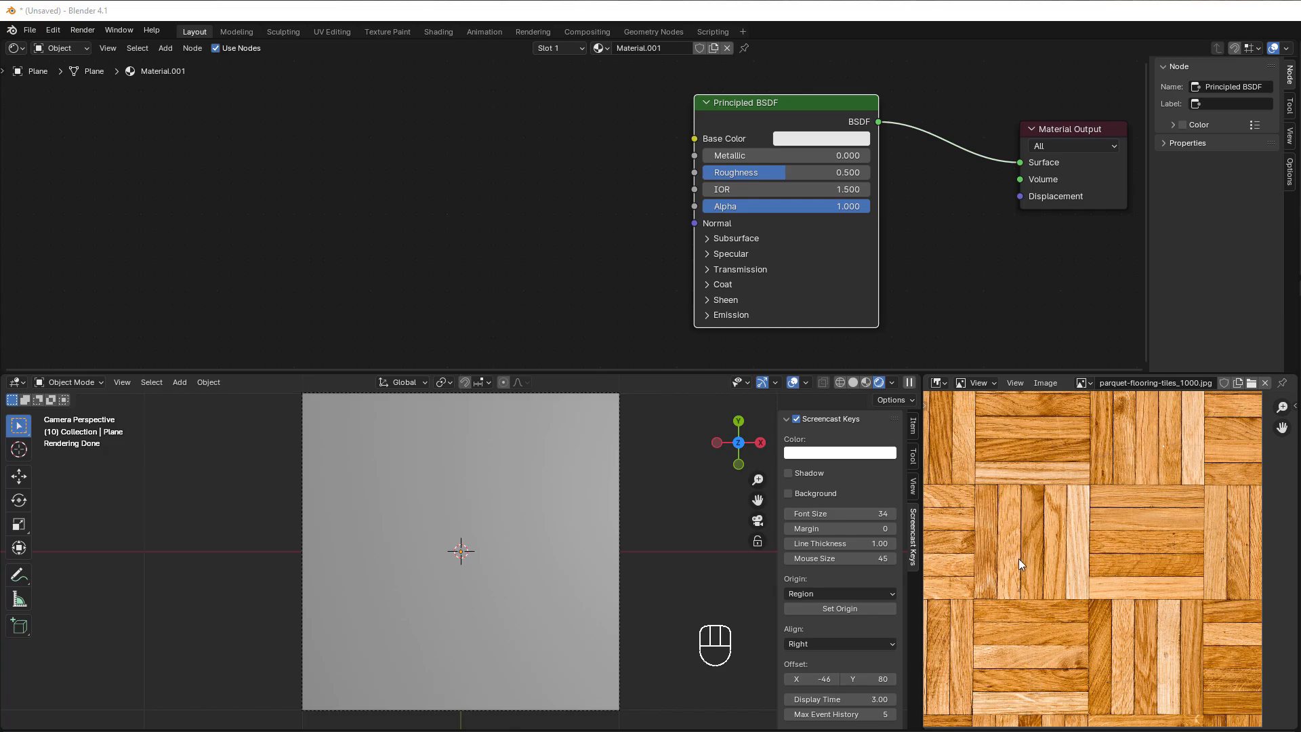
Step: Examine the plank layout and block pattern in the parquet flooring reference image
scroll(1005, 539, up, 3)
scroll(998, 550, down, 1)
middle_drag(998, 550, 1149, 539)
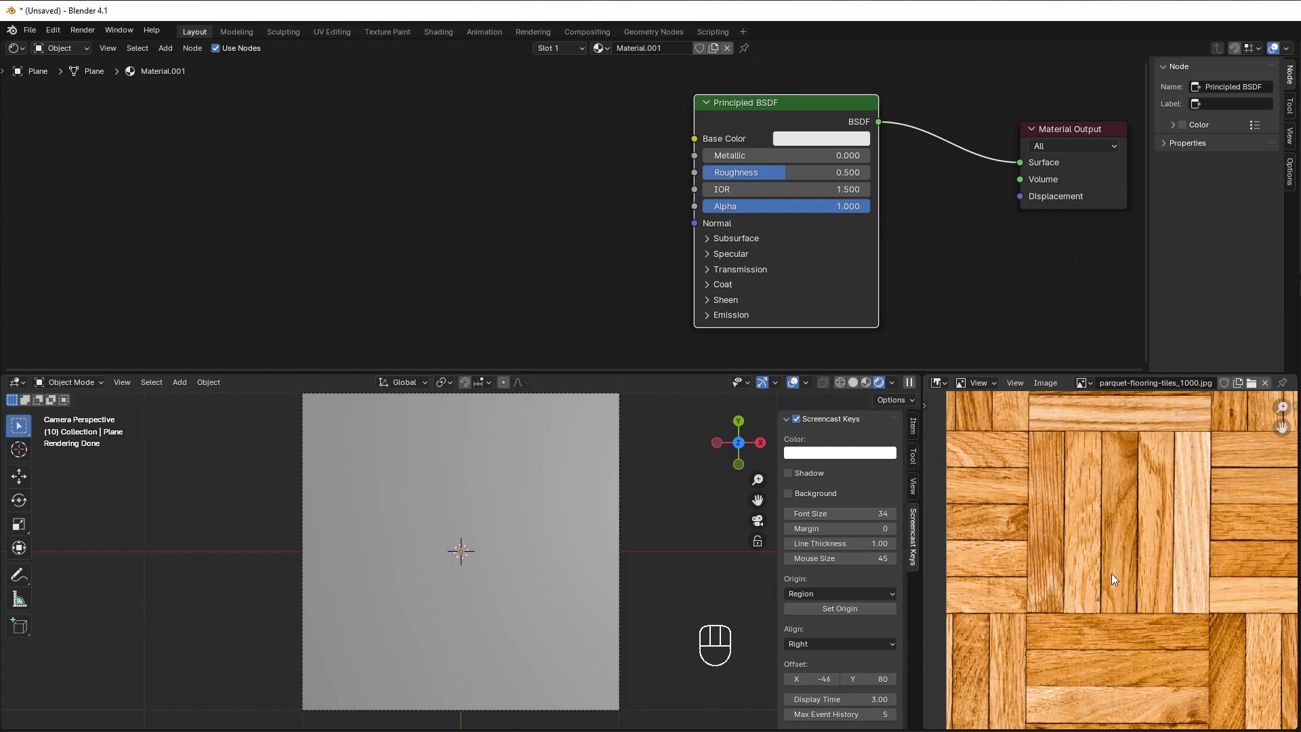
middle_drag(1112, 571, 1029, 595)
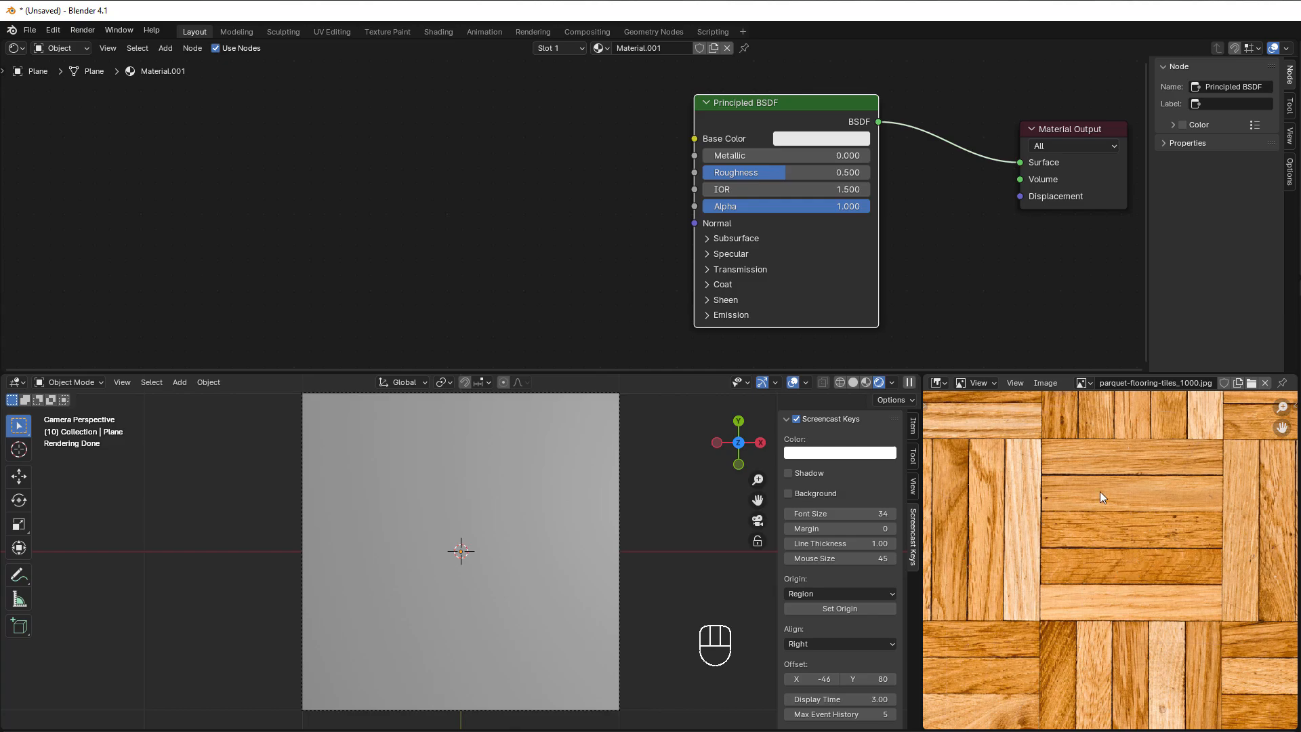
middle_drag(1199, 547, 1033, 545)
scroll(984, 589, down, 2)
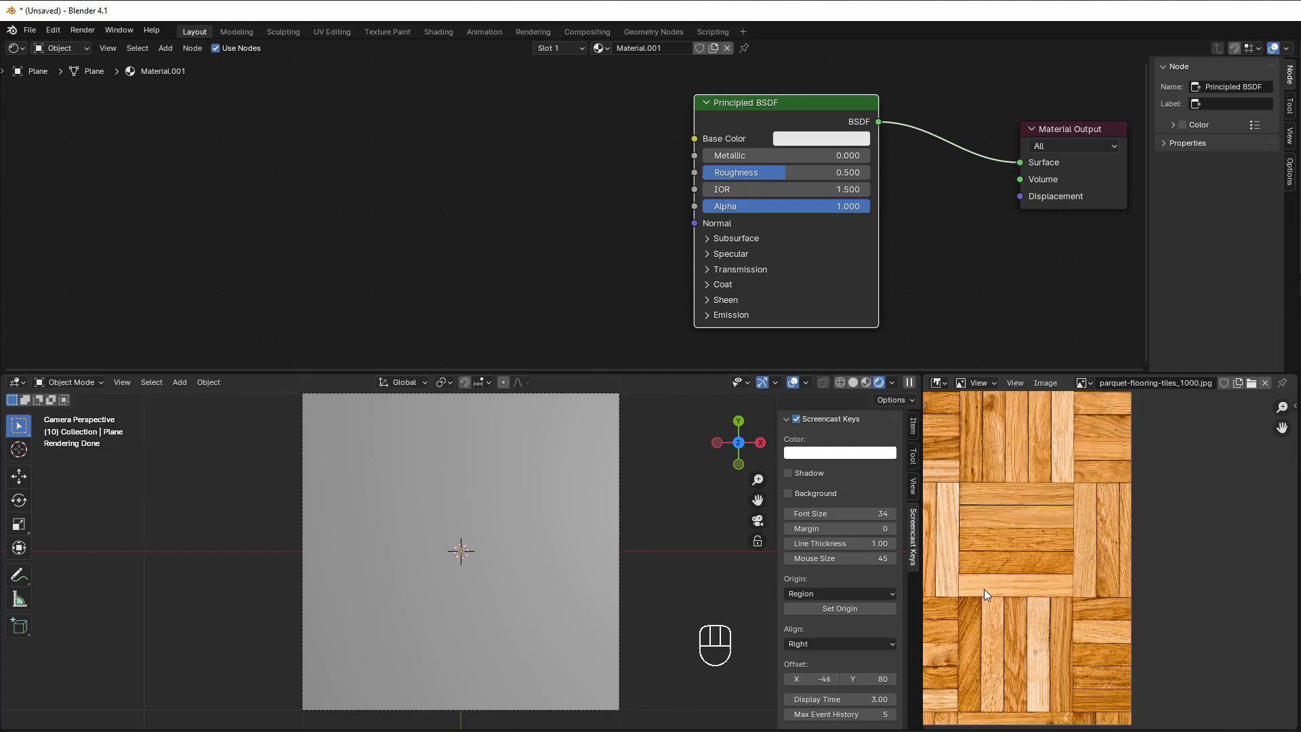
middle_drag(979, 584, 1152, 562)
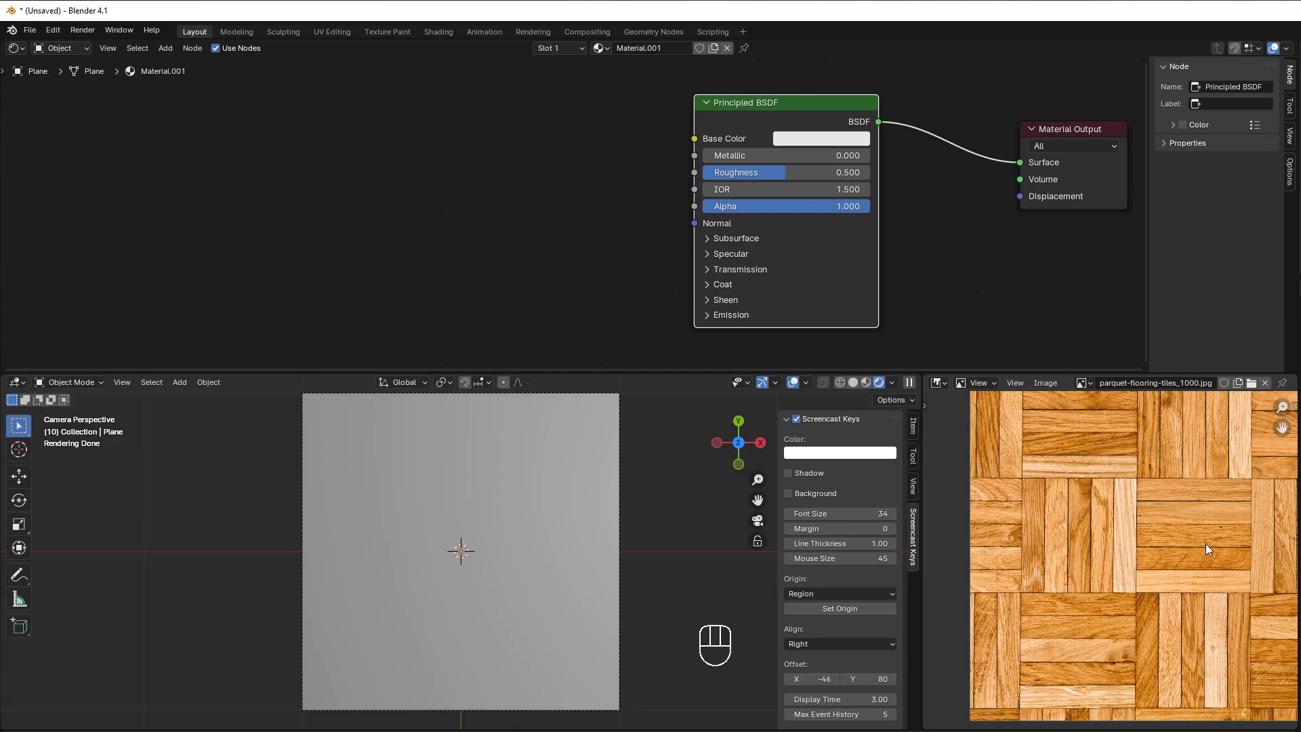
scroll(1107, 548, up, 3)
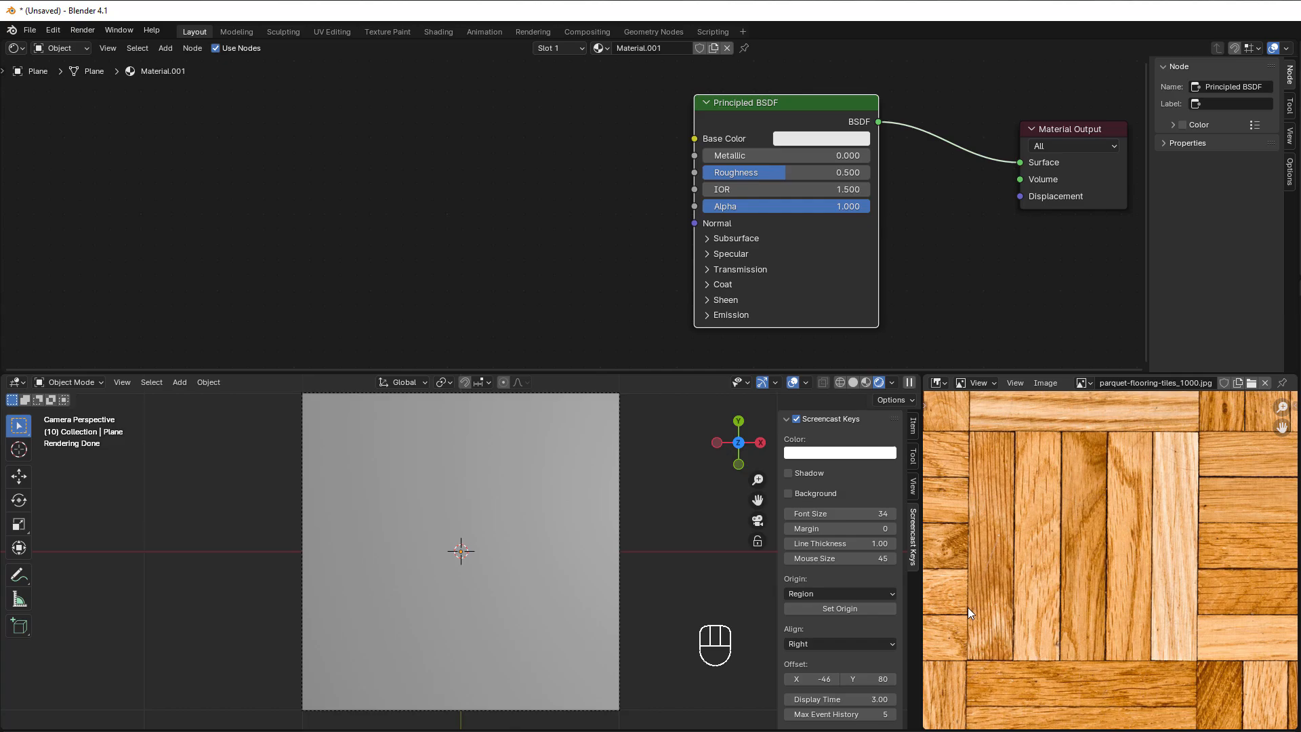
Step: Add a Texture Coordinate node and connect its UV output to the Principled BSDF's Base Color
middle_drag(330, 209, 375, 208)
click(283, 168)
key(shift+a)
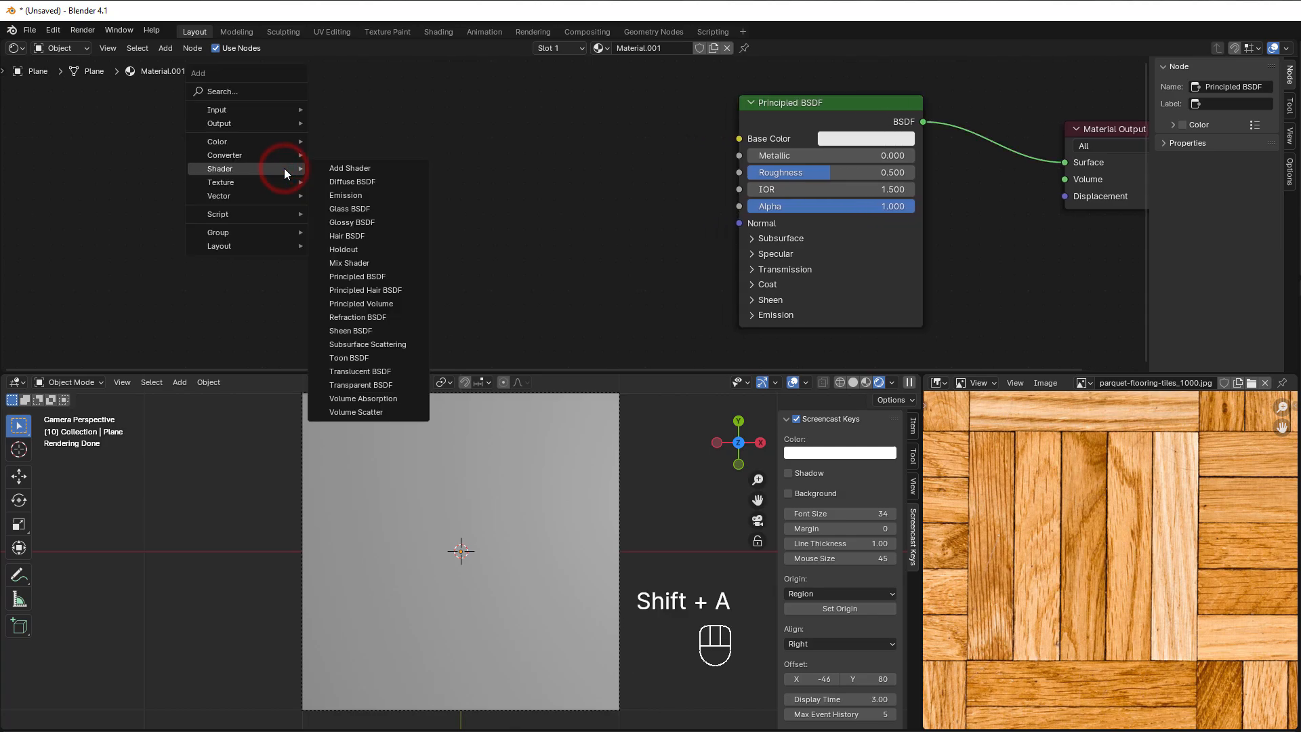
mouse_move(238, 111)
click(384, 310)
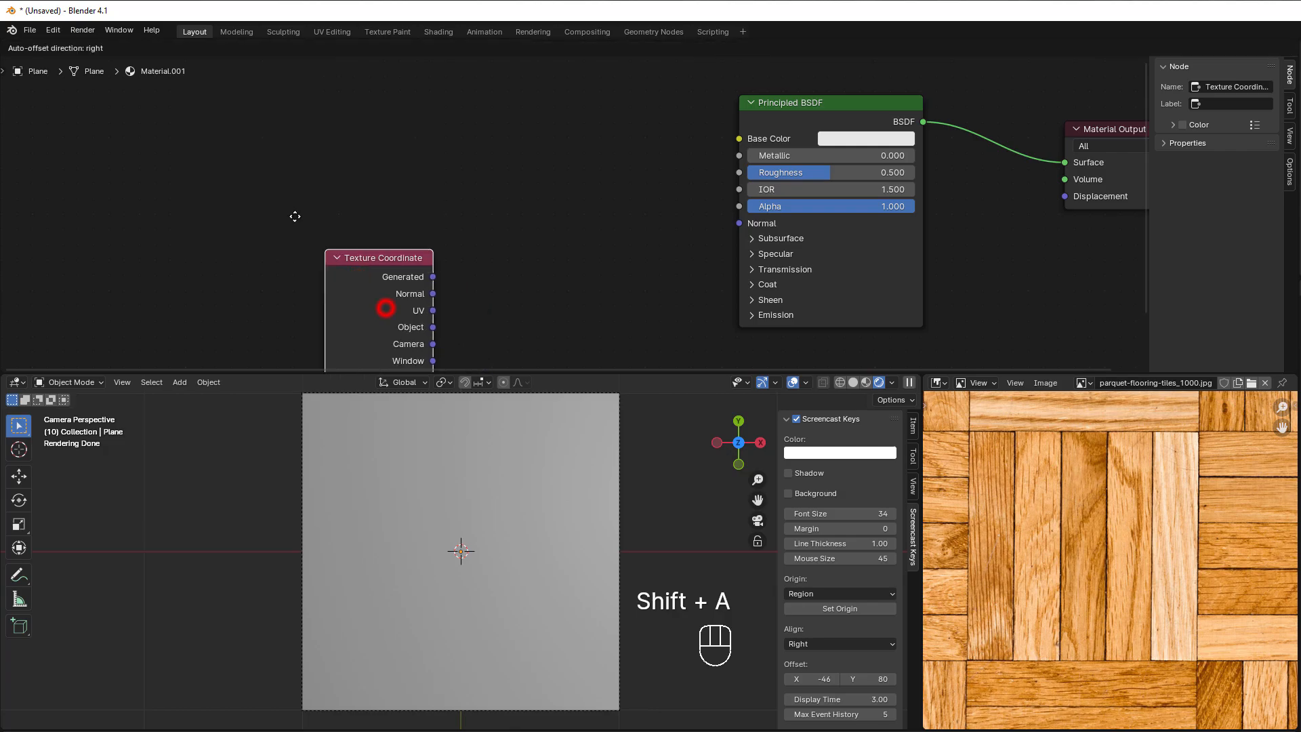
click(235, 133)
drag(342, 194, 729, 144)
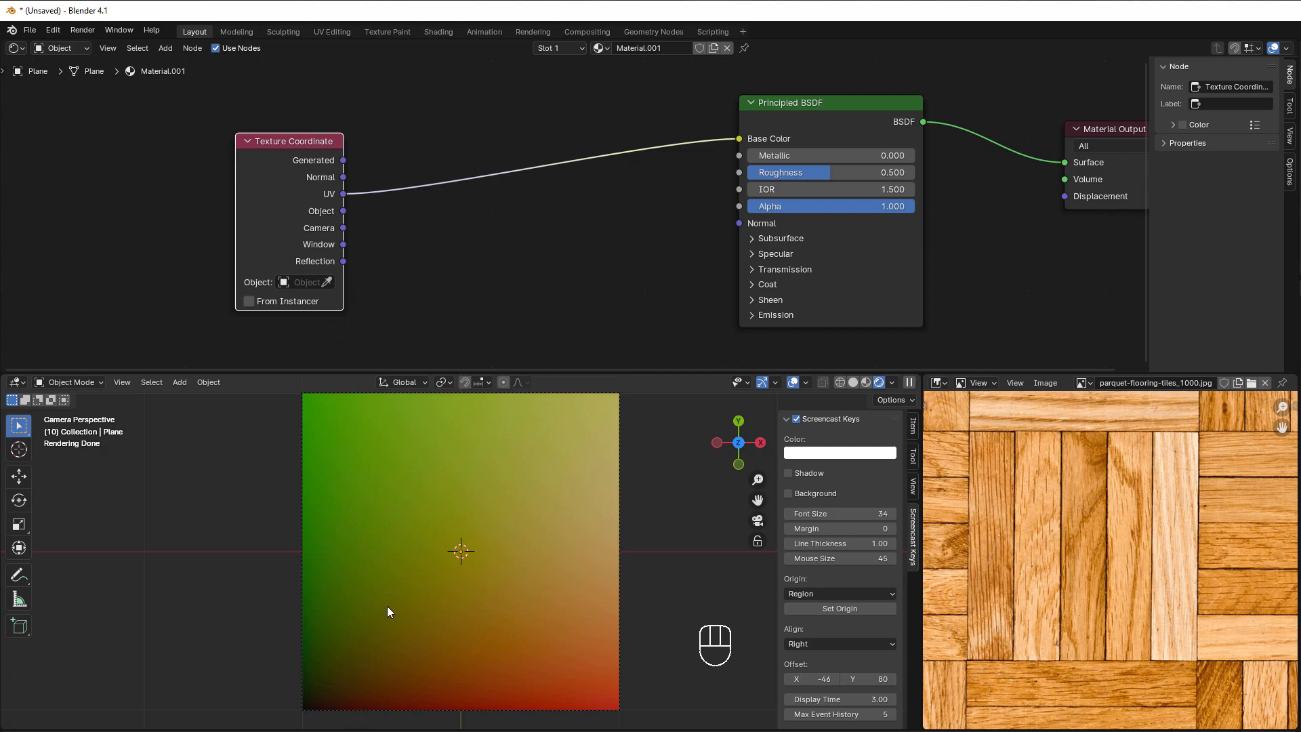
Step: Insert a Vector Math node set to Subtract between UV and Base Color, with X and Y set to 0.5
drag(302, 187, 279, 176)
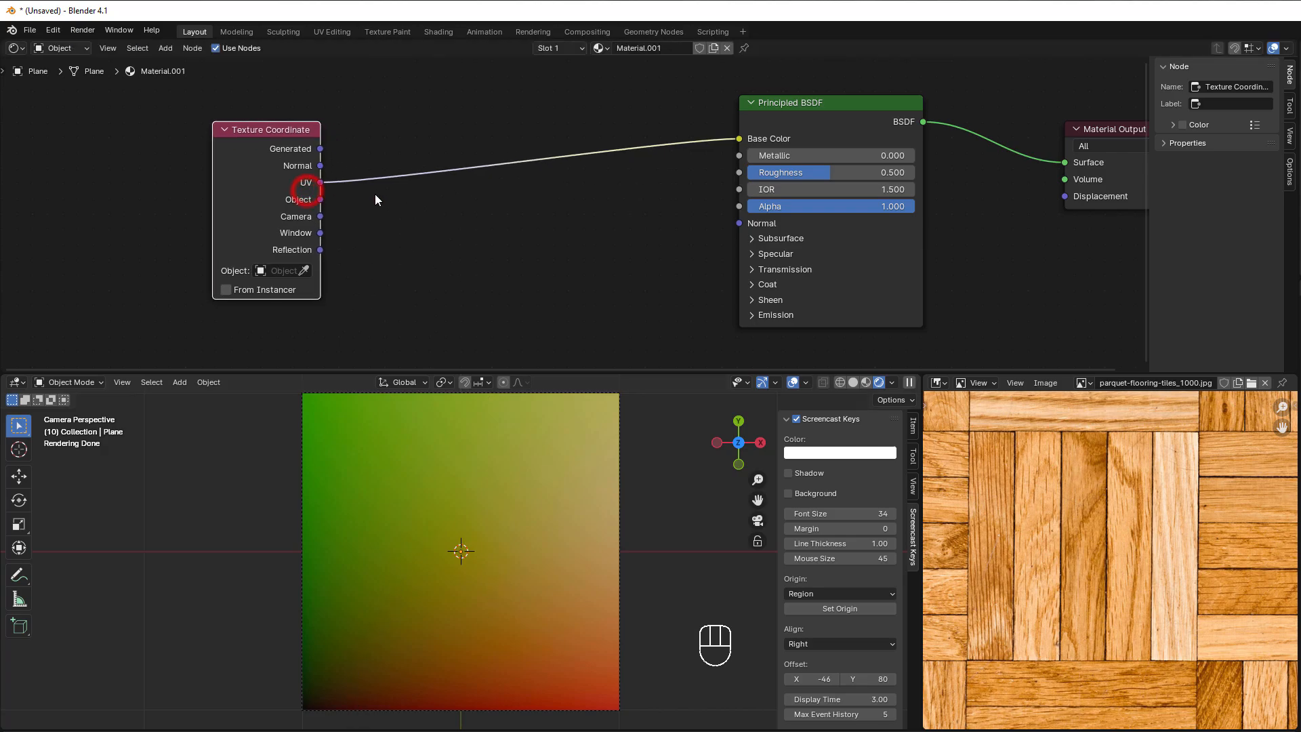
key(shift+a)
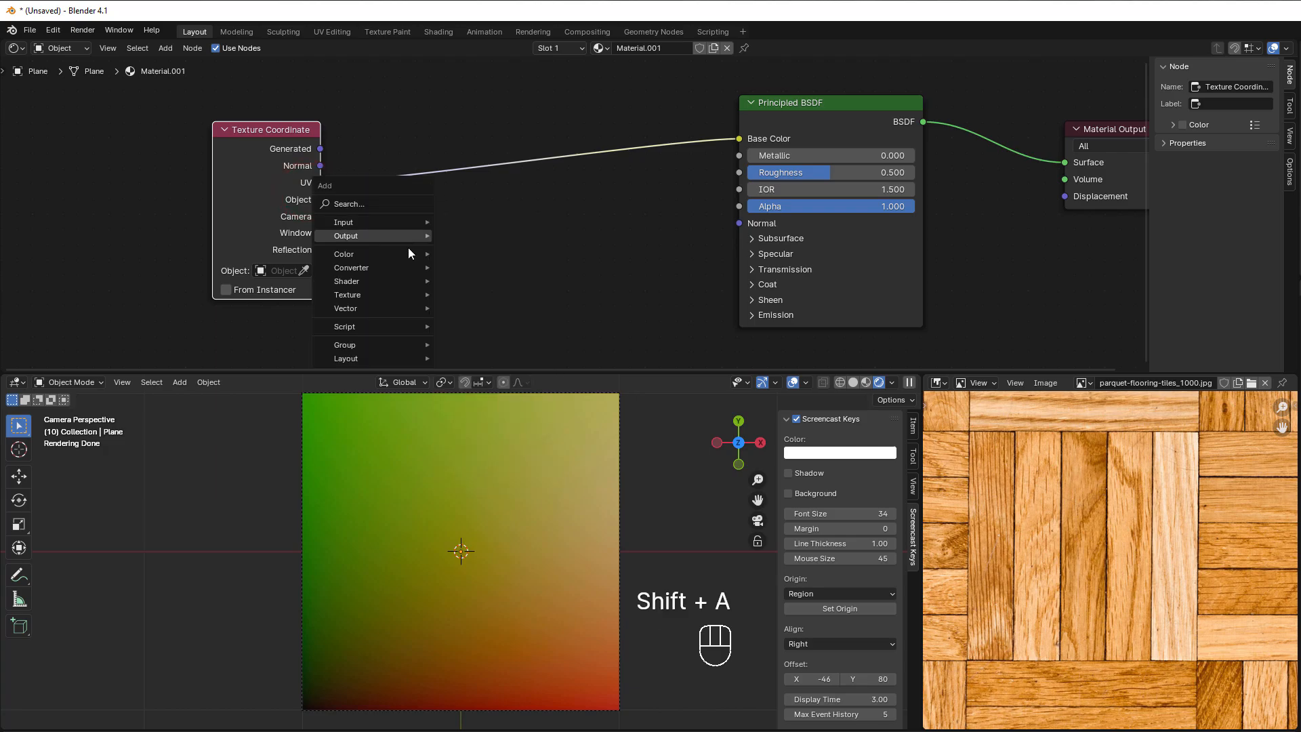
mouse_move(399, 271)
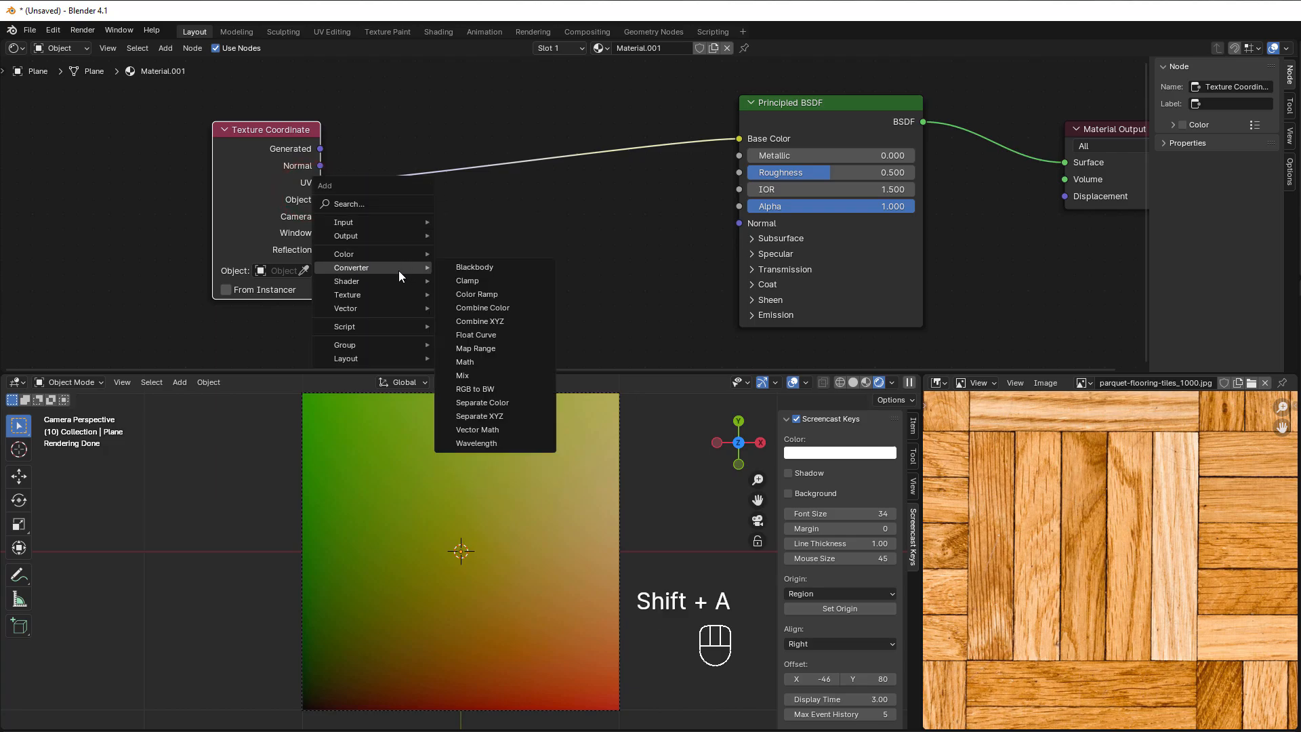
click(485, 429)
click(365, 94)
click(402, 145)
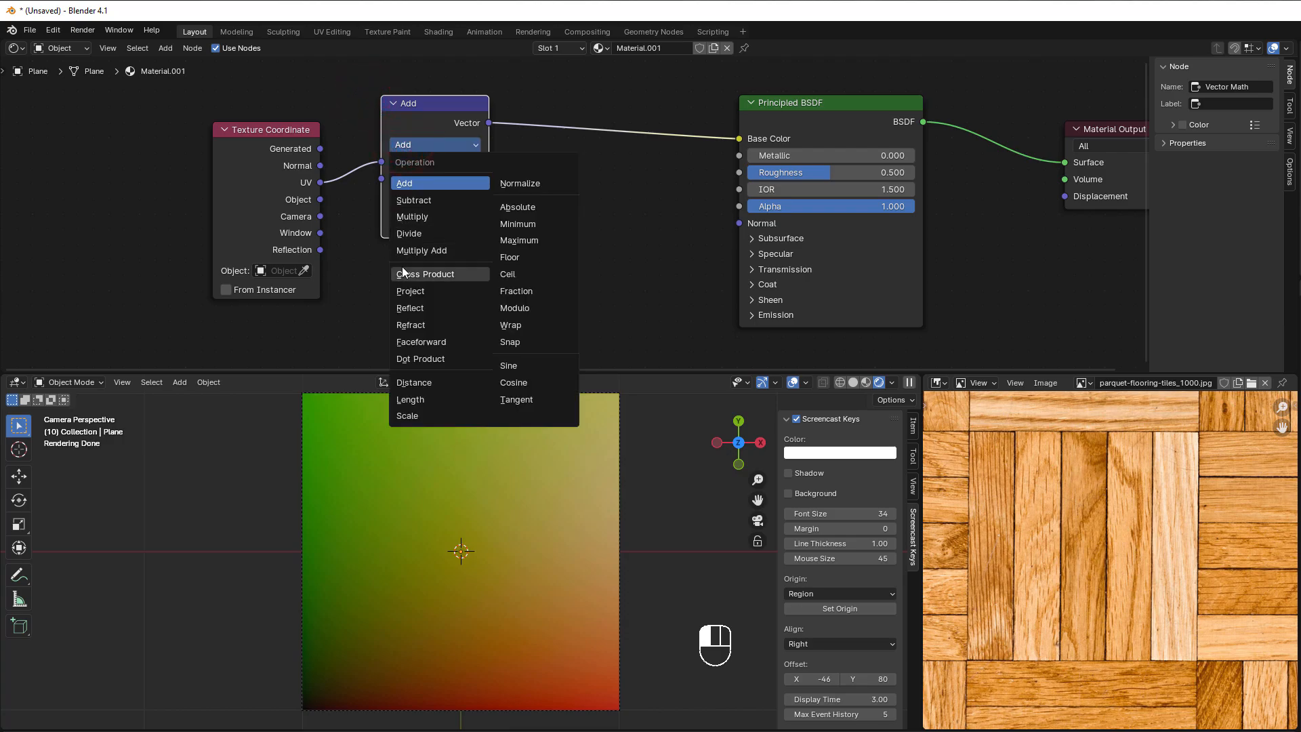
click(414, 201)
drag(434, 194, 434, 210)
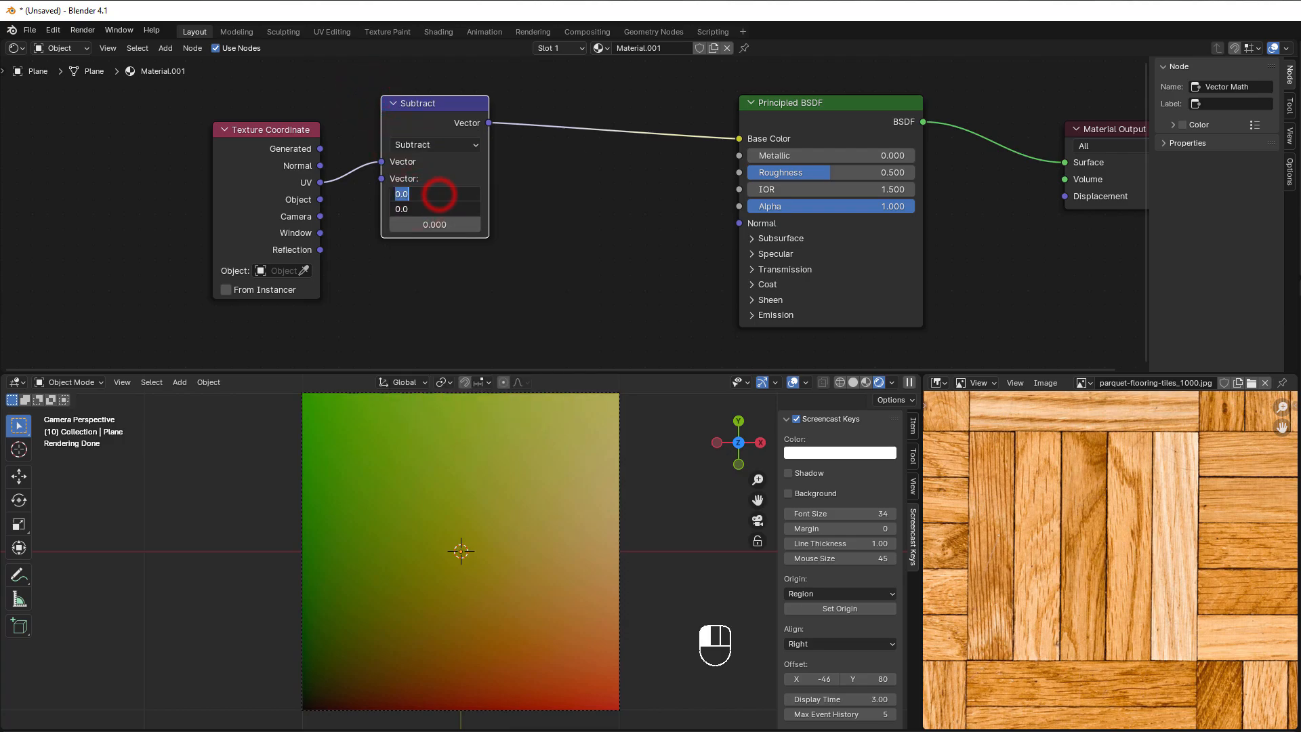
text(0.5)
key(Return)
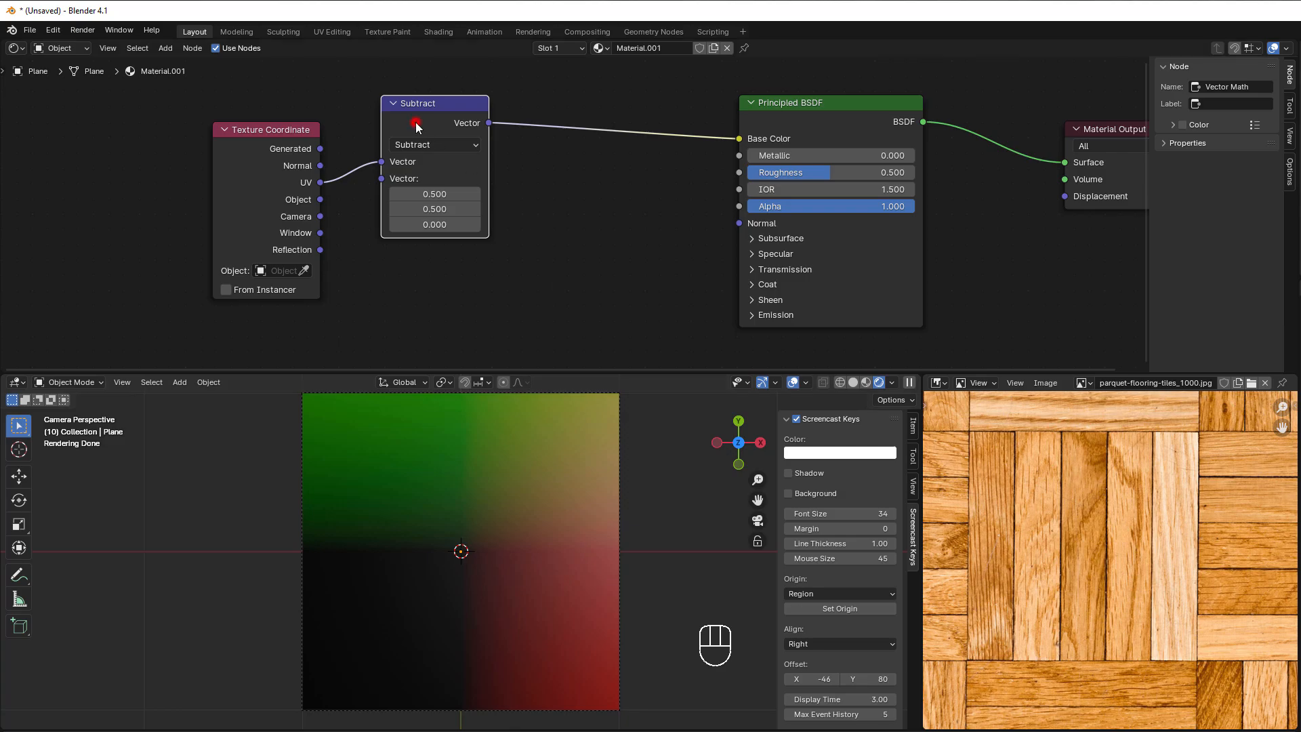
Step: Duplicate the Subtract node into the link before Base Color, change it to Multiply and set X and Y to 2
key(shift+d)
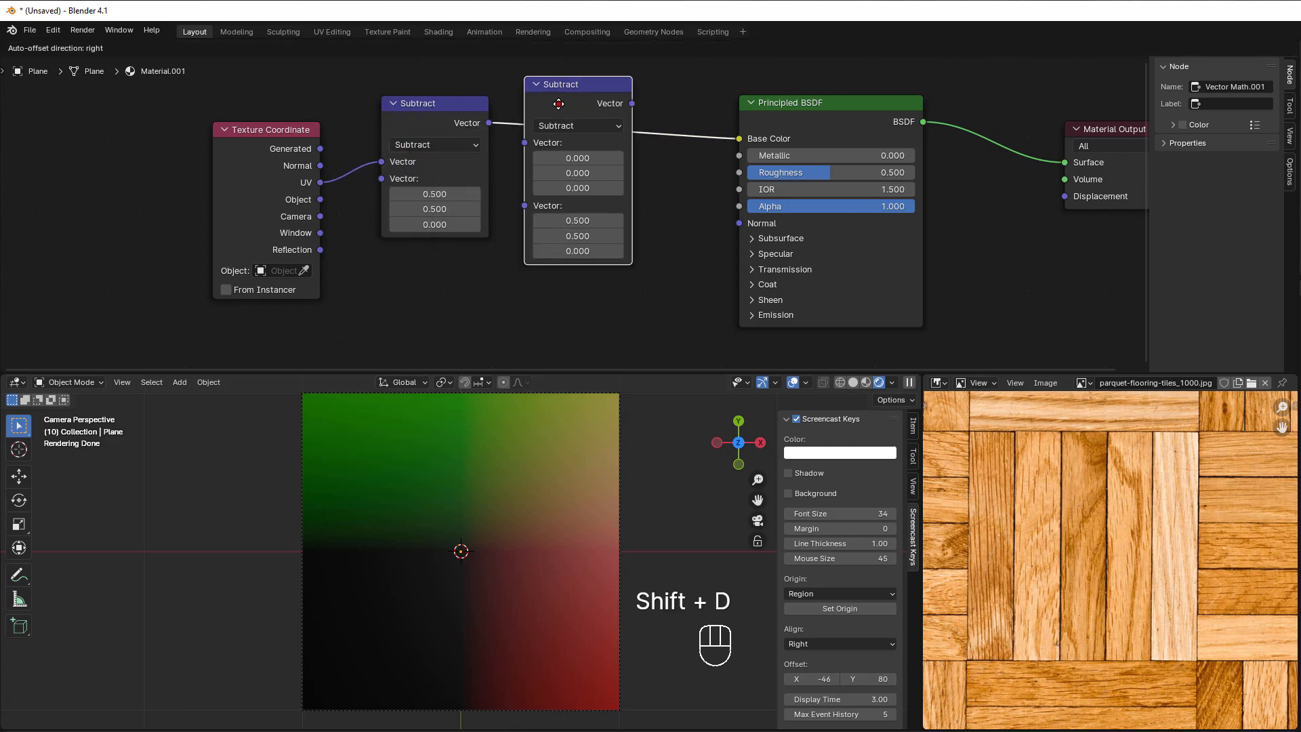
click(561, 103)
click(579, 125)
click(585, 197)
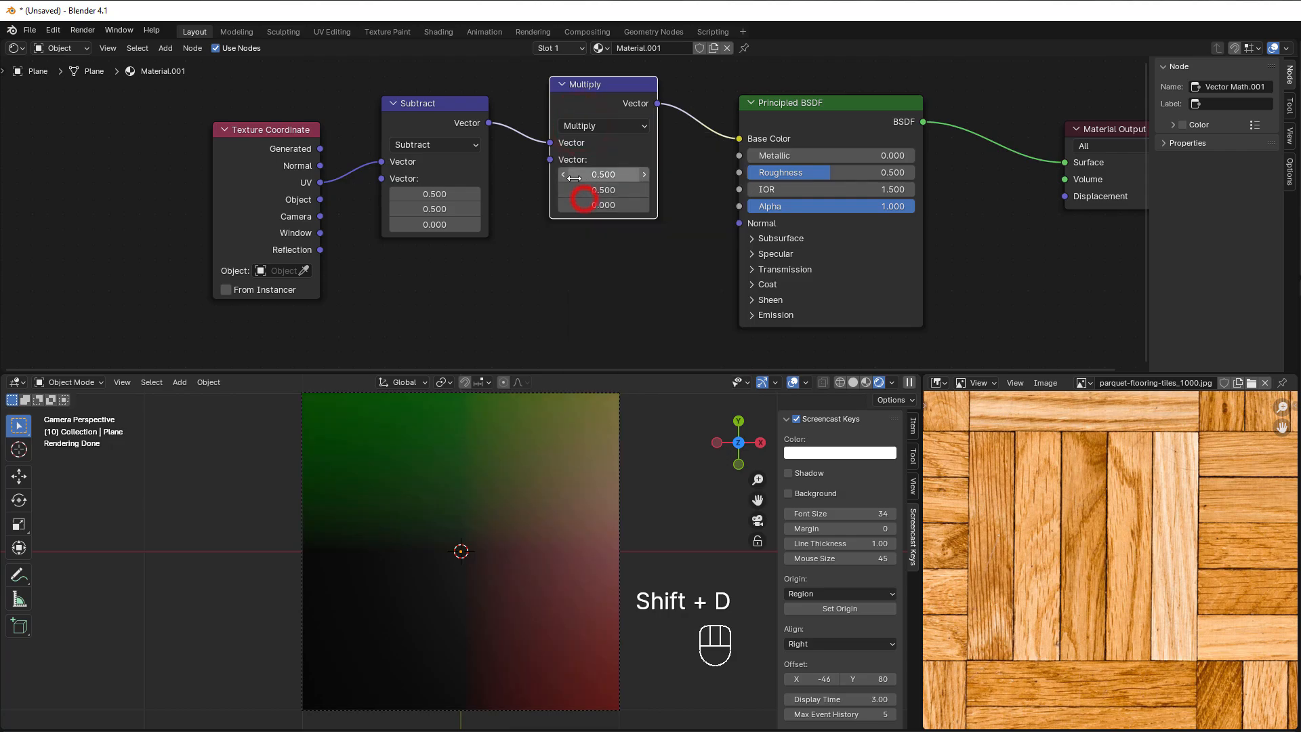
mouse_move(589, 179)
mouse_down()
mouse_move(574, 179)
mouse_move(581, 191)
mouse_move(581, 177)
mouse_up()
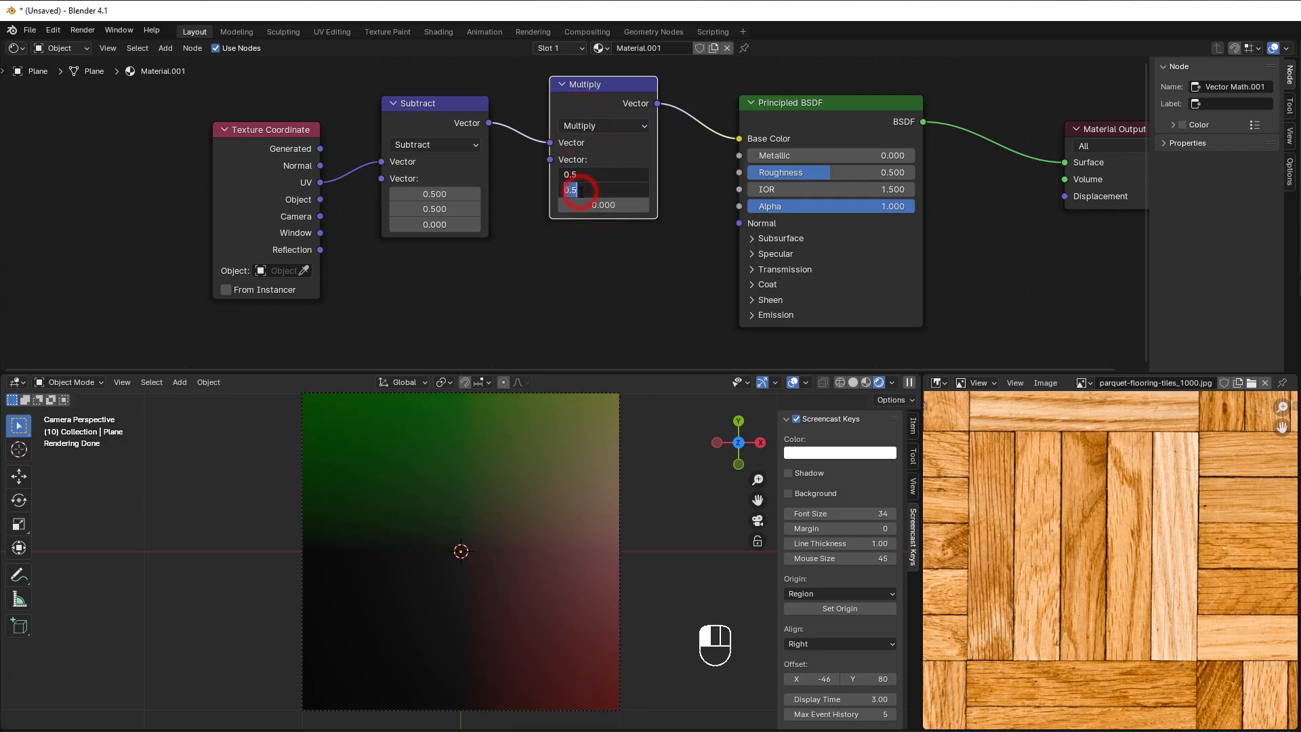
text(2)
click(611, 303)
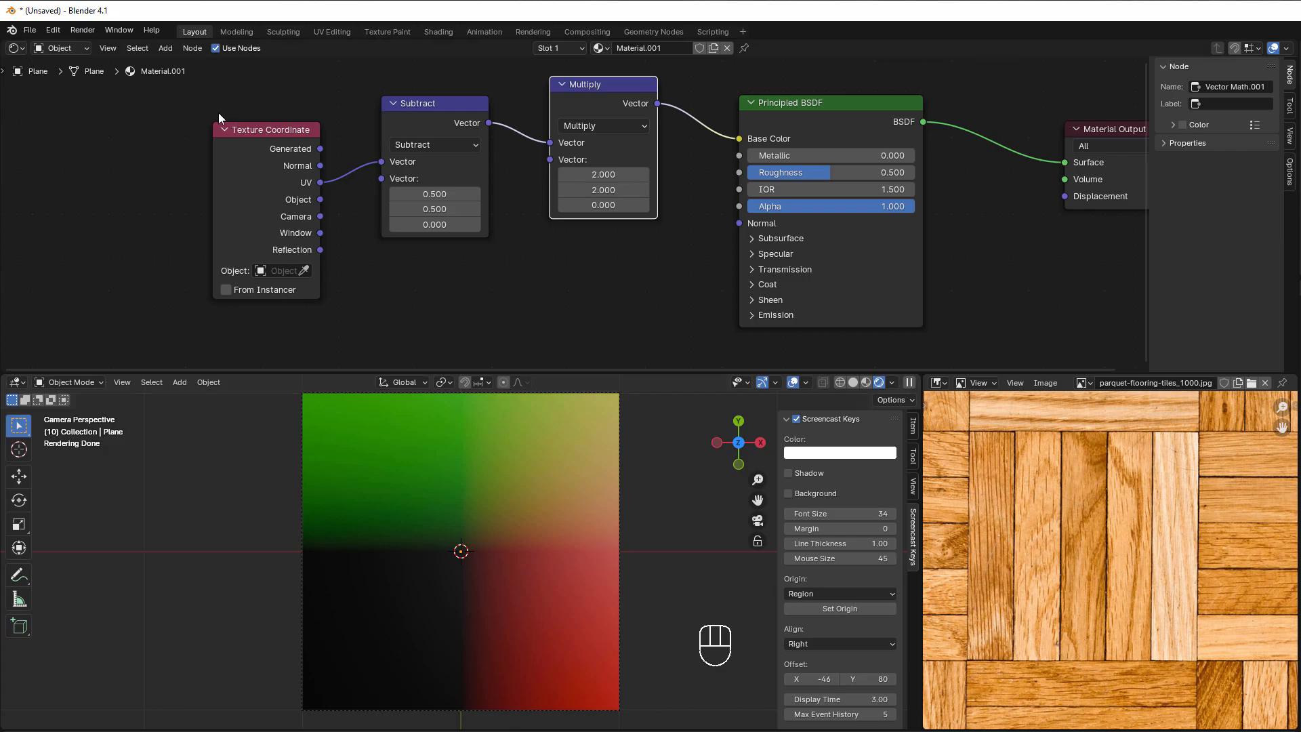
Step: Make room before the shader, then insert a copy of the Multiply node ahead of Base Color and set it to Absolute
drag(195, 101, 577, 252)
drag(615, 100, 477, 112)
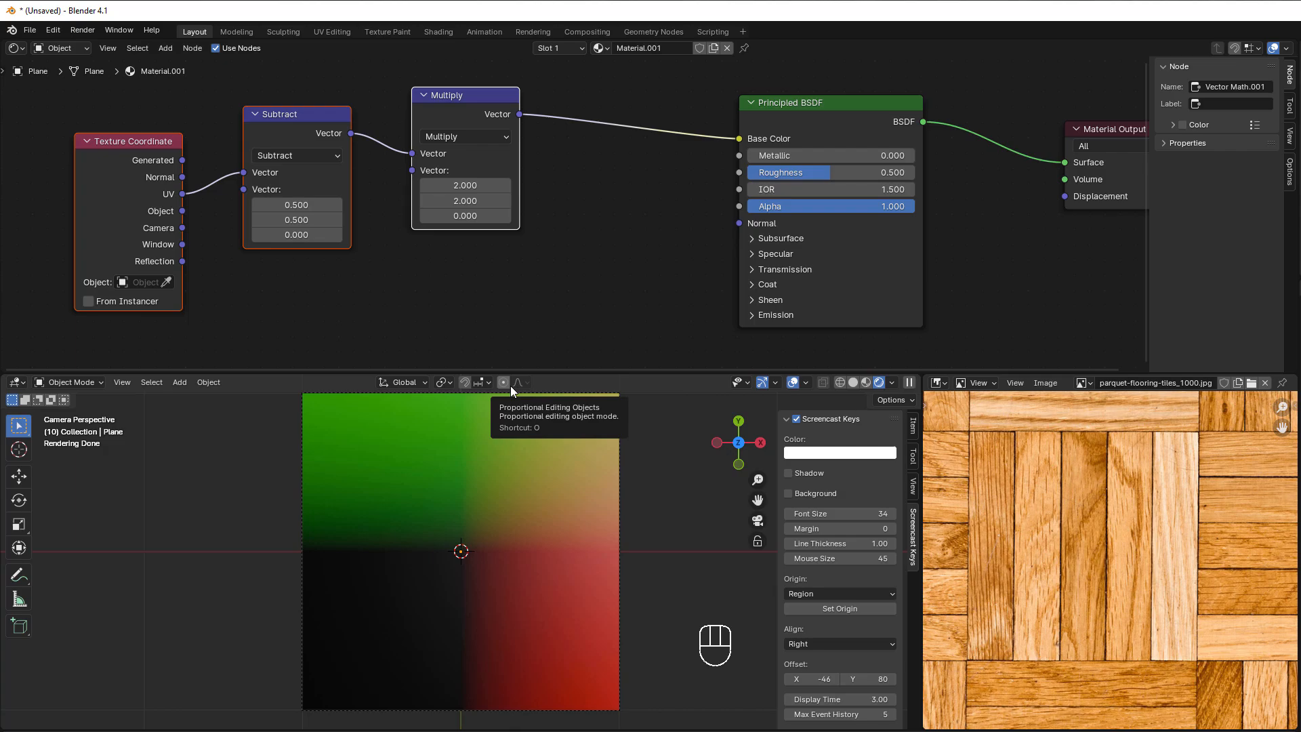
click(462, 118)
key(shift+d)
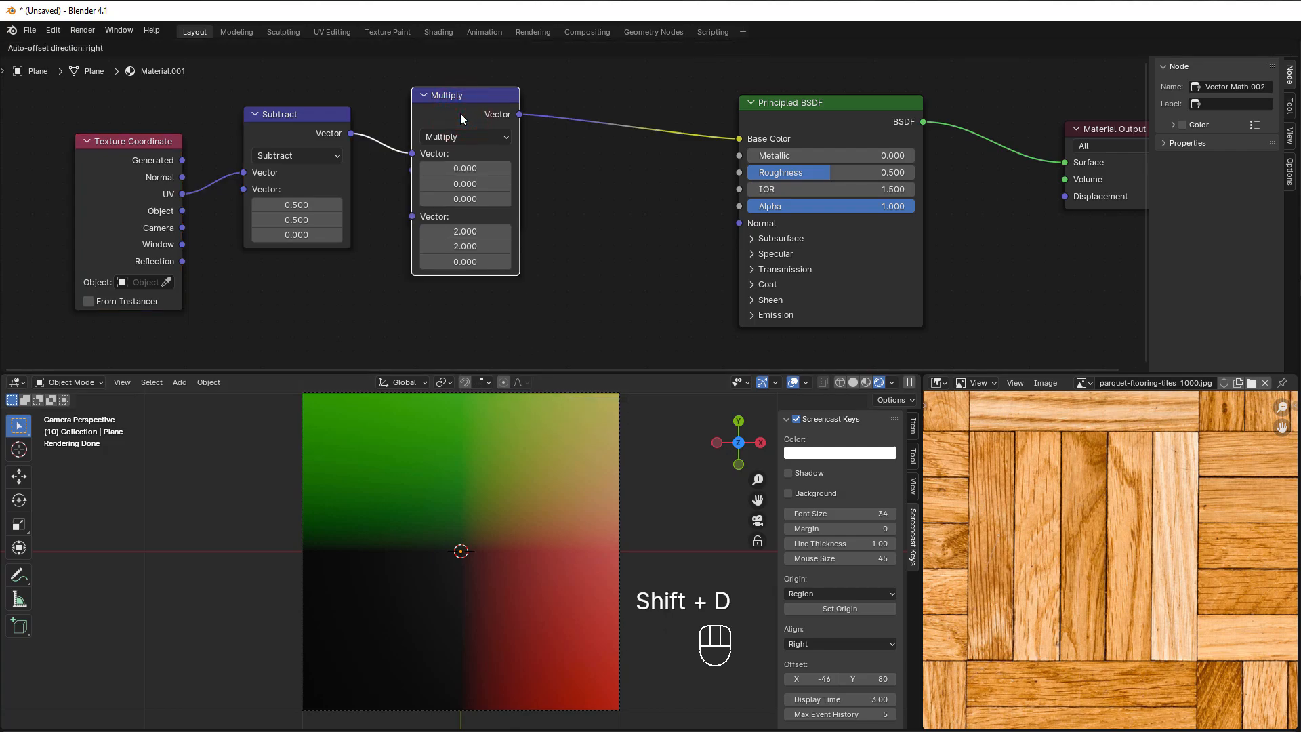
click(561, 96)
click(600, 120)
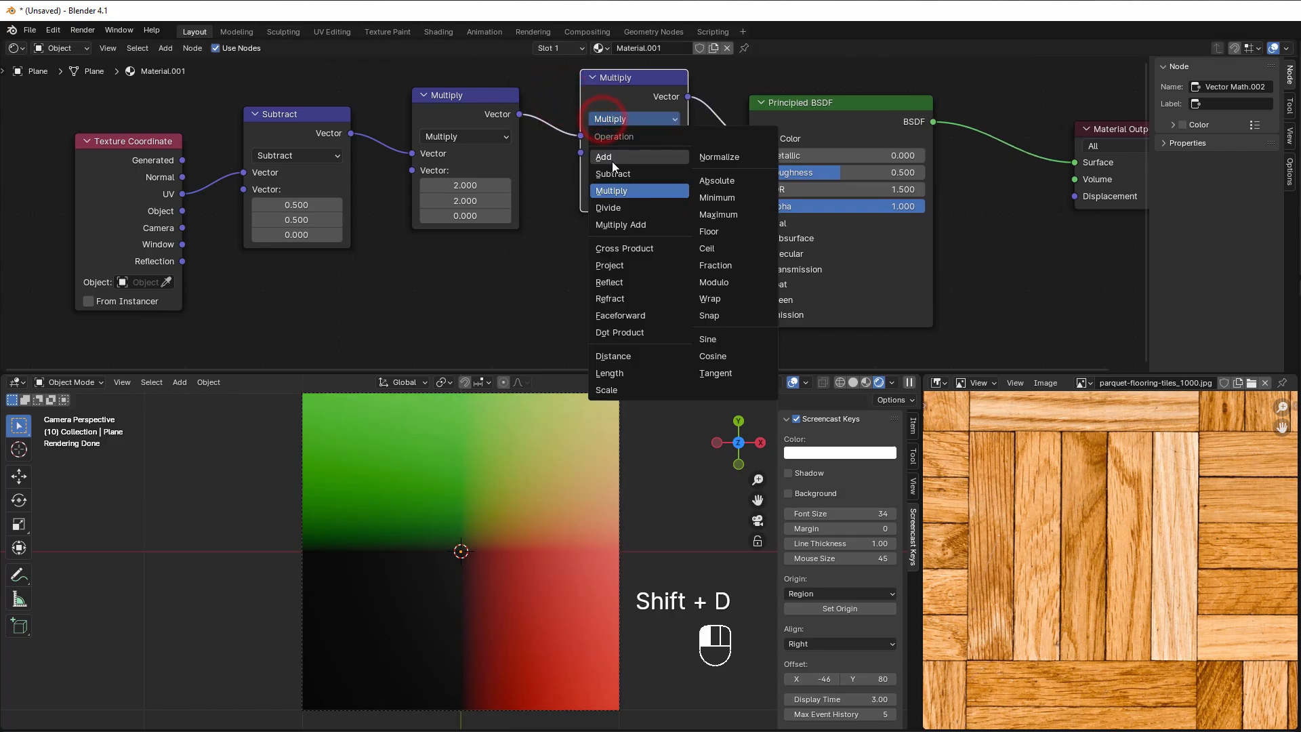
click(700, 188)
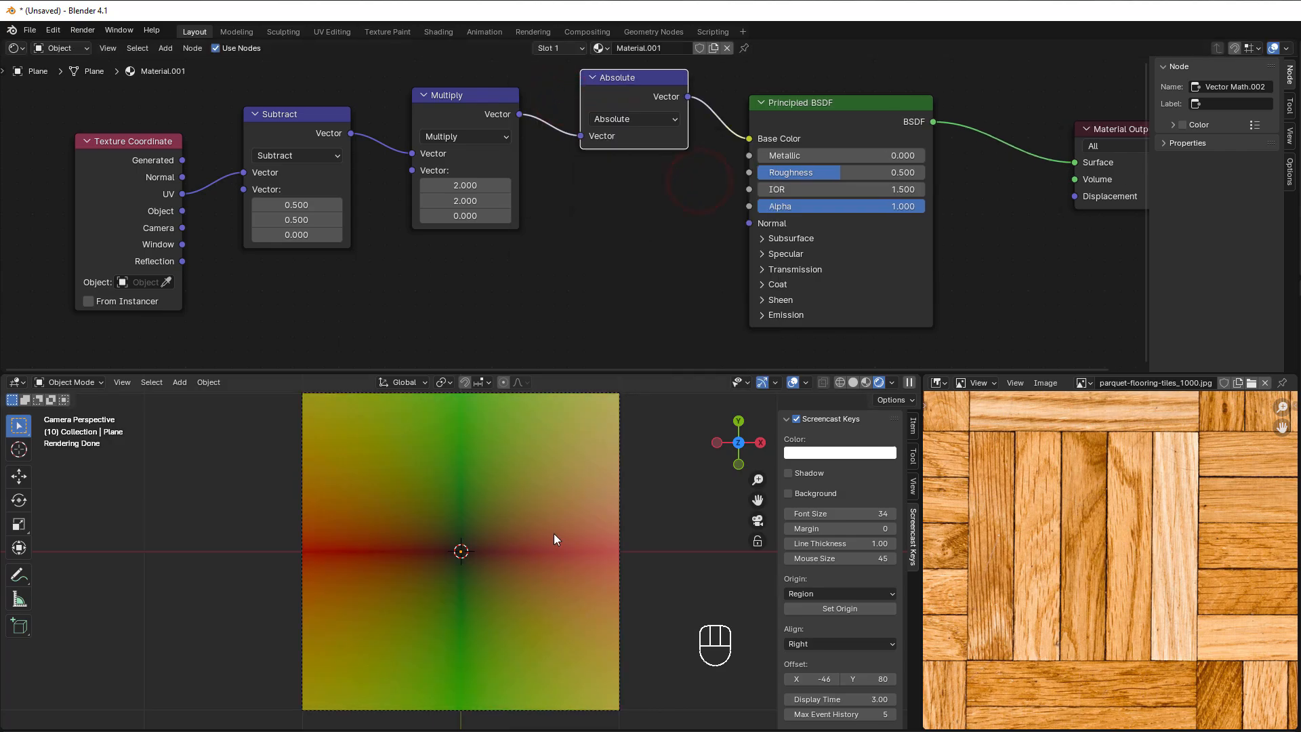
Step: Move the Principled BSDF and Material Output nodes together farther away from the Absolute node
key(Home)
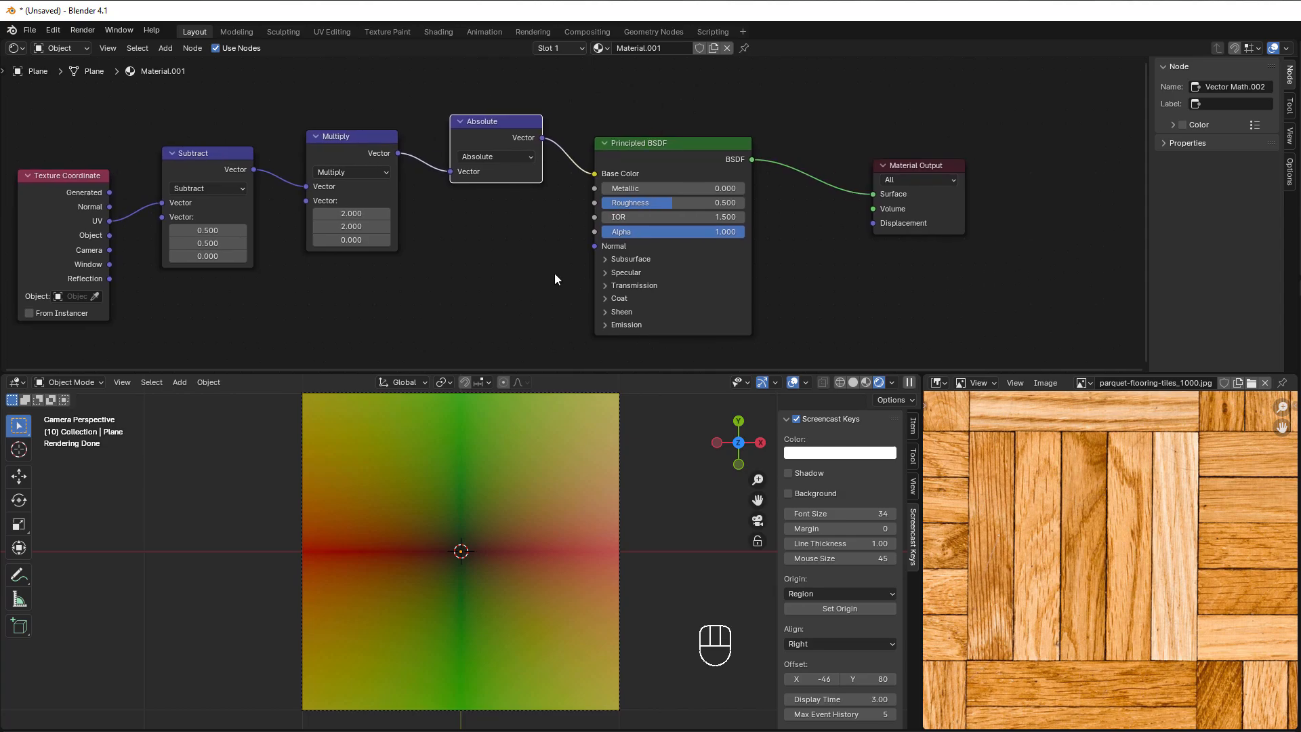
drag(661, 107, 914, 241)
drag(689, 149, 800, 134)
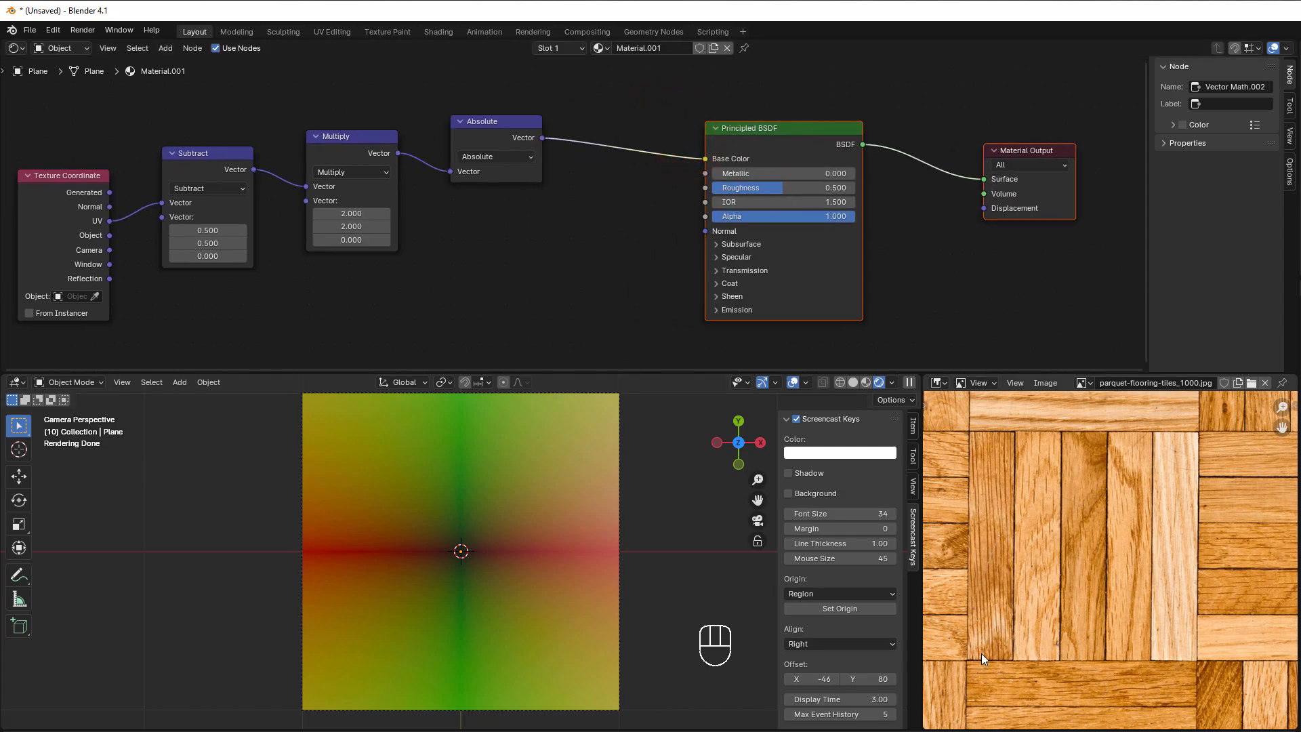
Step: Add a Separate XYZ node fed by Absolute, connect its X output to Base Color and place it between them
scroll(623, 255, up, 2)
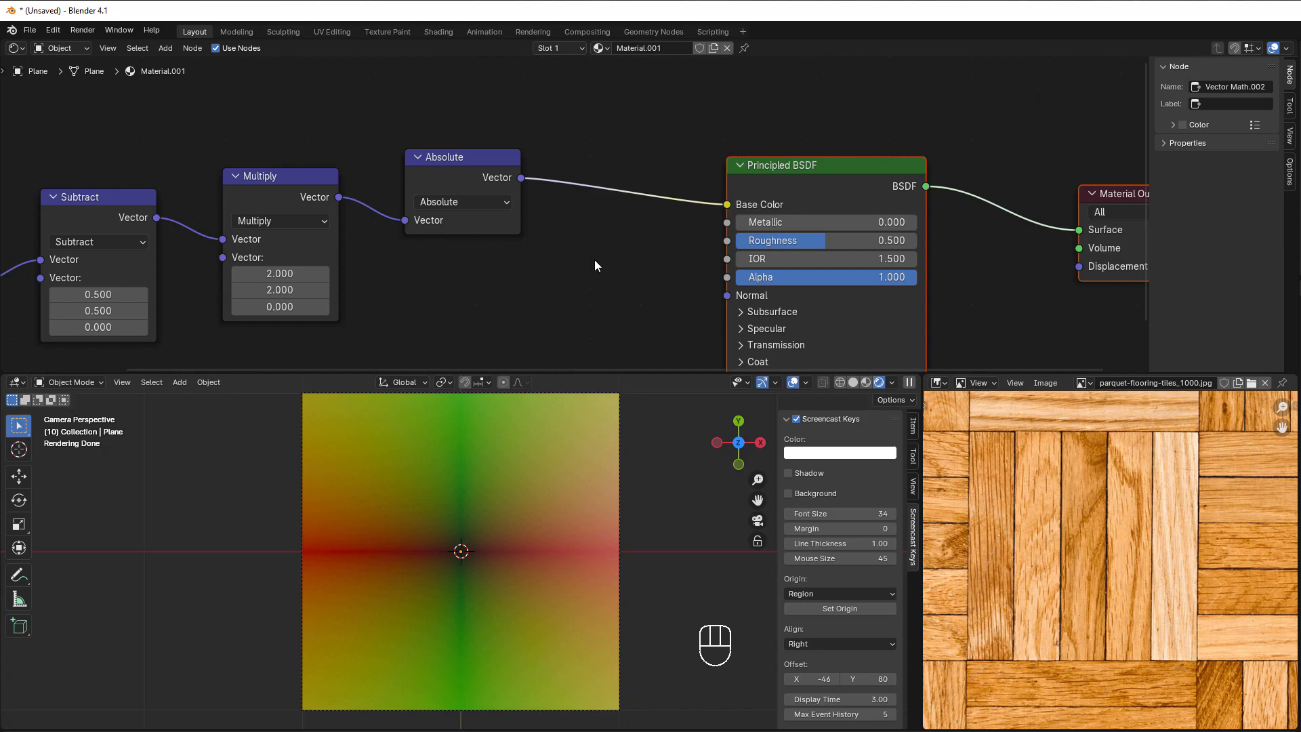
drag(520, 177, 565, 285)
text(sepa)
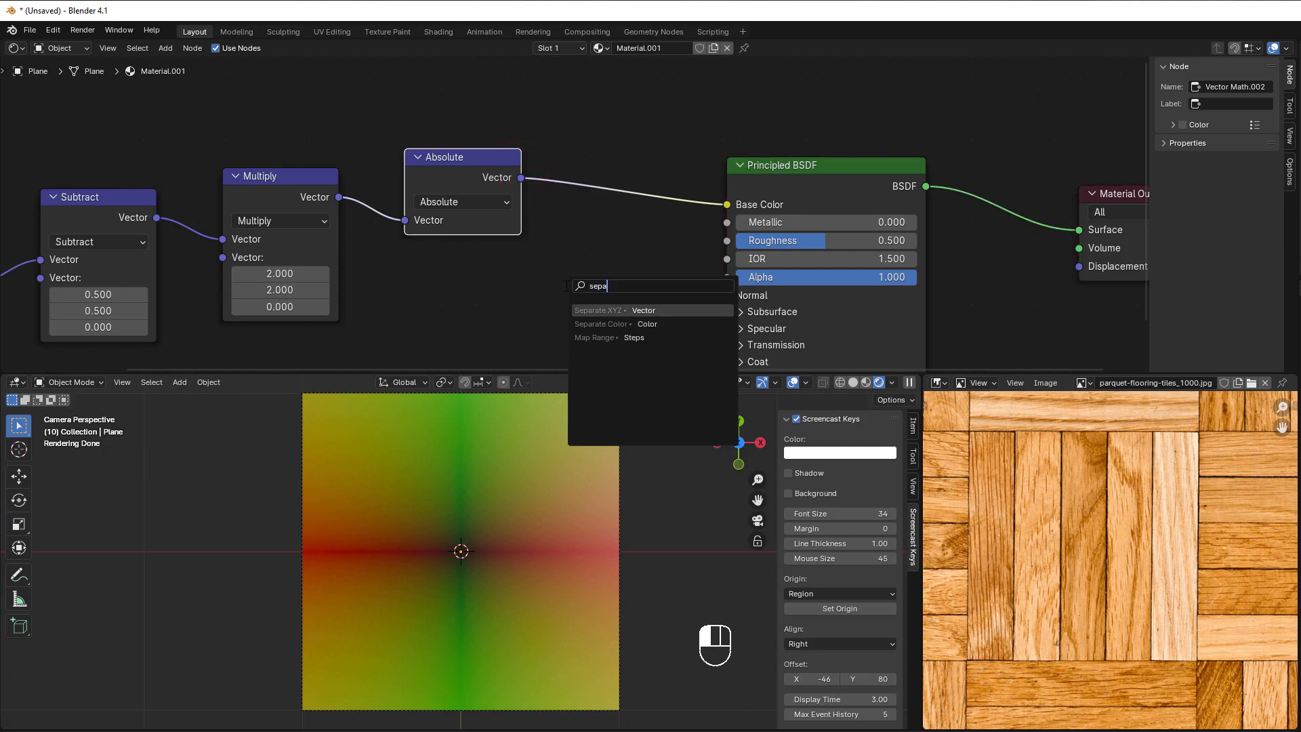
click(584, 309)
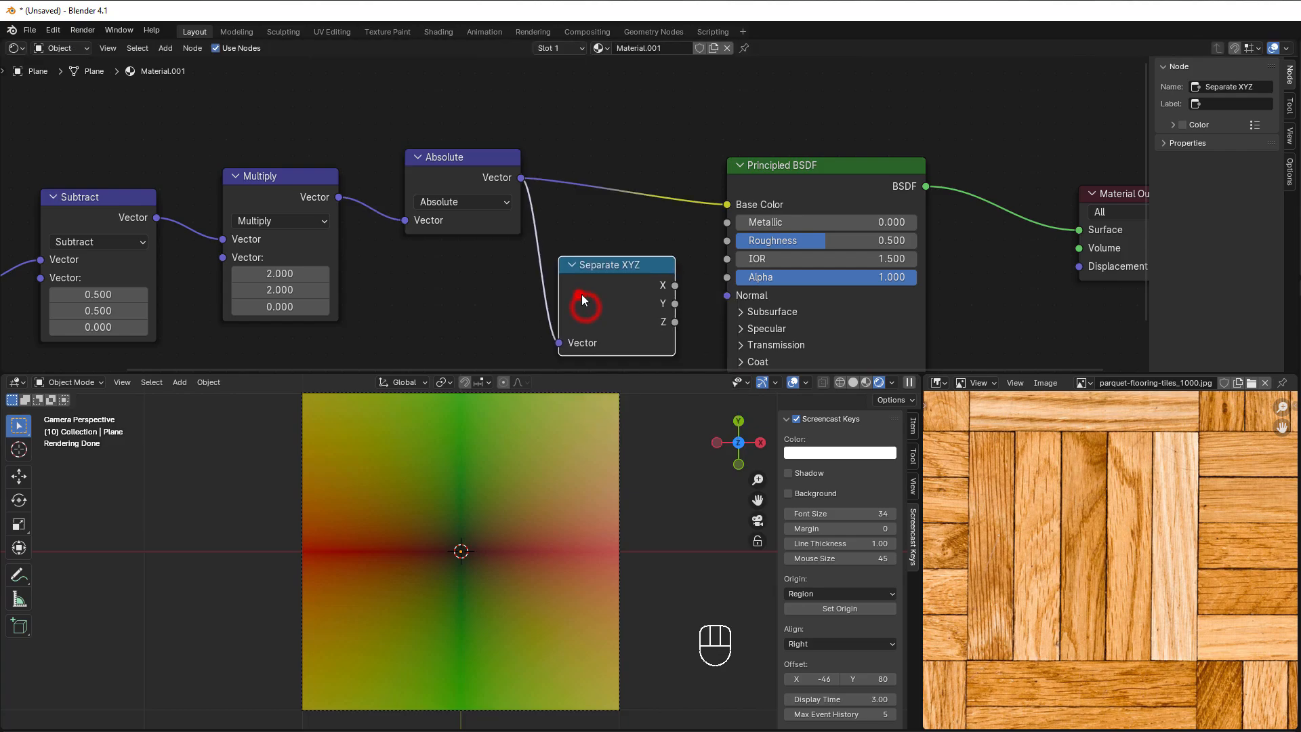
drag(674, 285, 738, 205)
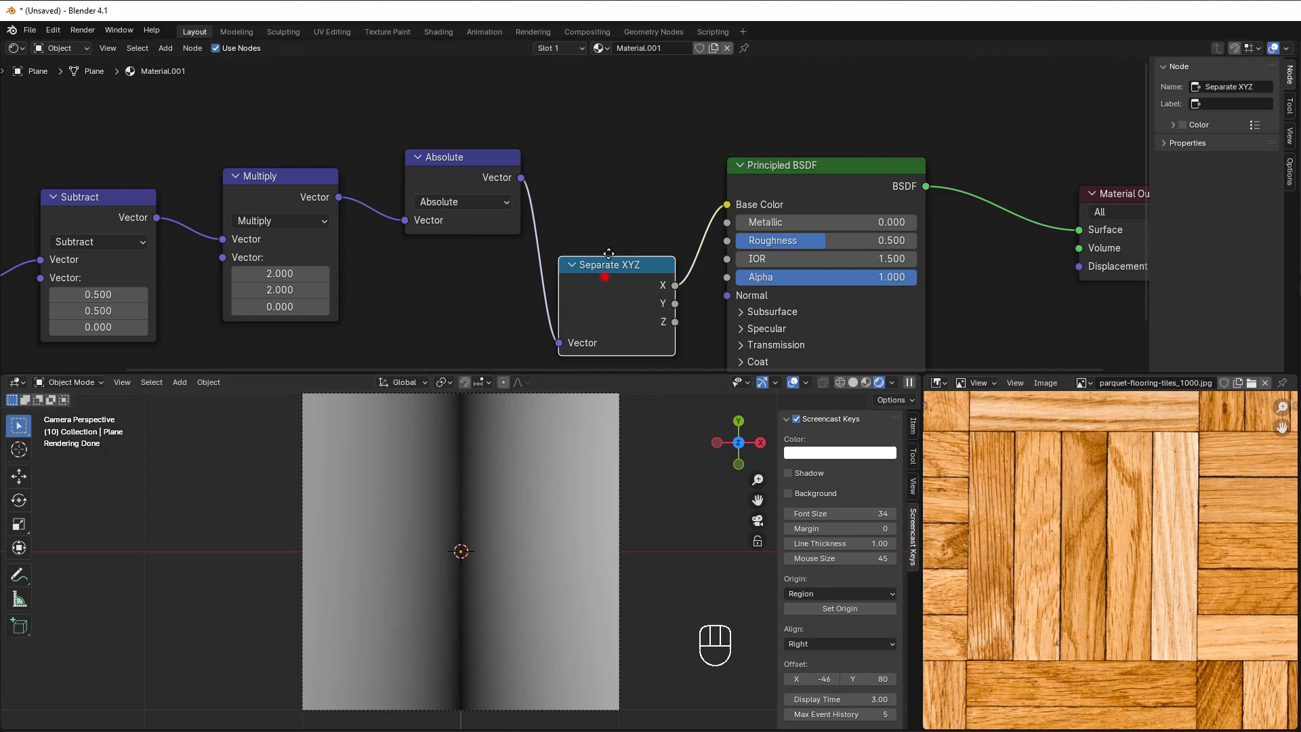
drag(607, 268, 604, 137)
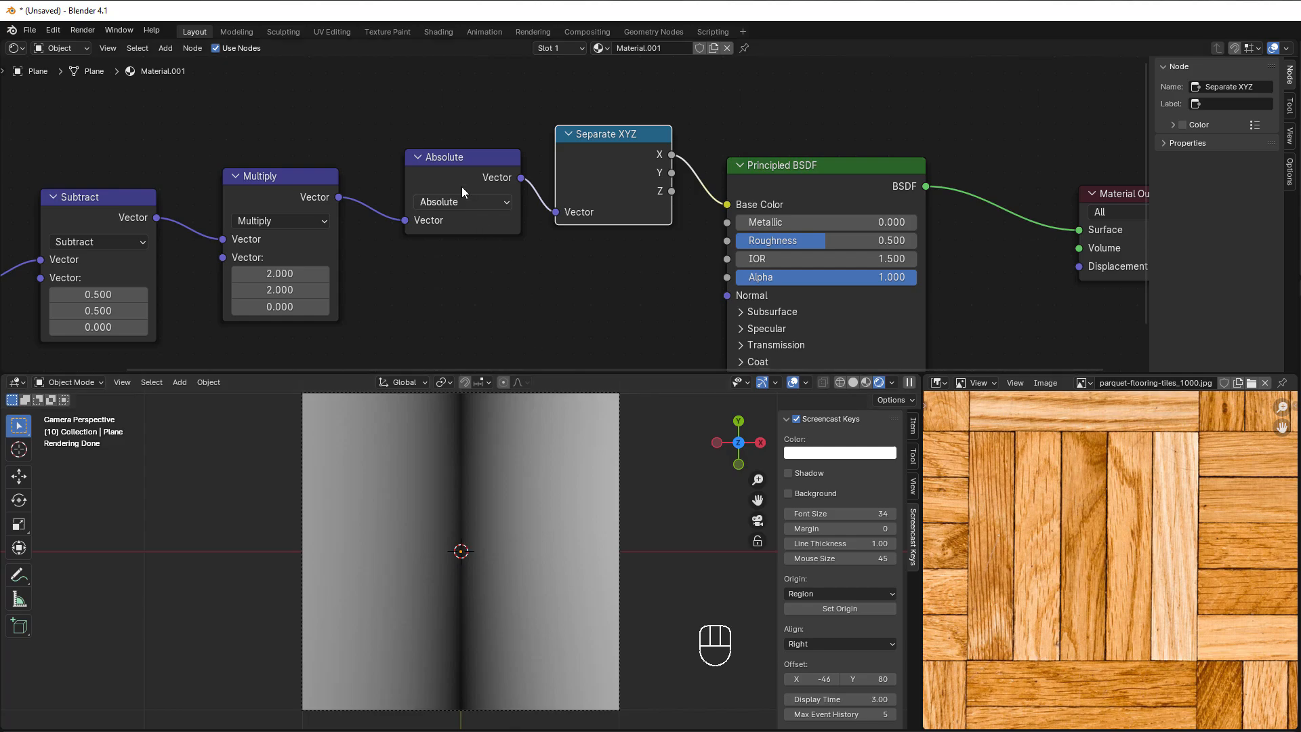
Step: Insert a duplicate of the Absolute node before Separate XYZ and change its operation to Subtract
drag(454, 177, 419, 184)
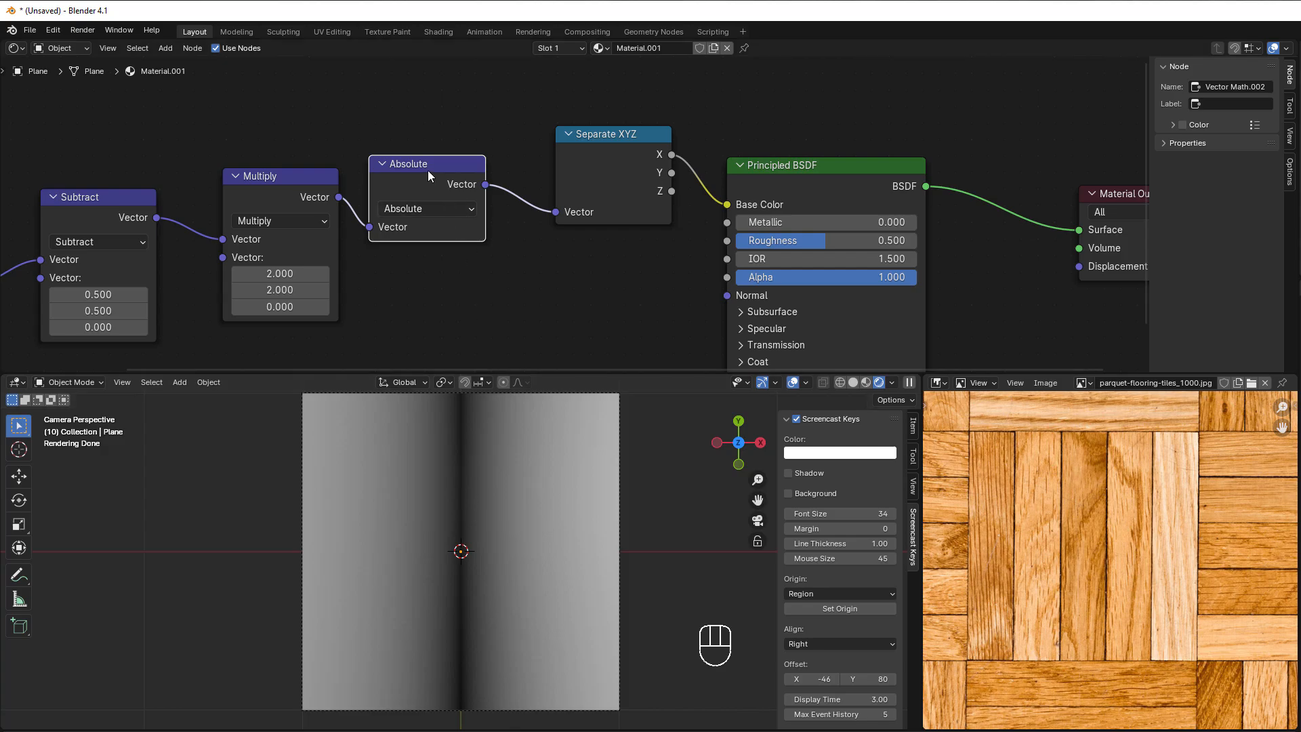
key(shift+d)
click(514, 139)
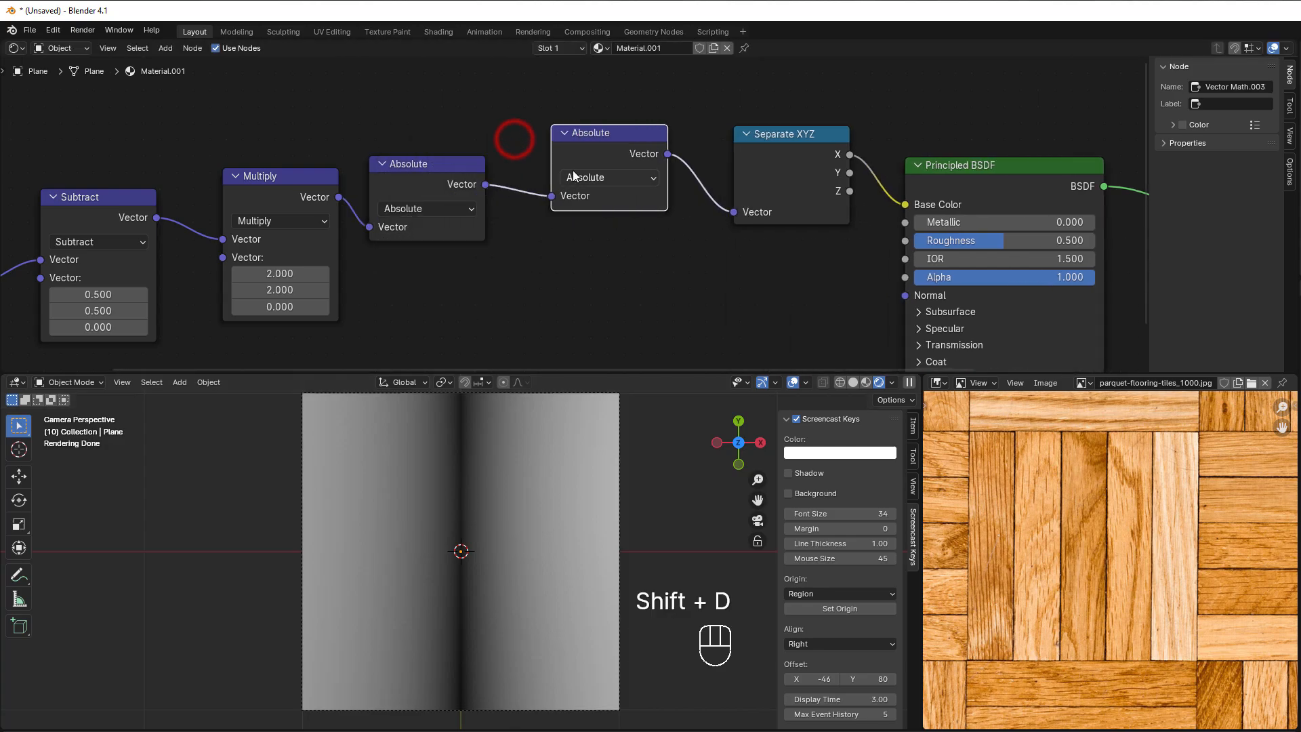
click(573, 176)
click(590, 238)
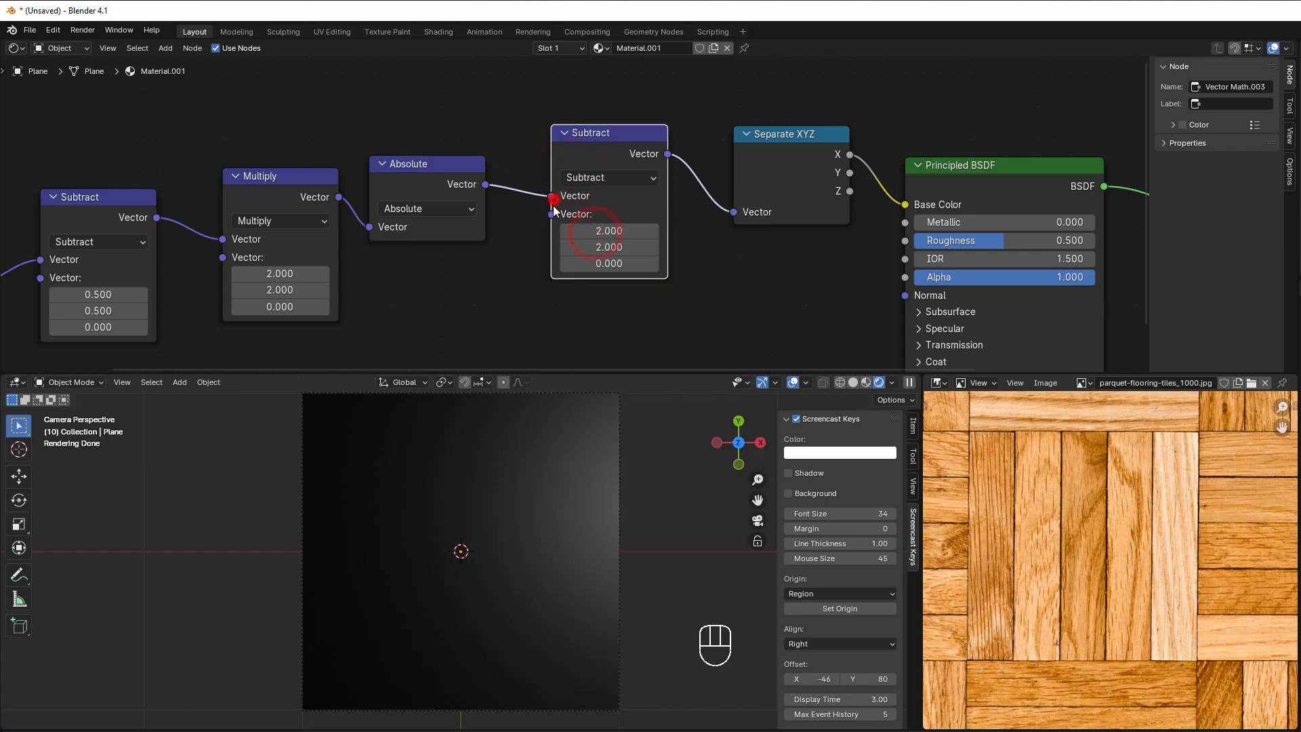
Step: Reconnect Absolute to the new Subtract node's second vector input and set X and Y of the first vector to 1
drag(554, 207, 551, 262)
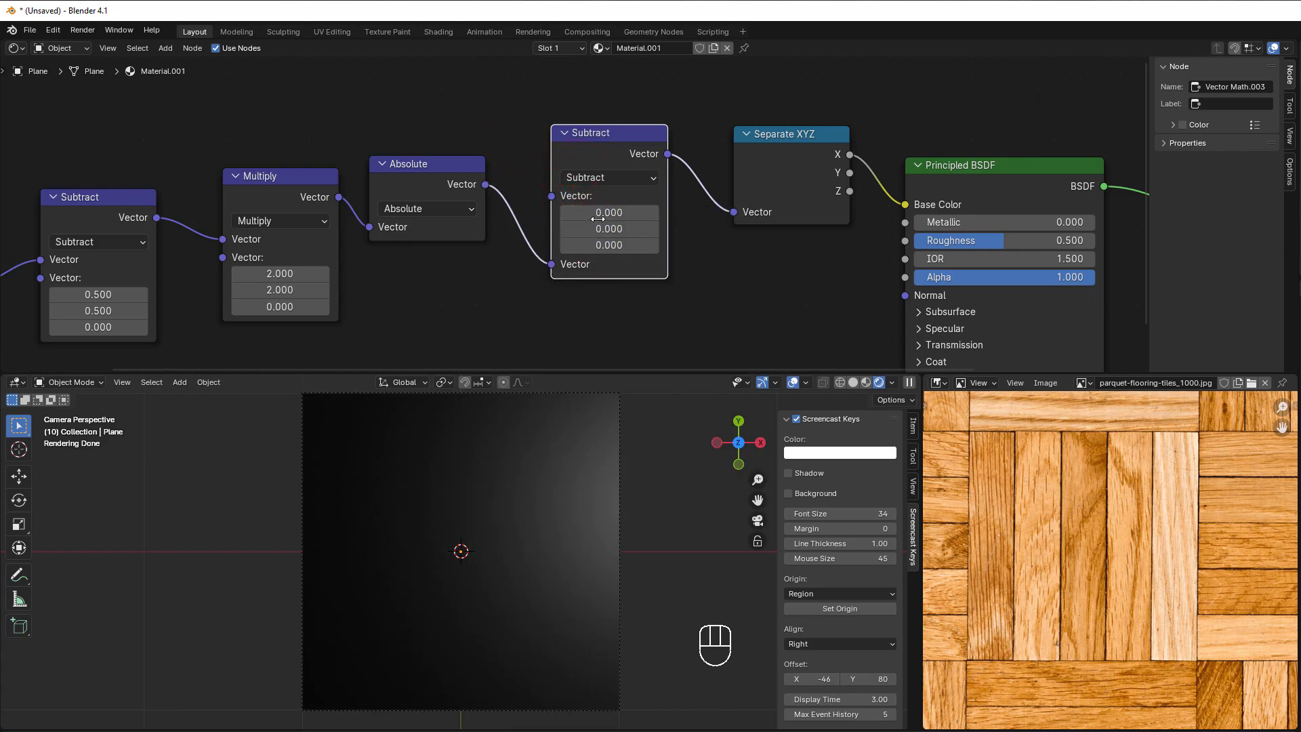
drag(598, 218, 601, 227)
text(1)
click(683, 274)
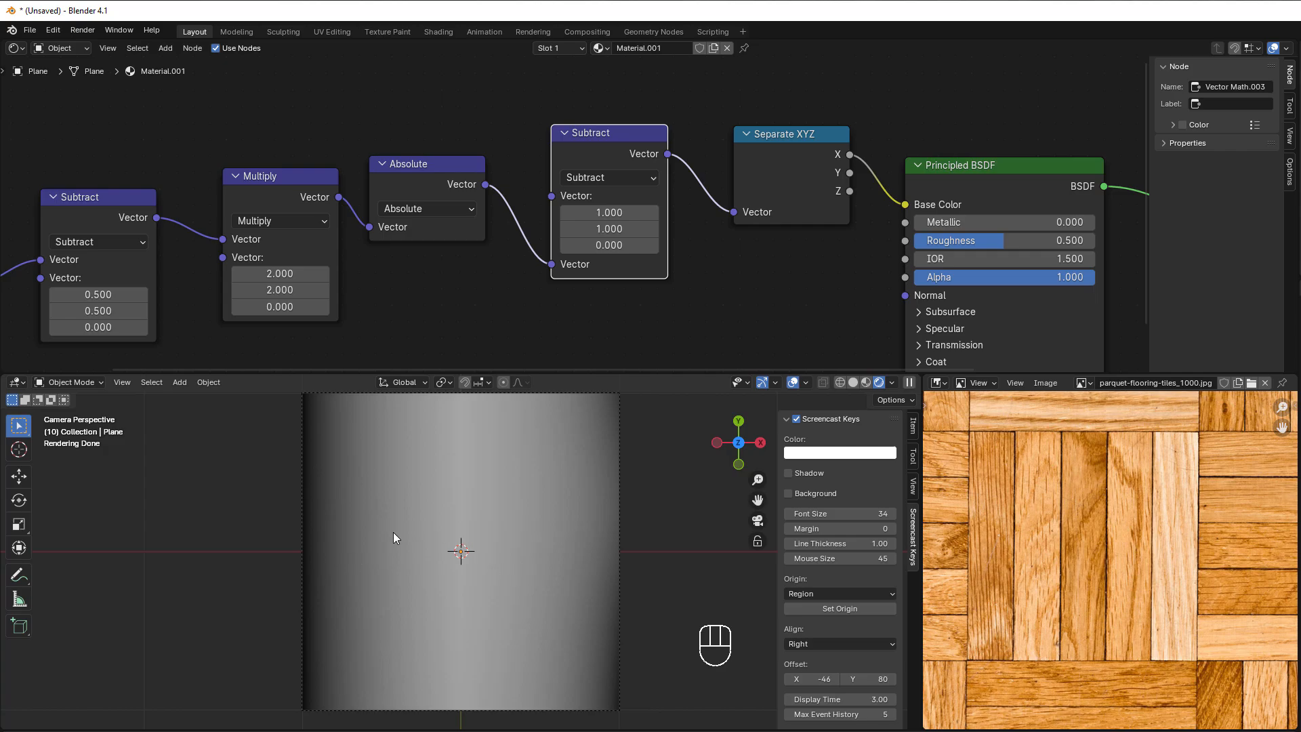
scroll(474, 327, down, 2)
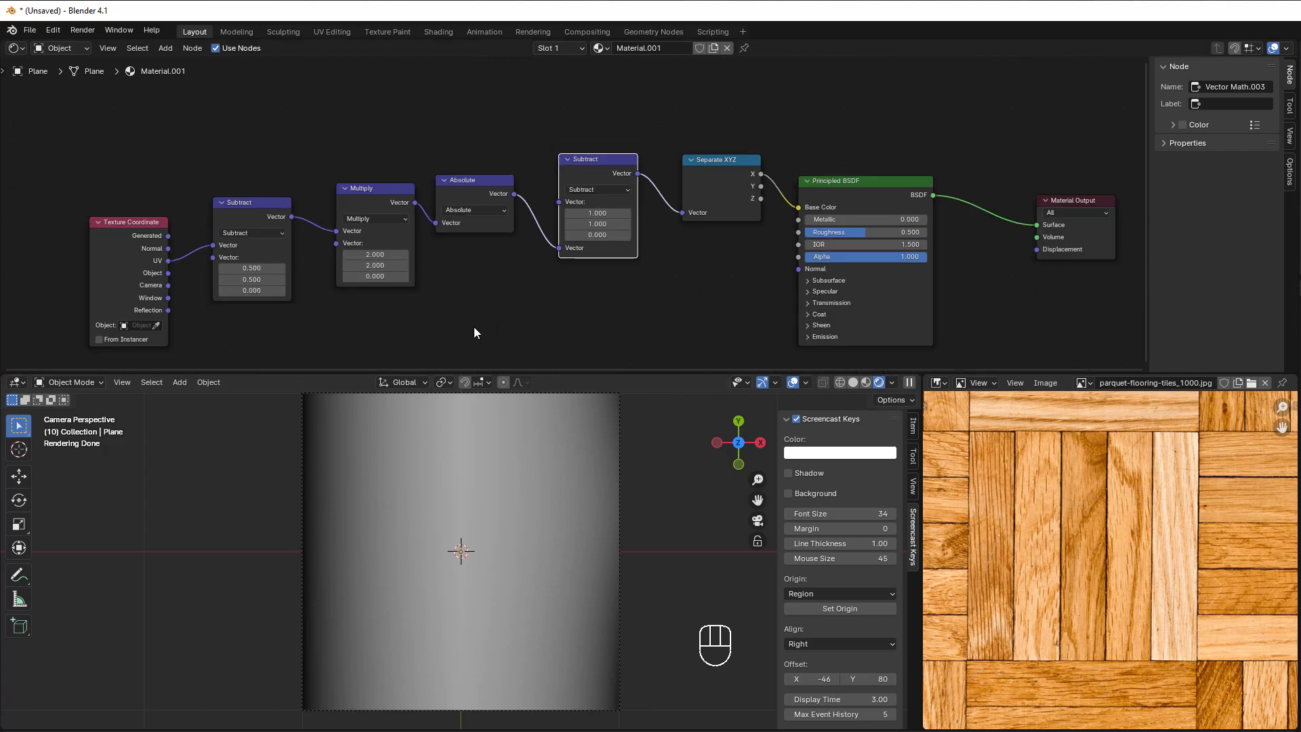
Step: Move the Texture Coordinate node farther away from the first Subtract node to make room between them
middle_drag(379, 298, 589, 253)
scroll(591, 255, up, 1)
scroll(590, 262, up, 1)
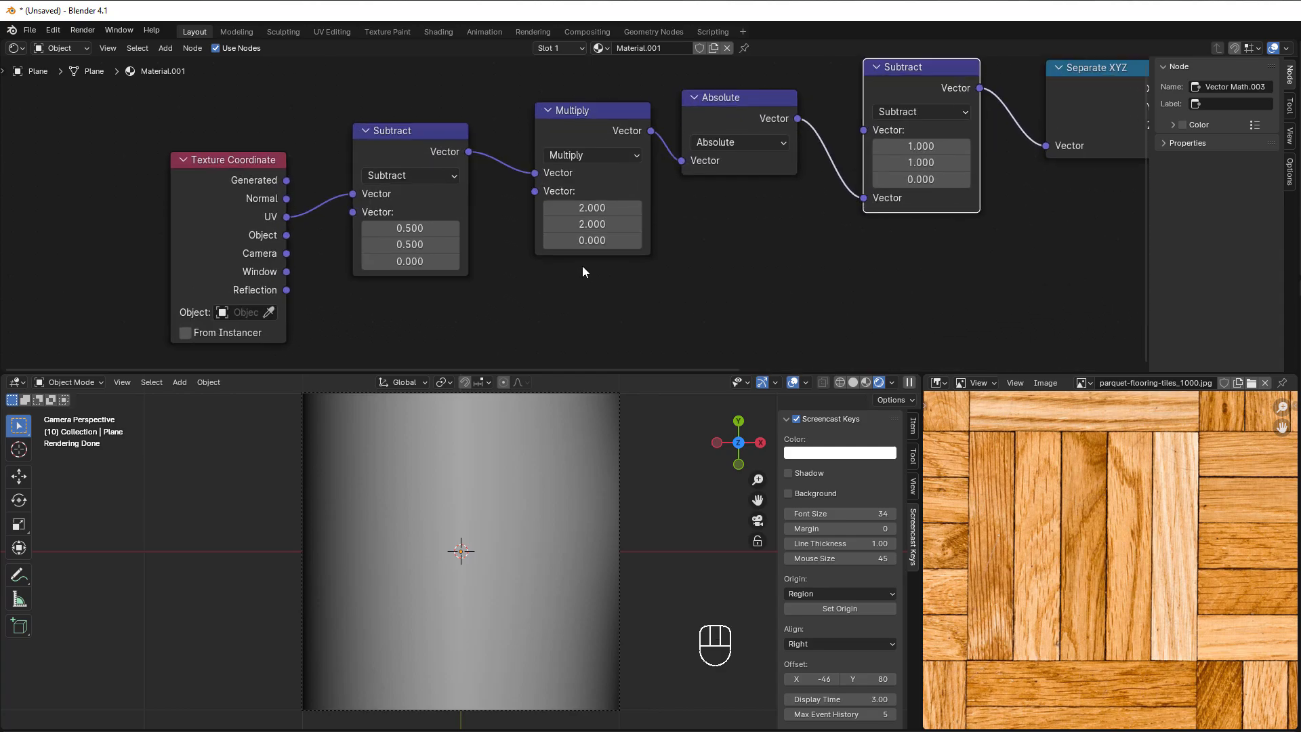
middle_drag(477, 291, 618, 281)
drag(355, 210, 237, 194)
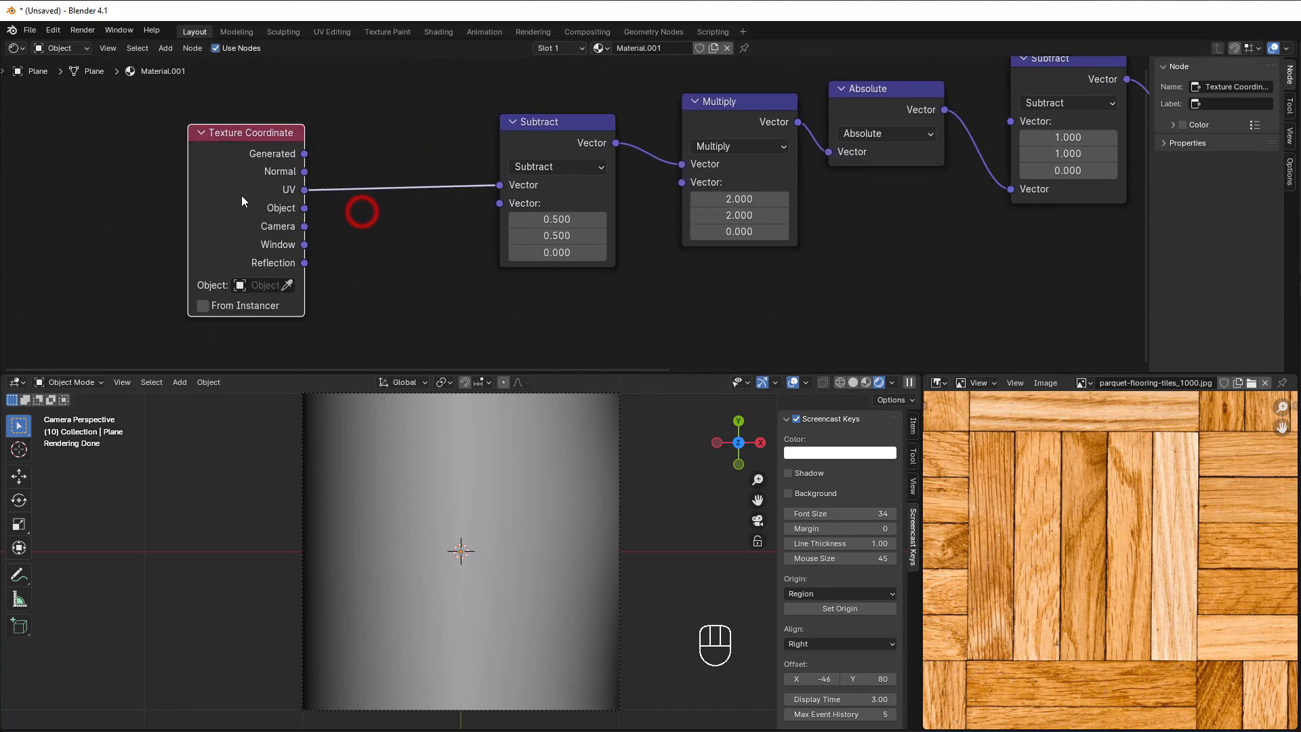
Step: Insert a duplicate of the first Subtract node after Texture Coordinate, change its operation to Scale and set the scale to 5
click(578, 129)
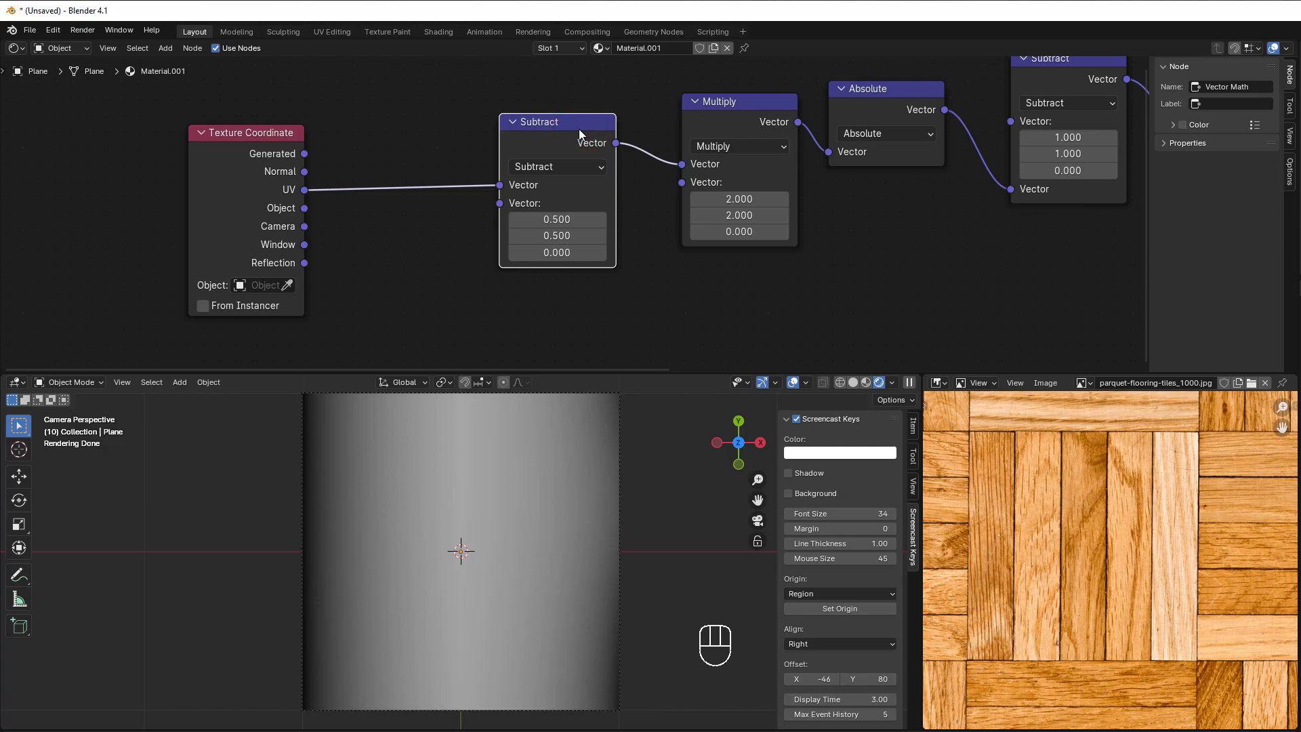
key(shift+d)
click(380, 98)
click(418, 138)
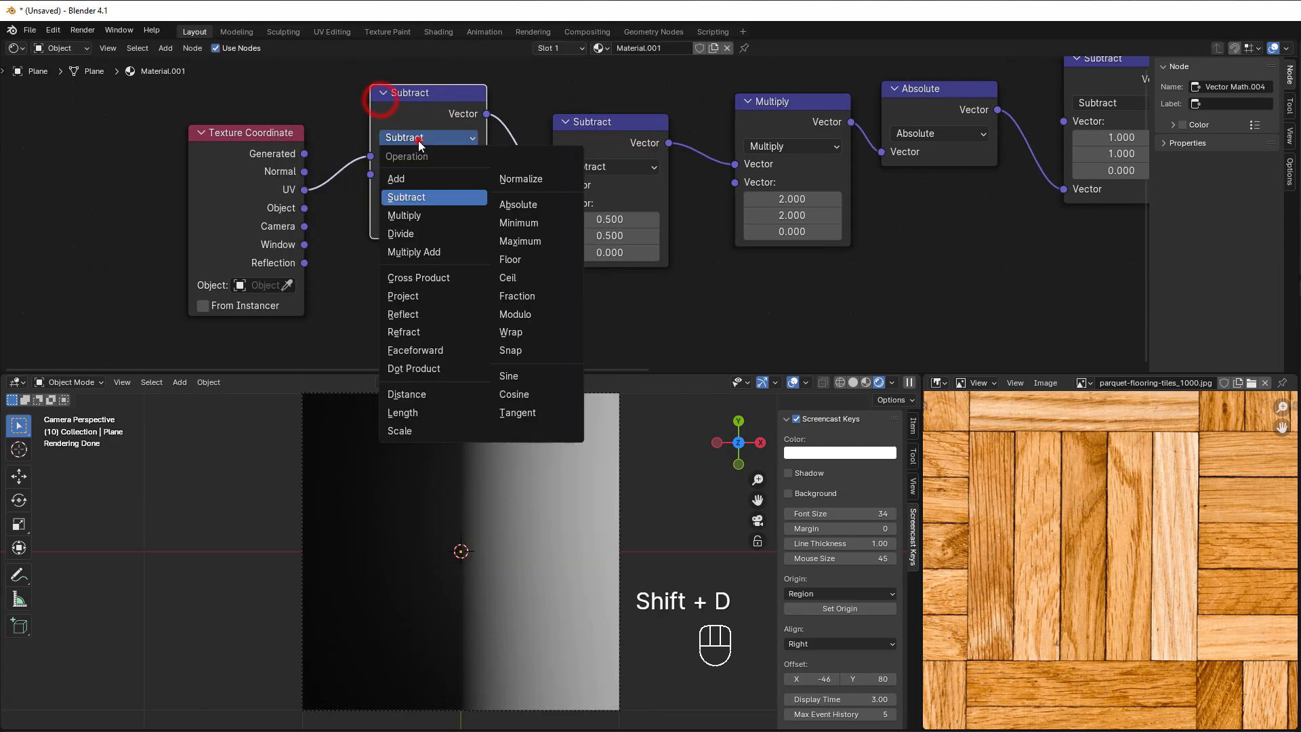
click(399, 428)
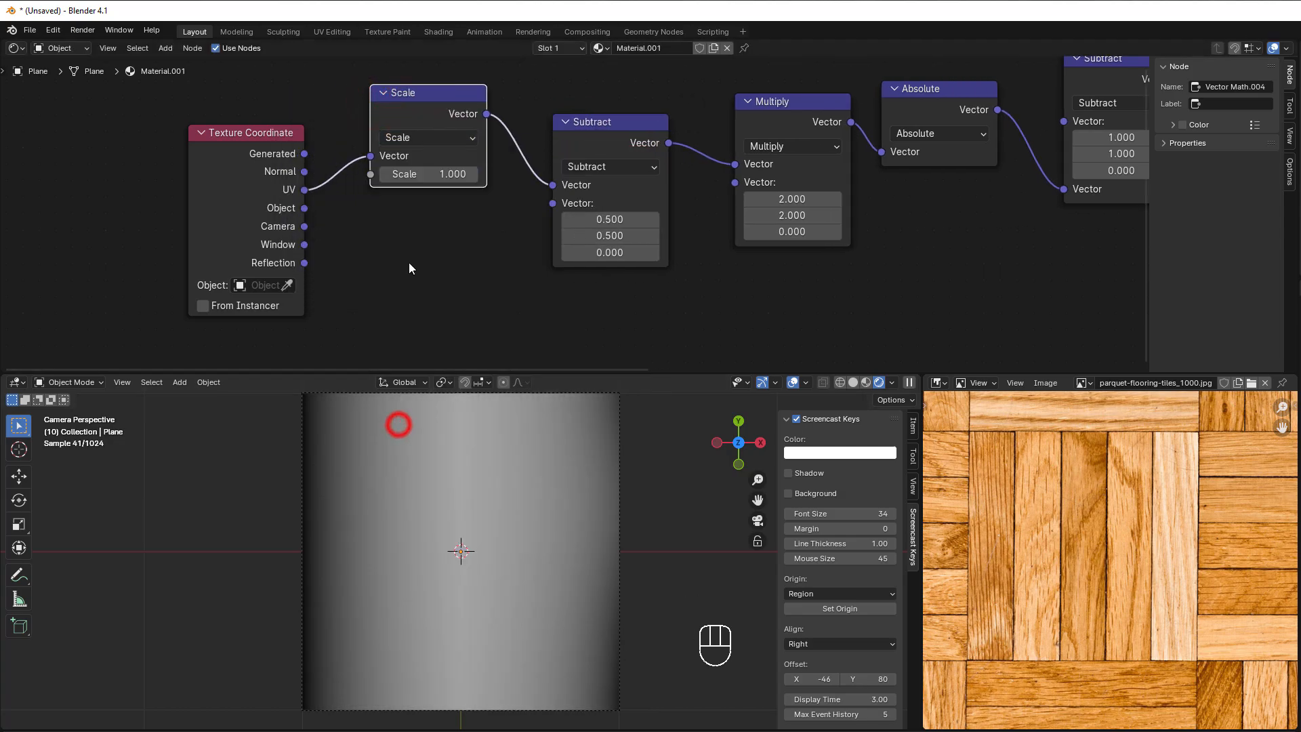
click(432, 171)
text(5)
click(465, 270)
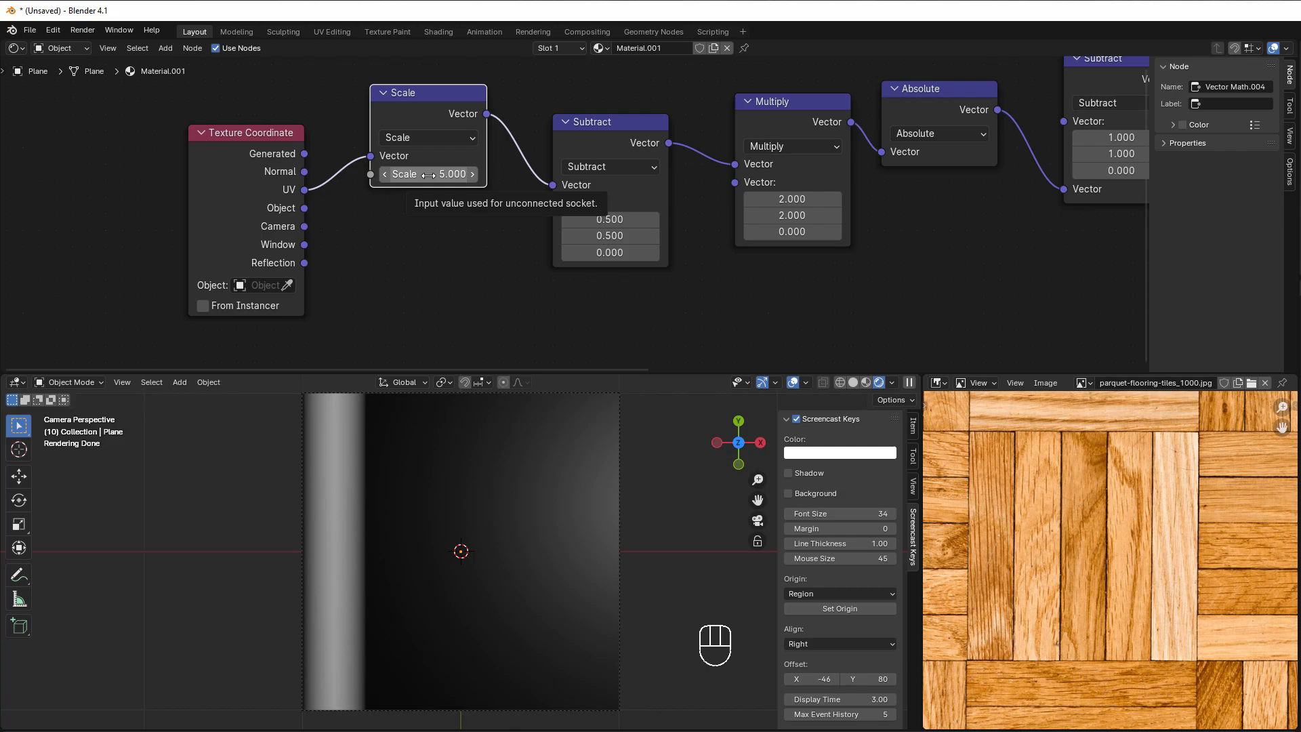
Step: Space out Texture Coordinate and Scale, then insert a duplicate of Scale before Subtract and change its operation to Fraction
drag(230, 153, 163, 124)
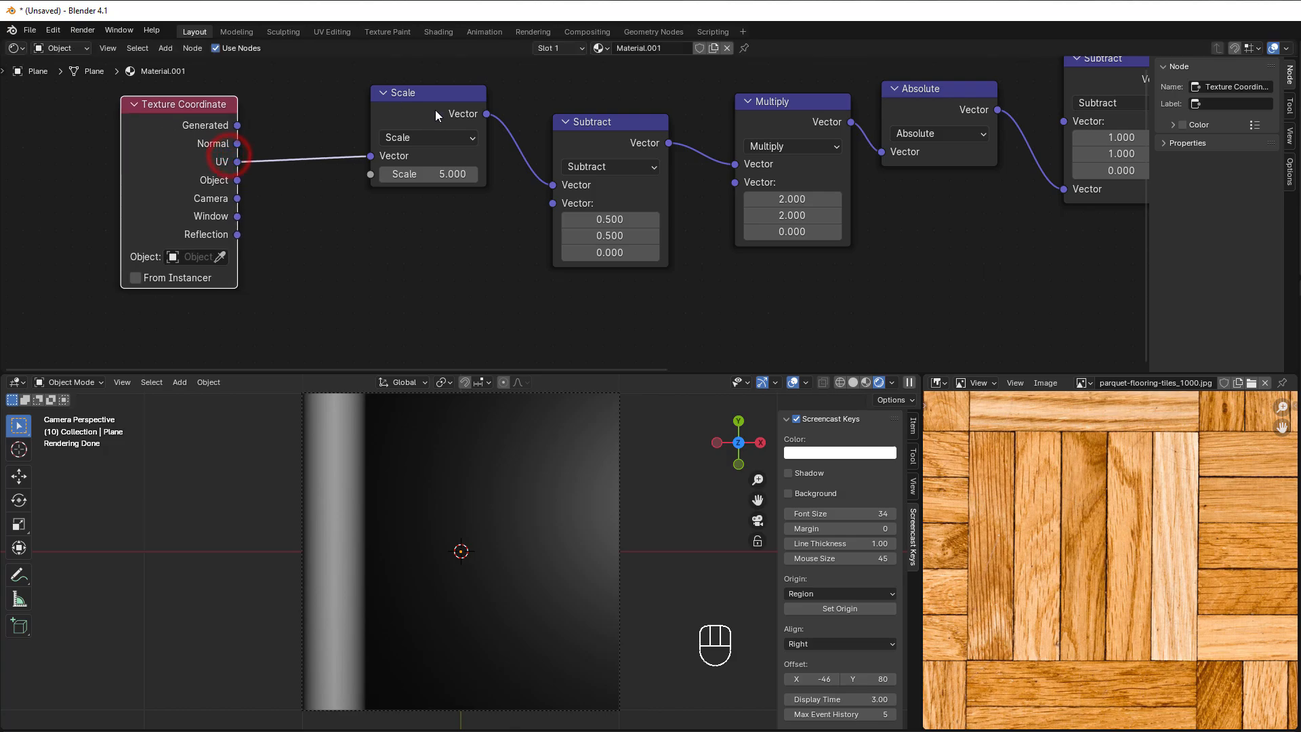
drag(435, 109, 351, 112)
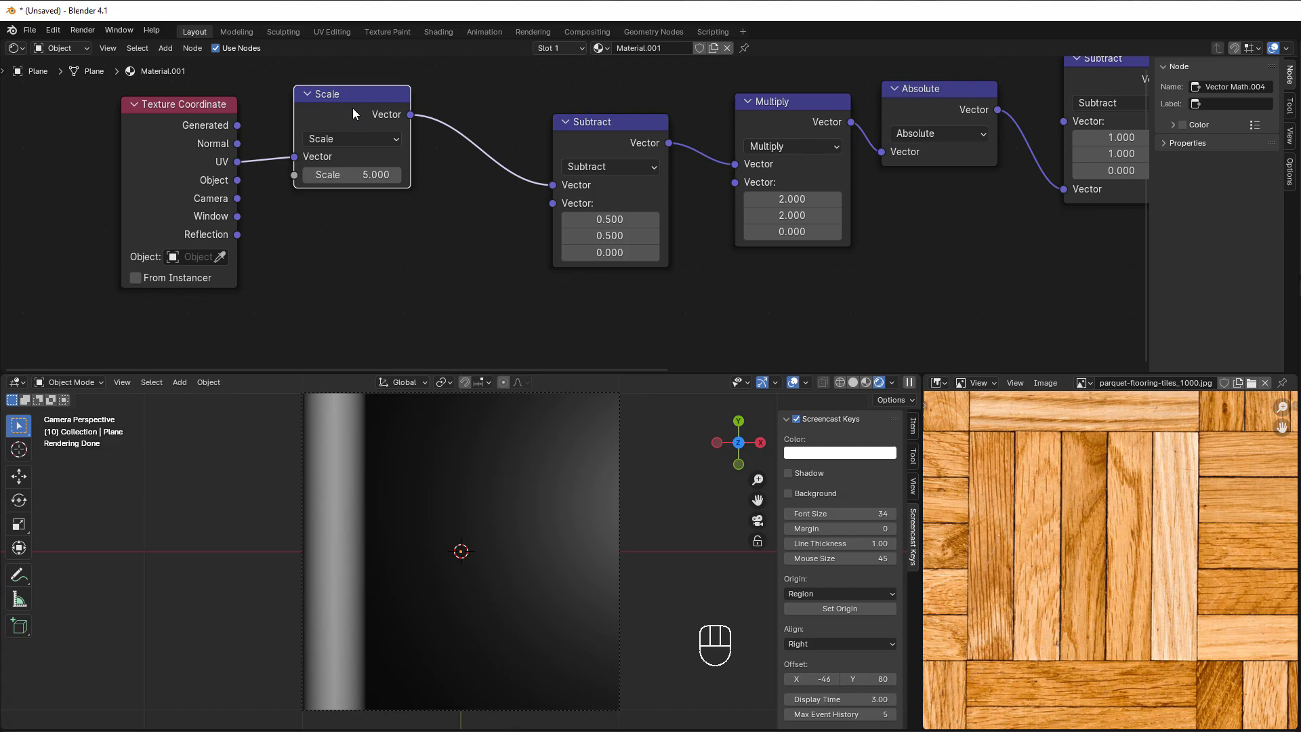
click(353, 109)
key(shift+d)
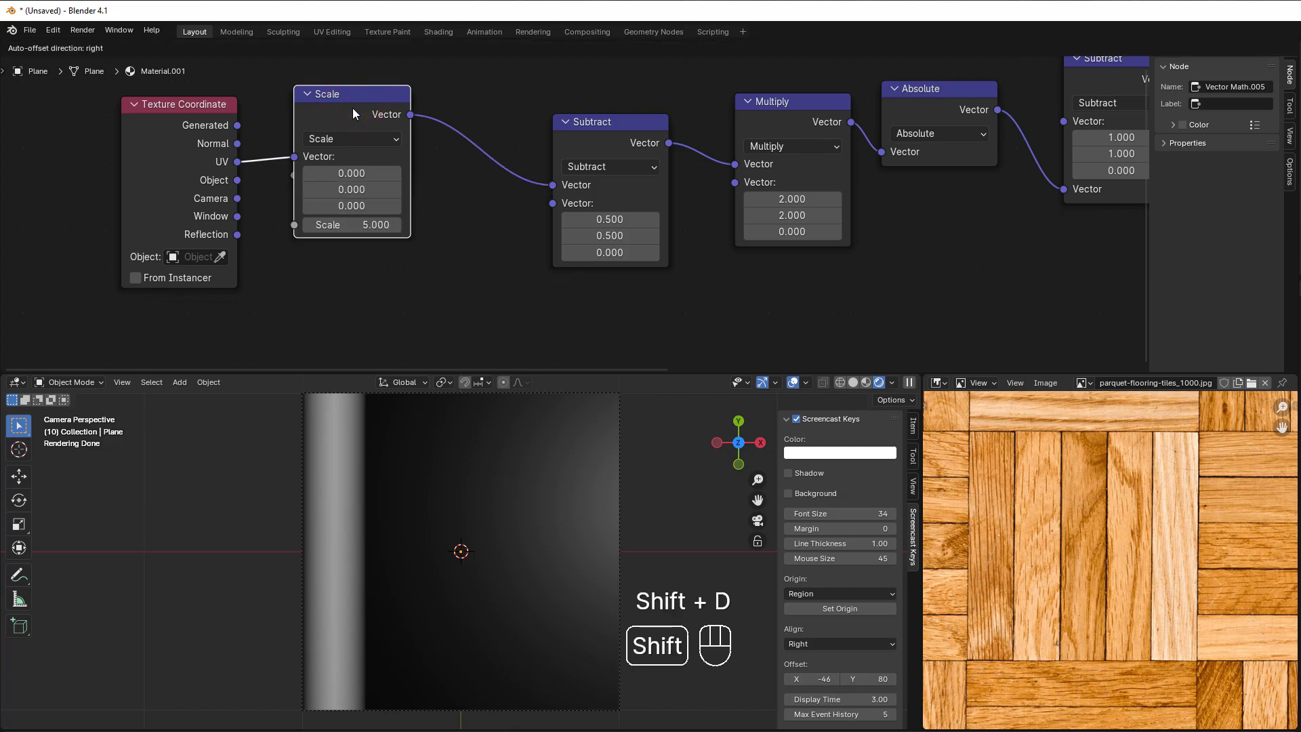
click(474, 110)
click(501, 141)
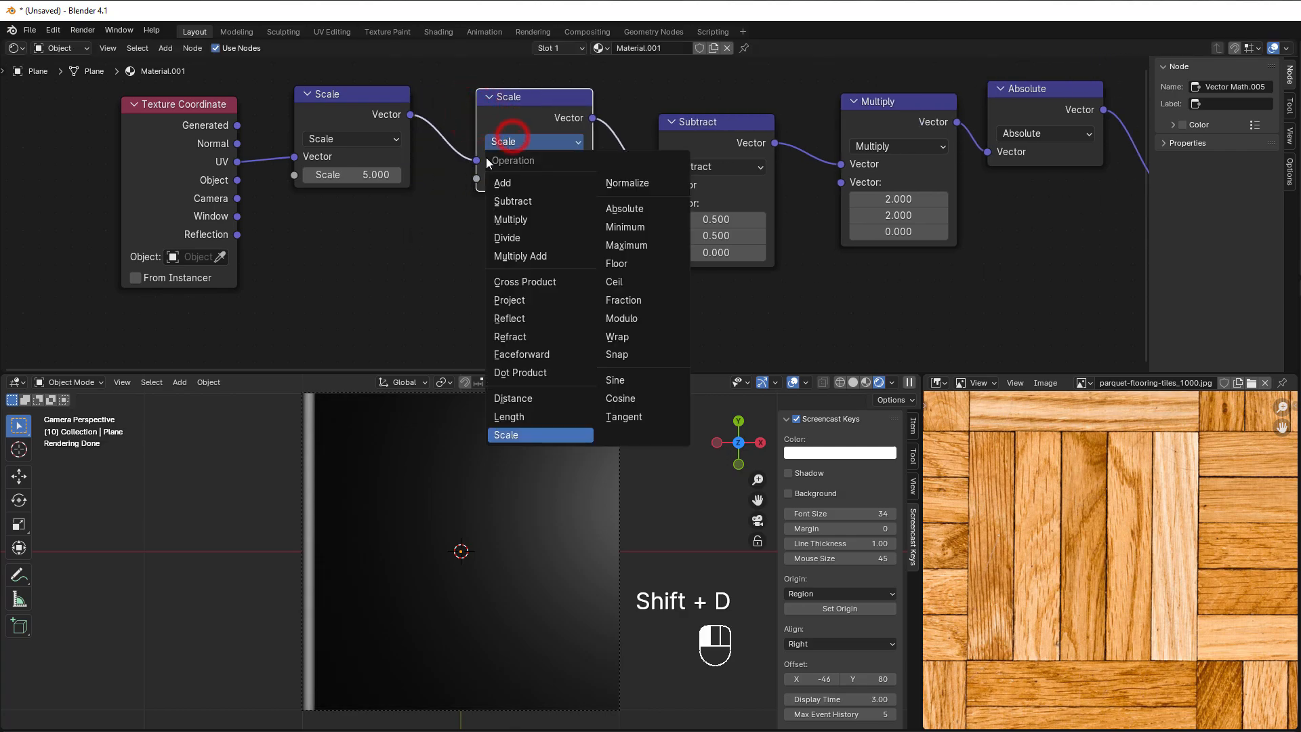
click(640, 295)
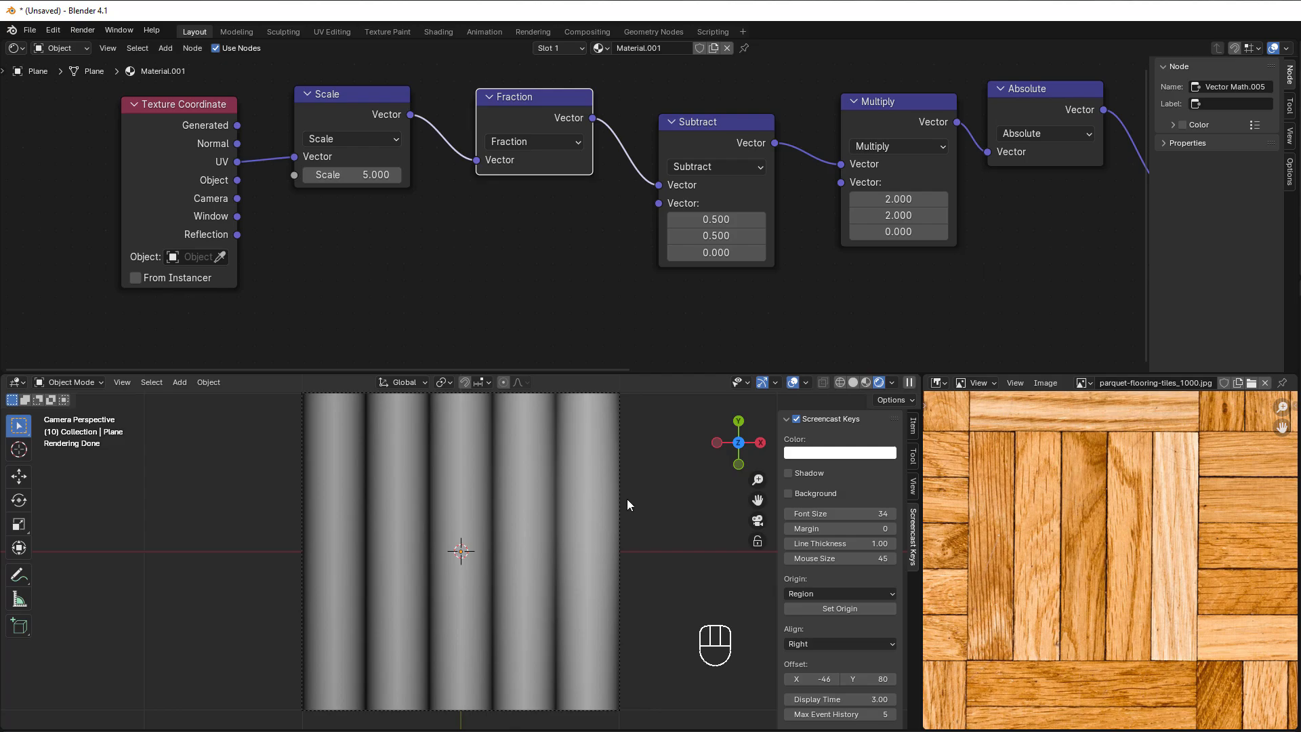
Step: Move the Principled BSDF and Material Output nodes together farther away from Separate XYZ
scroll(1012, 278, down, 2)
middle_drag(1012, 278, 482, 289)
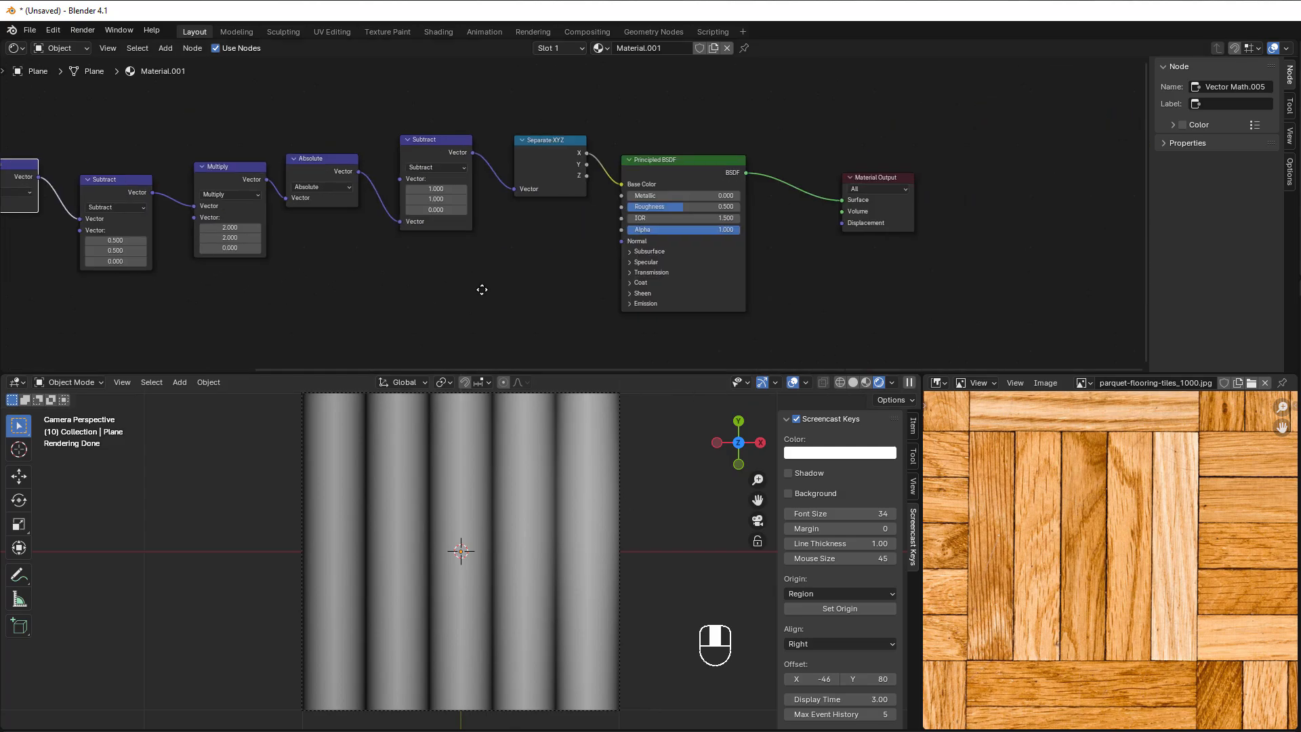
scroll(502, 277, up, 4)
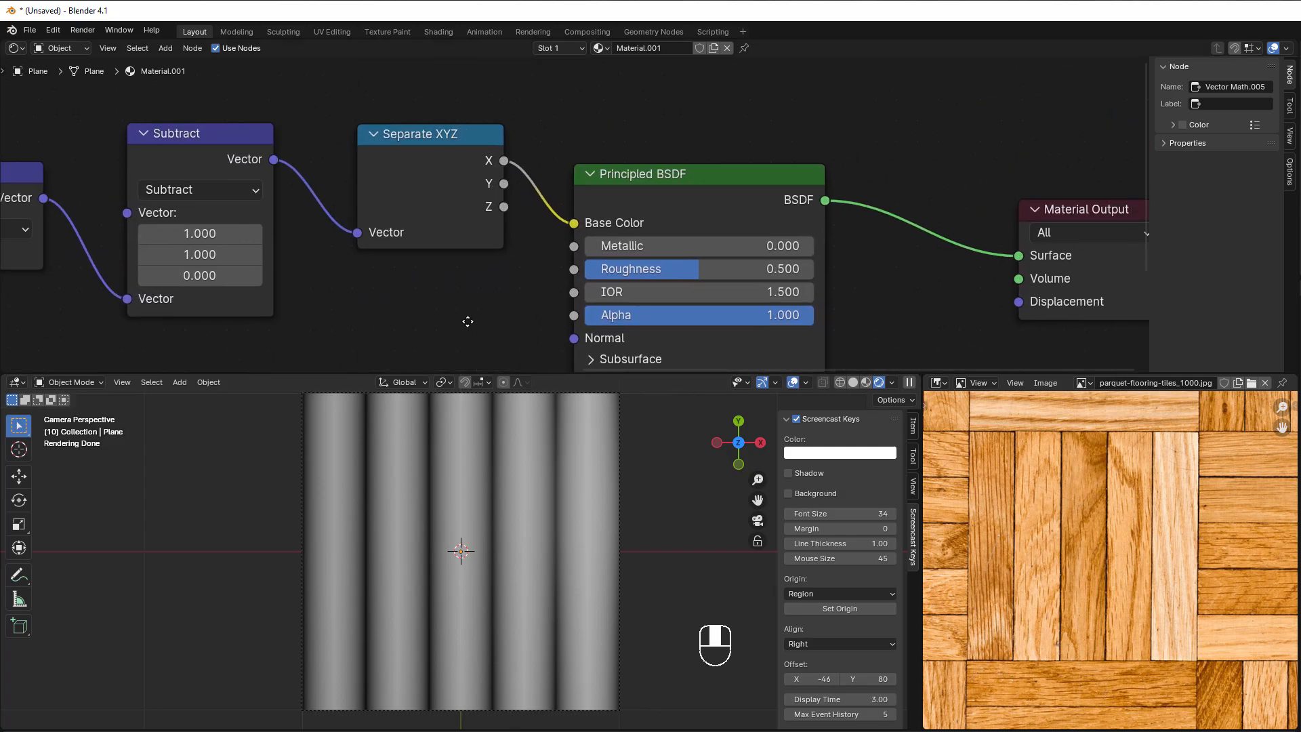
drag(706, 95, 1060, 310)
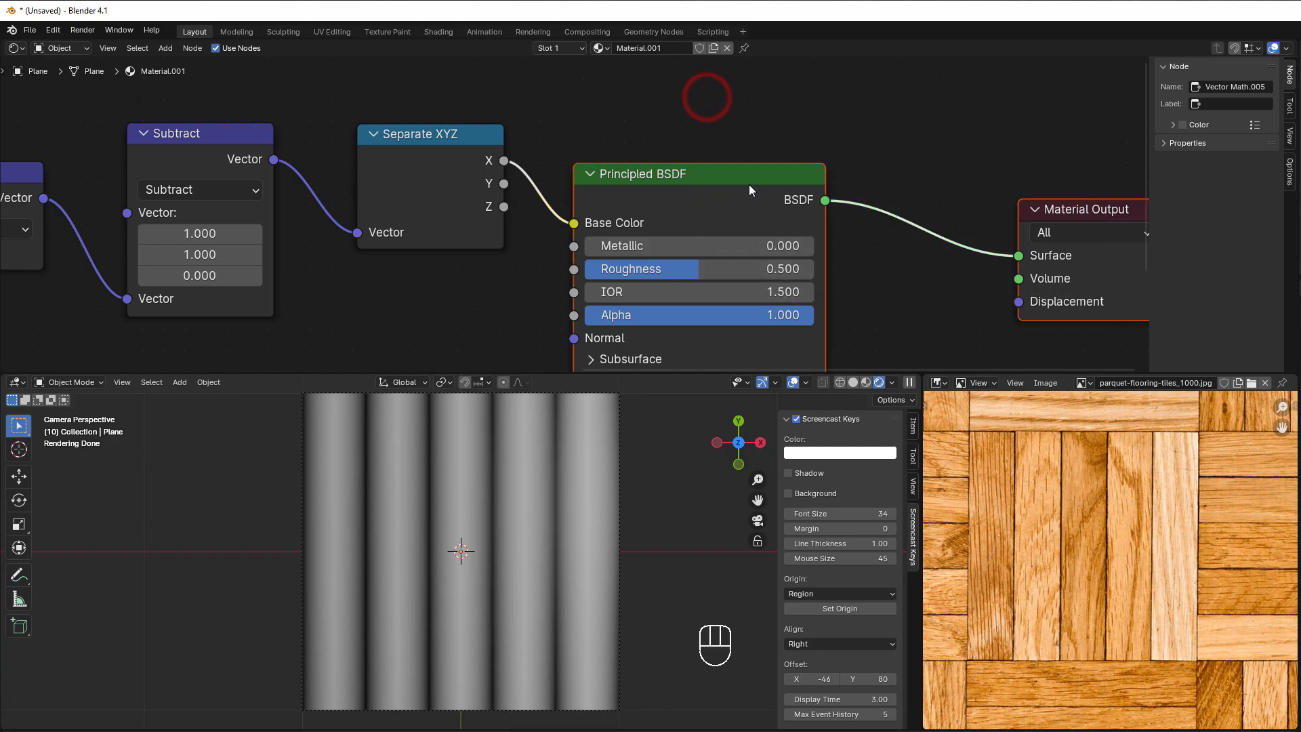
drag(725, 178, 995, 132)
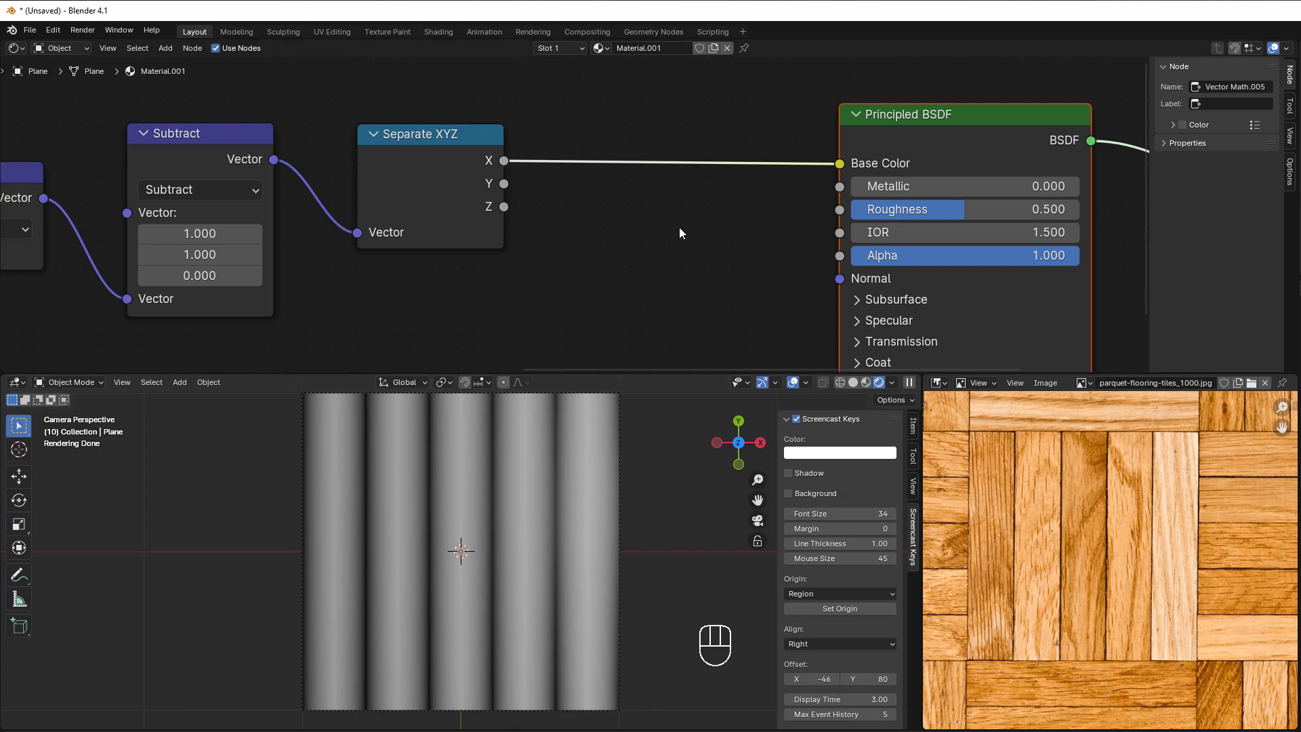
Step: Add a Map Range node on the link between Separate XYZ's X output and Base Color
click(619, 233)
key(shift+a)
mouse_move(605, 230)
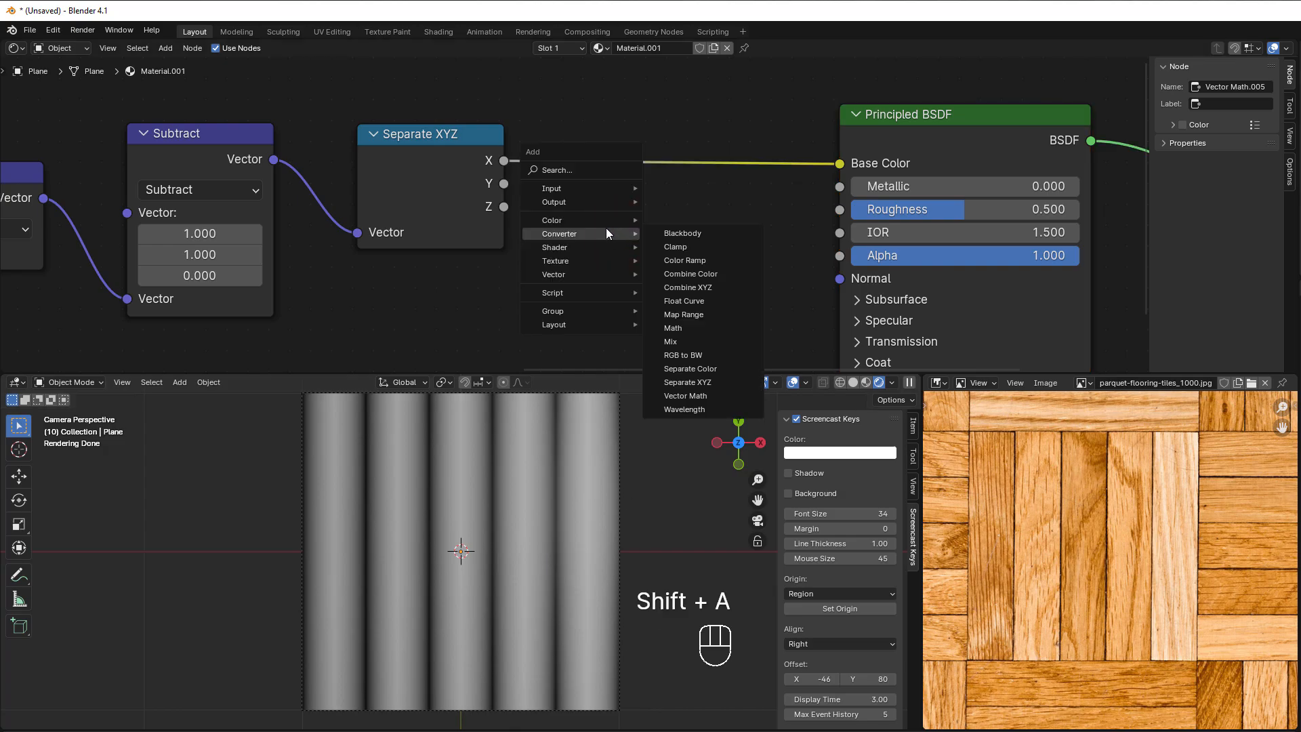
click(689, 316)
click(610, 90)
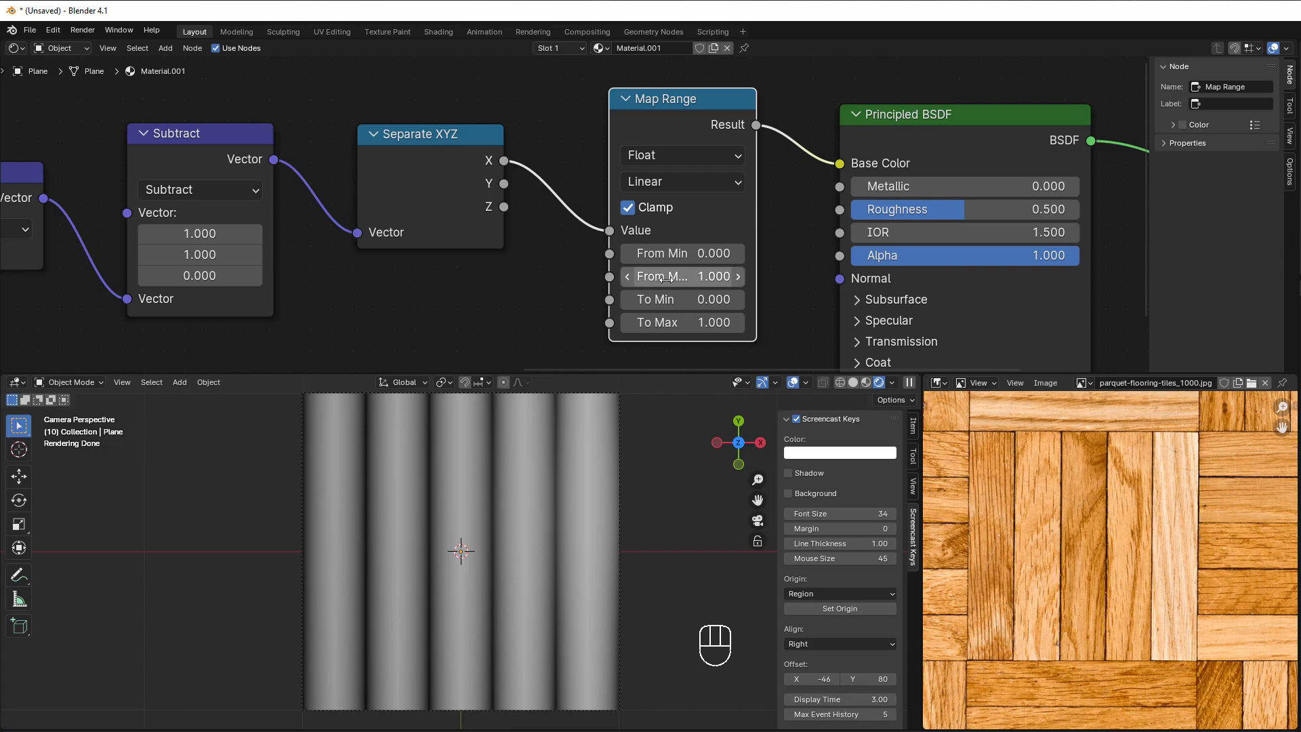
Step: Lower the Map Range node's From Max value to 0.1 to narrow the dark gaps between the planks
click(627, 277)
click(627, 277)
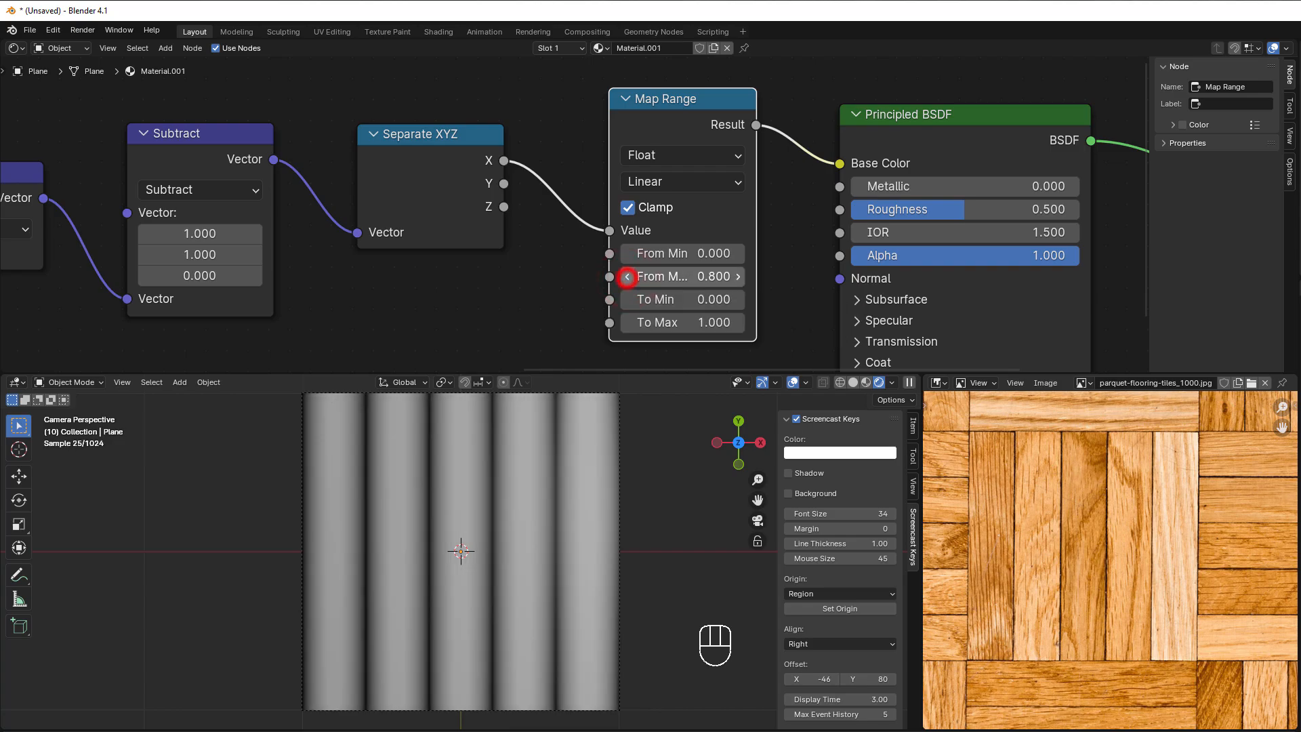
click(627, 277)
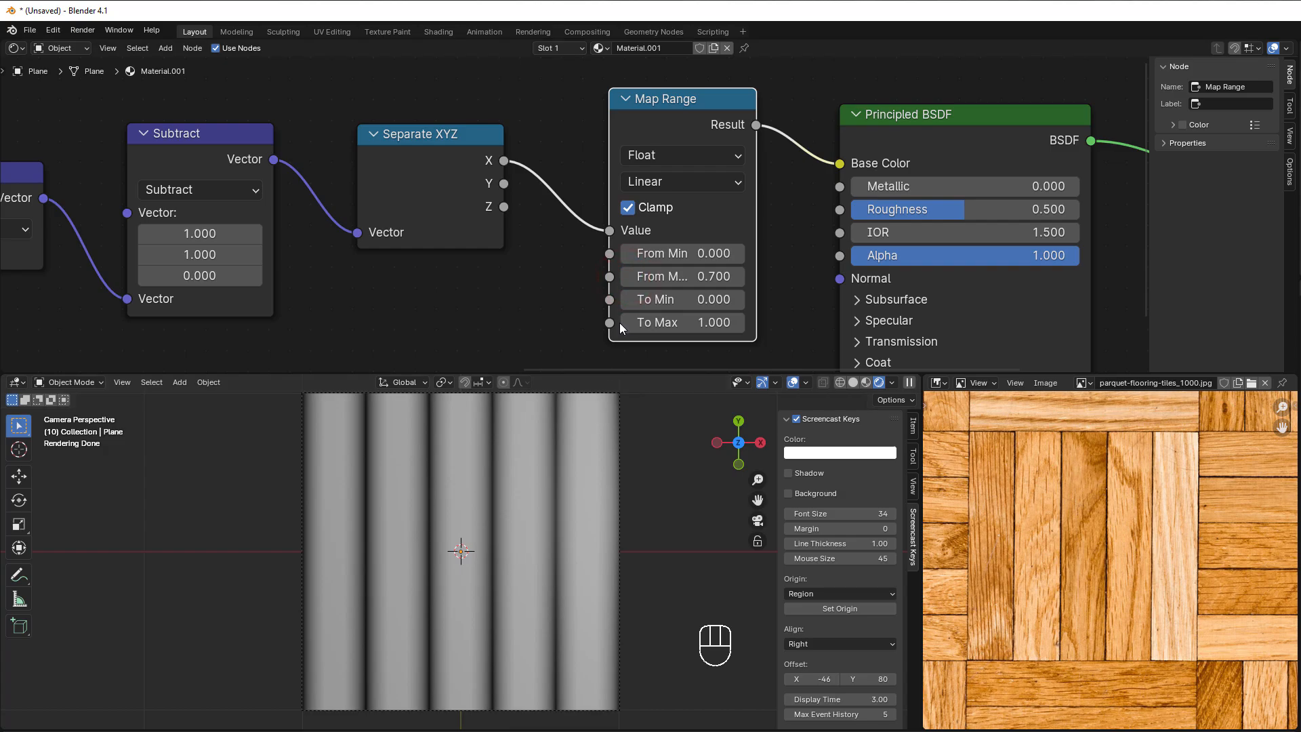
click(627, 276)
click(628, 276)
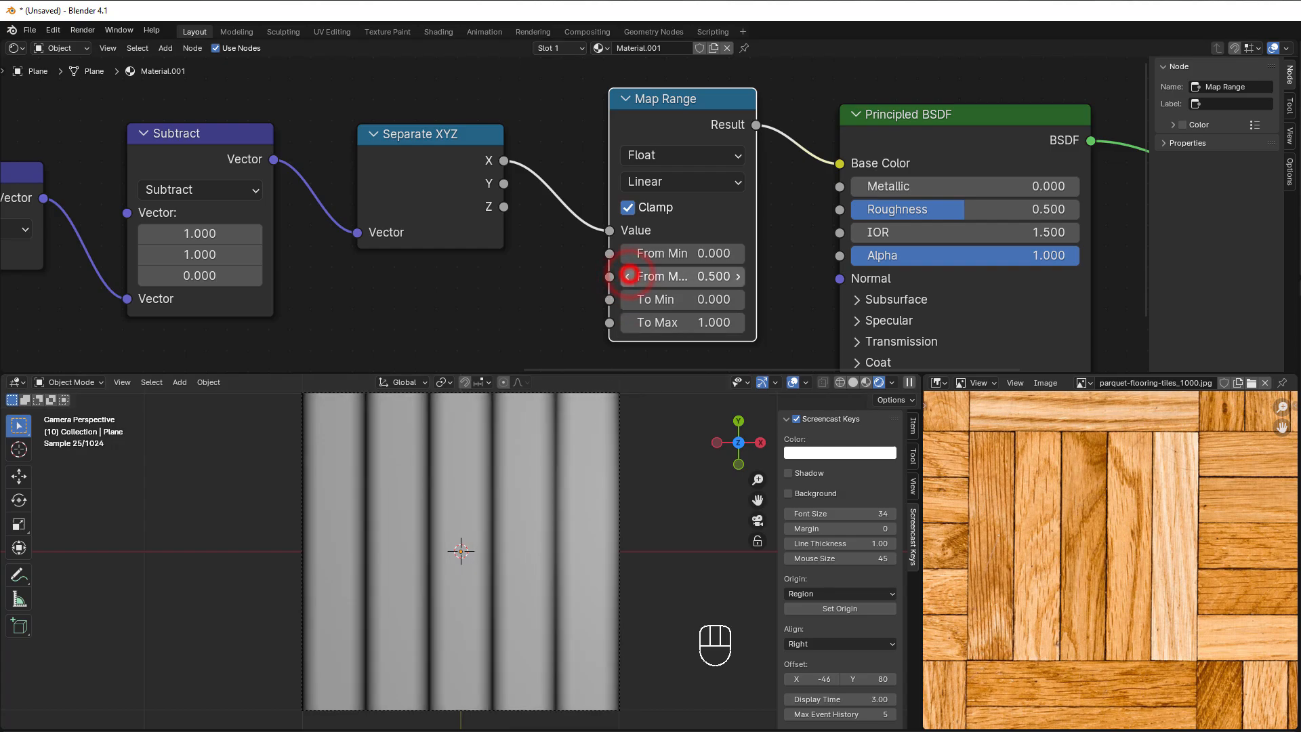
click(628, 276)
click(627, 277)
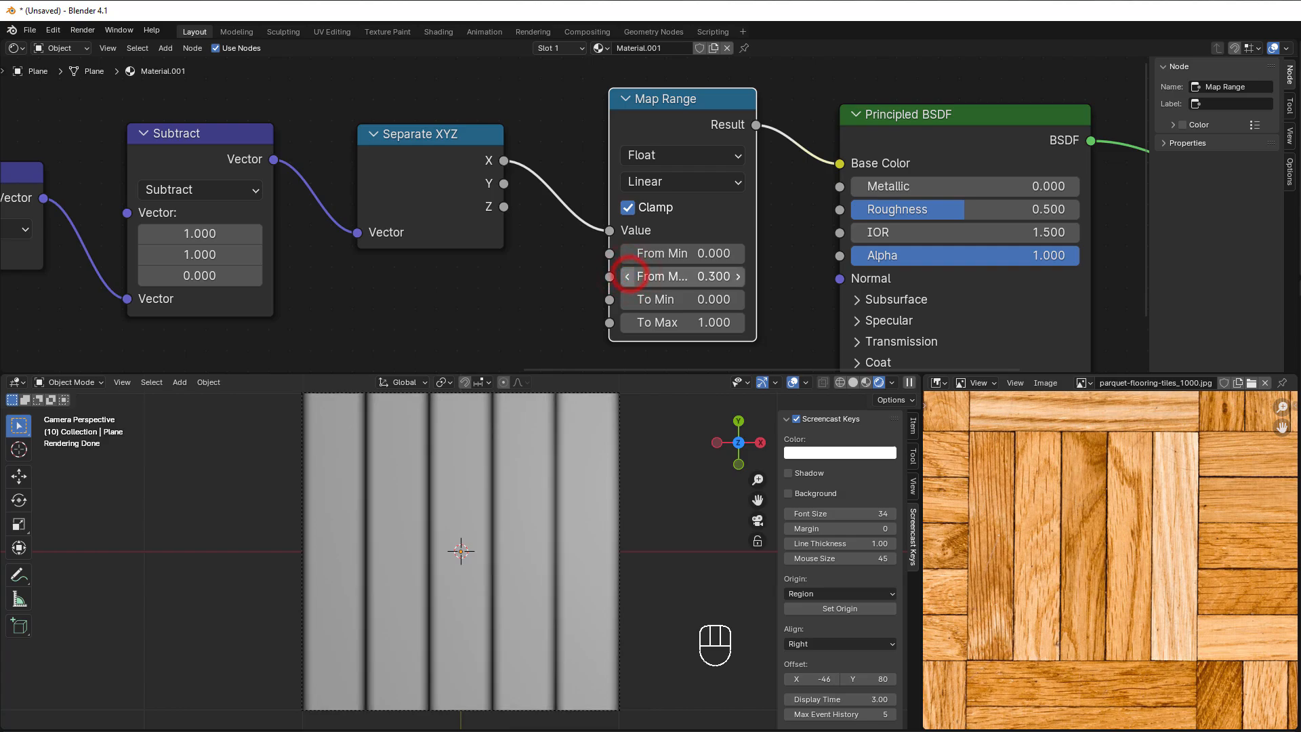
click(627, 276)
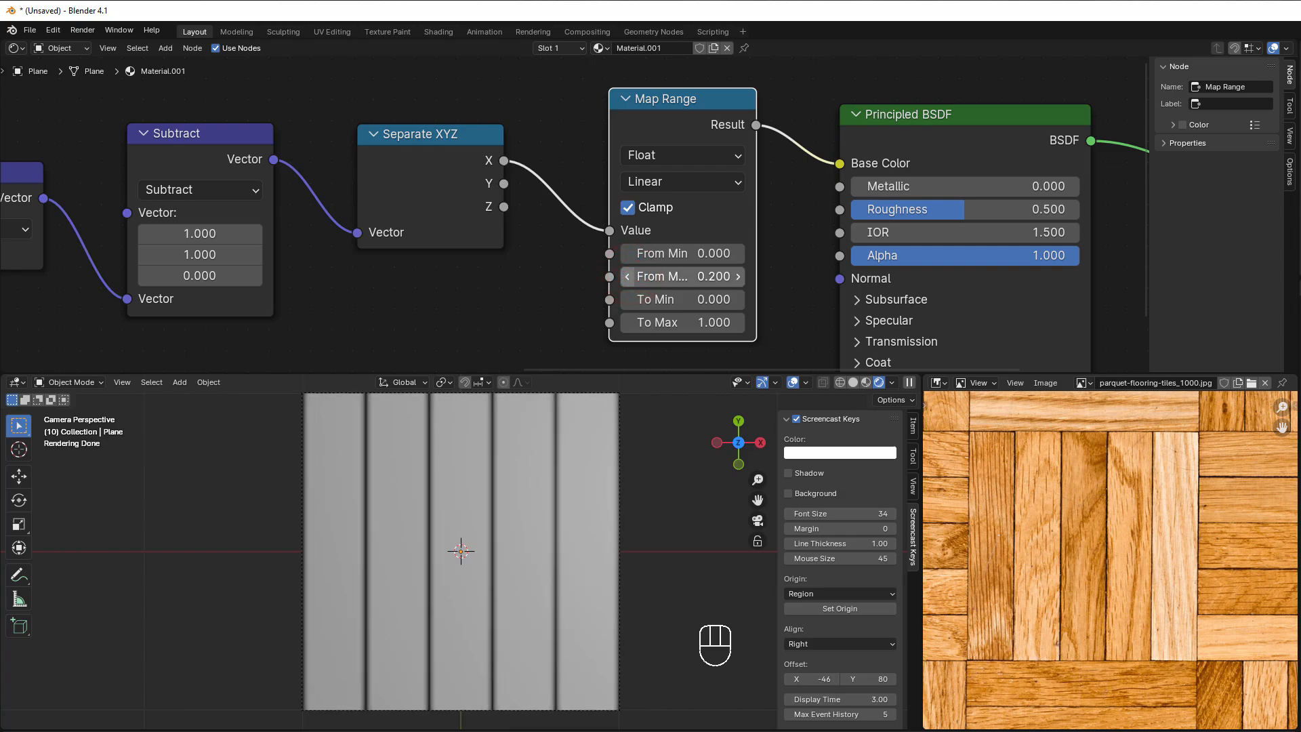
click(627, 276)
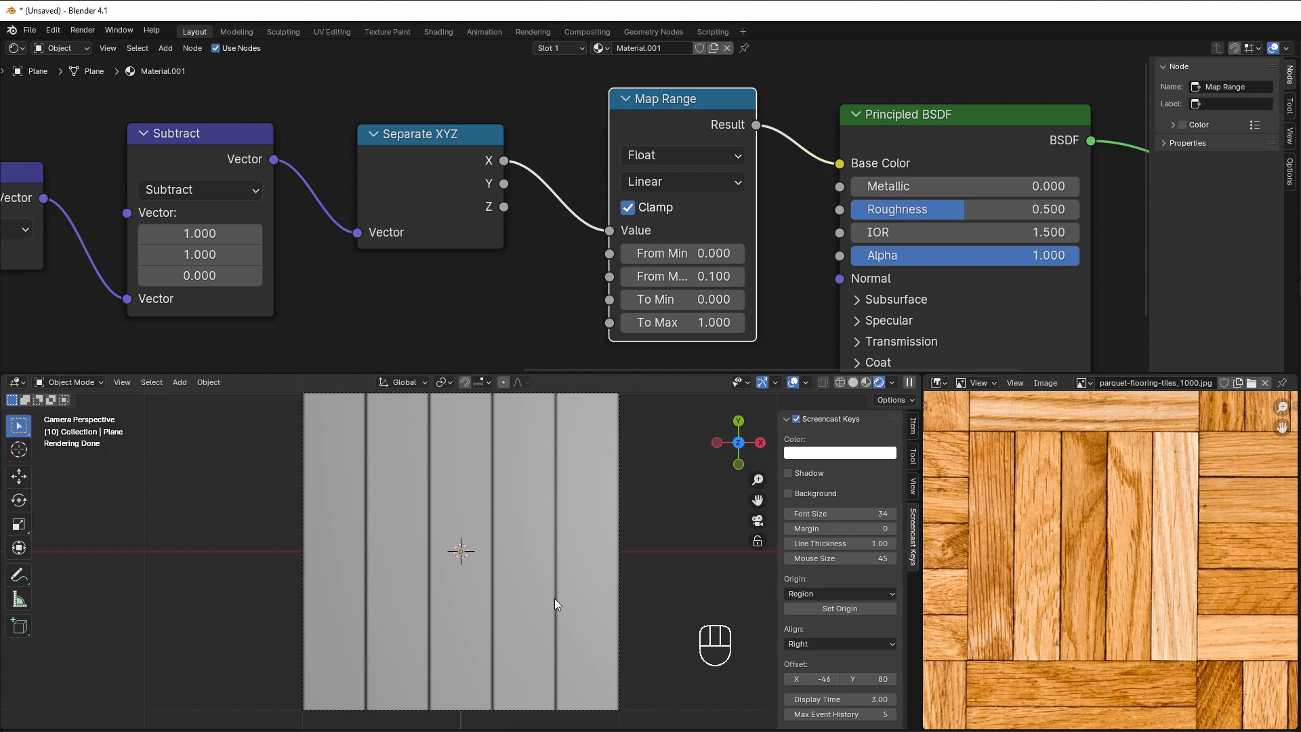
Step: Show more of the parquet reference image and move Texture Coordinate well away from the Scale node
scroll(1090, 560, down, 2)
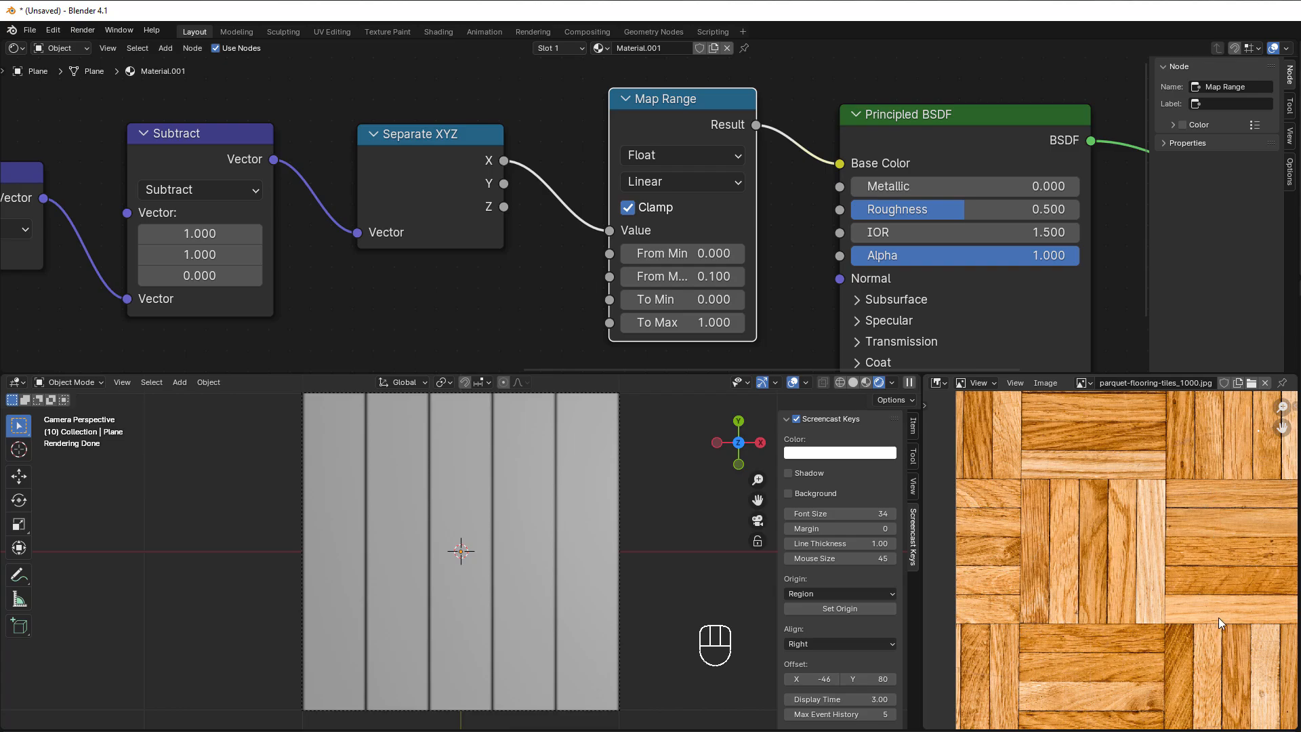
scroll(579, 223, down, 6)
middle_drag(328, 251, 857, 189)
middle_drag(421, 297, 783, 315)
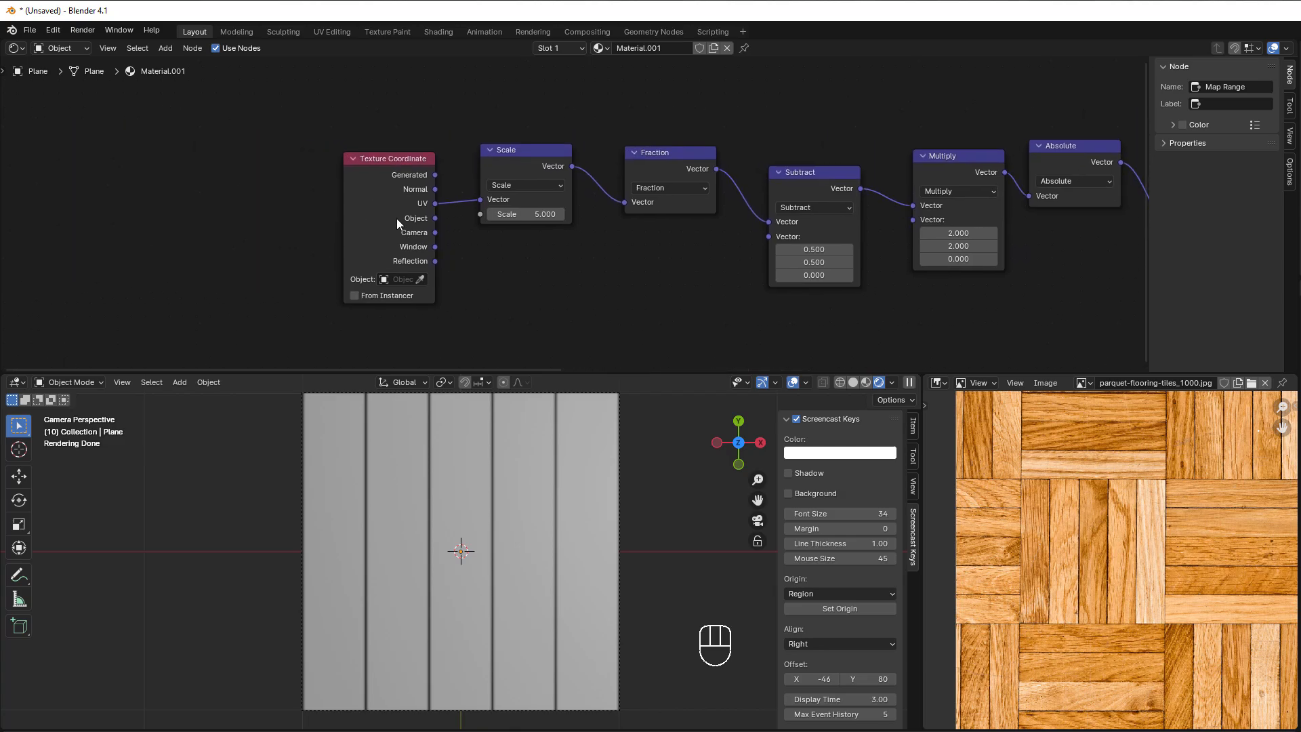
drag(386, 218, 104, 206)
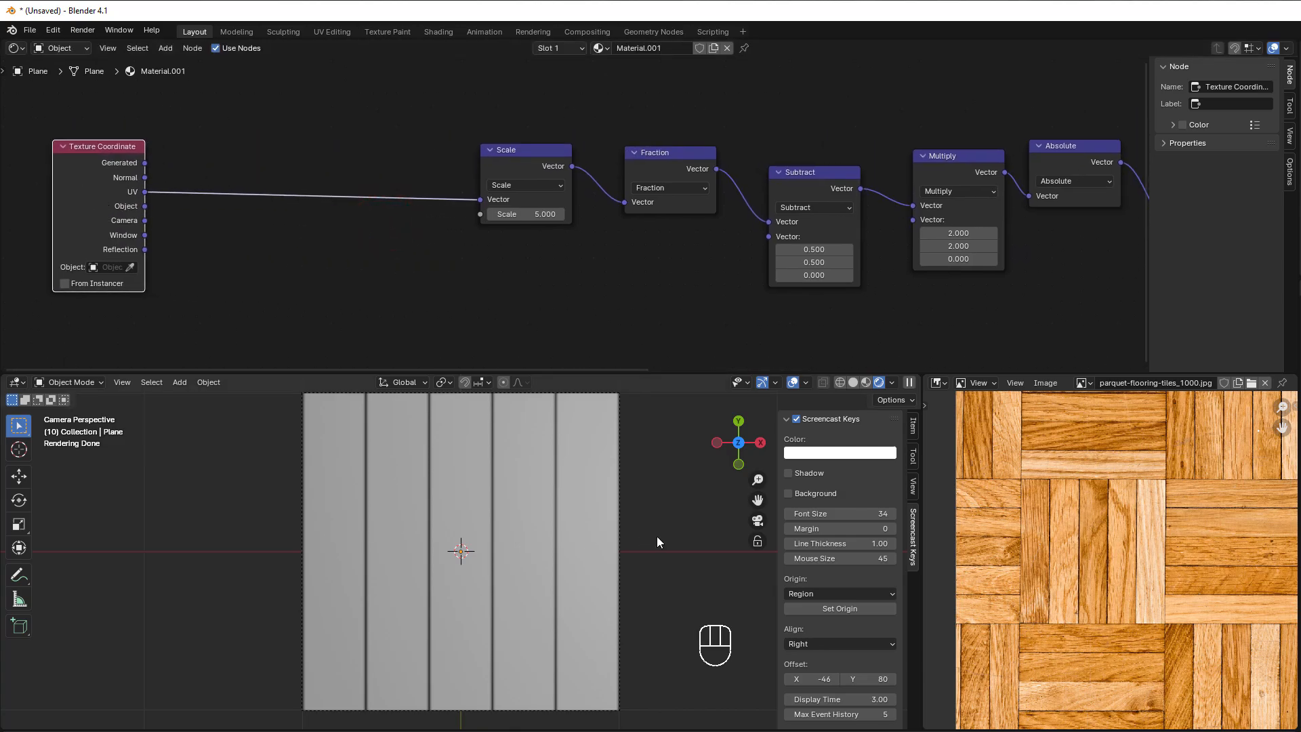
scroll(368, 272, up, 1)
middle_drag(368, 271, 580, 298)
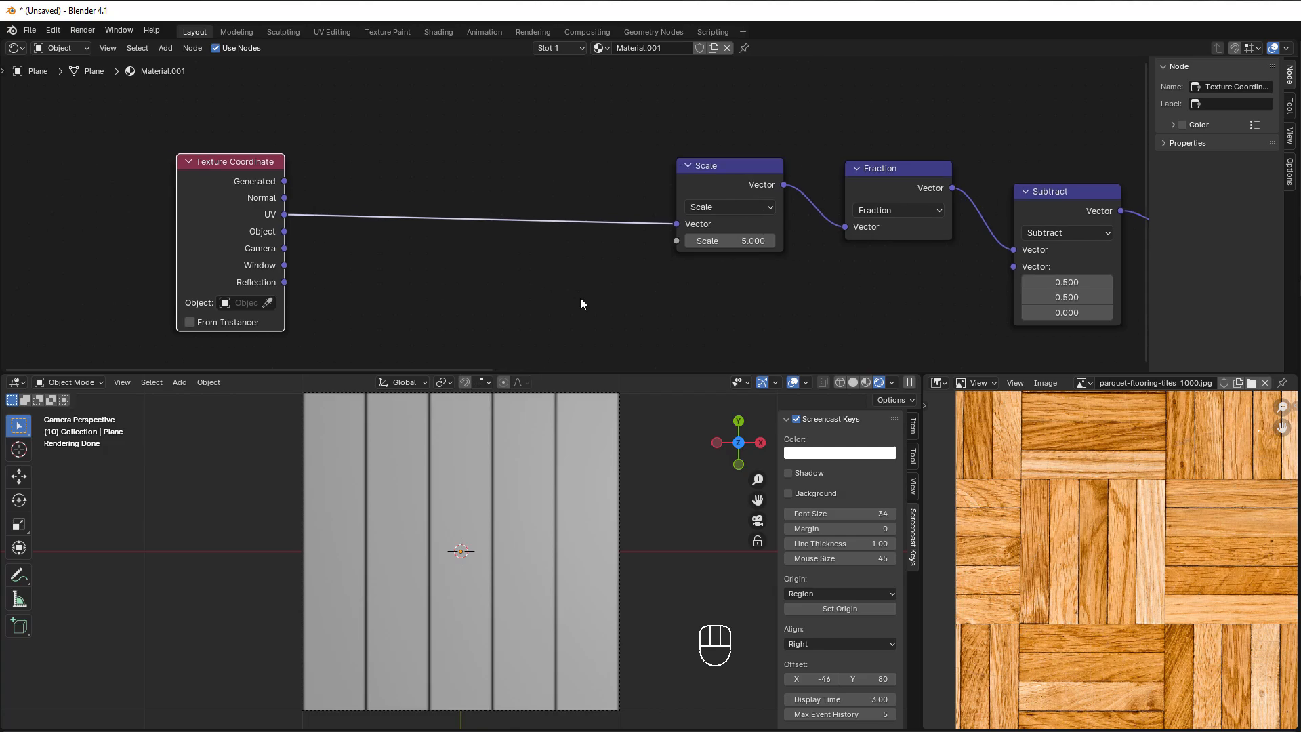
Step: Insert a duplicate of the Scale node, keeping its scale of 5, directly after Texture Coordinate
click(742, 182)
key(shift+d)
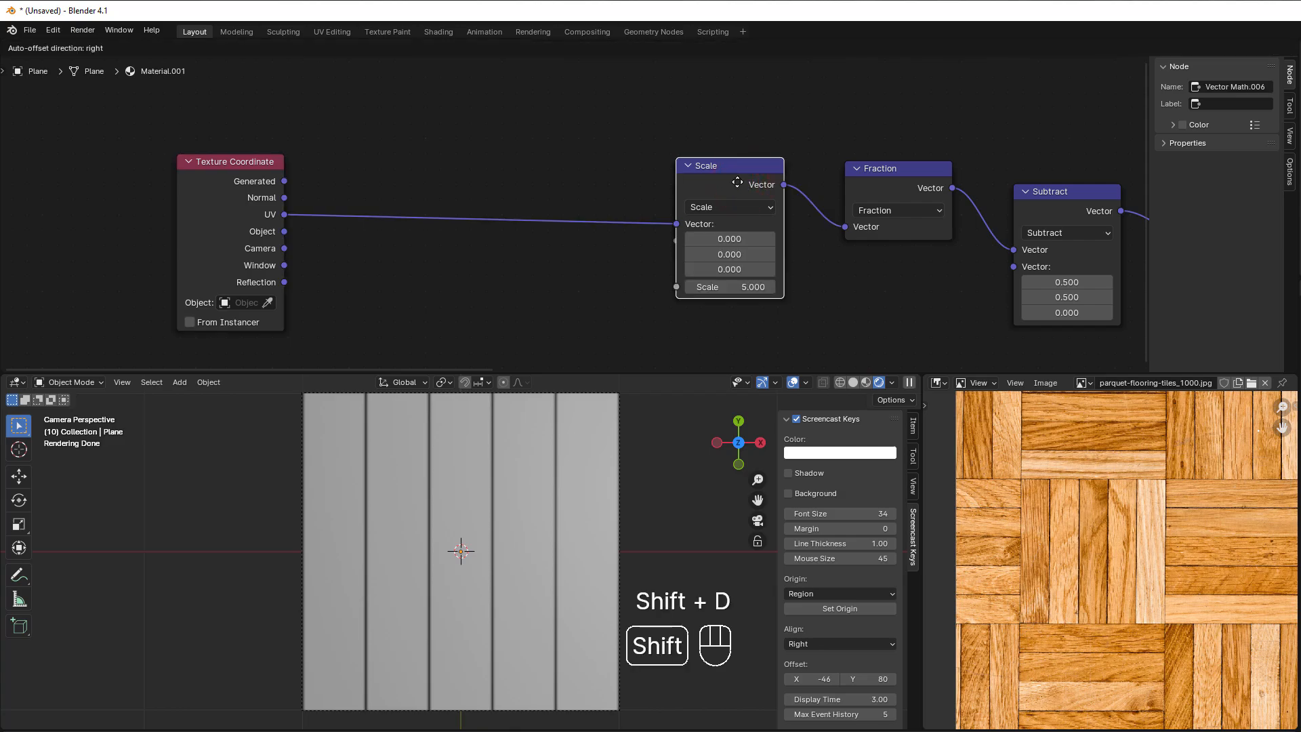
click(352, 166)
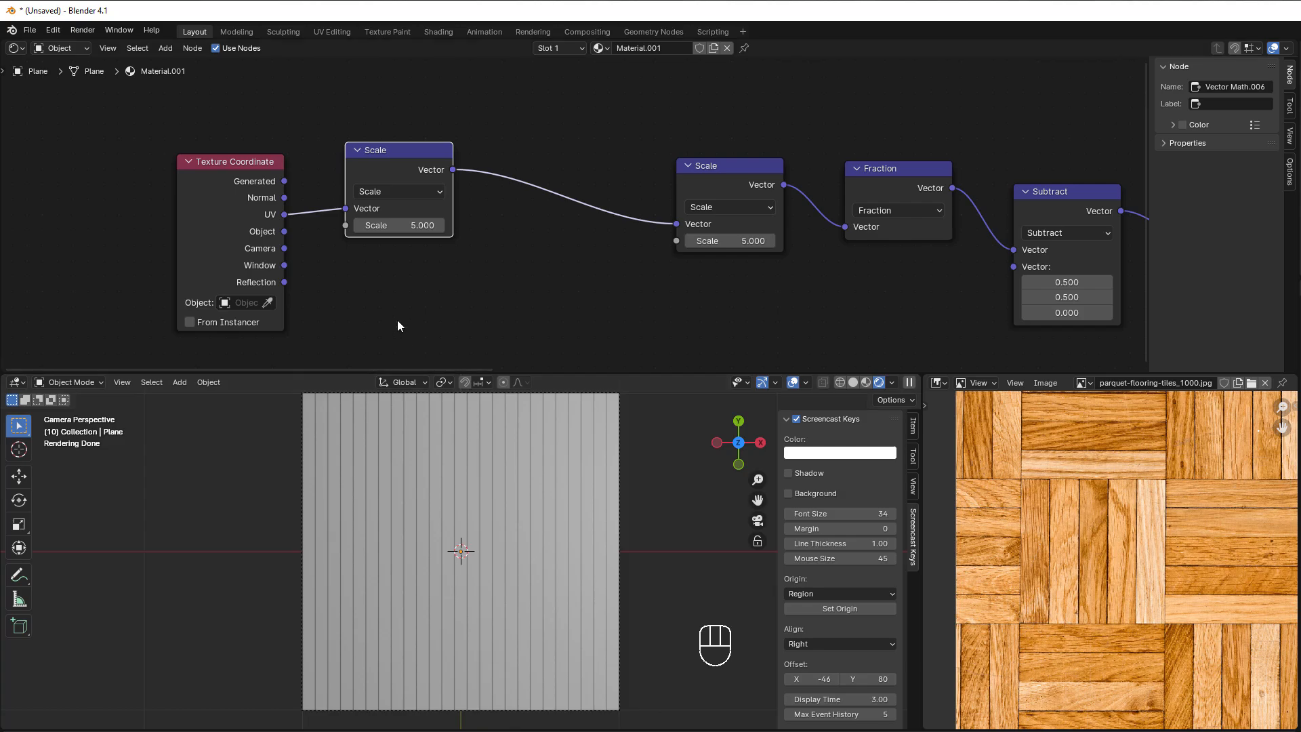
Step: Insert another duplicate of Scale between the two Scale nodes and change its operation to Fraction
scroll(403, 317, up, 2)
middle_drag(409, 294, 410, 288)
key(shift+d)
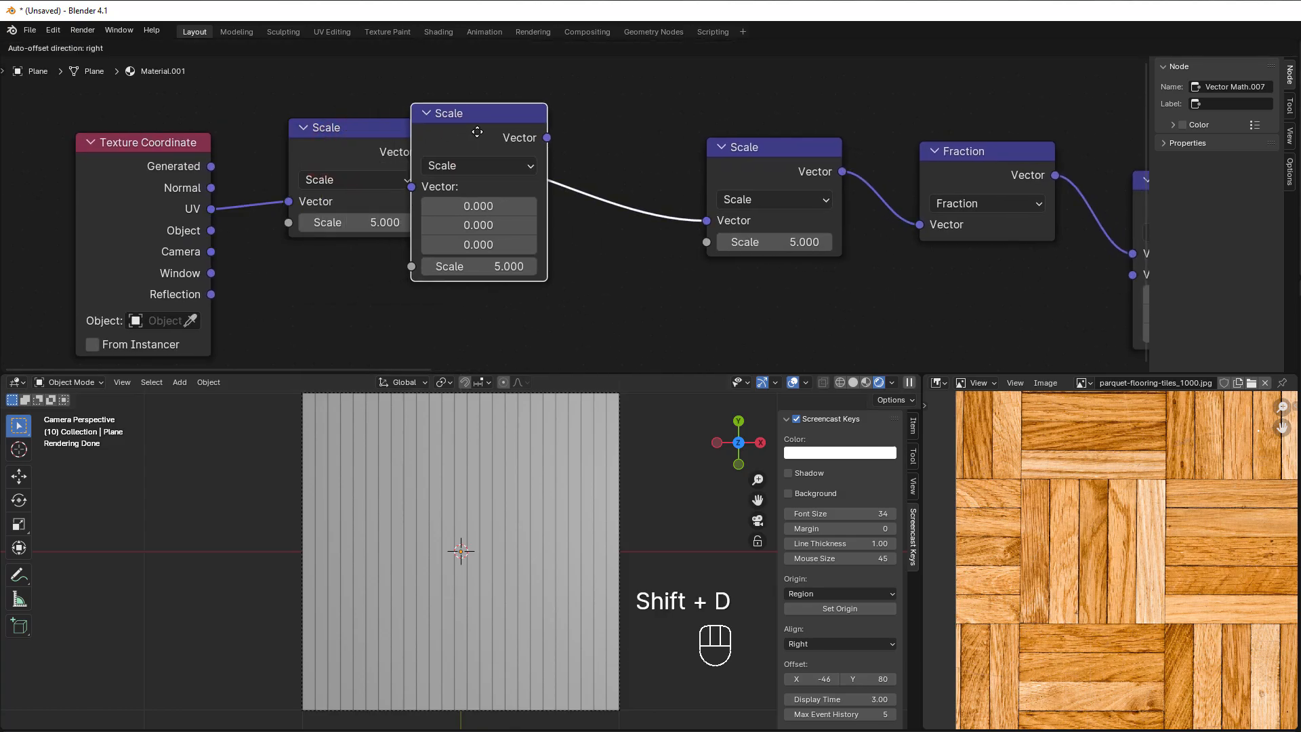
click(531, 134)
click(553, 164)
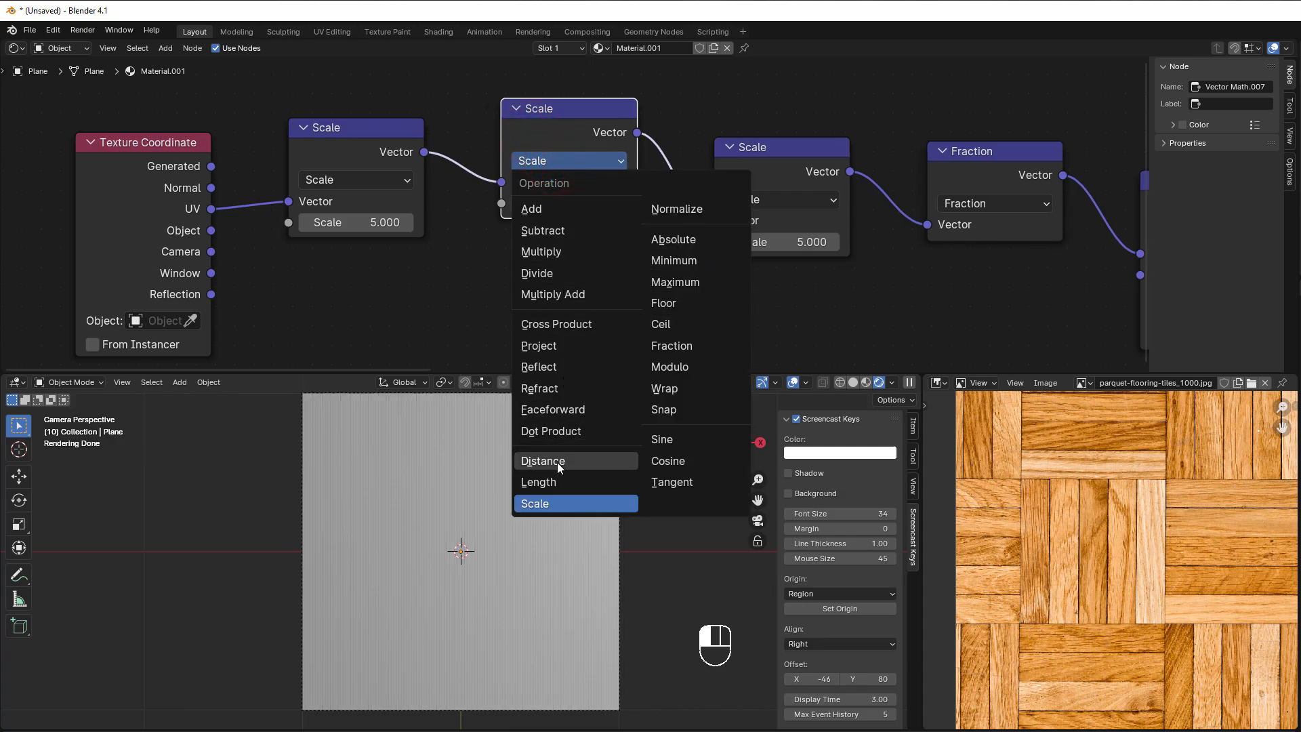
click(670, 345)
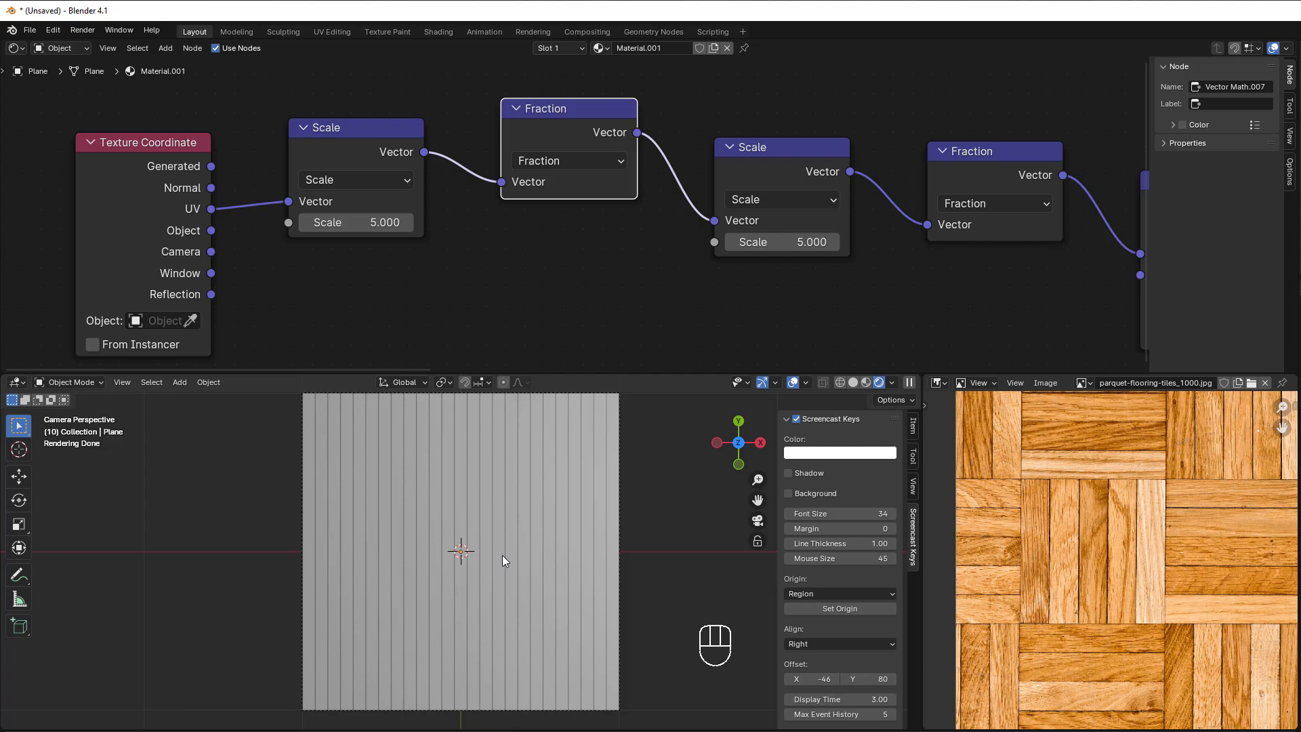
Step: Move Texture Coordinate and the first Scale away from Fraction, and add a Vector Math Floor node fed by that Scale's output
drag(172, 270, 112, 258)
drag(315, 151, 222, 160)
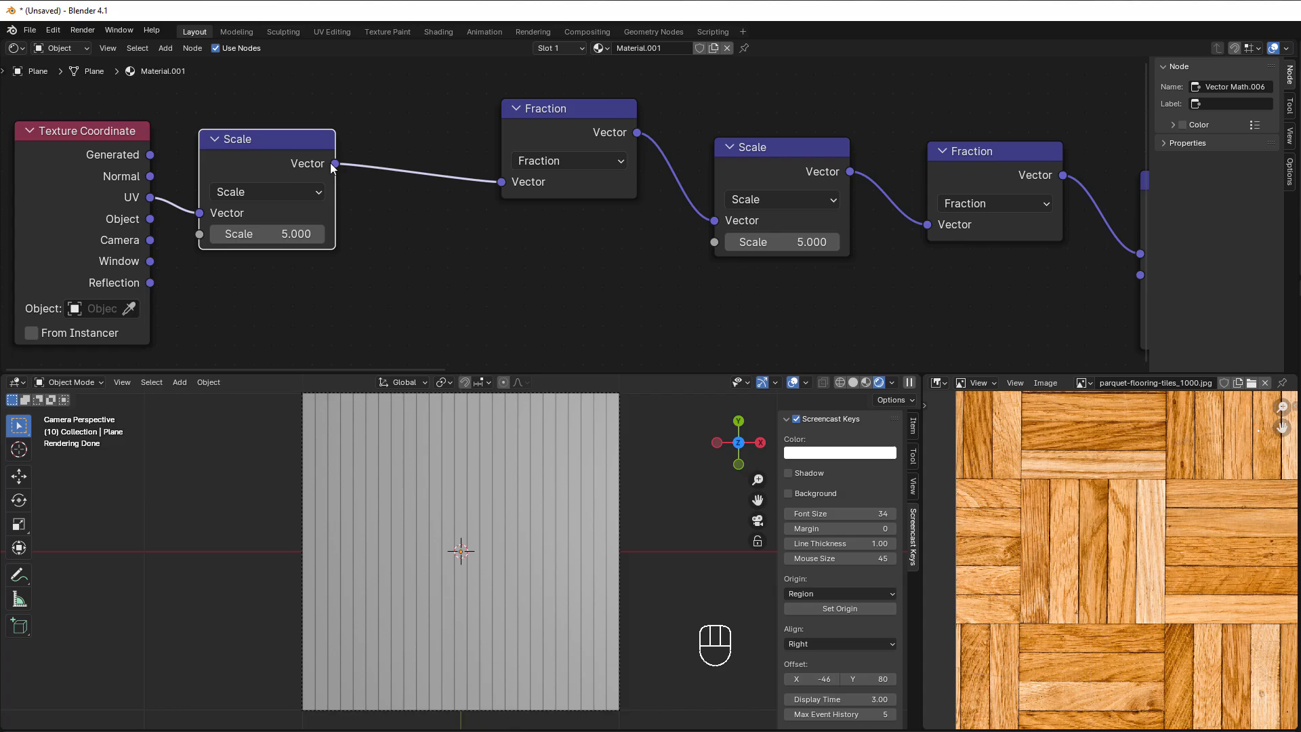
drag(335, 164, 396, 266)
text(f)
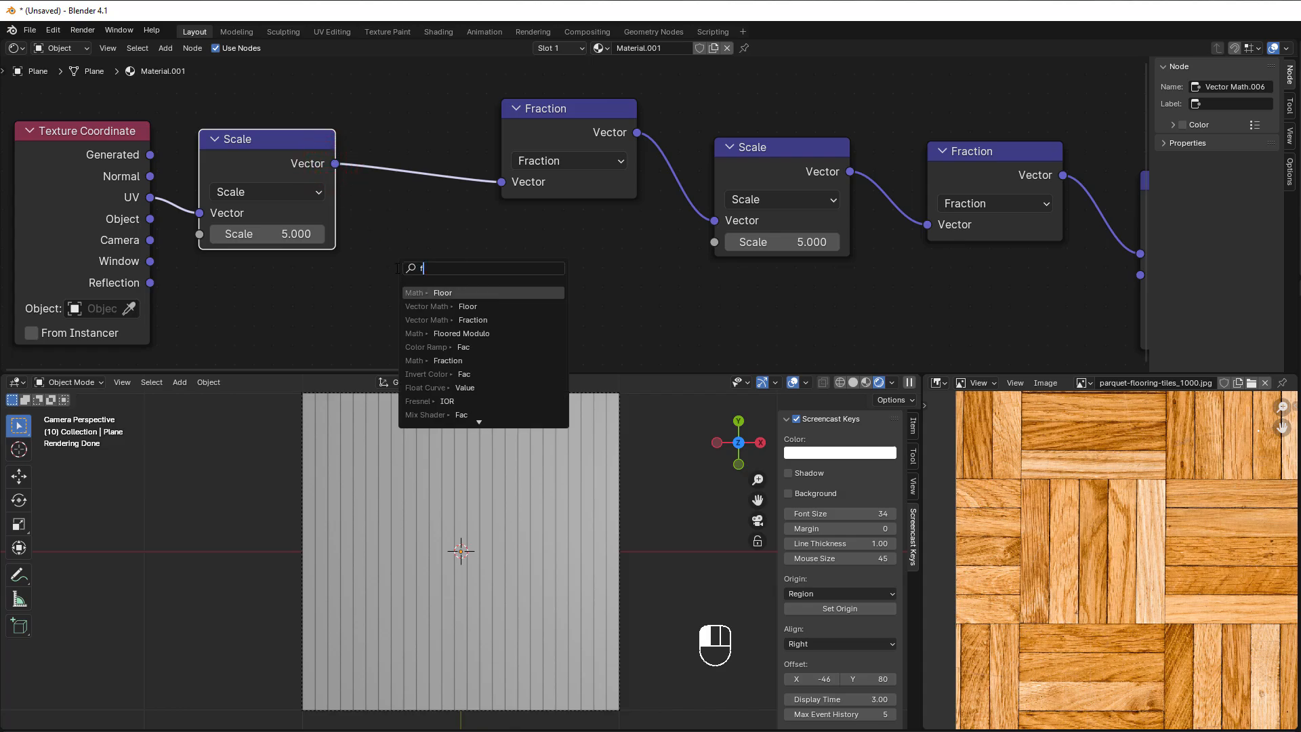
text(loor)
click(418, 292)
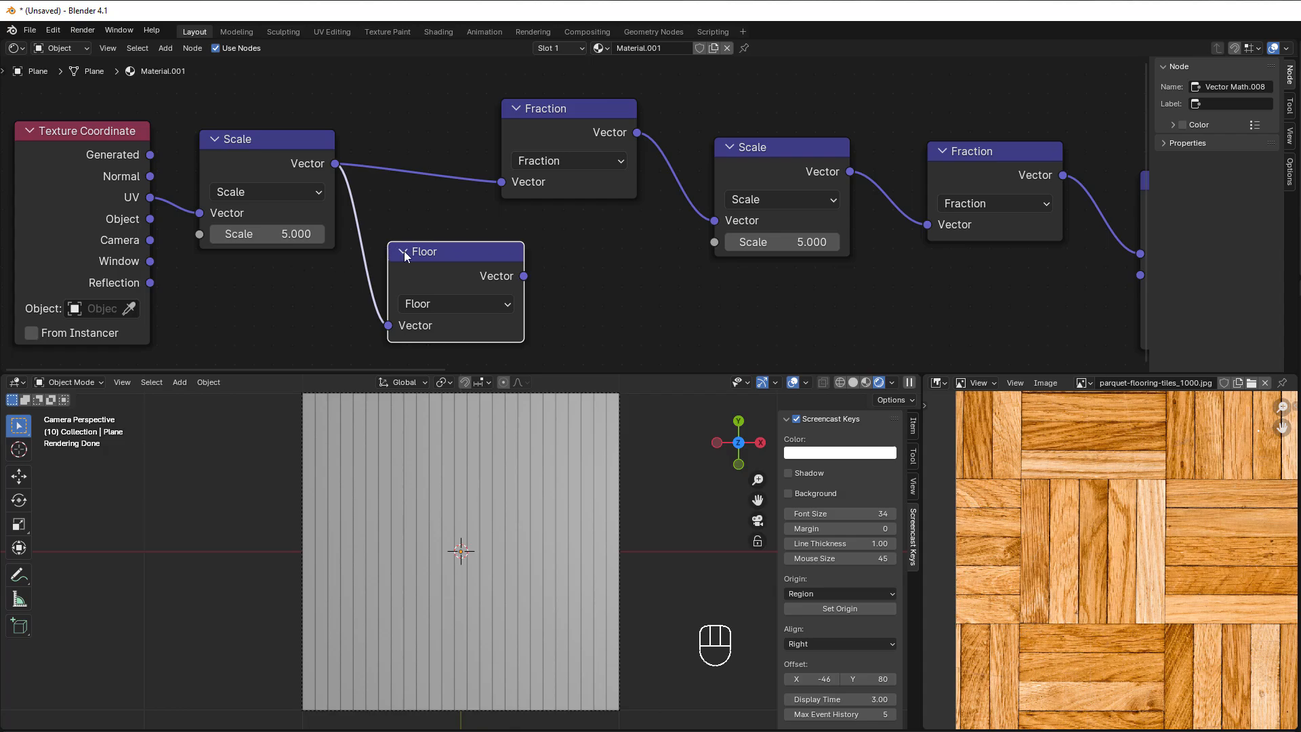
Step: Move Floor beside the first Scale and shift Texture Coordinate, Scale and Floor further away from the Fraction node
drag(404, 251, 420, 280)
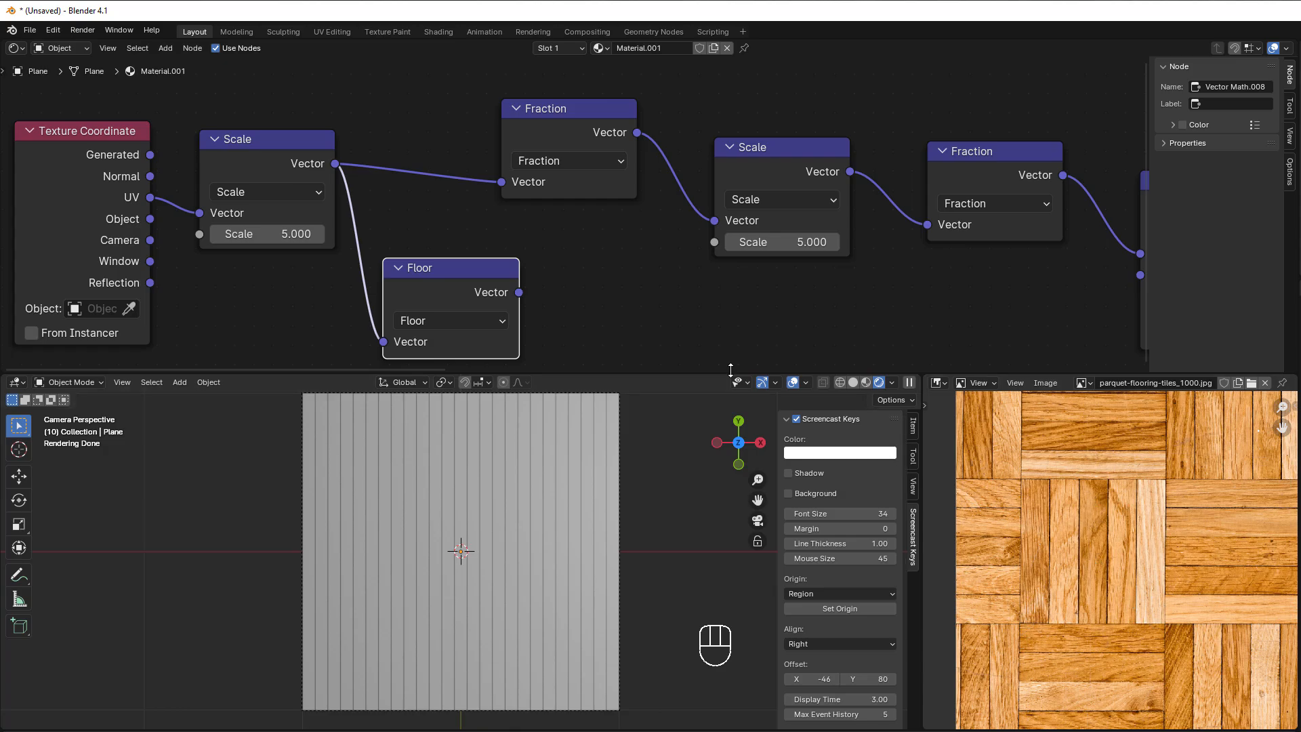
scroll(624, 325, down, 3)
middle_drag(621, 324, 880, 317)
drag(344, 84, 594, 285)
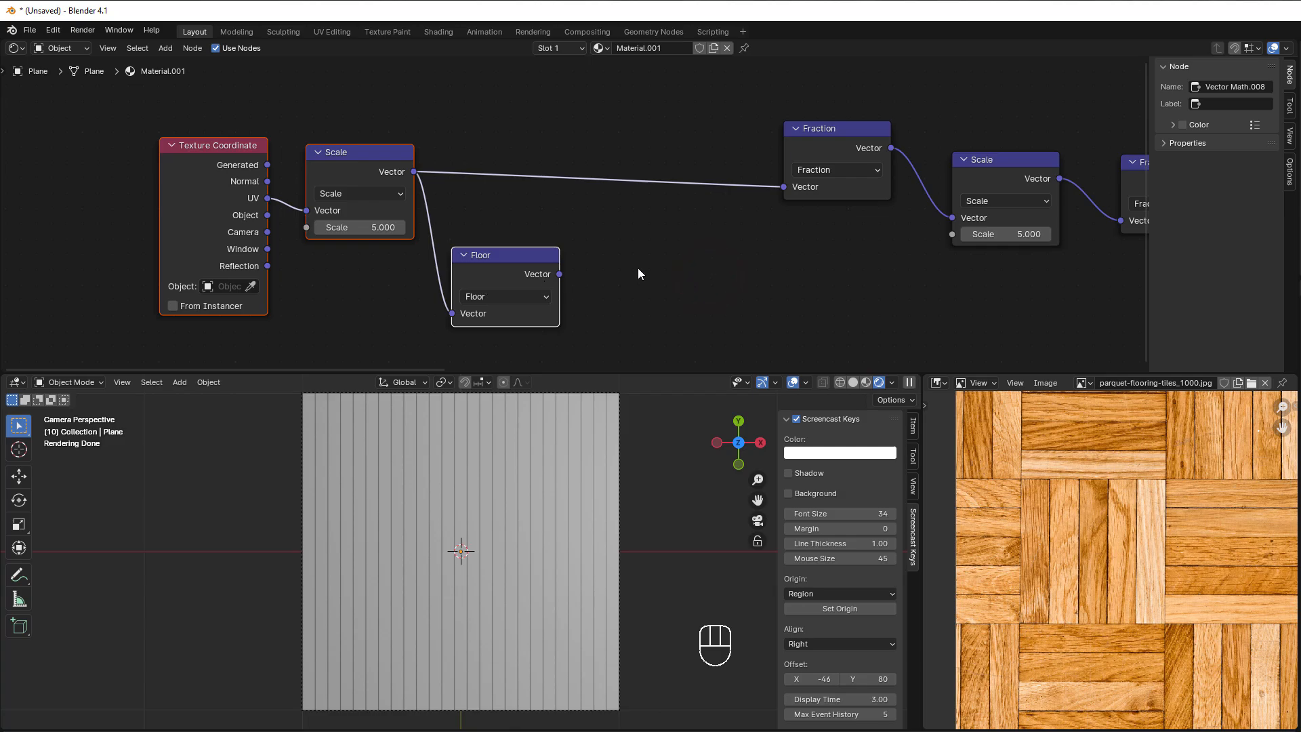
scroll(637, 267, up, 2)
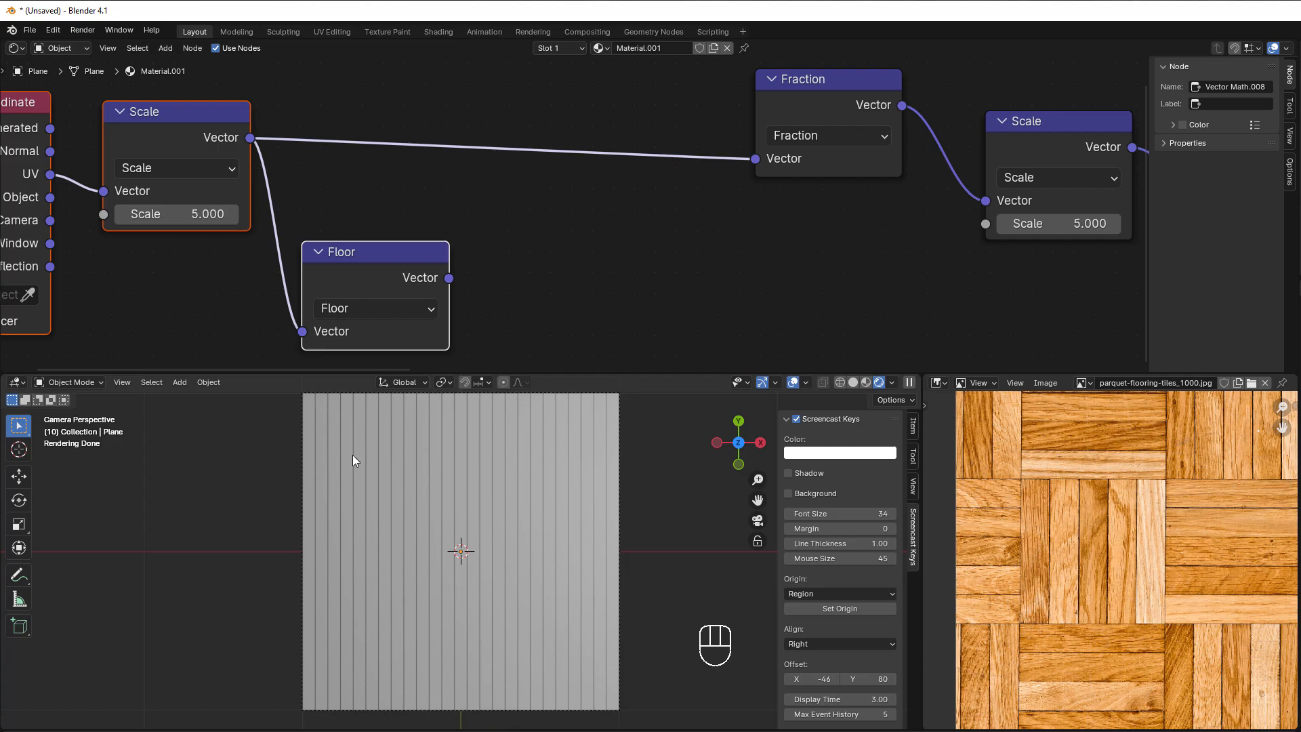
Step: Show more of the parquet reference image and add a Vector Math Modulo node fed by Floor's output
scroll(1043, 522, down, 1)
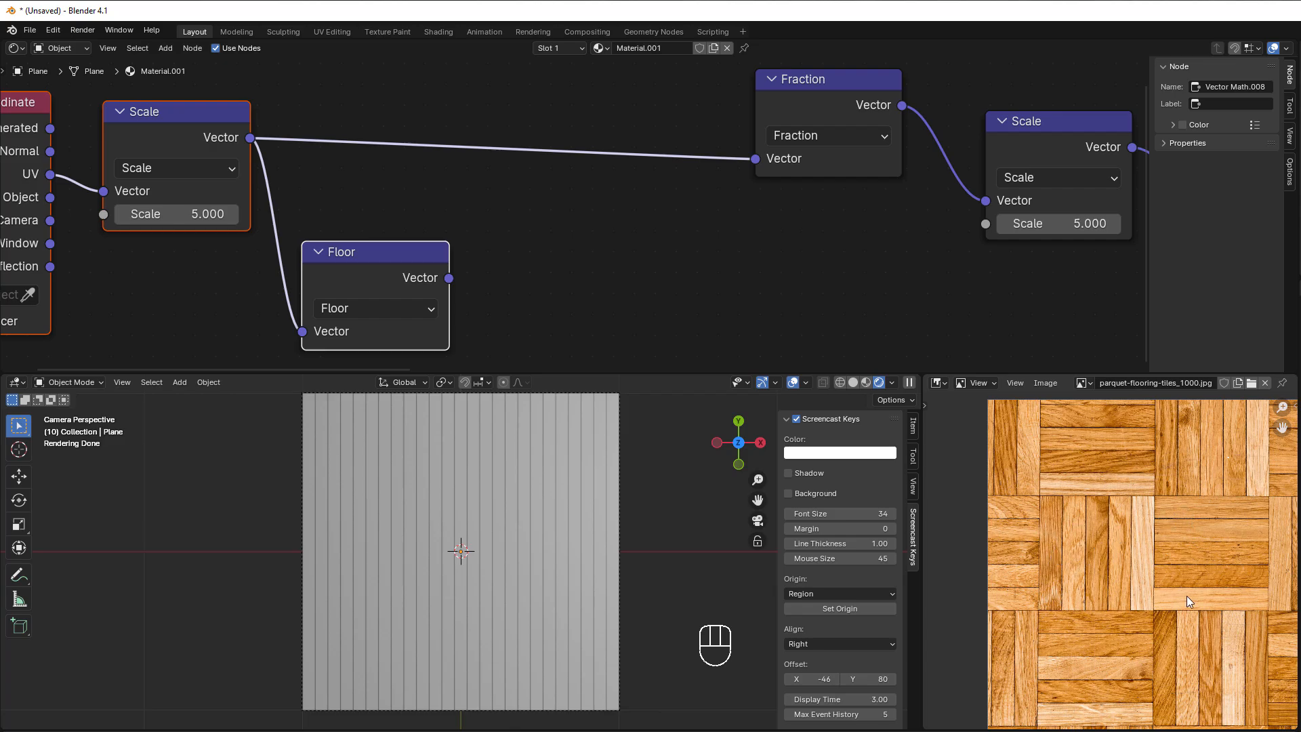
scroll(1175, 535, down, 2)
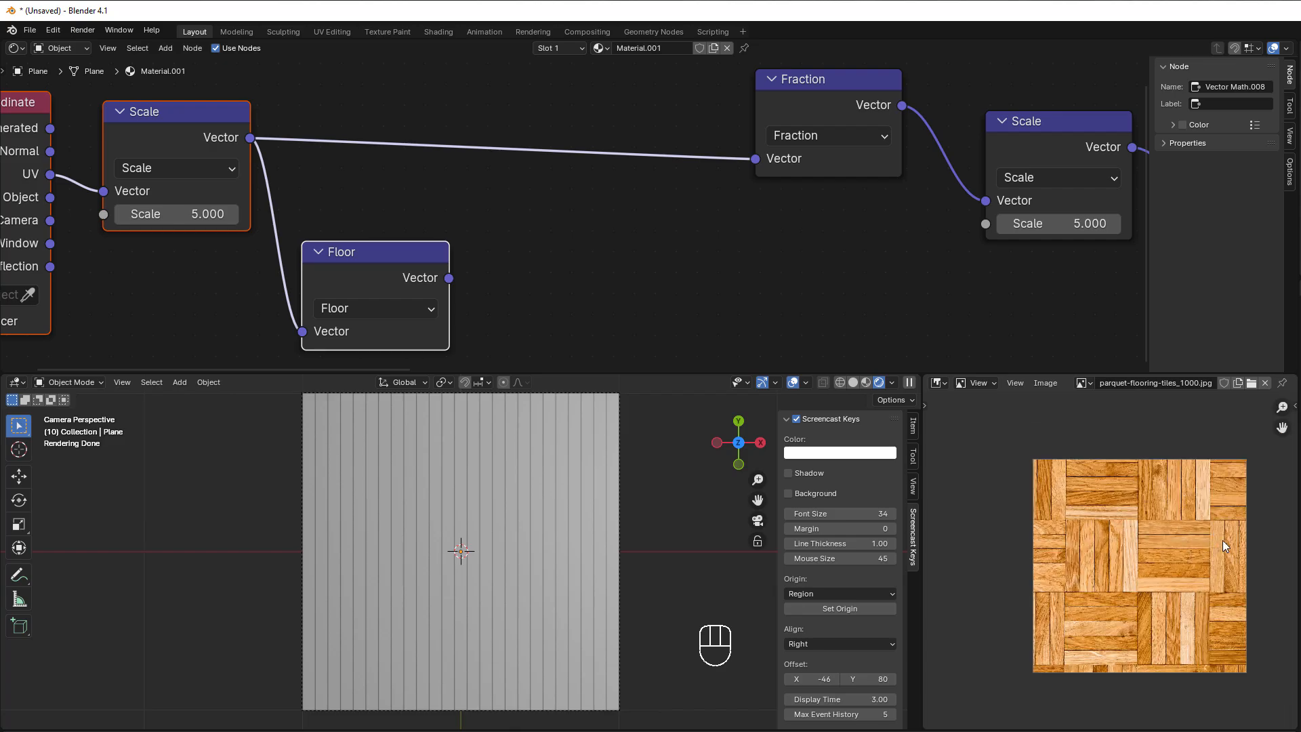
scroll(1189, 558, up, 2)
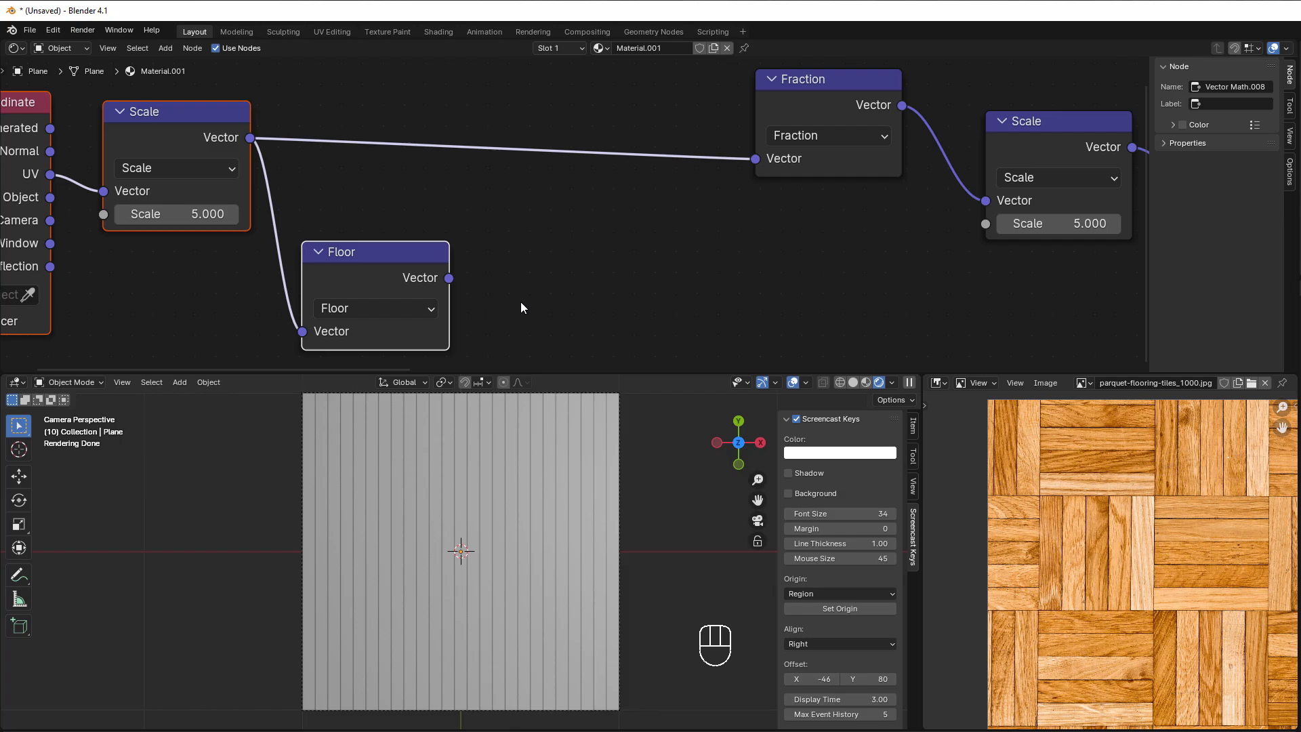
middle_drag(520, 302, 451, 266)
scroll(455, 291, up, 1)
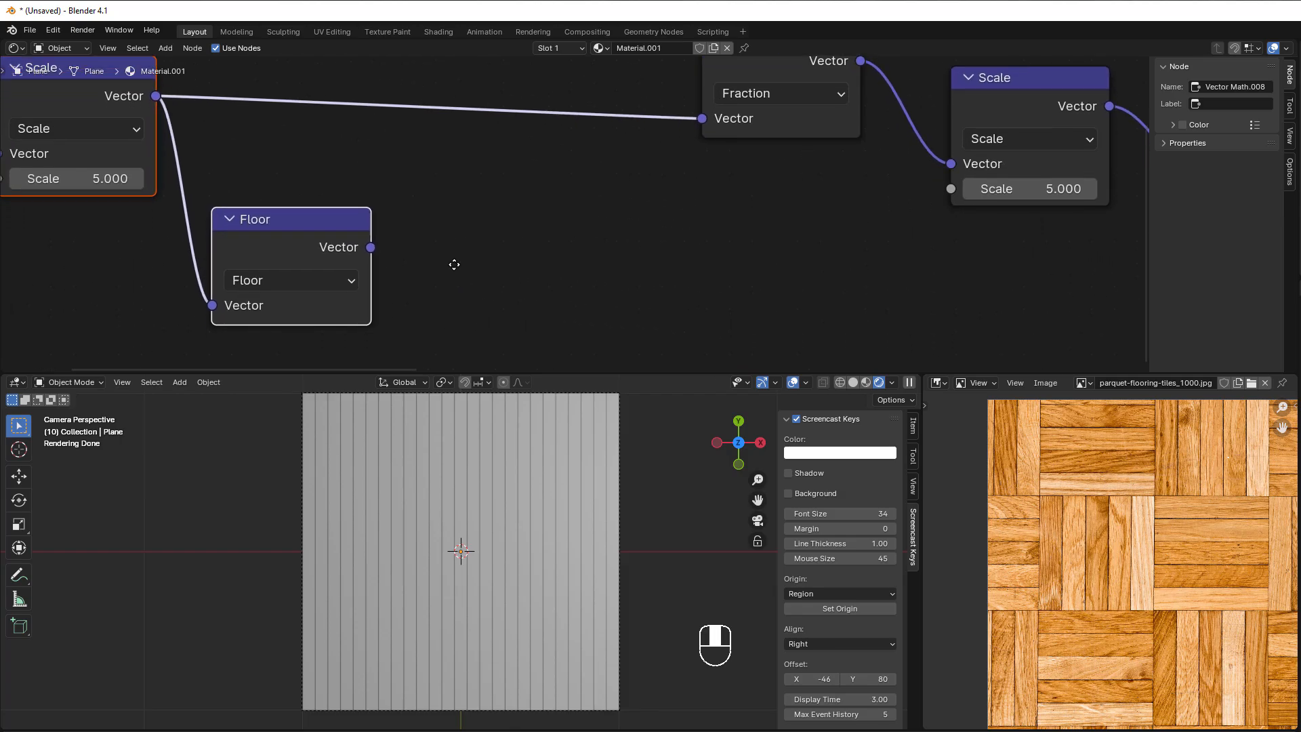
drag(395, 256, 449, 261)
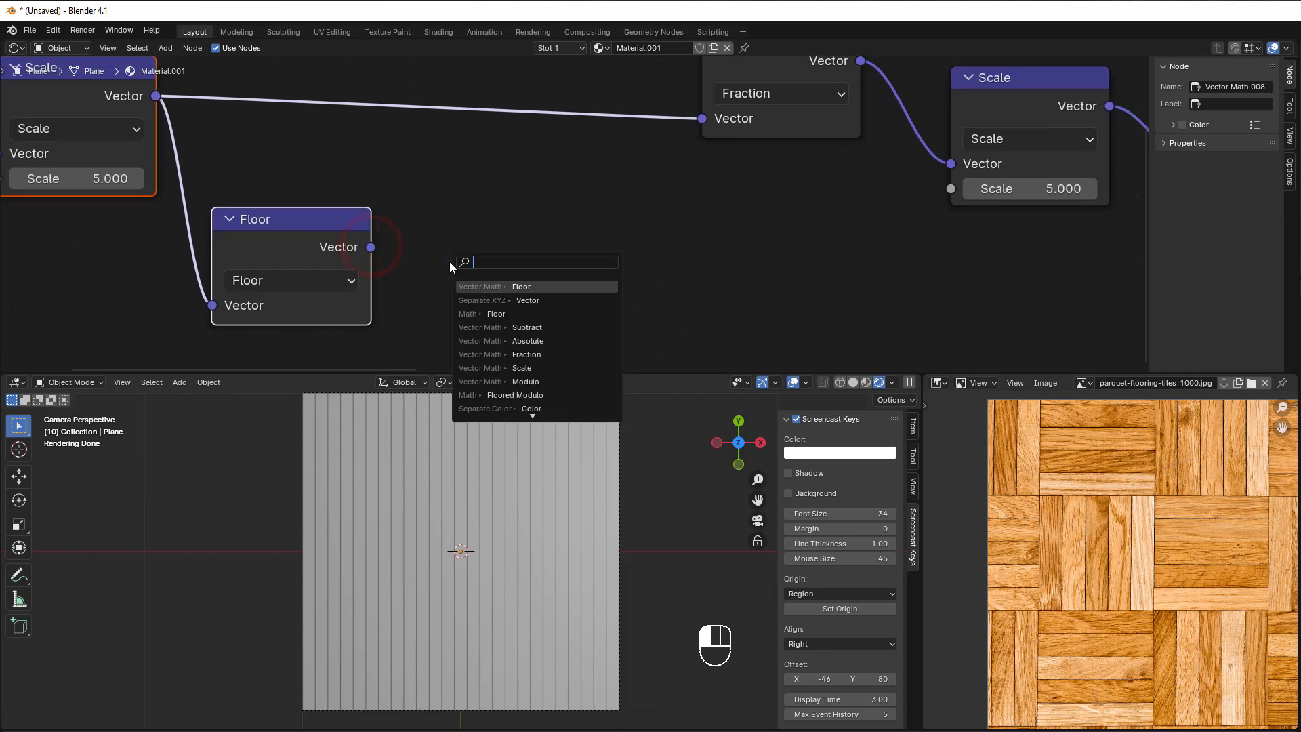
text(modulo)
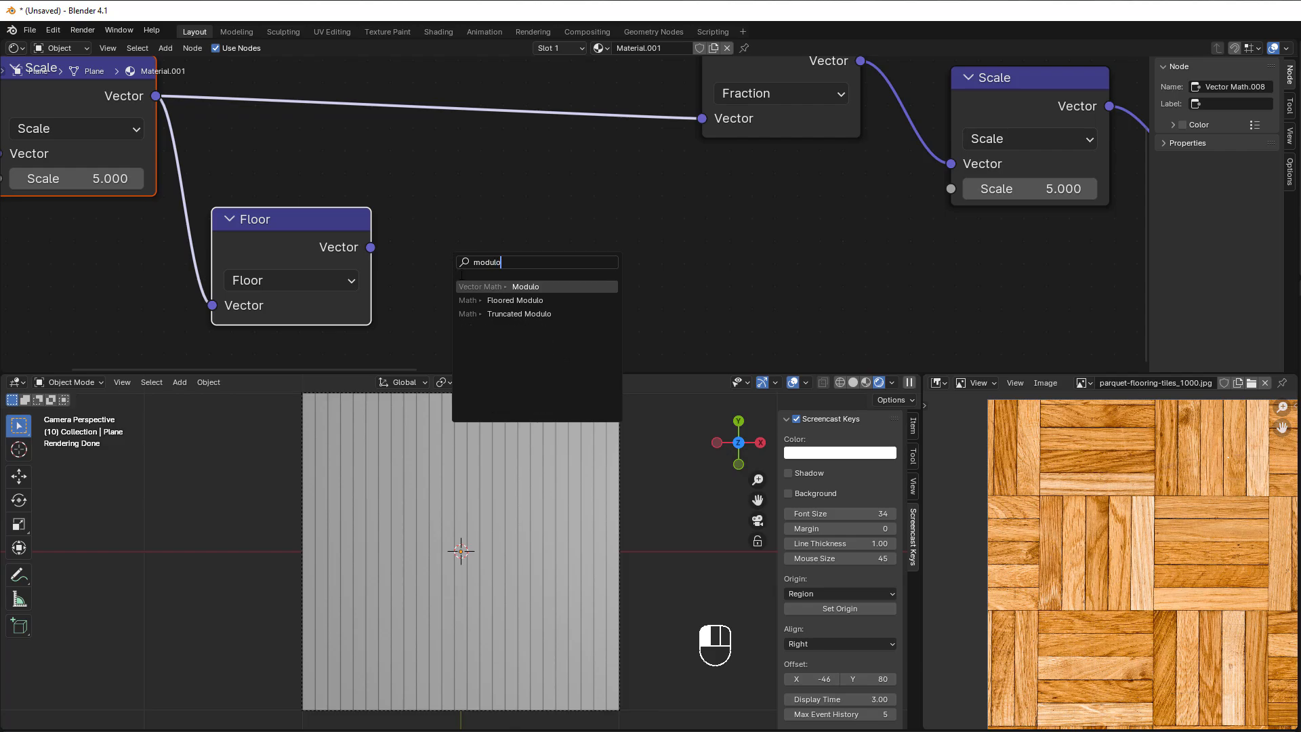
click(499, 287)
click(470, 220)
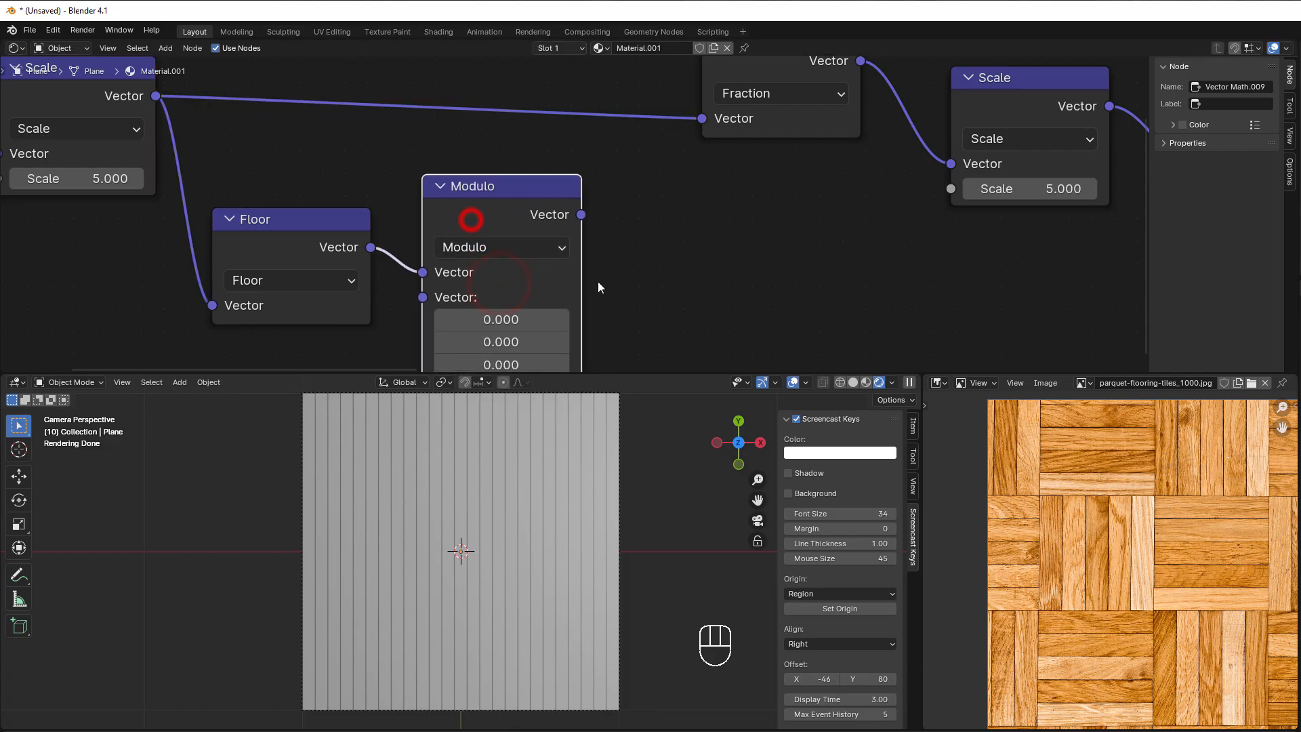
Step: Set the first two components of Modulo's second vector to 2
middle_drag(599, 287, 568, 252)
mouse_move(456, 283)
mouse_down()
mouse_move(456, 305)
mouse_move(481, 289)
mouse_move(473, 301)
mouse_up()
text(2)
key(Return)
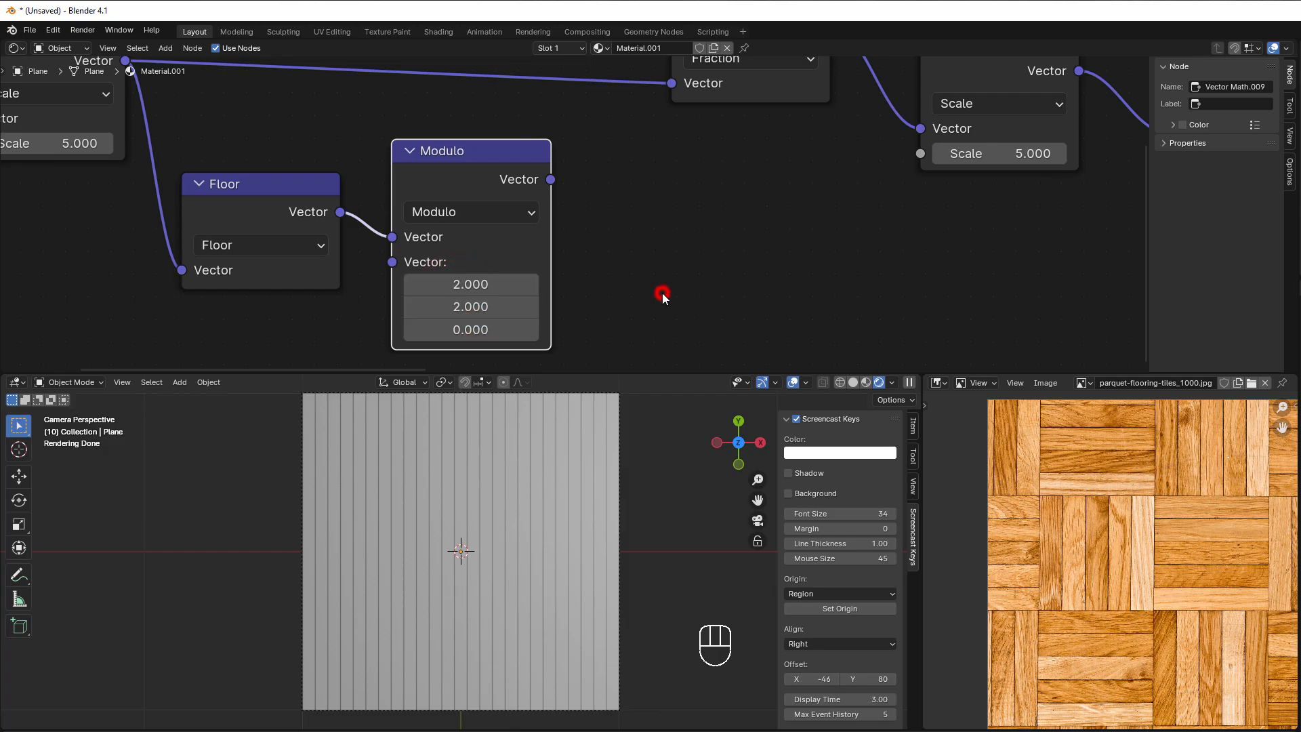
Step: Detach Material Output from Principled BSDF and place it near the Modulo node
scroll(661, 293, down, 2)
scroll(661, 292, down, 2)
middle_drag(661, 292, 453, 275)
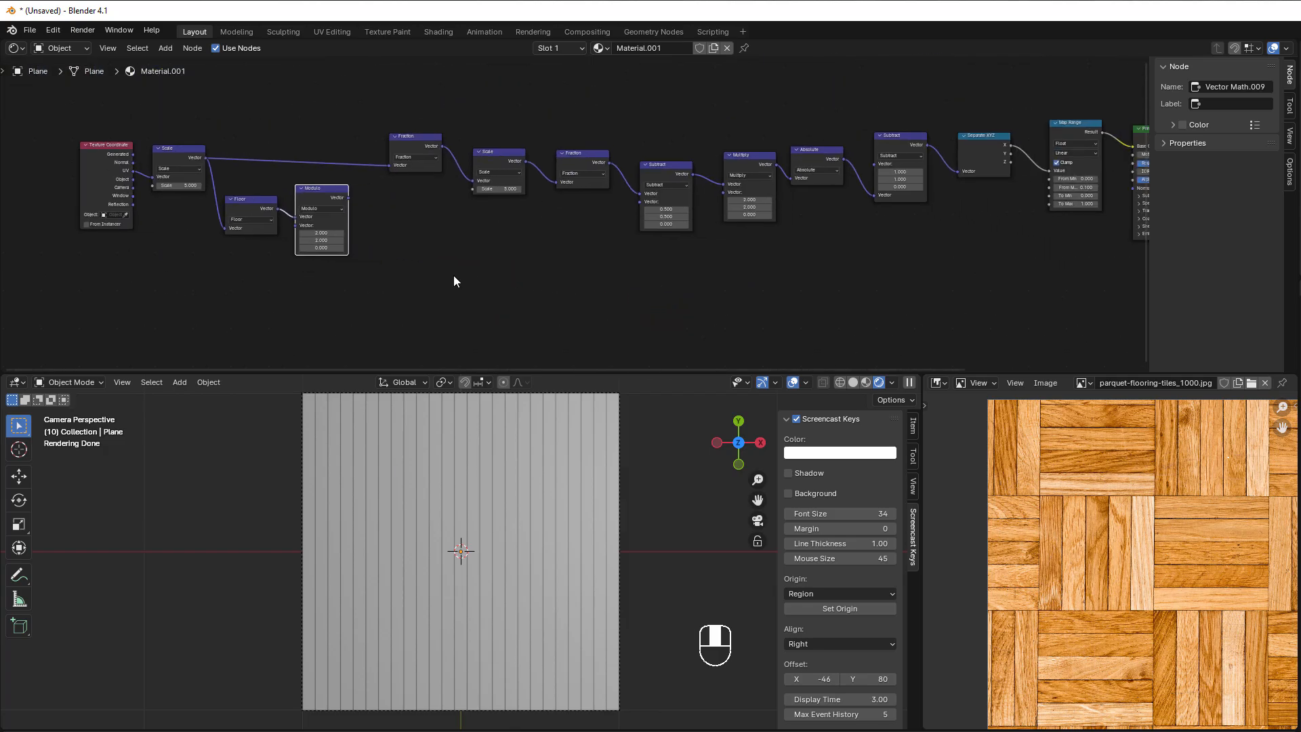
scroll(394, 214, down, 2)
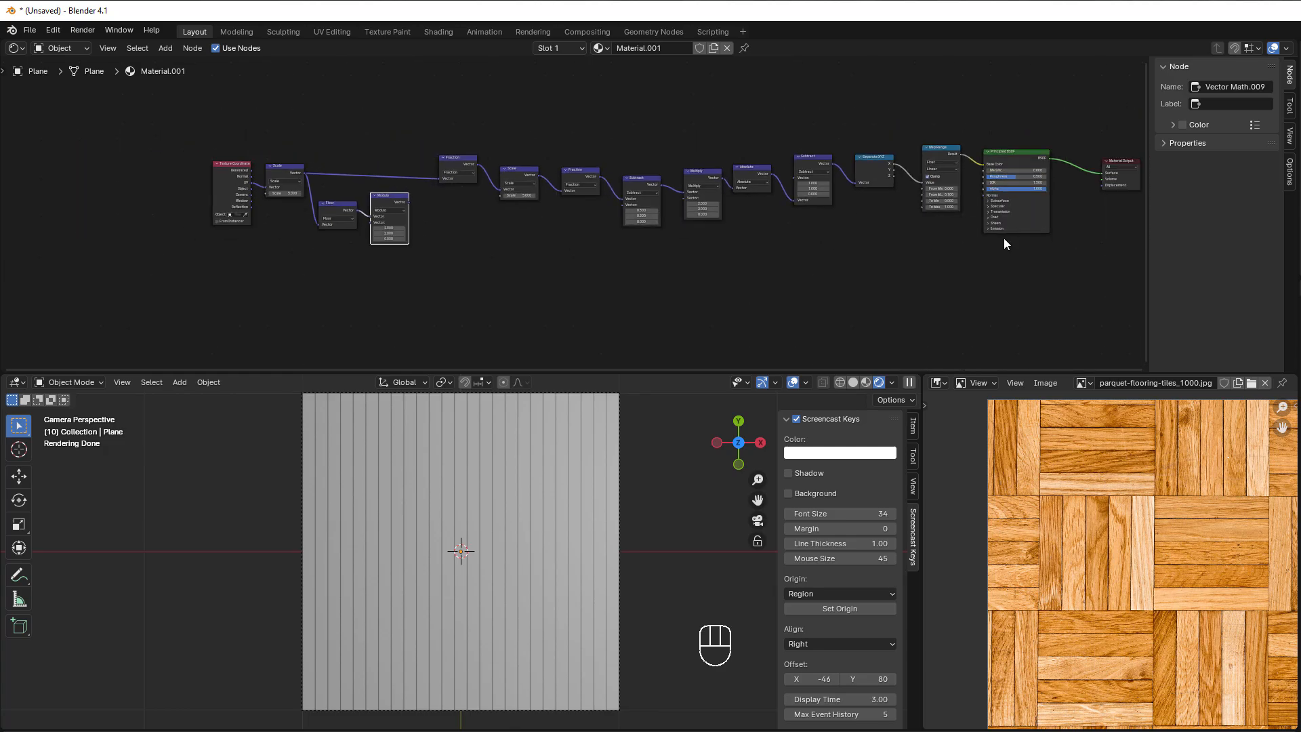
alt+drag(1118, 161, 469, 246)
scroll(441, 265, up, 8)
middle_drag(377, 274, 689, 218)
scroll(688, 216, up, 7)
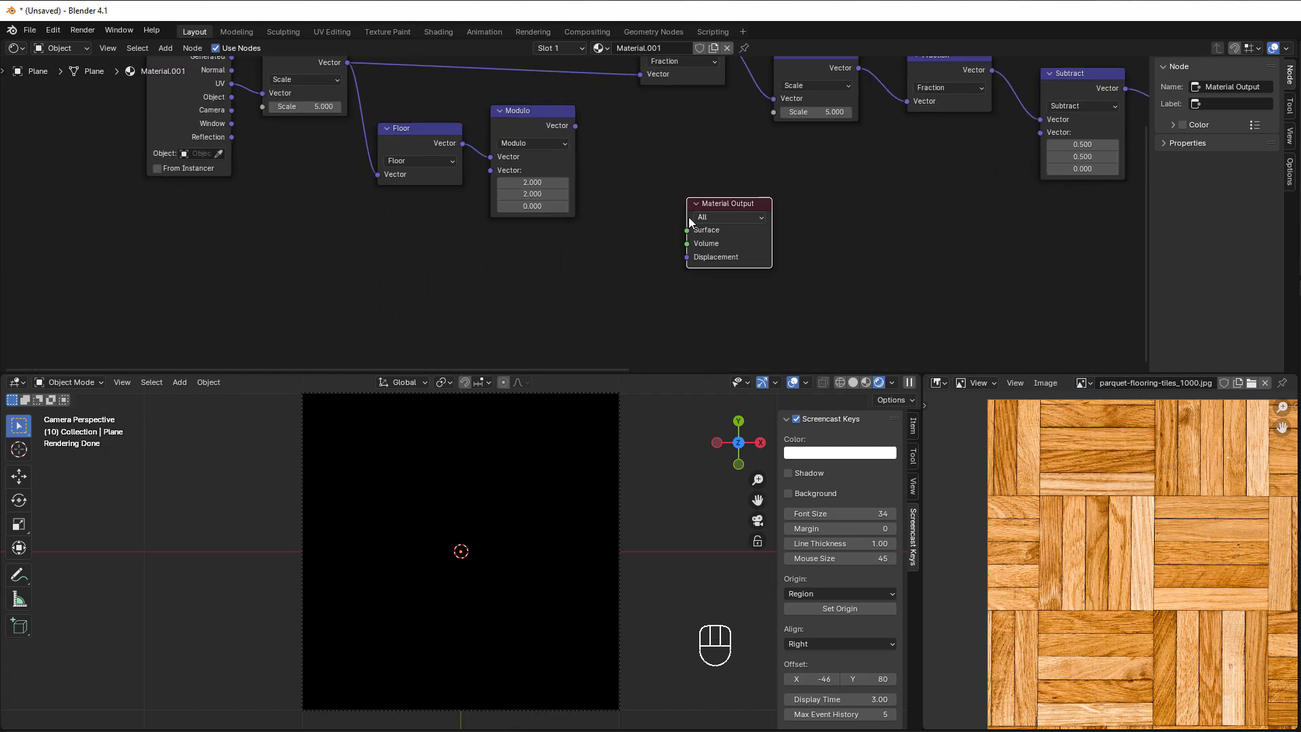
Step: Preview Modulo by connecting its output to Surface, and move Material Output closer to examine the tile pattern
drag(575, 84, 741, 238)
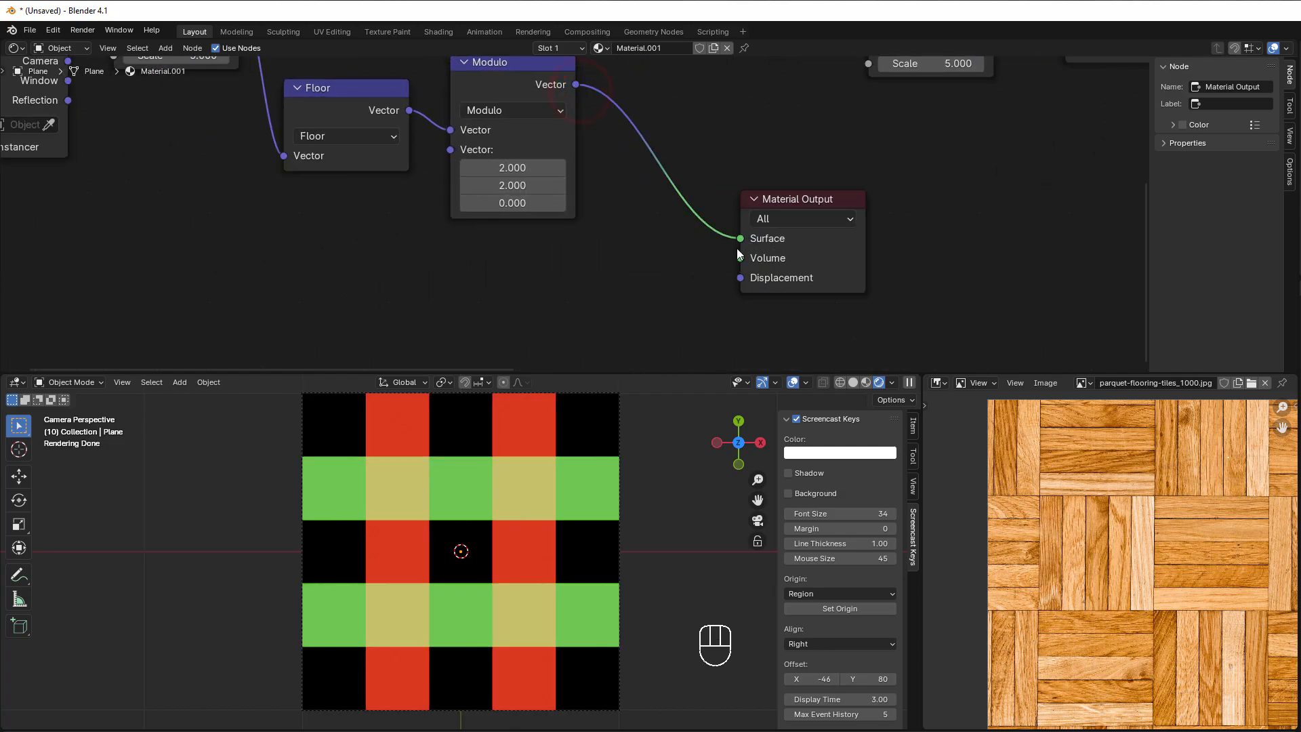
drag(777, 197, 739, 108)
scroll(559, 228, down, 4)
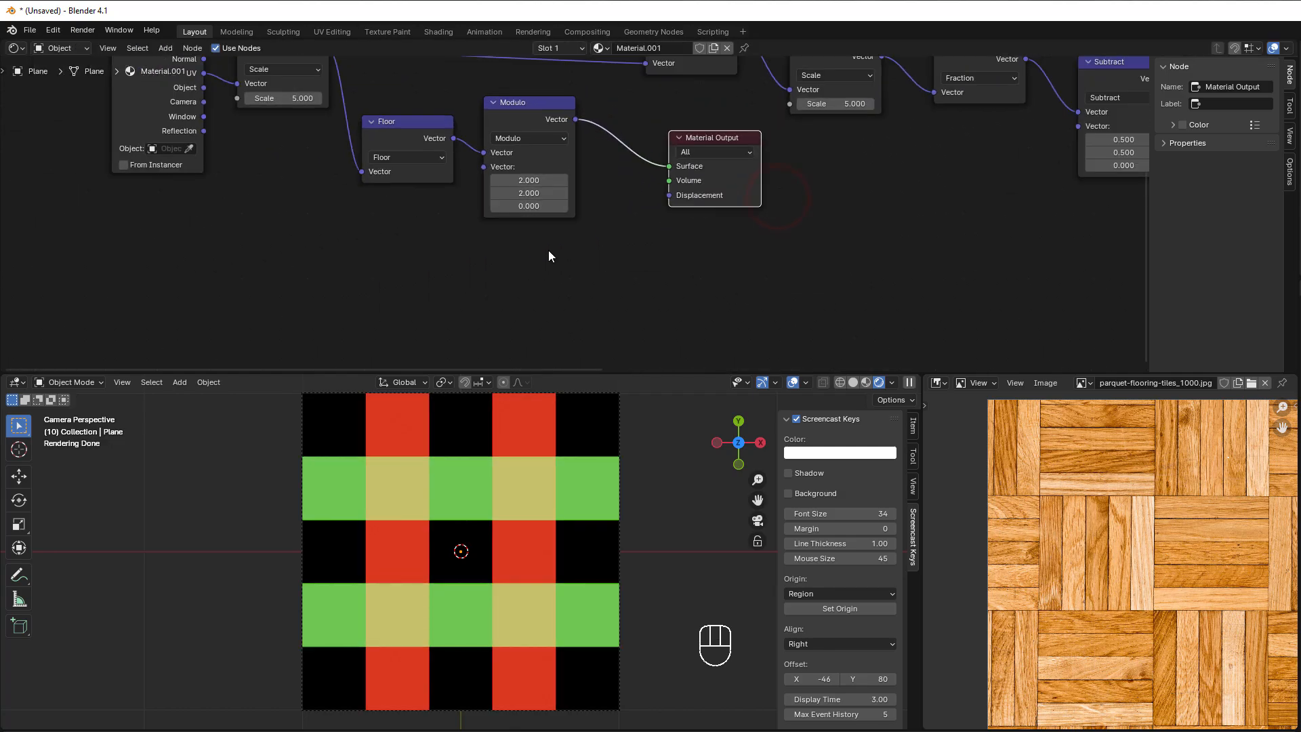
middle_drag(548, 254, 521, 309)
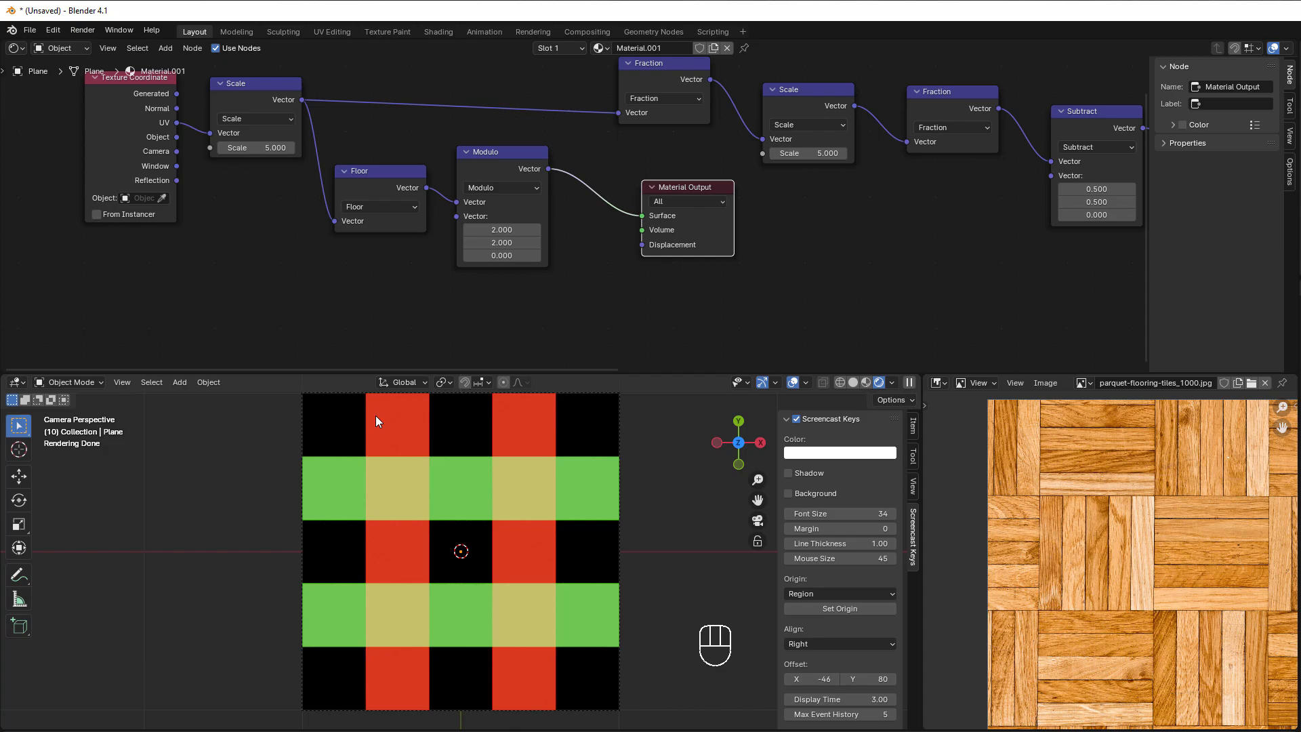
scroll(376, 420, up, 2)
middle_drag(527, 255, 396, 282)
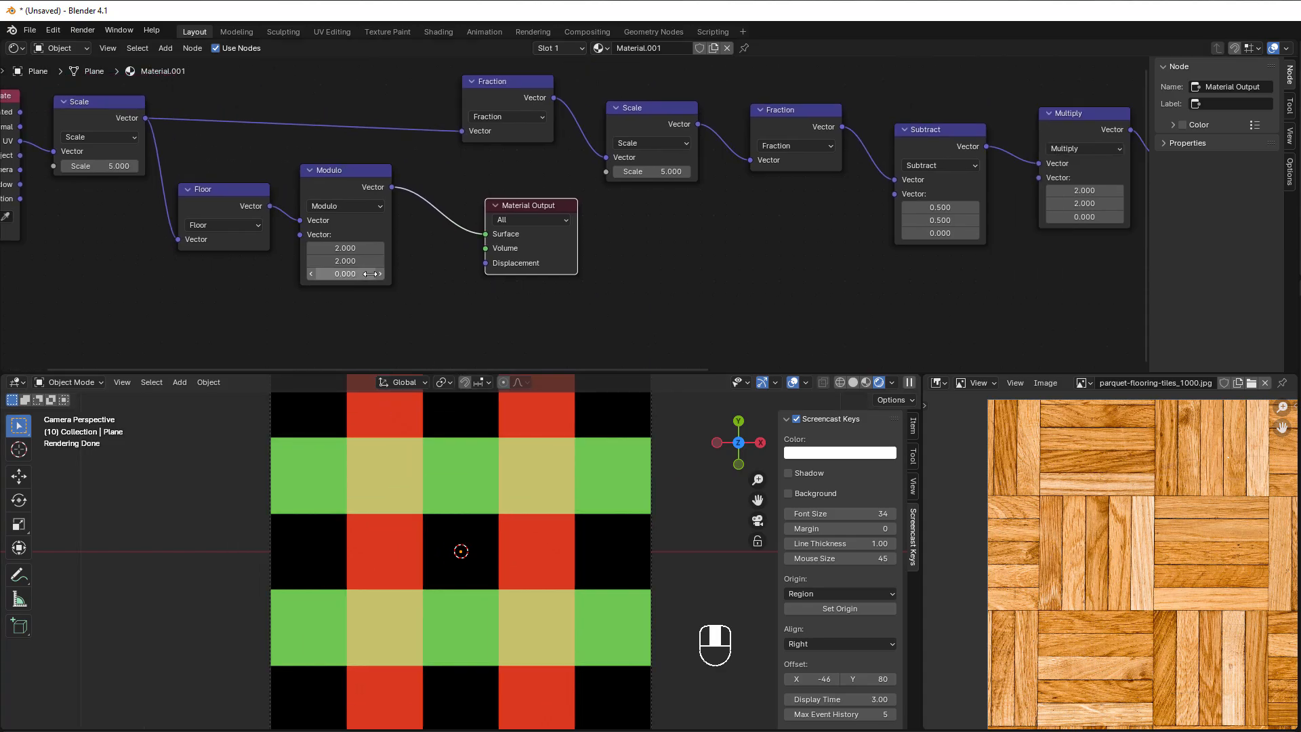
scroll(406, 284, up, 2)
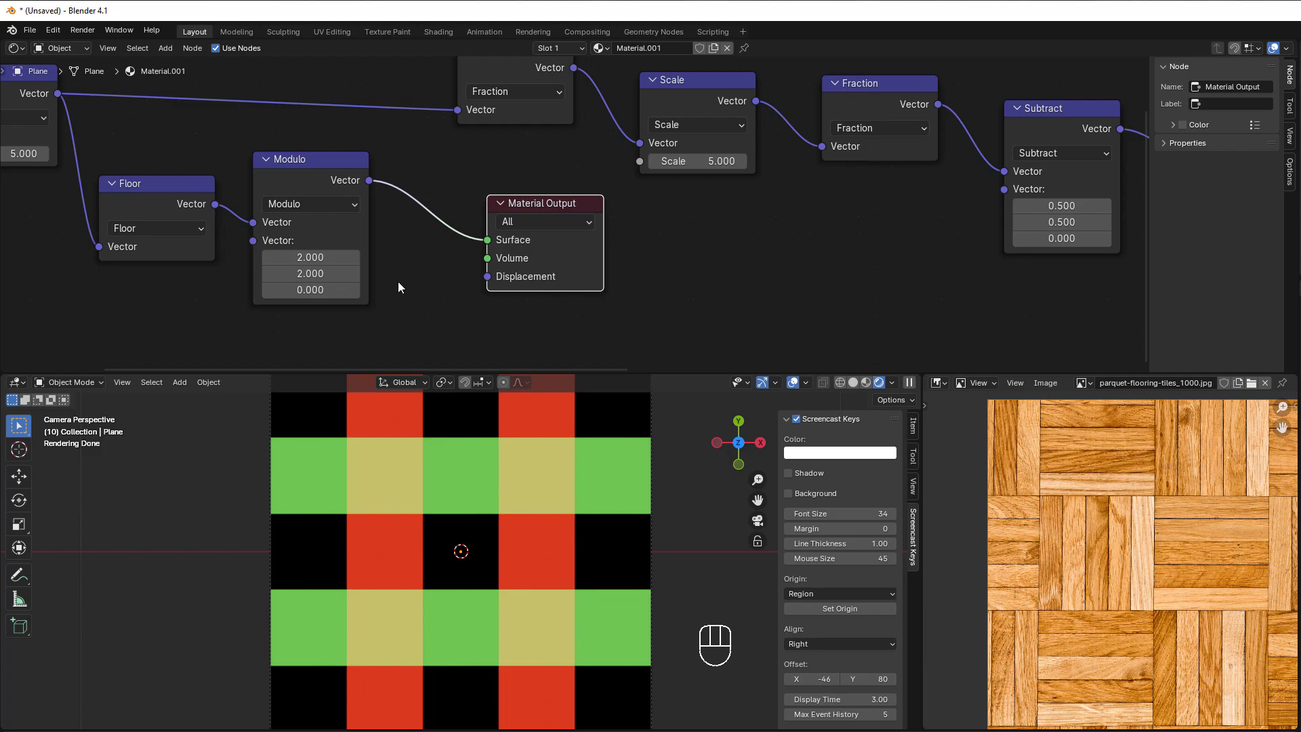
Step: Make room before Material Output and add a Separate XYZ node fed by Modulo's output
drag(546, 206, 624, 217)
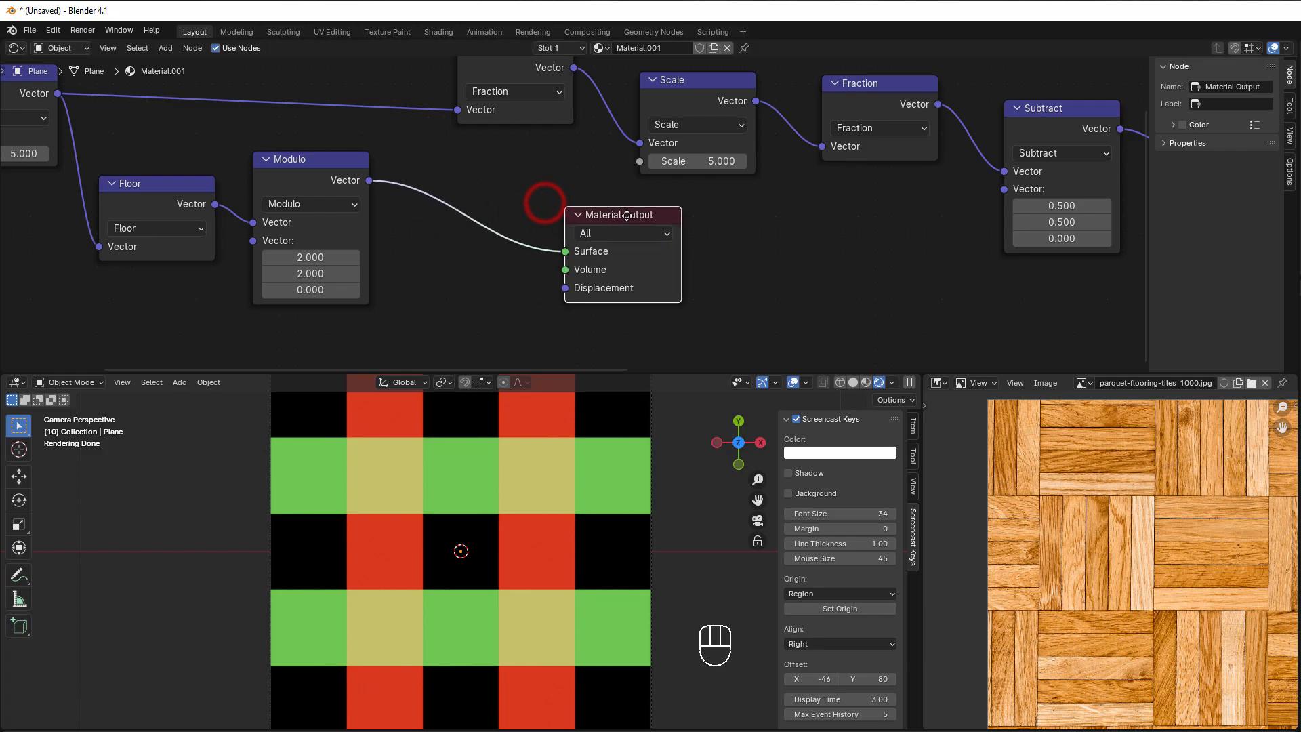
drag(368, 180, 415, 260)
text(sep)
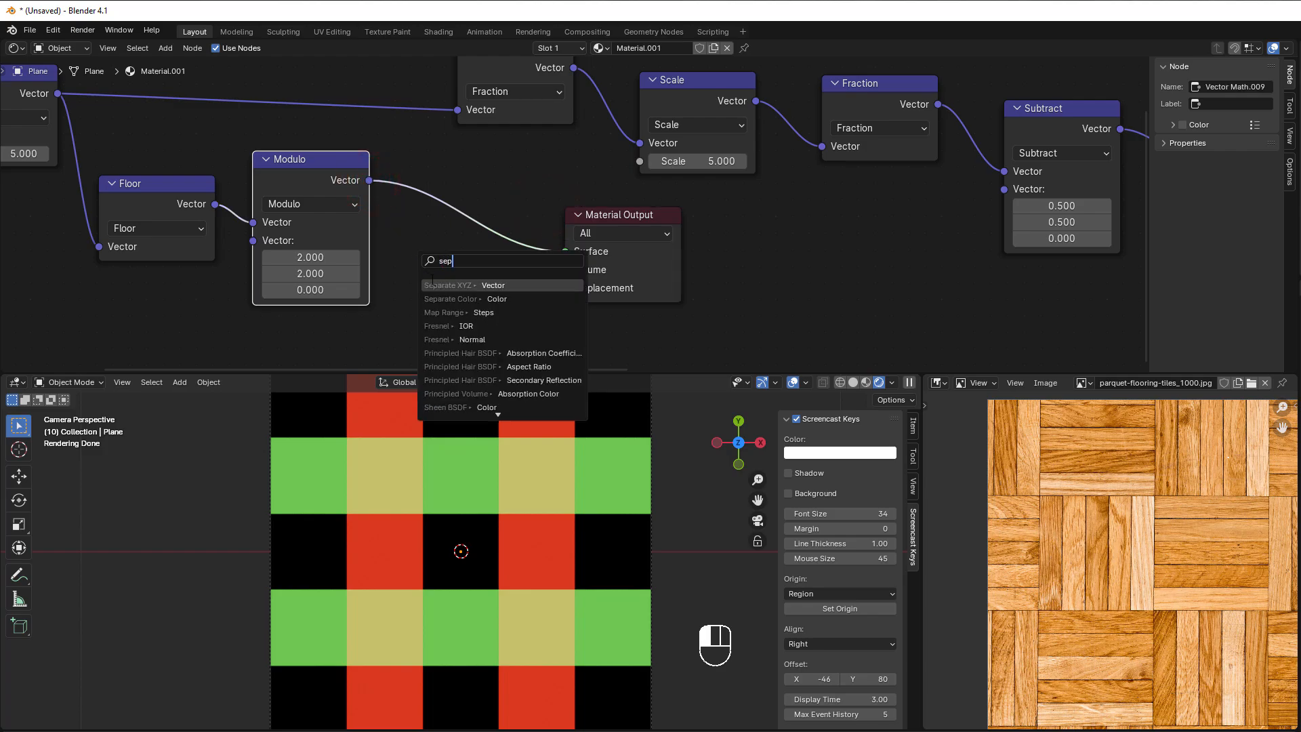
click(463, 285)
Step: Move Material Output further away and preview Separate XYZ's X output, followed by its Y output, through Surface
drag(595, 217, 668, 226)
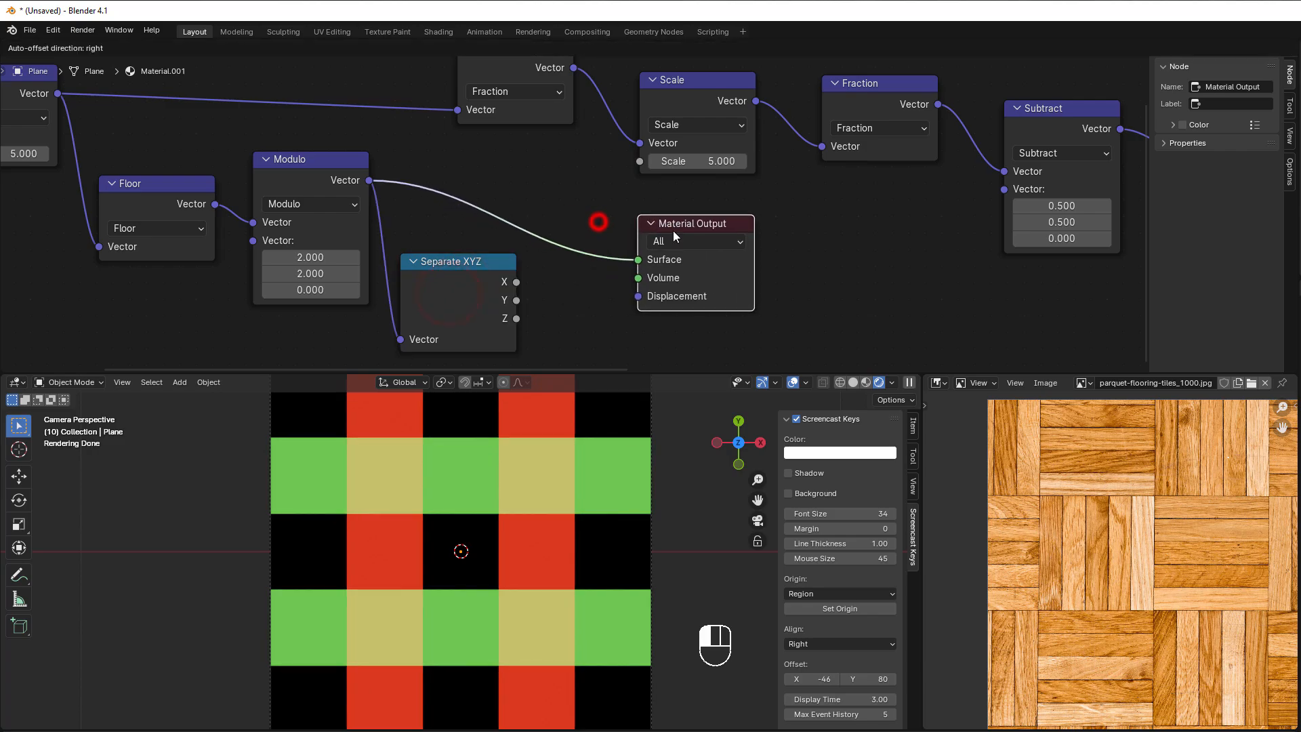
drag(516, 281, 628, 266)
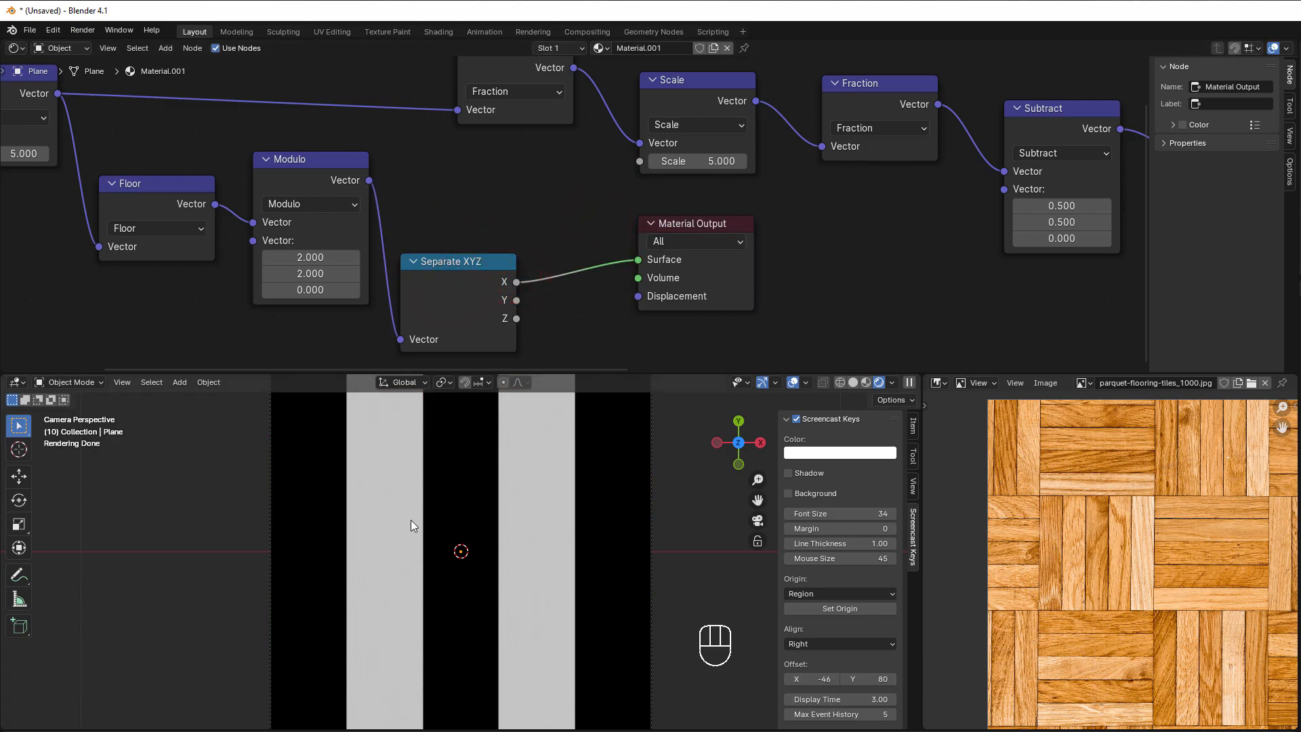
drag(516, 300, 638, 260)
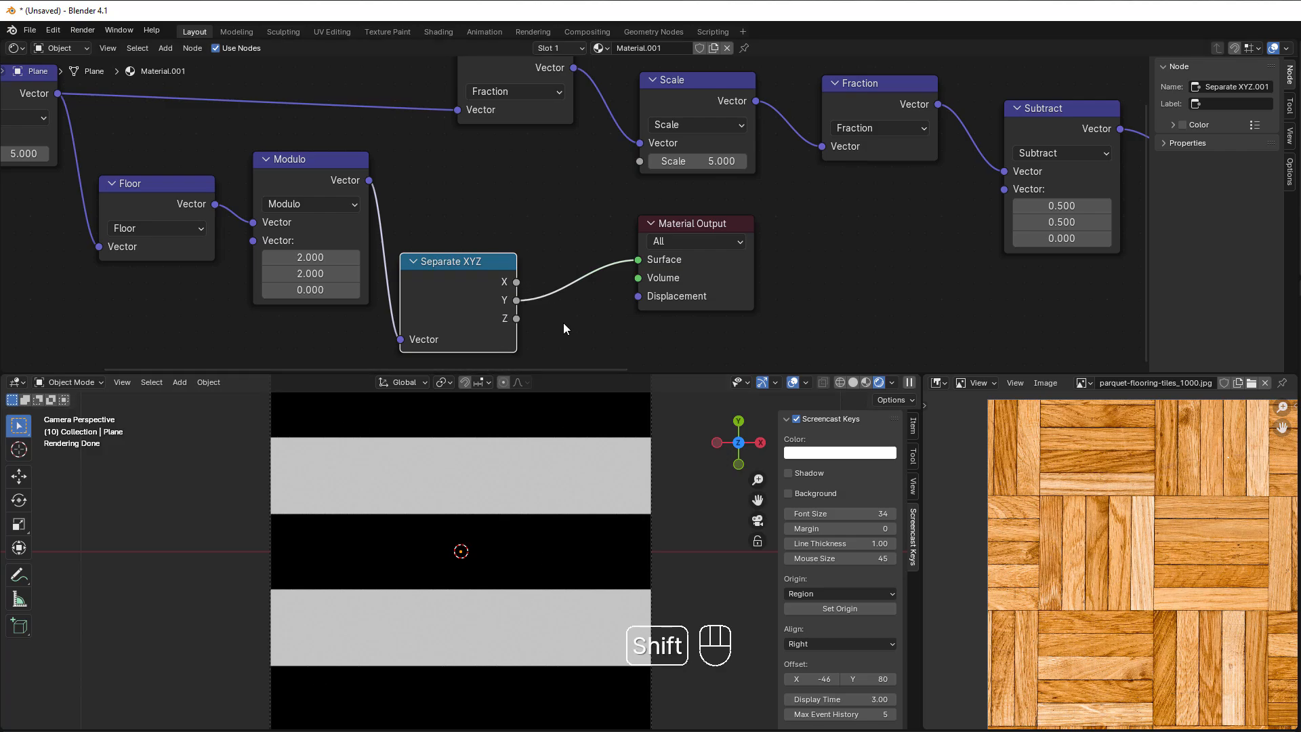
Step: Insert a Math Add node between Separate XYZ's Y output and Material Output, and connect X to its first value
key(shift+a)
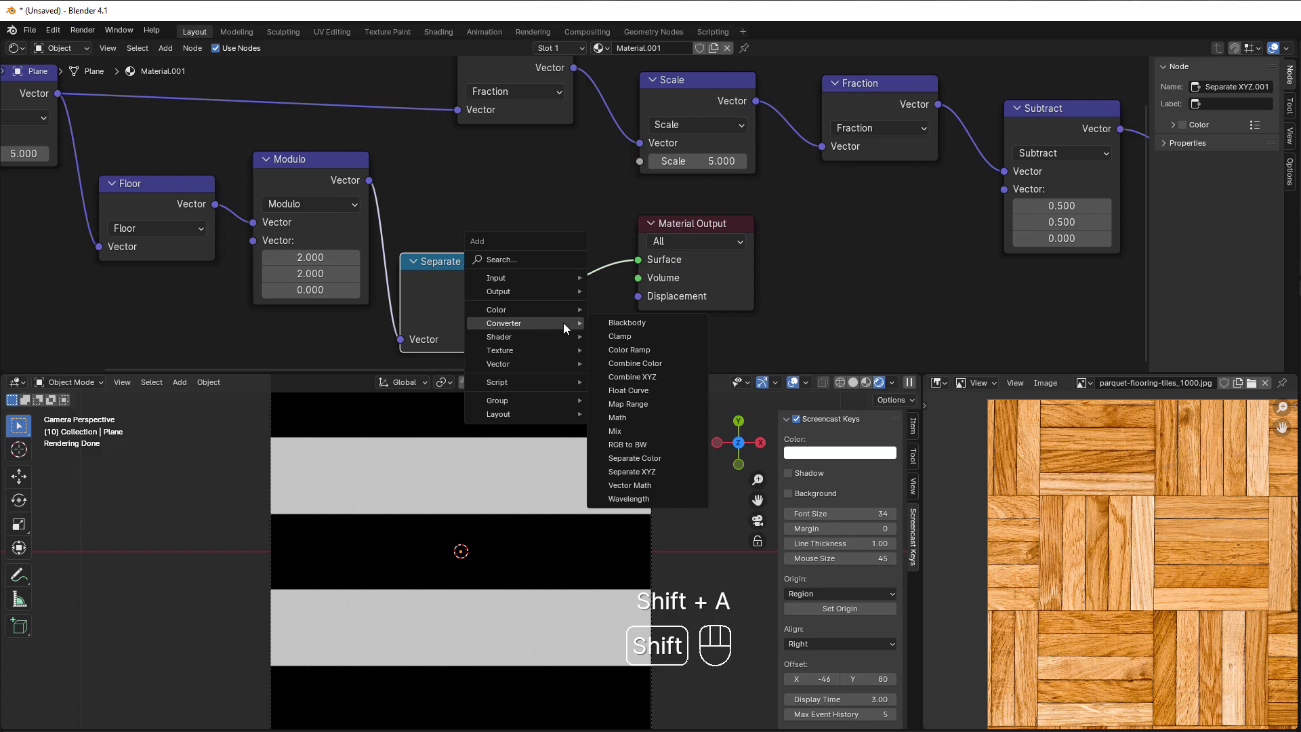
click(637, 417)
click(549, 201)
drag(516, 281, 582, 310)
scroll(427, 454, down, 3)
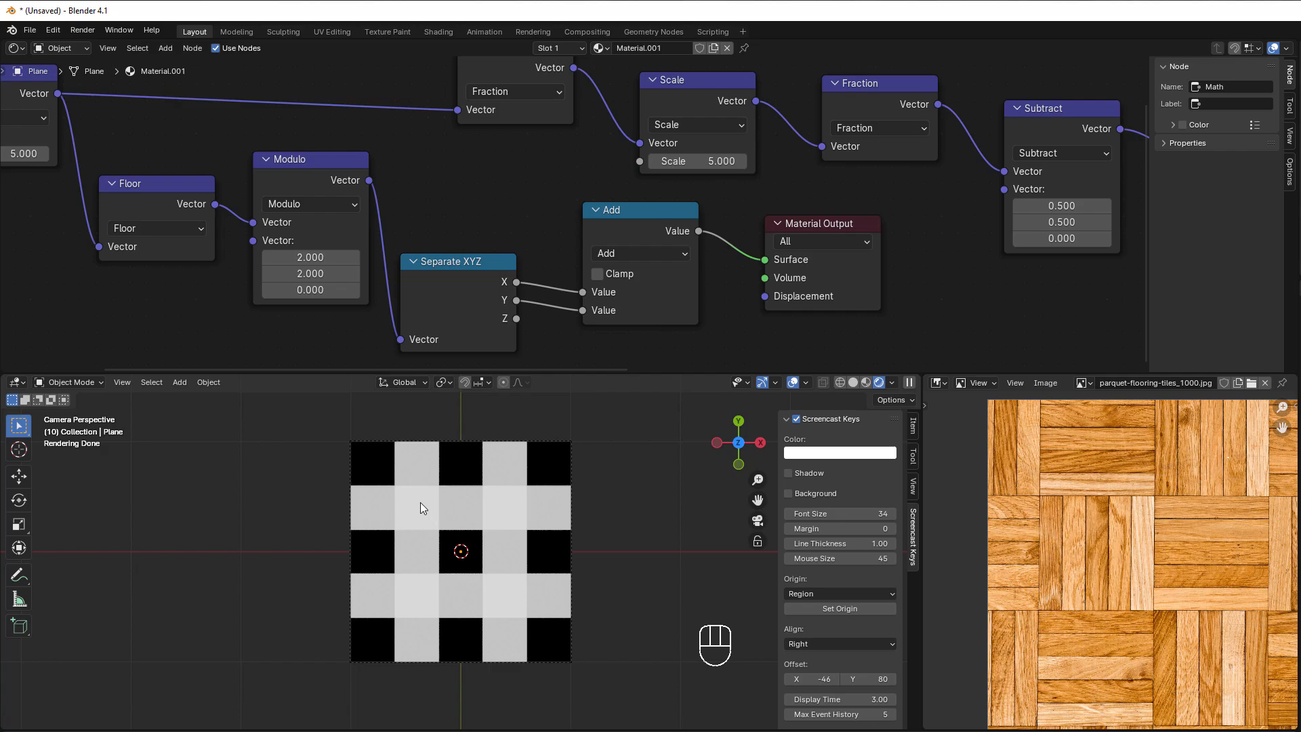
scroll(420, 502, up, 2)
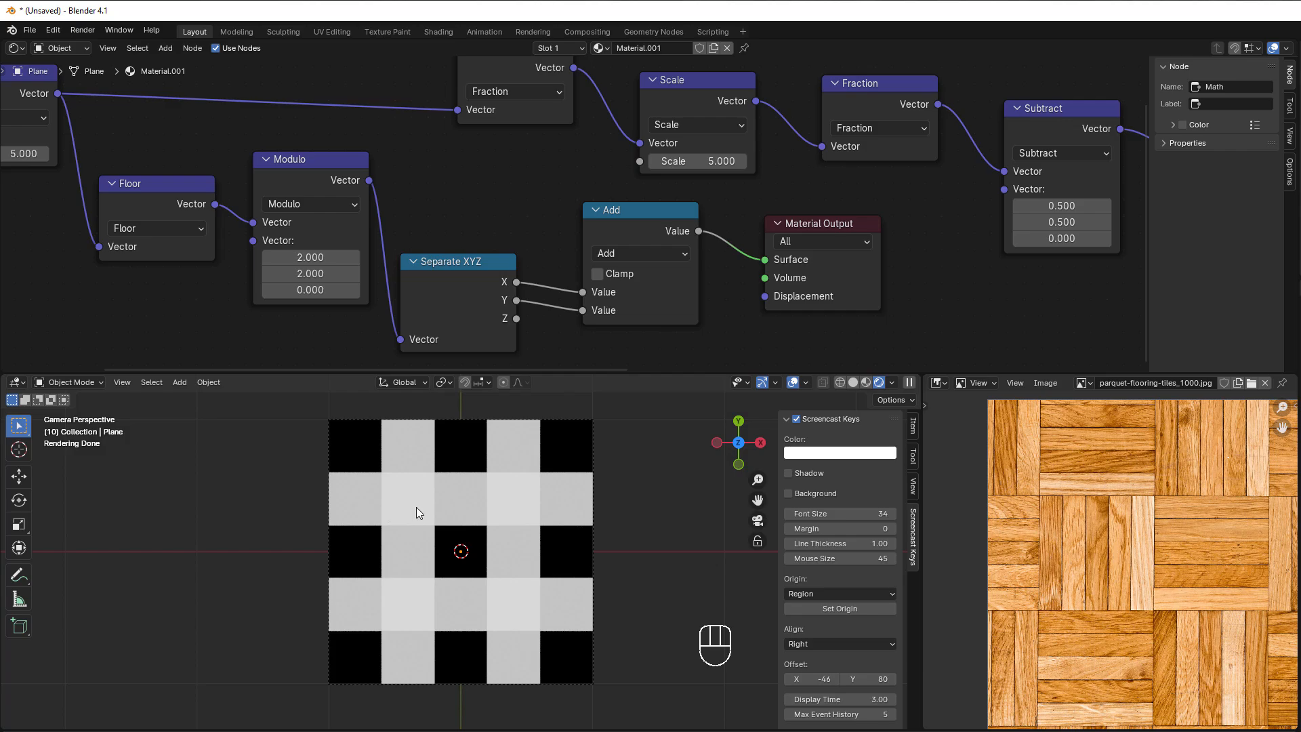
scroll(416, 507, up, 2)
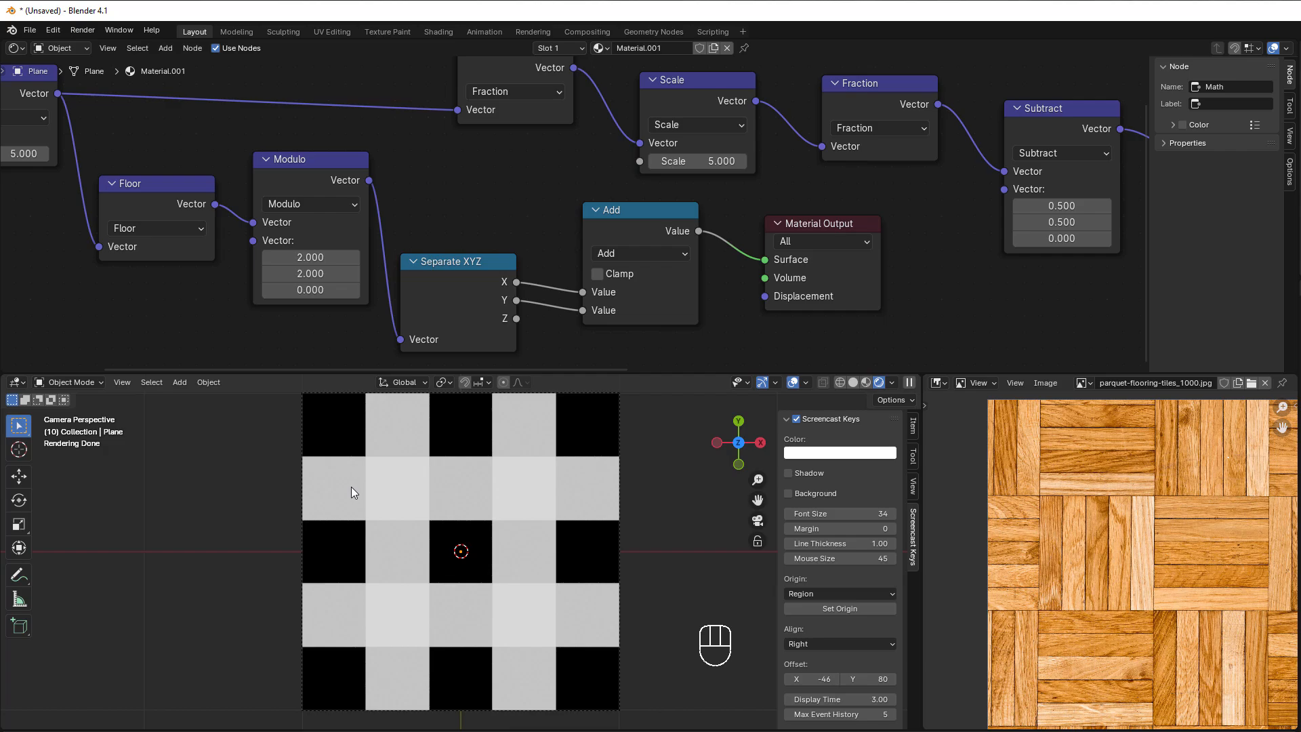
Step: Move Material Output back beside Principled BSDF and reconnect the BSDF output to Surface
scroll(514, 317, down, 4)
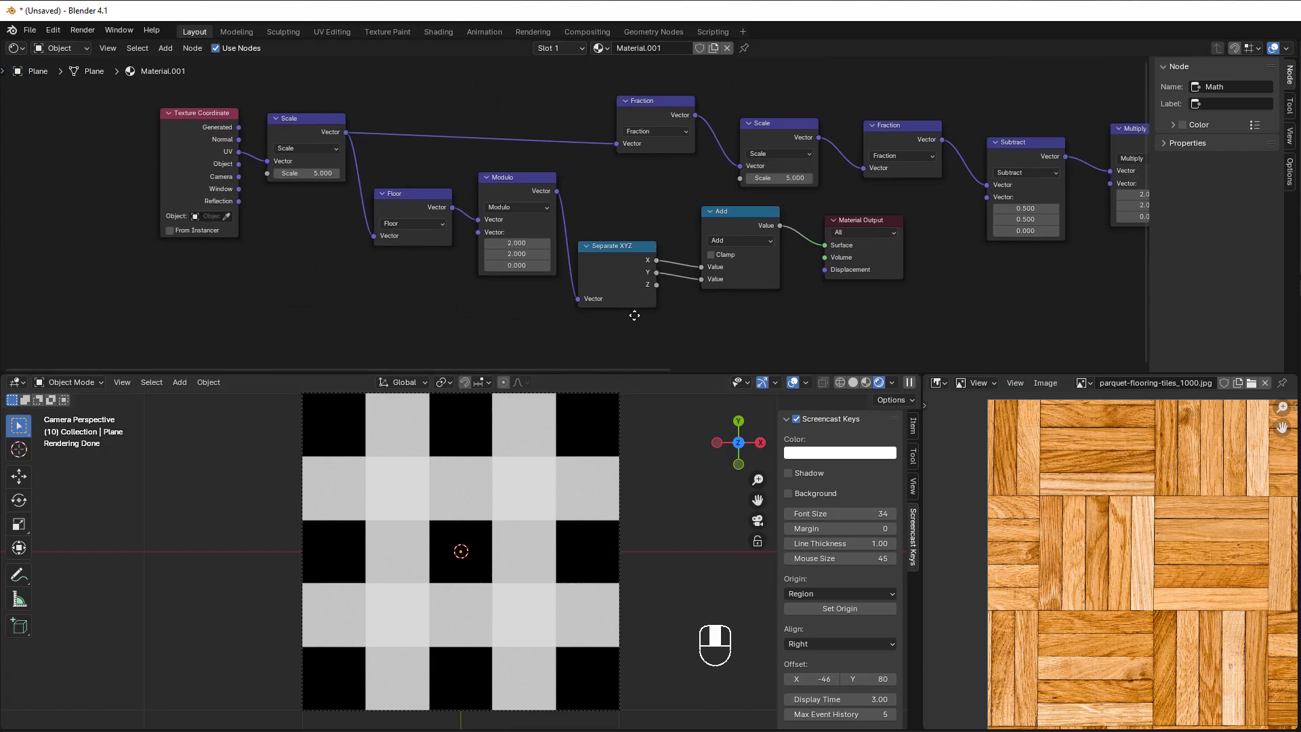
middle_drag(744, 351, 477, 332)
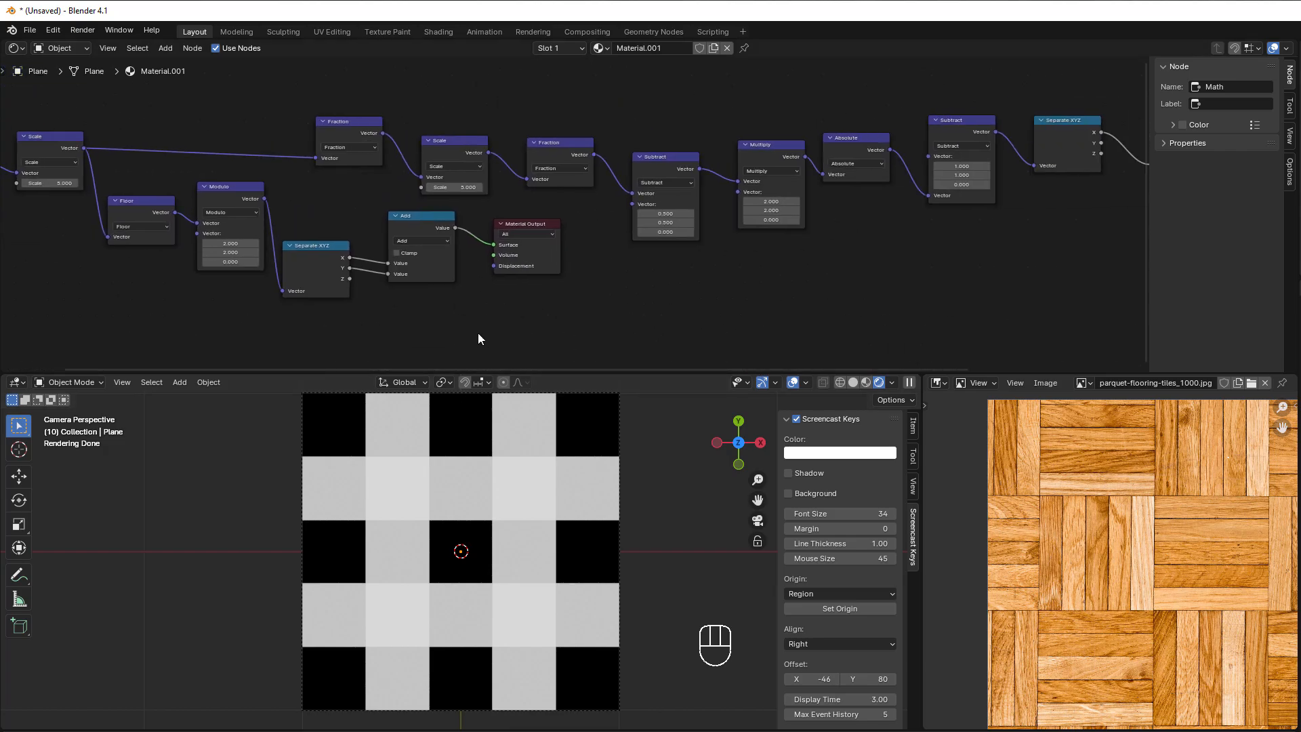
scroll(744, 299, down, 2)
middle_drag(744, 299, 506, 312)
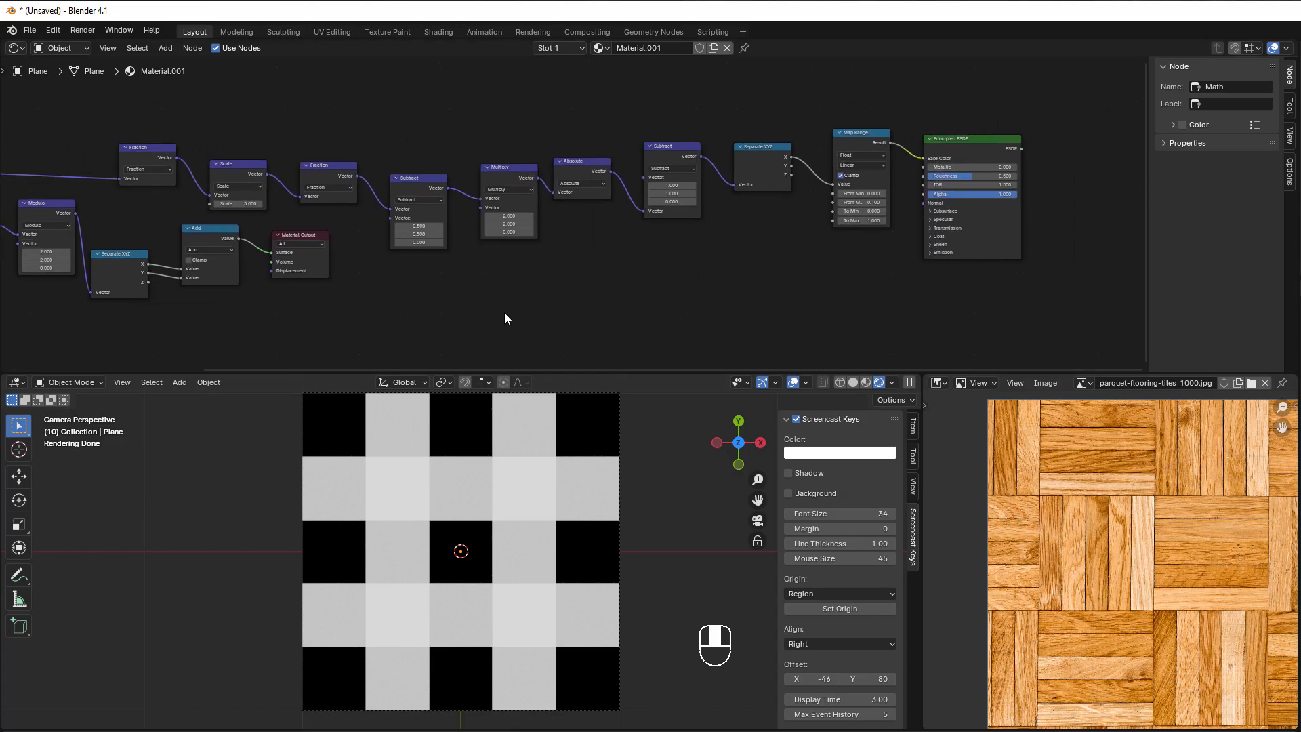
drag(304, 233, 1135, 174)
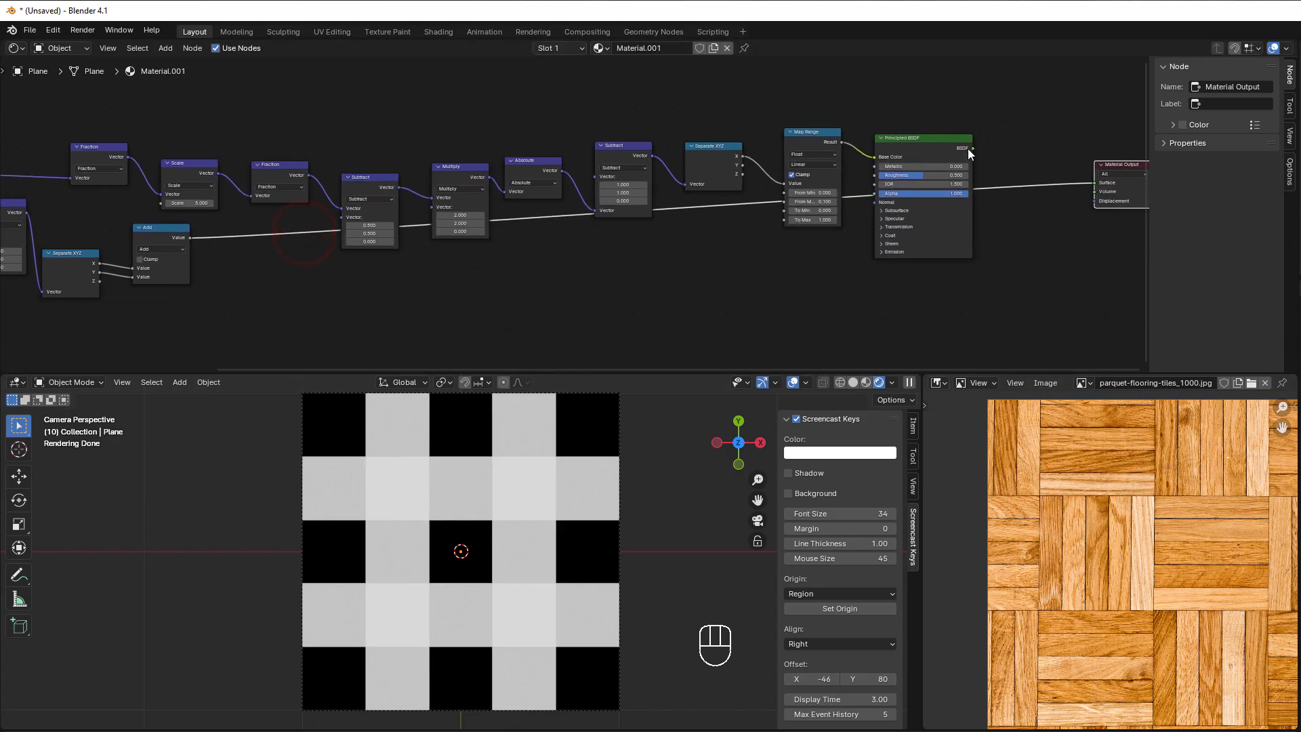
drag(976, 148, 1088, 186)
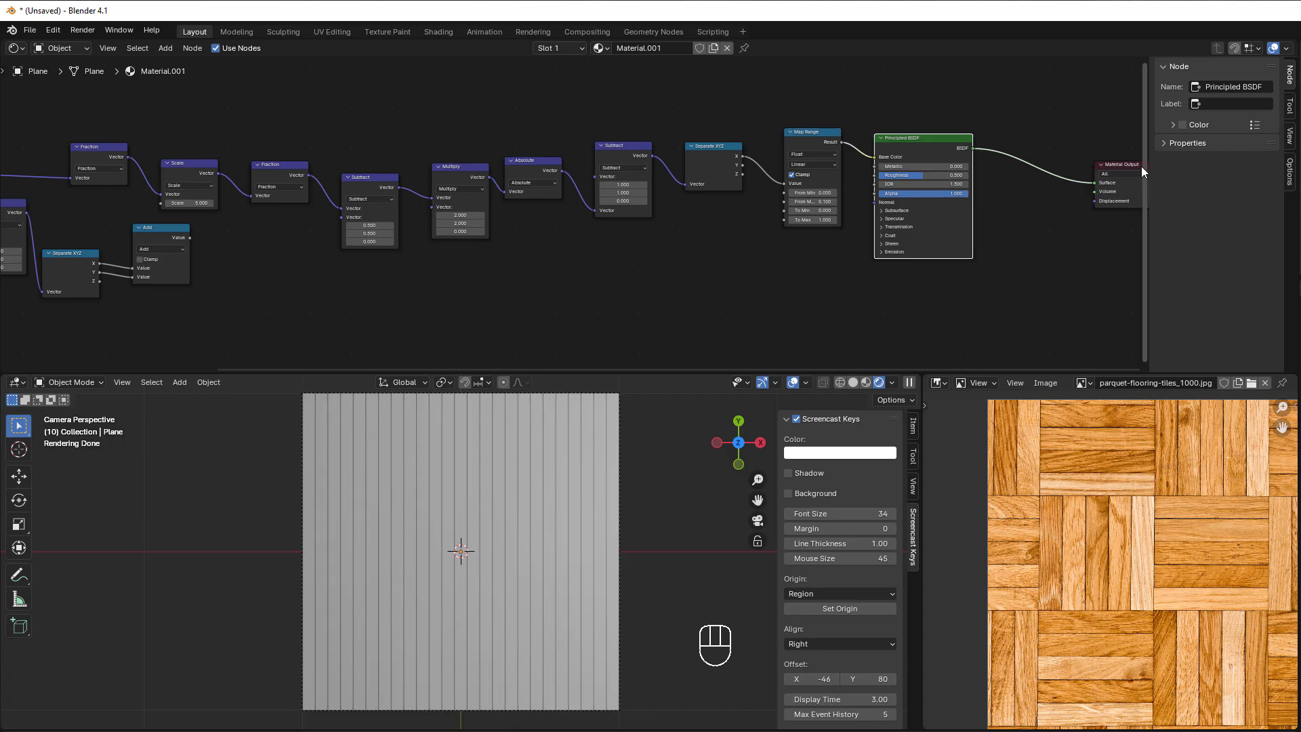
click(1123, 170)
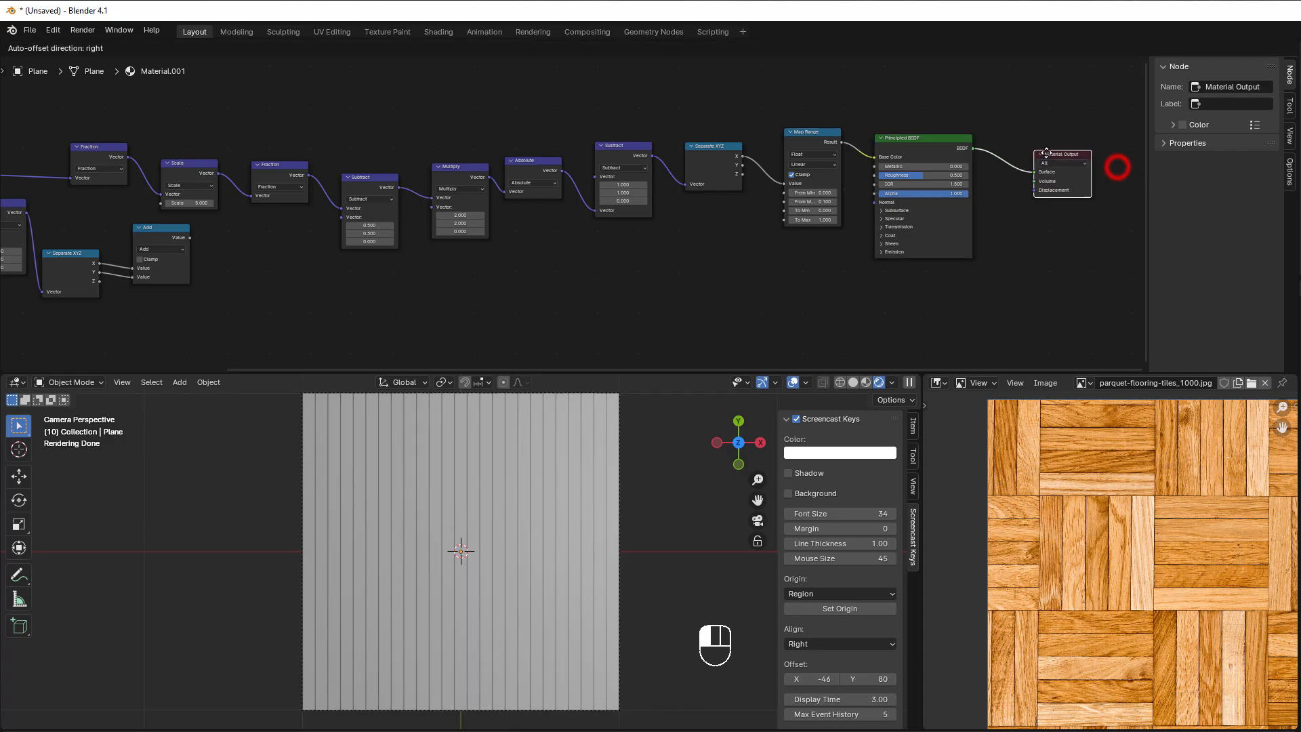
scroll(304, 281, up, 2)
middle_drag(305, 282, 930, 254)
scroll(842, 252, up, 1)
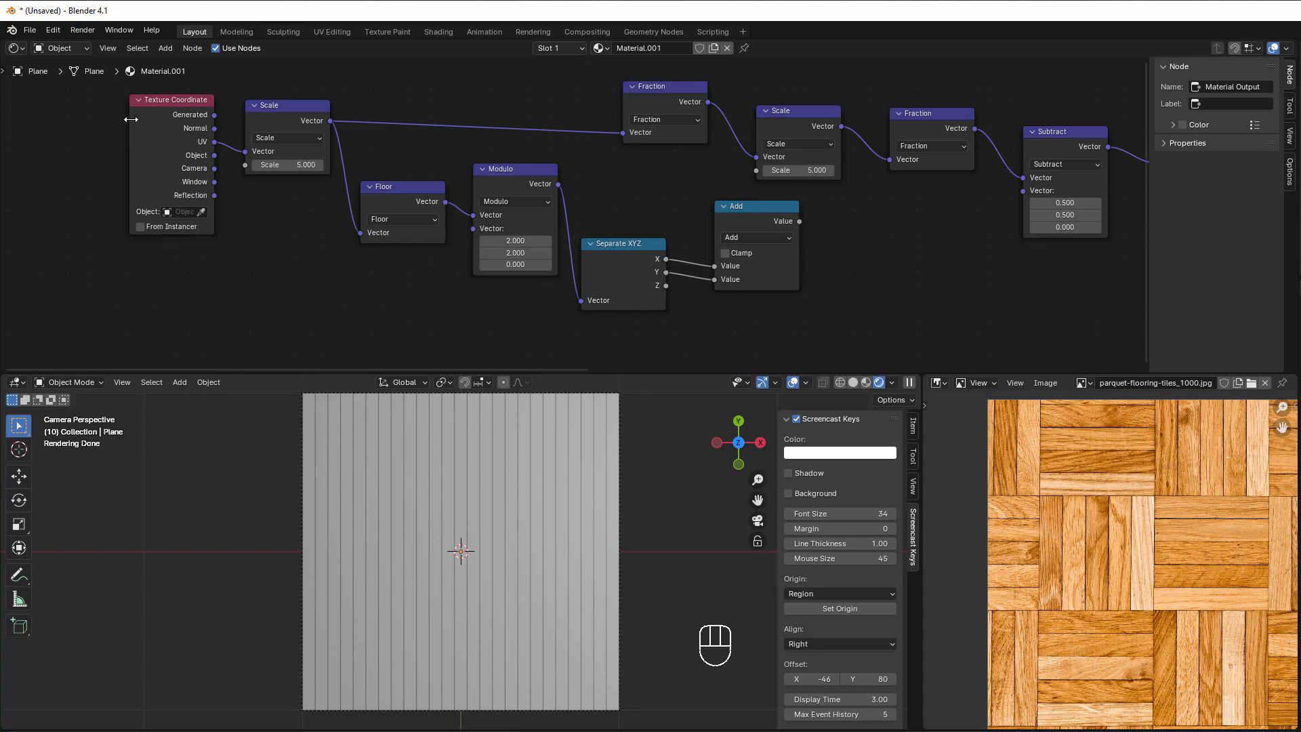
Step: Move the Texture Coordinate, Scale, Floor, Modulo, Separate XYZ and Add nodes away from the first Fraction node to make room
drag(131, 119, 608, 320)
drag(606, 270, 346, 273)
drag(752, 215, 490, 223)
middle_drag(595, 237, 856, 223)
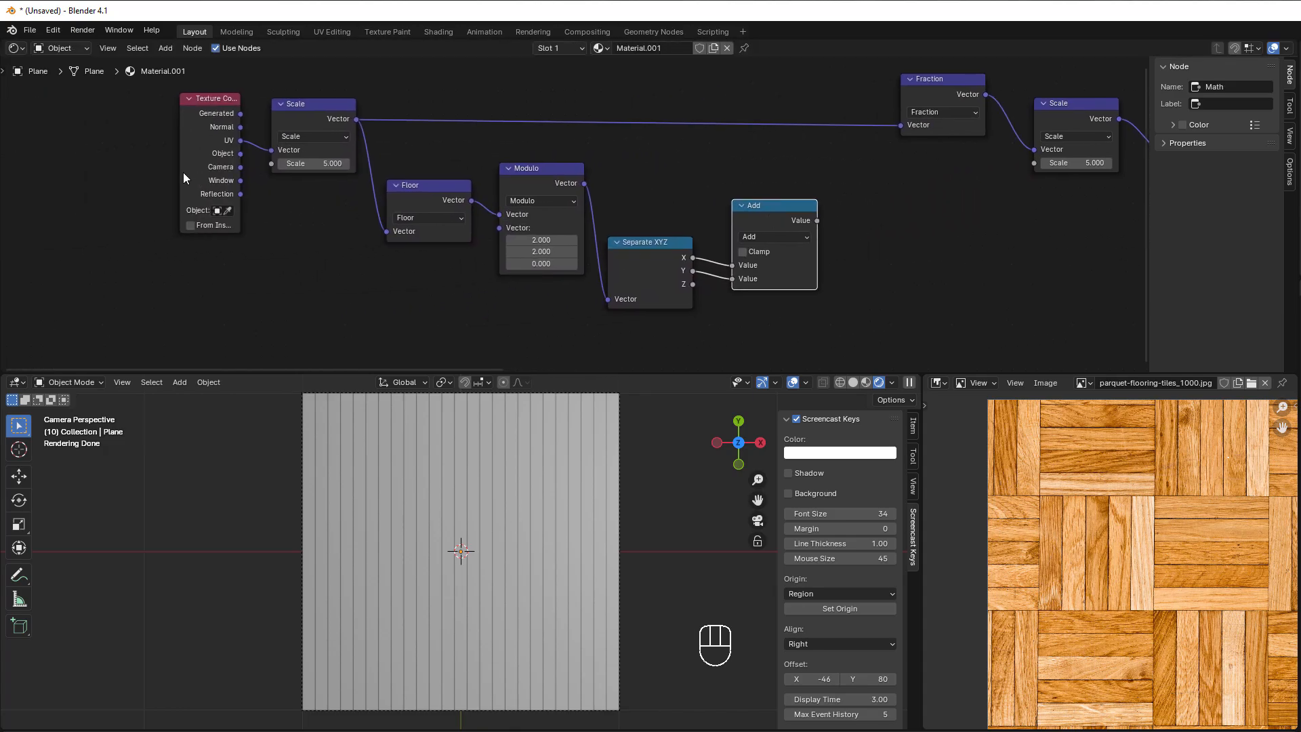
drag(183, 178, 134, 177)
middle_drag(698, 148, 548, 172)
Step: Insert a Vector Rotate node between the first Scale and first Fraction nodes, and connect Add's value to its Angle
key(shift+a)
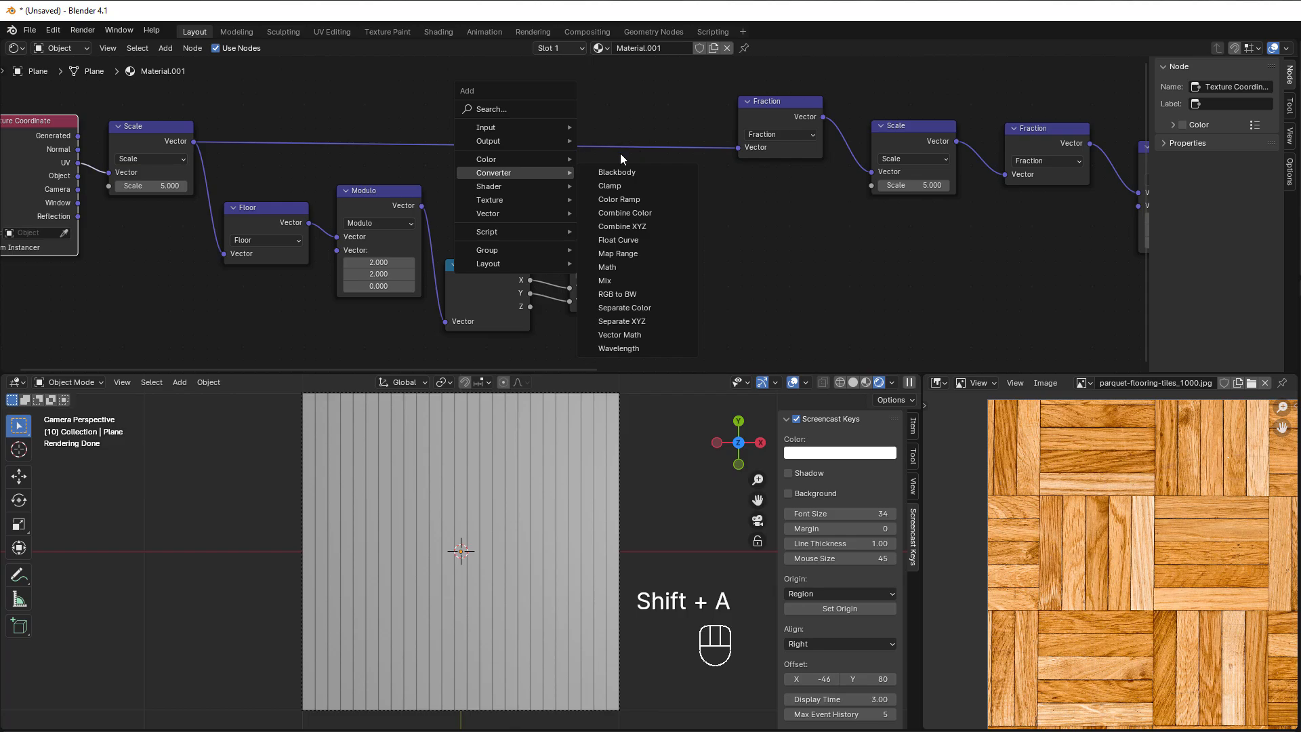
mouse_move(494, 214)
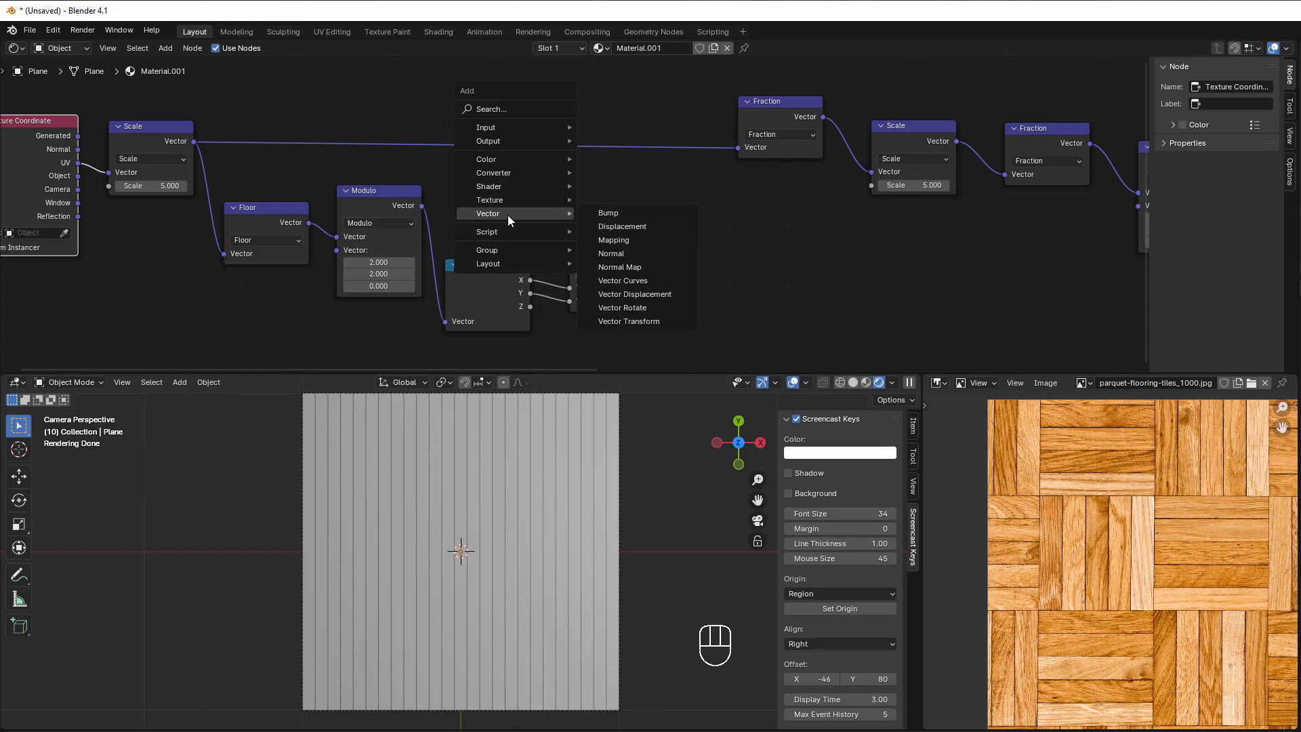
click(622, 308)
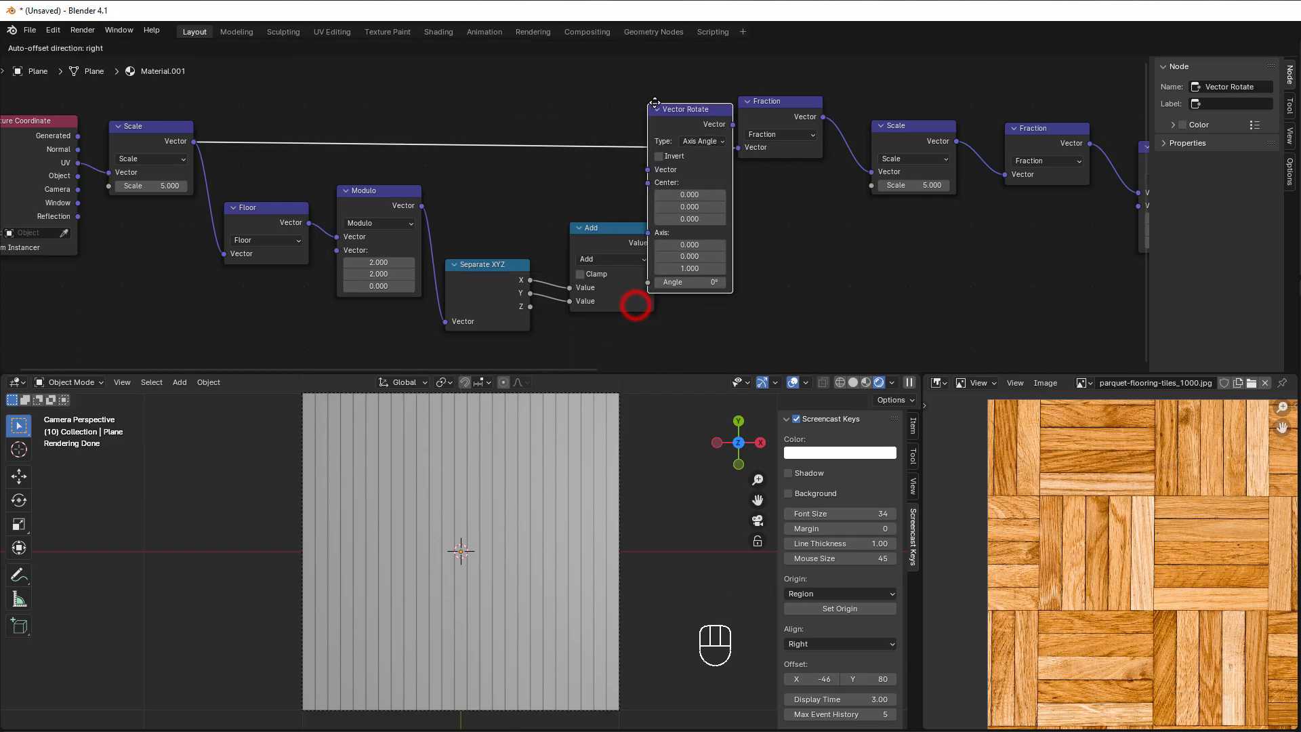
click(653, 102)
drag(630, 114, 682, 113)
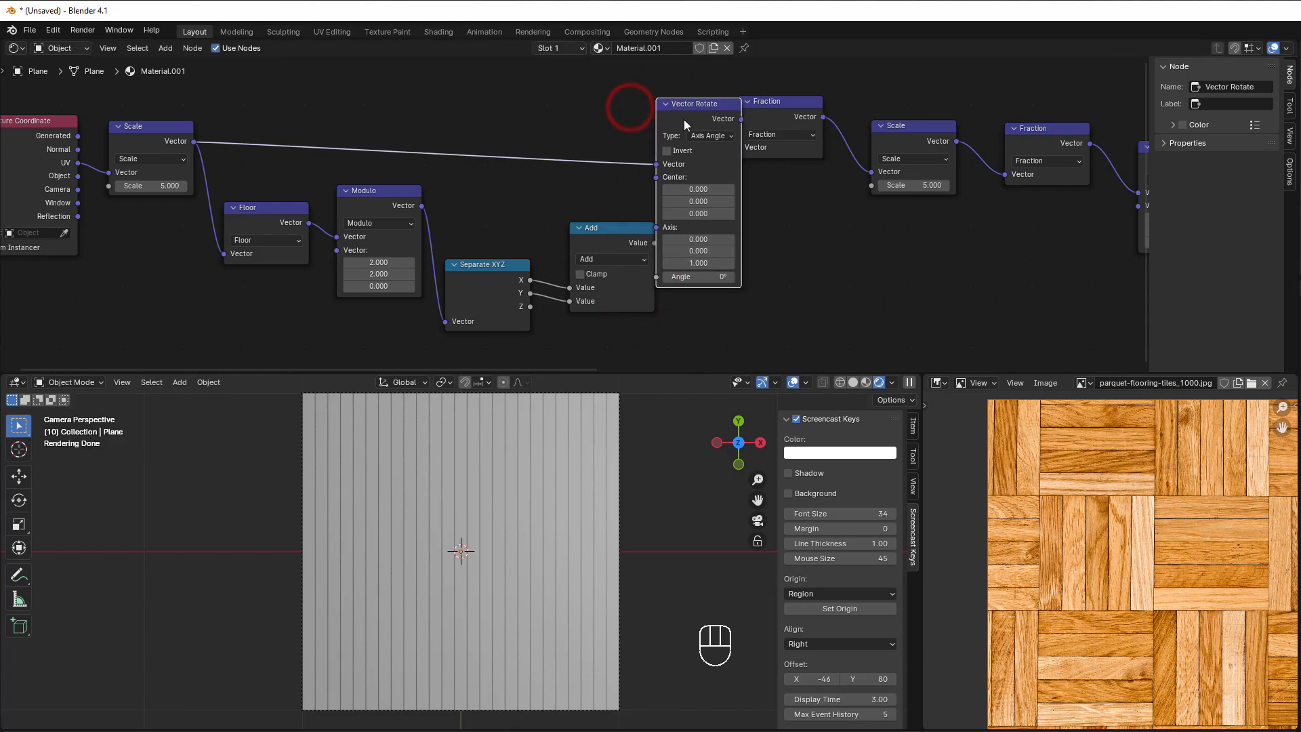
drag(628, 236, 655, 276)
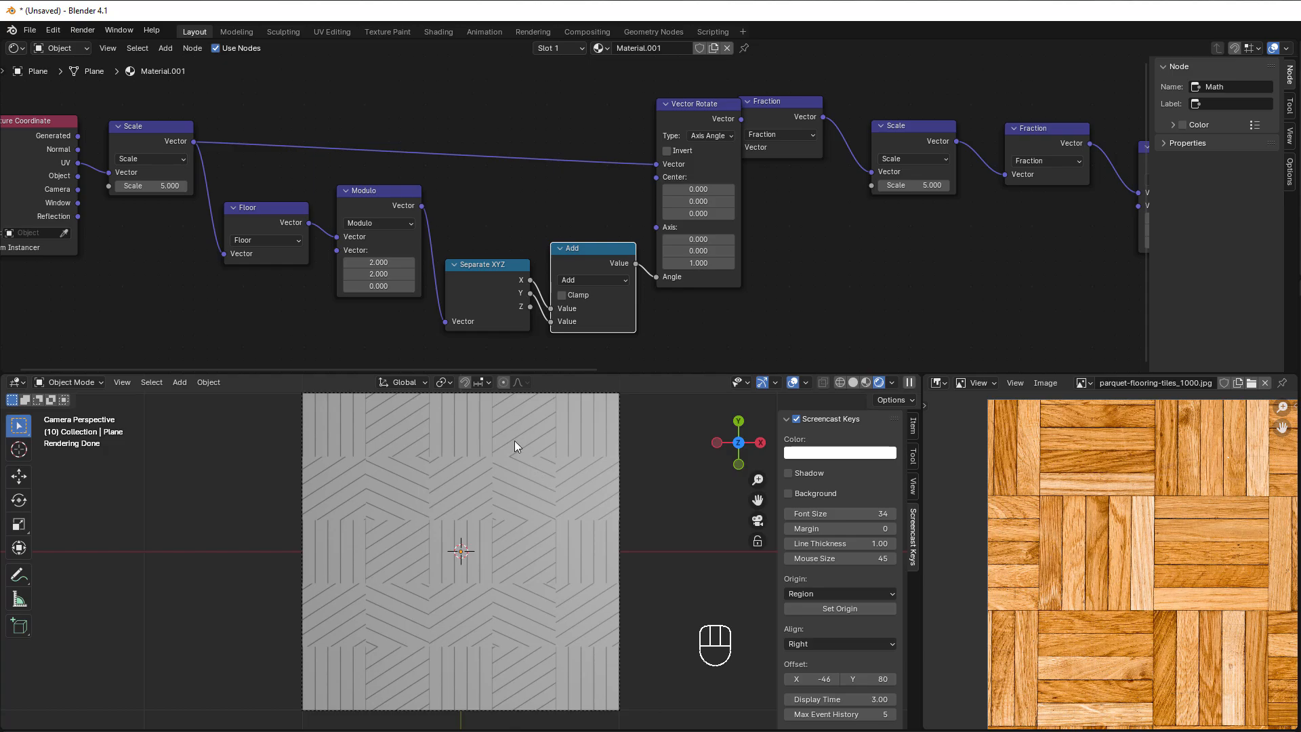
Step: Move all nodes from Texture Coordinate through Vector Rotate away from the first Fraction node to separate the overlapping nodes
scroll(689, 299, down, 4)
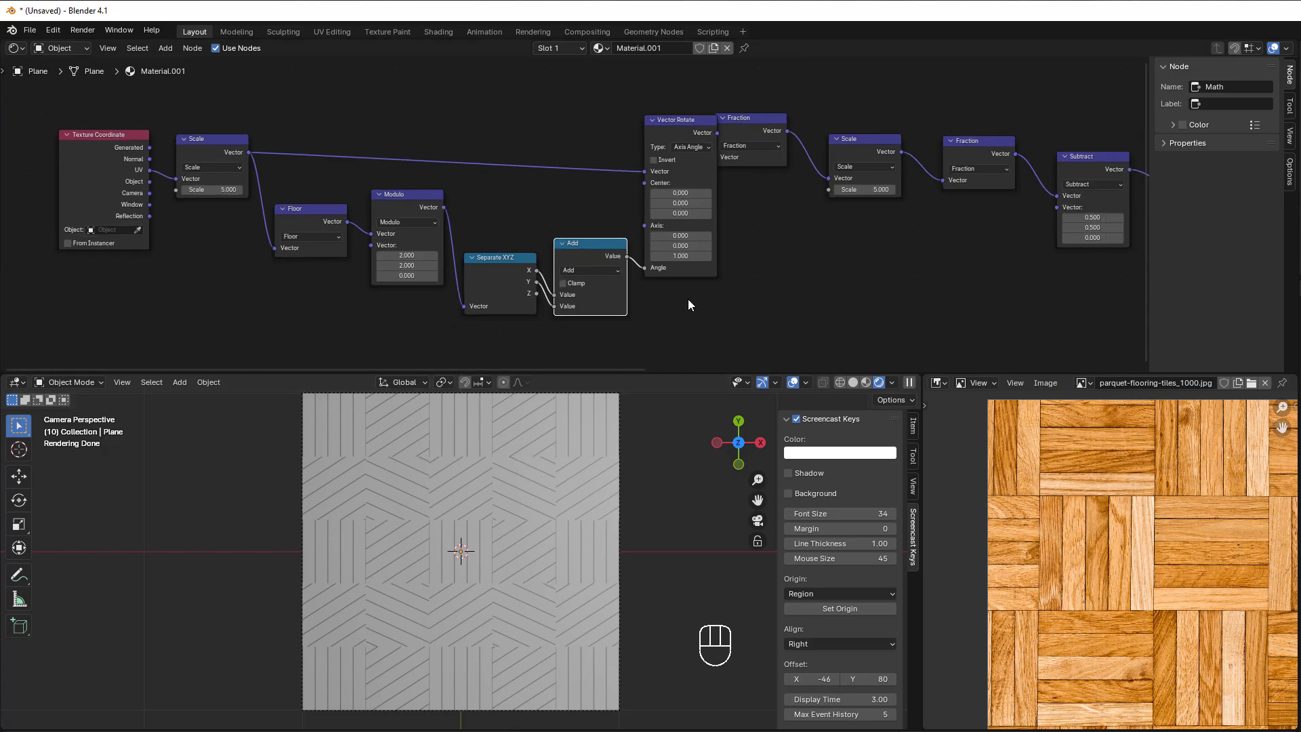
drag(212, 95, 803, 339)
drag(820, 143, 746, 144)
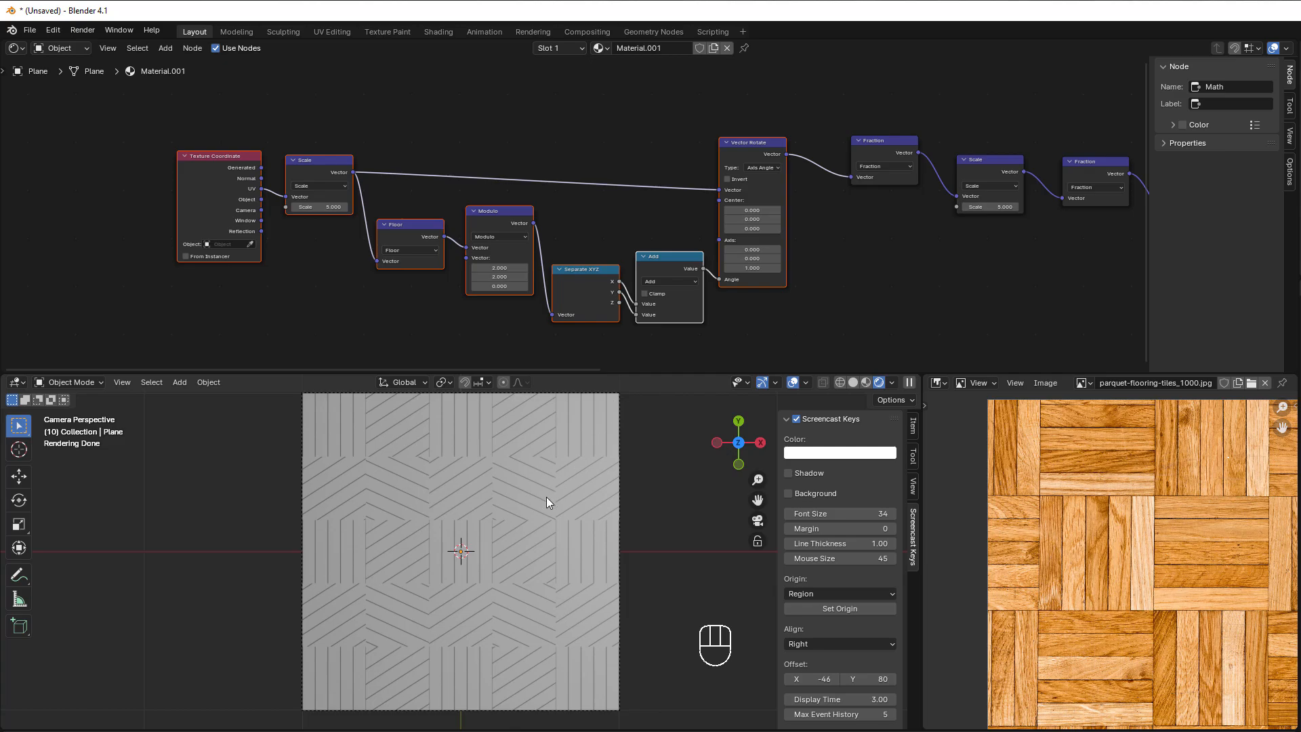
Step: Shift the nodes from Texture Coordinate through Add away from Vector Rotate, leaving space before its Angle input
scroll(540, 495, up, 4)
scroll(762, 287, up, 2)
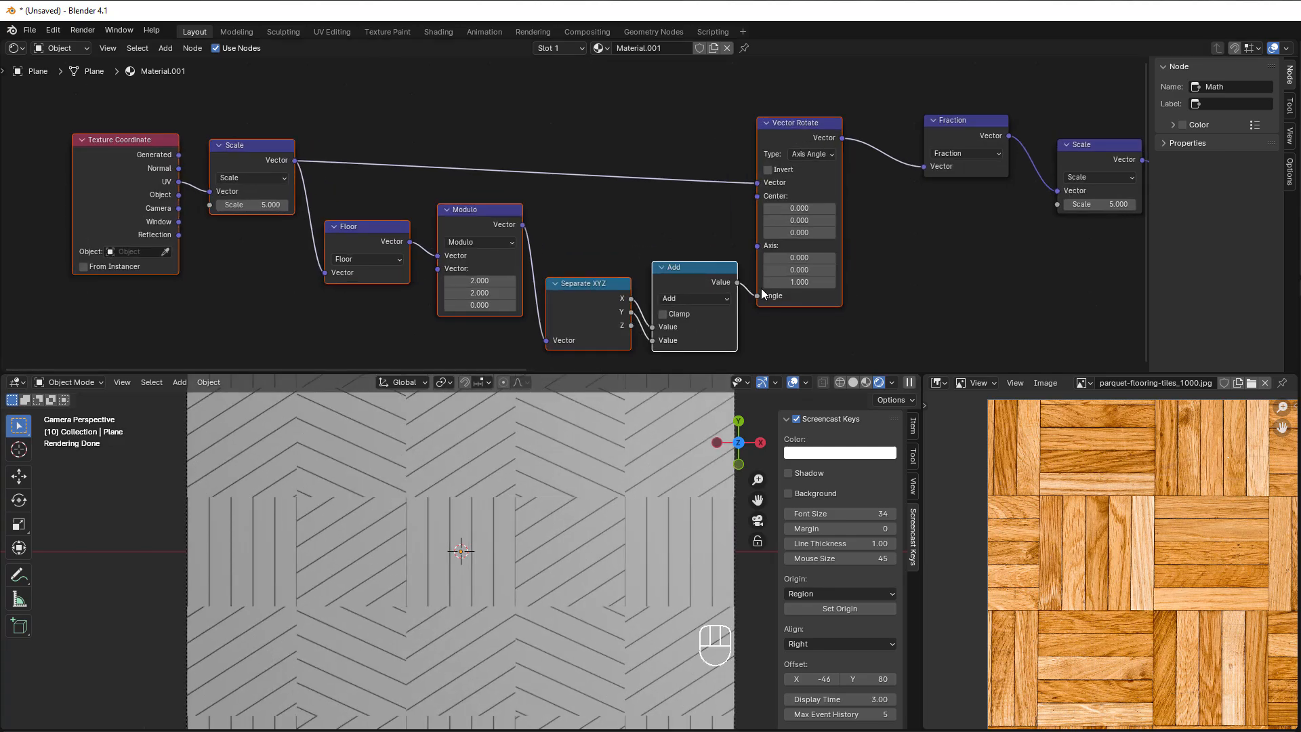
scroll(694, 269, up, 2)
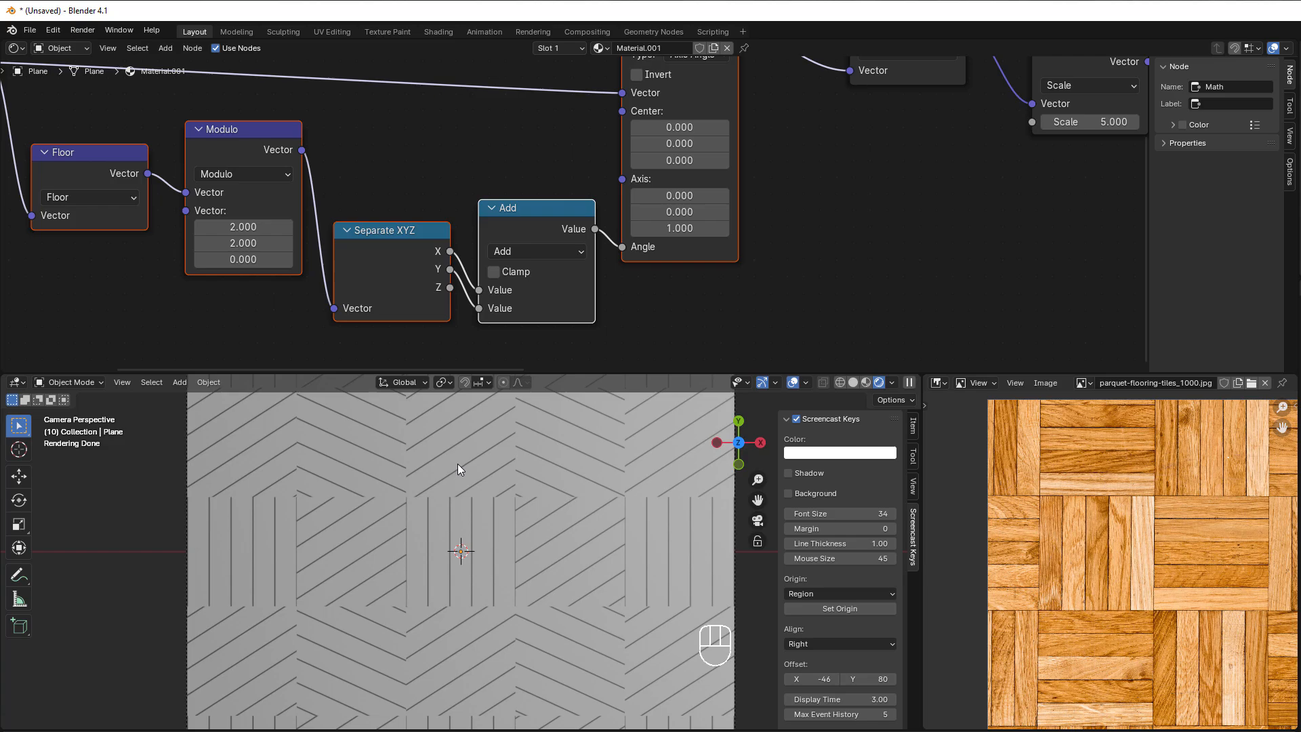
scroll(704, 298, down, 2)
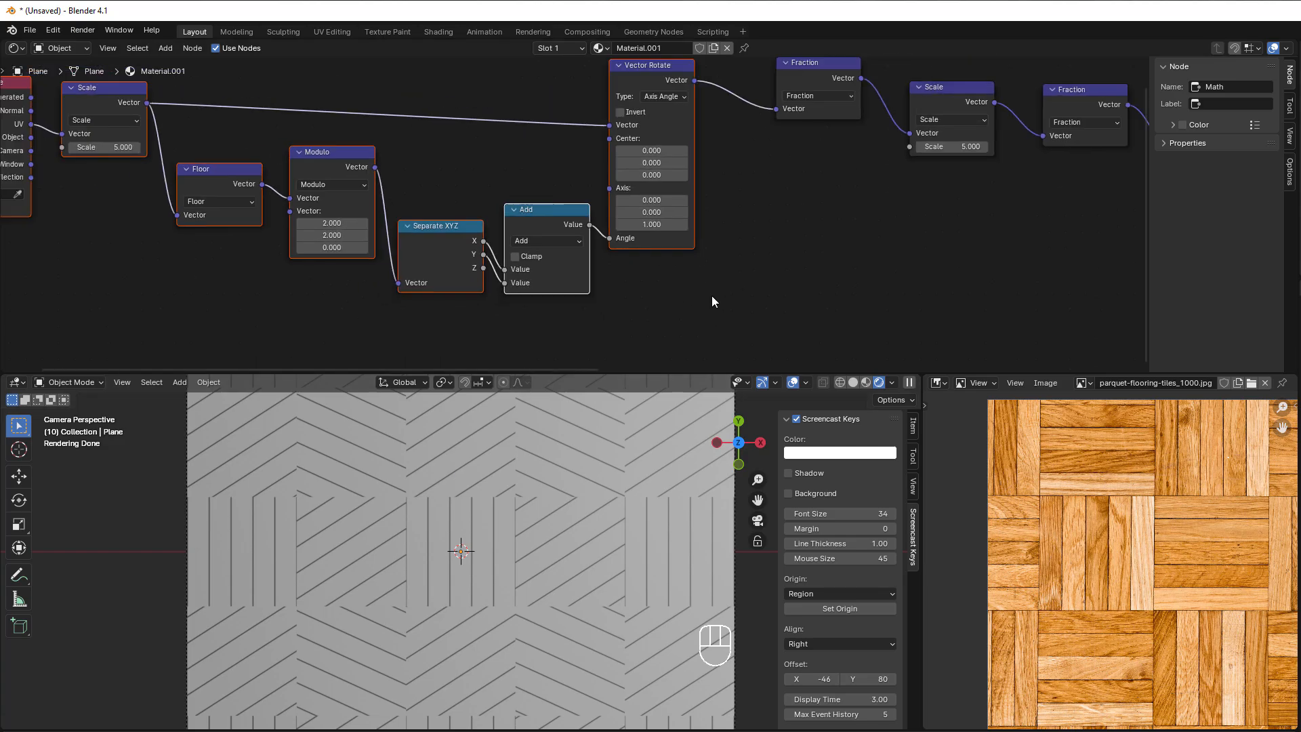
middle_drag(711, 296, 880, 293)
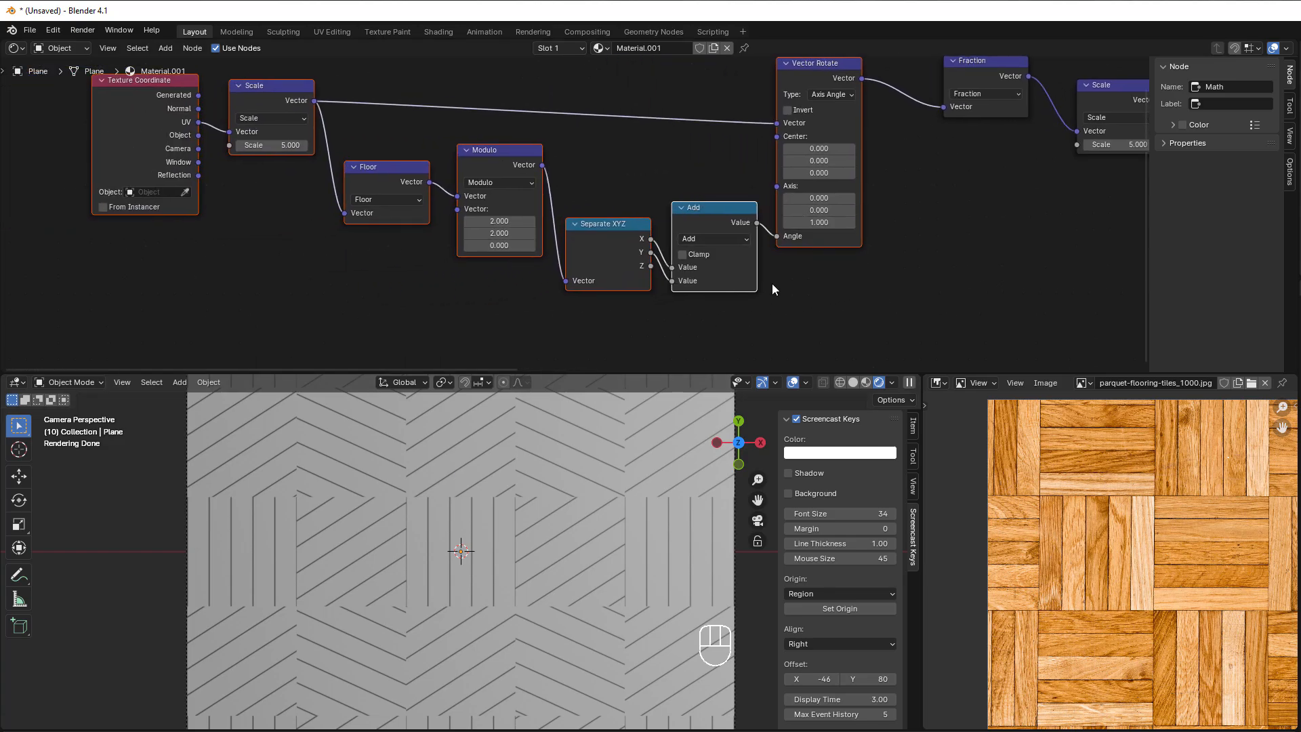
drag(32, 116, 697, 296)
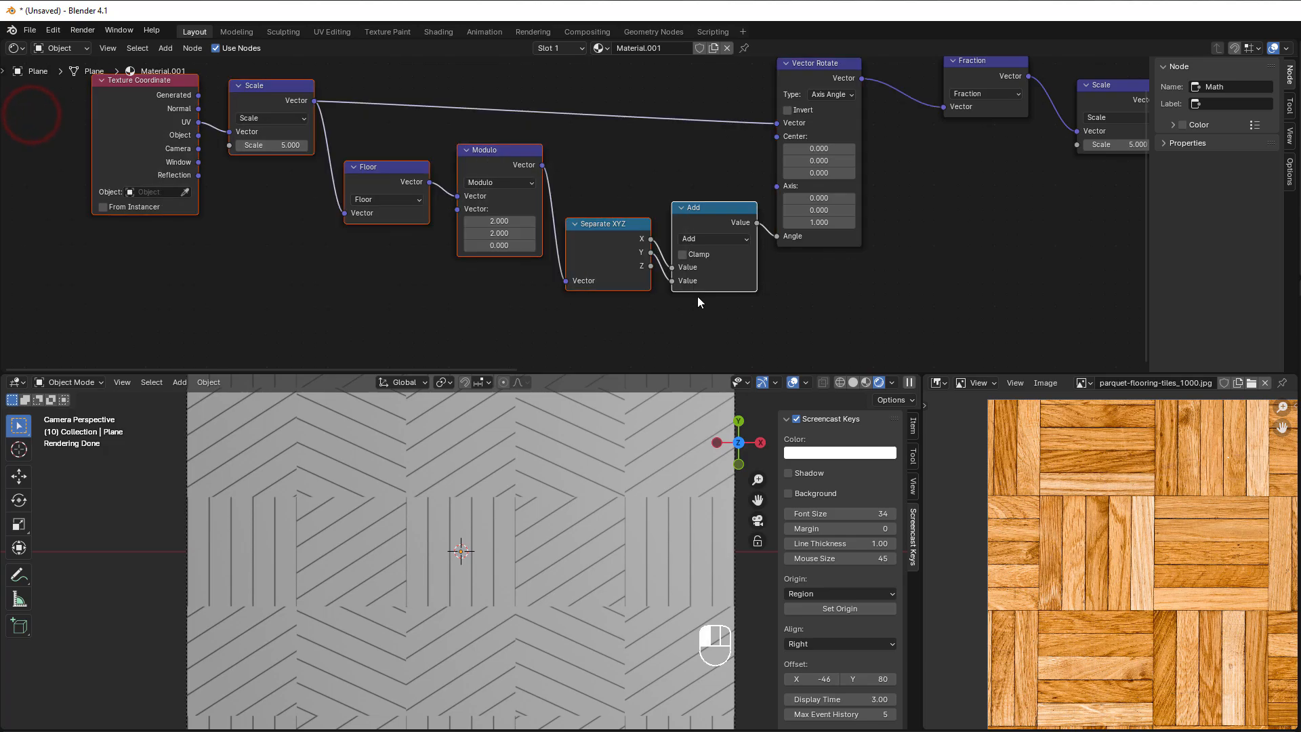
drag(706, 220, 456, 233)
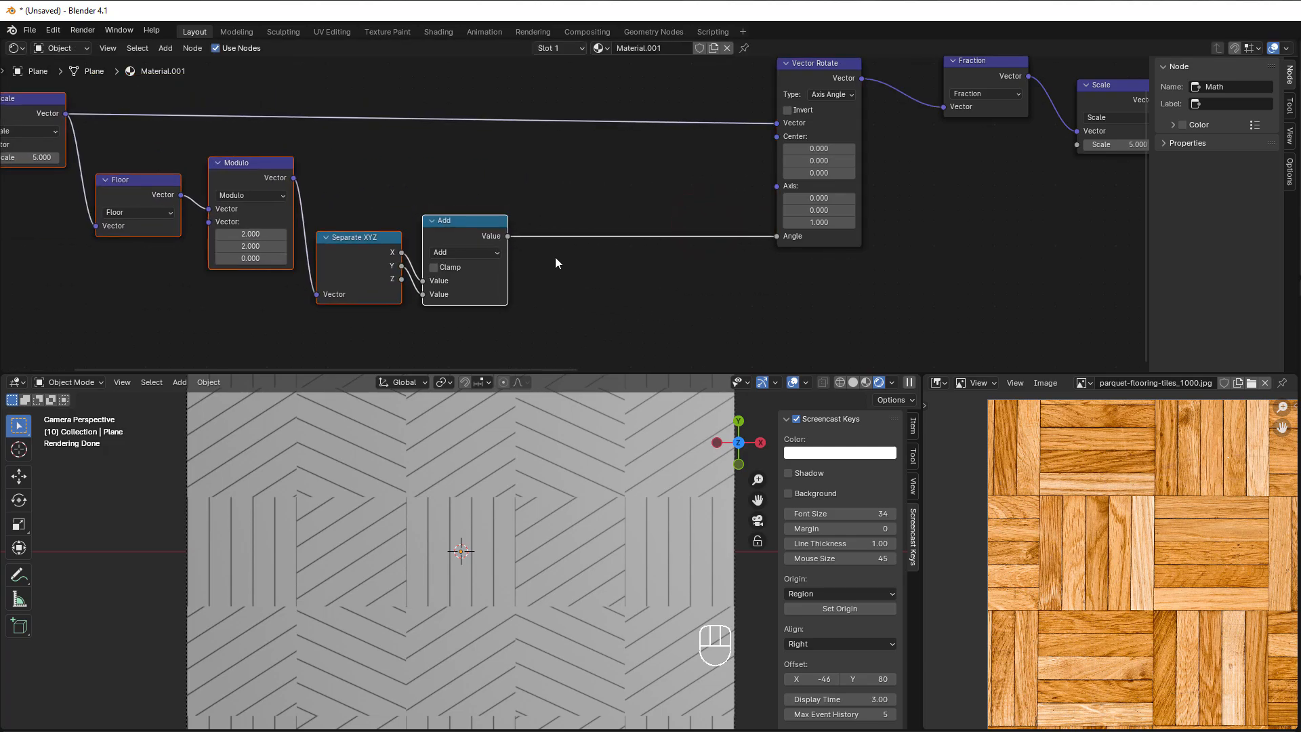
scroll(556, 263, up, 2)
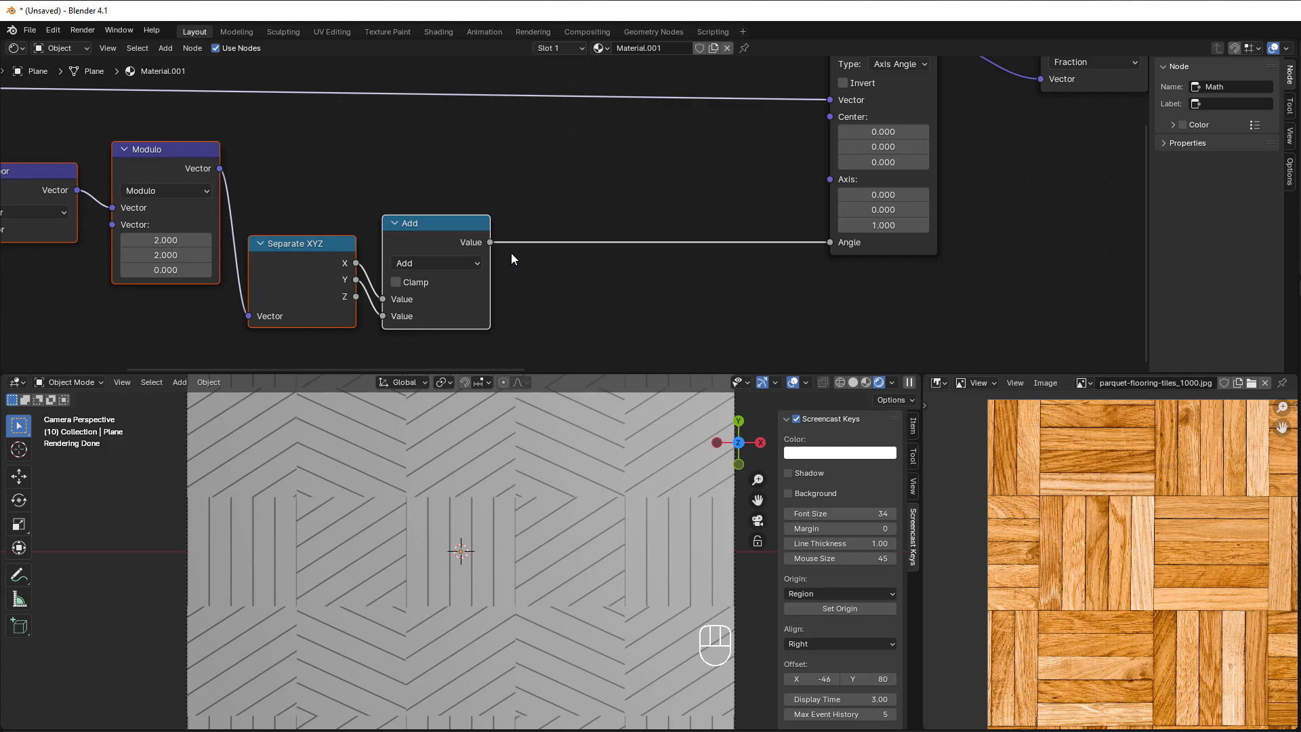
Step: Duplicate the Add node into the link between Add and Vector Rotate's Angle, and change the copy's operation to Multiply
click(444, 230)
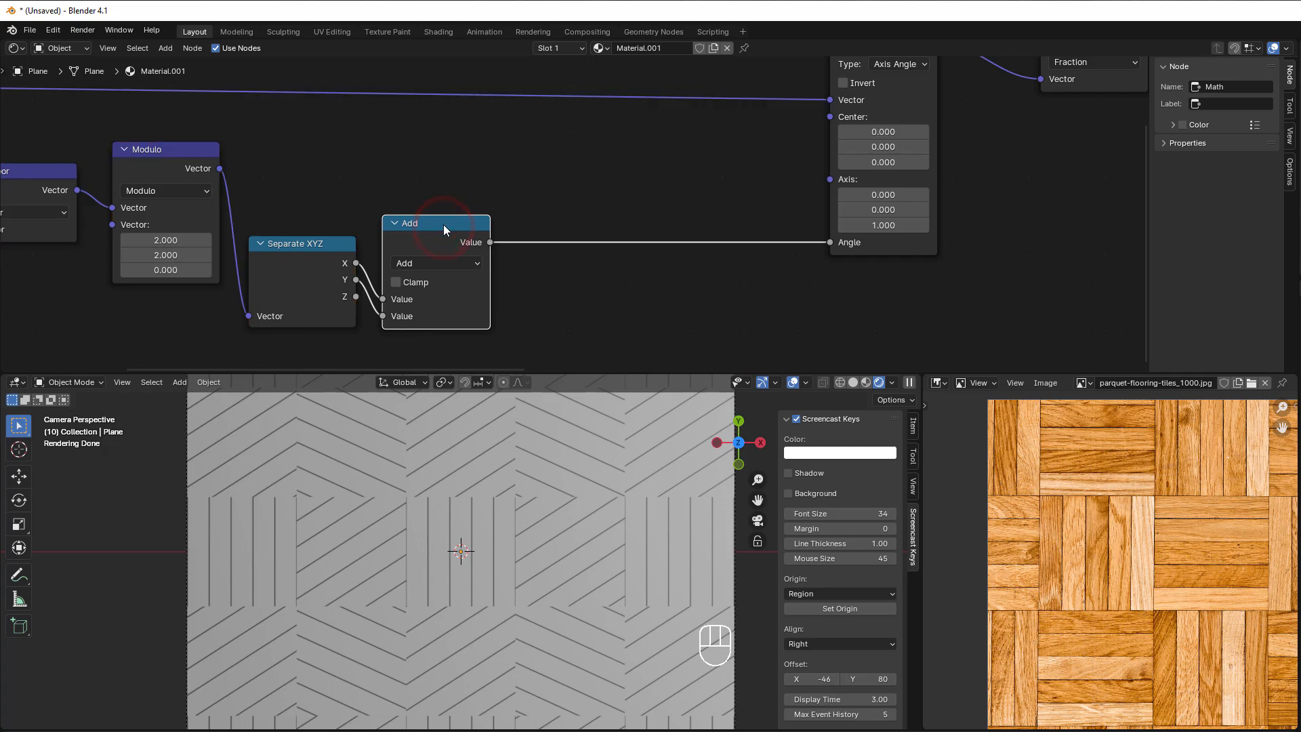
key(shift+d)
click(603, 204)
click(610, 244)
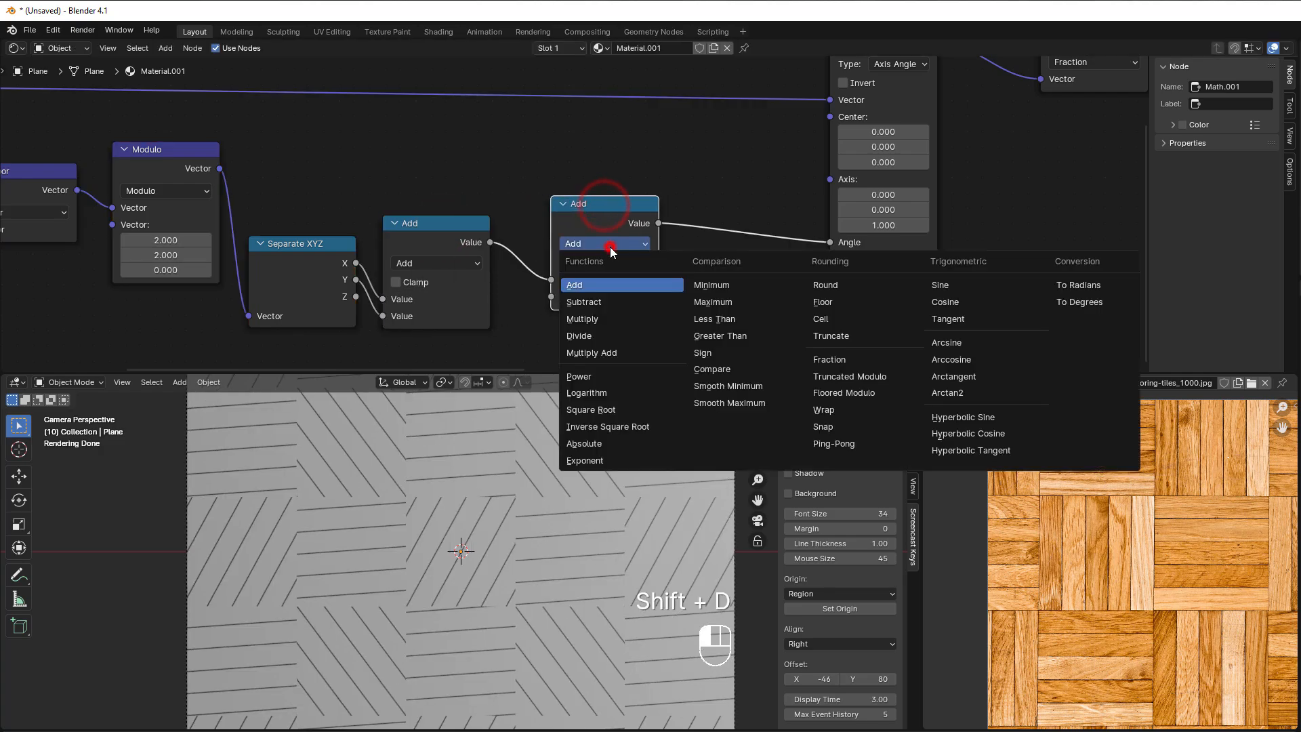
click(596, 318)
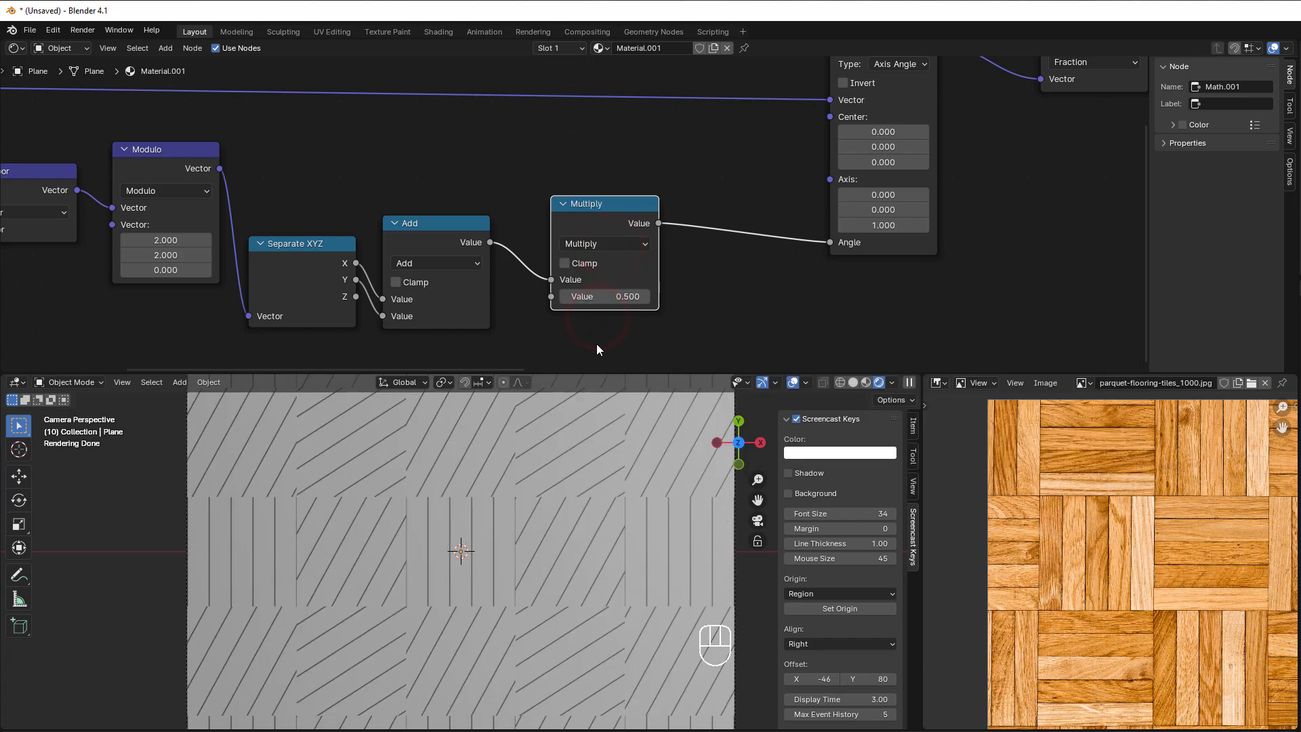
Step: Set the second value of the Multiply node feeding Vector Rotate's Angle to the driver expression #pi/2
click(596, 296)
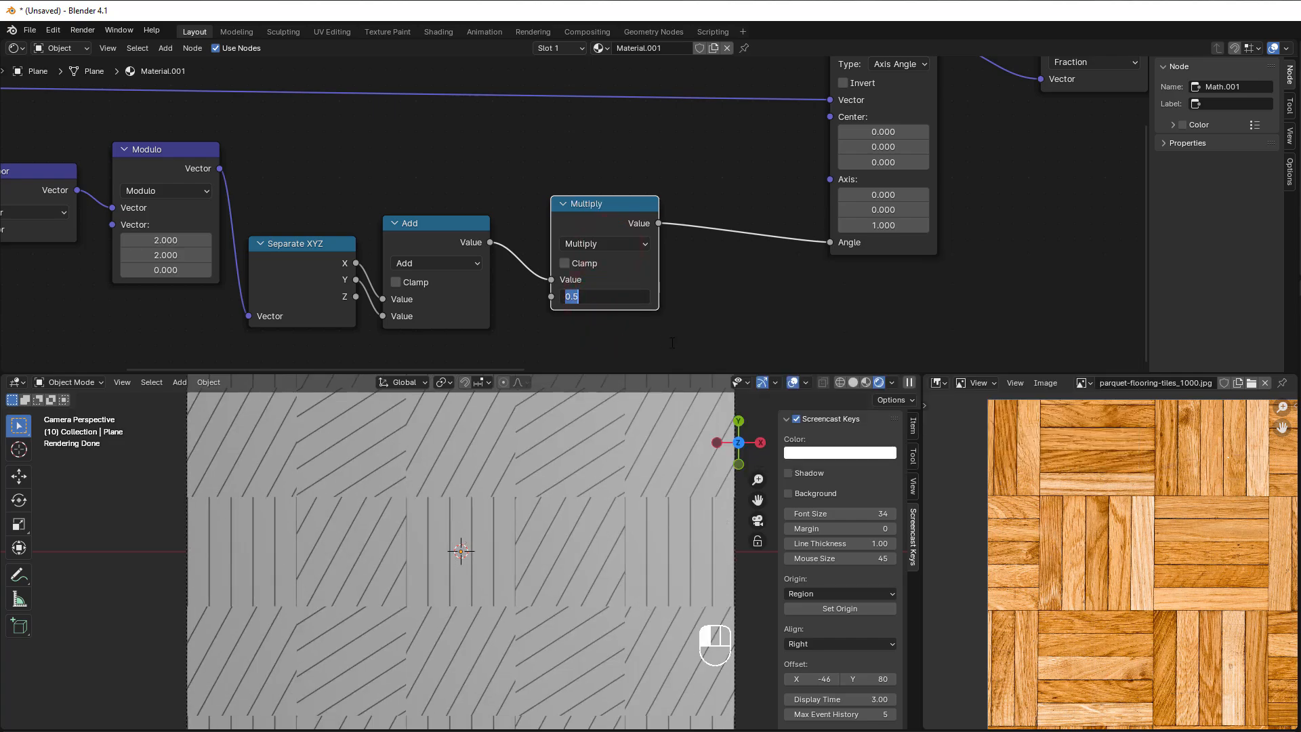
text(#pi/2)
key(Return)
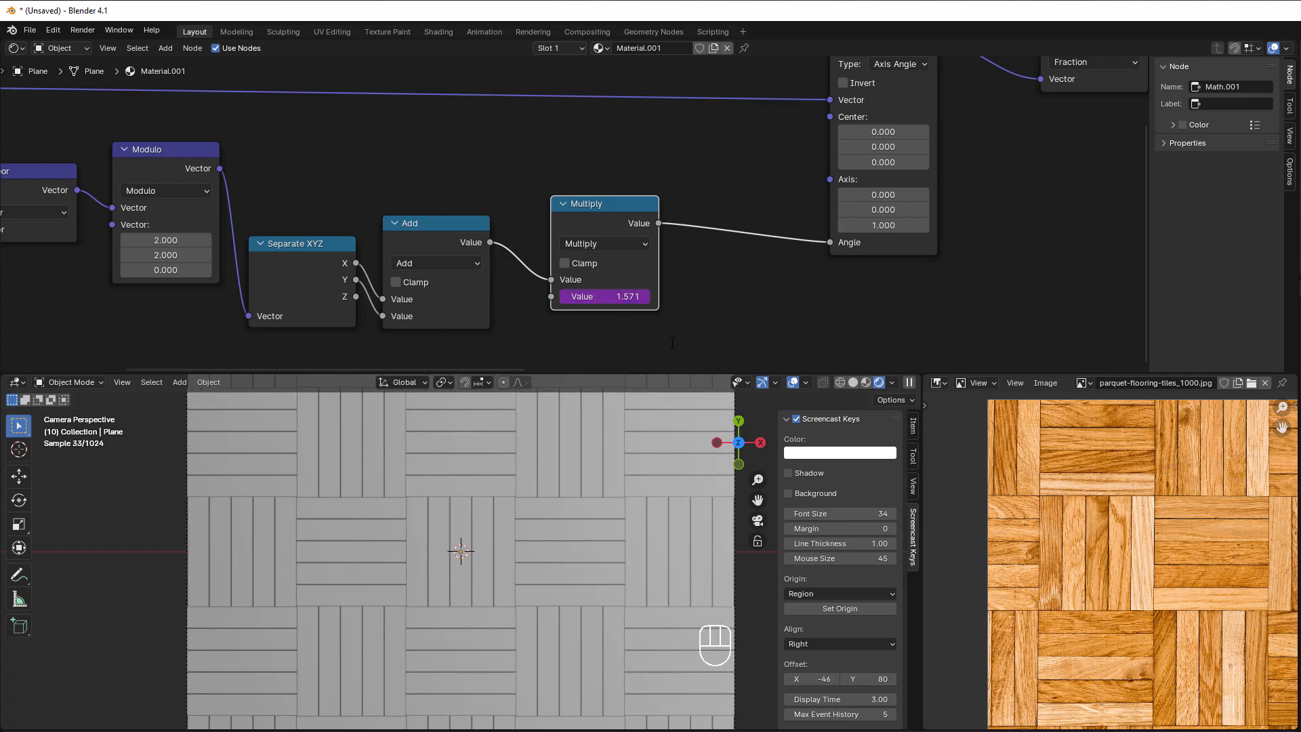
Step: Examine the rendered plank pattern and the node chain, comparing the tile layout with the parquet reference image
scroll(485, 498, down, 3)
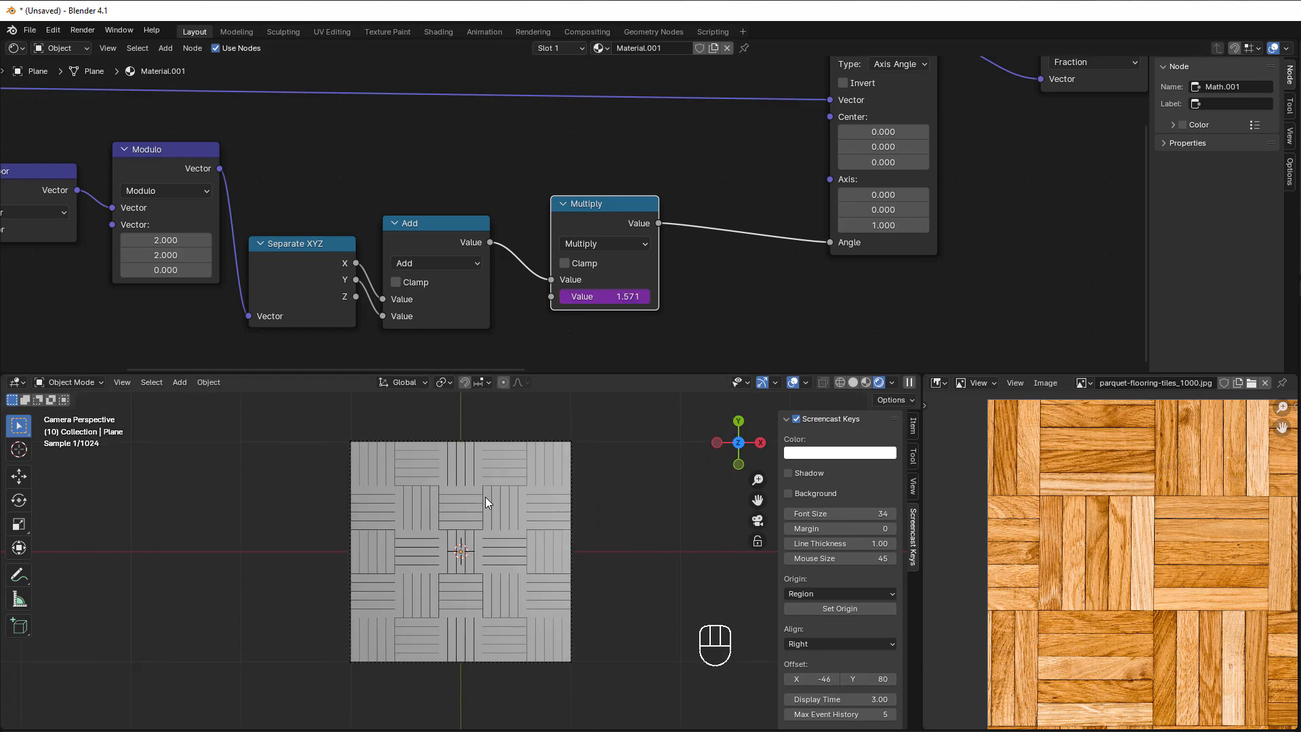
scroll(477, 534, up, 1)
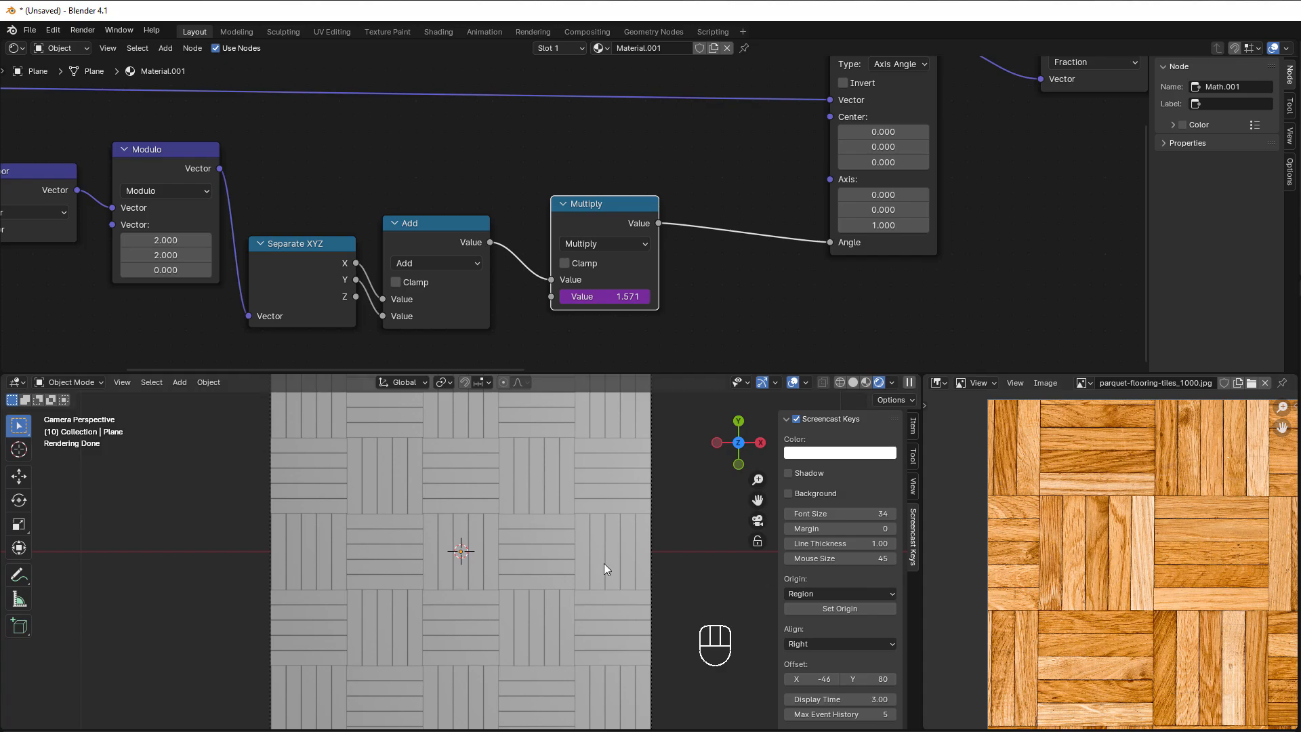
scroll(604, 563, up, 3)
scroll(768, 282, down, 4)
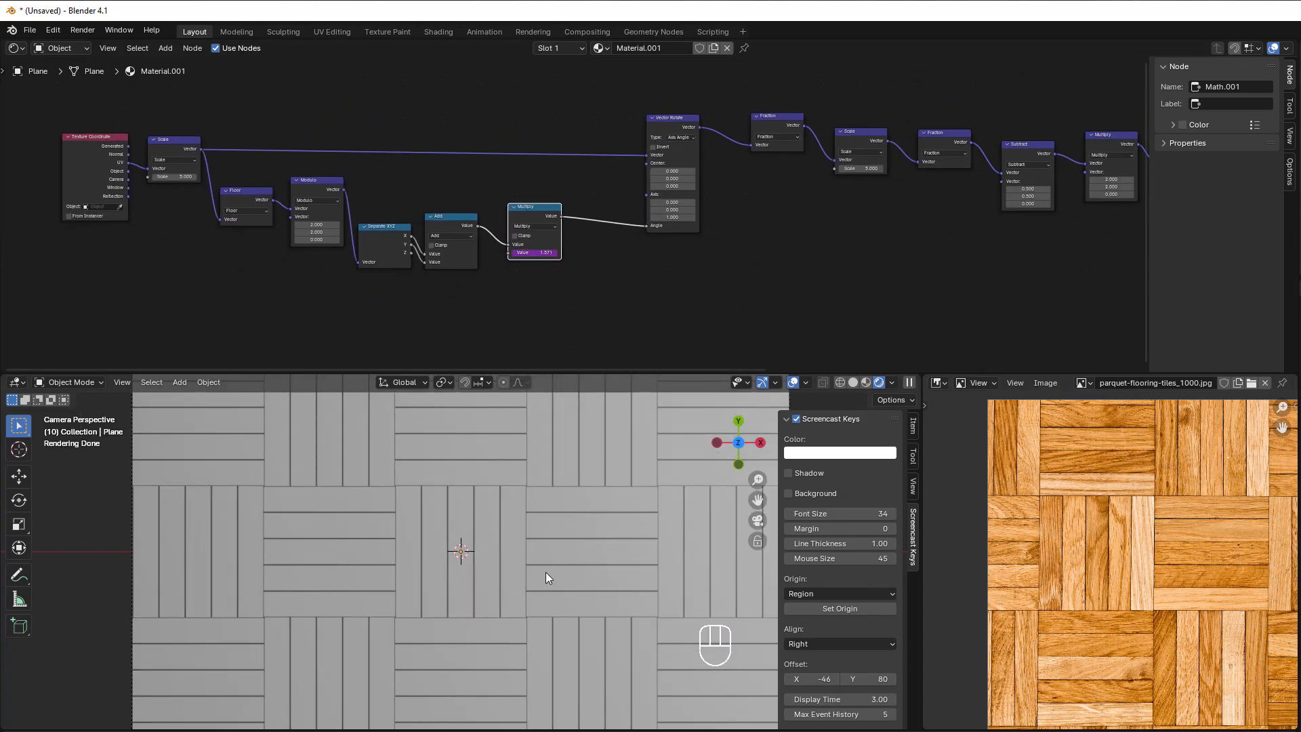
scroll(1088, 586, up, 4)
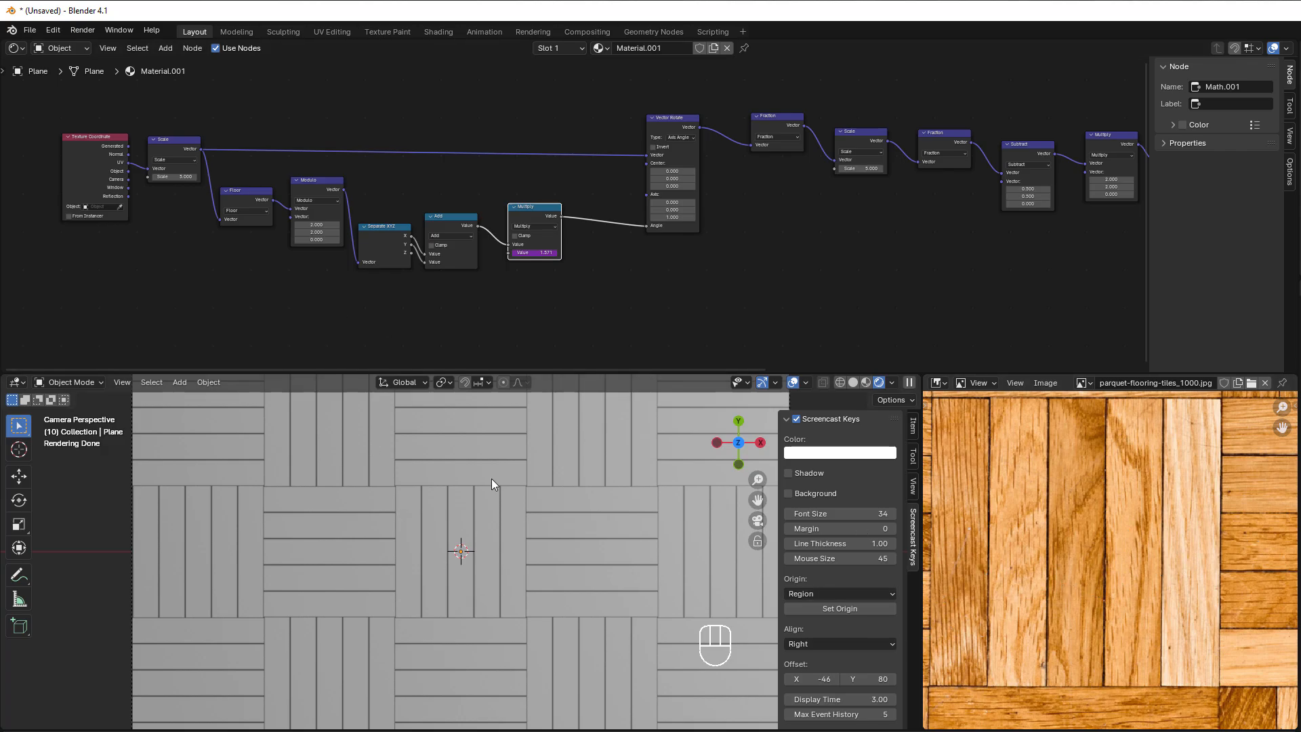
scroll(345, 315, up, 1)
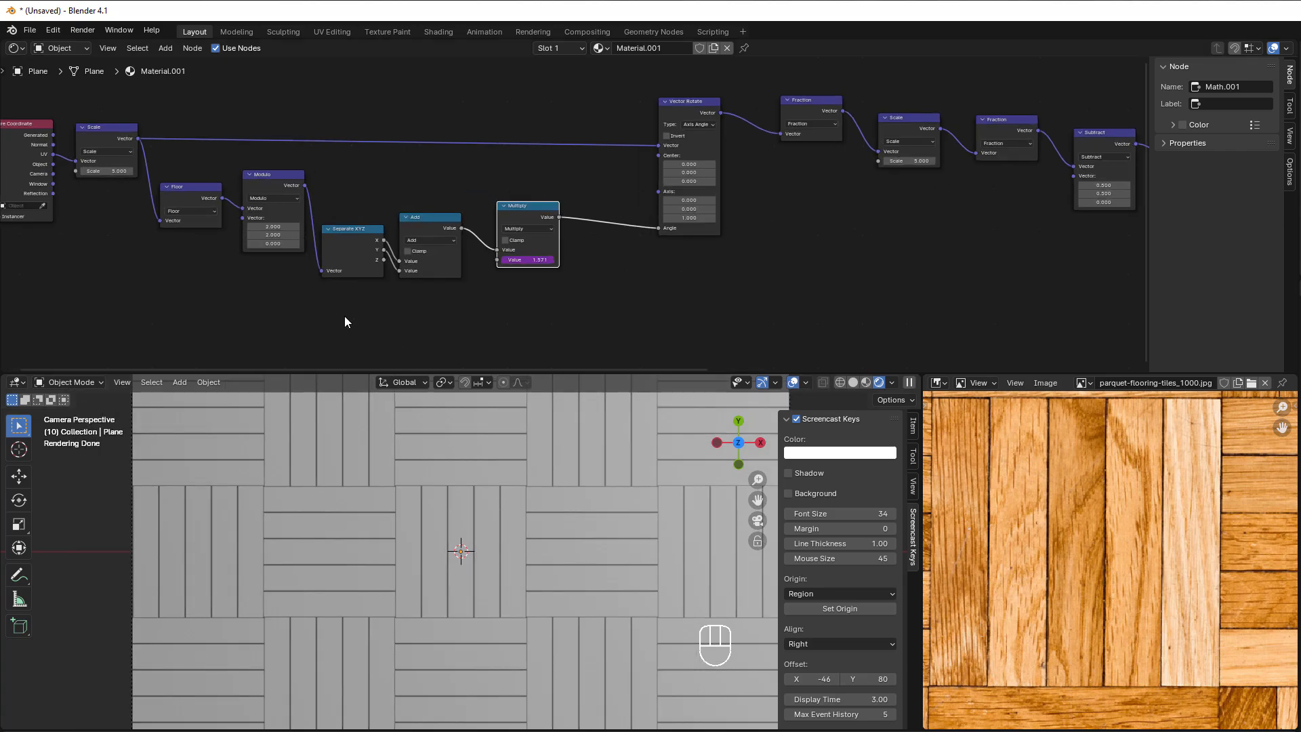
middle_drag(344, 315, 645, 321)
scroll(522, 538, down, 3)
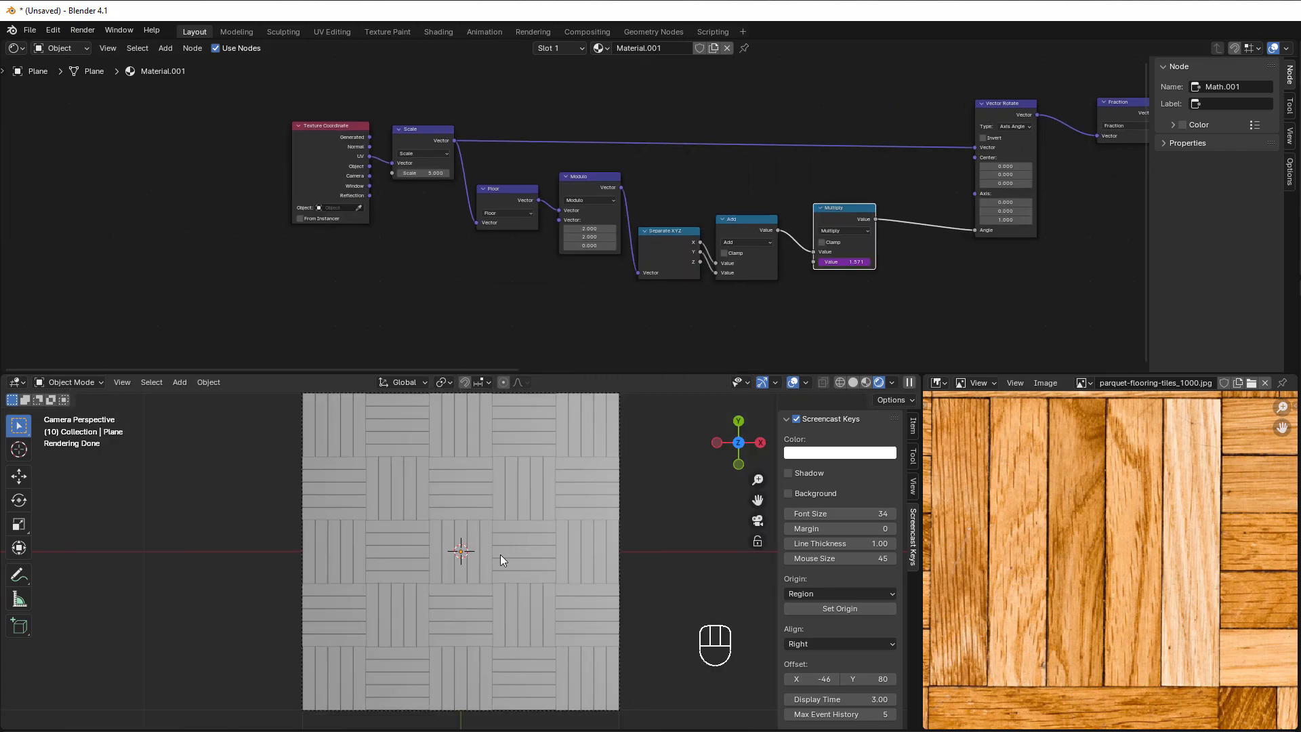
Step: Try a value of 10 on the Scale node after Texture Coordinate and check the tile density on the plane
scroll(477, 233, up, 1)
scroll(477, 233, up, 1)
middle_drag(347, 230, 550, 290)
scroll(550, 290, up, 3)
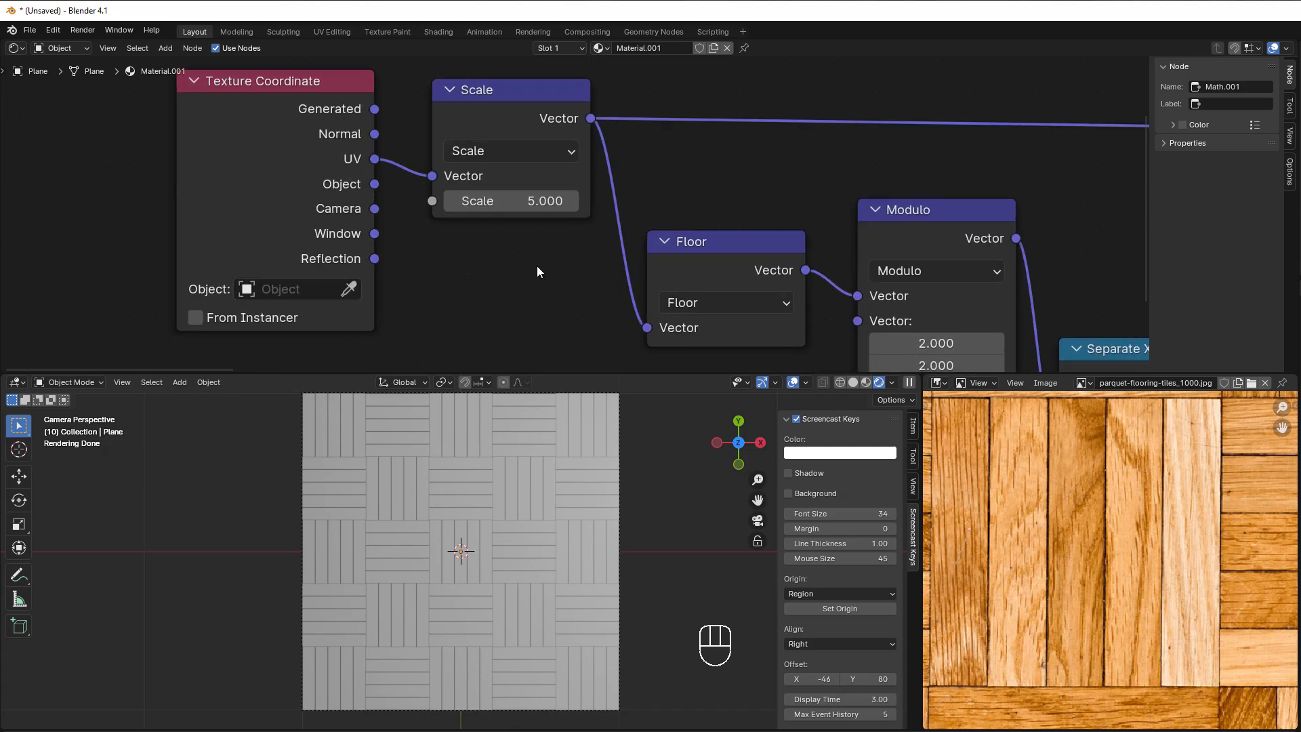
click(525, 202)
key(BackSpace)
text(10)
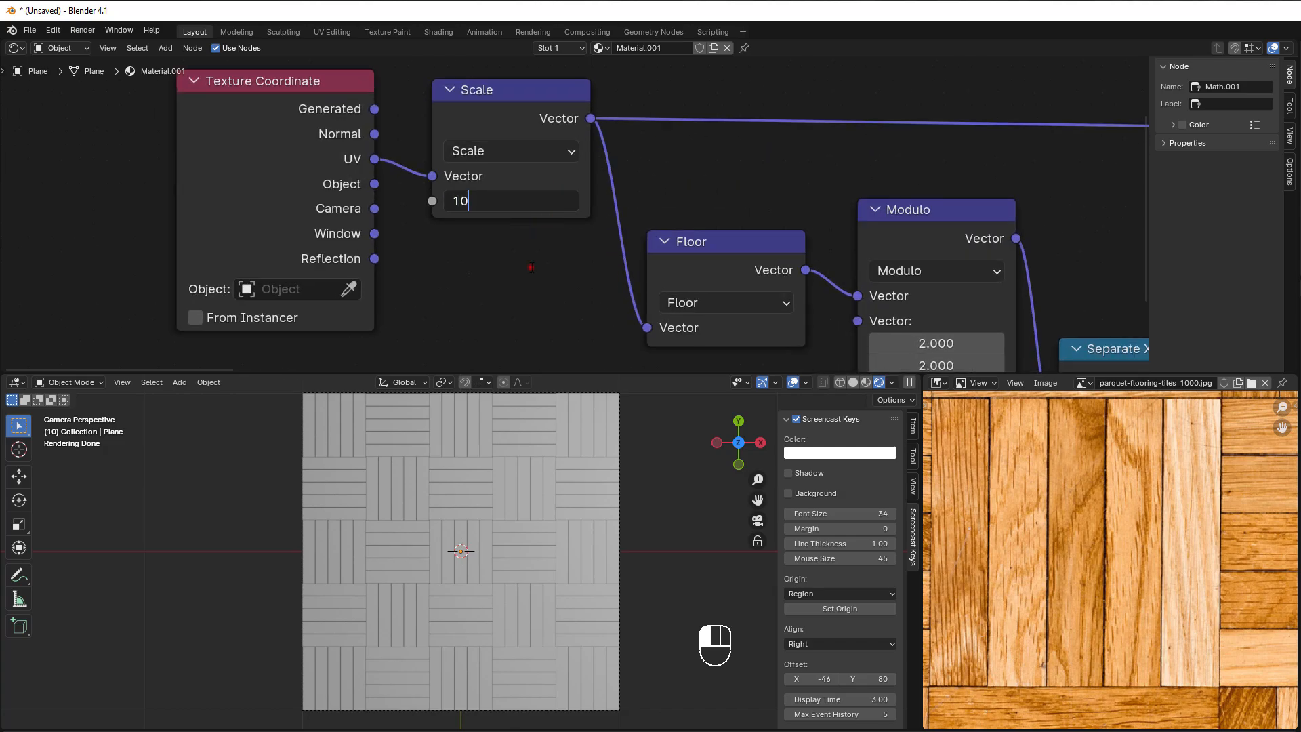
click(531, 267)
scroll(363, 462, up, 5)
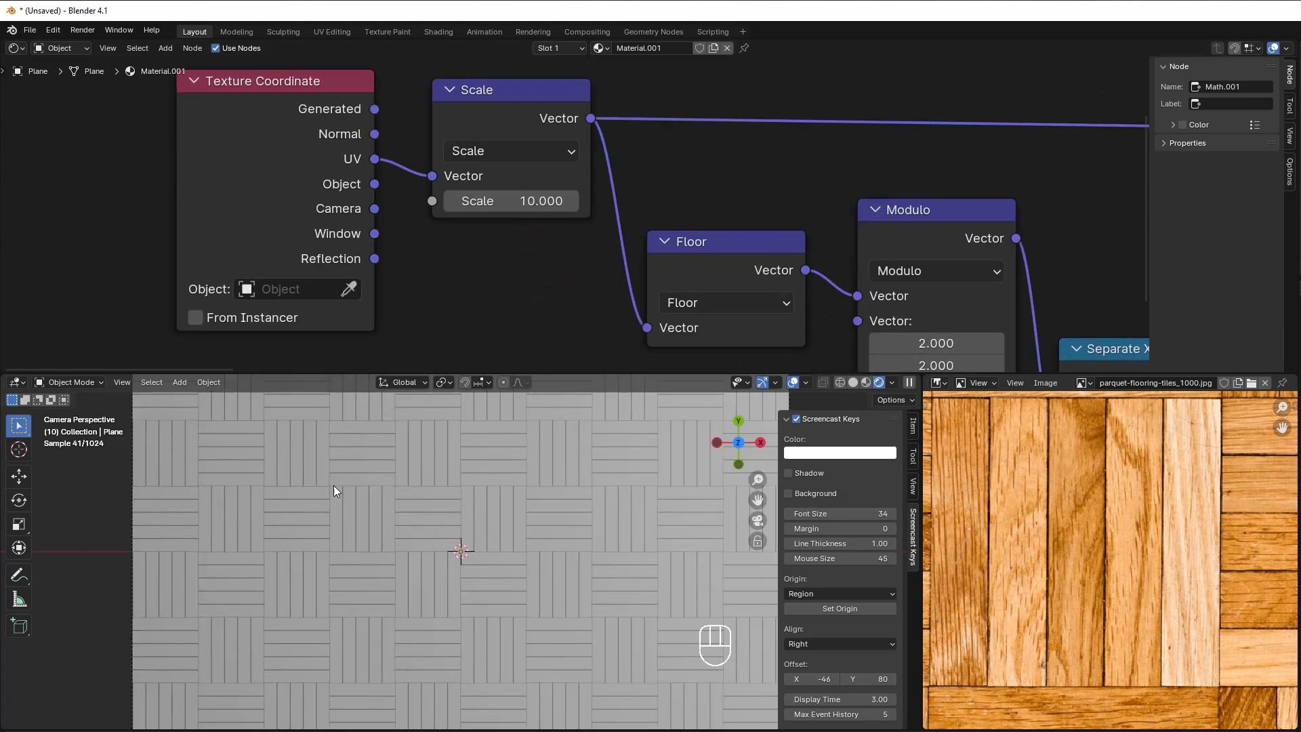
scroll(648, 519, down, 5)
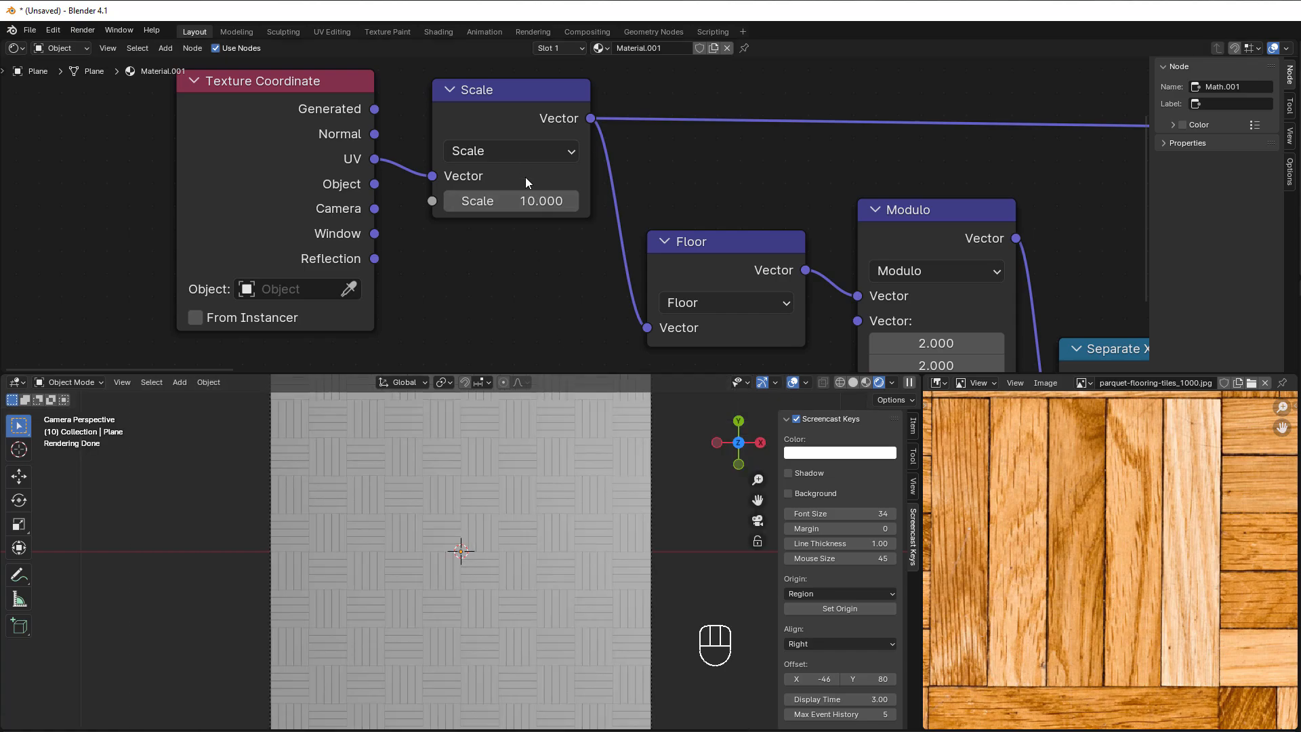
Step: Return the Scale node after Texture Coordinate to a value of 5
click(535, 201)
text(5)
click(530, 252)
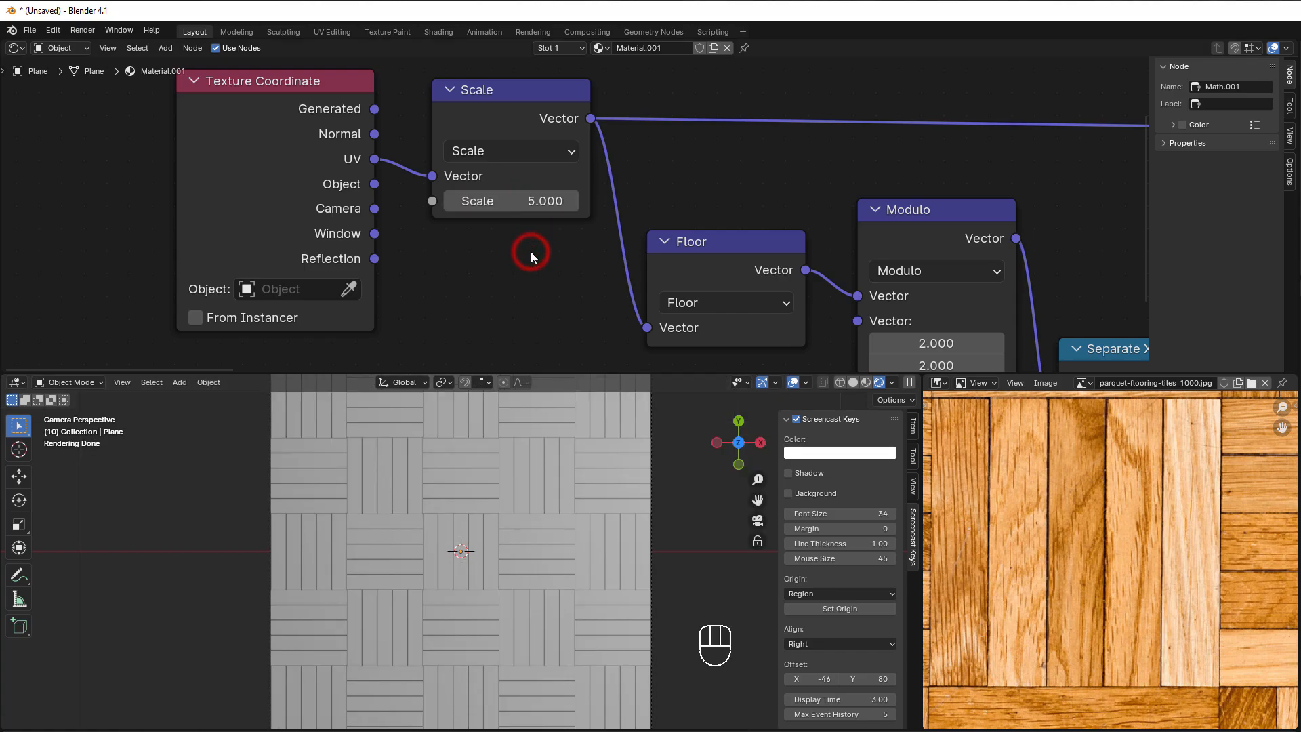
Step: Set the Scale node between the two Fraction nodes to 4 to change the number of planks per tile
scroll(530, 257, down, 2)
scroll(542, 483, up, 3)
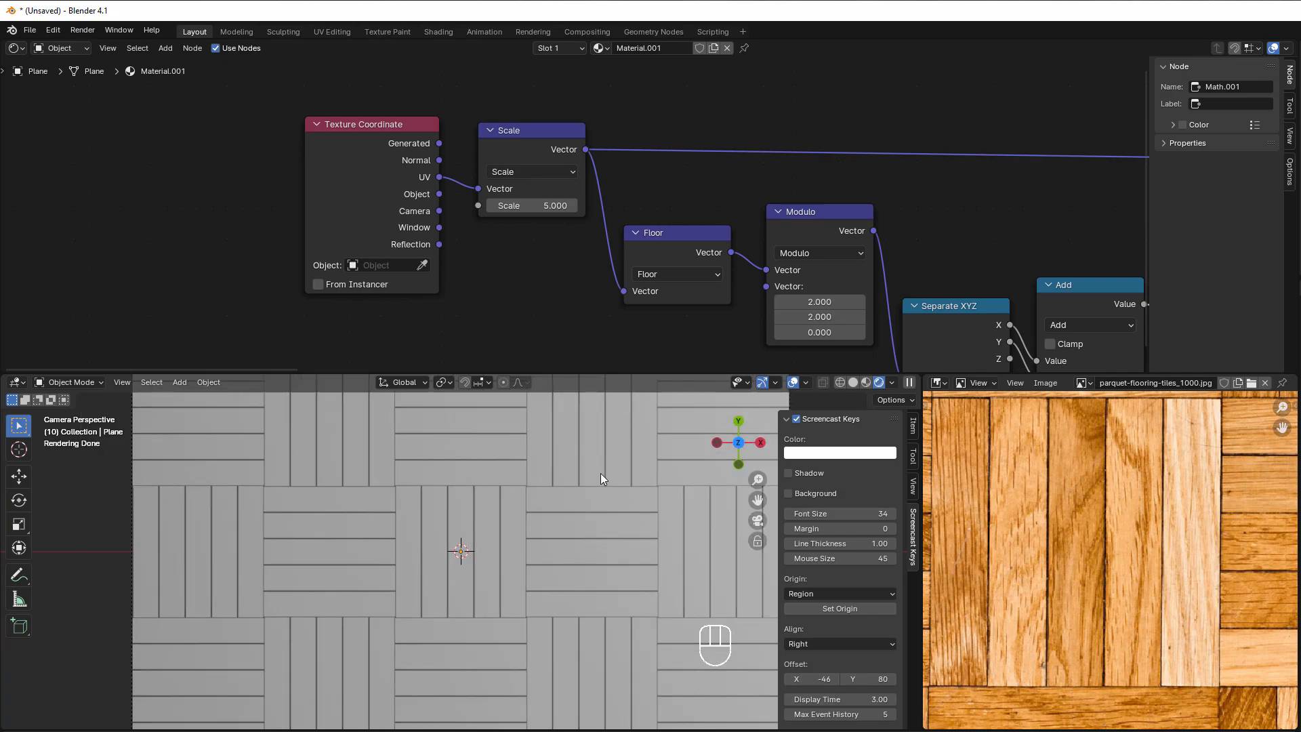
scroll(881, 308, down, 5)
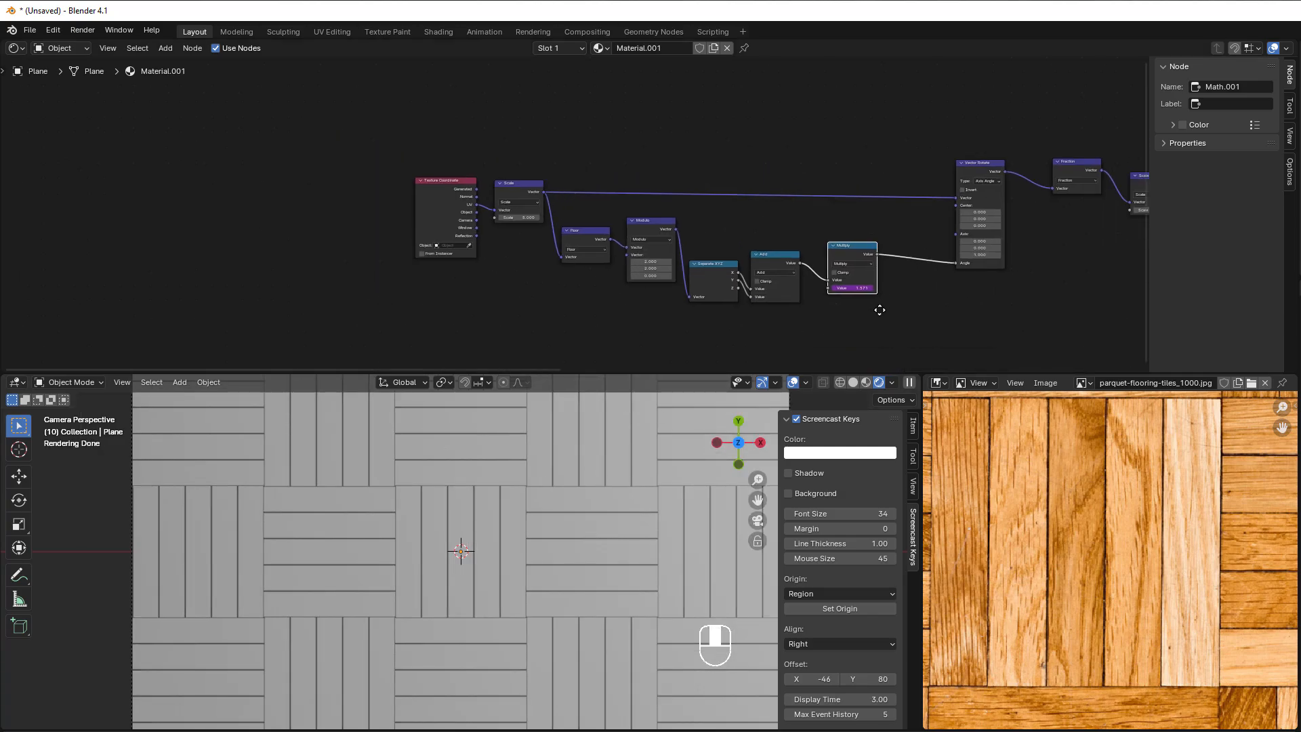
scroll(551, 256, up, 2)
scroll(551, 256, up, 4)
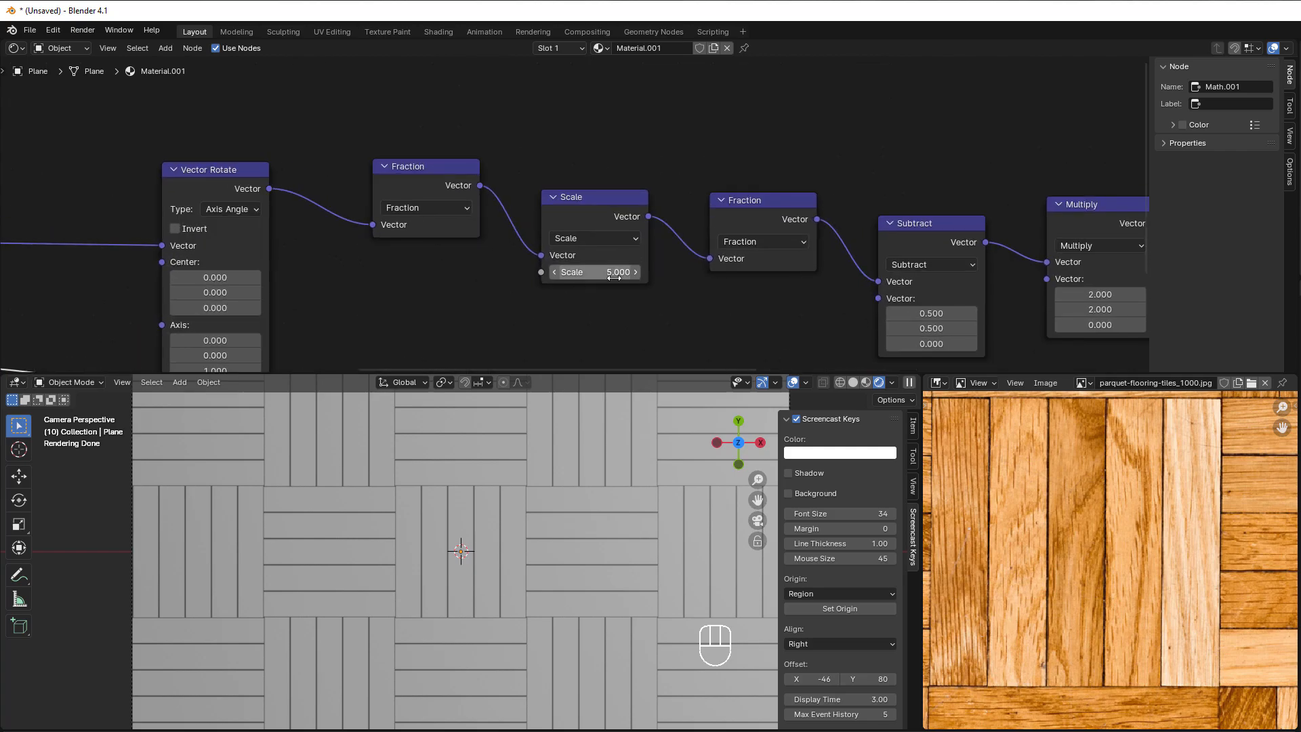
click(611, 275)
text(4)
click(615, 295)
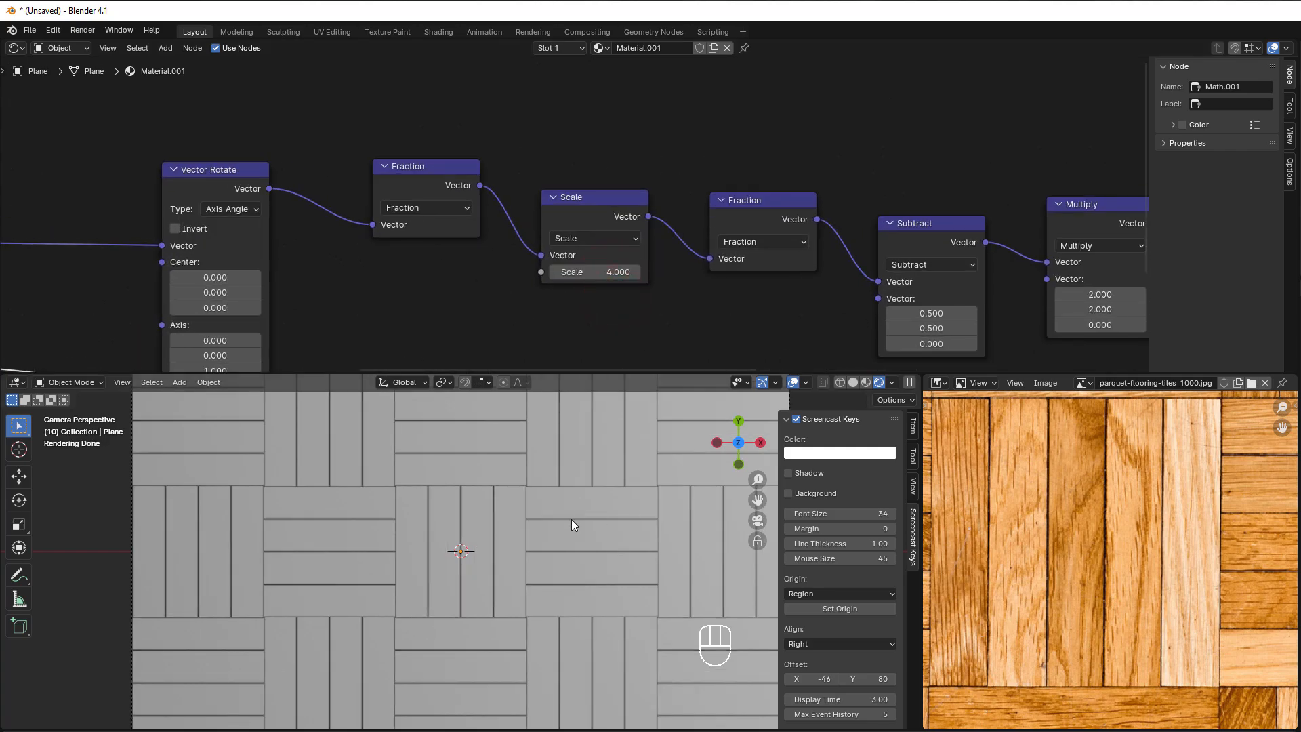
Step: Set the Scale node between the two Fraction nodes to 5 to get five planks per tile
click(611, 272)
text(5)
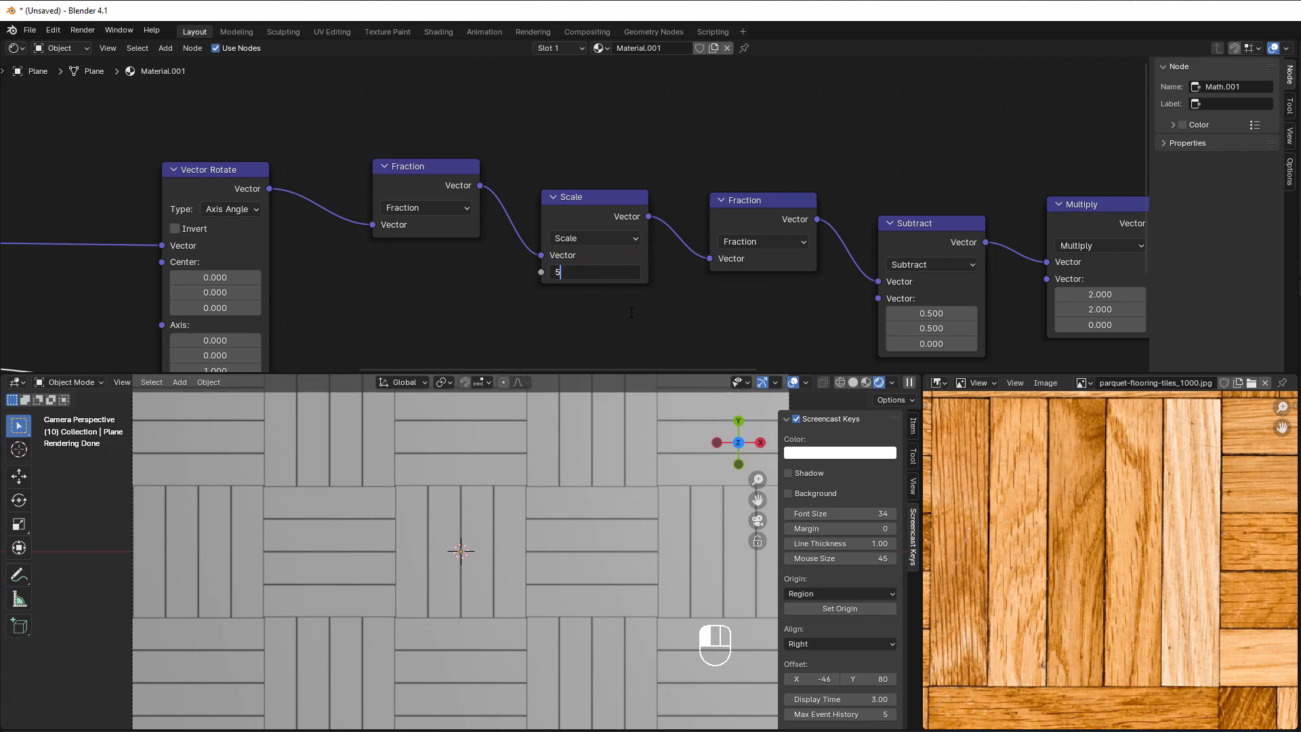
click(627, 296)
Step: Add a Vector Math Floor node fed by the Scale node between the two Fraction nodes, placed below the second Fraction
scroll(626, 295, down, 4)
scroll(626, 296, down, 1)
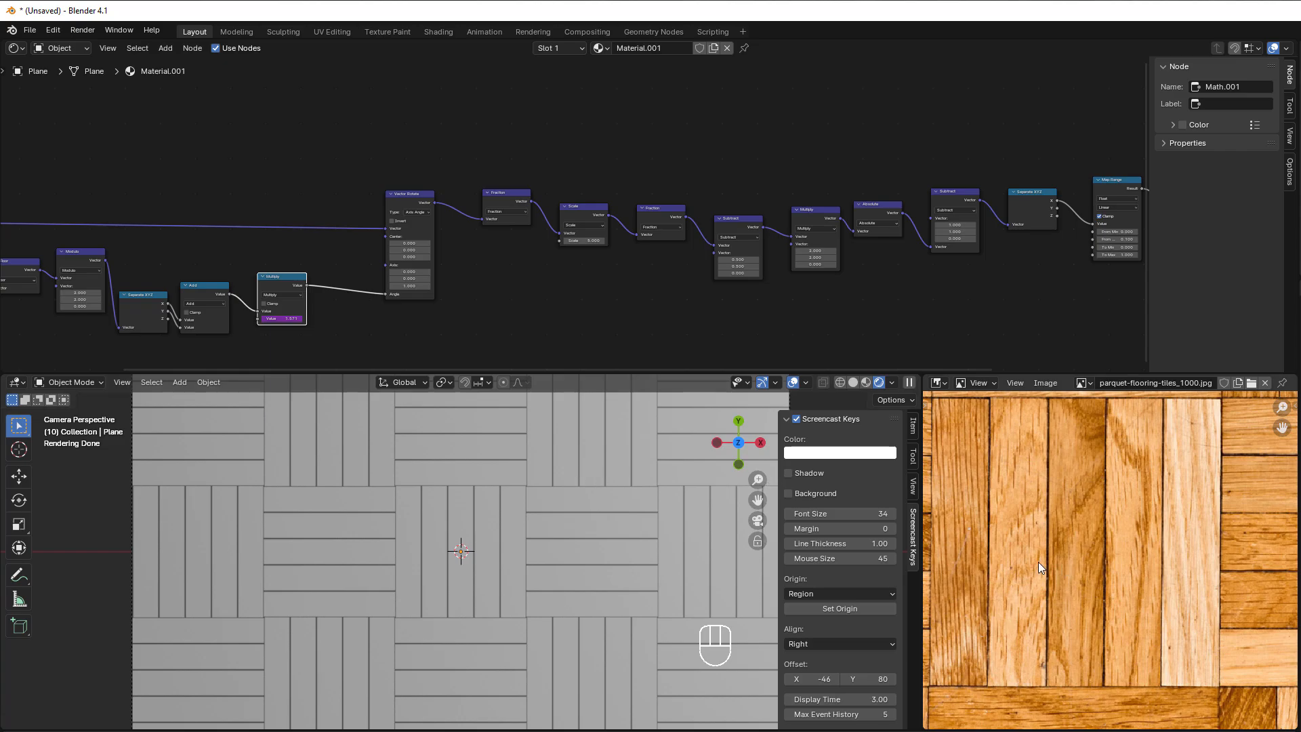
scroll(645, 292, up, 1)
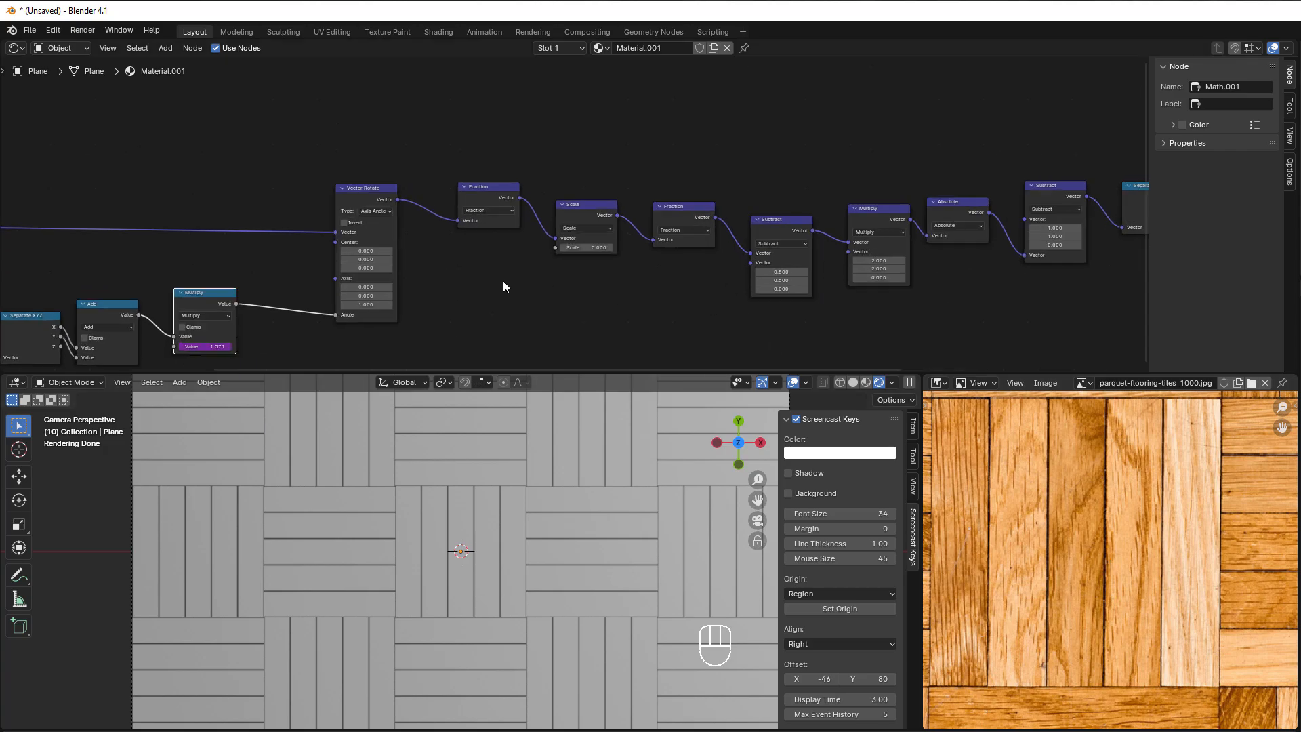
middle_drag(503, 280, 522, 255)
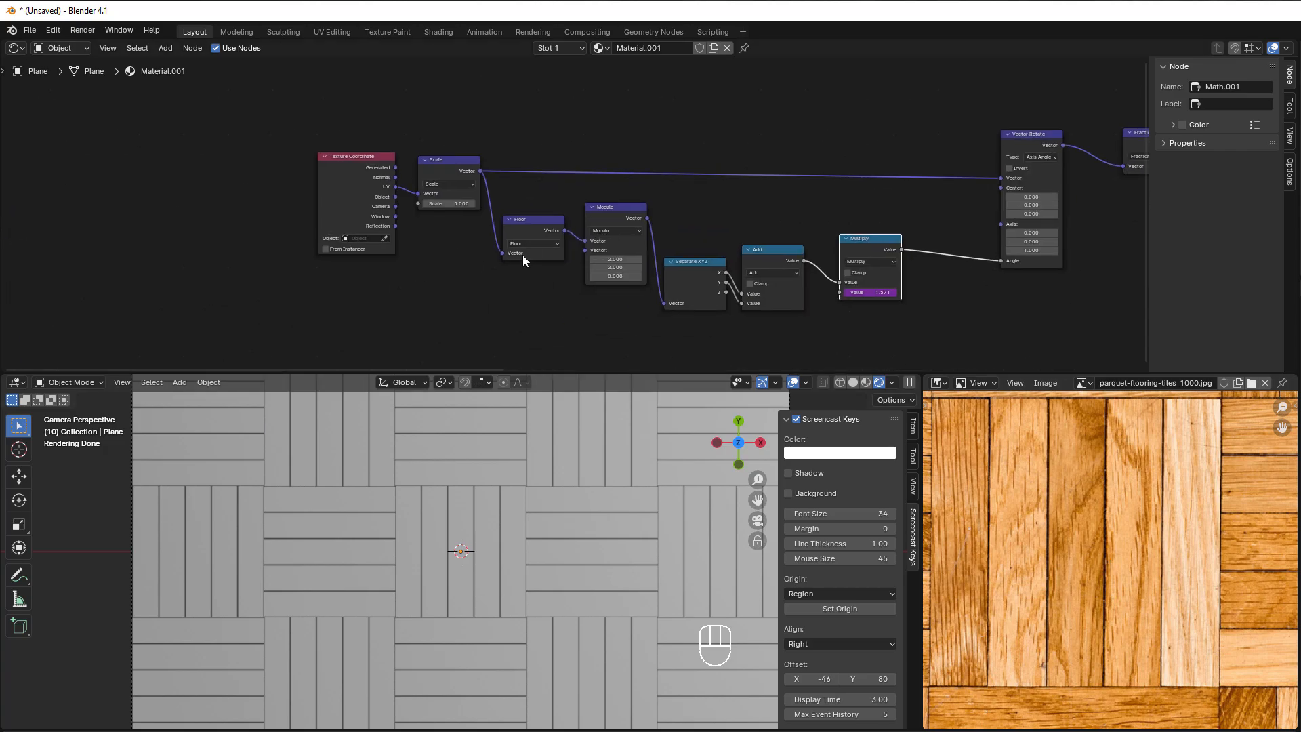
scroll(522, 255, up, 1)
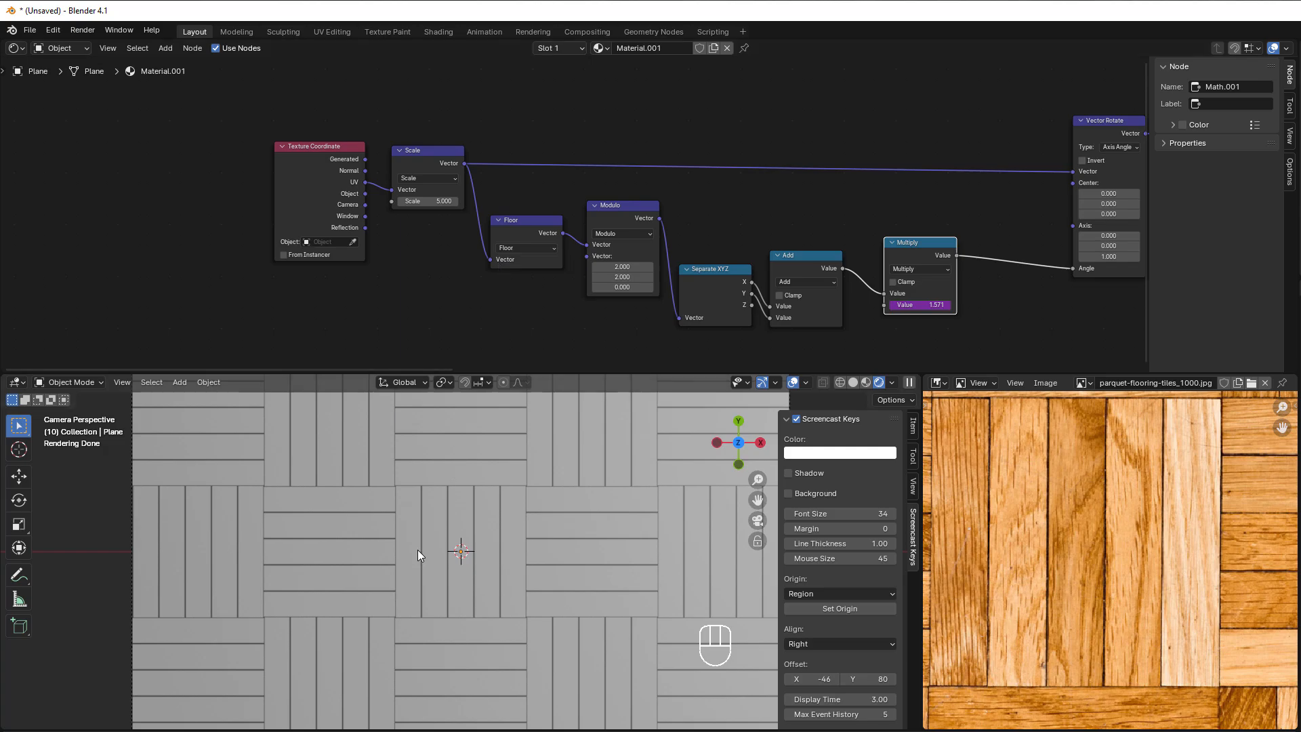
middle_drag(1043, 314, 298, 364)
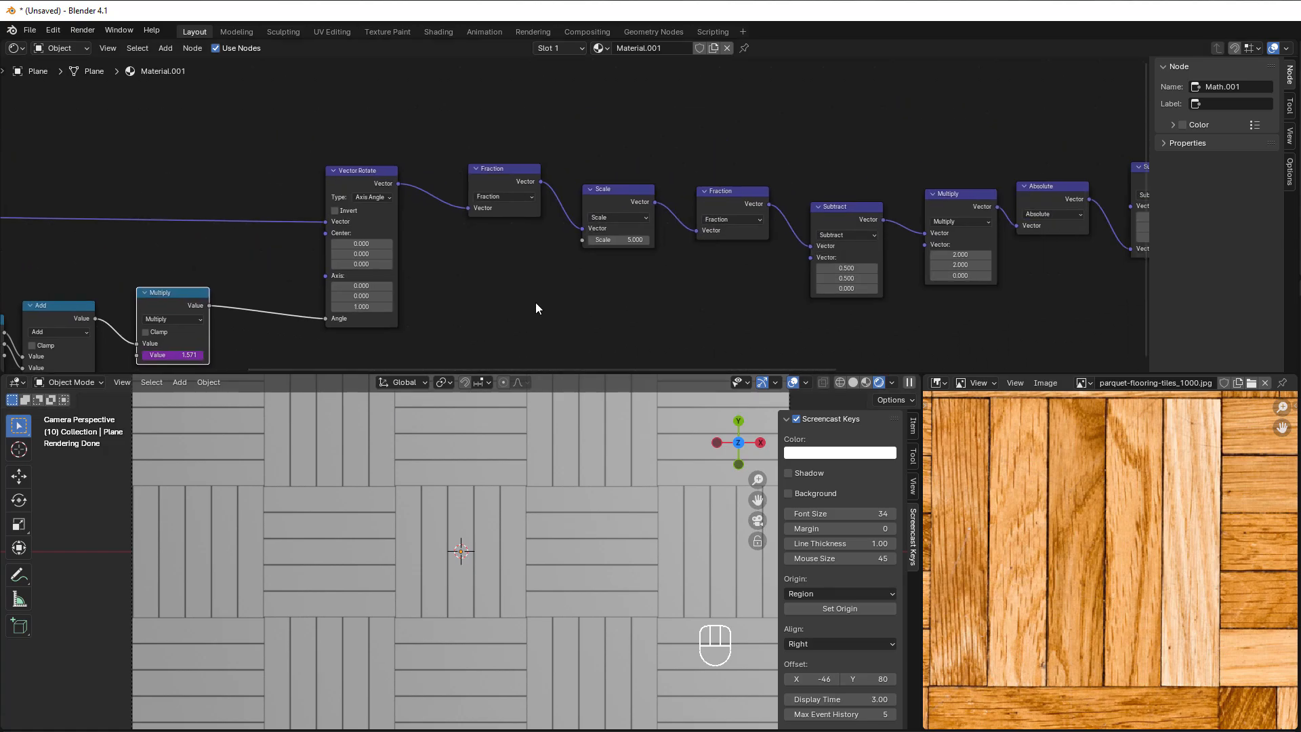
middle_drag(683, 284, 547, 215)
scroll(424, 278, up, 5)
drag(454, 120, 500, 260)
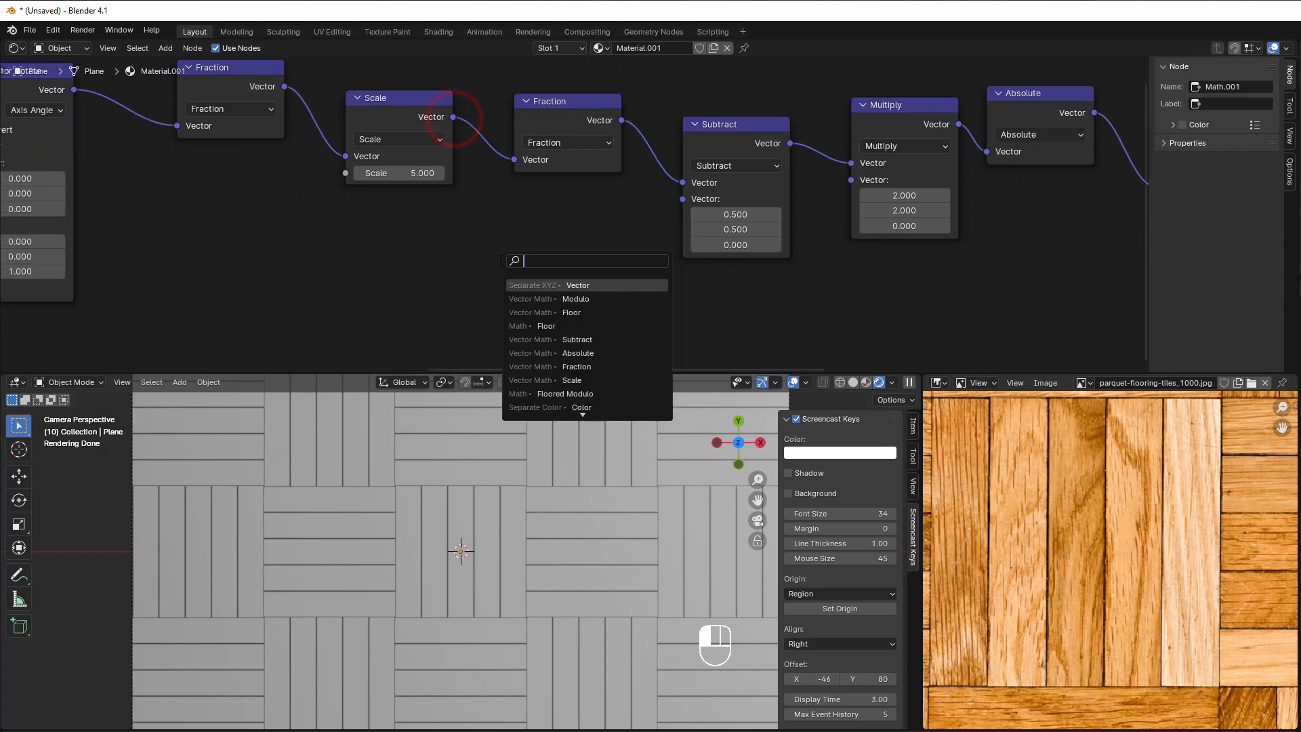
text(floor)
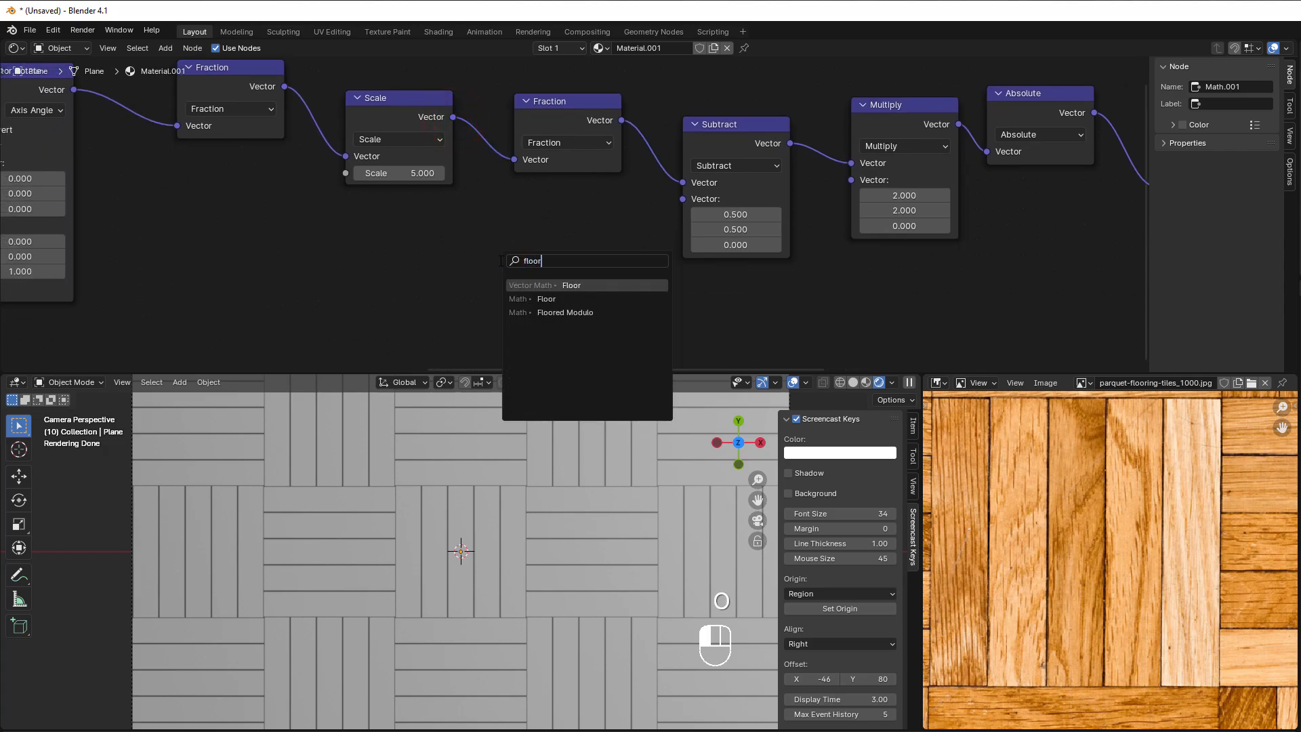
click(571, 284)
scroll(630, 318, down, 2)
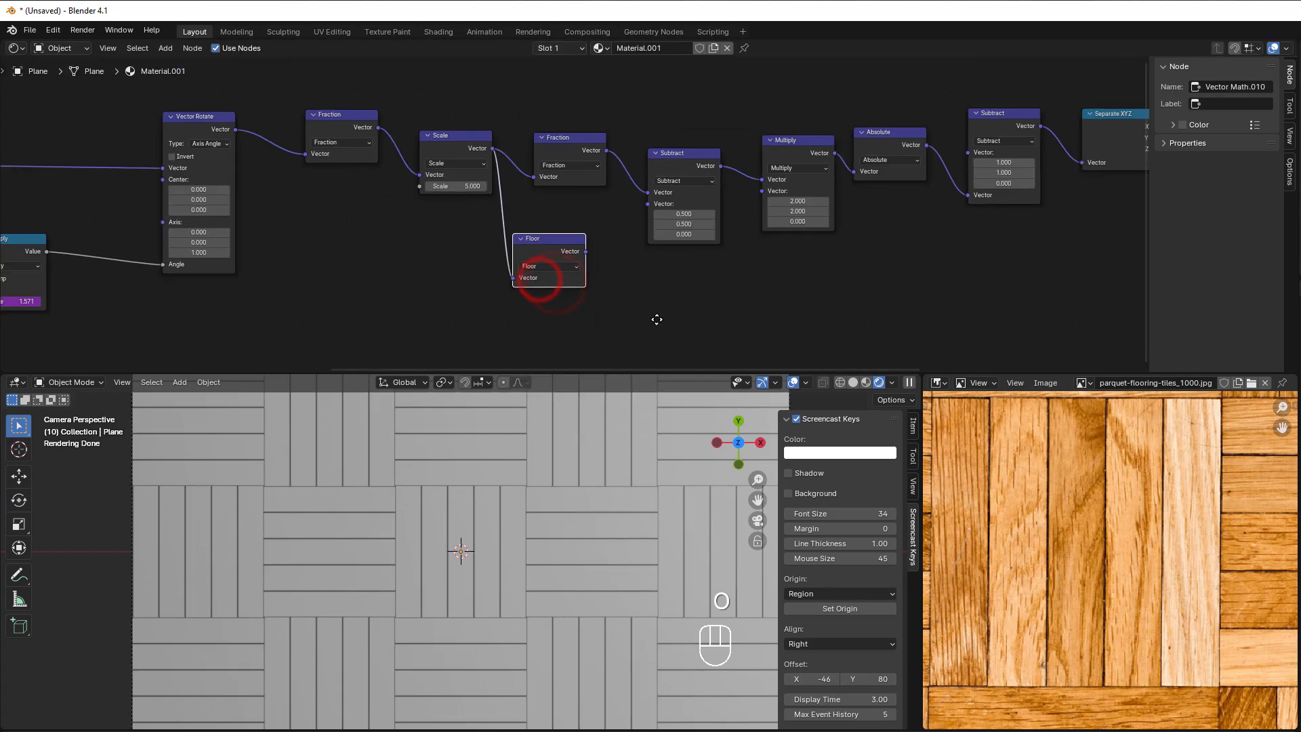
Step: Add a Separate XYZ node fed by the Vector output of the new Floor node
middle_drag(656, 320, 513, 338)
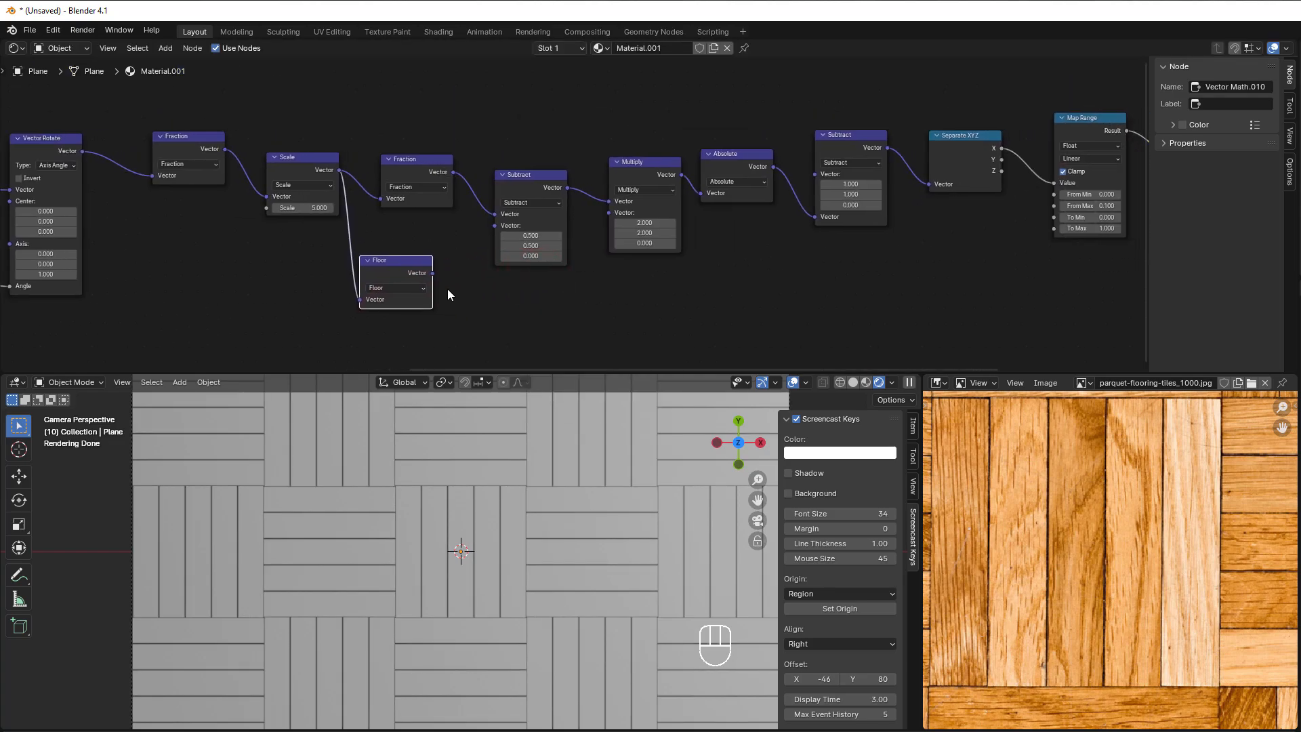
drag(431, 272, 491, 308)
text(separ)
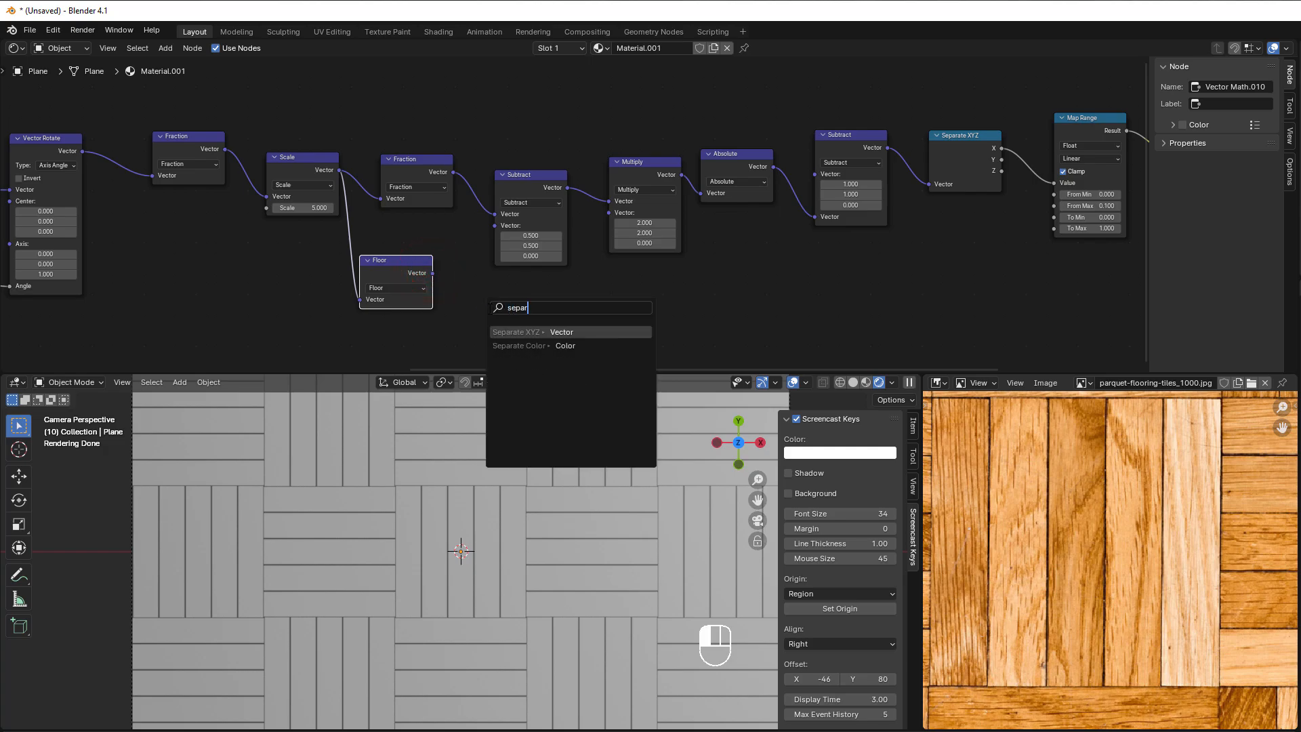
click(539, 332)
click(537, 327)
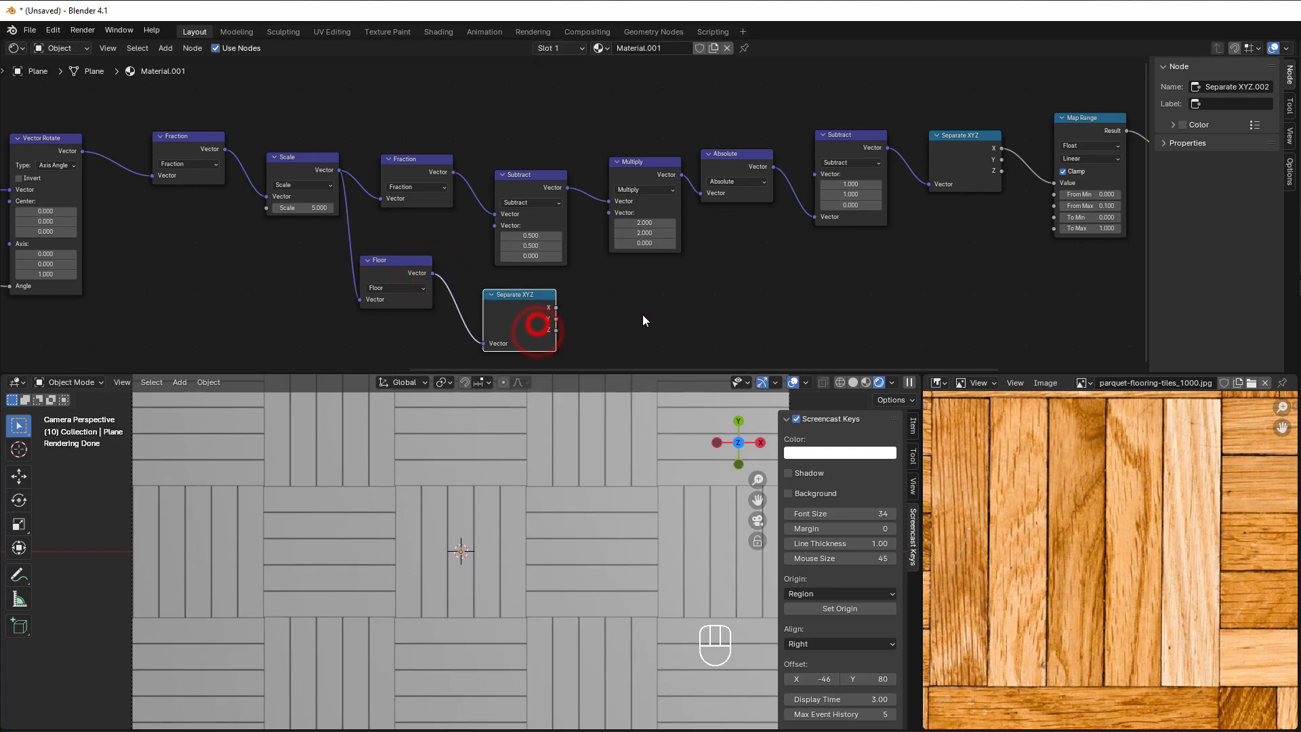
Step: Preview the new Separate XYZ's X output as the Principled BSDF Base Color, and restore the Map Range Result connection
scroll(524, 327, up, 1)
middle_drag(641, 316, 350, 291)
scroll(349, 292, up, 1)
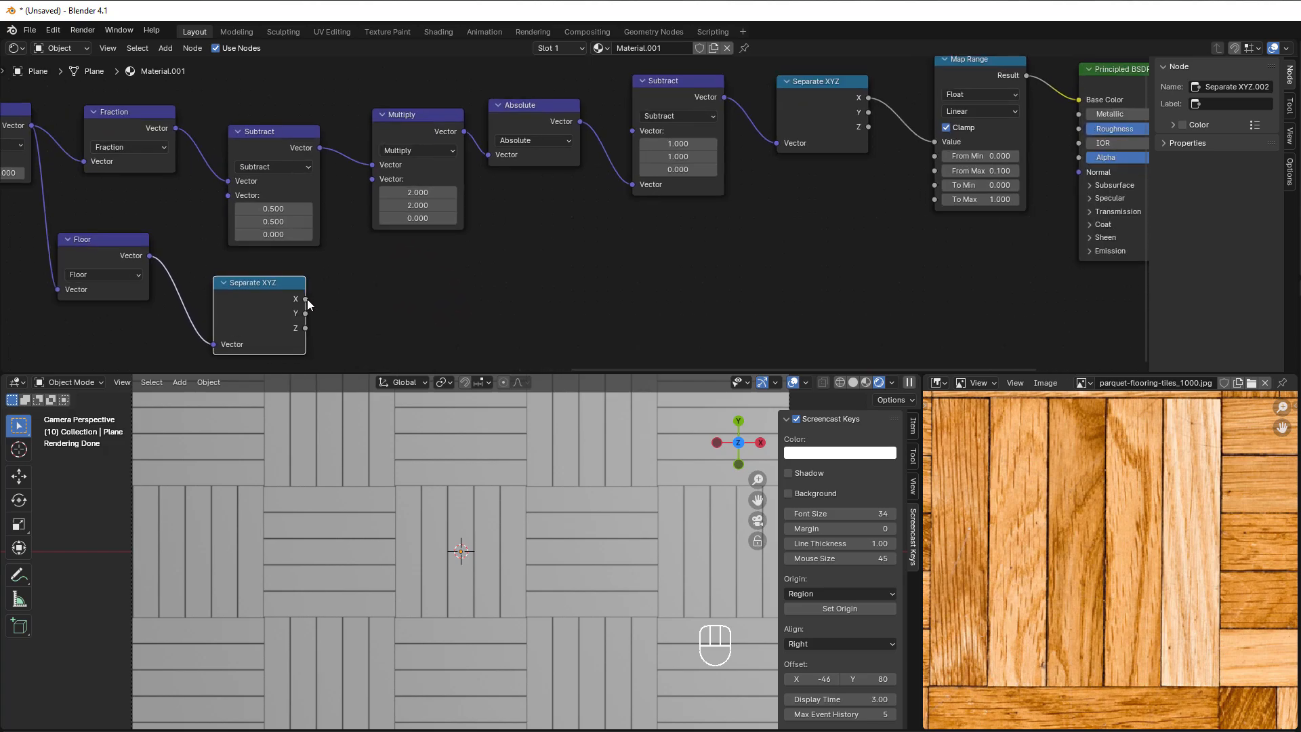
drag(305, 298, 1078, 99)
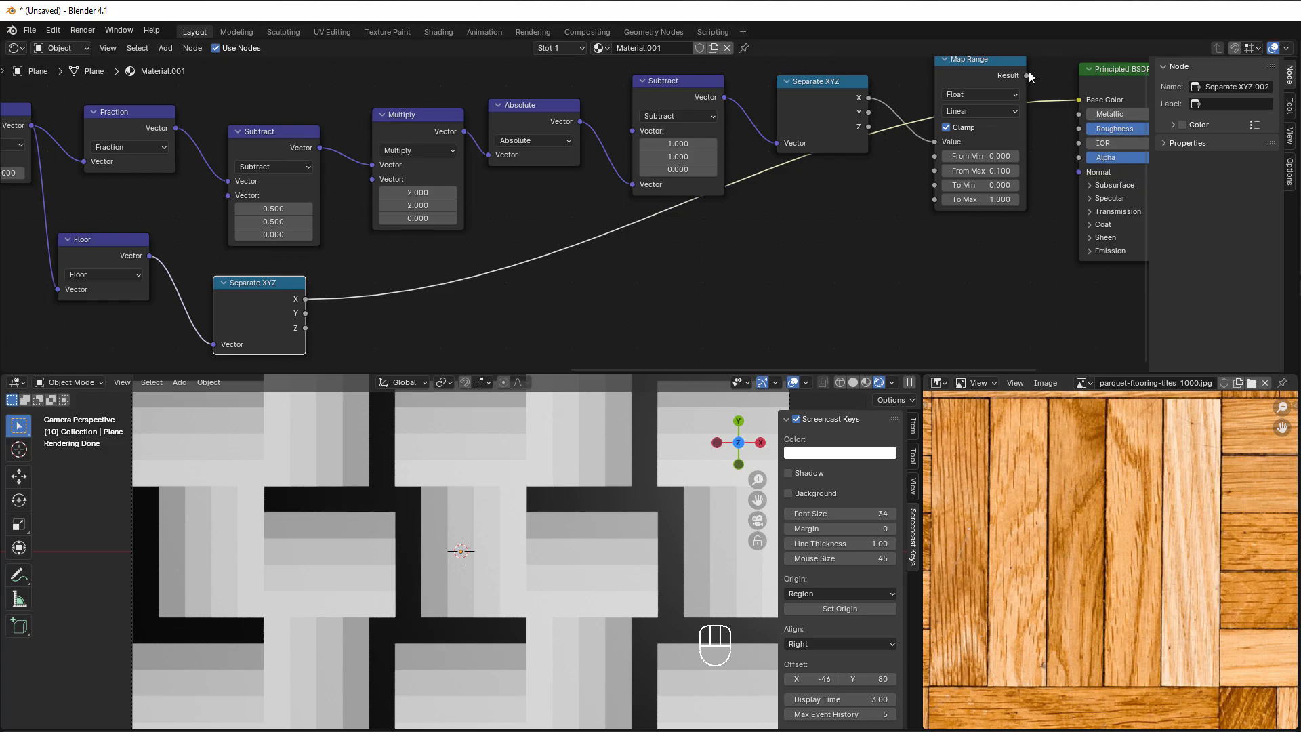
drag(1028, 75, 1079, 99)
Step: Add a White Noise Texture node beside the new Separate XYZ node below the main chain
scroll(501, 305, down, 1)
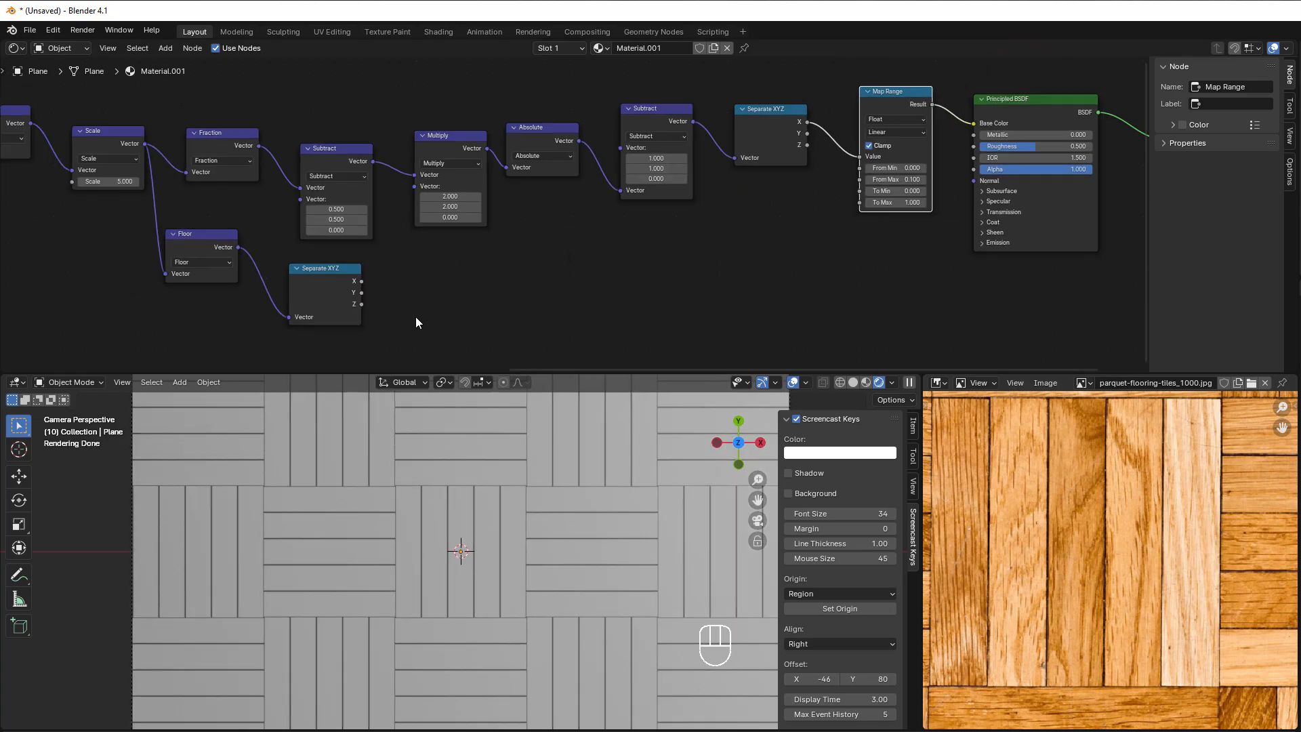
middle_drag(416, 317, 747, 295)
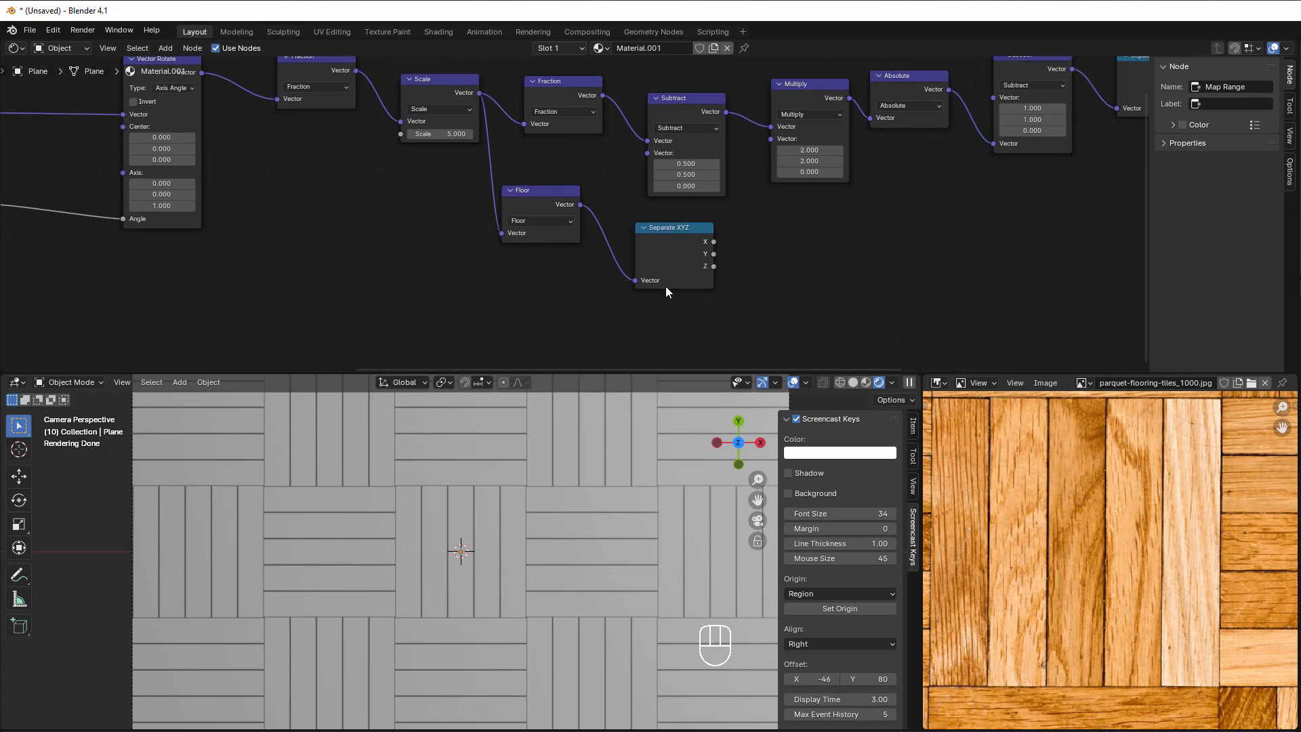
middle_drag(665, 285, 516, 292)
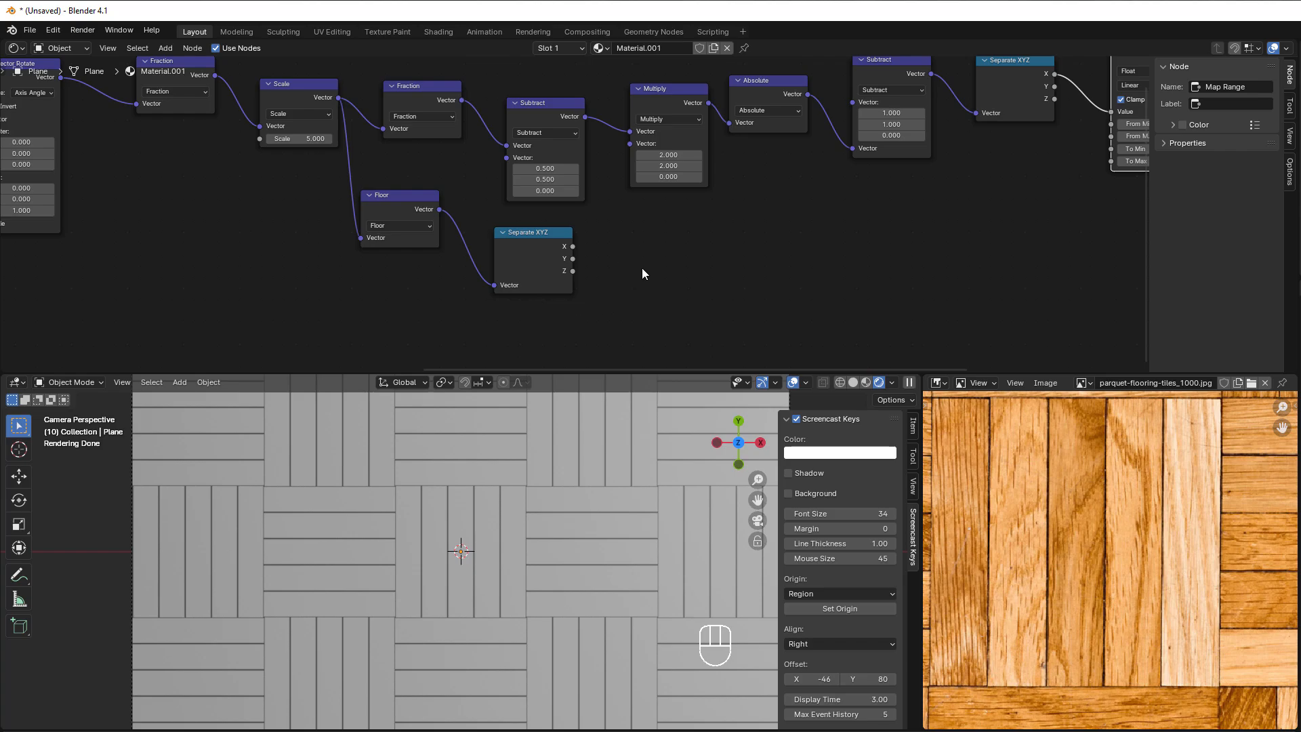
key(shift+a)
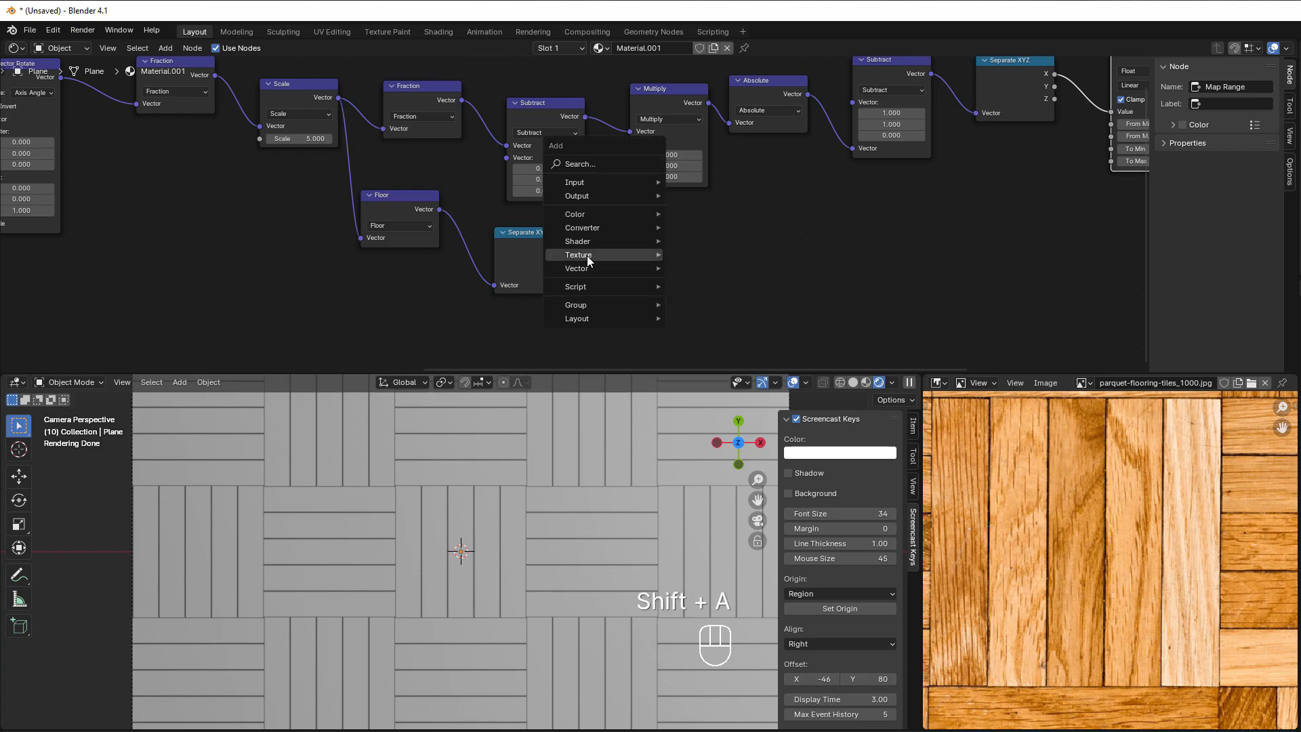
mouse_move(588, 258)
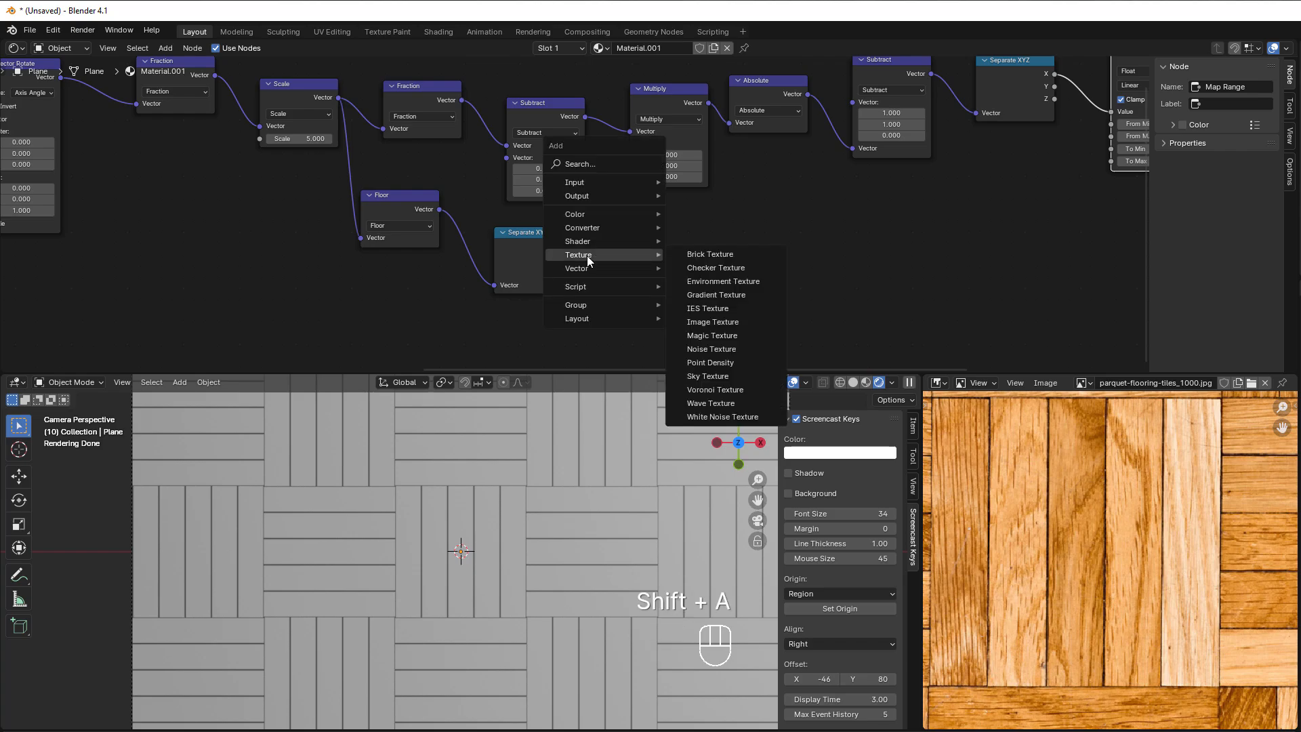
click(727, 421)
click(629, 242)
scroll(601, 276, up, 2)
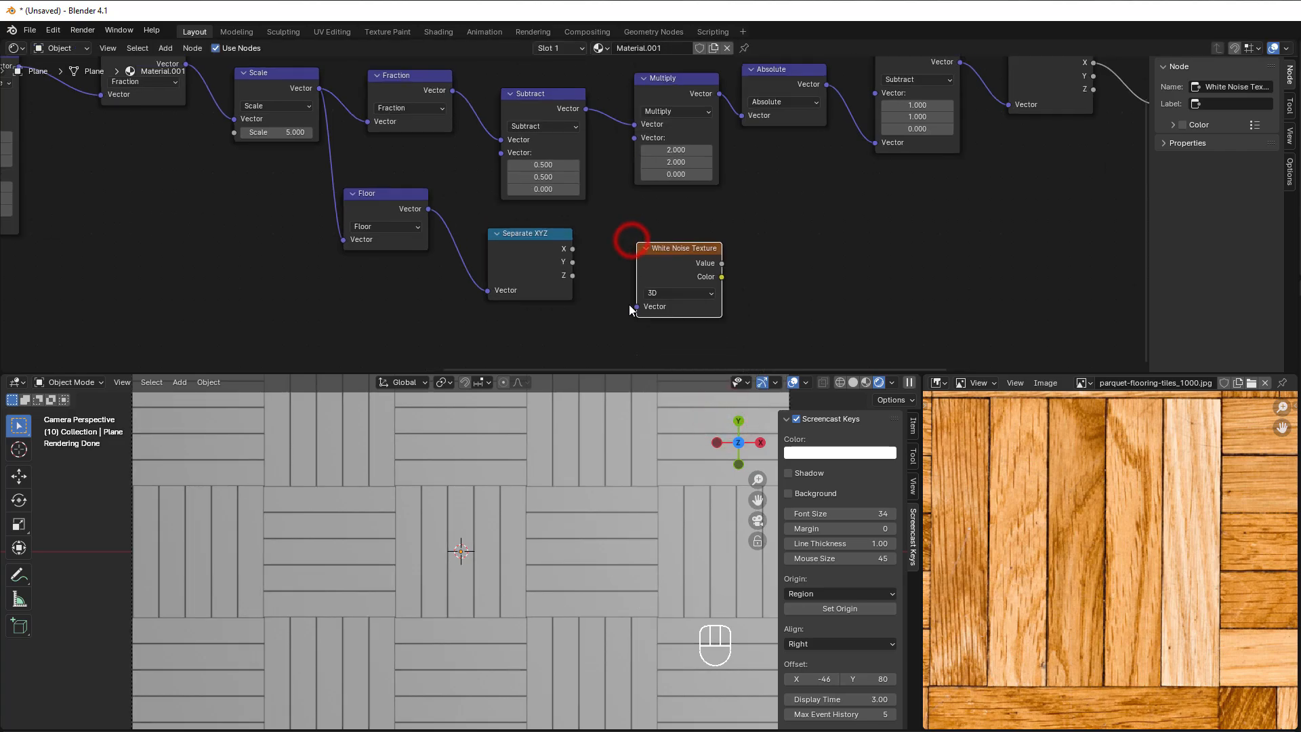
middle_drag(601, 277, 618, 276)
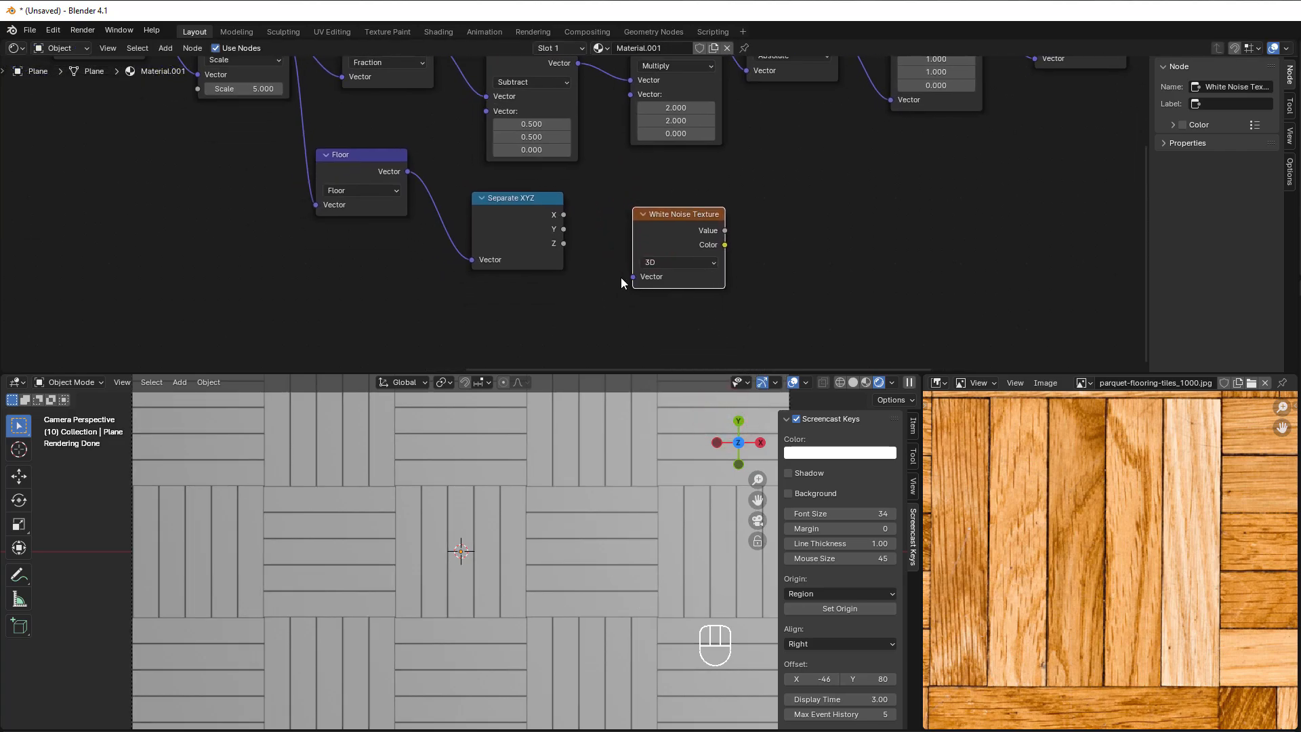
Step: Switch the White Noise Texture to 1D and connect the adjusted Separate XYZ's X output to its W input
drag(502, 217, 512, 254)
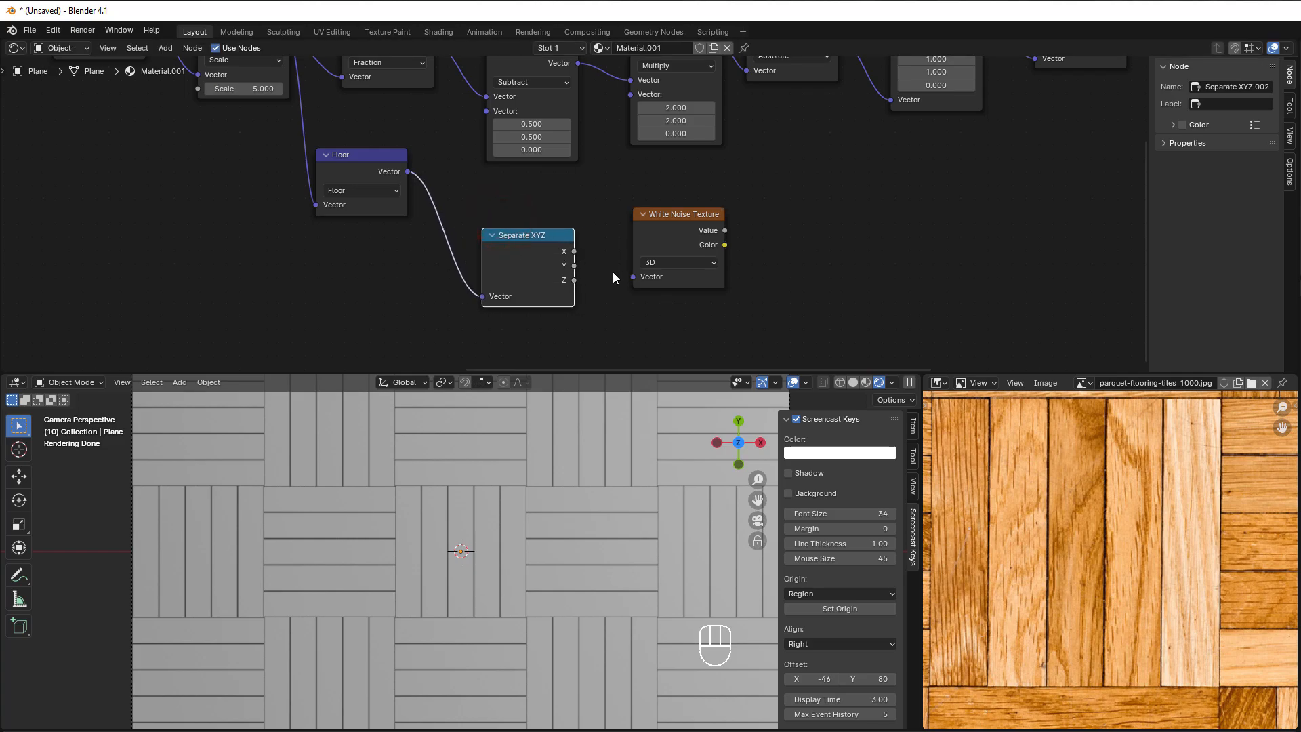
click(663, 262)
click(667, 294)
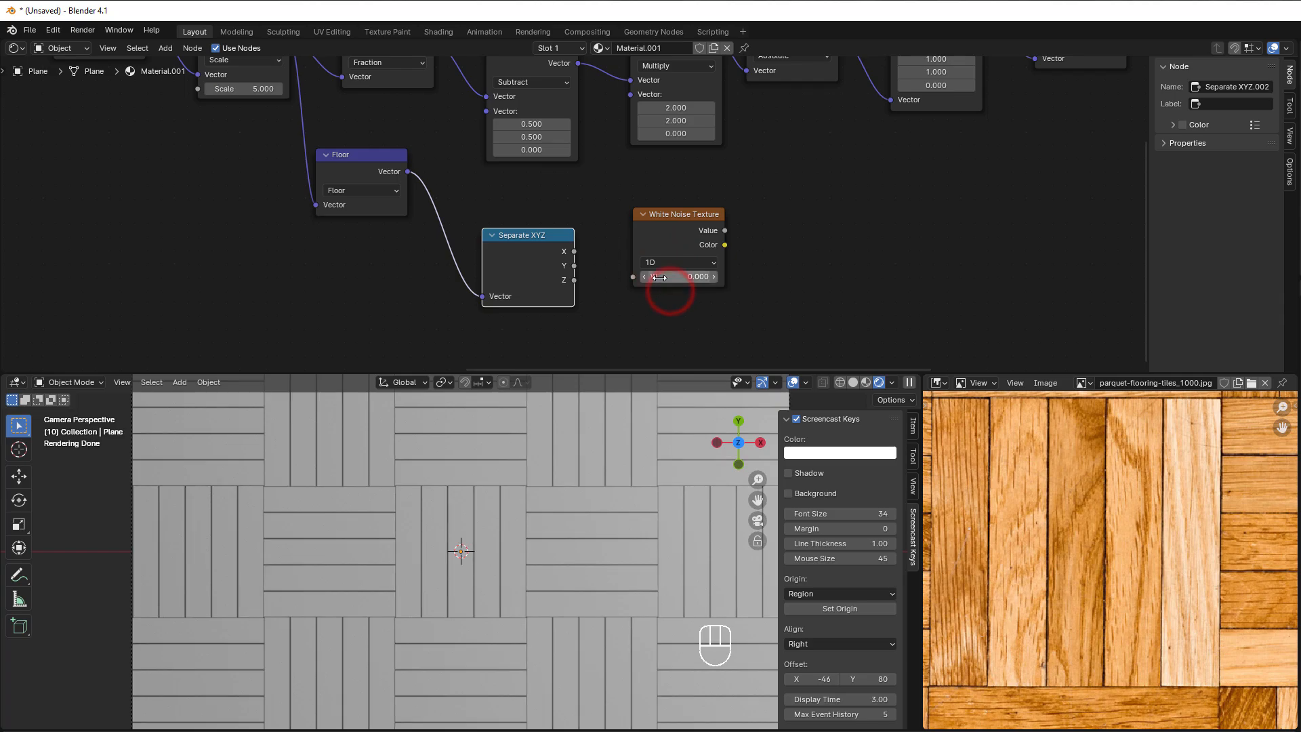
drag(574, 251, 632, 276)
Step: Connect the White Noise Texture's Value output to the Material Output Surface and inspect the random plank shades across the plane
scroll(733, 286, down, 5)
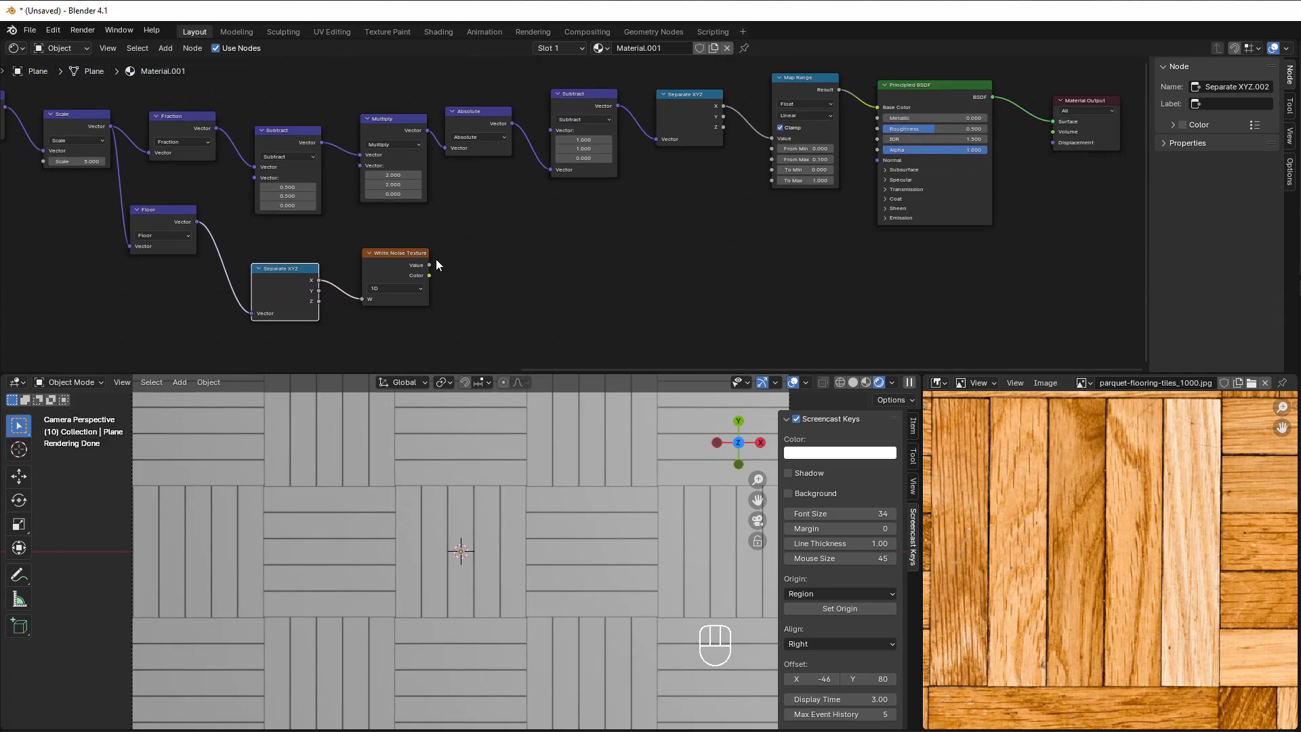
mouse_move(428, 264)
mouse_down()
mouse_move(784, 131)
mouse_move(1056, 122)
mouse_up()
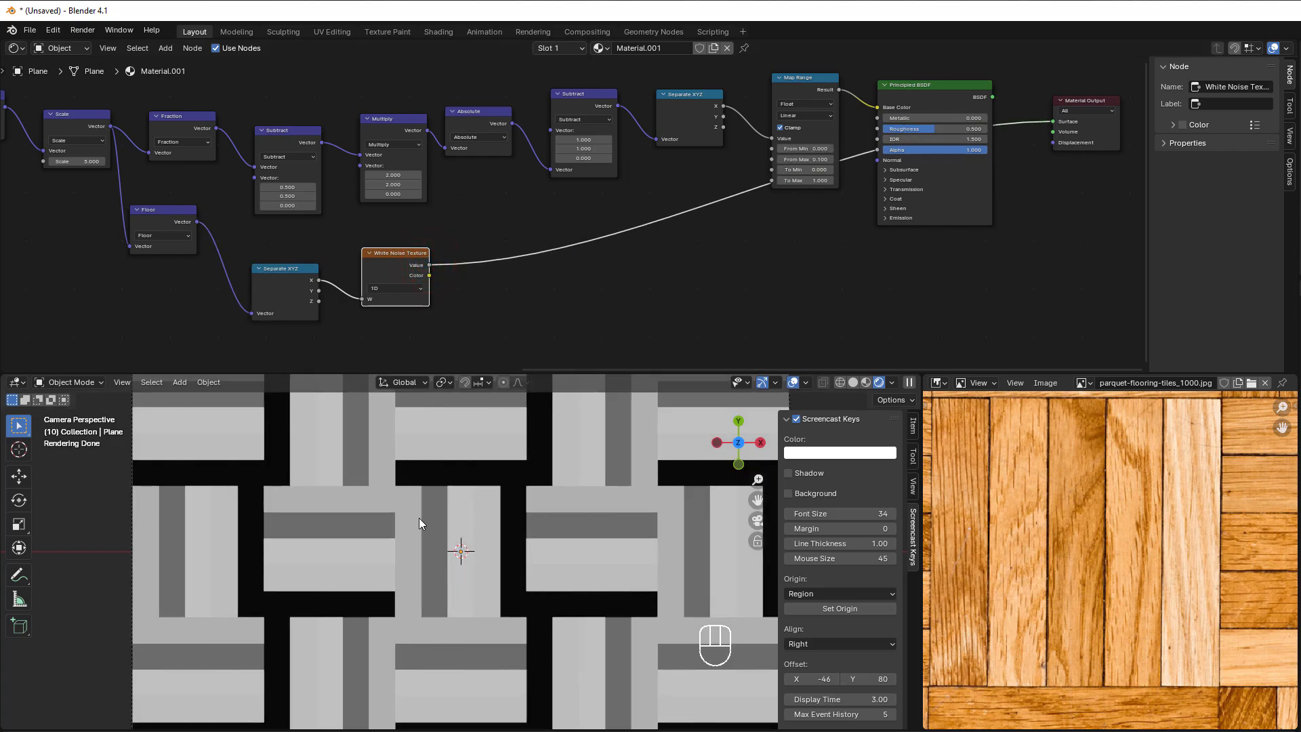
scroll(426, 542, down, 4)
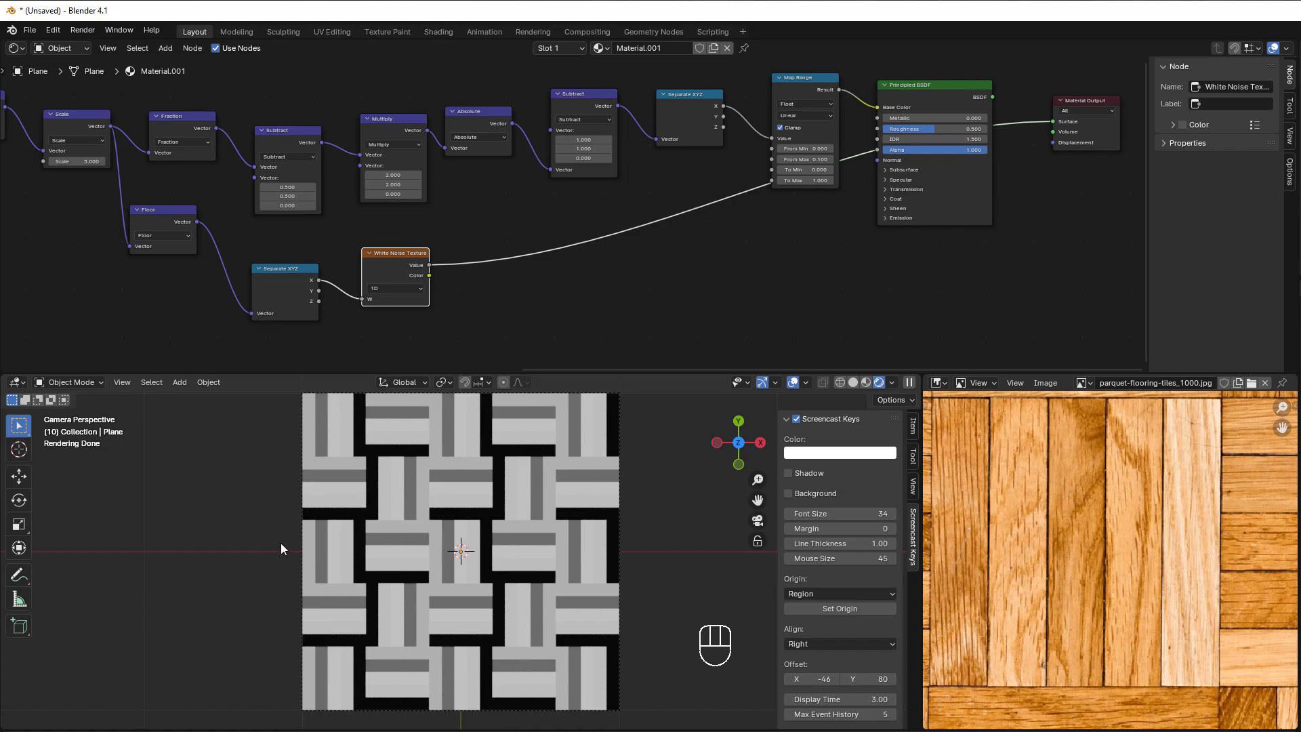
scroll(542, 295, up, 2)
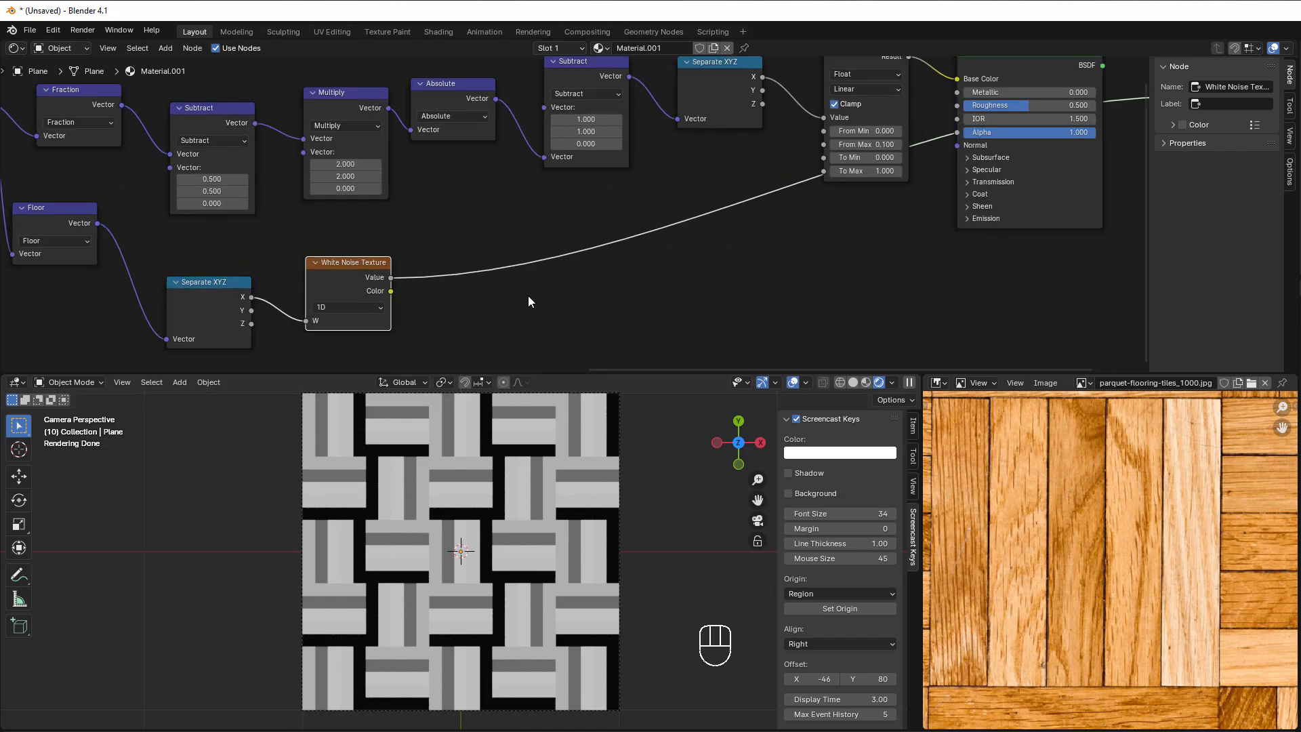
Step: Reposition the Texture Coordinate node and its Scale node at the start of the chain to make more room between them
scroll(529, 301, down, 2)
middle_drag(525, 304, 790, 246)
scroll(793, 251, up, 1)
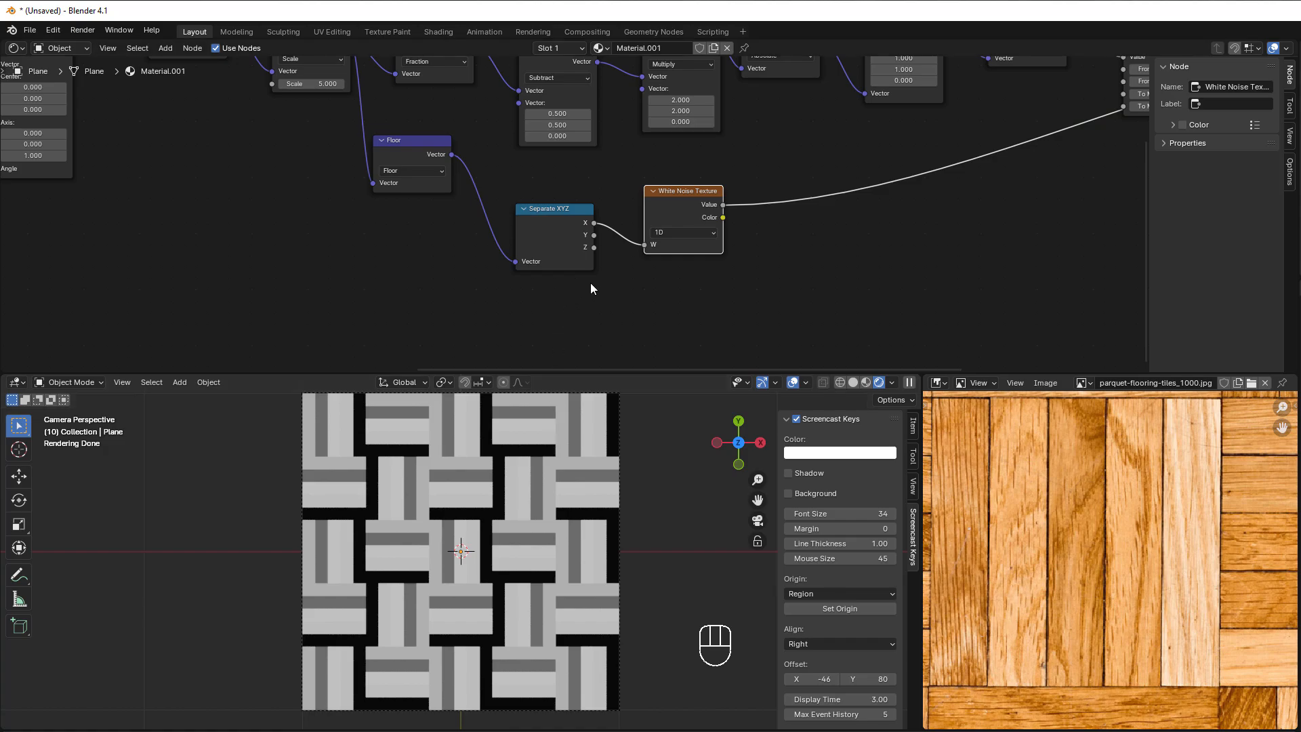
scroll(590, 283, down, 5)
middle_drag(295, 284, 1055, 302)
scroll(660, 262, up, 3)
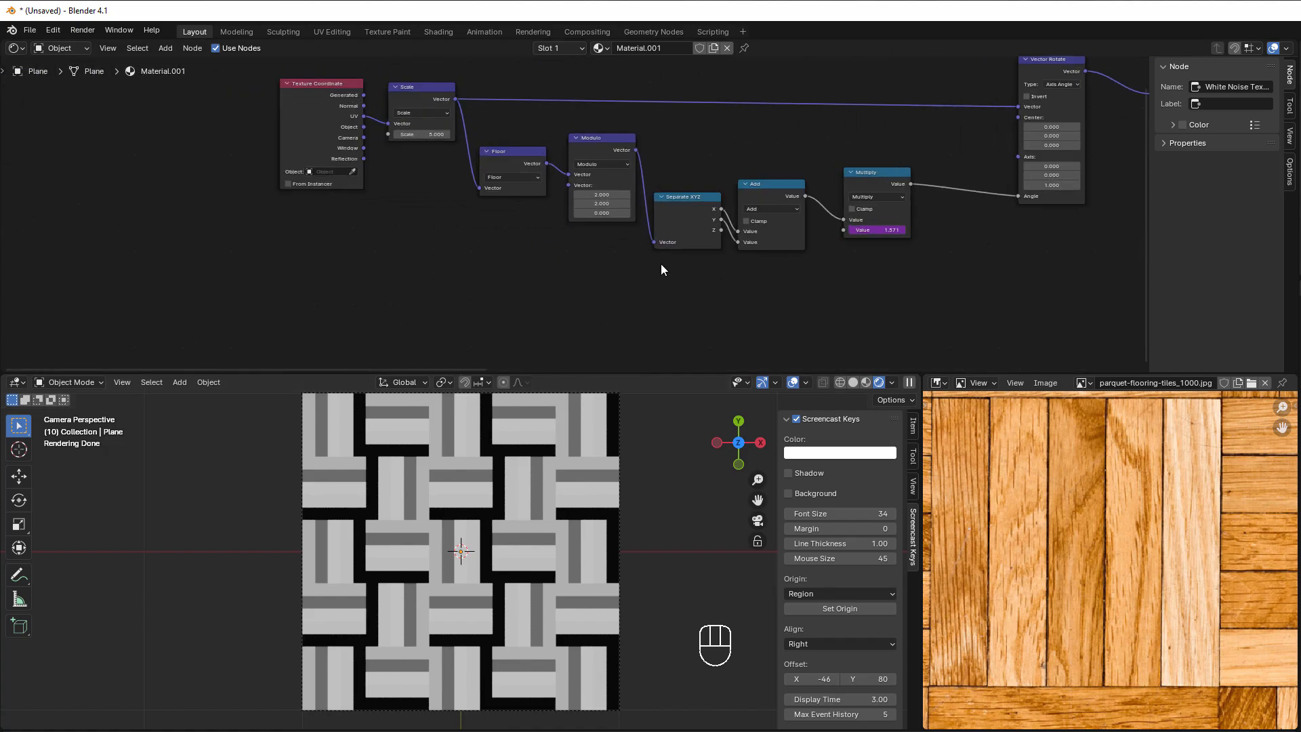
scroll(661, 263, up, 1)
middle_drag(366, 251, 535, 321)
drag(445, 174, 379, 167)
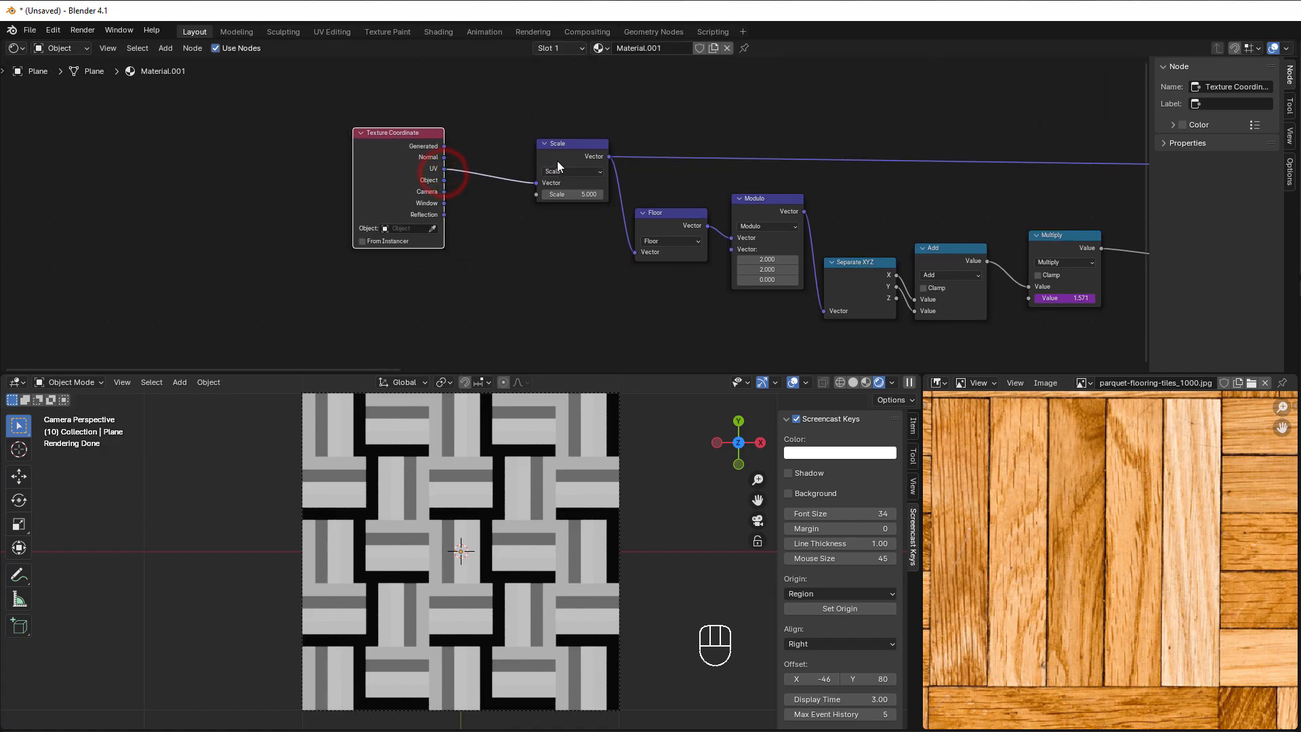
drag(556, 161, 545, 175)
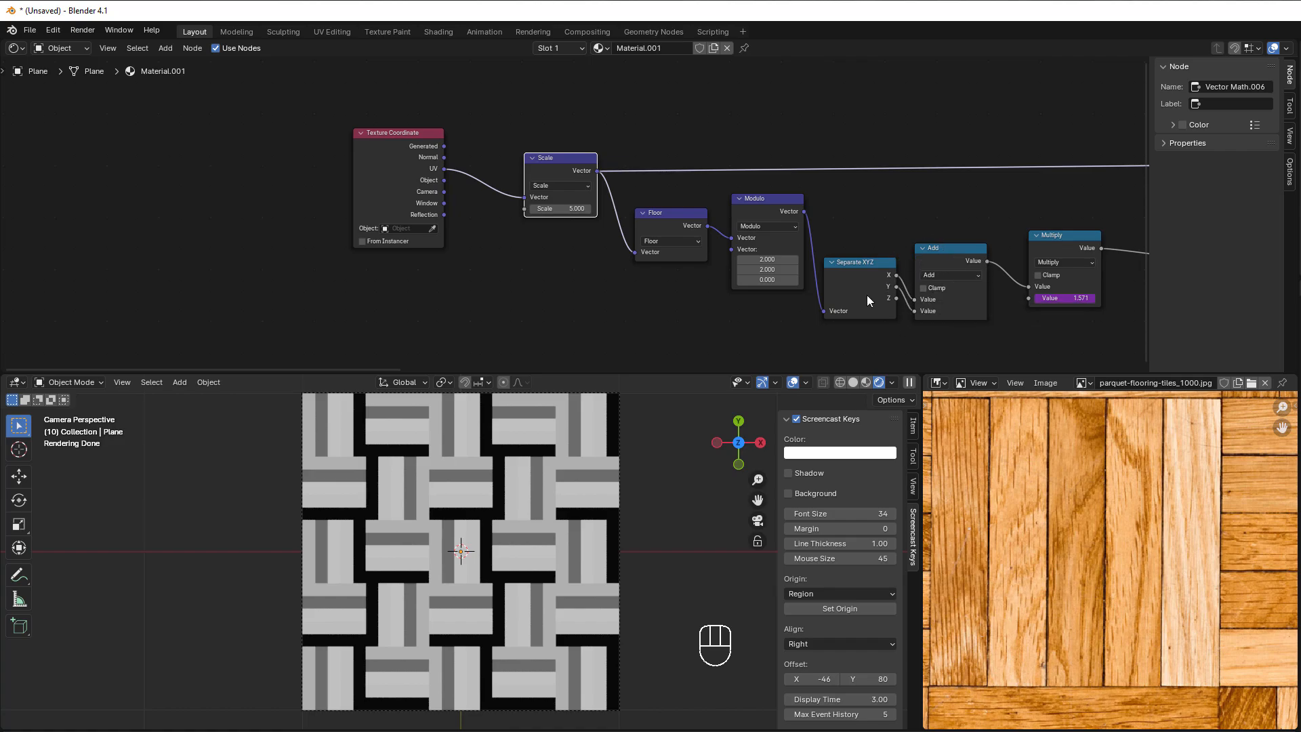
Step: Add a Combine XYZ node below the White Noise Texture node
scroll(693, 305, down, 1)
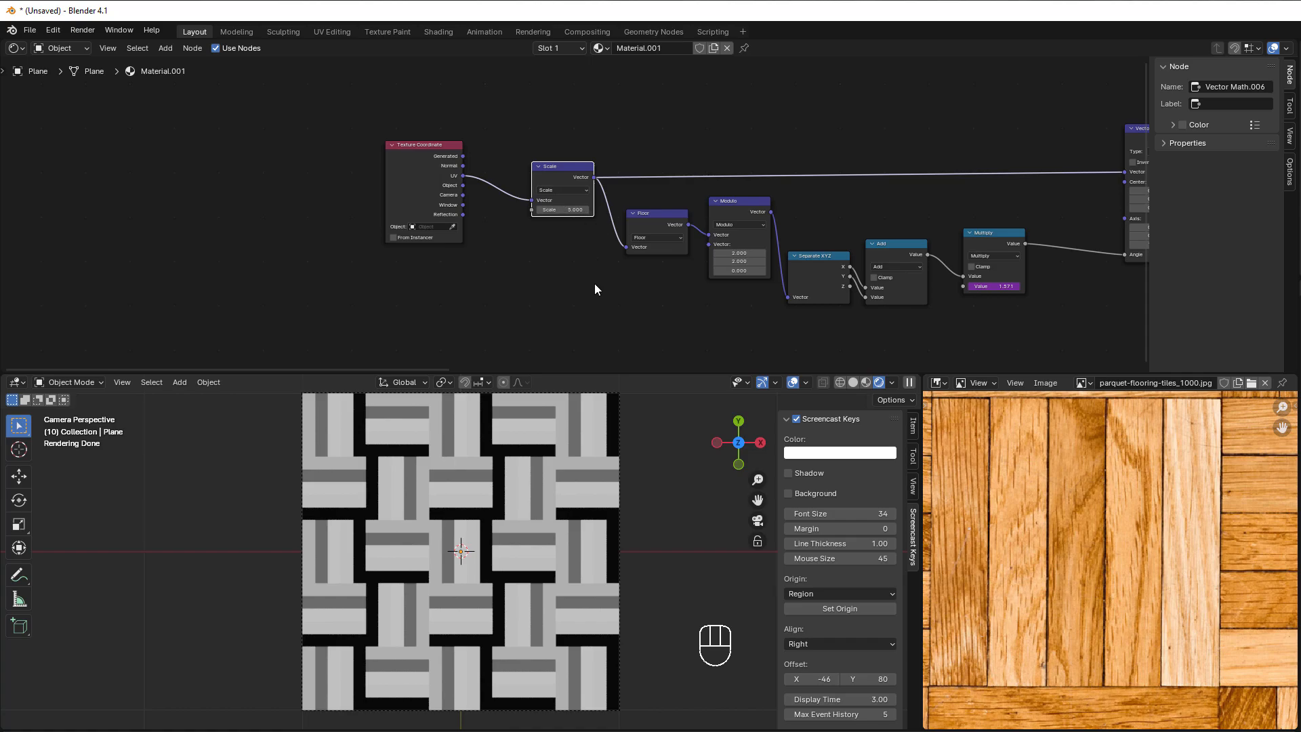
middle_drag(1073, 314, 380, 311)
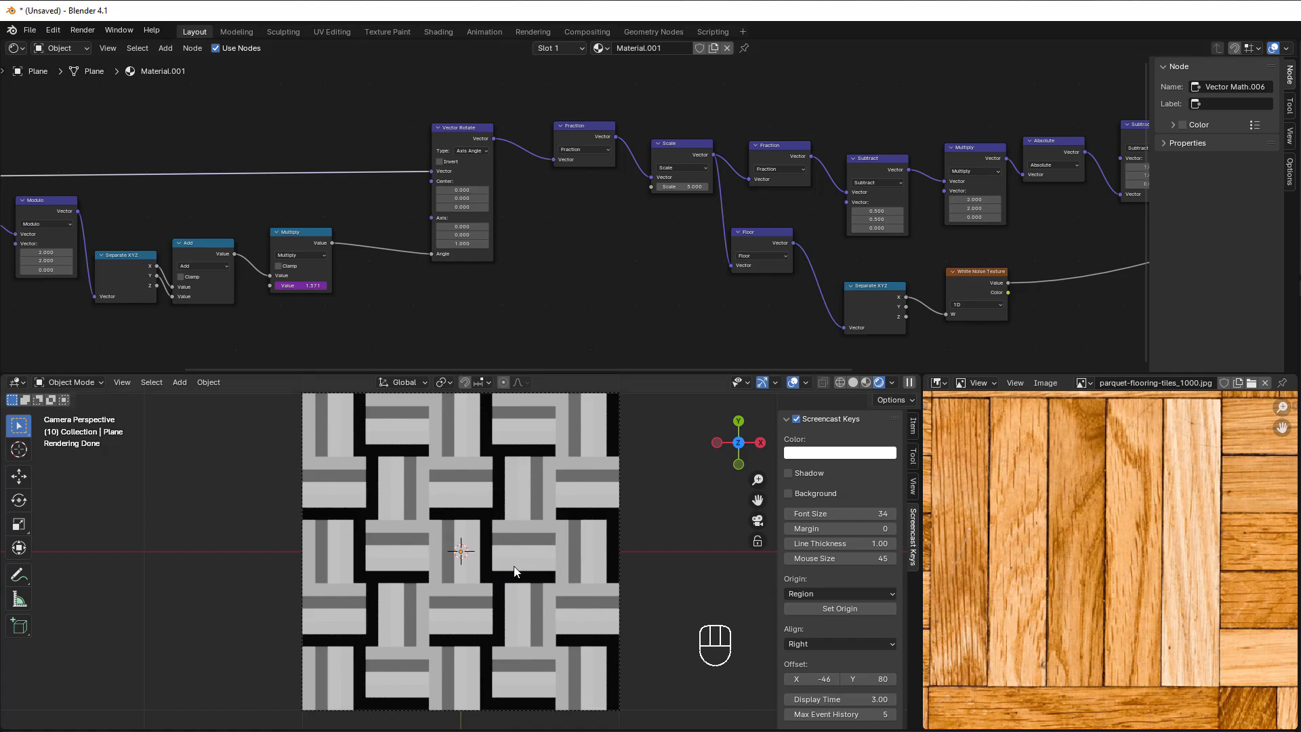
middle_drag(700, 238, 654, 255)
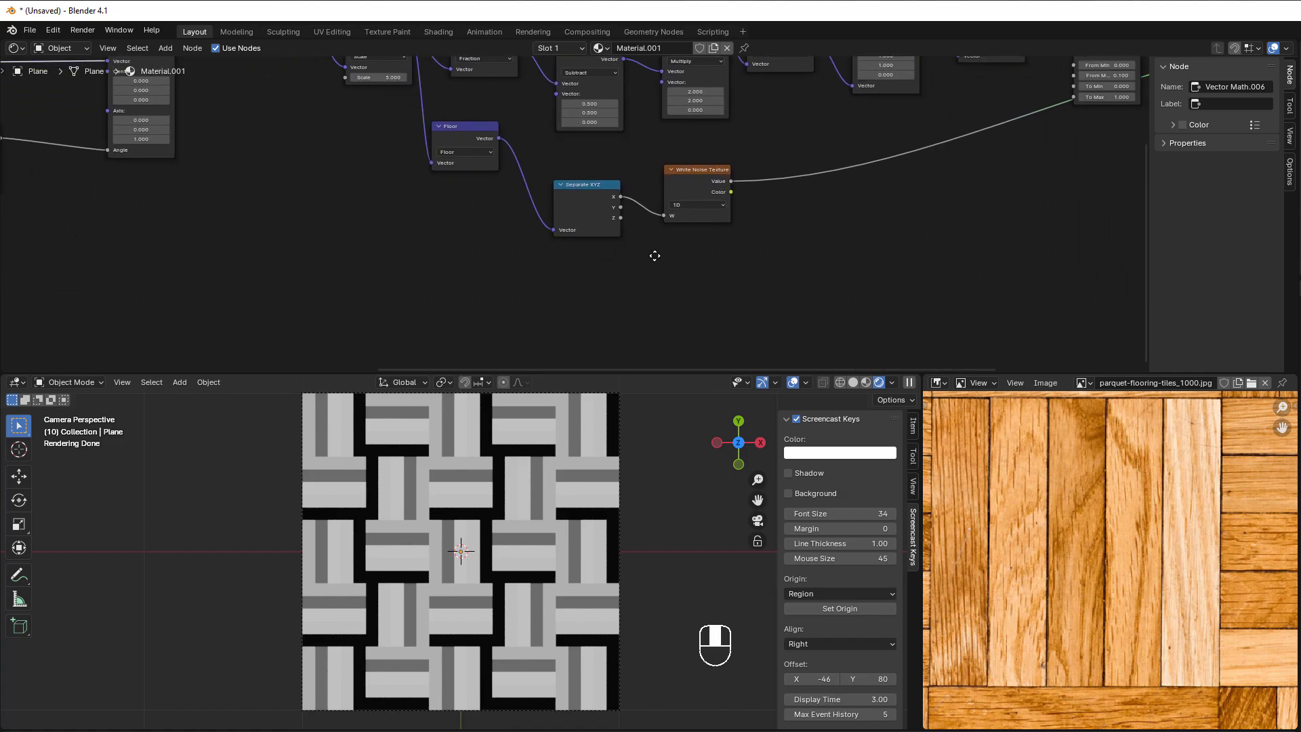
scroll(650, 275, up, 1)
key(shift+a)
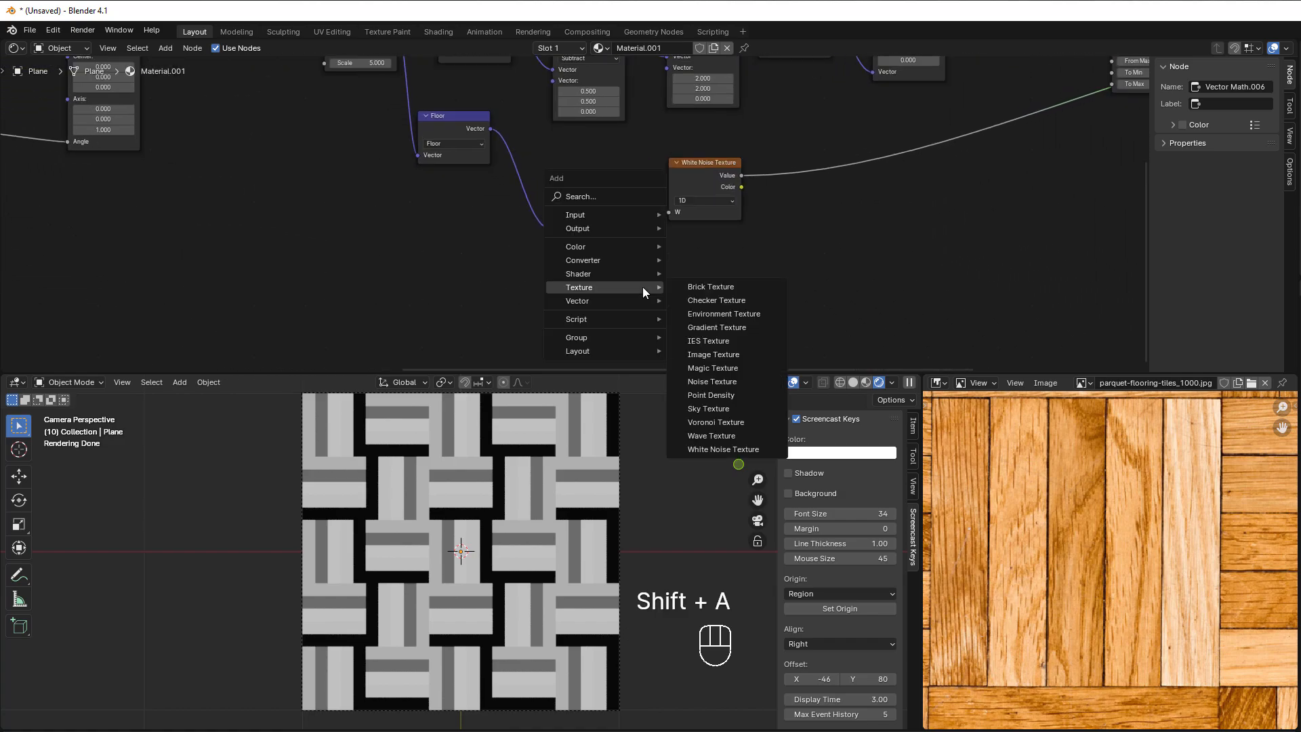
mouse_move(620, 263)
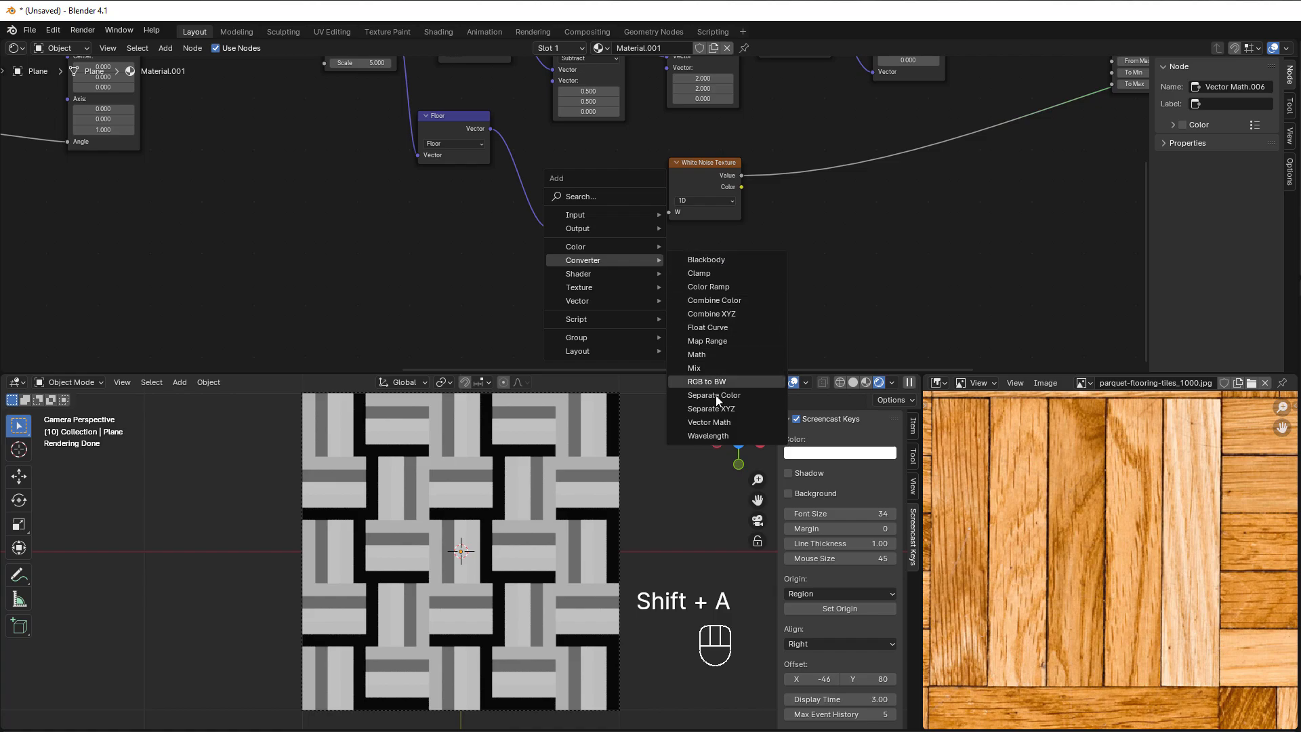
click(716, 319)
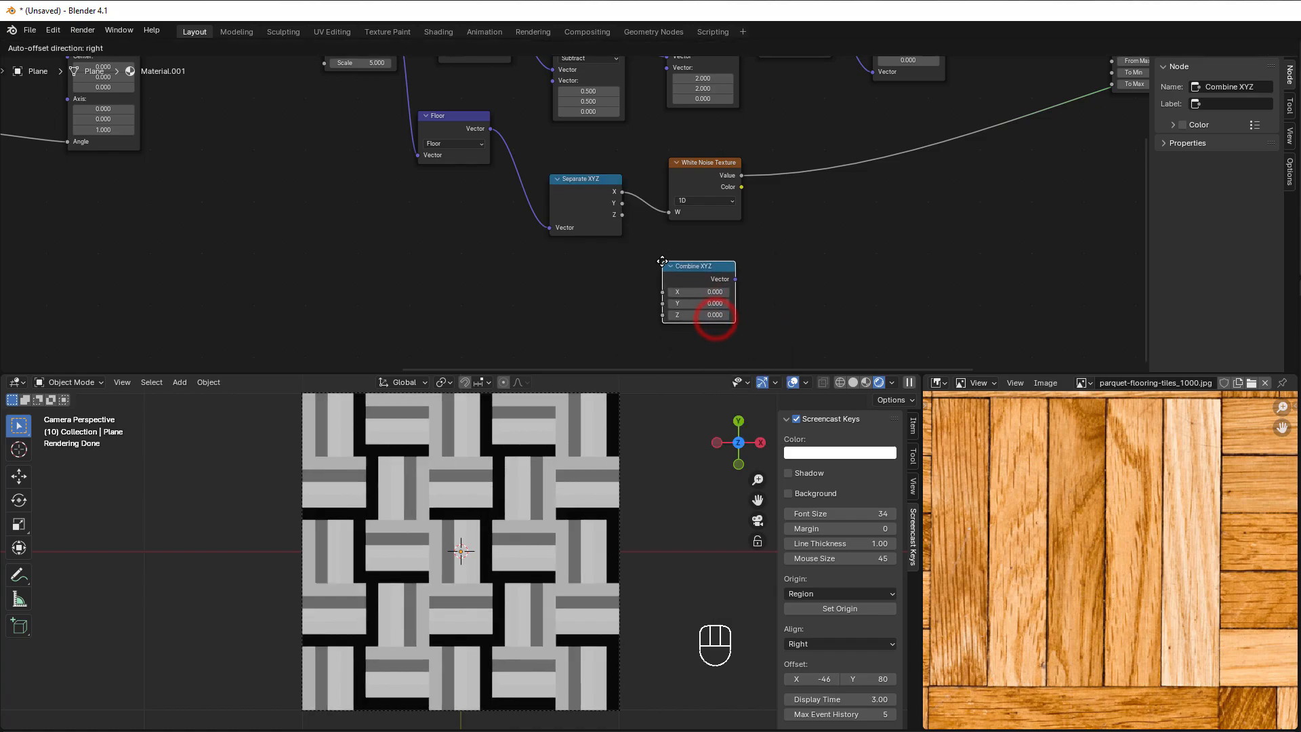
click(663, 263)
Step: Connect the X output of the Separate XYZ beside the White Noise Texture to the Combine XYZ's X input
scroll(678, 316, up, 1)
middle_drag(678, 316, 610, 283)
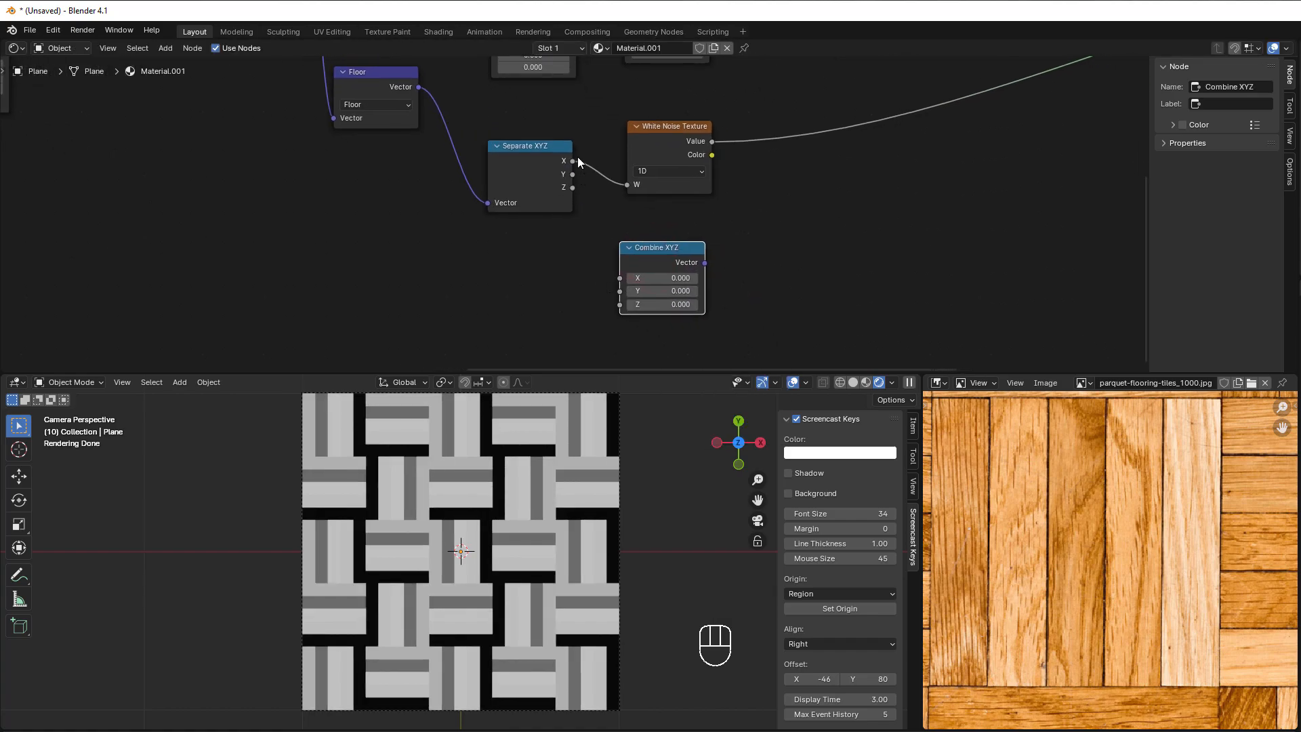
drag(573, 161, 620, 277)
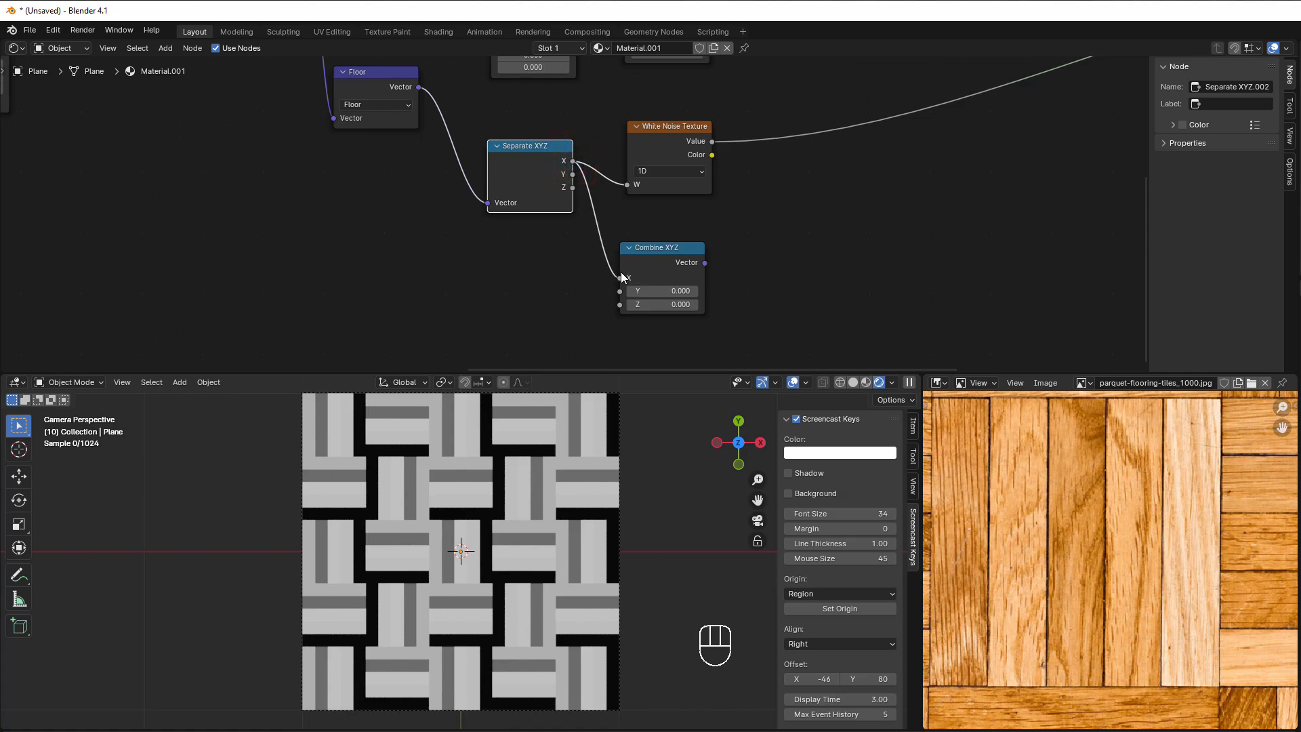
Step: Switch the White Noise Texture to 3D, place it beyond the Combine XYZ and feed its Vector input from the Combine XYZ's Vector output
click(674, 172)
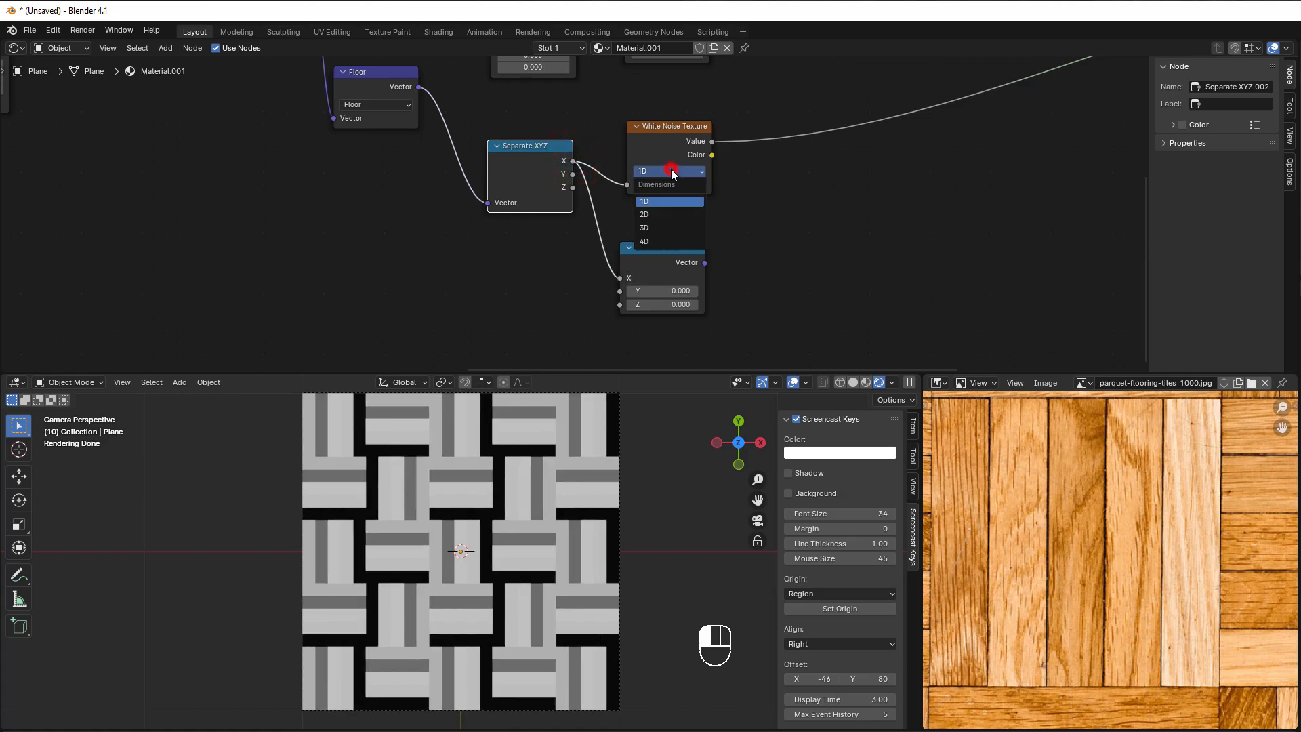
click(674, 229)
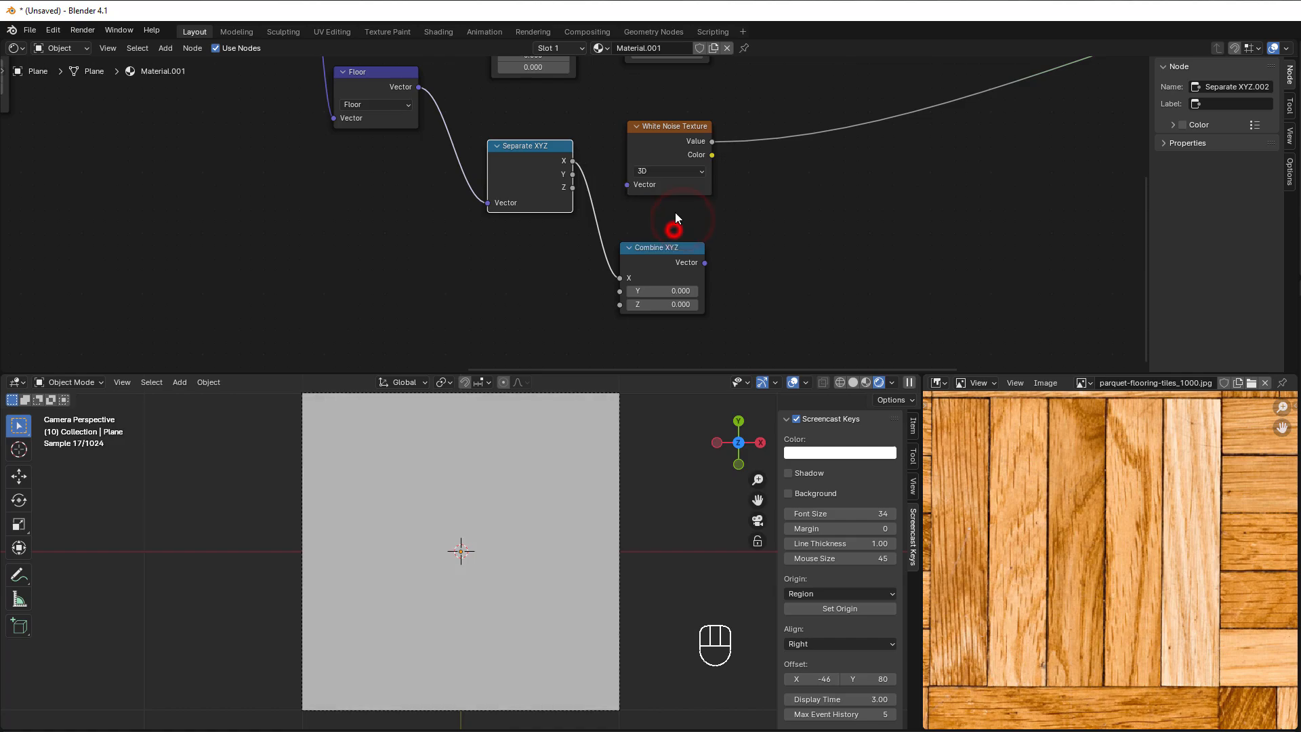
drag(670, 151, 809, 204)
drag(705, 263, 764, 237)
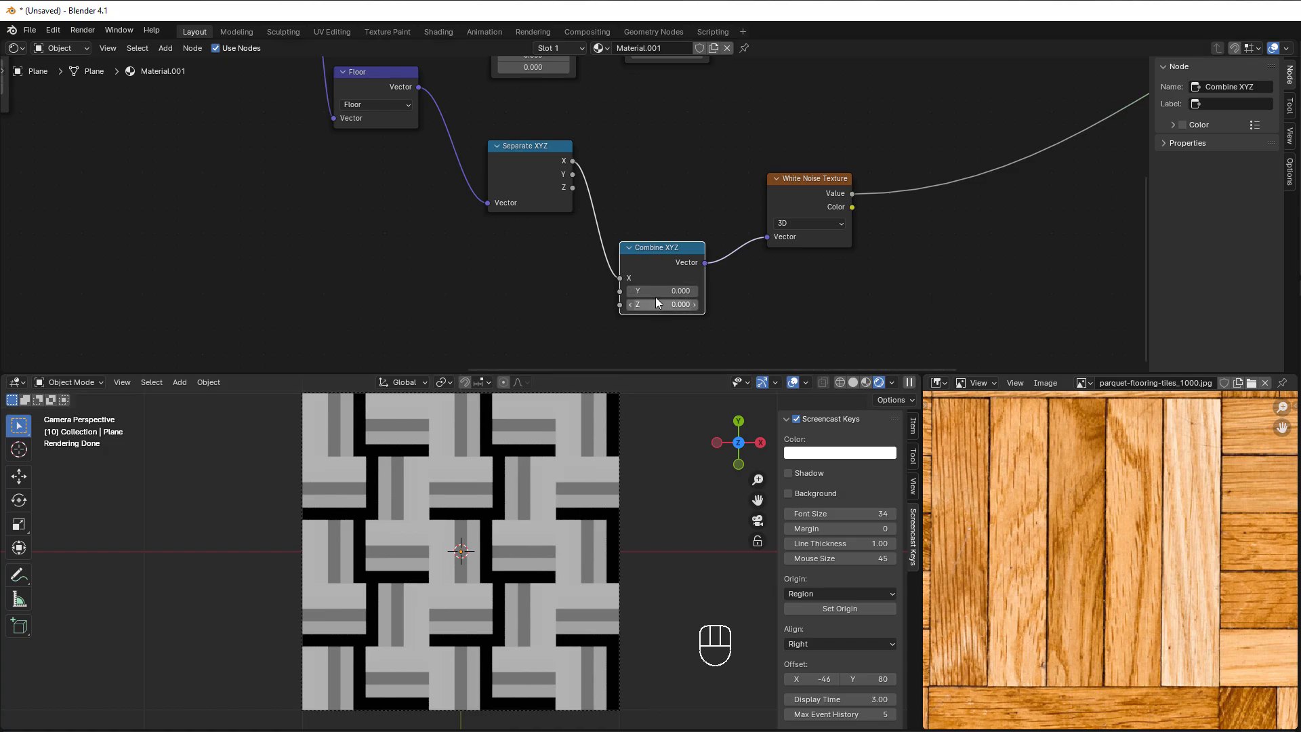
scroll(488, 306, down, 3)
middle_drag(288, 295, 799, 296)
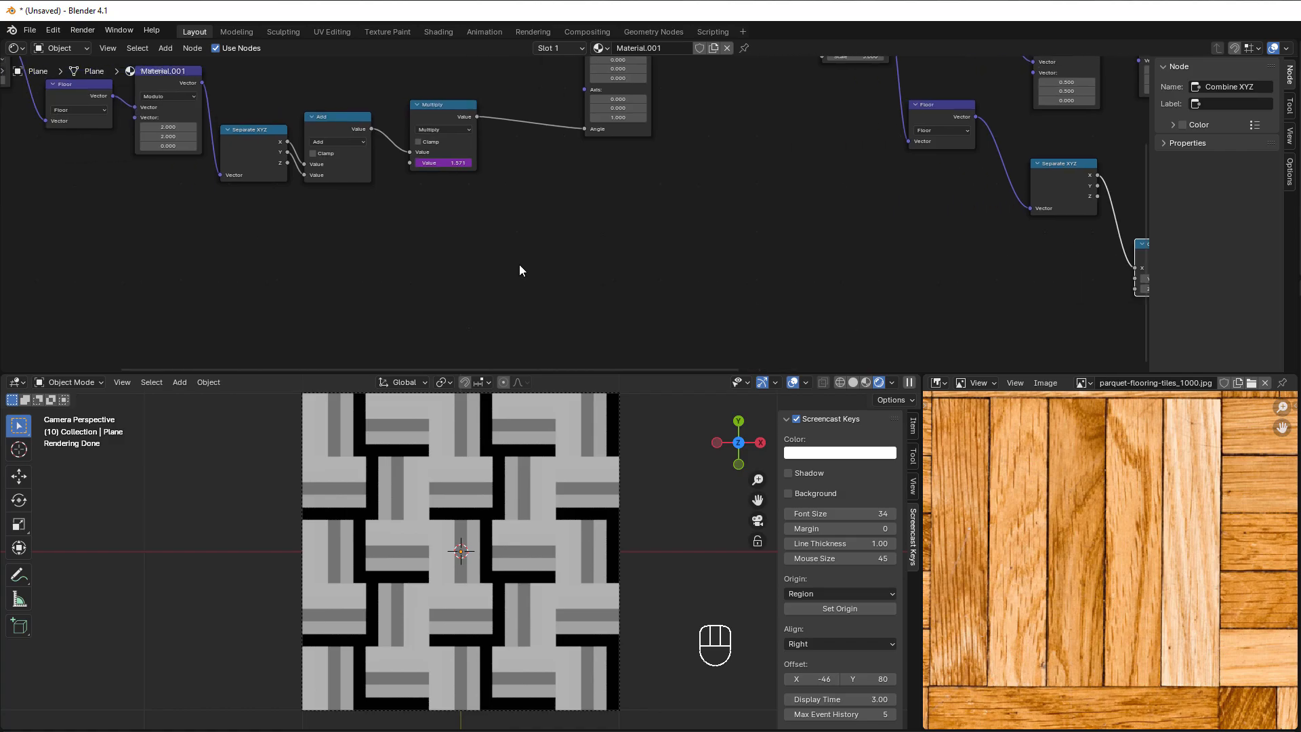
scroll(467, 272, down, 2)
middle_drag(349, 285, 501, 328)
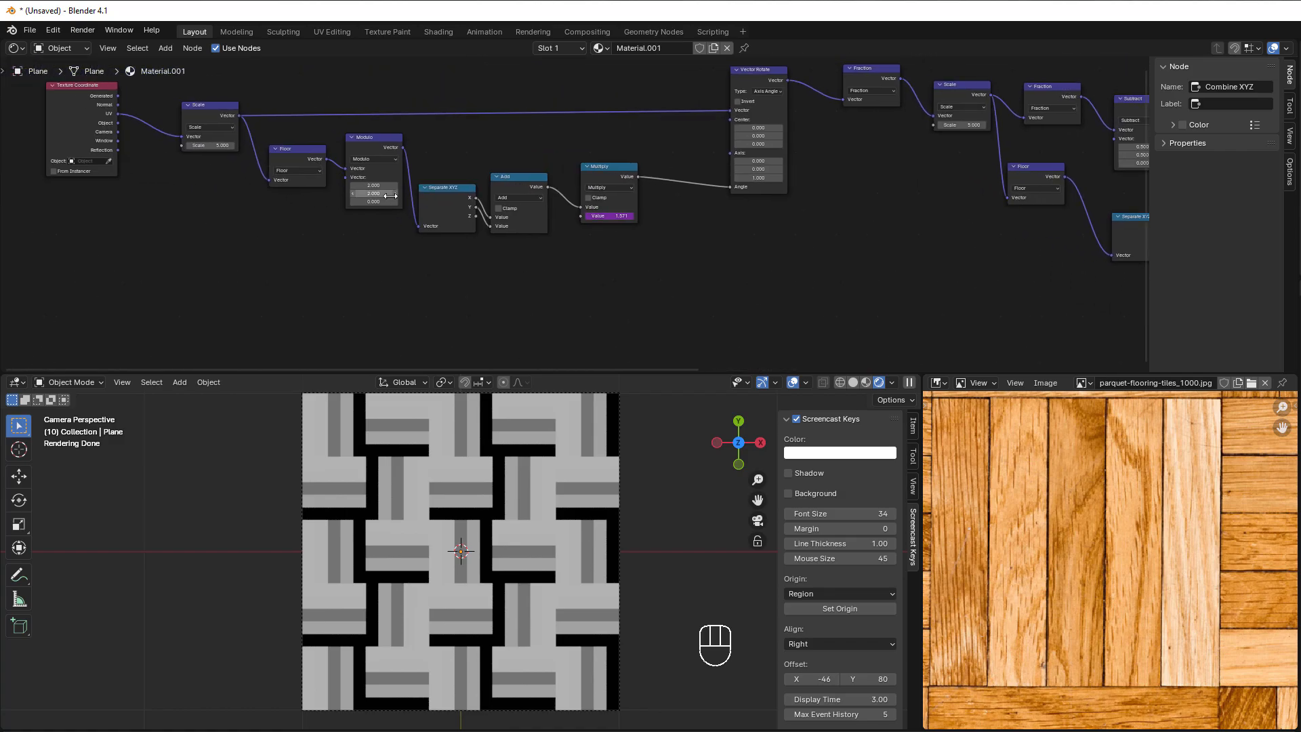
middle_drag(1002, 319, 598, 231)
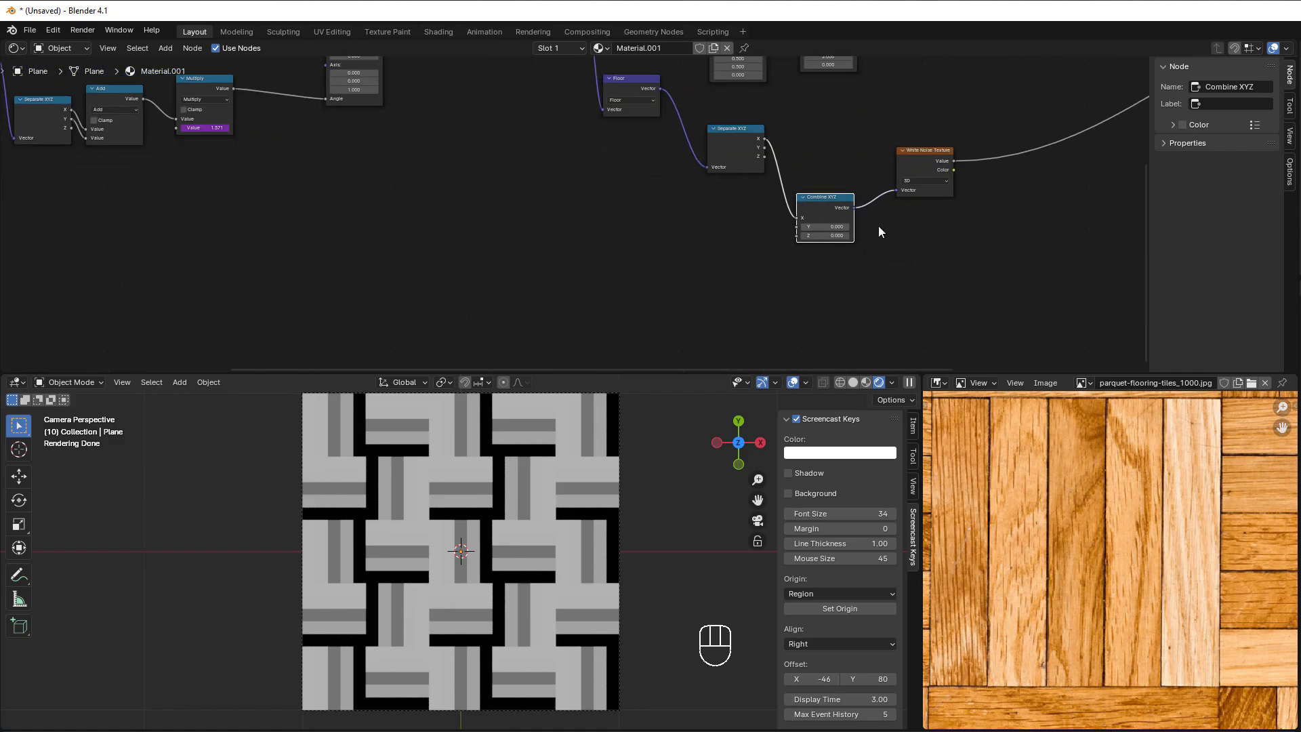
middle_drag(554, 276, 729, 299)
drag(246, 133, 387, 232)
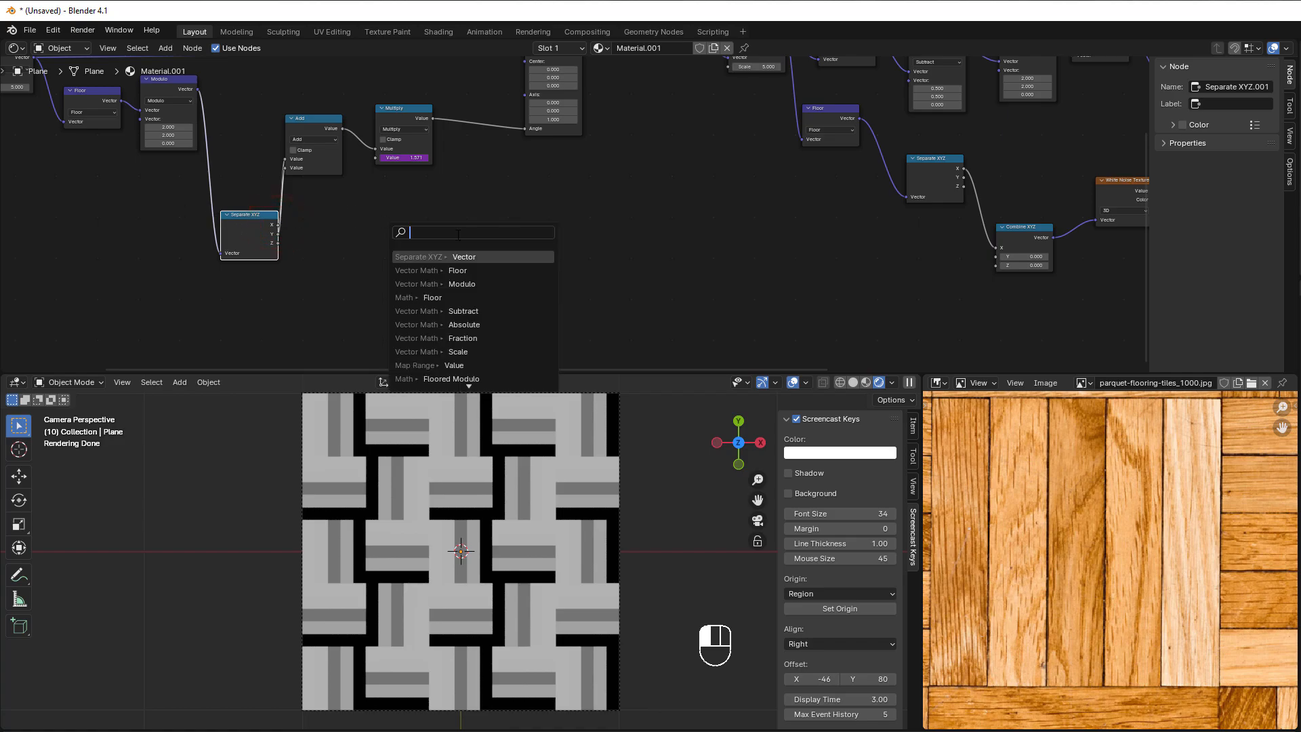
click(391, 189)
middle_drag(349, 261, 690, 310)
scroll(684, 309, up, 2)
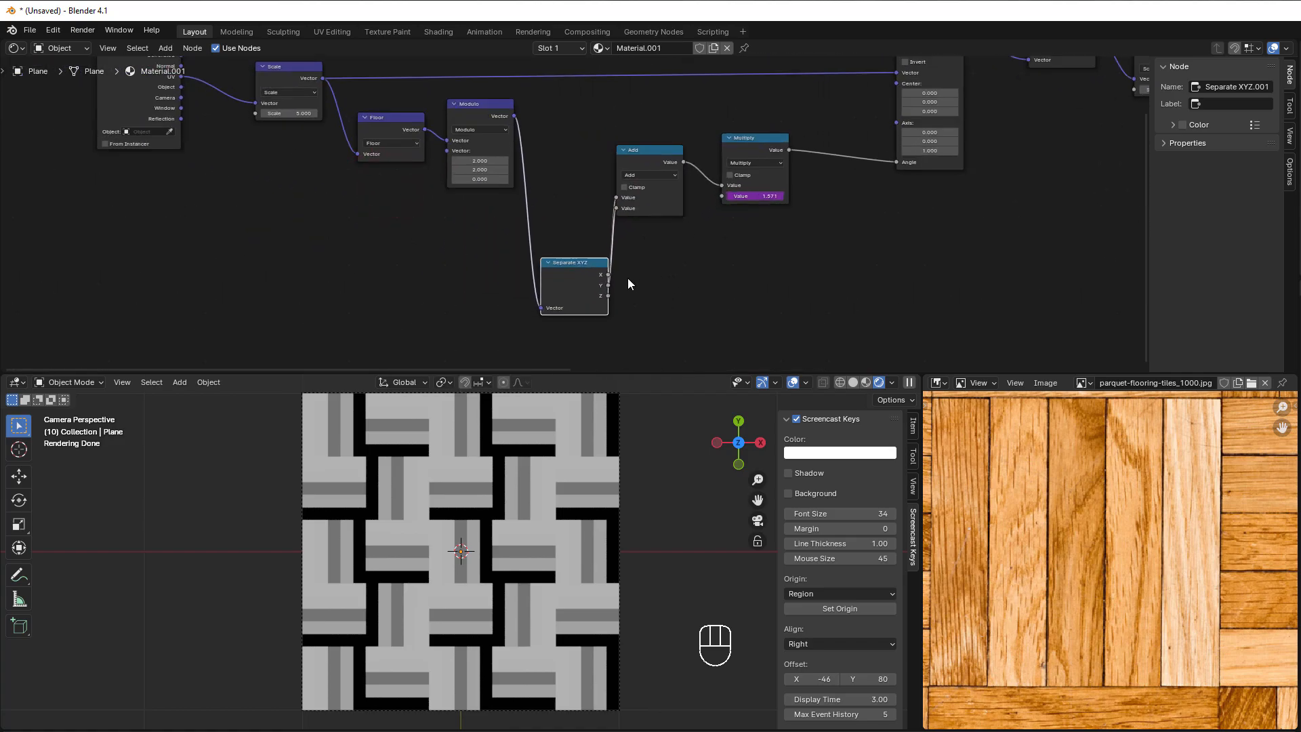
drag(572, 271, 561, 178)
Step: Lower the first Floor node slightly and duplicate the Separate XYZ that follows the Modulo node, placing the copy below it
scroll(535, 198, up, 2)
middle_drag(524, 194, 586, 272)
scroll(584, 272, up, 2)
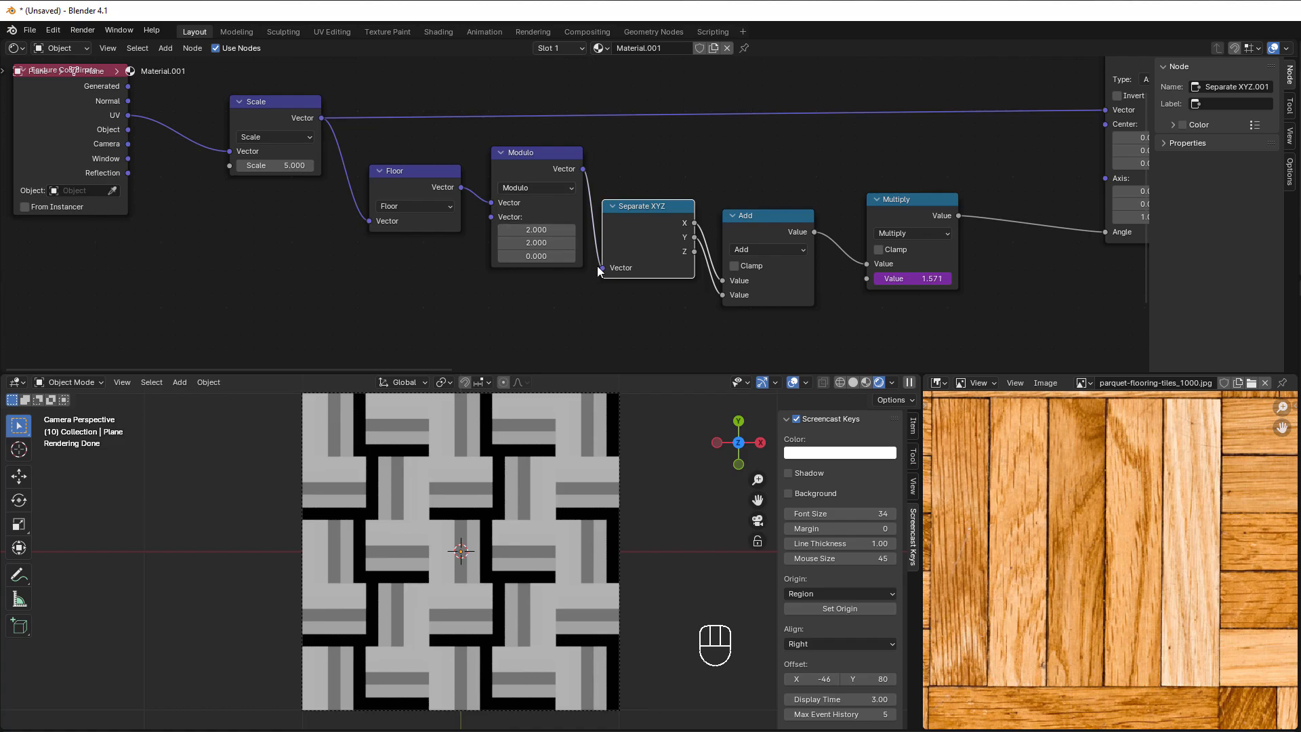
mouse_move(624, 295)
middle_down()
mouse_move(622, 187)
mouse_move(640, 196)
mouse_move(612, 288)
middle_up()
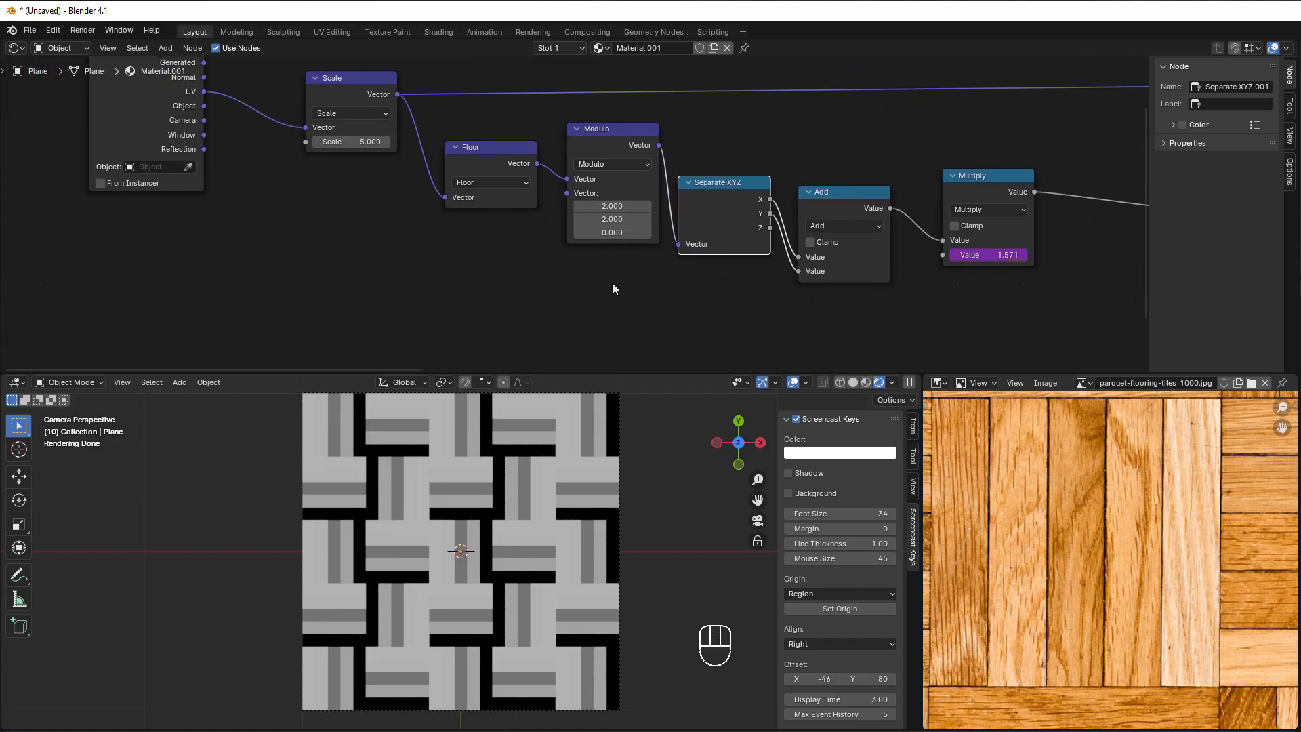
drag(486, 161, 485, 179)
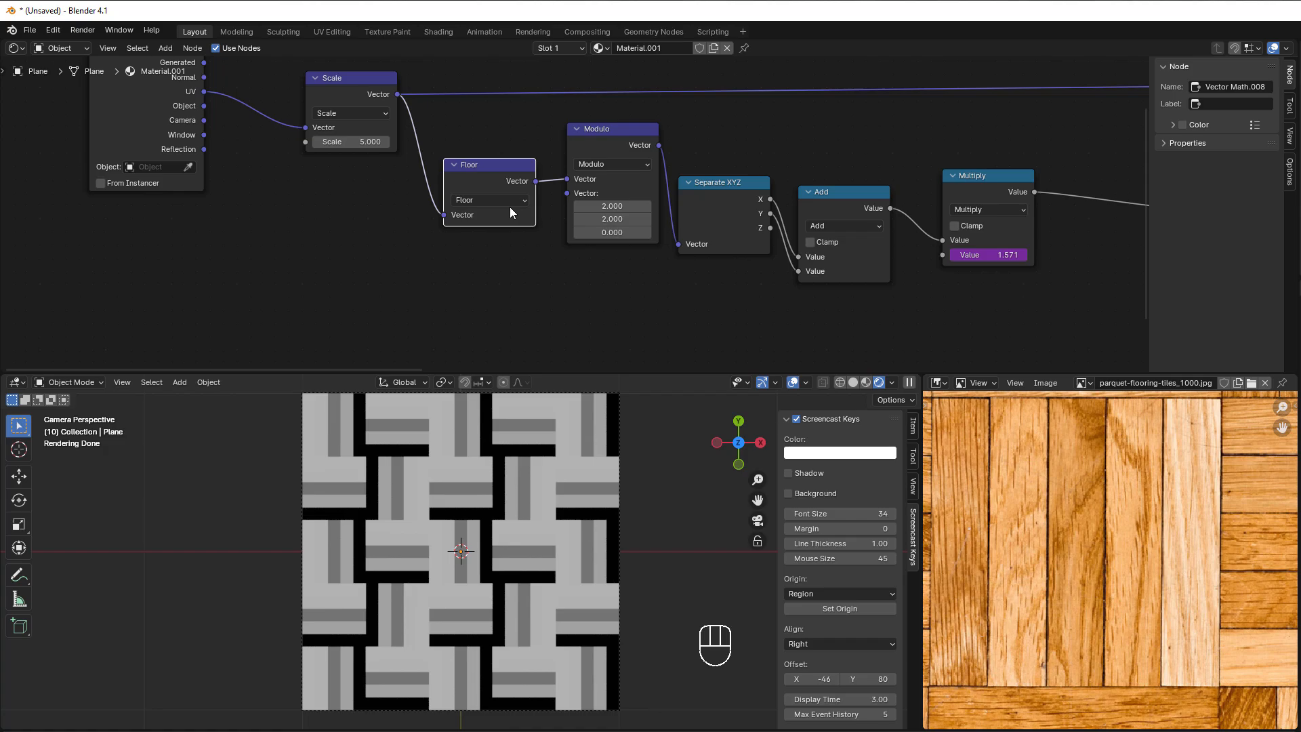
click(727, 210)
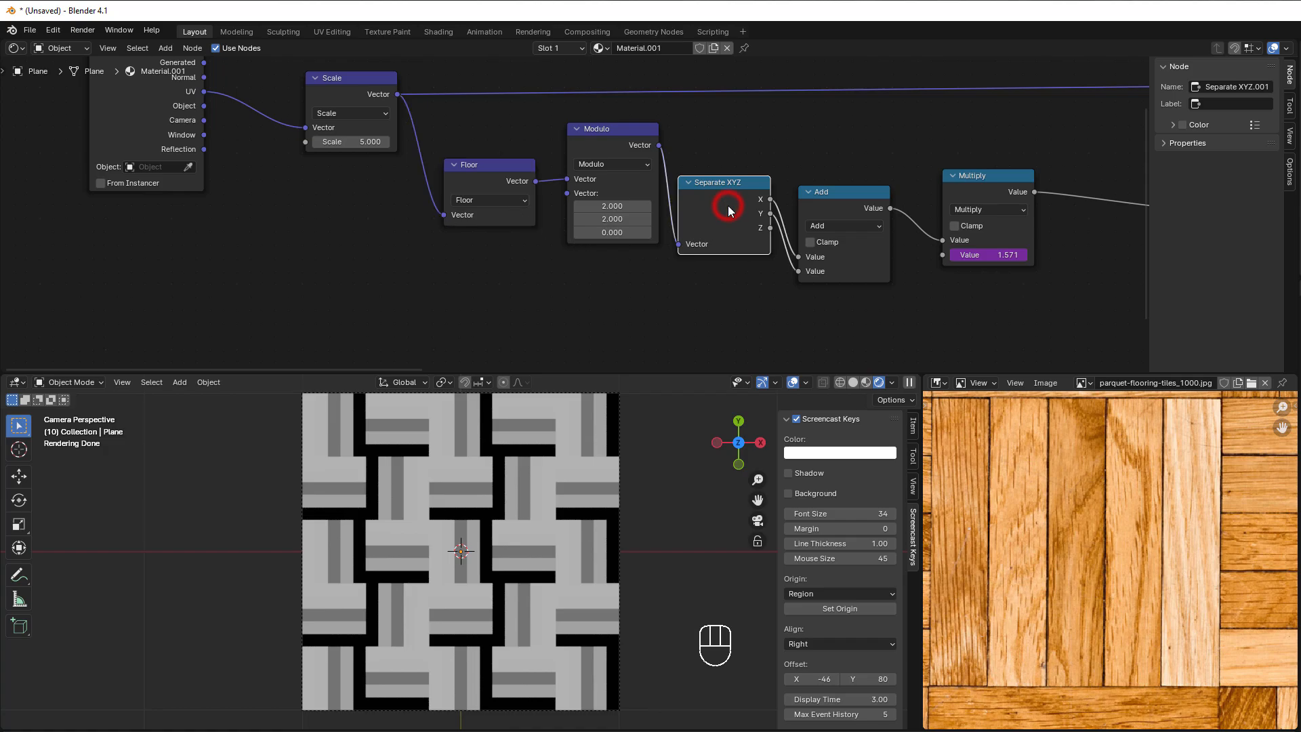
key(shift+d)
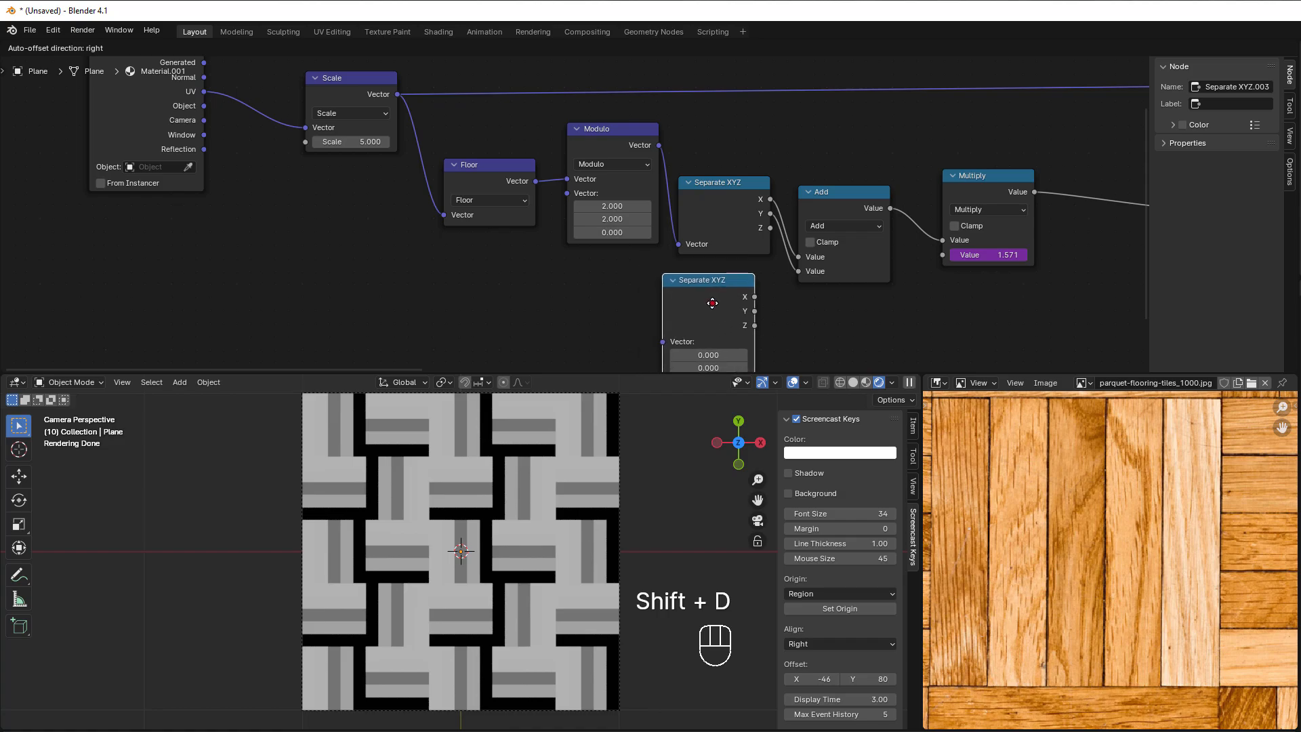
click(711, 302)
Step: Connect the first Floor node's Vector output to the duplicated Separate XYZ's Vector input and move the copy farther below the Modulo node
middle_drag(526, 209, 502, 164)
drag(509, 136, 639, 297)
scroll(789, 307, down, 1)
scroll(713, 290, up, 1)
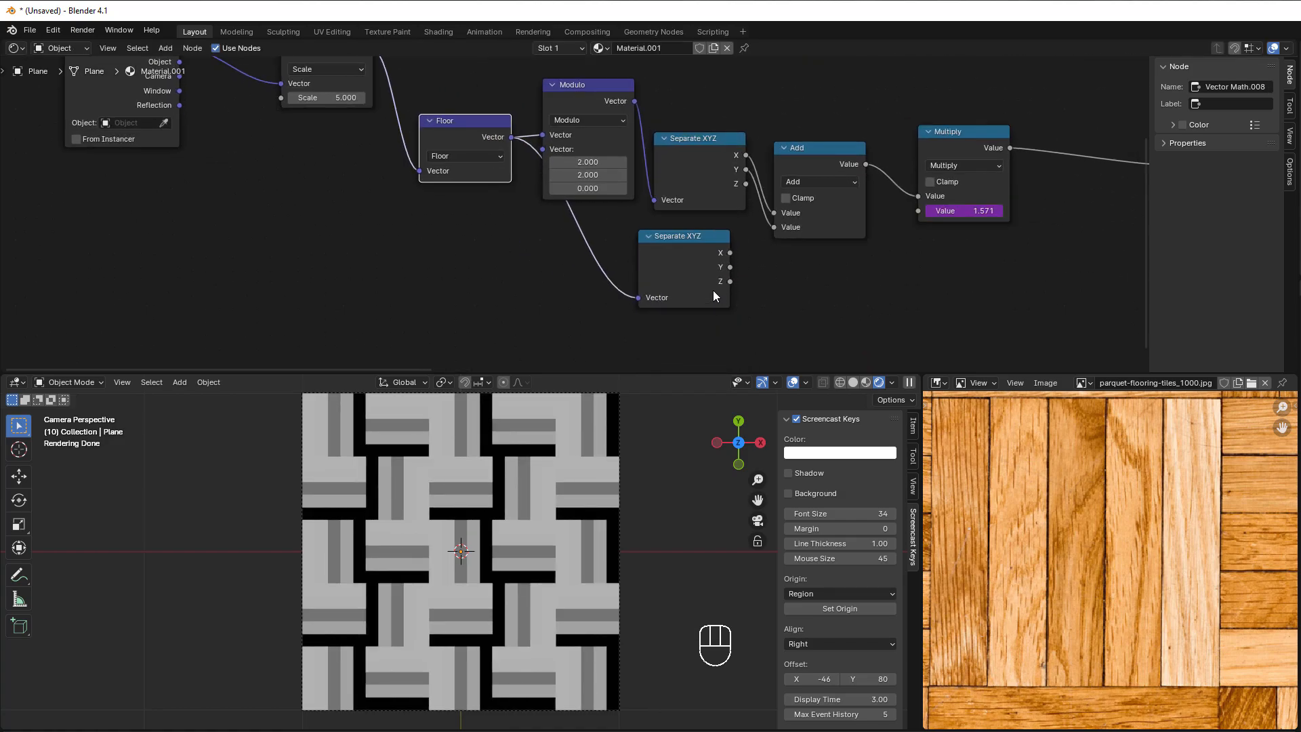
drag(685, 259, 611, 332)
scroll(878, 359, down, 2)
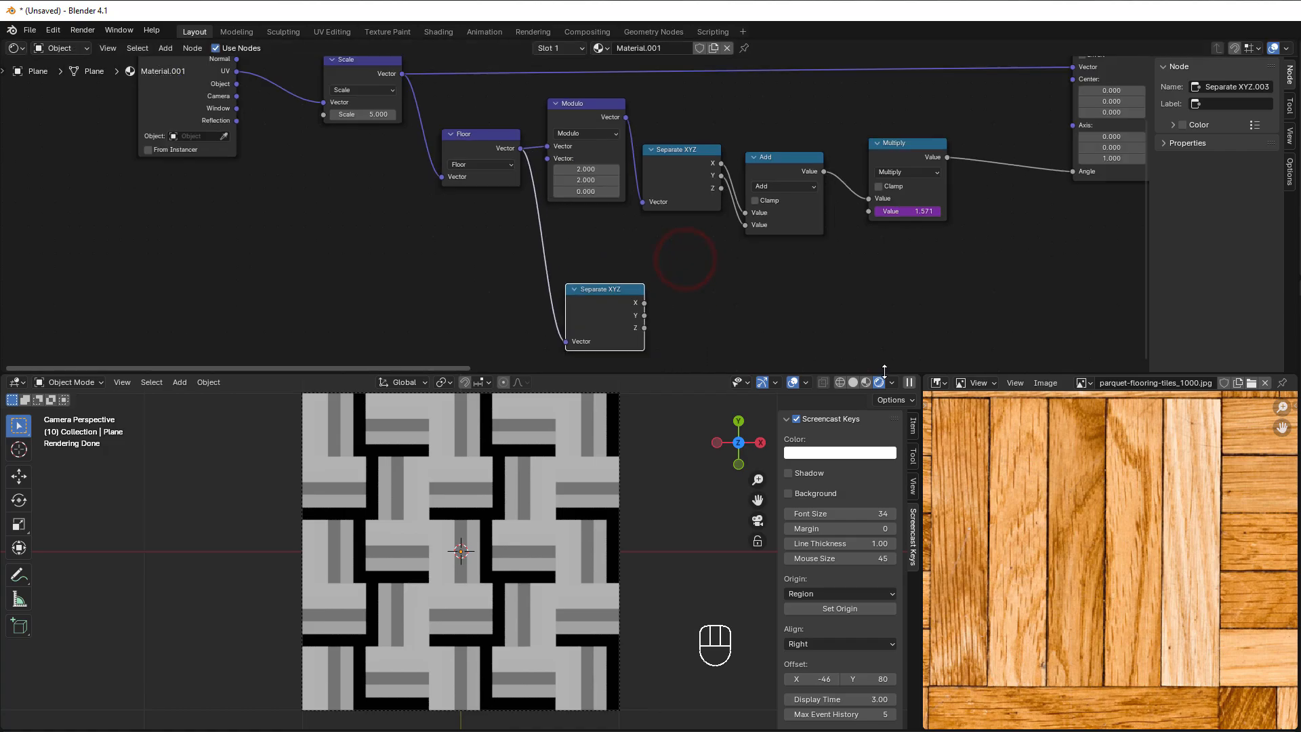
Step: Move the duplicated Separate XYZ node along the chain to just before the Combine XYZ node
middle_drag(931, 345, 458, 279)
middle_drag(1033, 260, 895, 268)
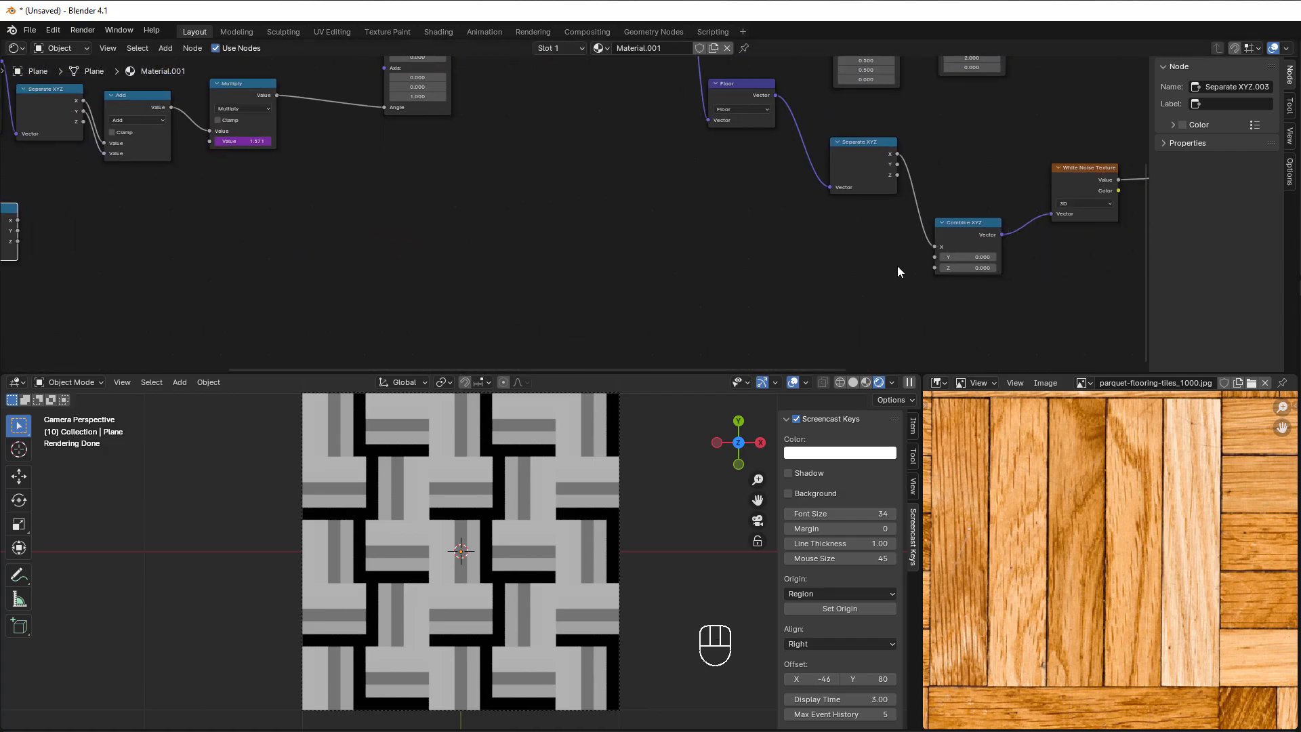
middle_drag(507, 304, 695, 270)
scroll(662, 267, down, 1)
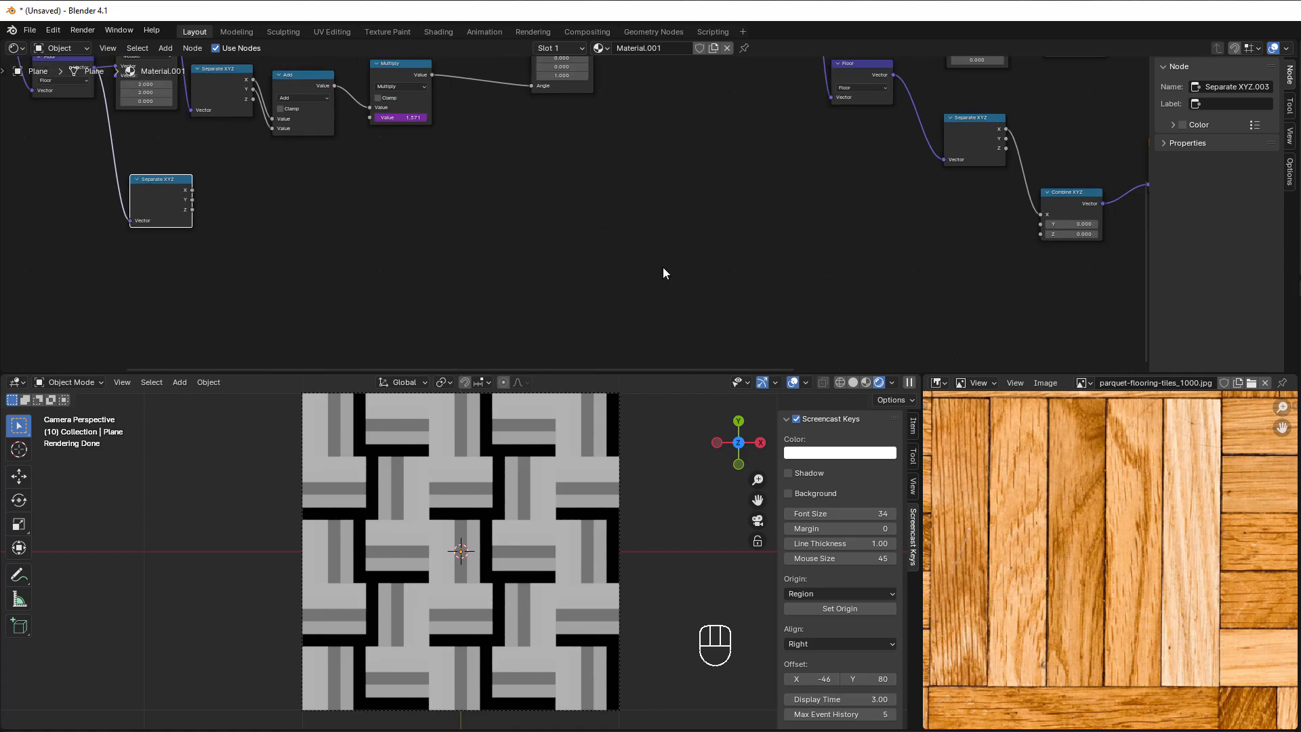
scroll(359, 258, down, 3)
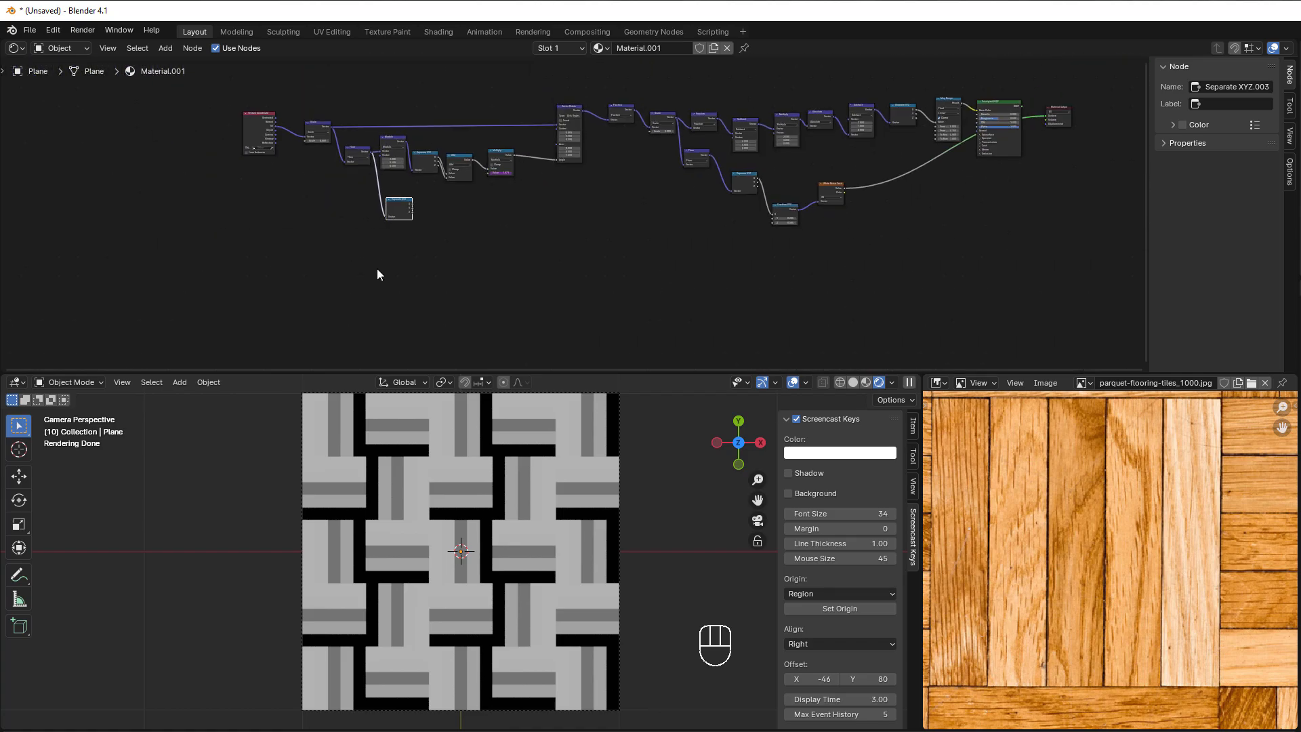
drag(411, 209, 427, 221)
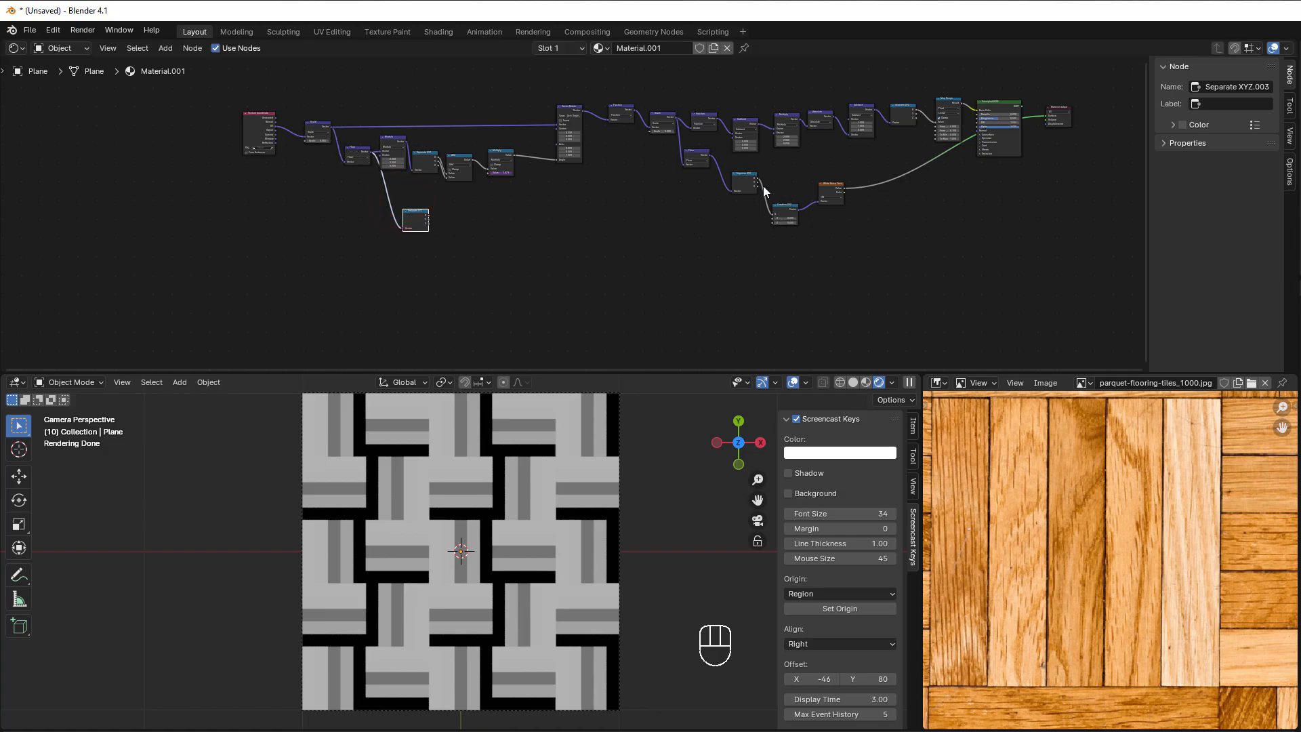
scroll(581, 229, up, 2)
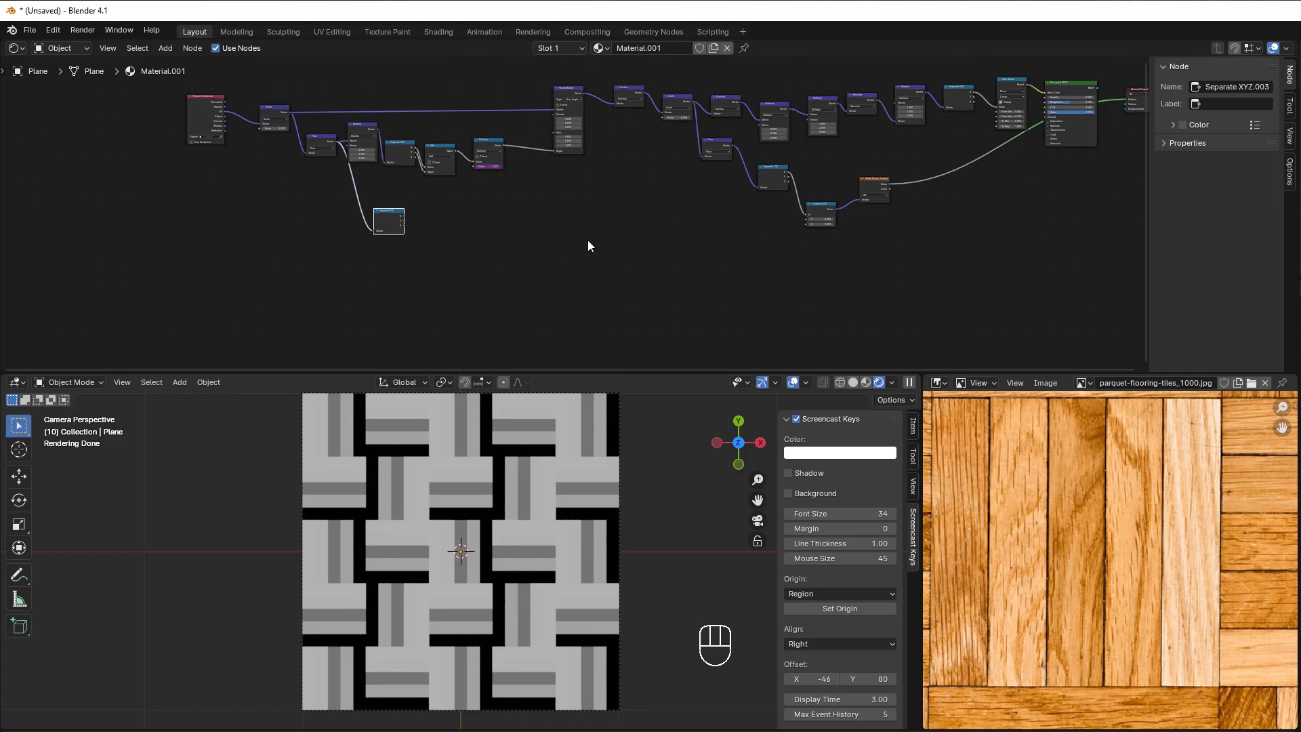
drag(393, 217, 783, 233)
scroll(807, 254, up, 3)
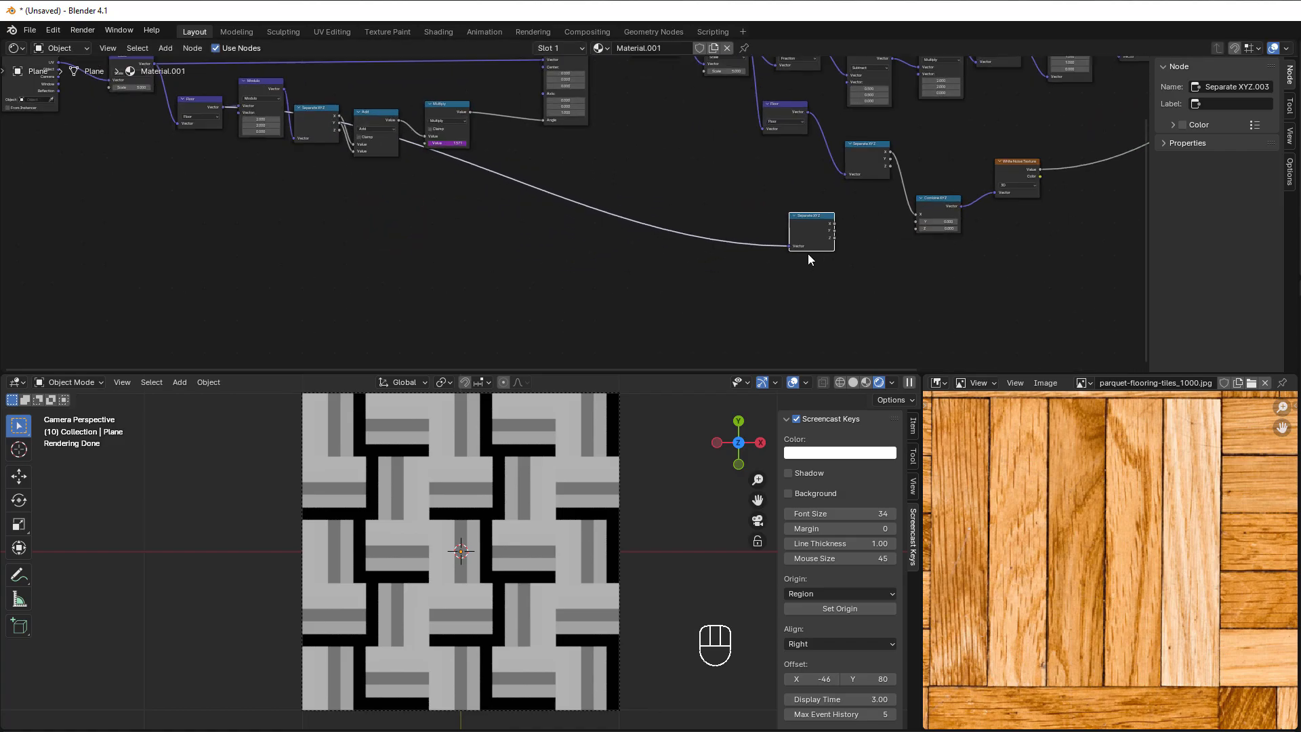
Step: Connect the duplicated Separate XYZ's X and Y outputs to the Combine XYZ's Y and Z inputs
middle_drag(807, 253, 519, 293)
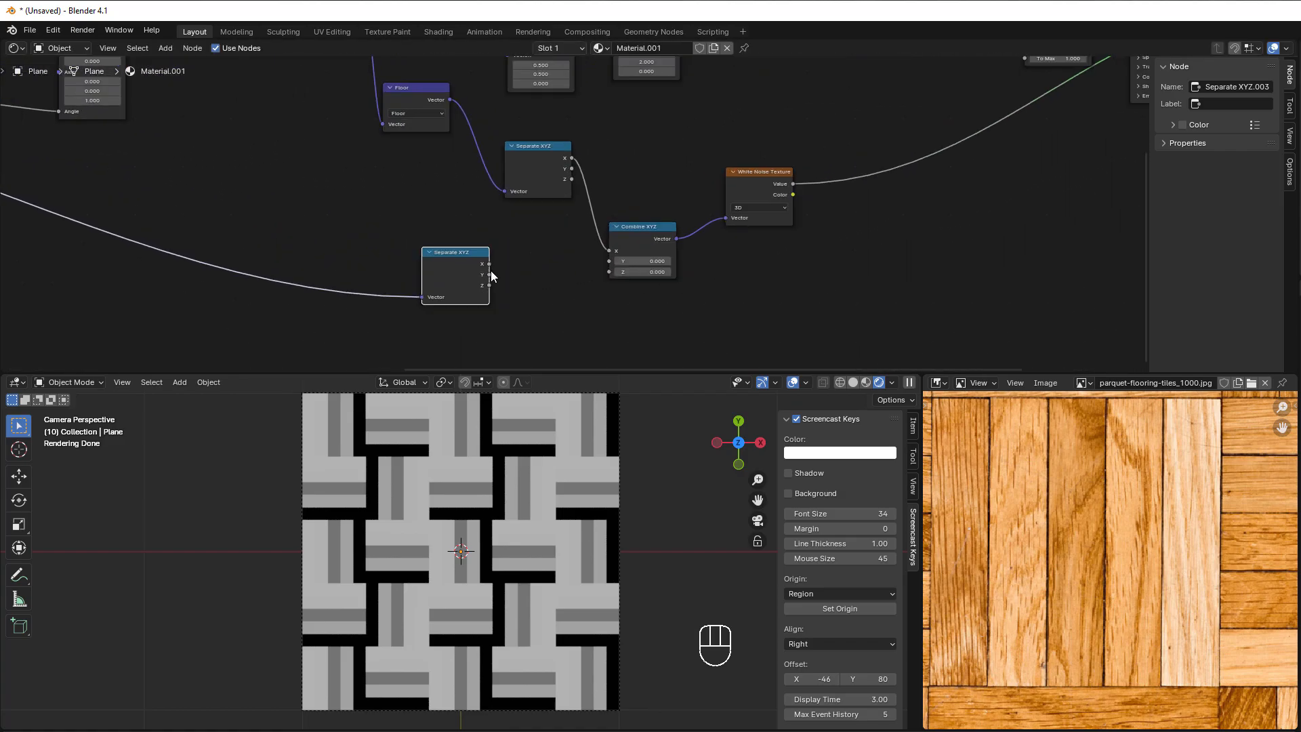
drag(489, 264, 609, 261)
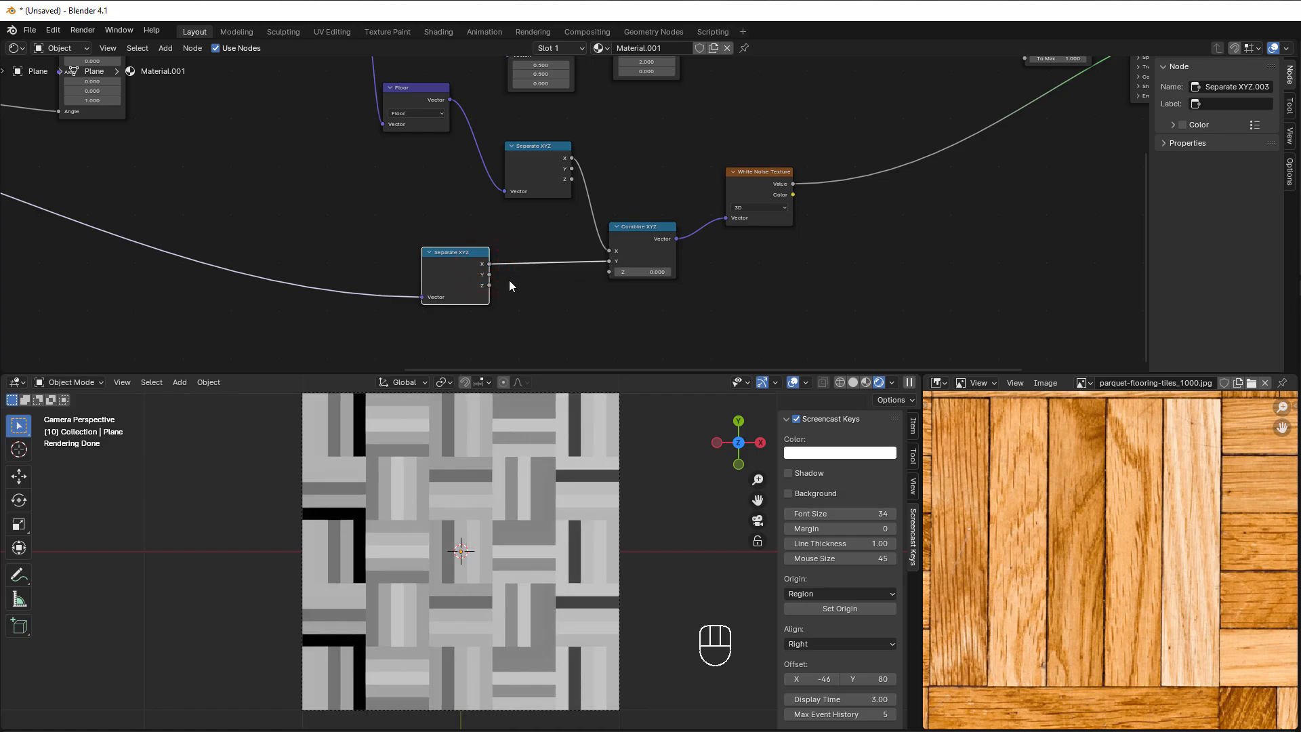
drag(489, 274, 609, 271)
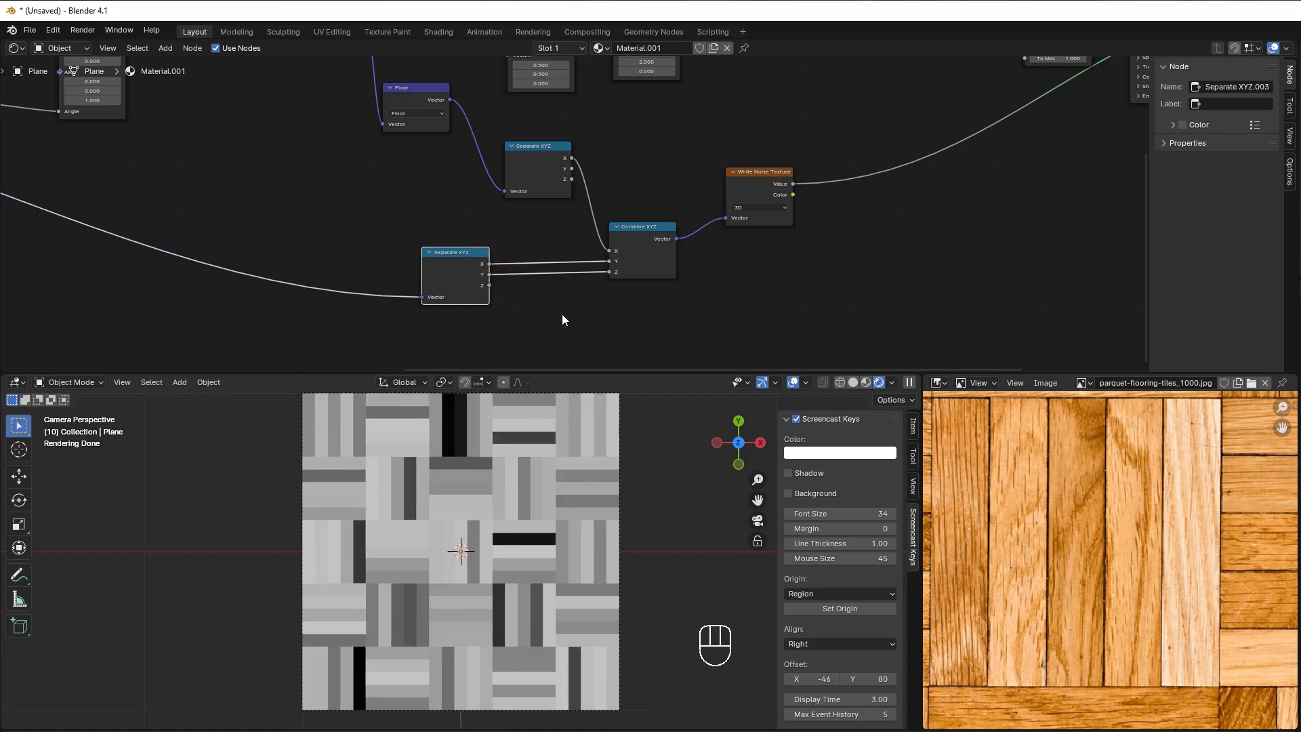
Step: Move the duplicated Separate XYZ node back near the start of the chain and inspect the random plank shades on the plane
scroll(562, 320, down, 9)
middle_drag(582, 322, 914, 339)
drag(838, 267, 448, 264)
middle_drag(934, 293, 578, 323)
scroll(585, 317, up, 2)
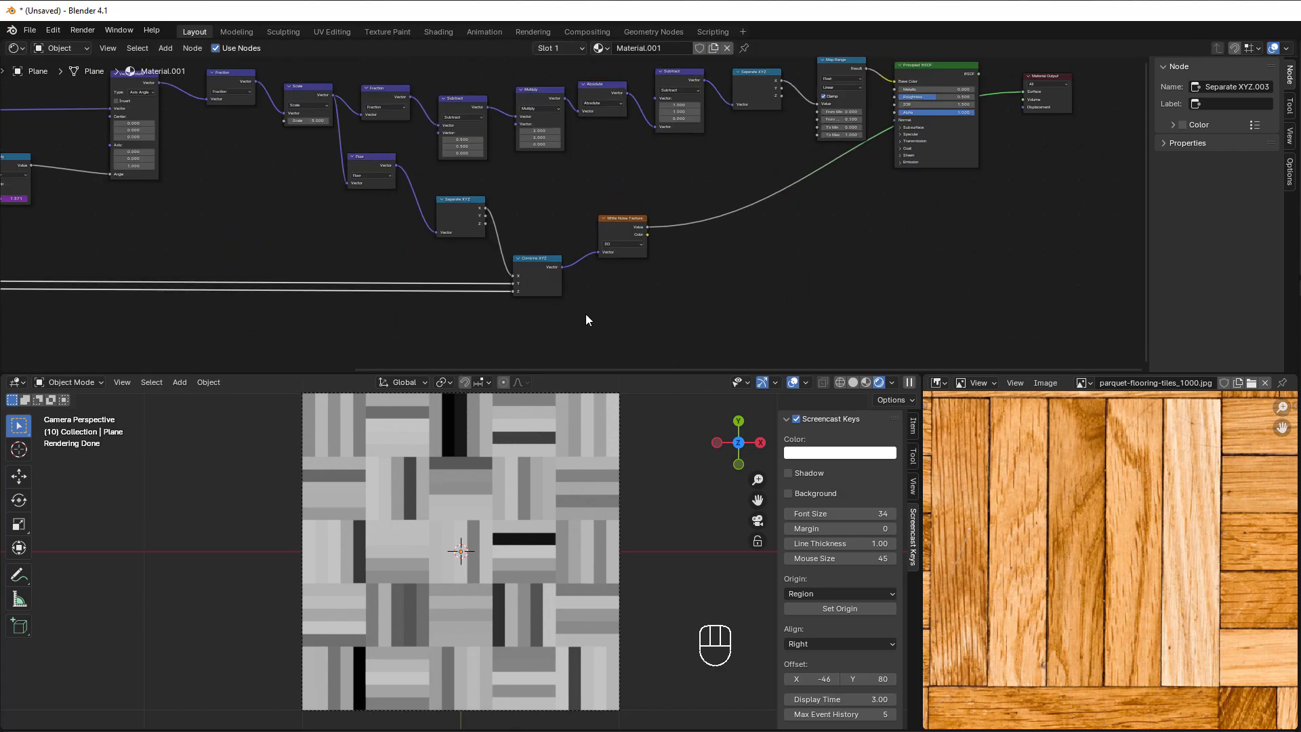
scroll(576, 535, up, 1)
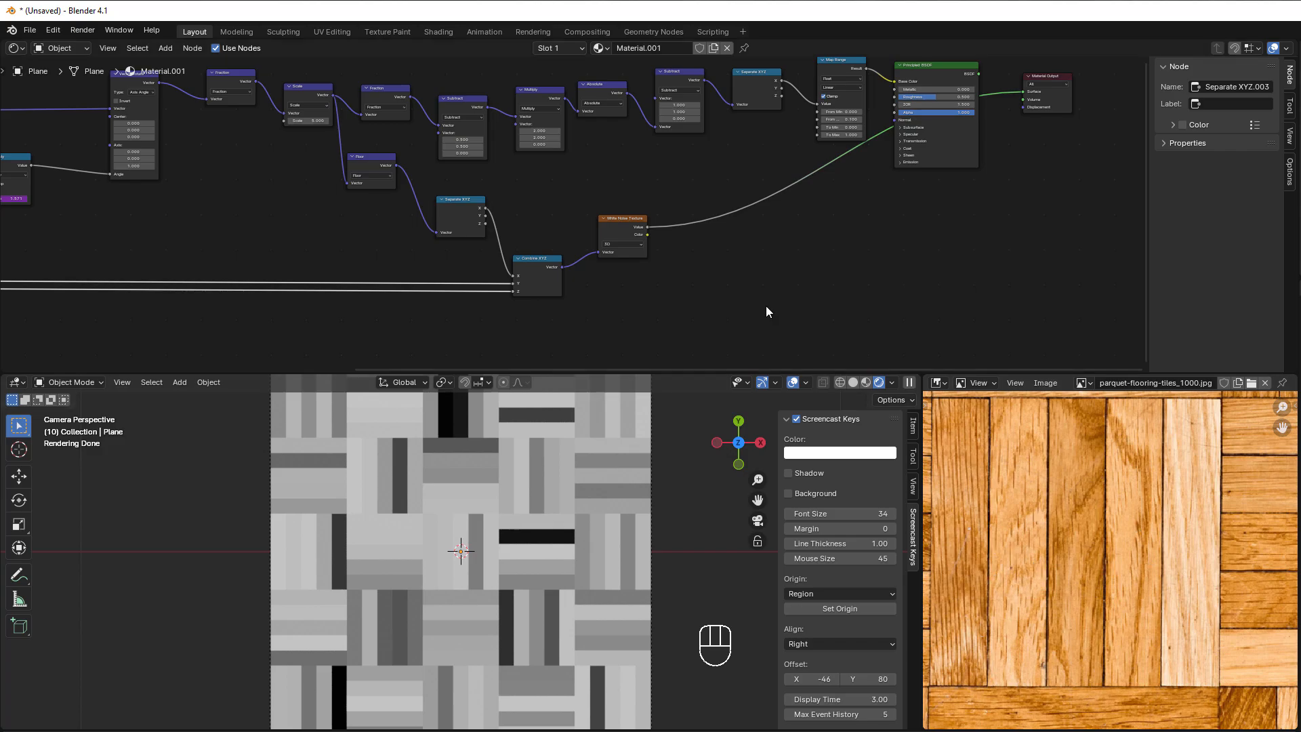
scroll(867, 274, up, 4)
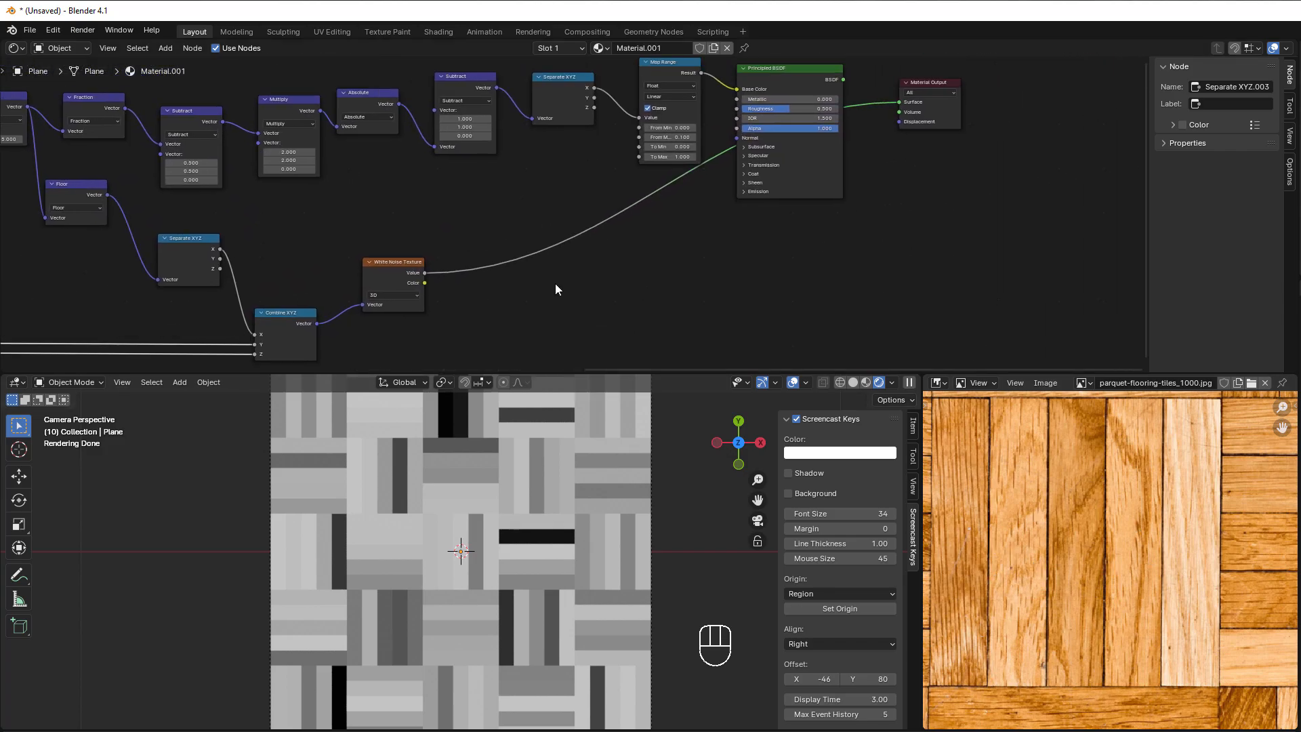
Step: Add a Hue/Saturation/Value node in the free space after the White Noise Texture node
scroll(569, 270, up, 3)
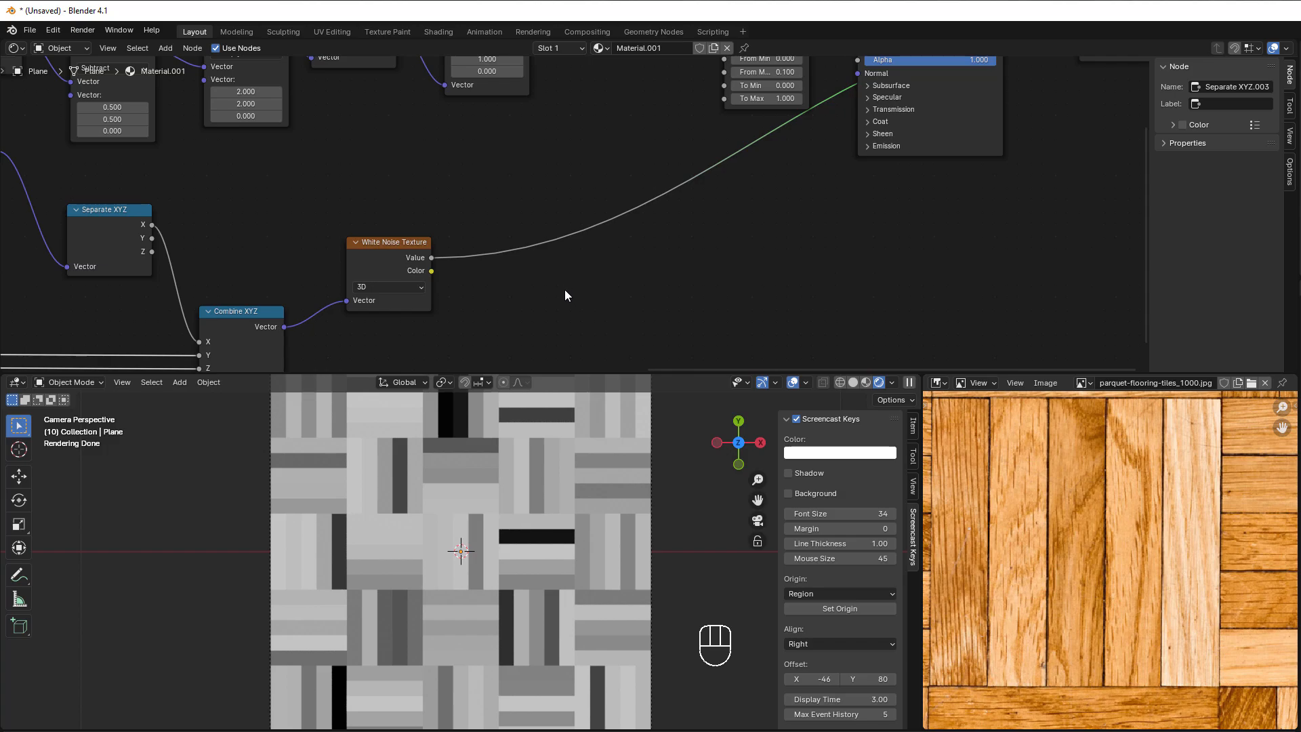
key(shift+a)
mouse_move(565, 291)
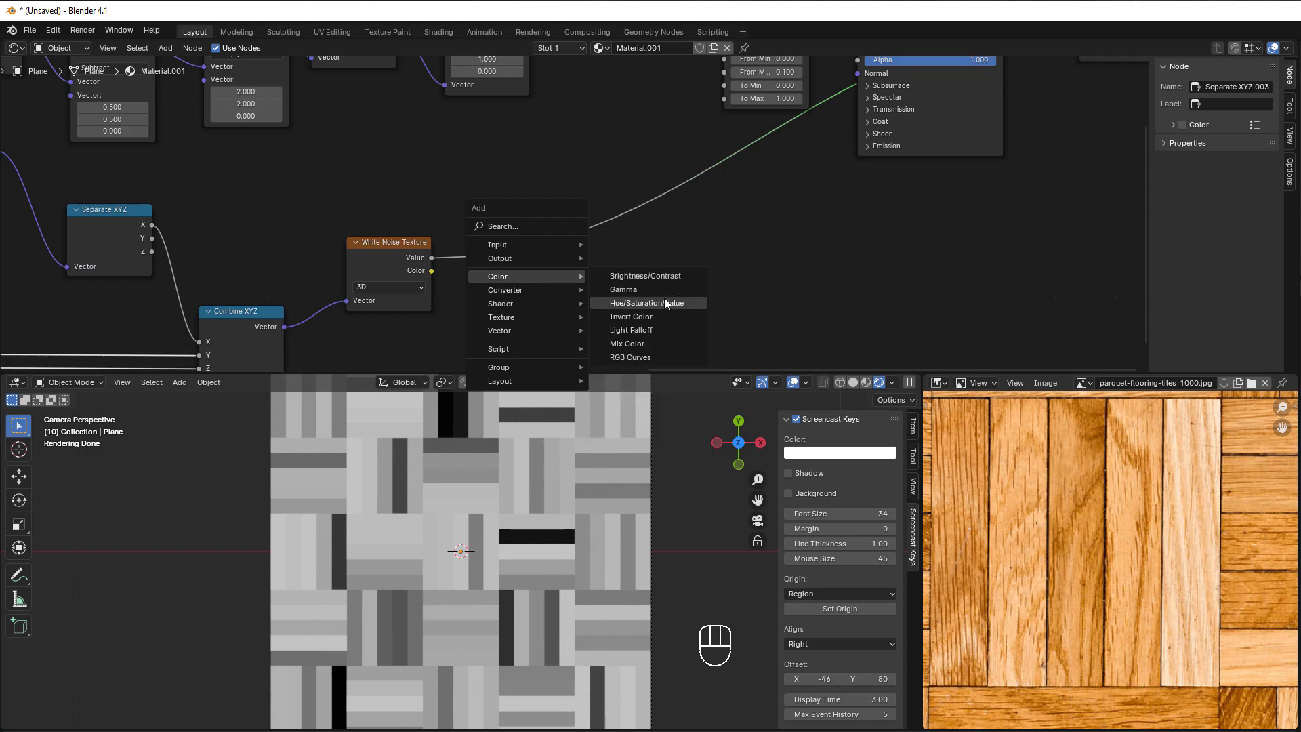
click(675, 301)
click(647, 250)
scroll(587, 305, up, 1)
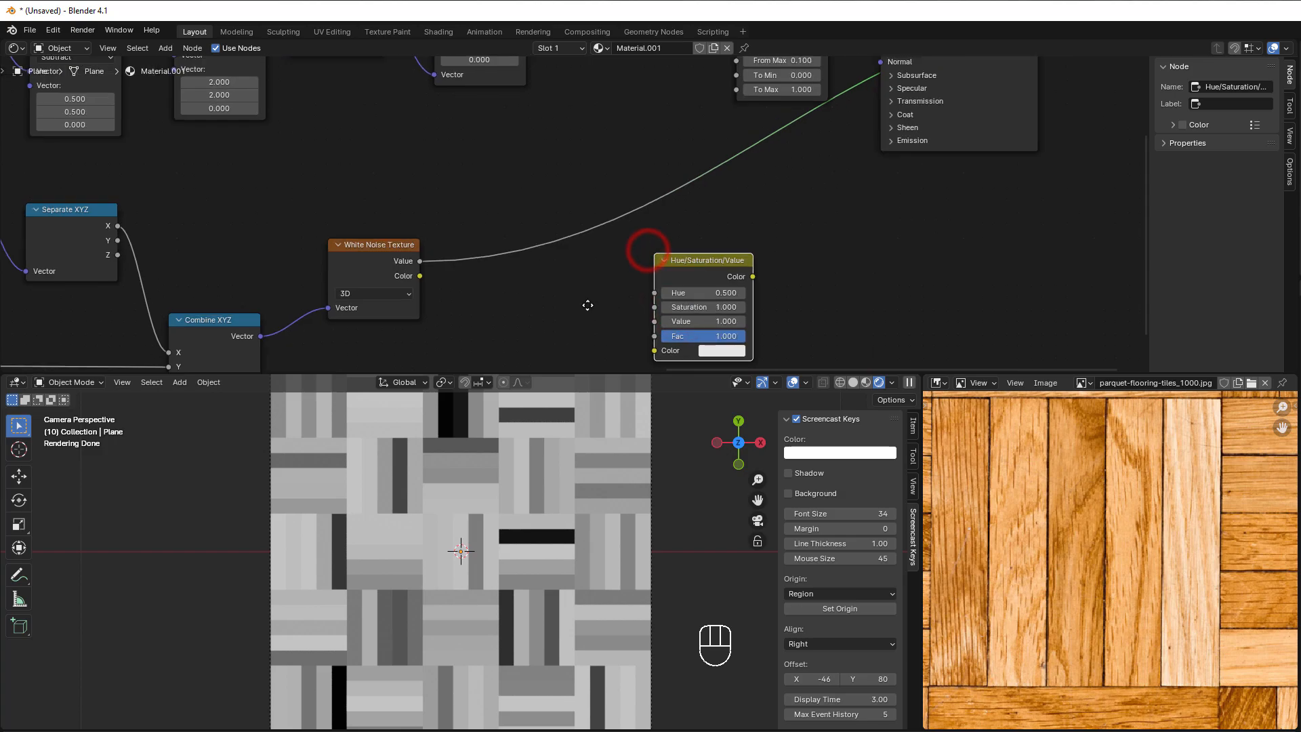
middle_drag(588, 305, 535, 261)
scroll(534, 262, up, 1)
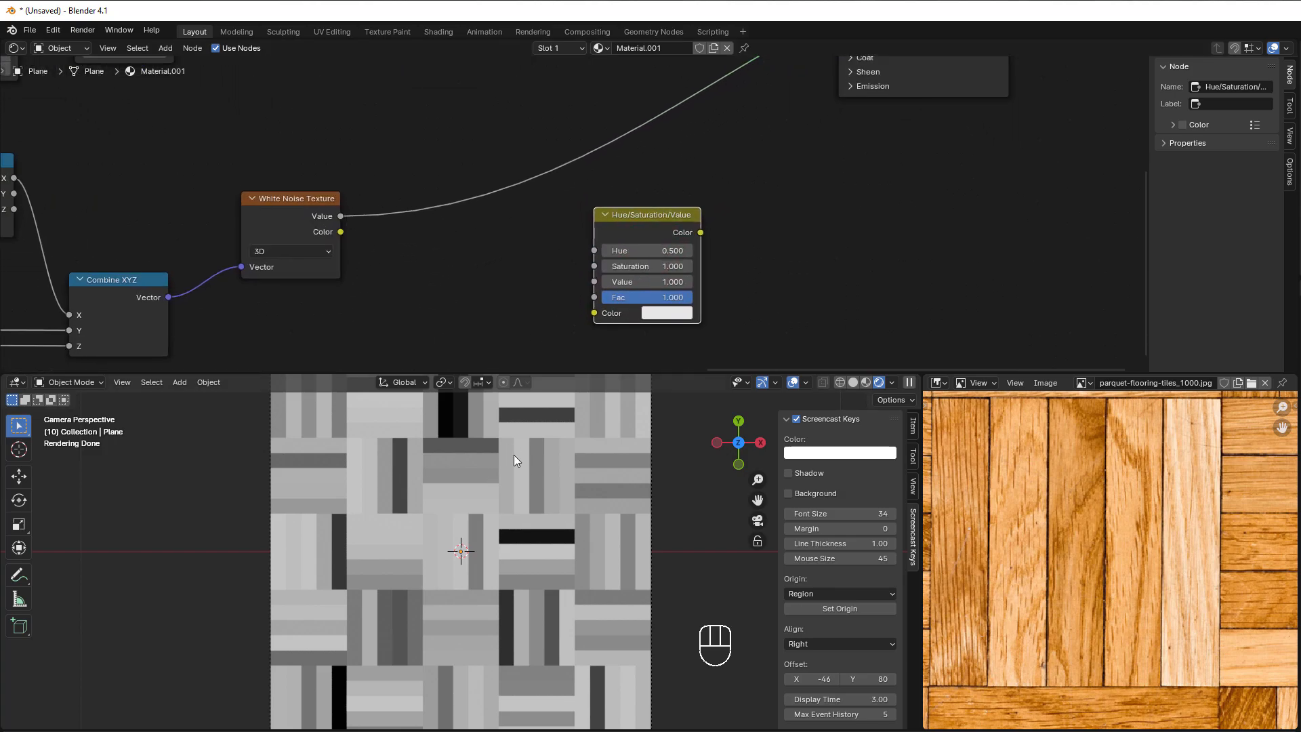
Step: Connect the White Noise Texture's Value output to the Hue/Saturation/Value node's Hue, and its Color output to the Material Output's Surface
drag(340, 215, 587, 247)
scroll(801, 270, down, 2)
middle_drag(805, 276, 709, 322)
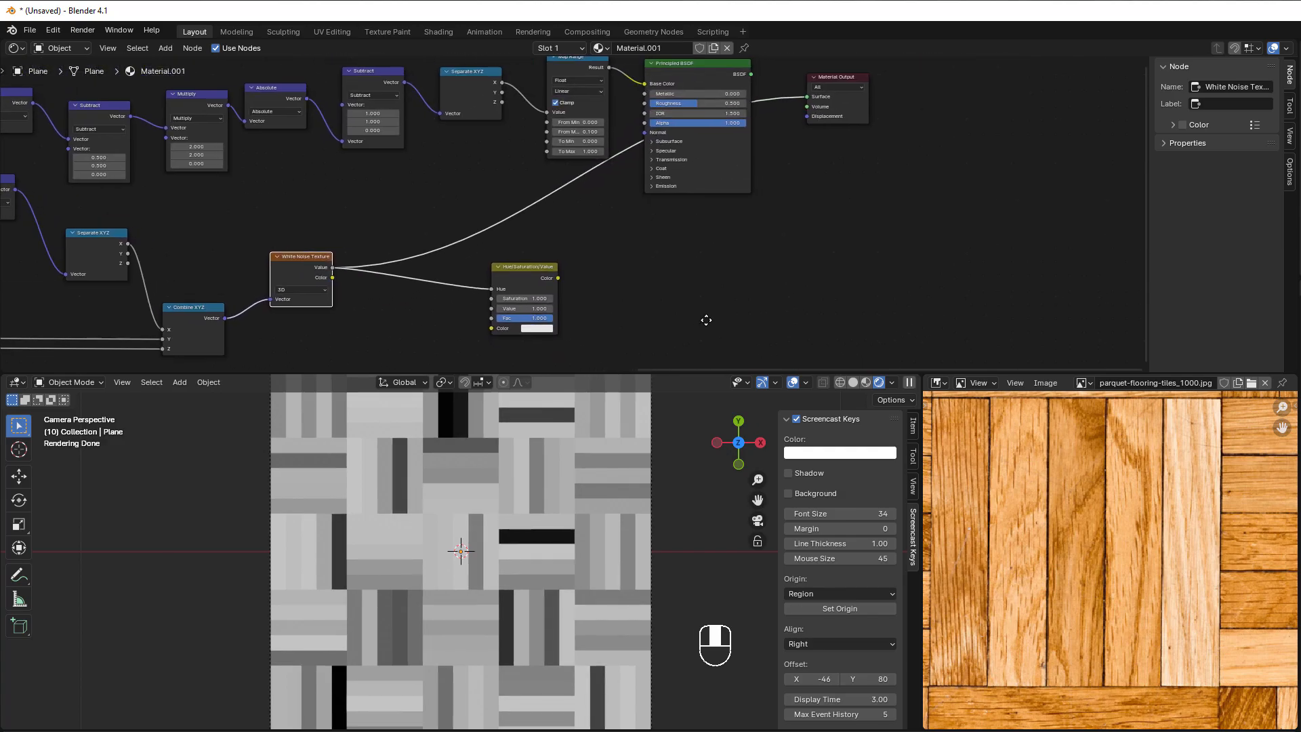
drag(566, 268, 810, 86)
Step: Sample the Hue/Saturation/Value node's Color from a wooden plank in the parquet reference image
scroll(579, 322, up, 5)
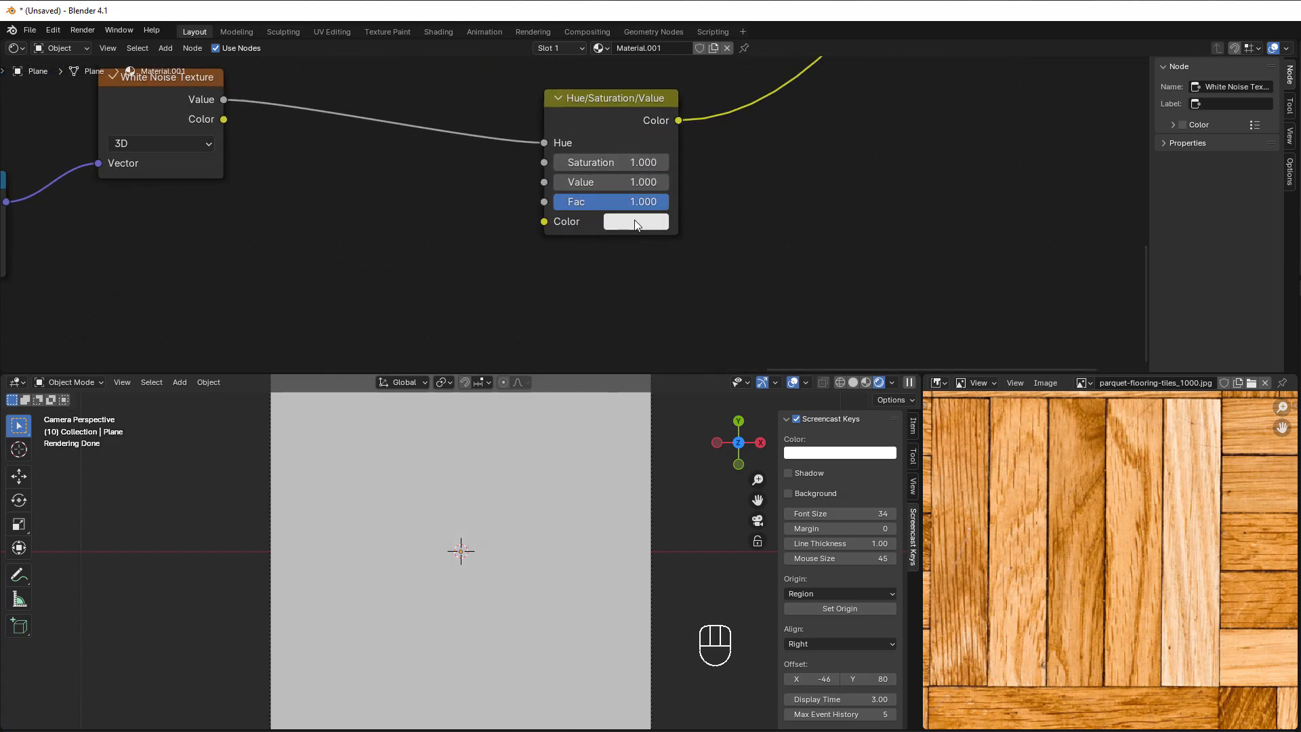
click(634, 222)
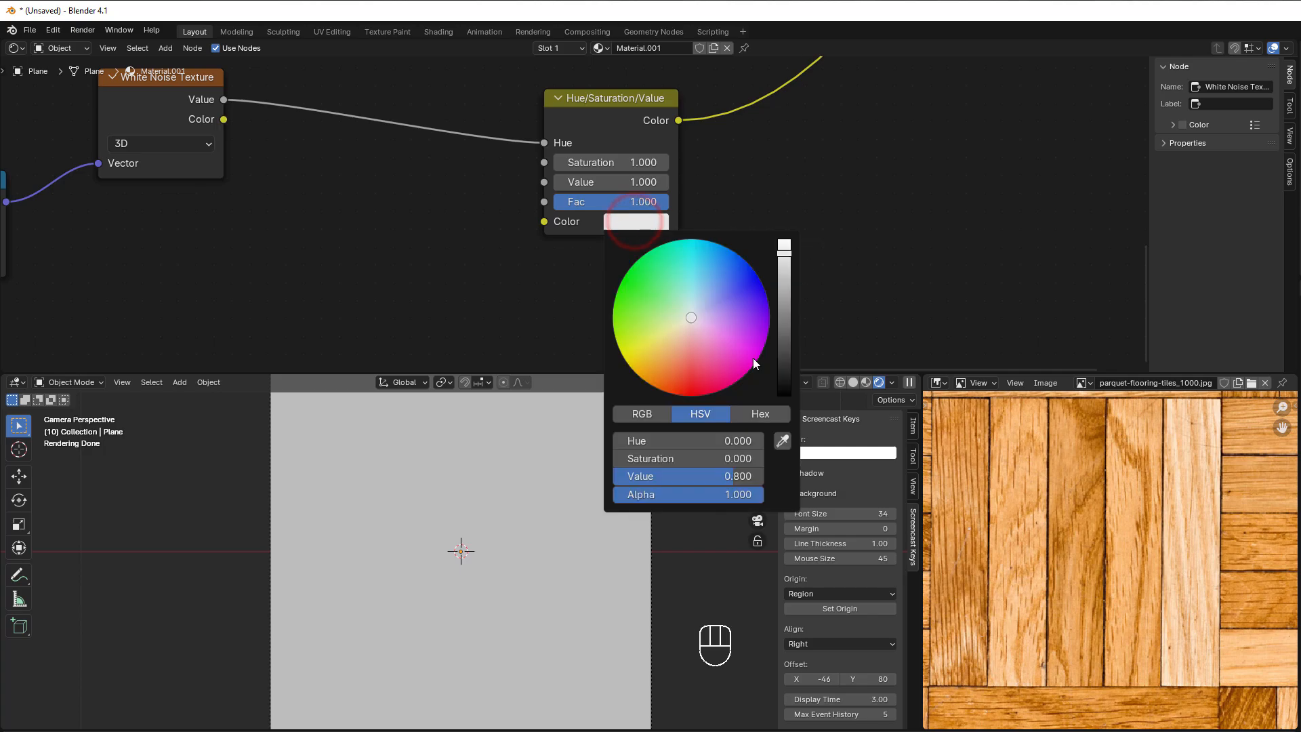
click(783, 441)
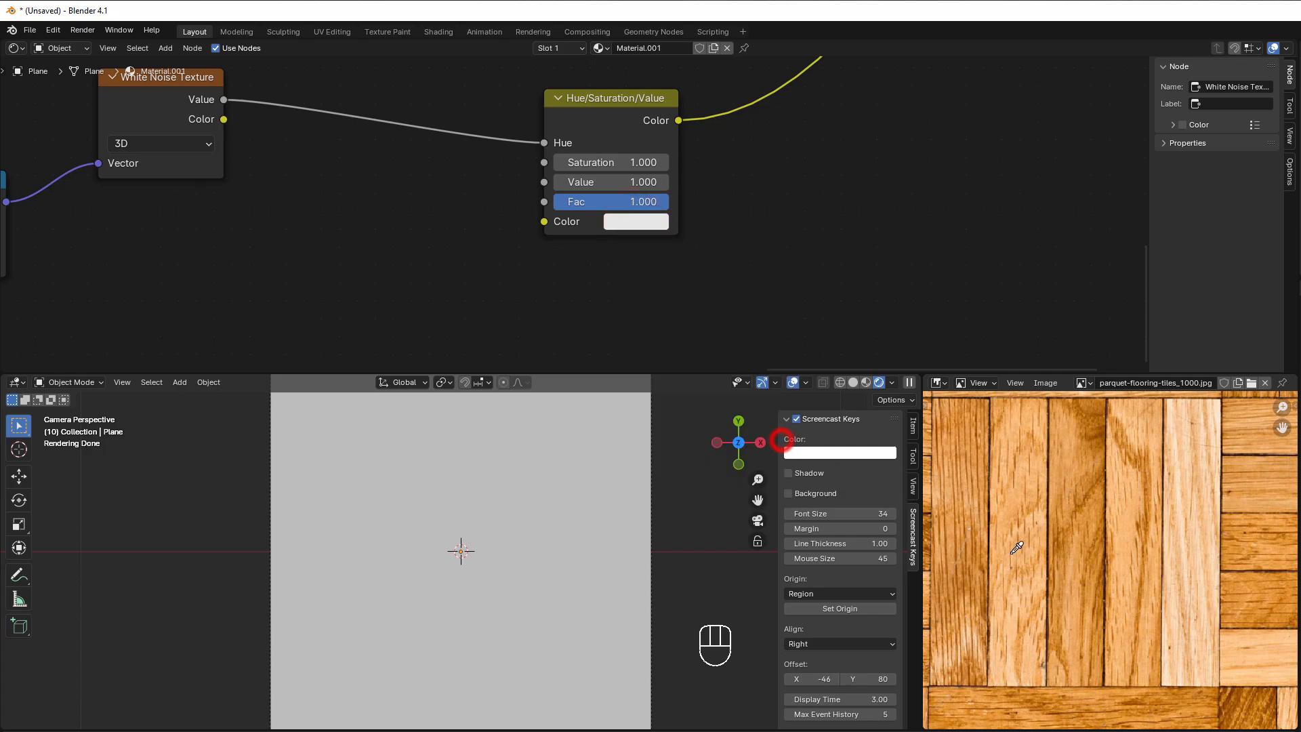
click(1081, 570)
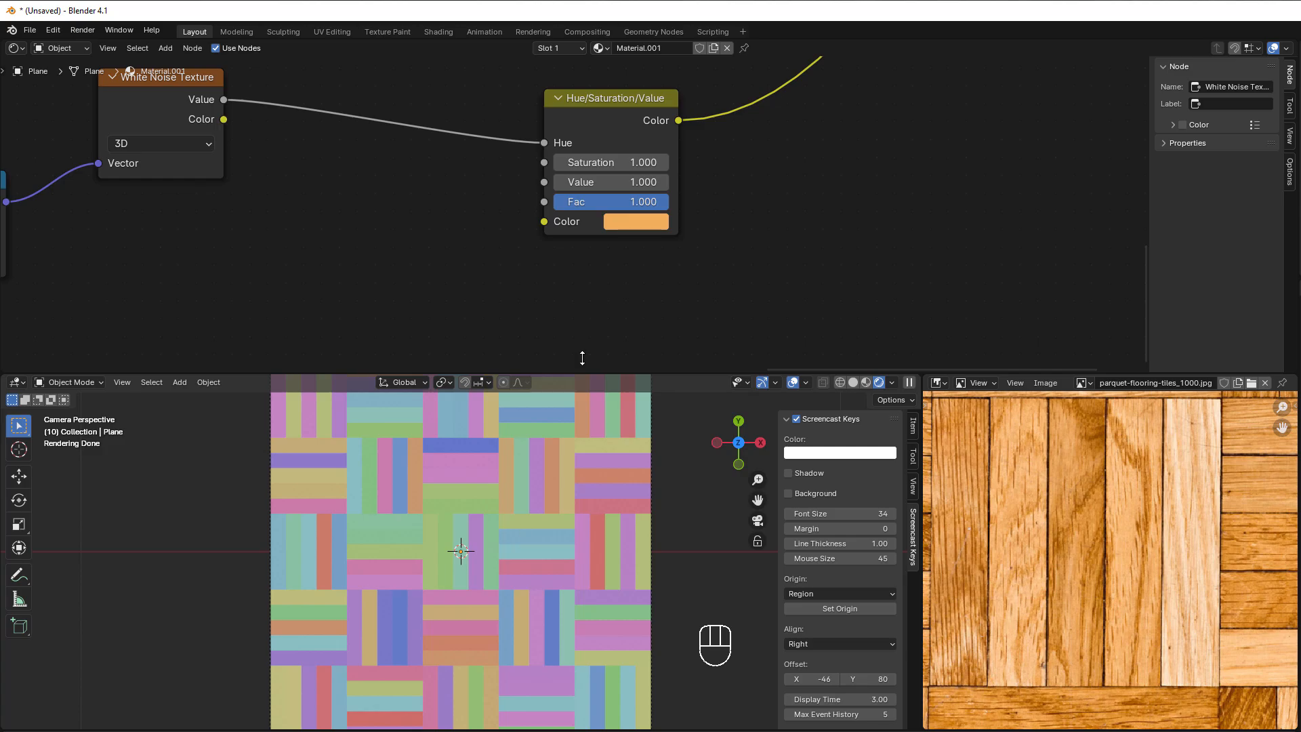
Step: Disconnect the White Noise Texture from the Hue input and reposition the White Noise Texture node beside the Combine XYZ node
middle_drag(343, 203, 392, 254)
drag(225, 139, 231, 180)
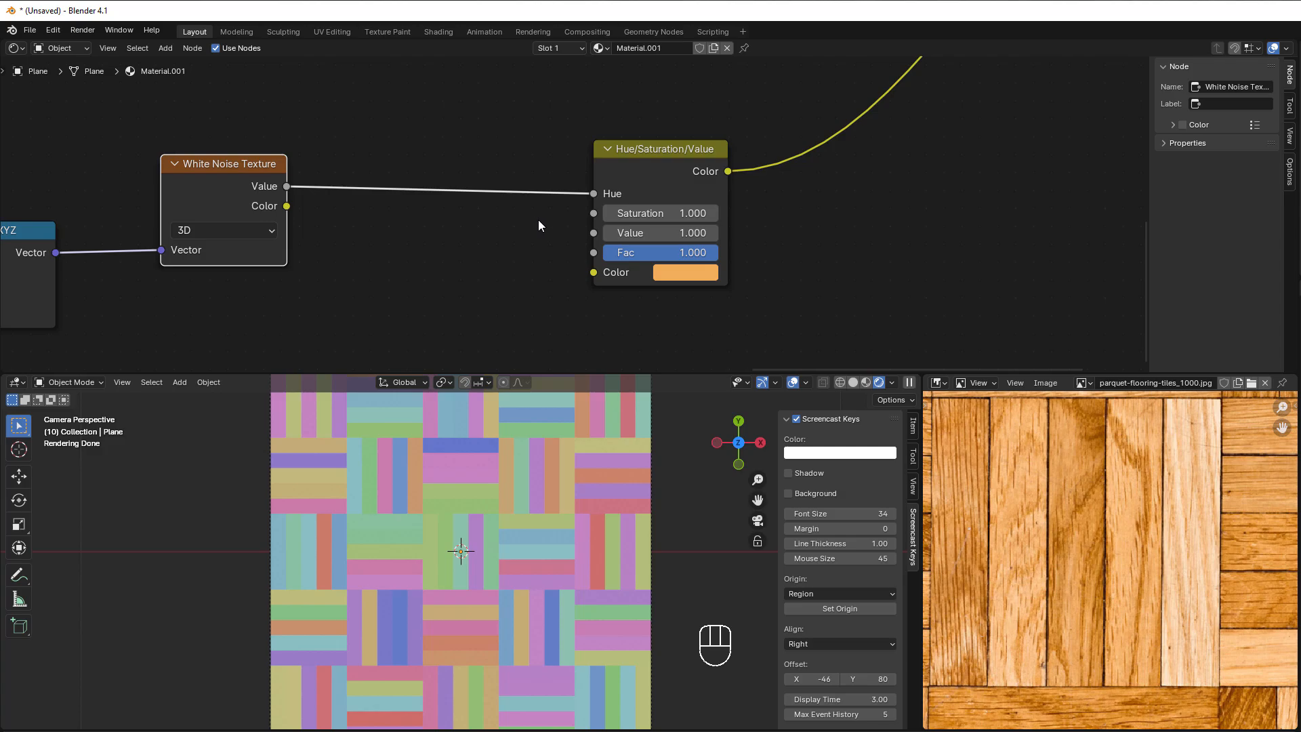
mouse_move(593, 194)
mouse_down()
mouse_move(485, 217)
mouse_move(607, 215)
mouse_up()
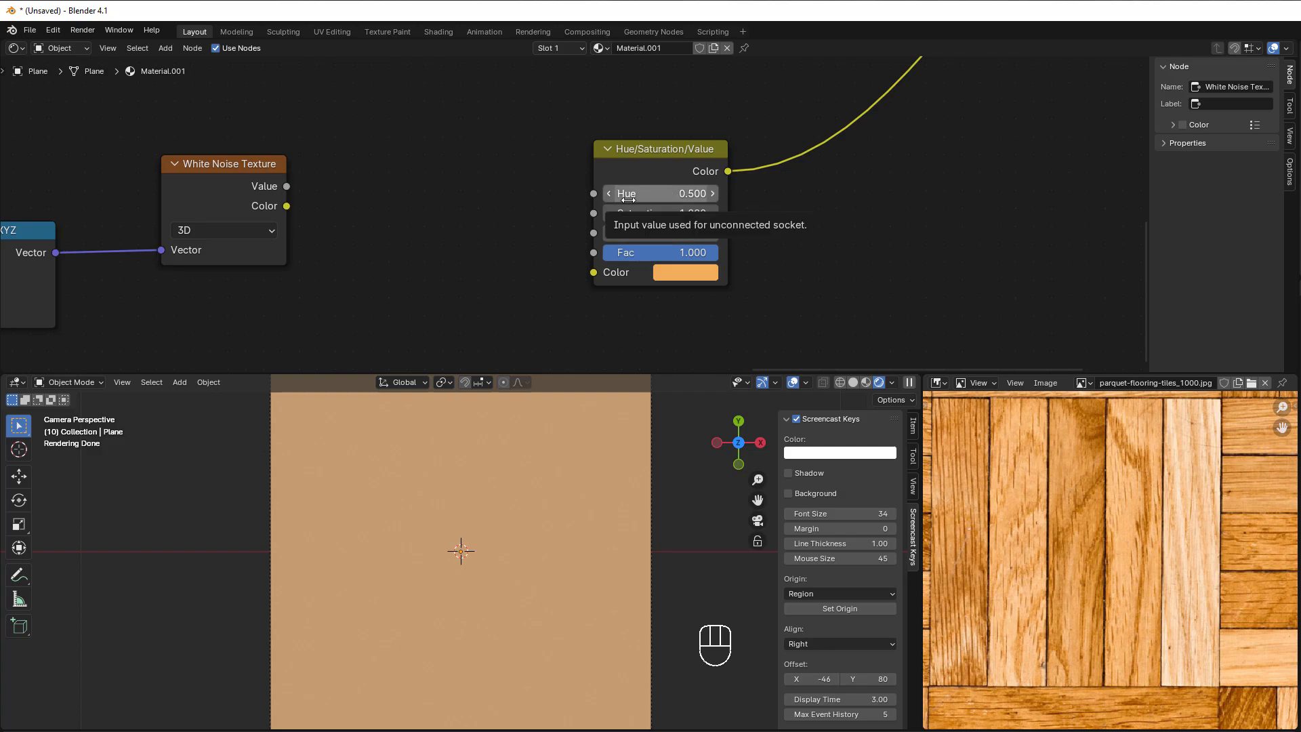
drag(284, 196, 314, 215)
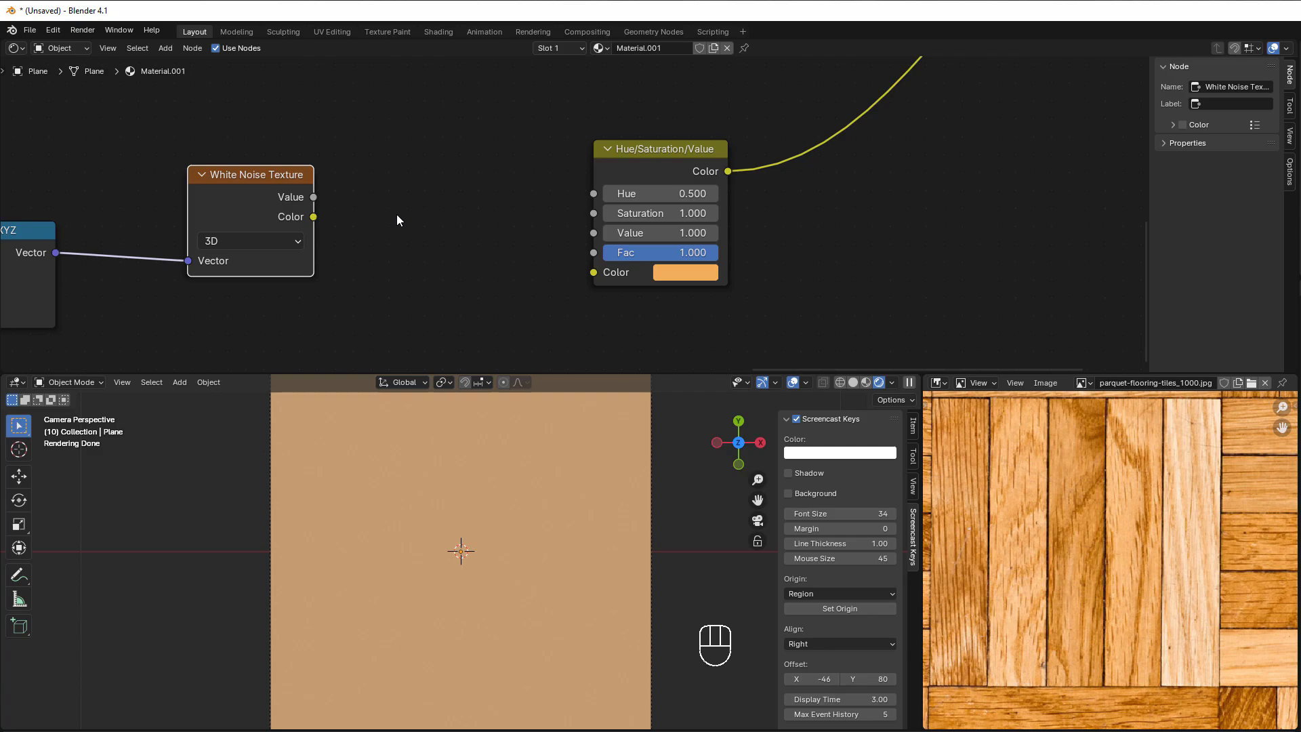
Step: Add a Math node between the White Noise Texture and Hue/Saturation/Value nodes and set its operation to Multiply Add
key(shift+a)
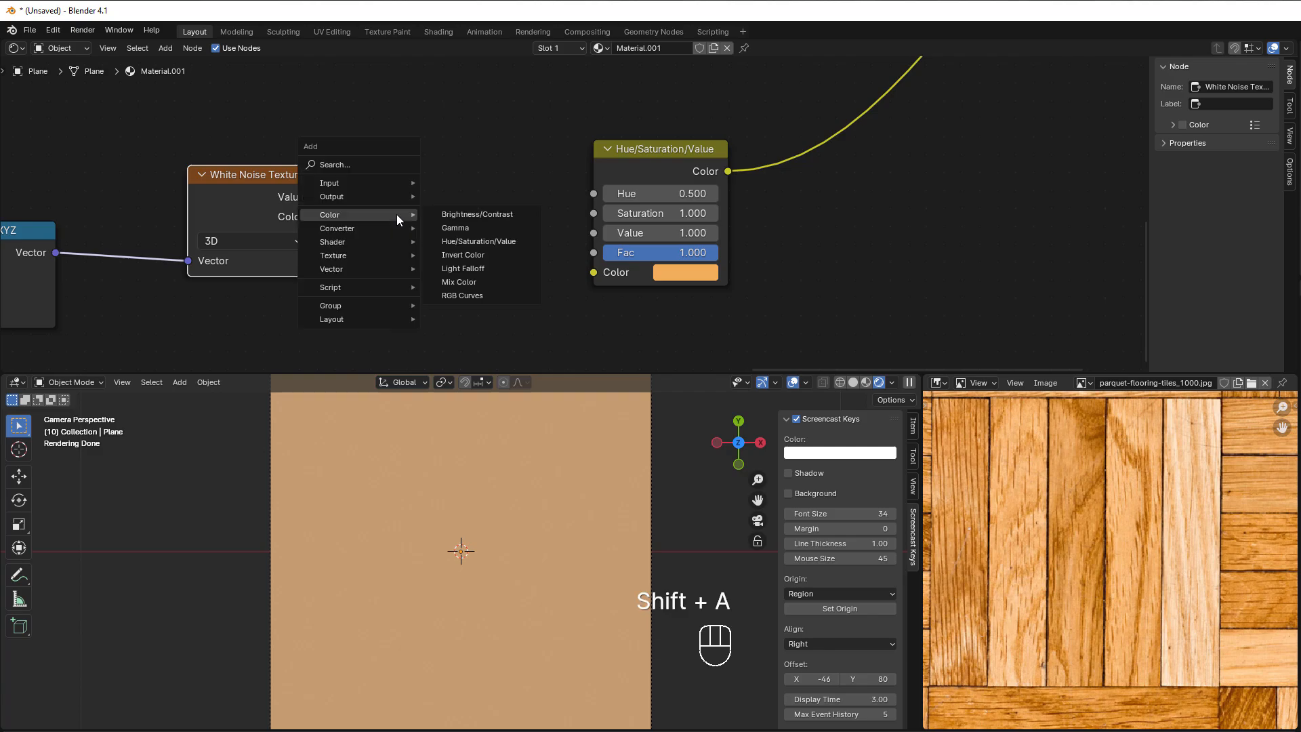
mouse_move(364, 227)
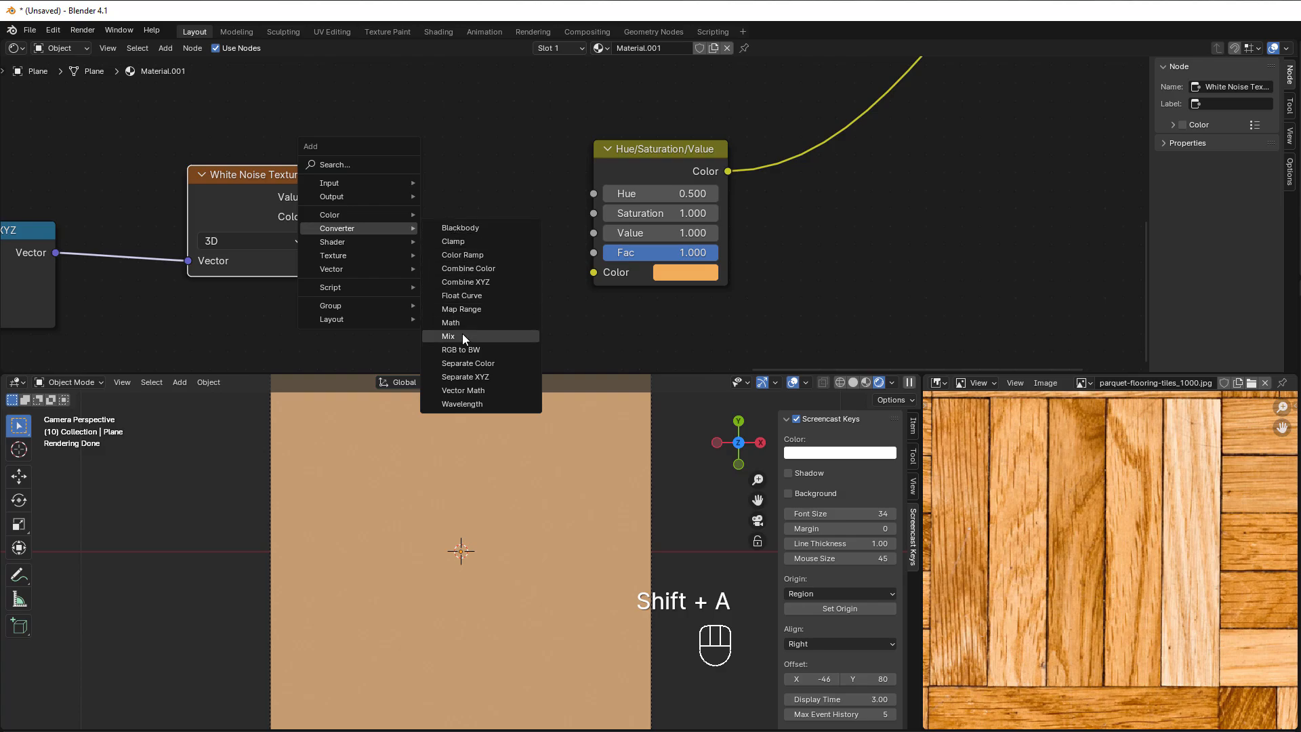
click(458, 322)
click(456, 325)
click(440, 222)
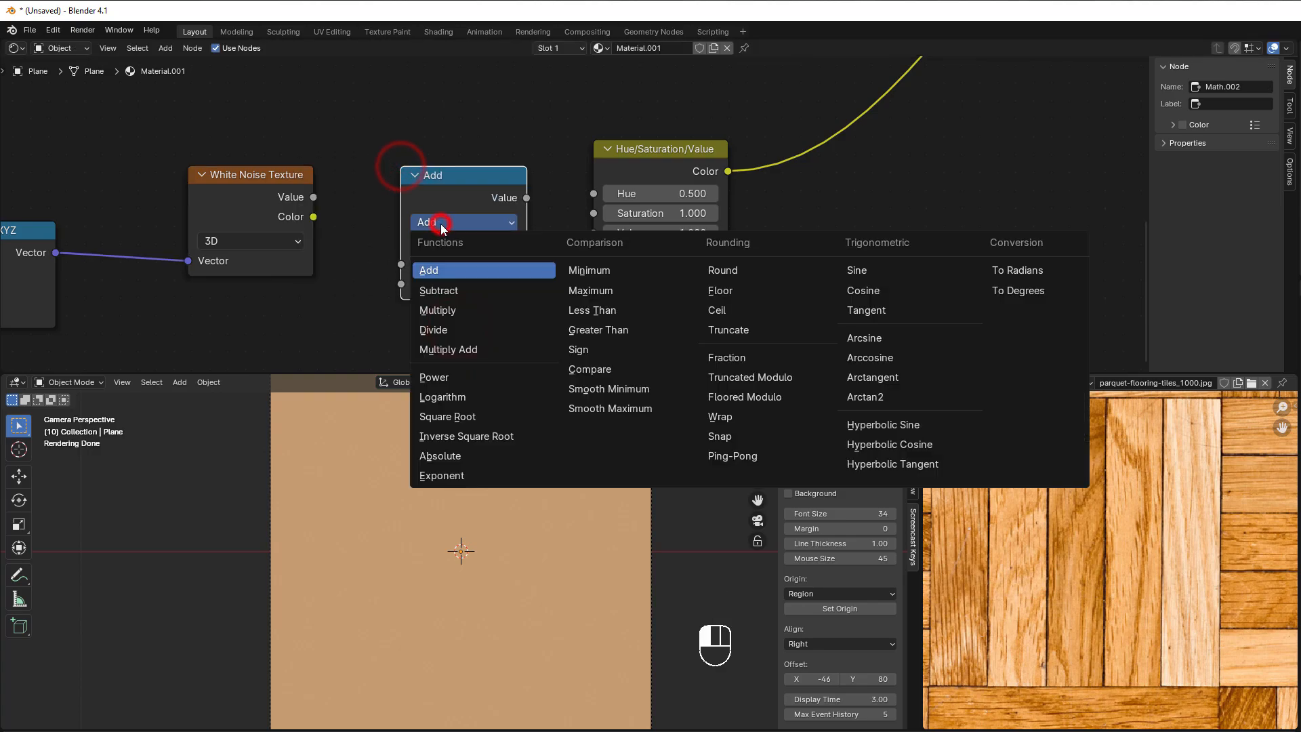
click(455, 343)
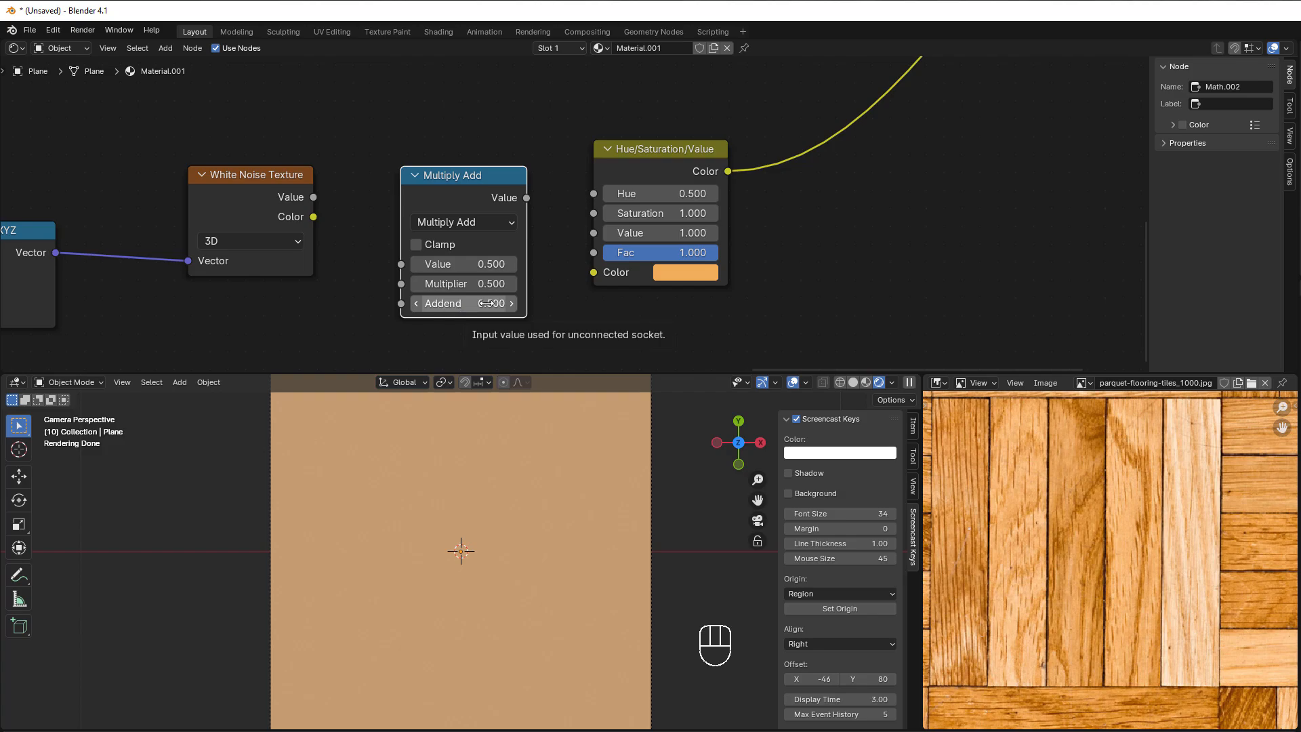
Step: Route the White Noise Texture's Value through the Multiply Add node into the Hue input, with the Multiplier set to 0.1
drag(314, 197, 401, 264)
click(418, 283)
click(418, 283)
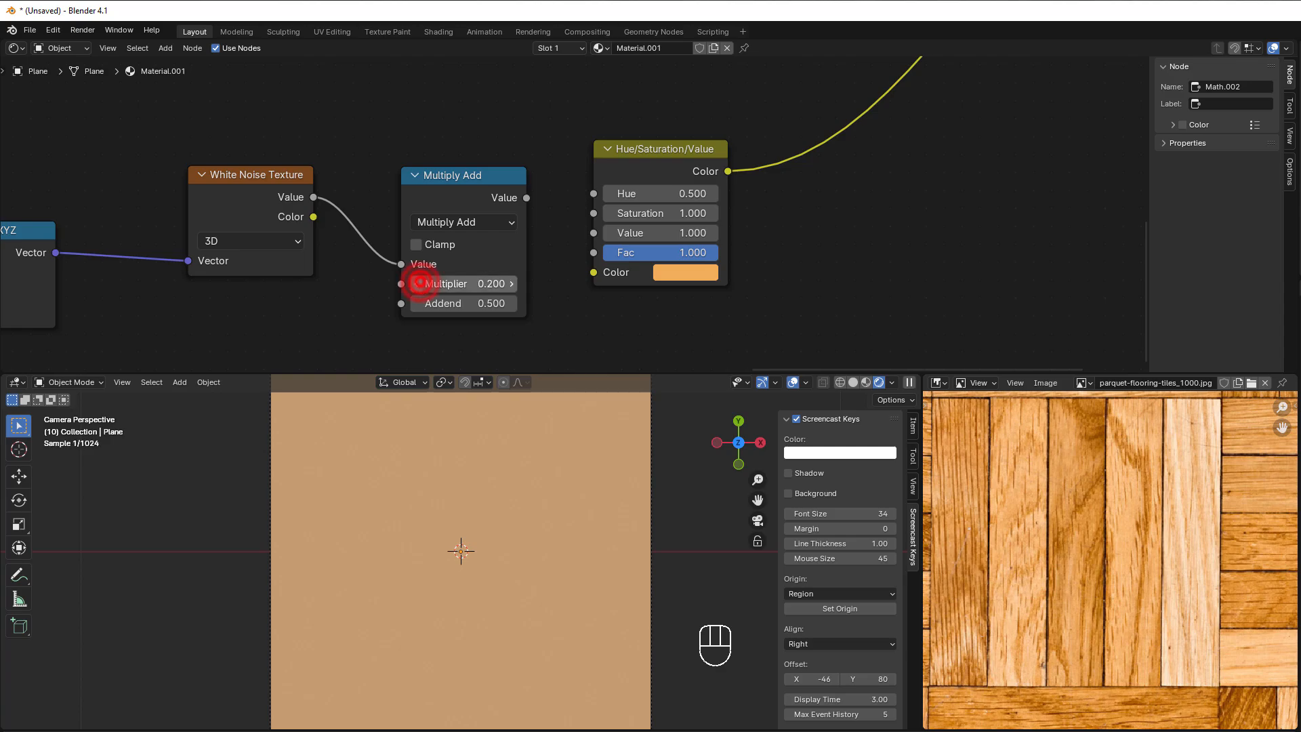
click(417, 283)
click(417, 283)
drag(527, 197, 588, 199)
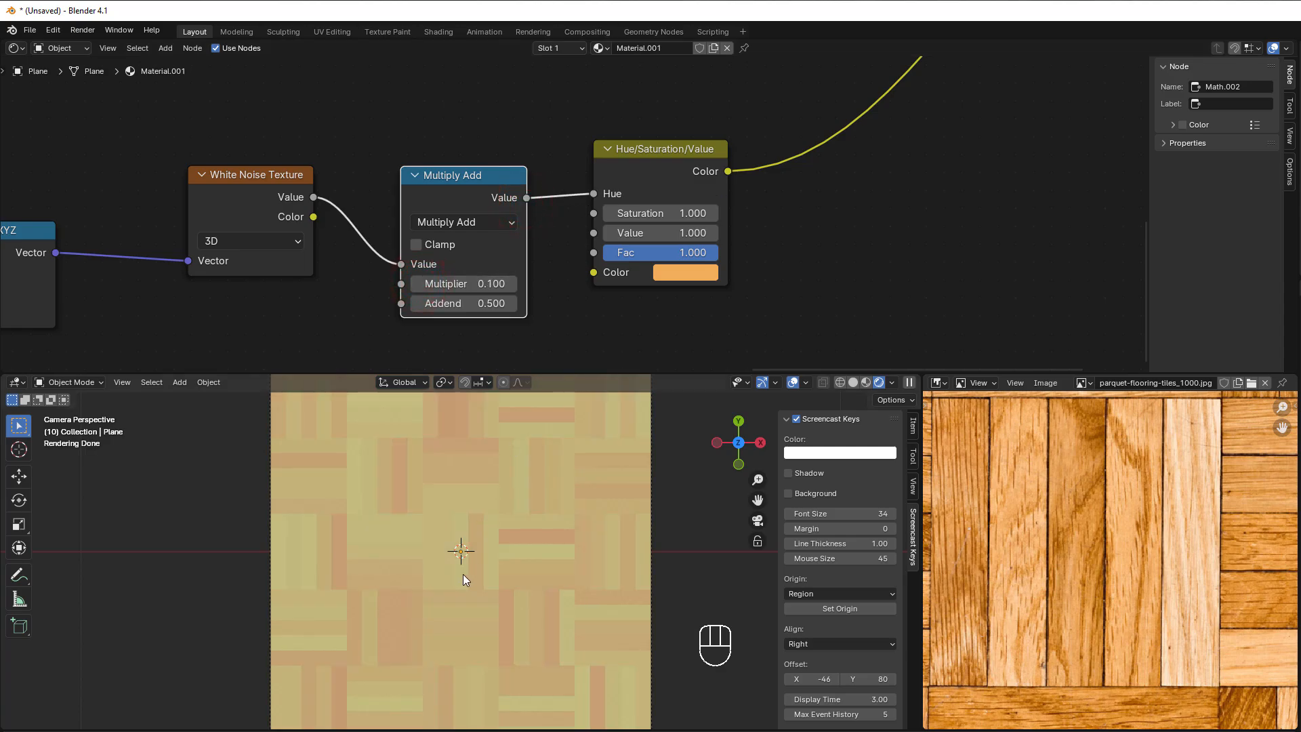
Step: Try a Multiplier of -0.1 on the Multiply Add node and return it to 0.1
click(416, 284)
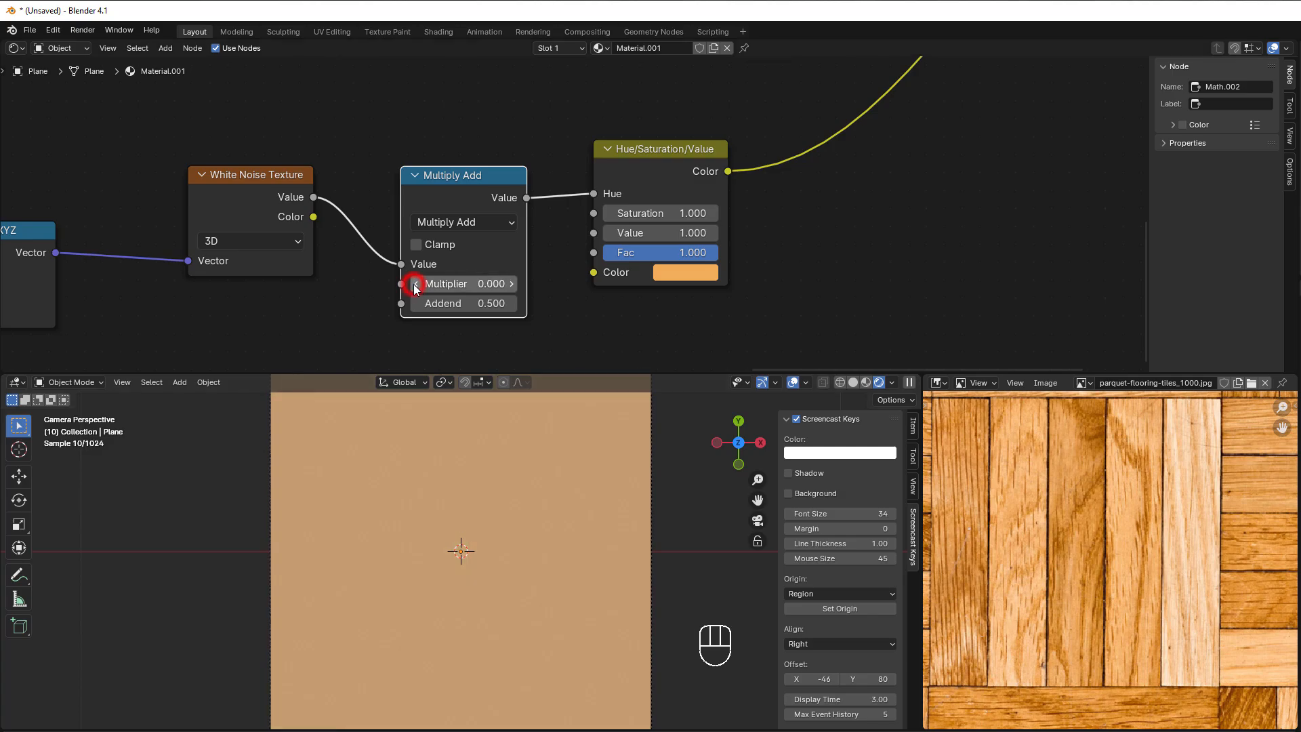
click(416, 284)
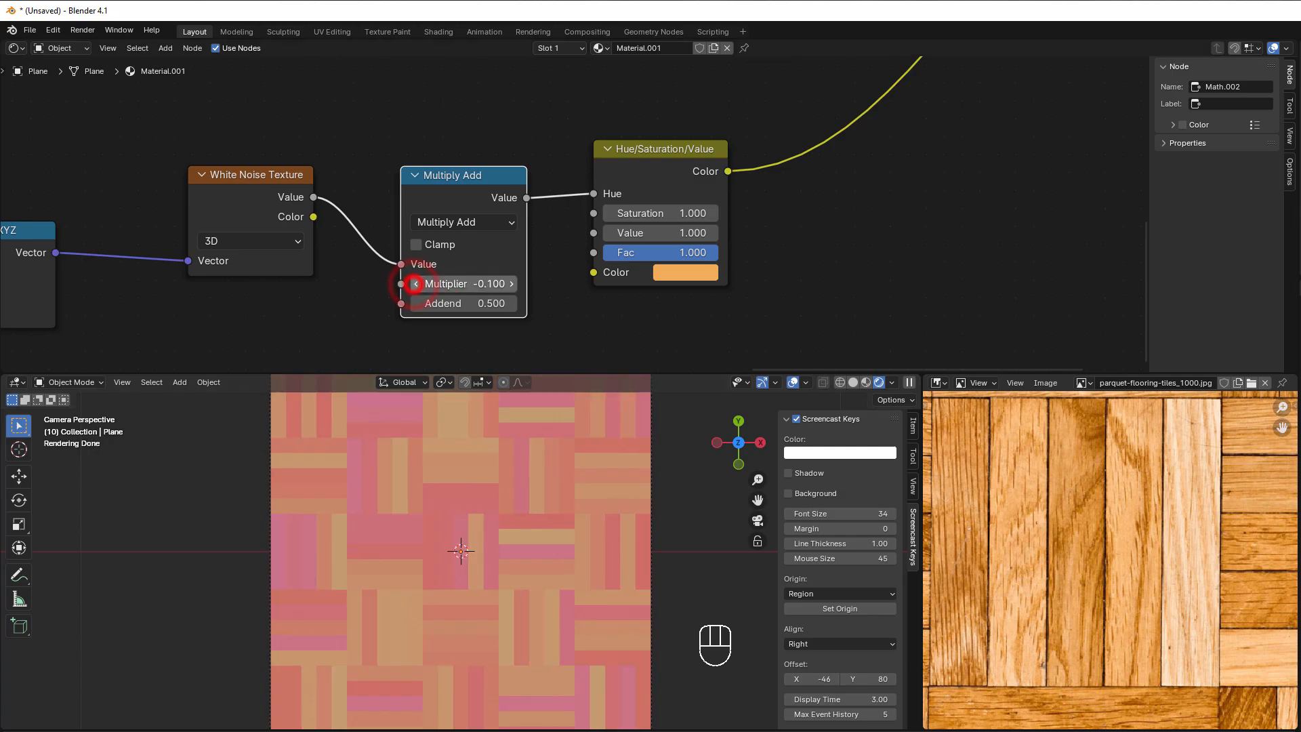
click(515, 282)
click(515, 282)
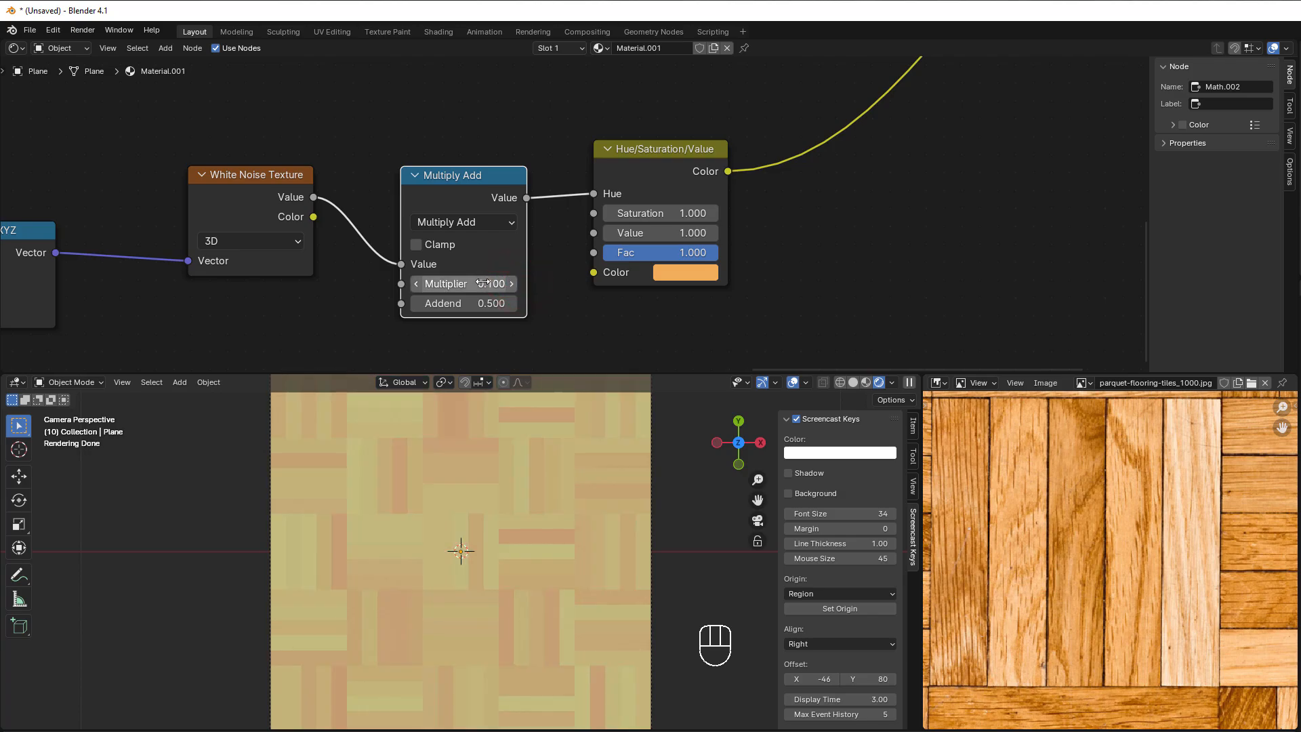
Step: Change the Hue/Saturation/Value node's Color to a deeper orange with hue 0.027, saturation 0.971 and value 0.633
click(685, 272)
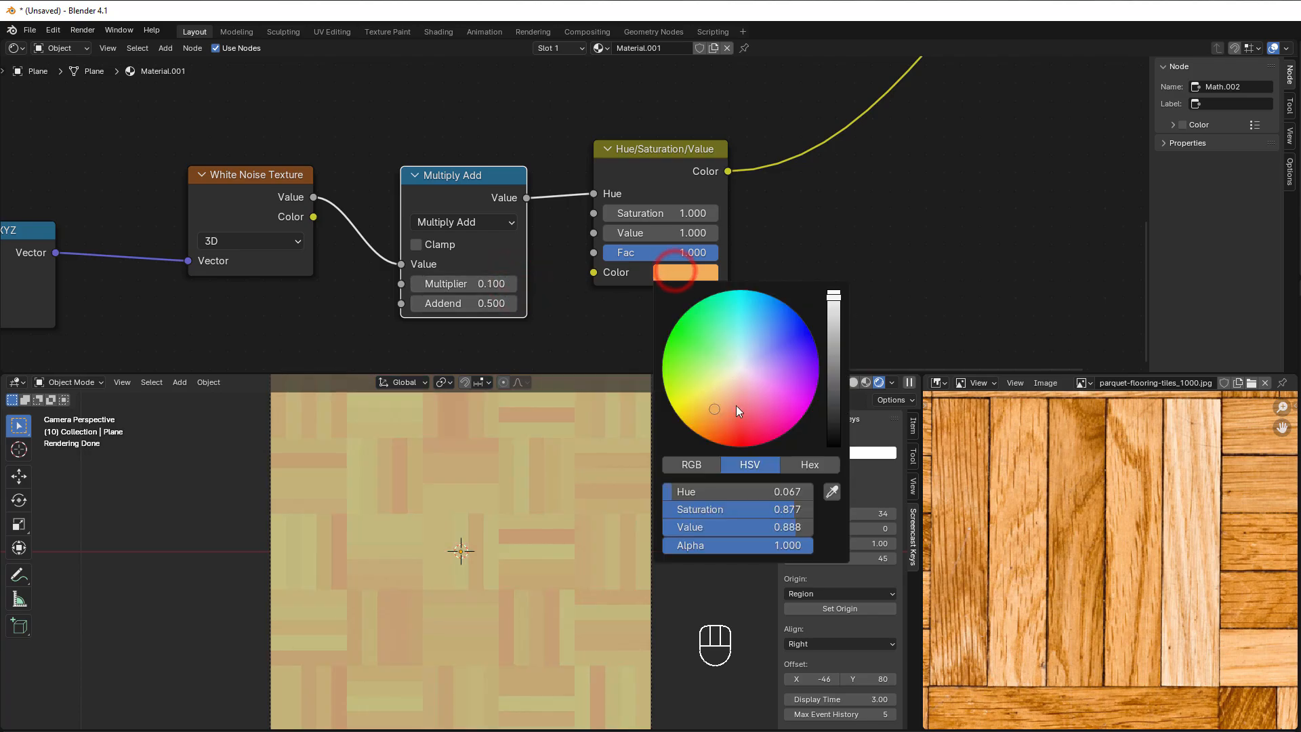
drag(736, 405, 714, 422)
drag(833, 296, 833, 318)
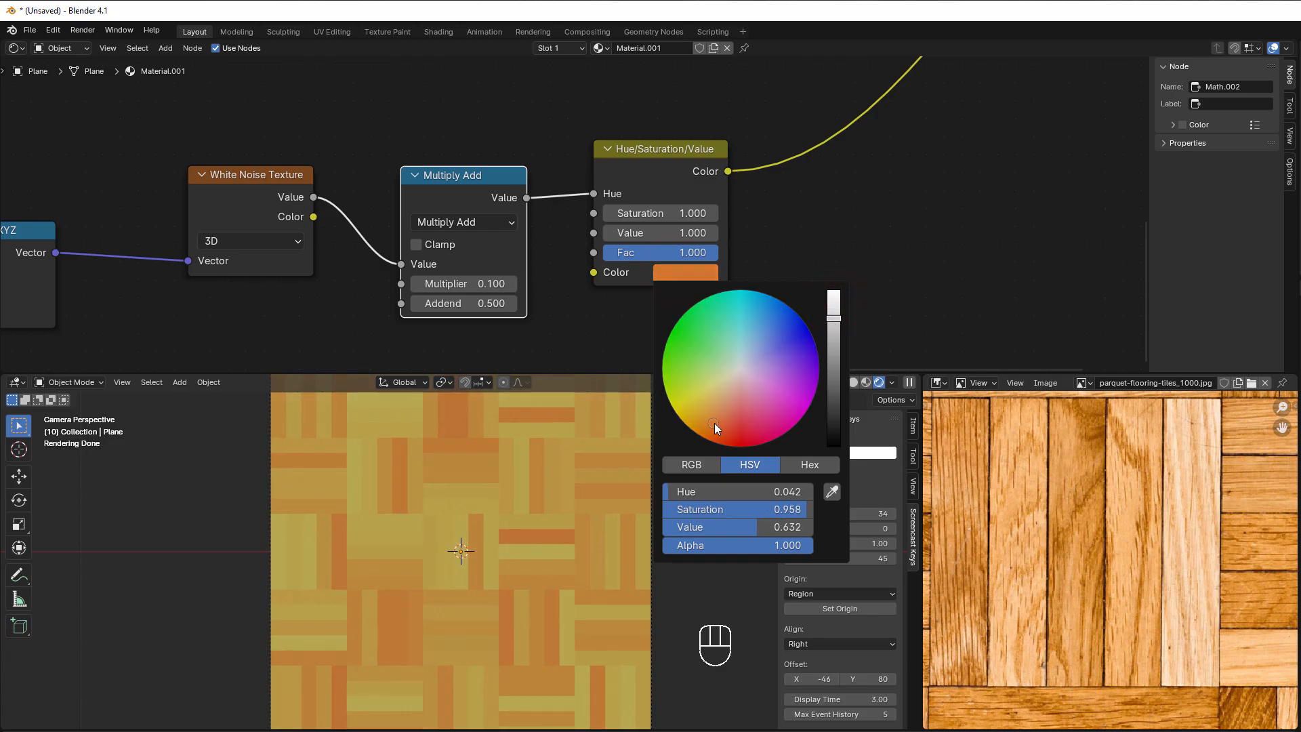
drag(710, 423, 720, 428)
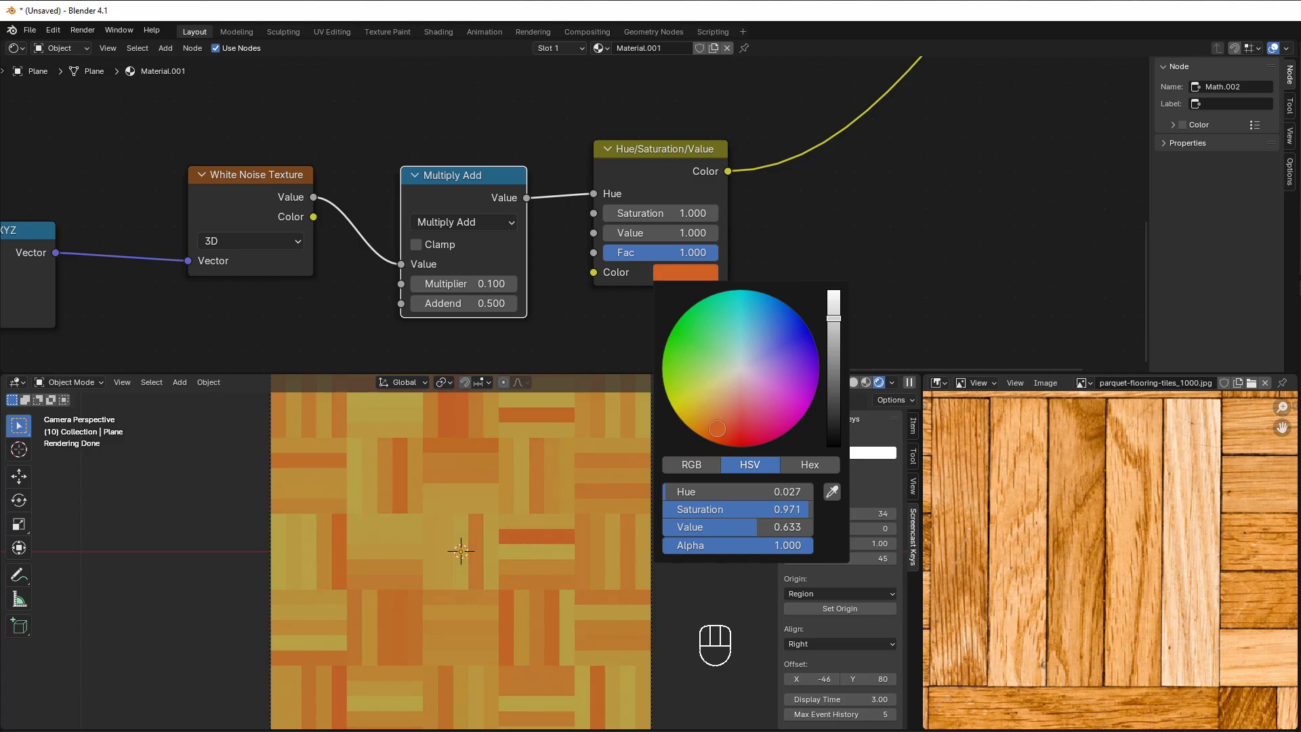
Step: Set the Multiply Add node's Multiplier to 0.05
click(476, 283)
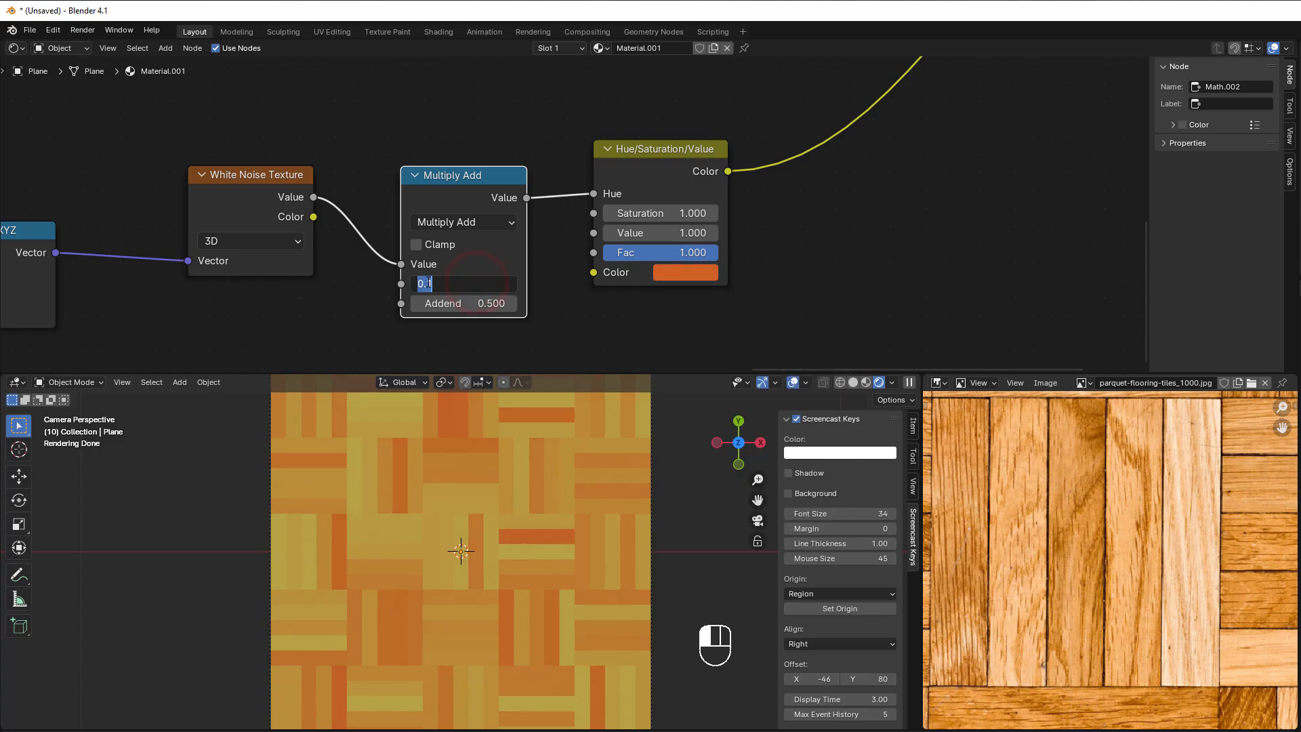
drag(426, 283, 458, 274)
text(05)
key(Return)
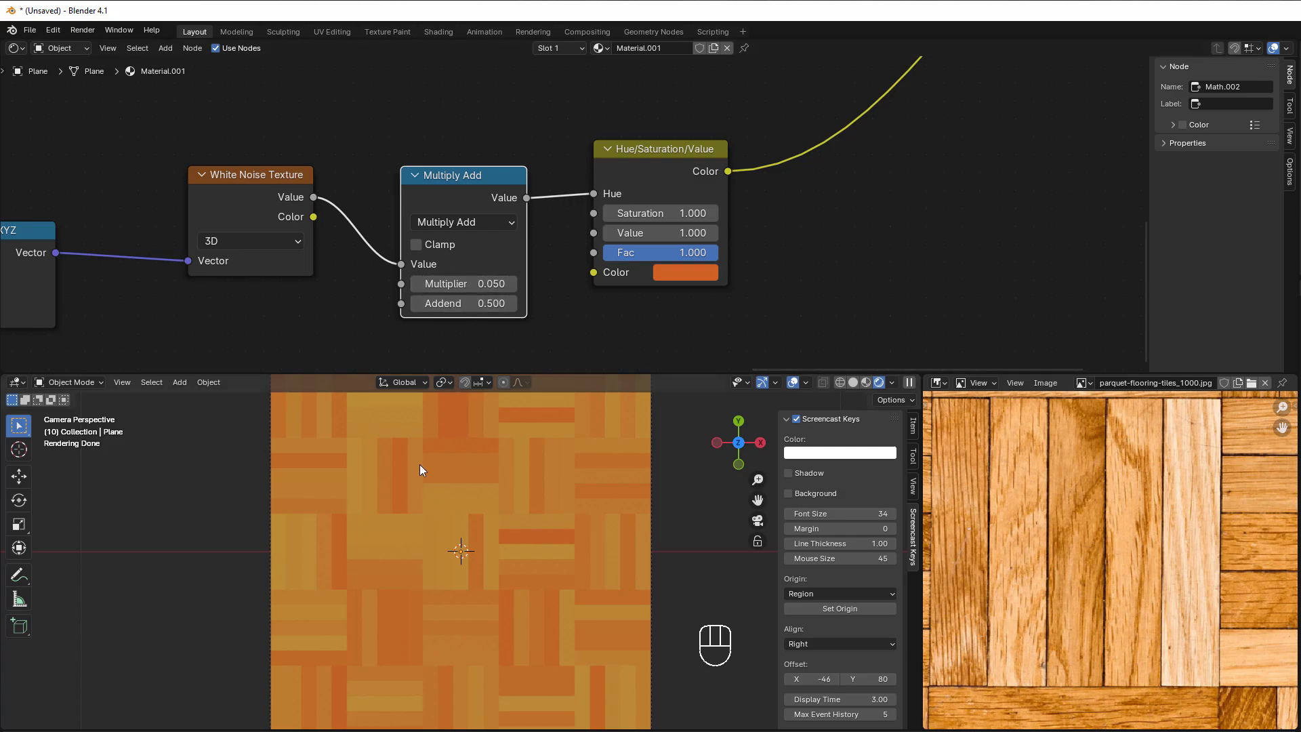
Step: Try a smaller Multiplier on the Multiply Add node and return it to 0.05
click(473, 282)
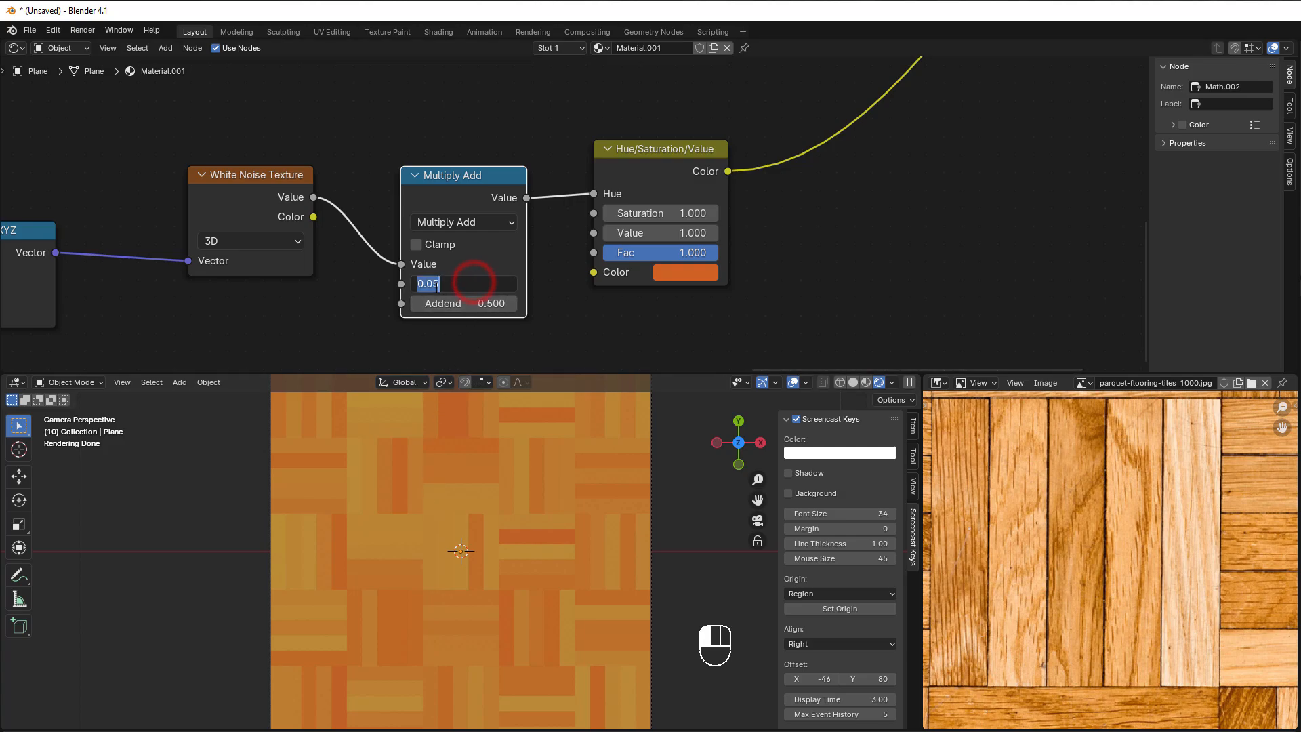
drag(432, 284, 439, 284)
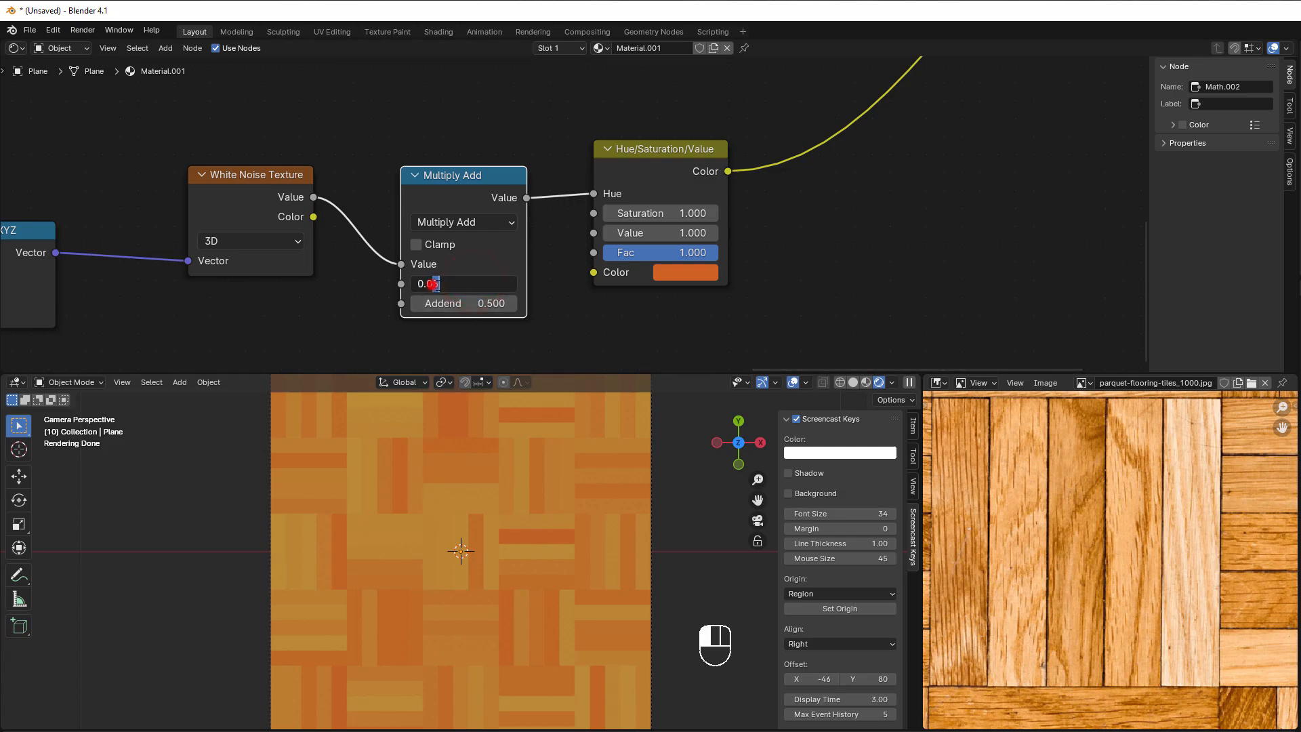
click(545, 297)
click(434, 293)
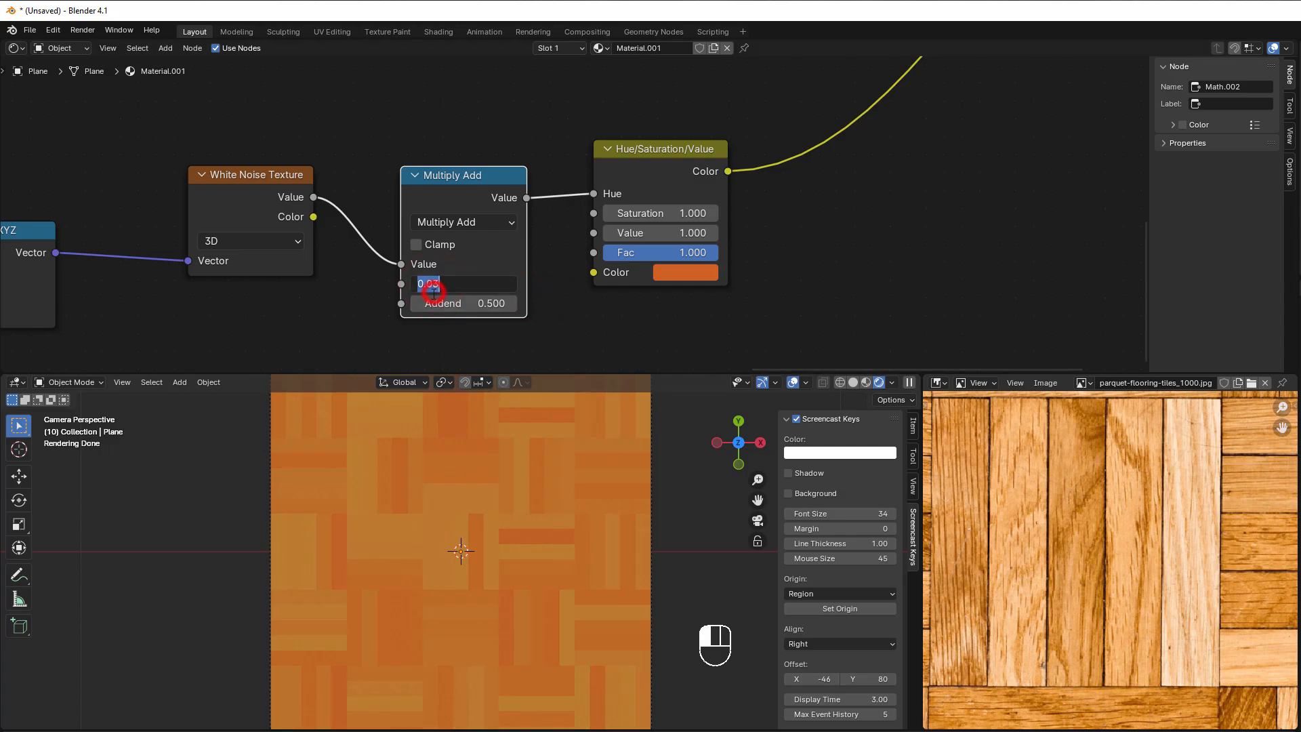
drag(433, 284, 440, 284)
text(4)
key(BackSpace)
text(5)
click(584, 344)
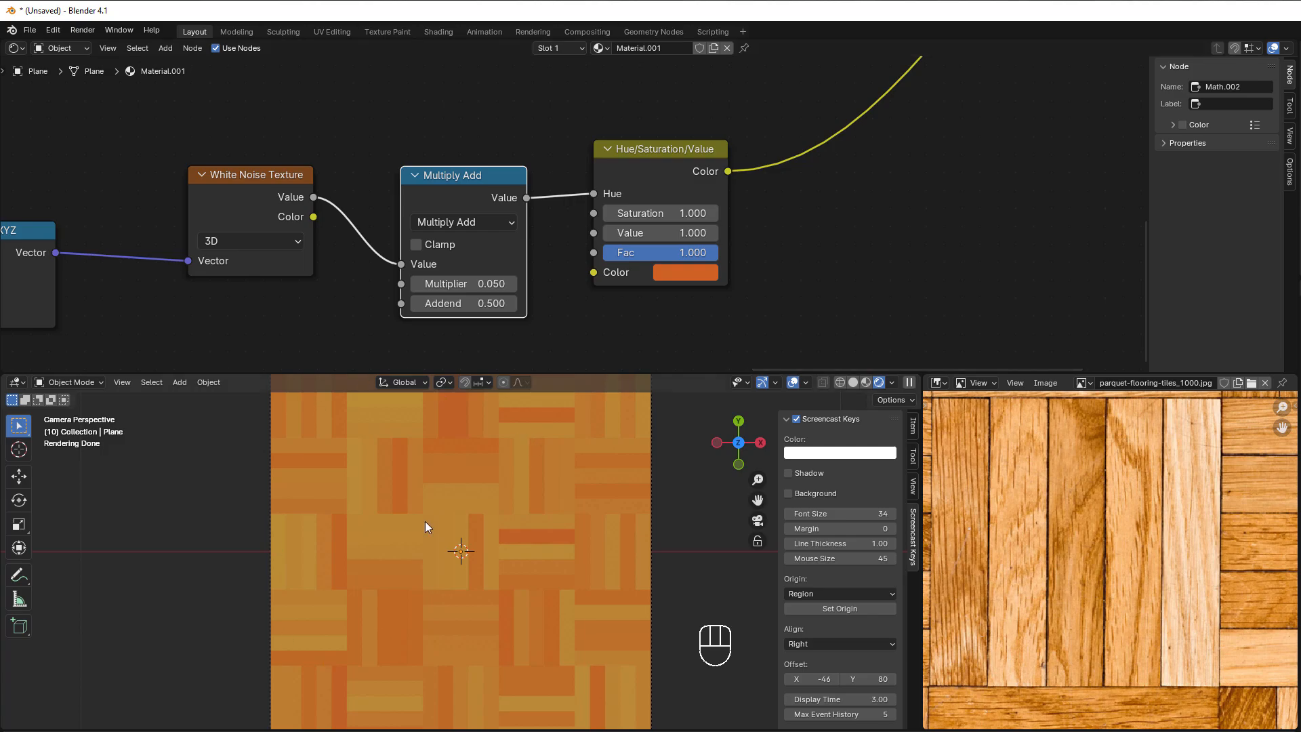
Step: Set the Hue/Saturation/Value node's Value to 1.5 and its Saturation to 1.4
mouse_move(649, 233)
mouse_down()
mouse_move(660, 234)
mouse_move(644, 240)
mouse_move(645, 213)
mouse_move(613, 213)
mouse_move(704, 214)
mouse_move(639, 214)
mouse_up()
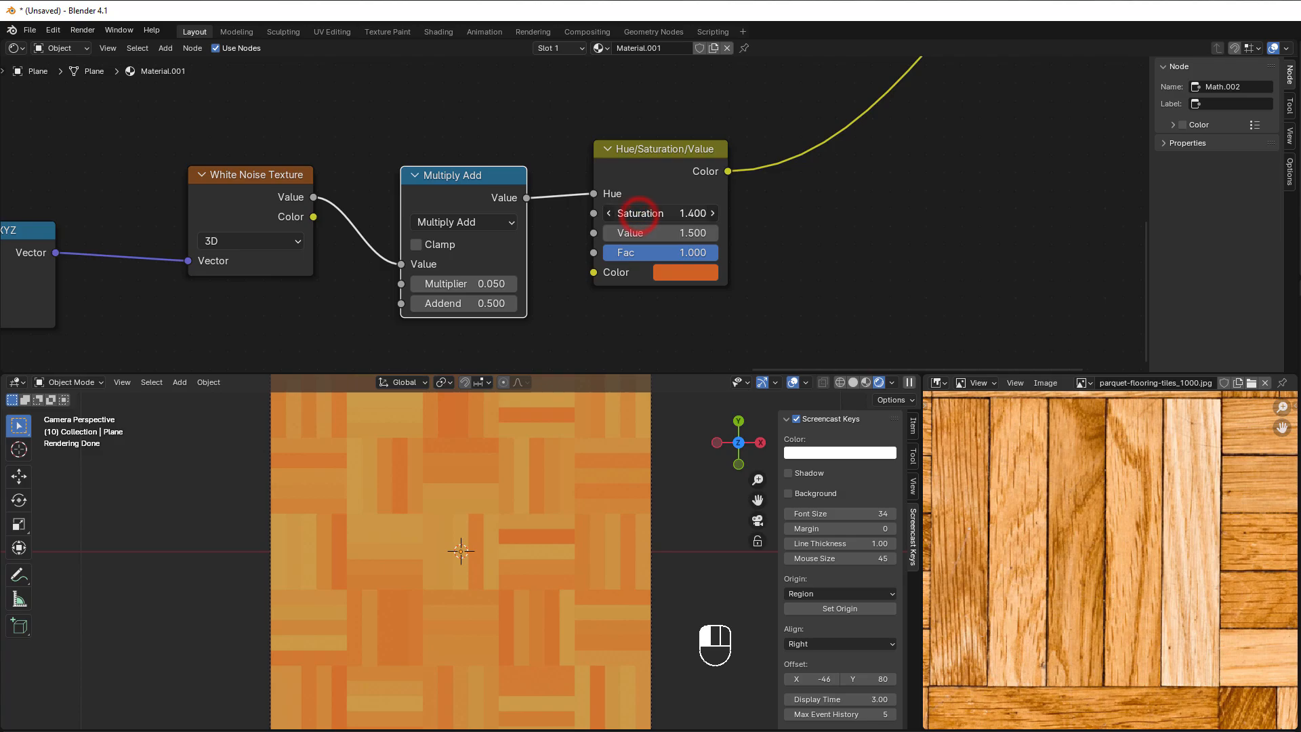
click(639, 215)
click(686, 257)
mouse_move(688, 255)
mouse_down()
mouse_move(674, 253)
mouse_move(745, 253)
mouse_move(651, 253)
mouse_move(629, 272)
mouse_move(713, 257)
mouse_up()
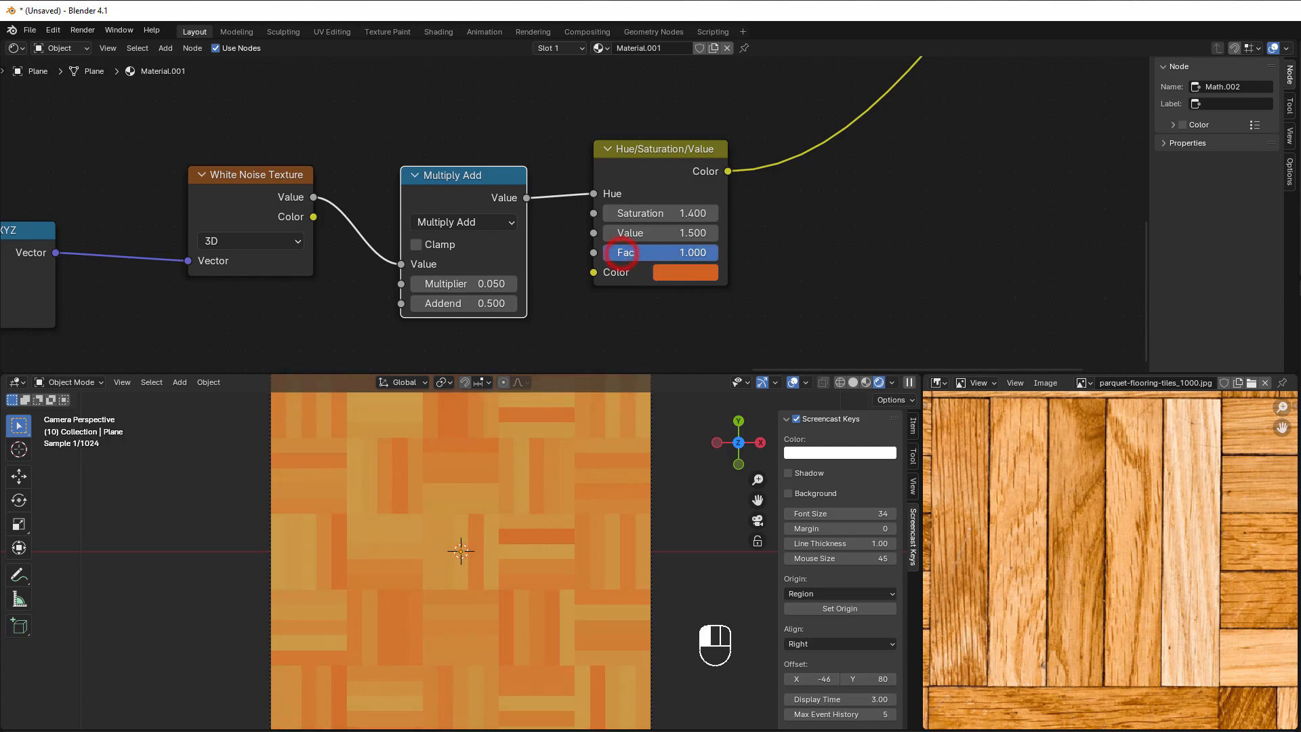
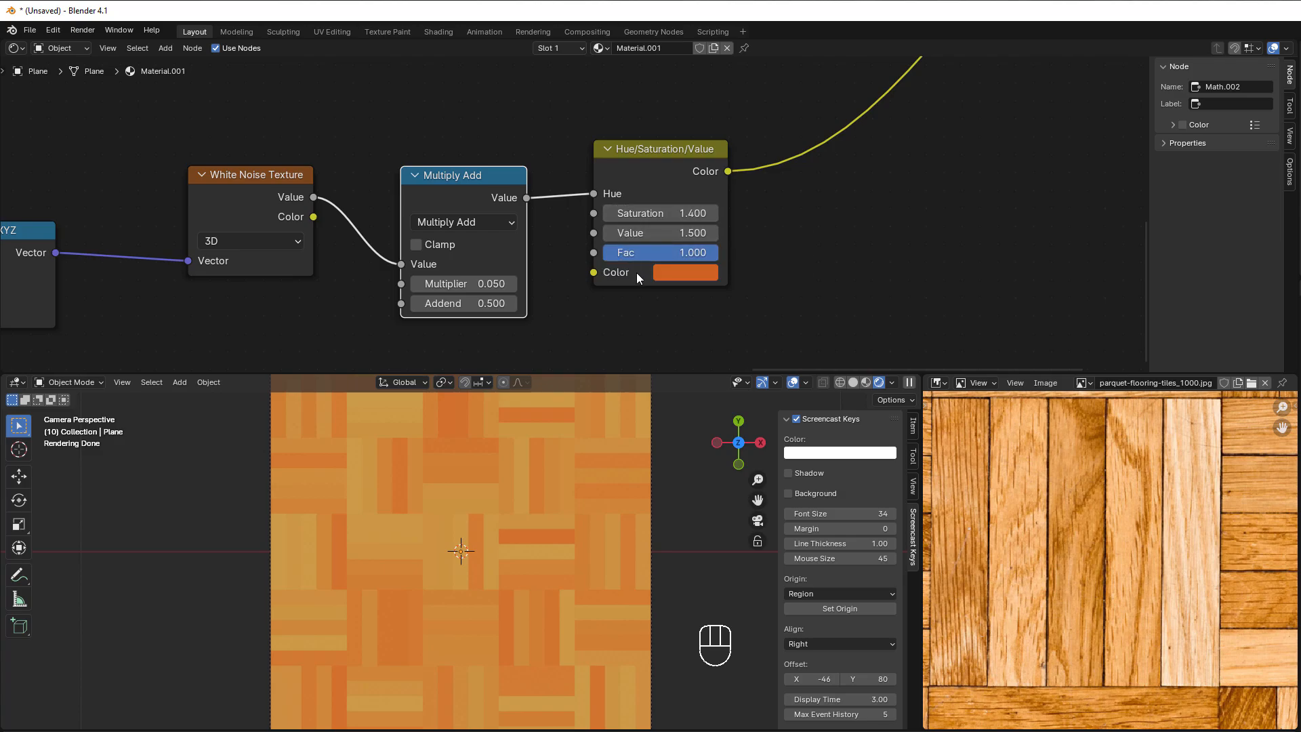
scroll(637, 318, down, 2)
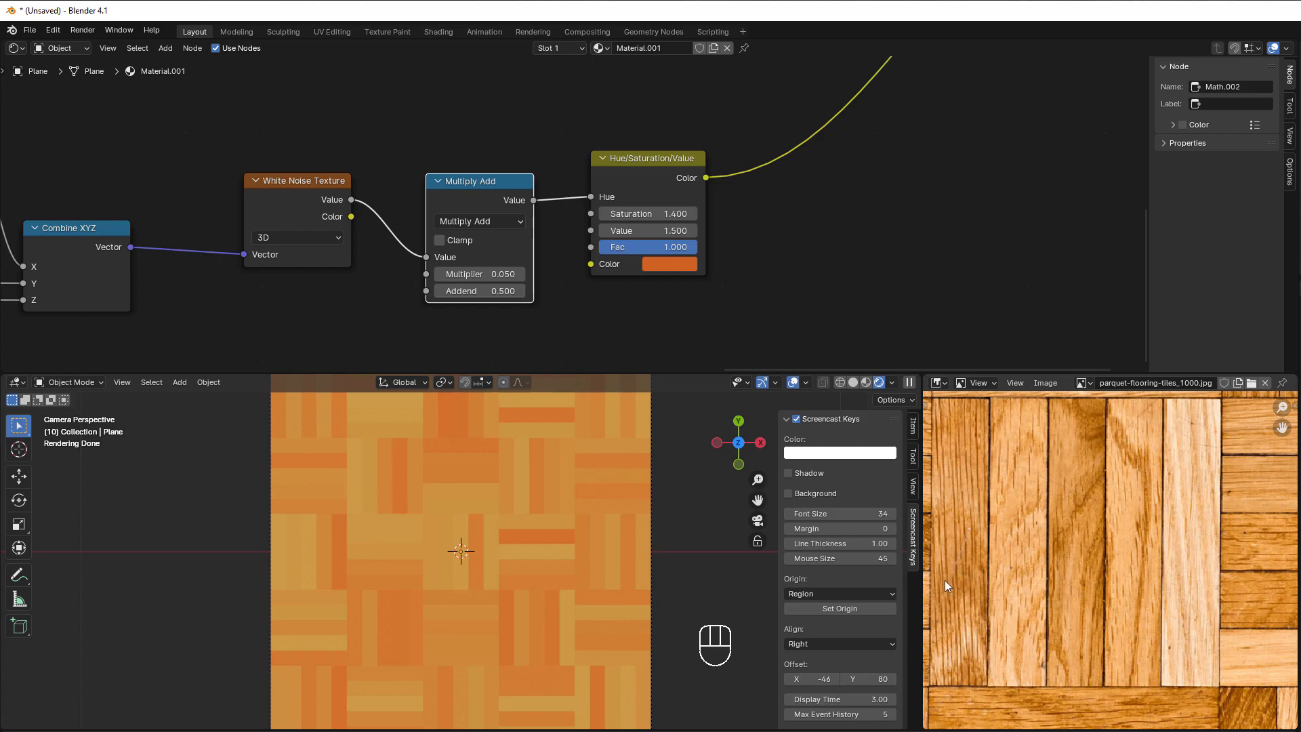
Step: Add a Noise Texture node directly below the Multiply Add node
scroll(782, 286, down, 3)
middle_drag(782, 285, 644, 288)
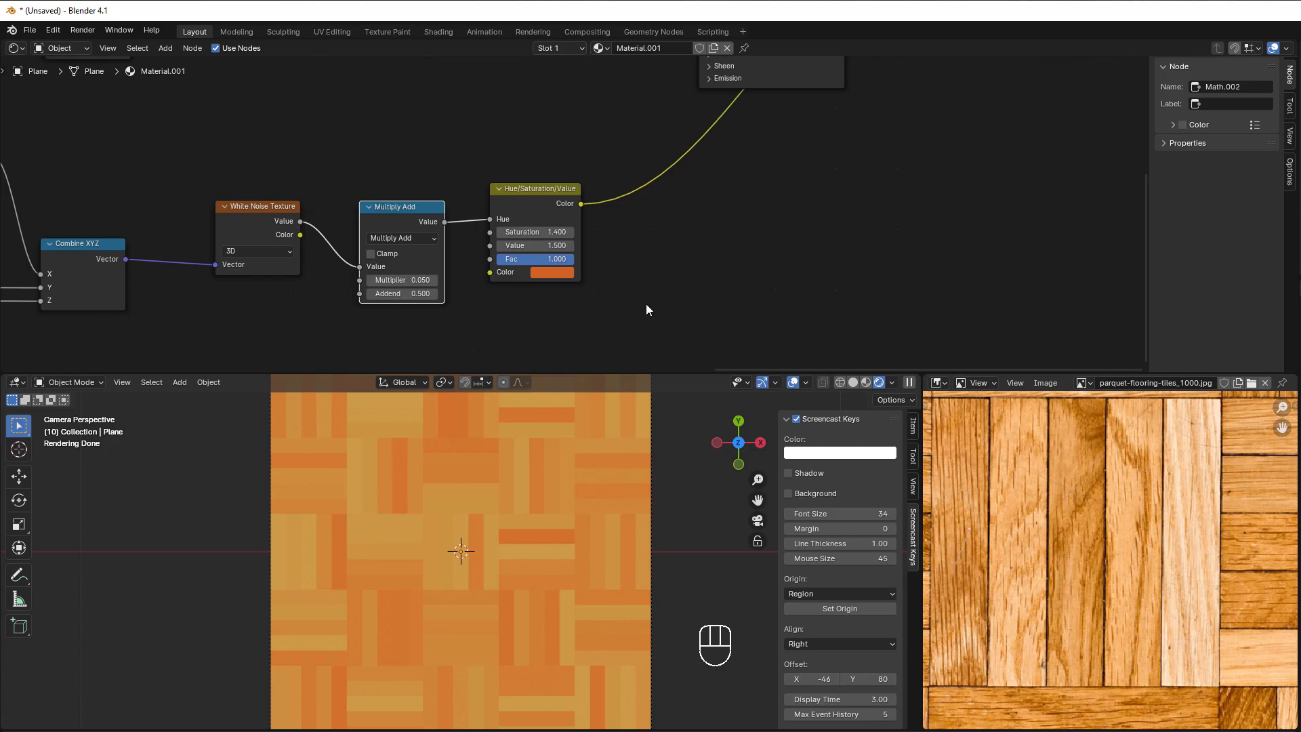
middle_drag(636, 310, 806, 253)
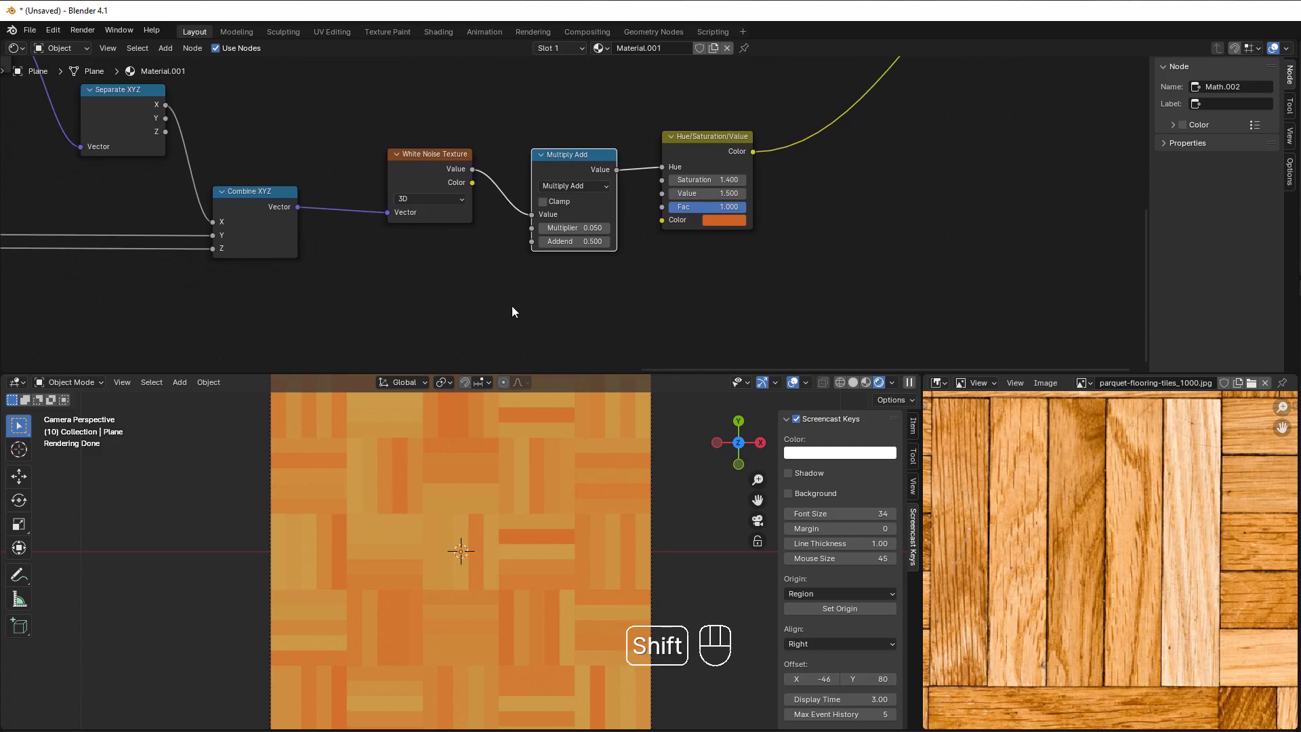
key(shift+a)
mouse_move(482, 334)
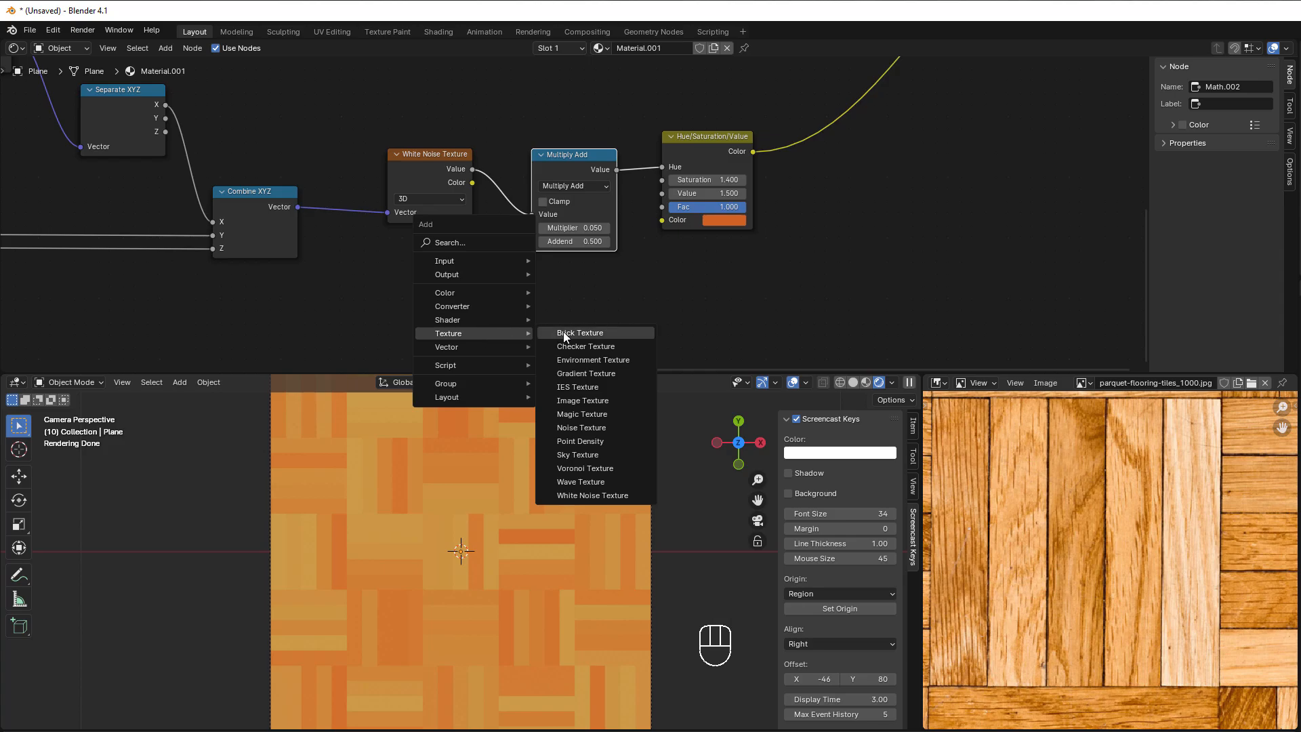
click(580, 427)
click(522, 267)
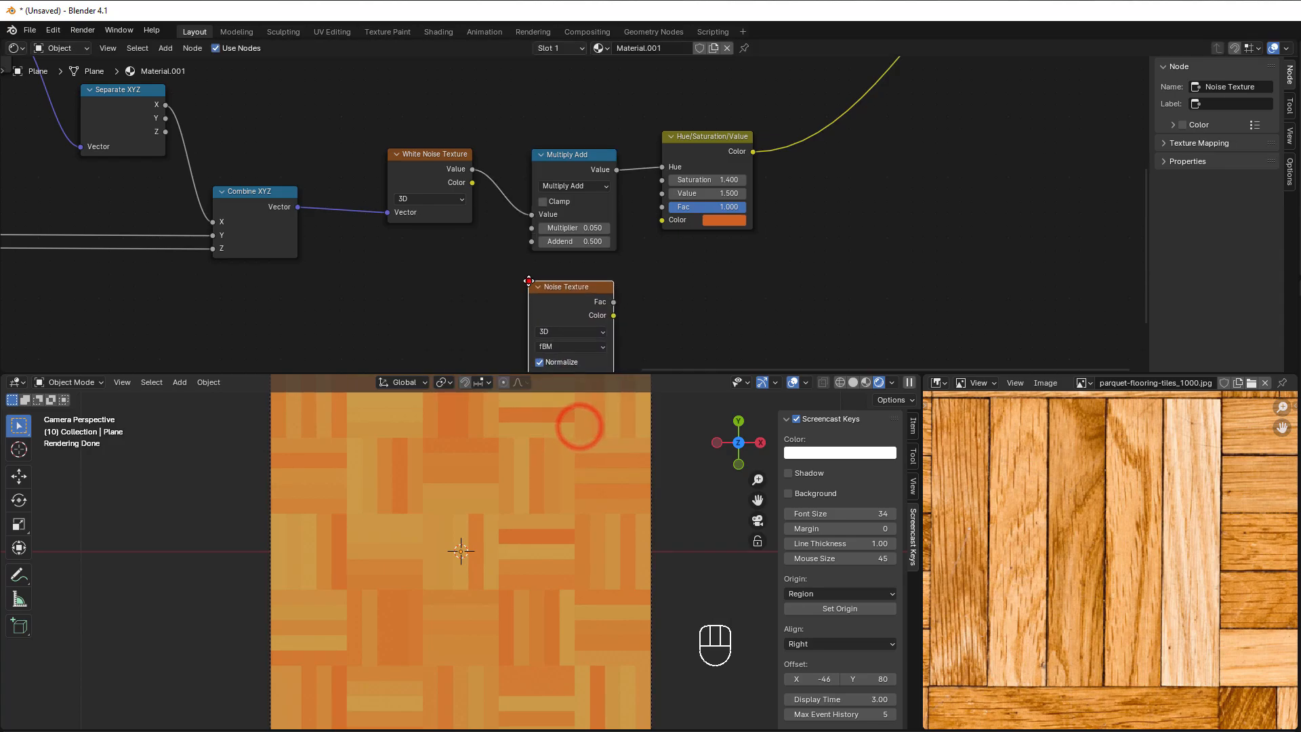
Step: Set the Noise Texture to 4D and connect the White Noise Texture's Value output to its W input
middle_drag(509, 286, 514, 190)
scroll(520, 202, up, 2)
click(557, 226)
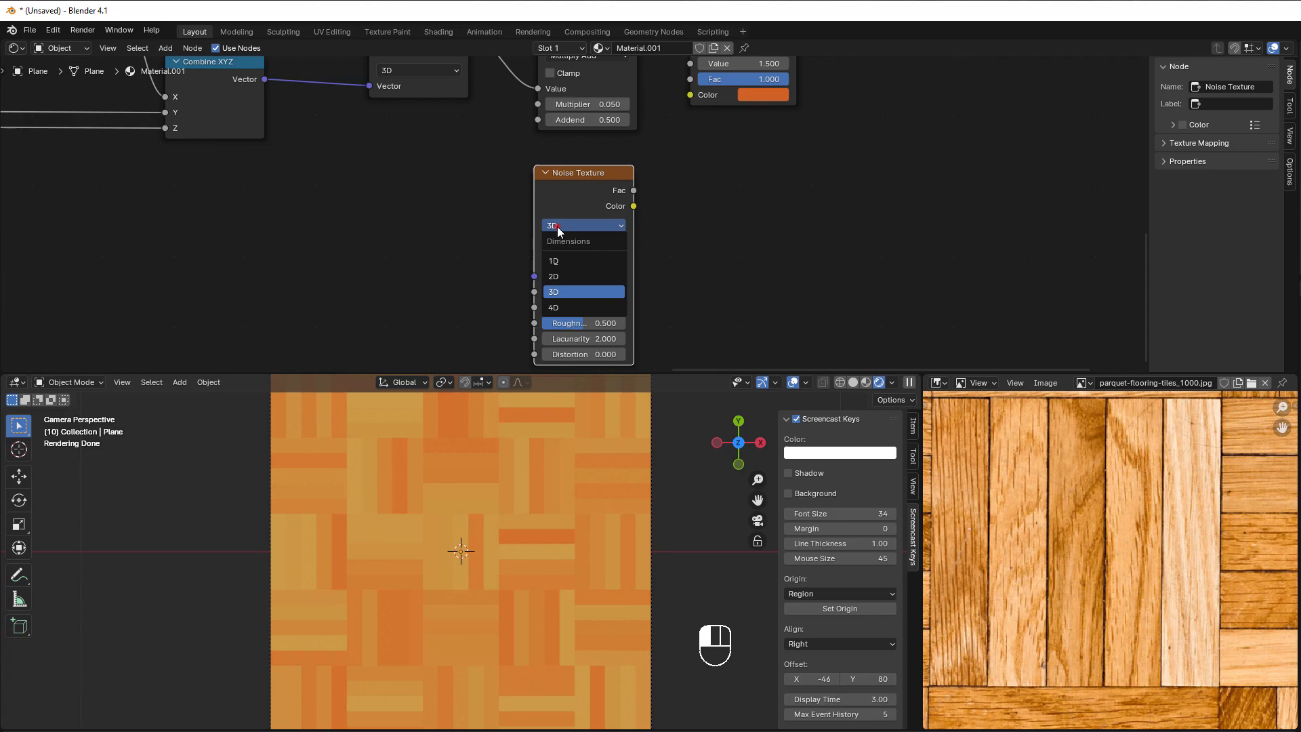
click(552, 307)
scroll(485, 270, down, 2)
middle_drag(485, 269, 485, 285)
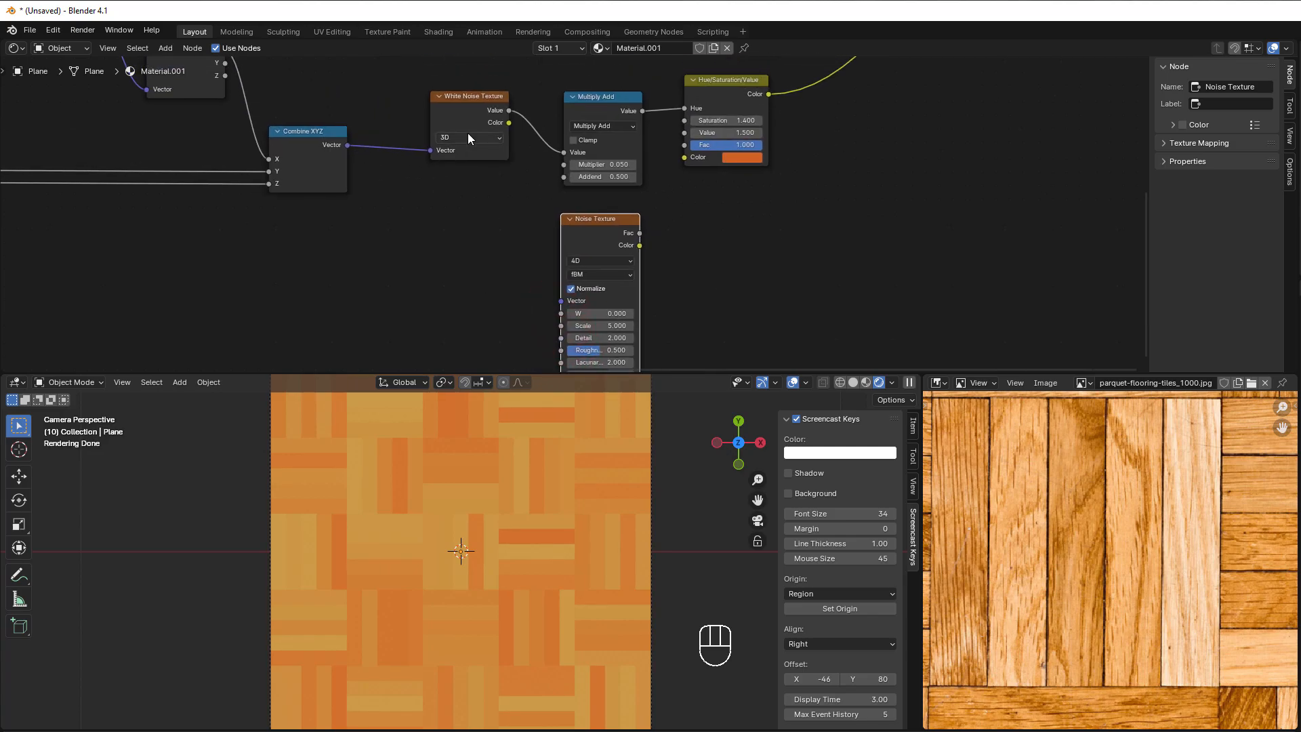
drag(509, 112, 588, 323)
scroll(625, 313, up, 2)
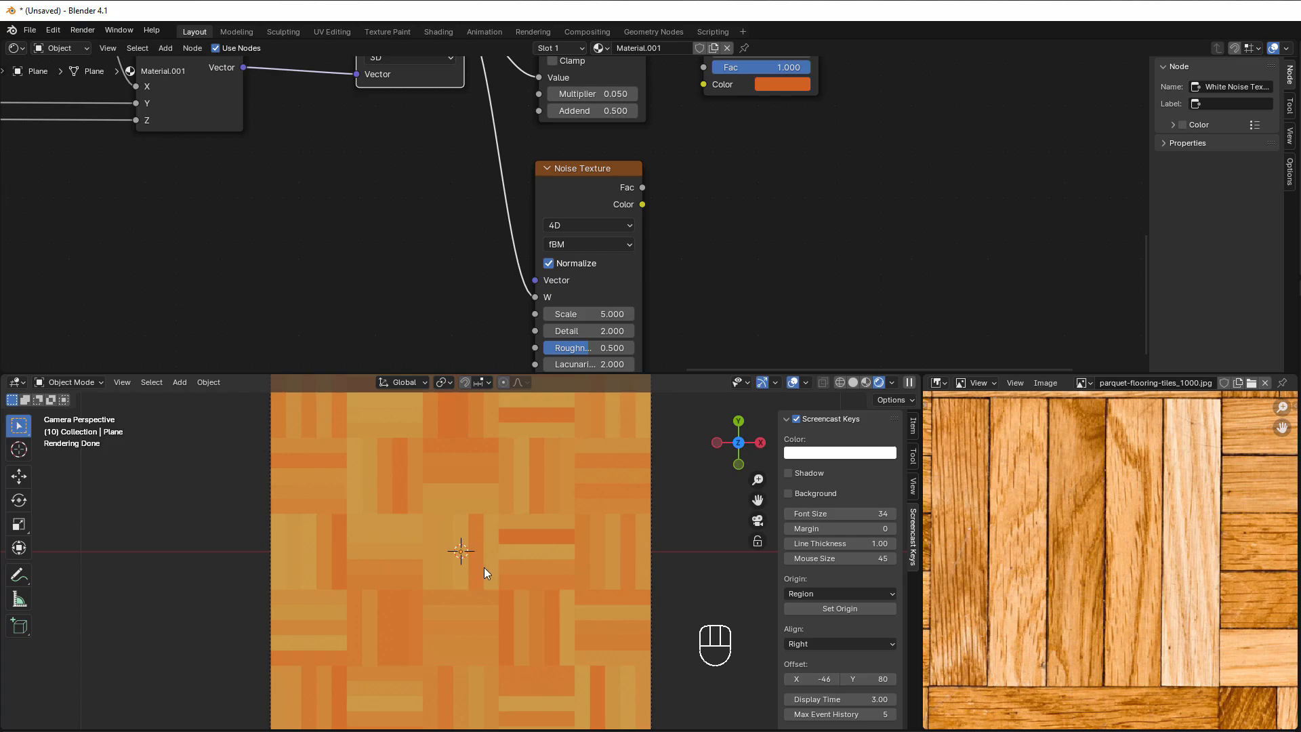
middle_drag(458, 298, 666, 259)
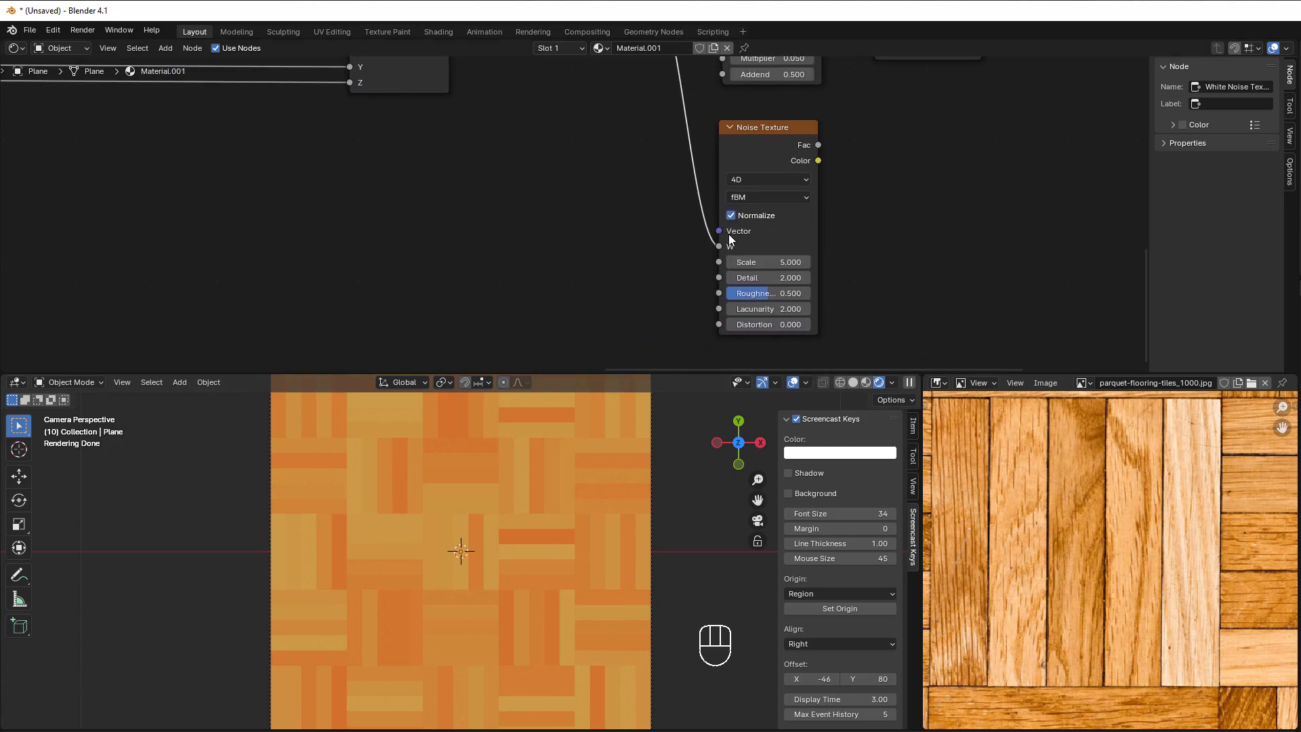
key(shift+a)
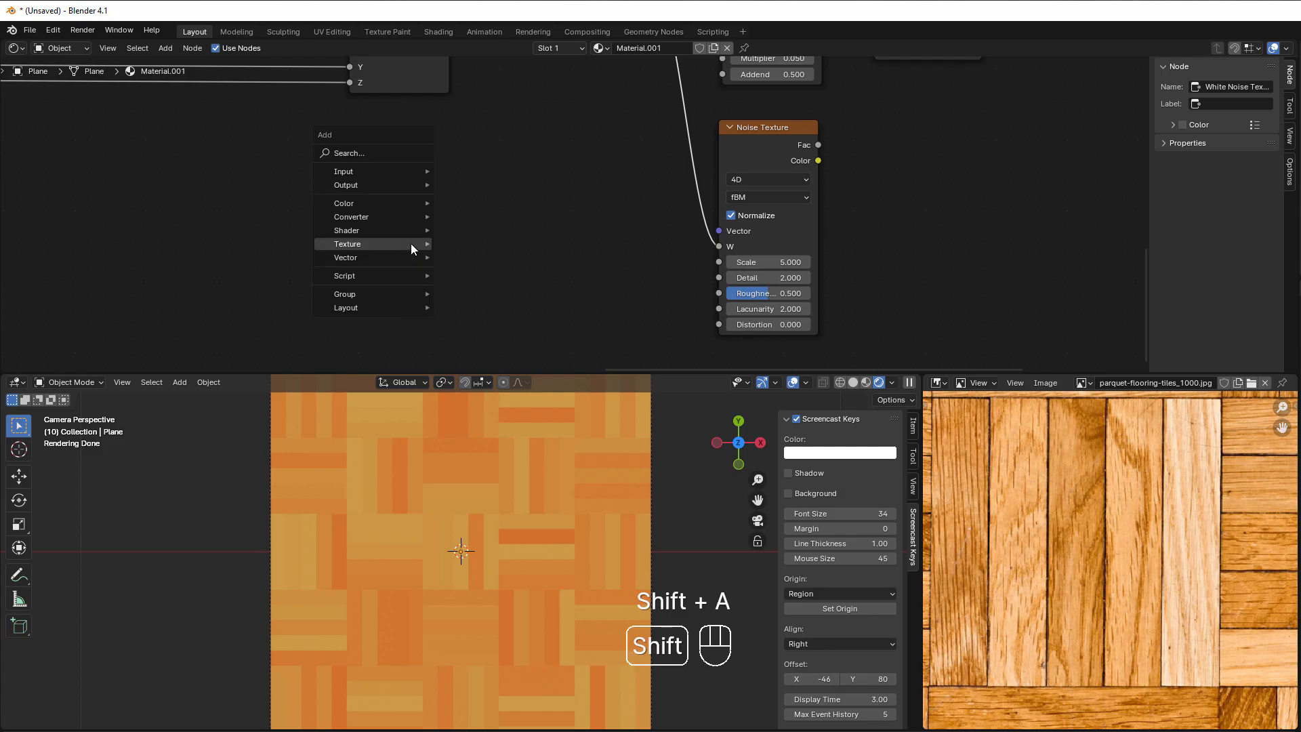
mouse_move(411, 245)
click(493, 222)
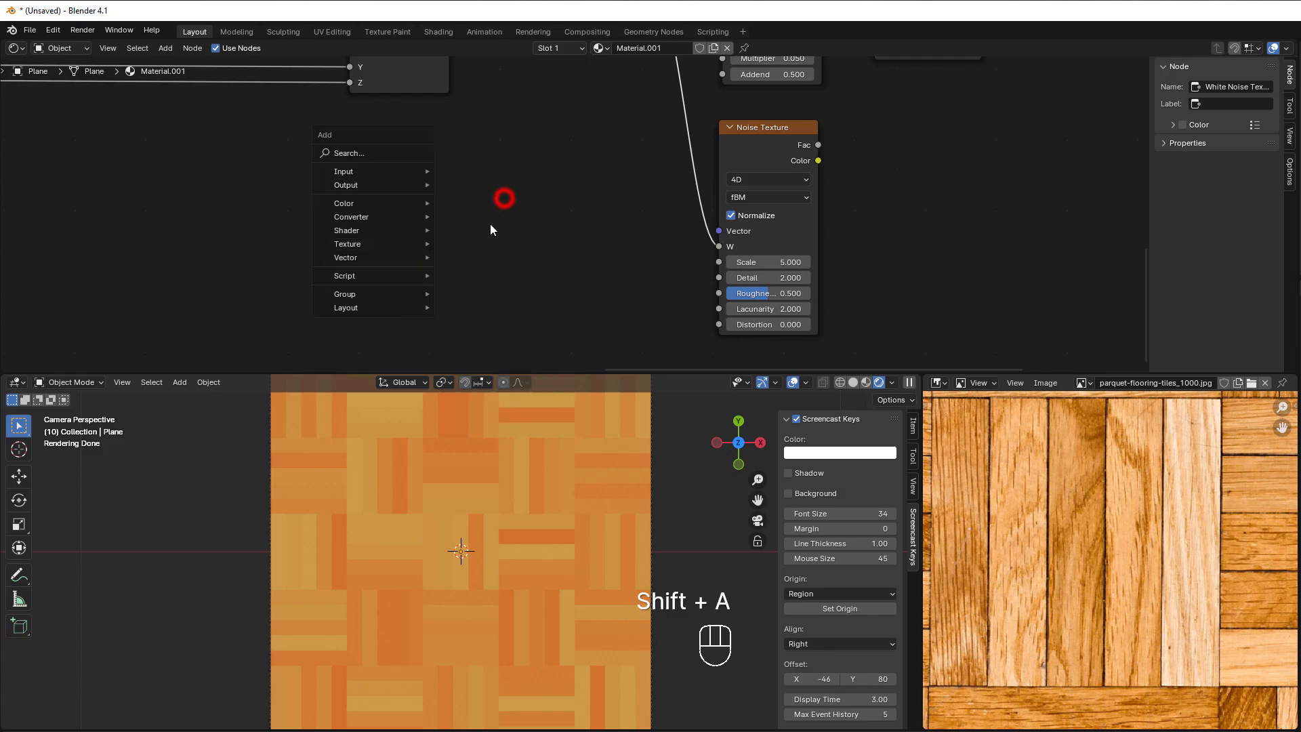
Step: Duplicate the Texture Coordinate node from the start of the node tree and place the copy beside the Noise Texture
scroll(500, 227, down, 2)
scroll(500, 226, down, 3)
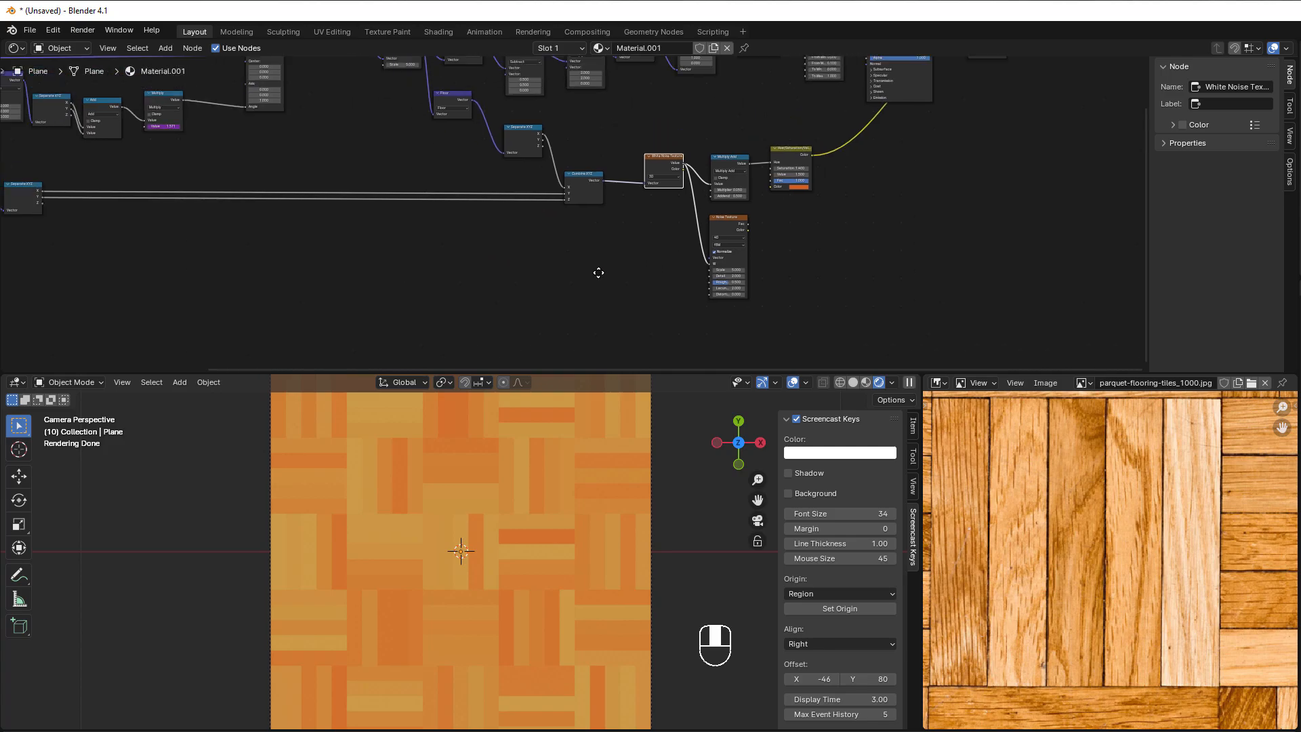
middle_drag(599, 273, 765, 284)
click(73, 110)
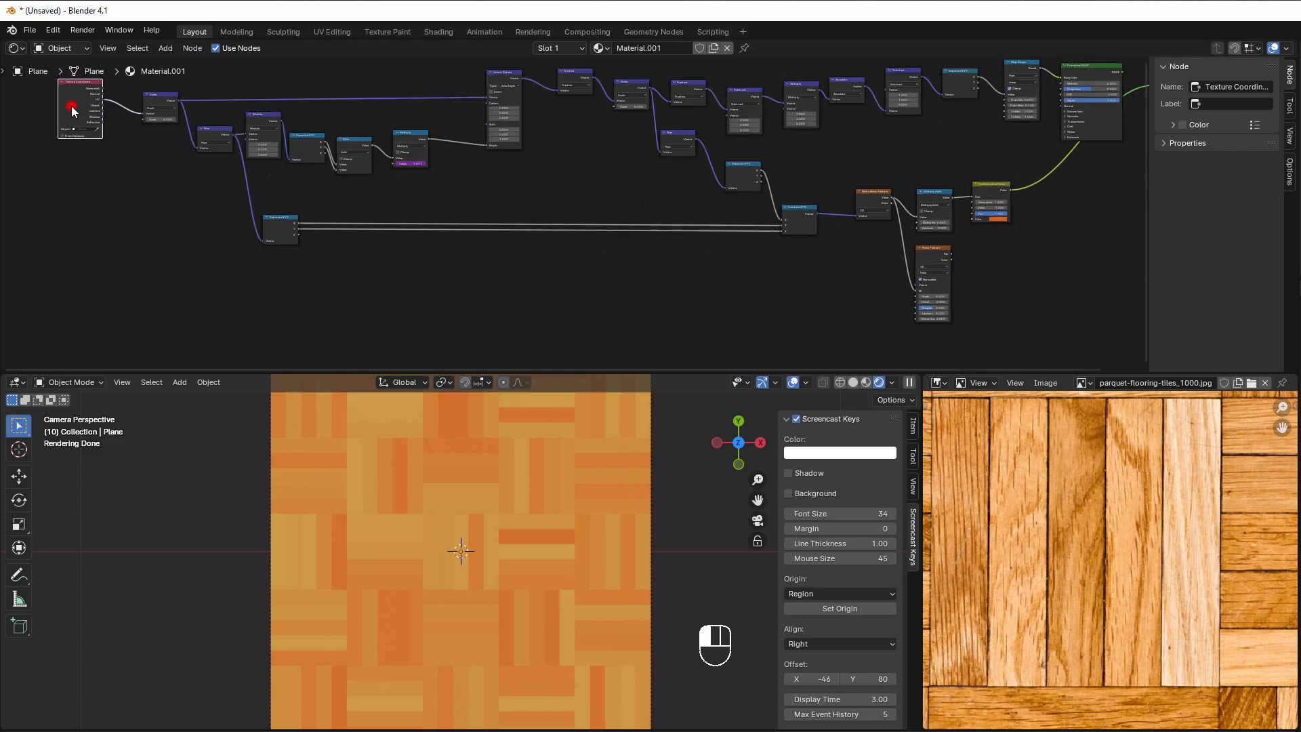
key(shift+d)
click(854, 291)
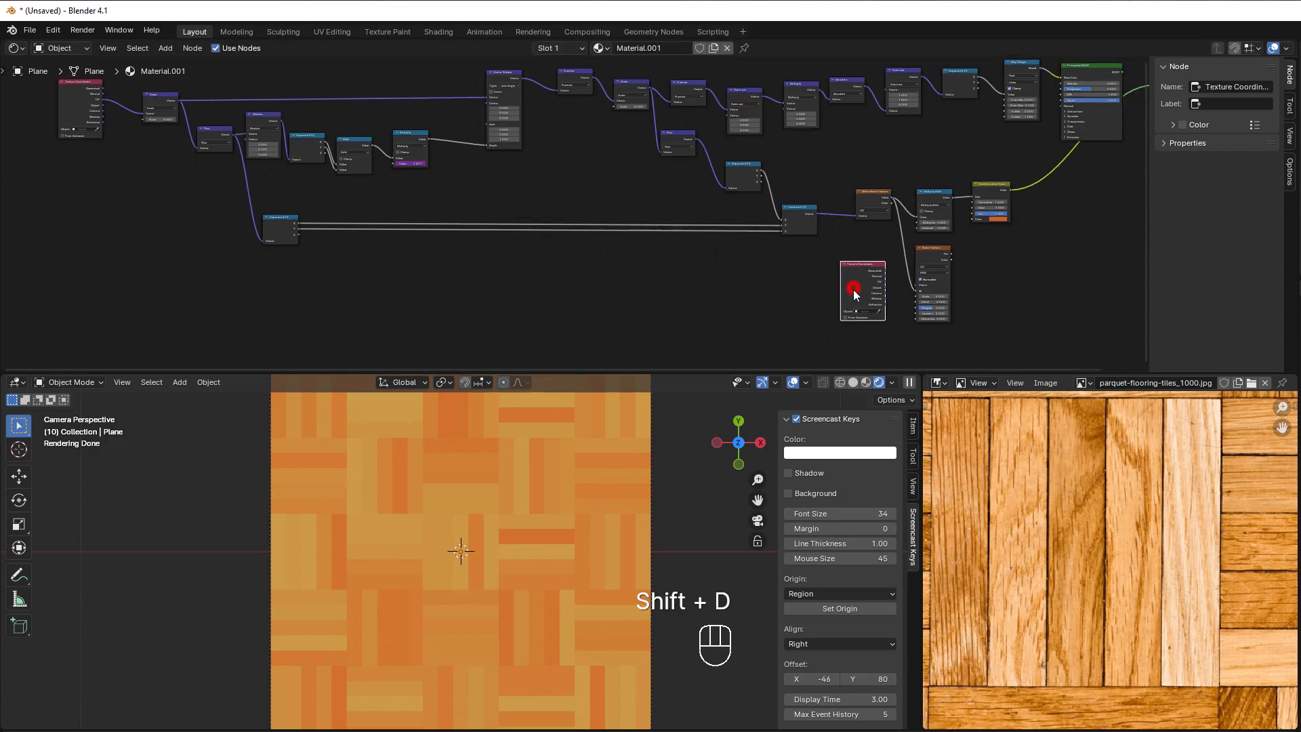
Step: Connect the UV output of the duplicated Texture Coordinate node to the Noise Texture's Vector input
scroll(847, 295, up, 8)
middle_drag(806, 312, 78, 223)
scroll(229, 253, up, 5)
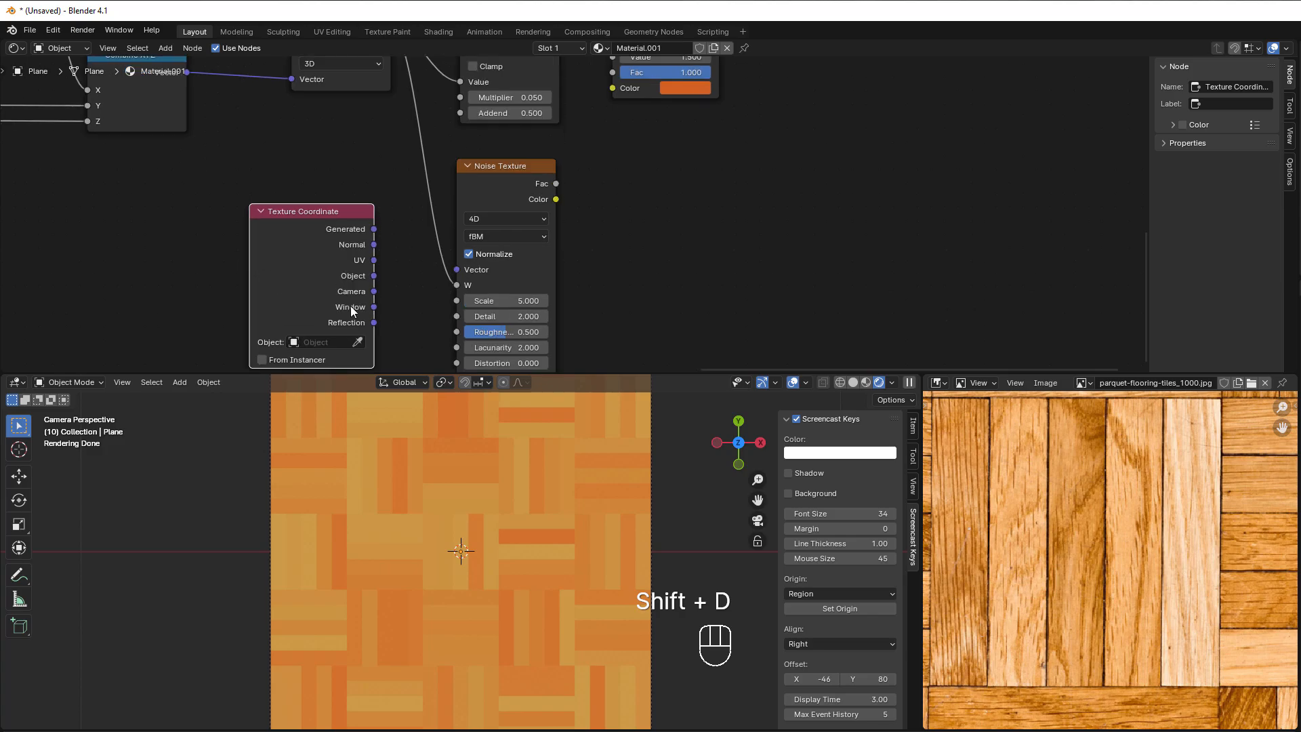
scroll(359, 304, up, 1)
drag(340, 267, 435, 278)
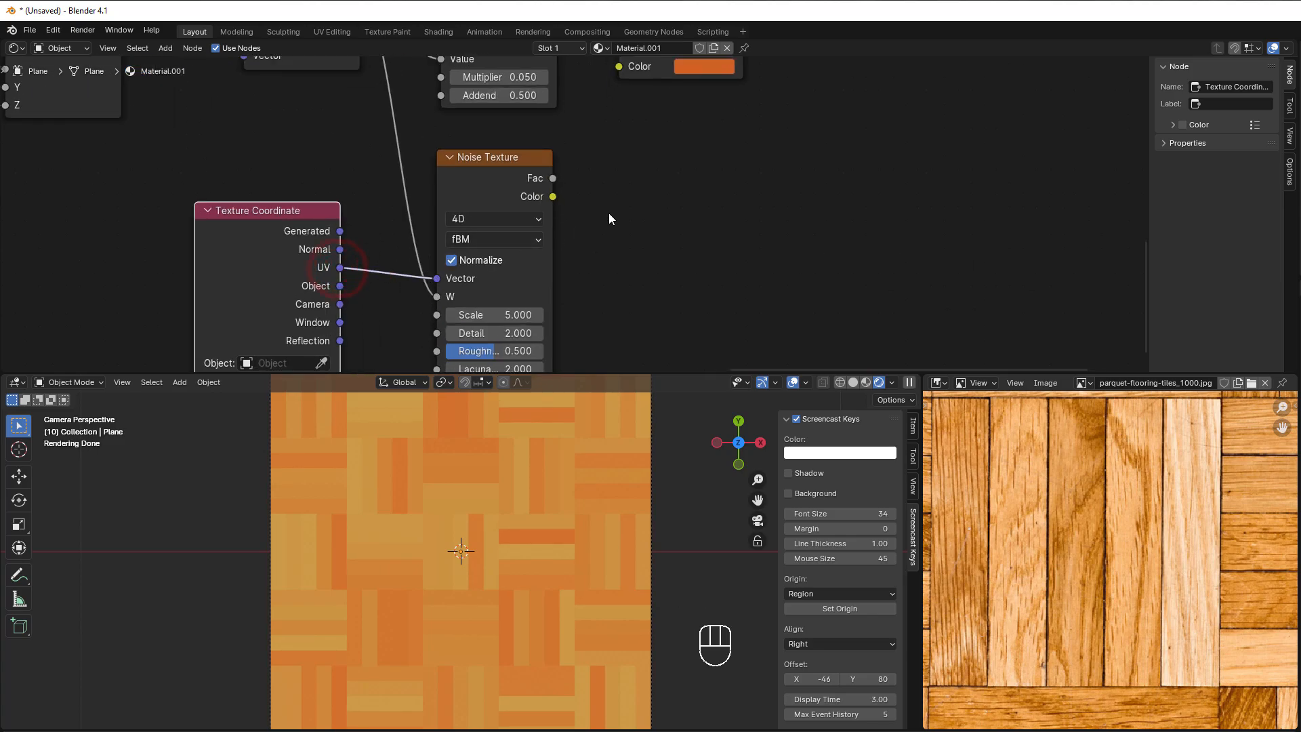
Step: Connect the Noise Texture's Fac output to the Saturation input of the Hue/Saturation/Value node
click(467, 158)
scroll(649, 212, down, 3)
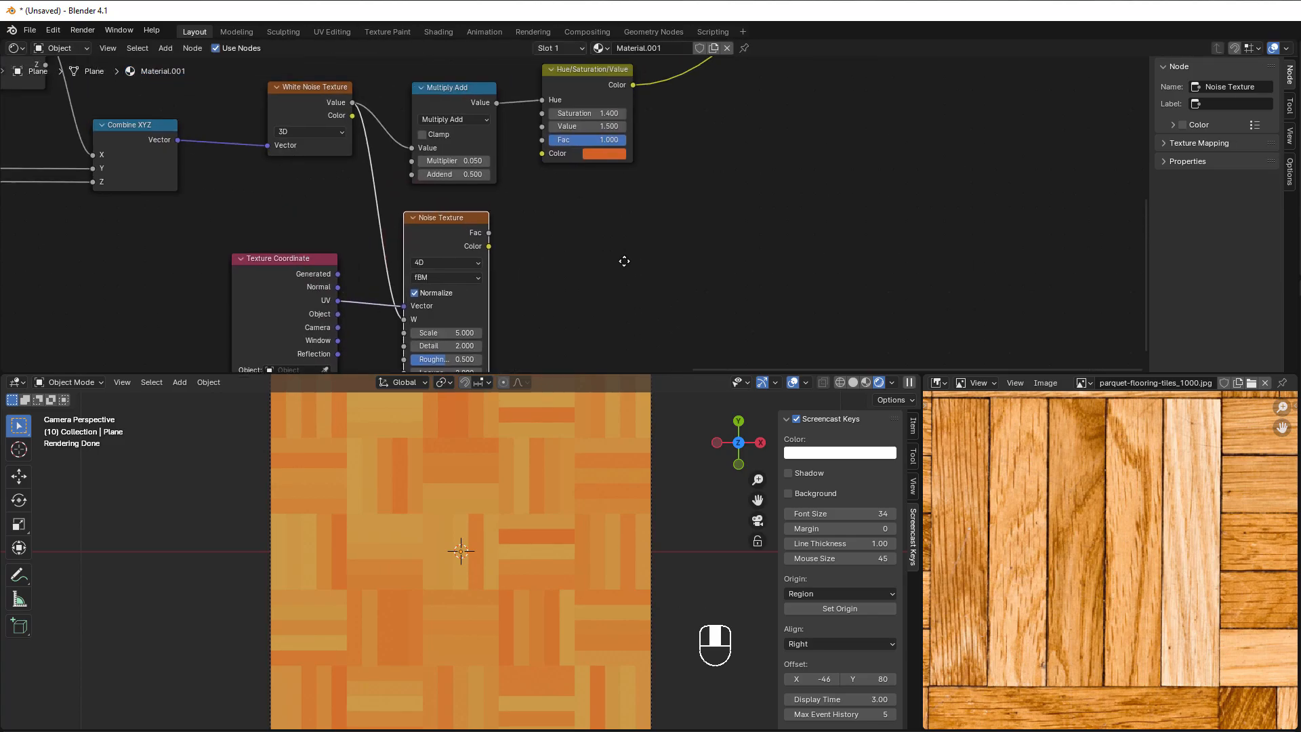
middle_drag(621, 261, 567, 290)
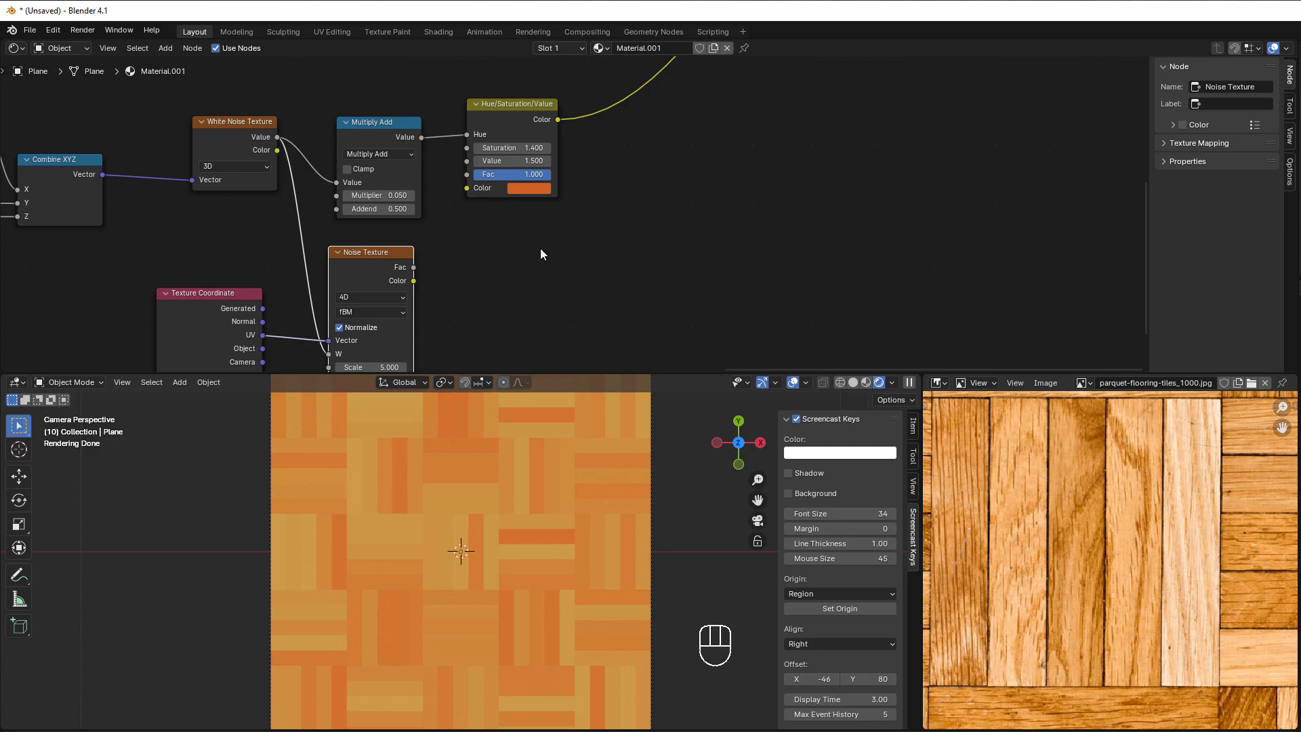
click(519, 112)
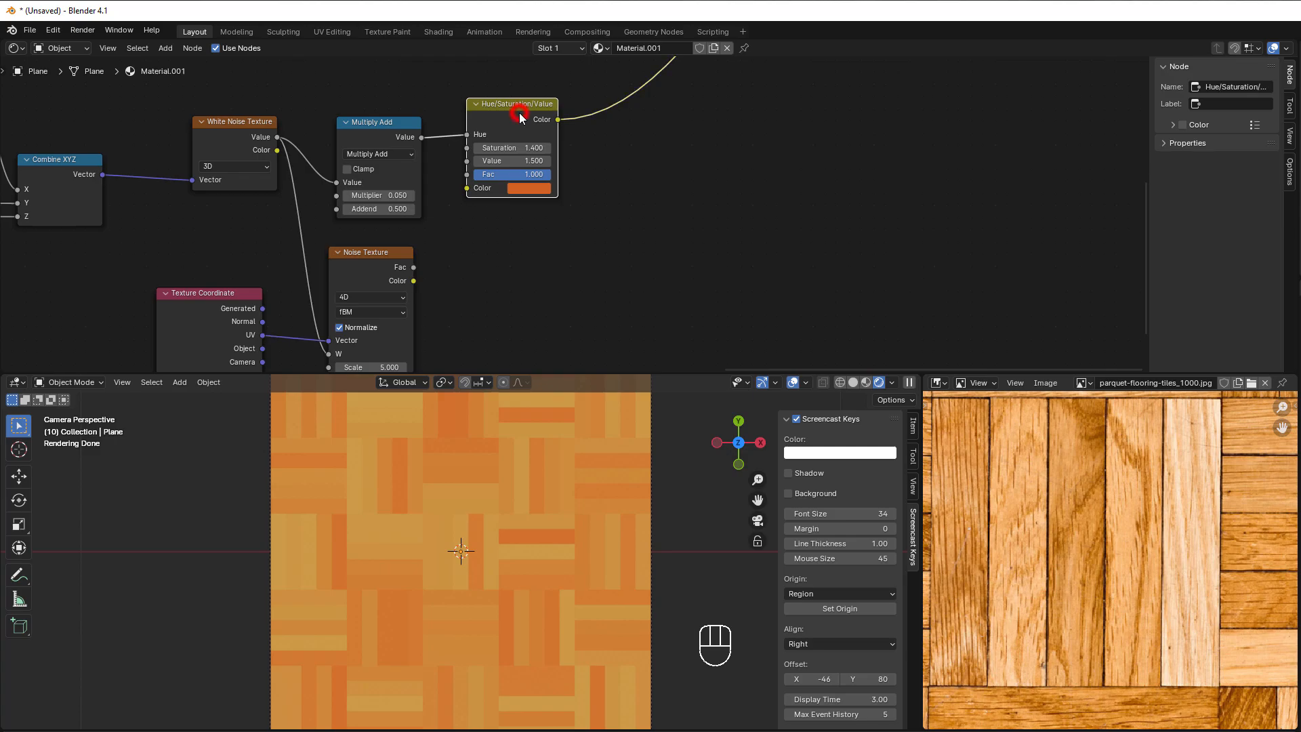
scroll(523, 221, up, 1)
middle_drag(523, 220, 627, 195)
scroll(628, 194, up, 1)
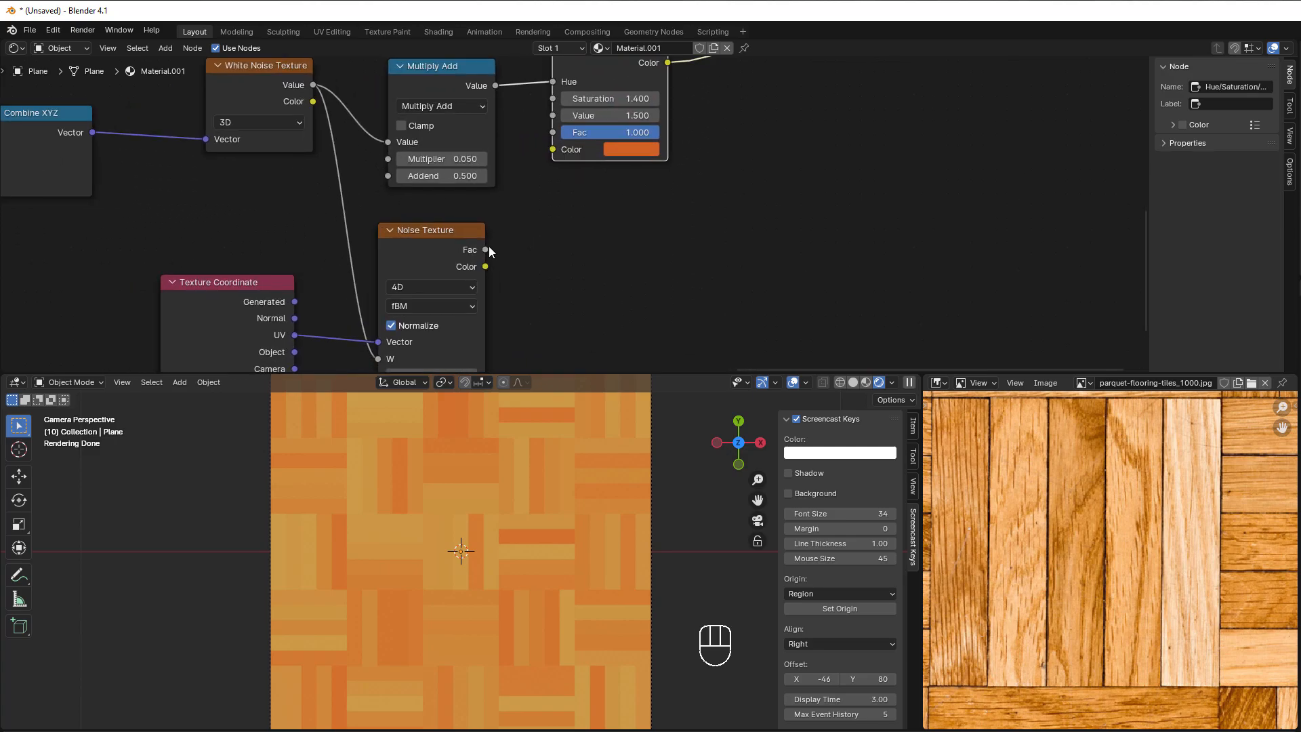
drag(487, 250, 552, 98)
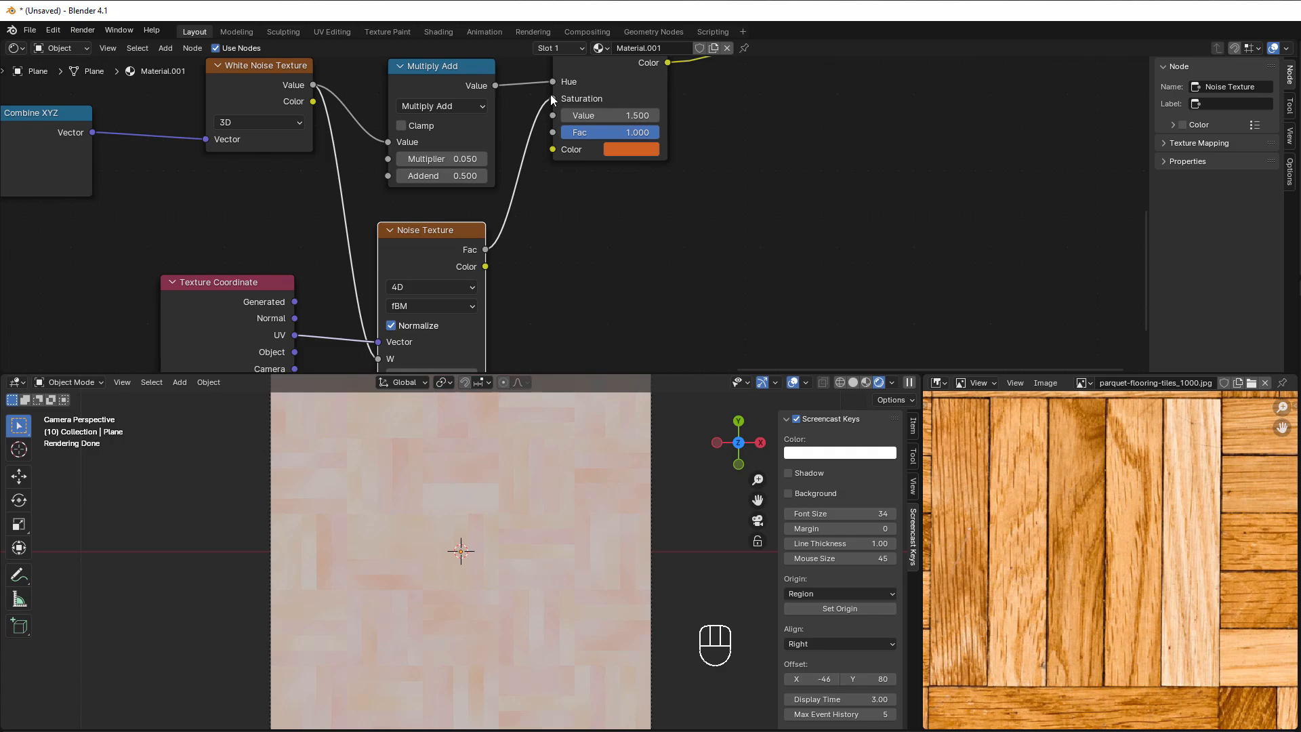
Step: Try the noise Fac link on the Value input of Hue/Saturation/Value and return it to Saturation
drag(552, 99, 545, 120)
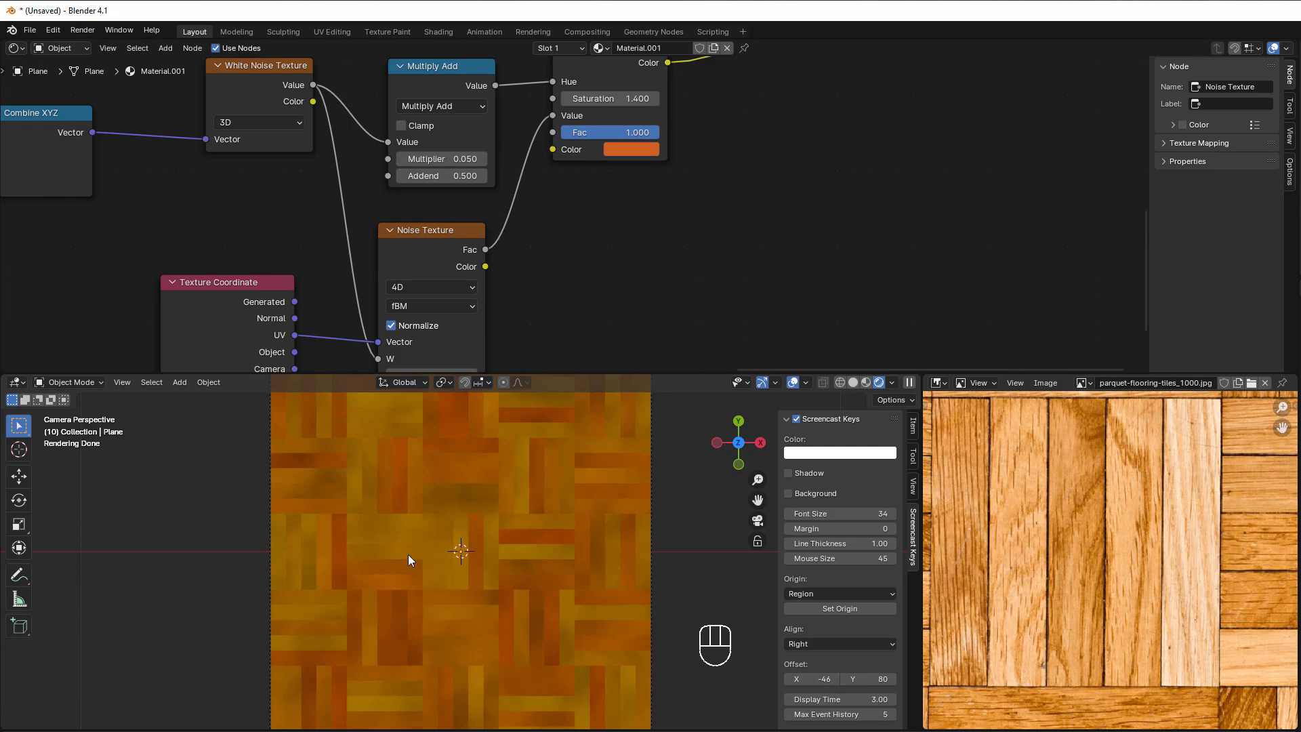
mouse_move(554, 115)
mouse_down()
mouse_move(539, 206)
mouse_move(522, 145)
mouse_move(539, 104)
mouse_up()
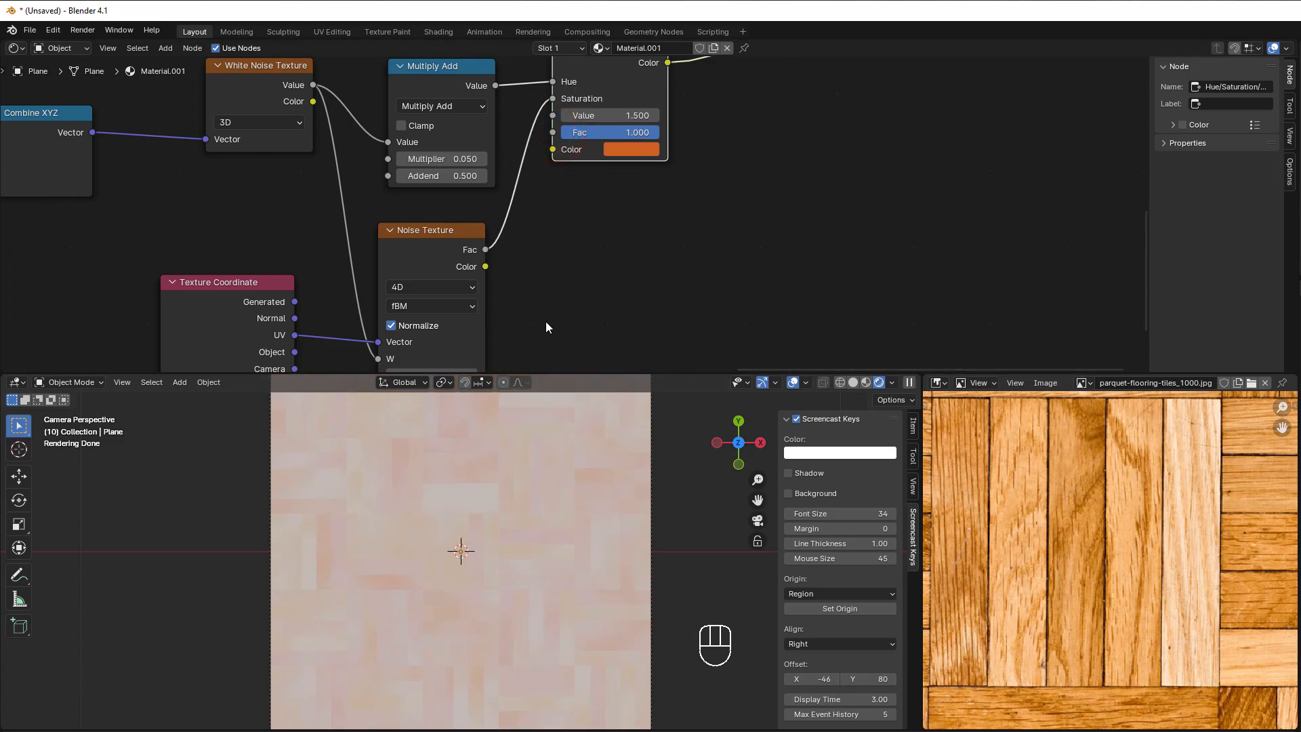
Step: Duplicate the Multiply Add node and insert the copy between the Noise Texture's Fac and the Saturation input
mouse_move(549, 315)
middle_down()
mouse_move(551, 287)
mouse_move(546, 308)
middle_up()
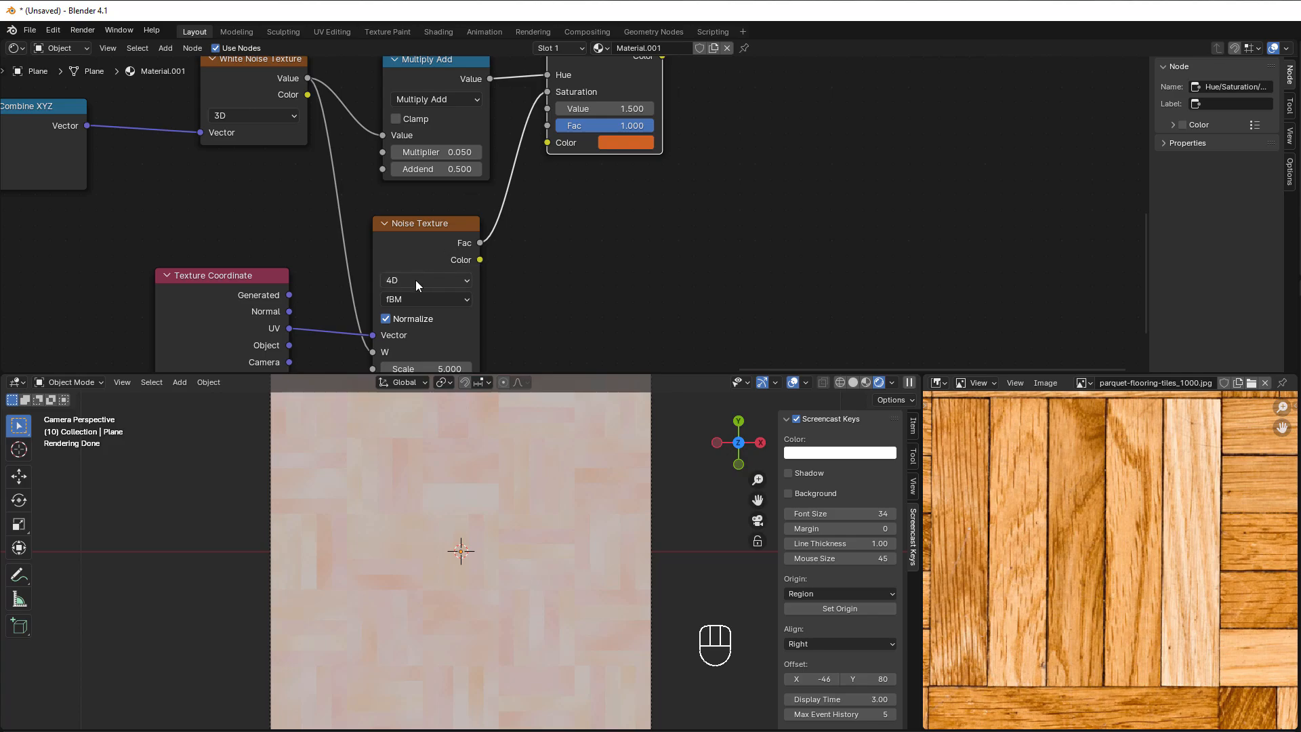
scroll(477, 230, down, 1)
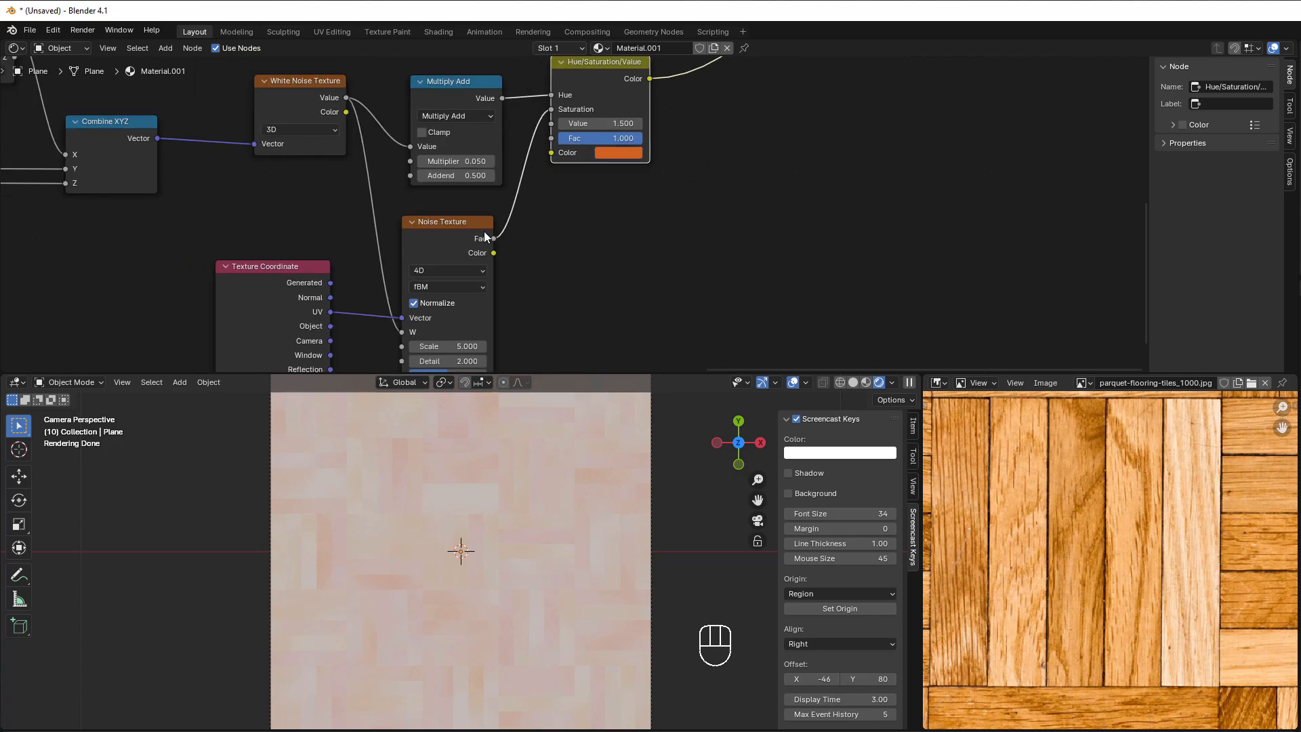
click(442, 99)
key(shift+d)
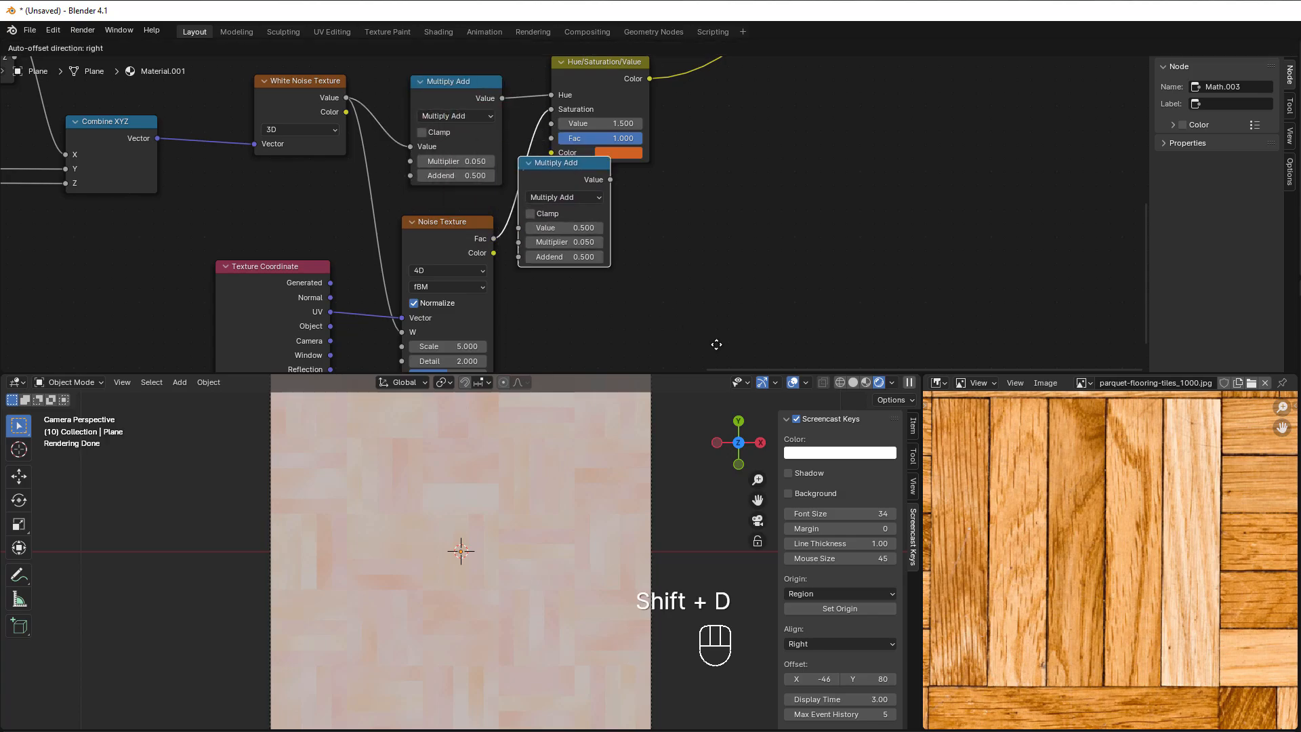
click(697, 300)
Step: Change the operation of the duplicated math node to Multiply
scroll(641, 342, up, 2)
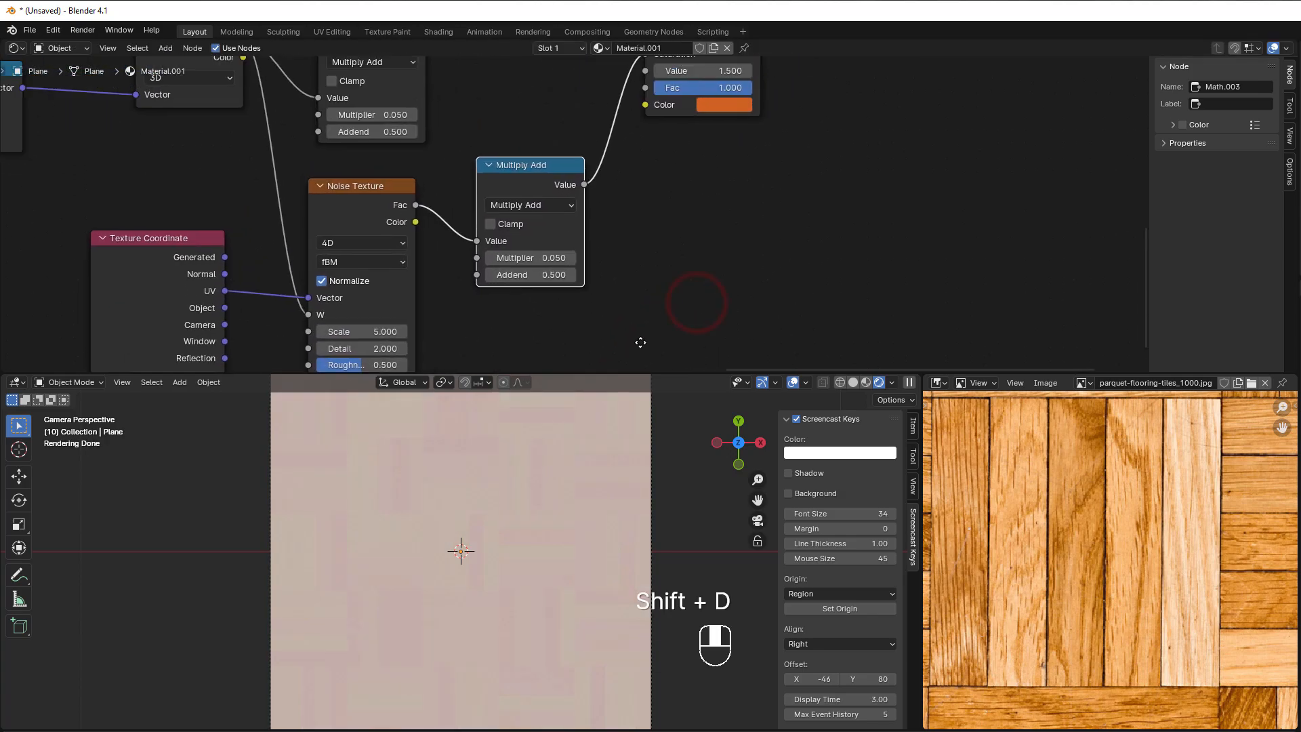
scroll(571, 262, up, 1)
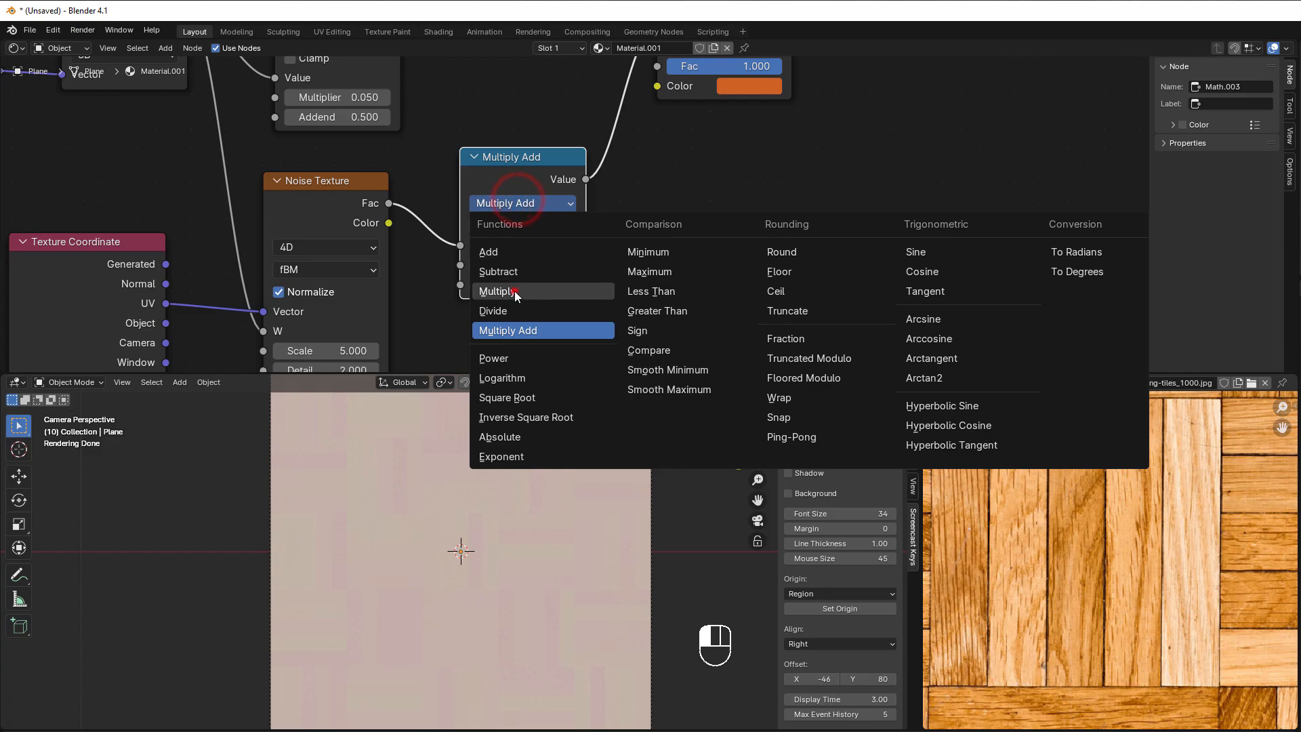
click(514, 290)
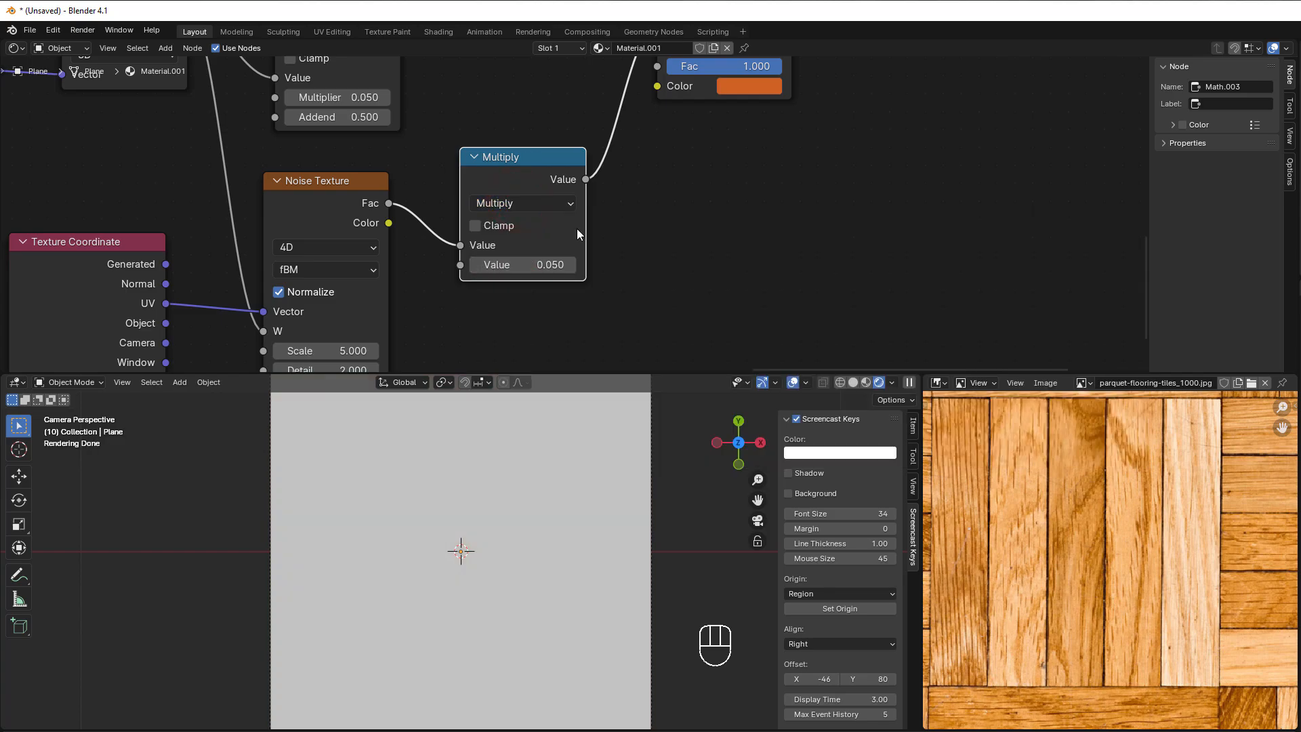
Step: Disconnect the Multiply node from Saturation, compare Saturation values of 1.400 and 1.000, and leave it at 1.000
middle_drag(701, 191, 667, 305)
drag(620, 155, 602, 158)
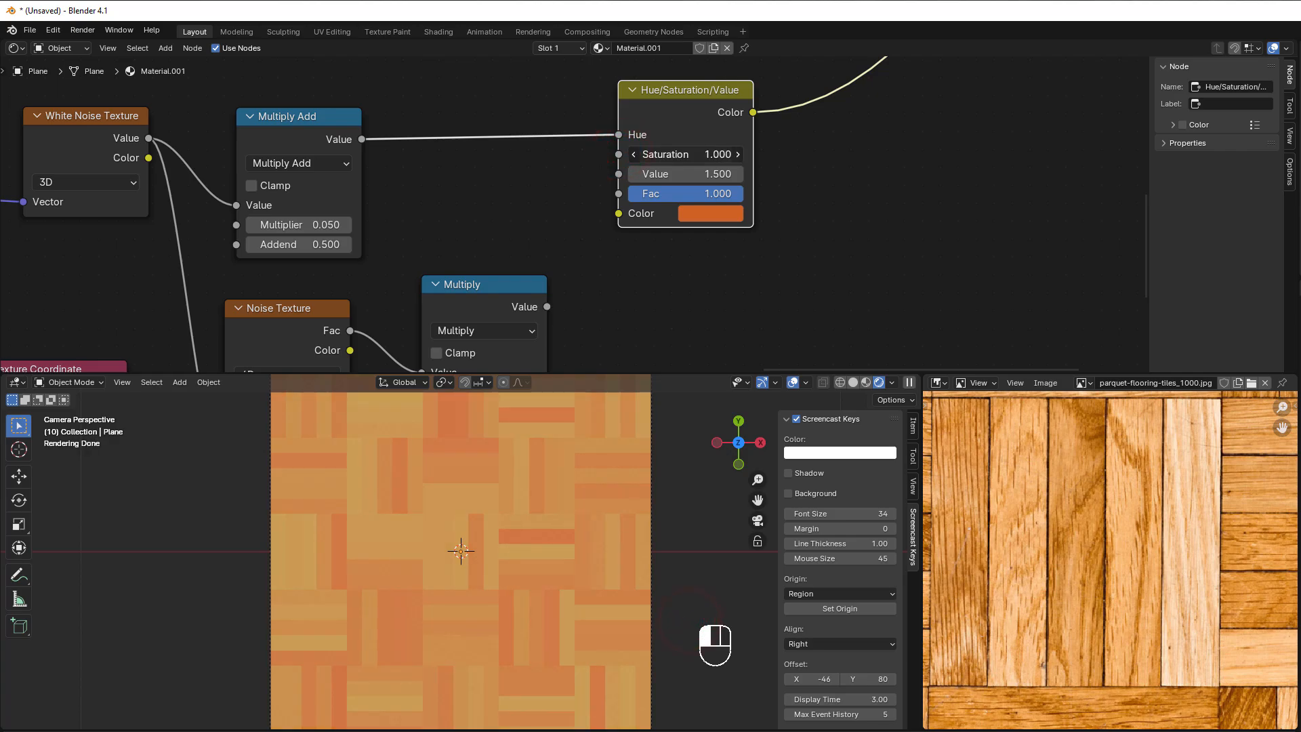
drag(685, 155, 636, 157)
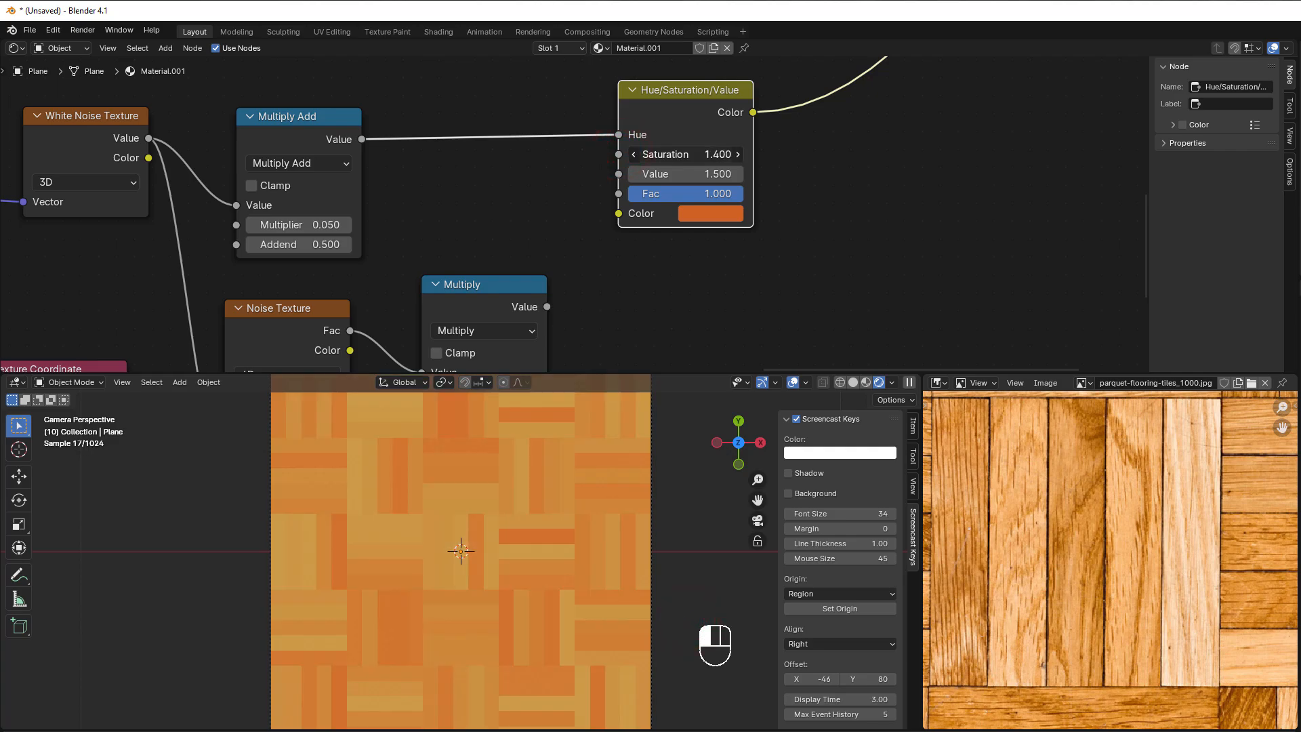
click(635, 156)
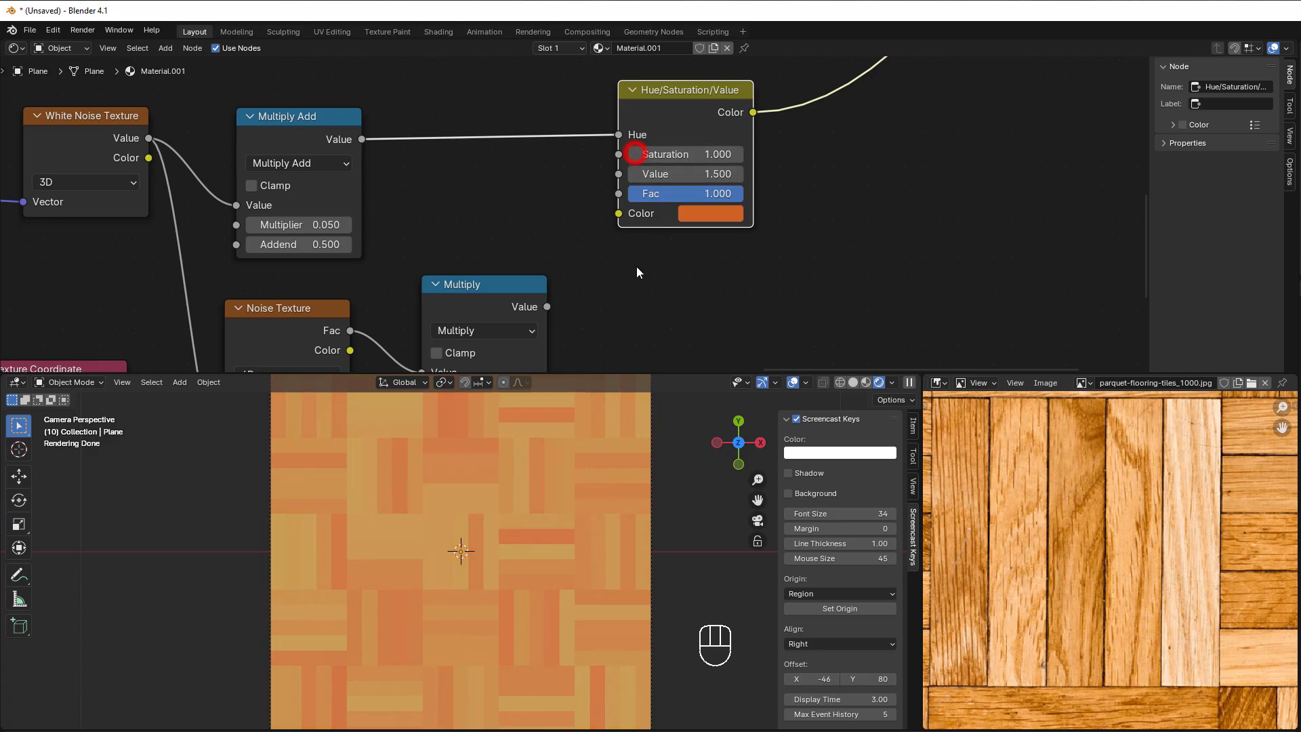
Step: Set the math node after the Noise Texture to Multiply Add with an Addend of 1.000
middle_drag(636, 269, 631, 157)
click(477, 212)
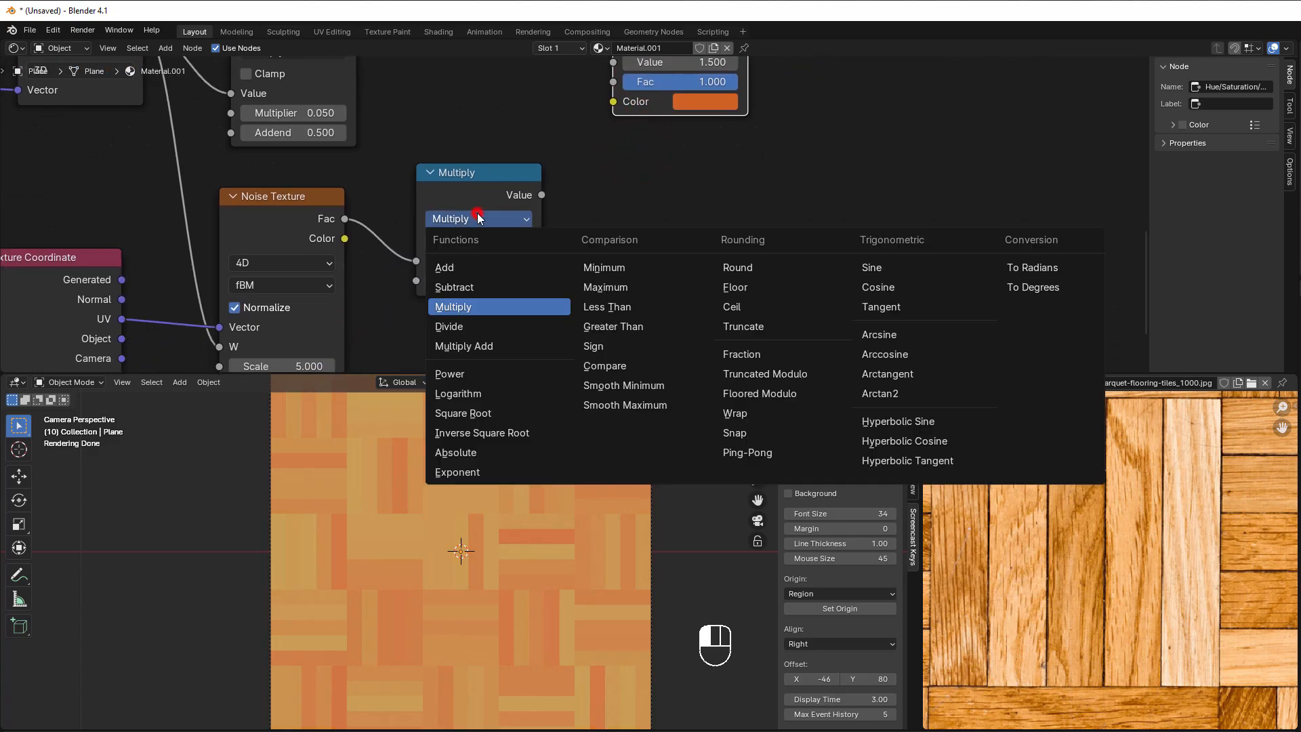
click(435, 346)
click(461, 299)
text(1)
click(600, 275)
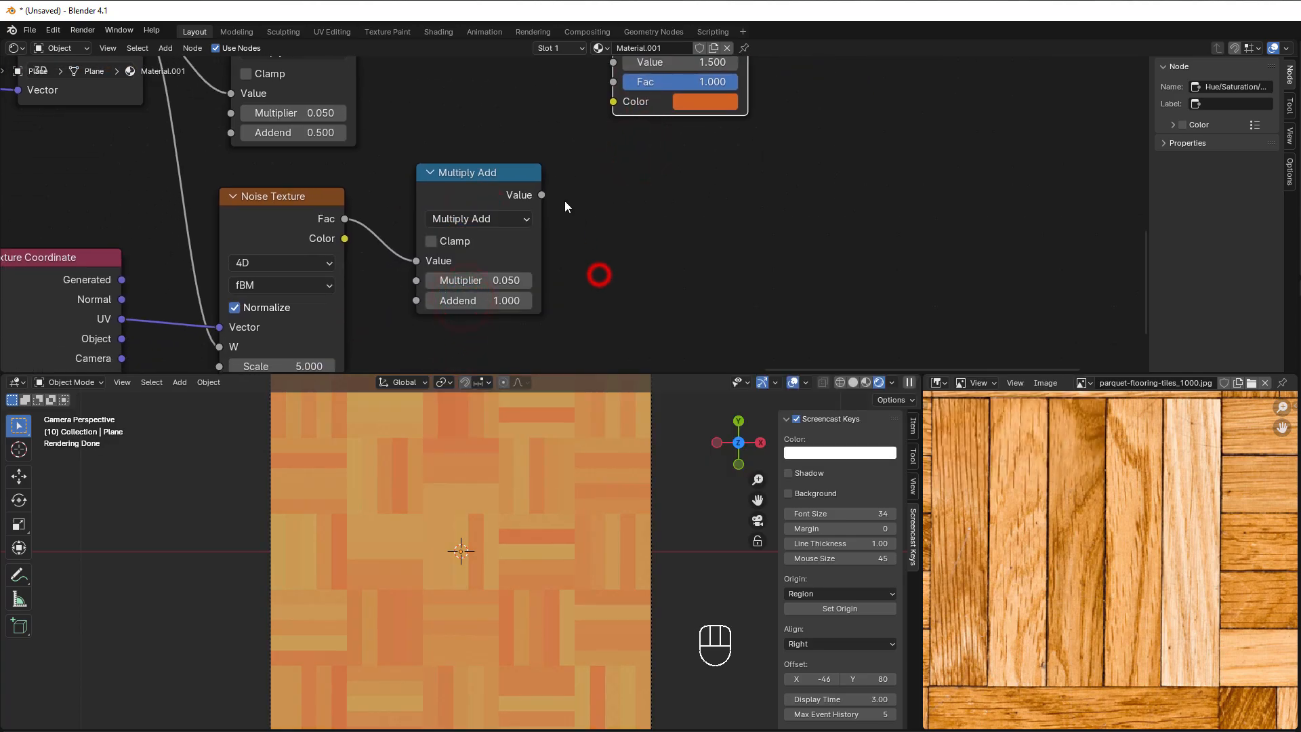
Step: Connect the Value output of the lower Multiply Add node to the Saturation input of Hue/Saturation/Value
drag(543, 195, 576, 151)
middle_drag(596, 155, 611, 241)
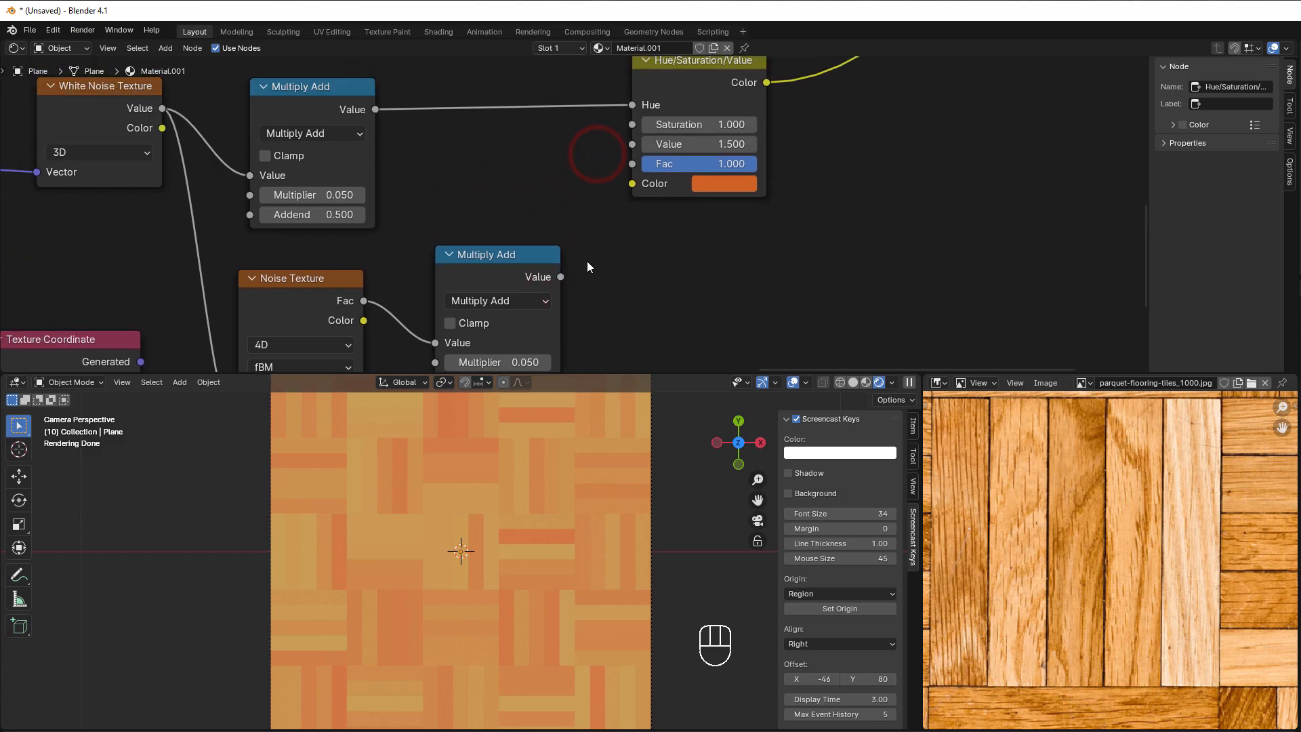
drag(564, 279, 632, 125)
Step: Set the Multiplier of the lower Multiply Add node to 0.250
middle_drag(615, 212, 619, 134)
click(550, 294)
click(550, 294)
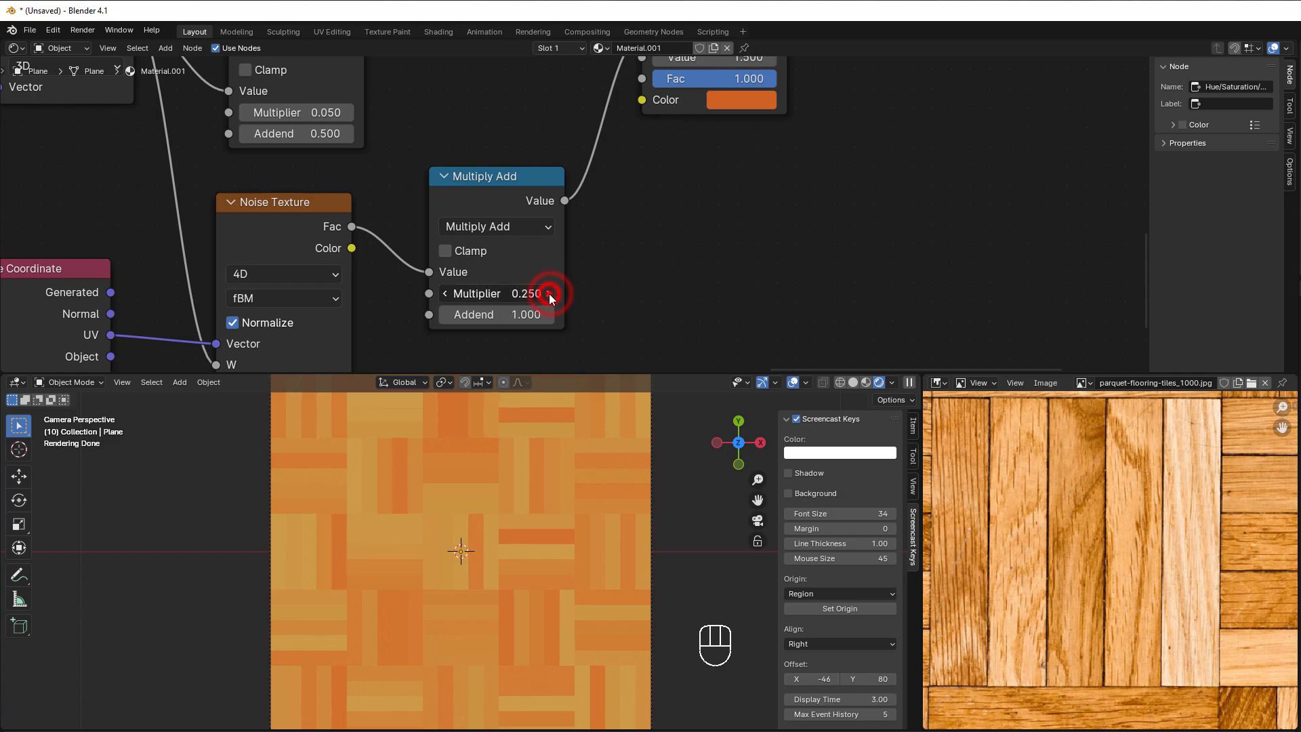
Step: Set the lower Multiply Add node's Multiplier to 0.550 and its Addend to 0.700
click(550, 294)
click(550, 294)
click(550, 294)
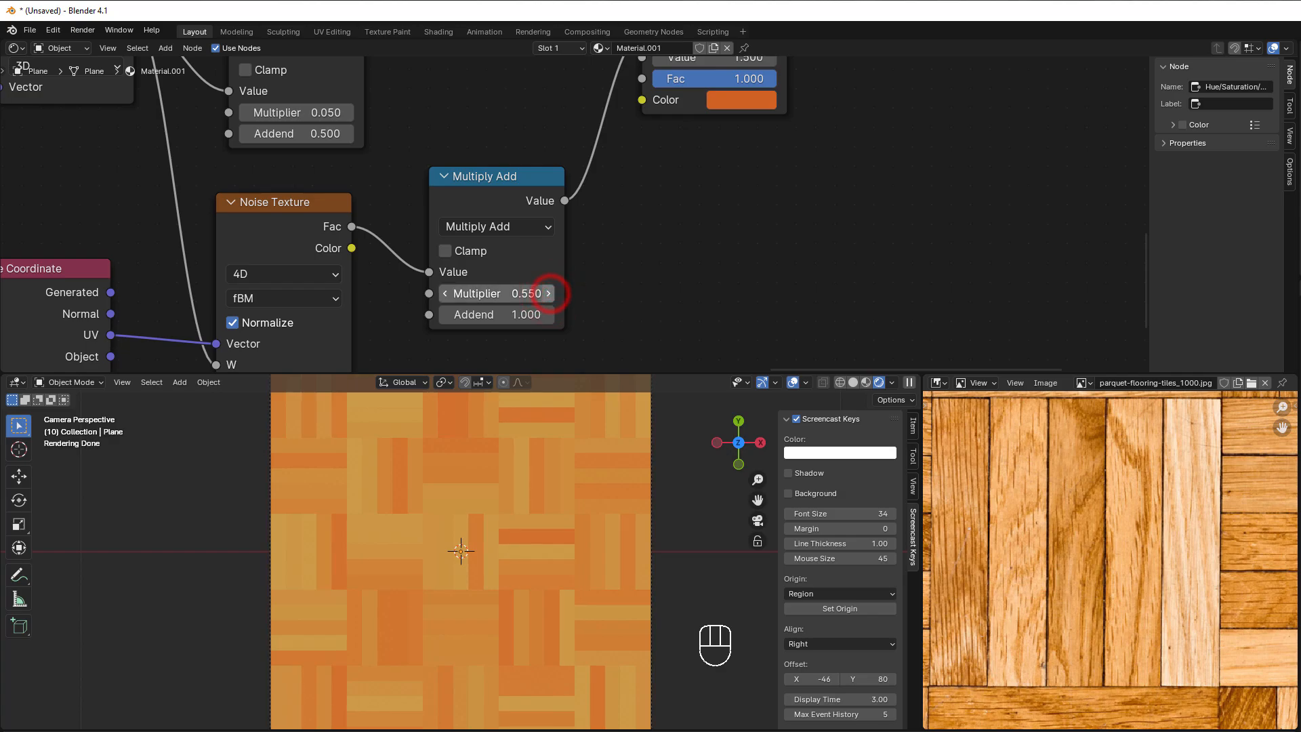
click(445, 314)
click(445, 315)
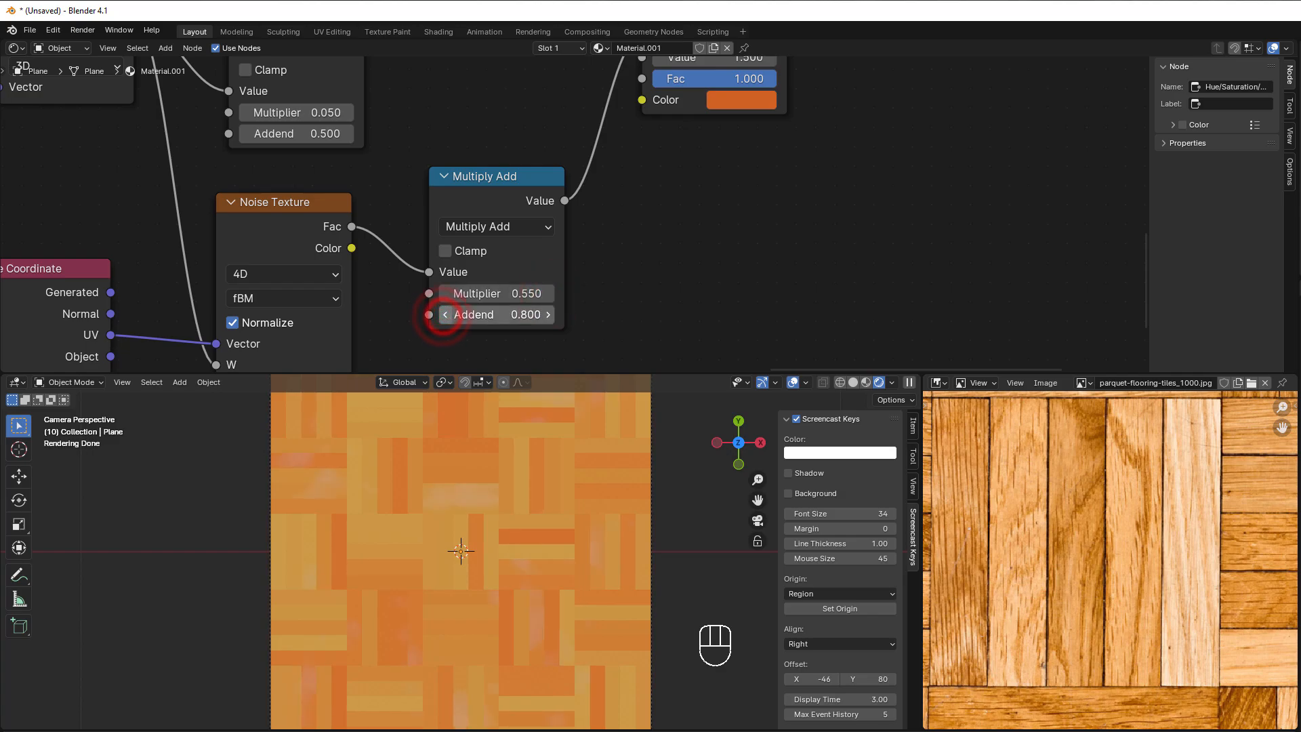
click(444, 315)
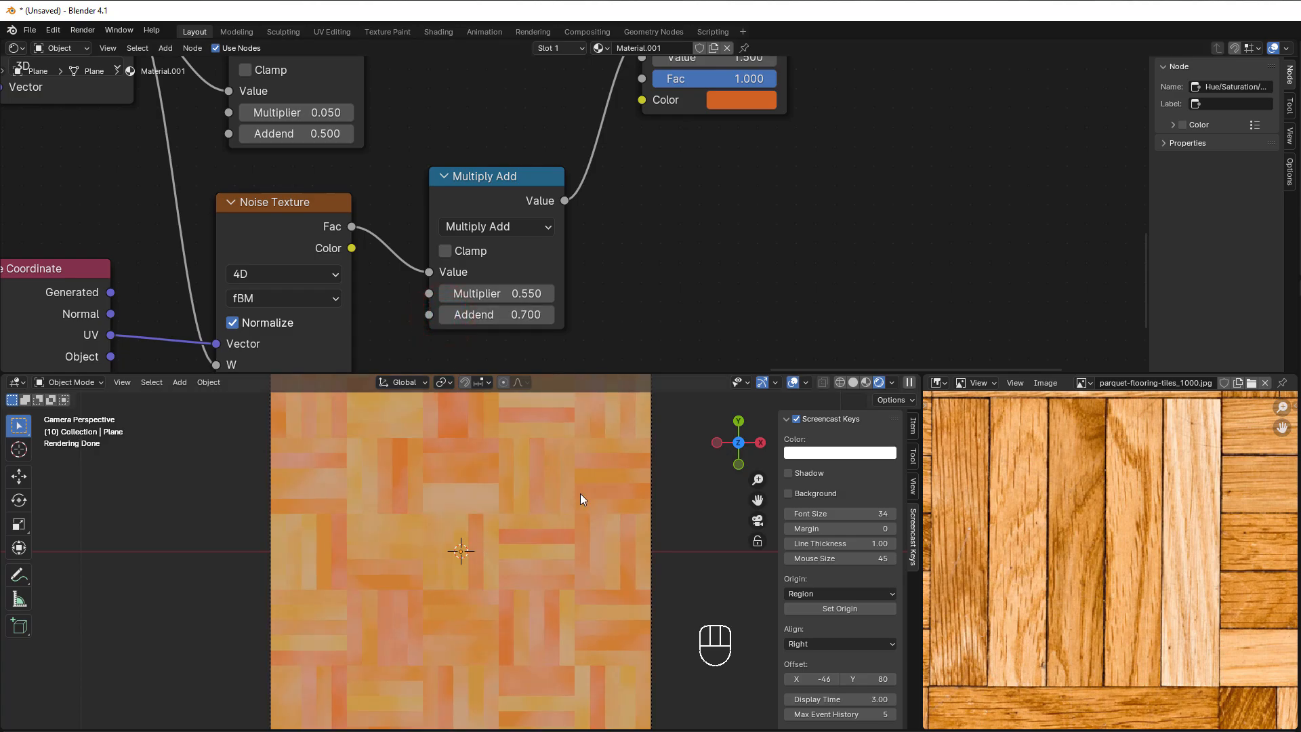
scroll(511, 583, up, 1)
scroll(371, 596, up, 1)
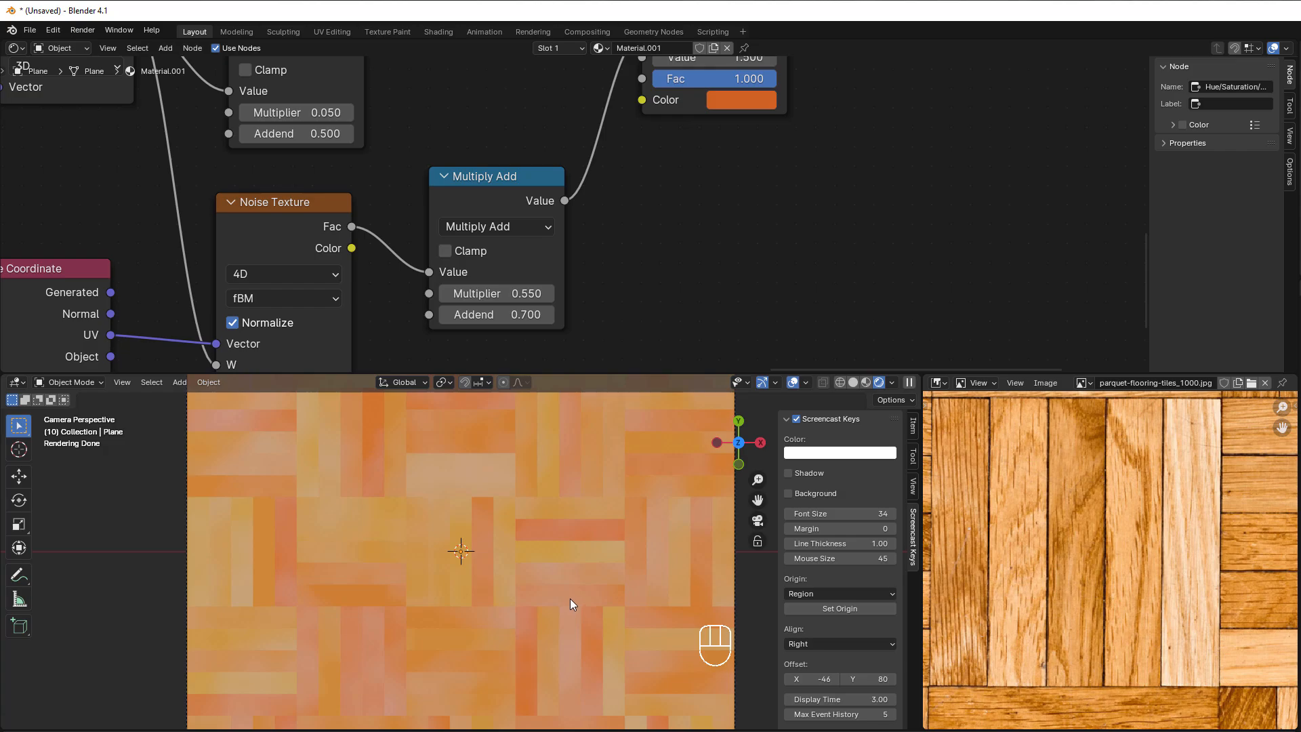
Step: Change the Hue/Saturation/Value node's base Color to a darker brown with Hue 0.052, Saturation 0.846 and Value 0.301
scroll(639, 328, down, 3)
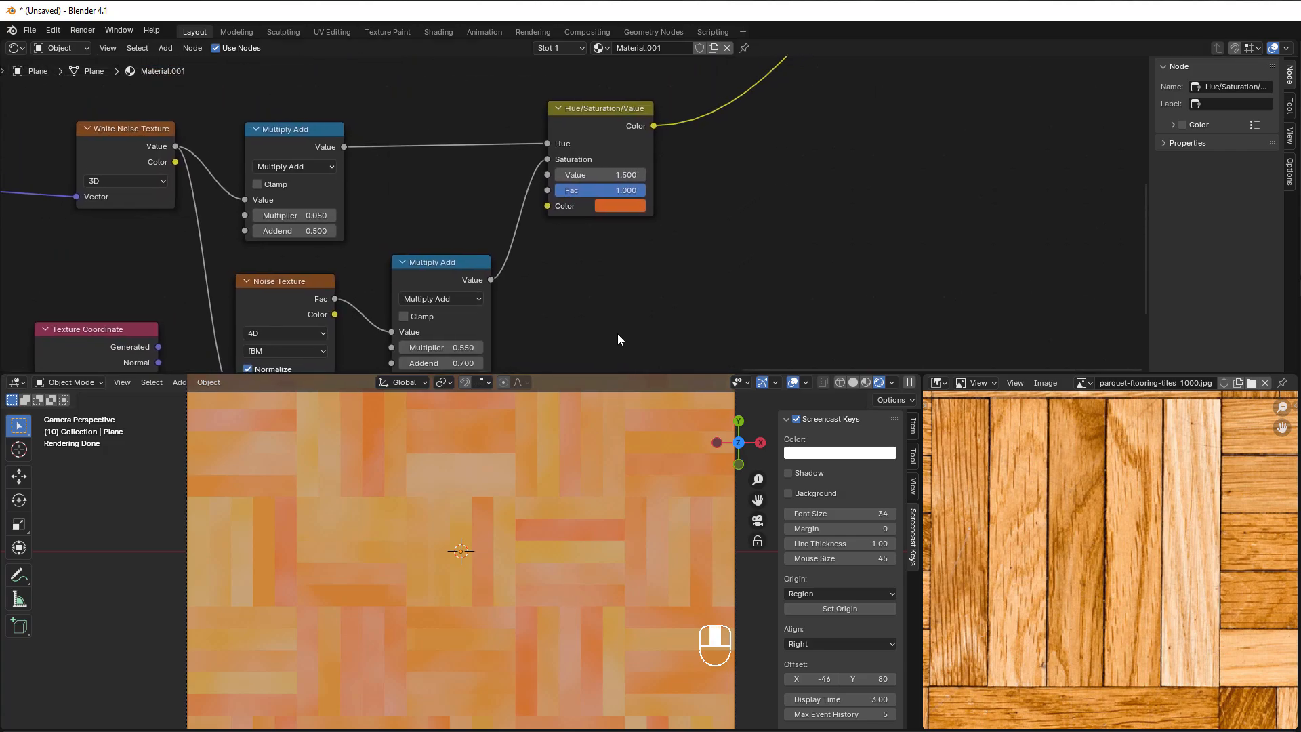
click(607, 209)
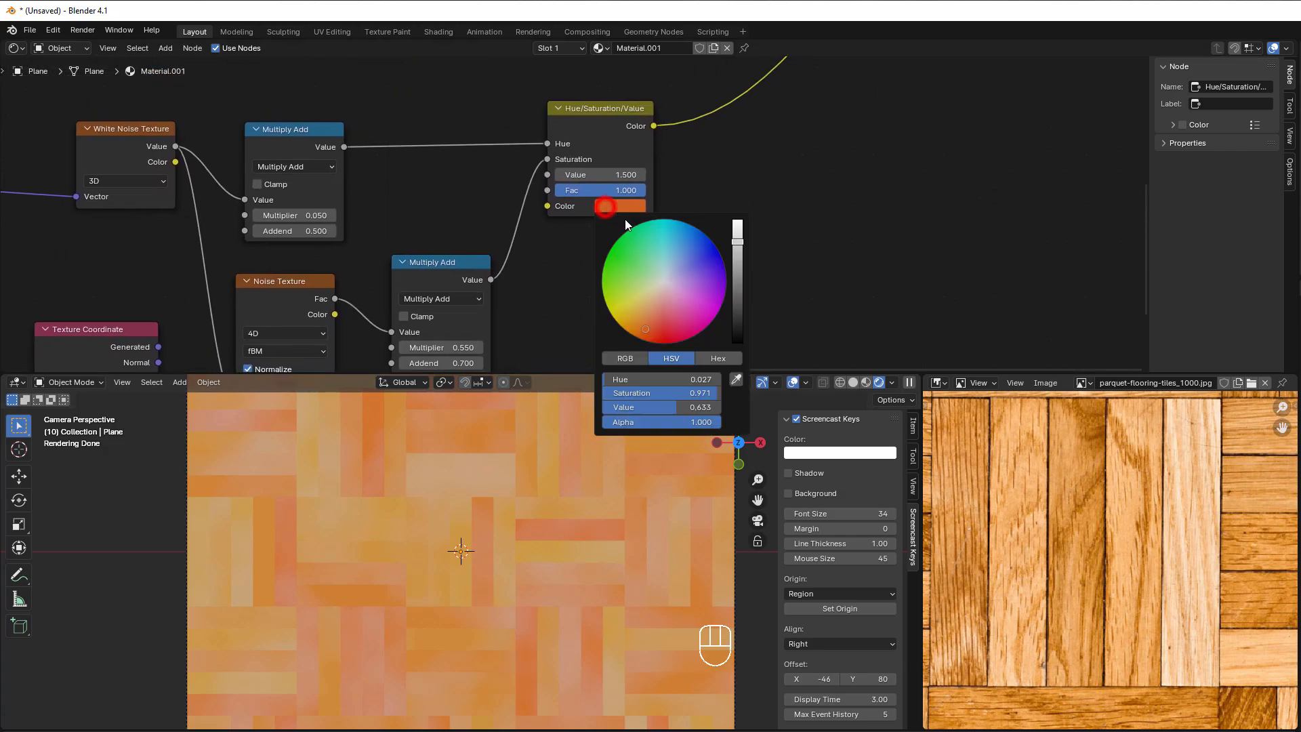
drag(649, 315, 639, 326)
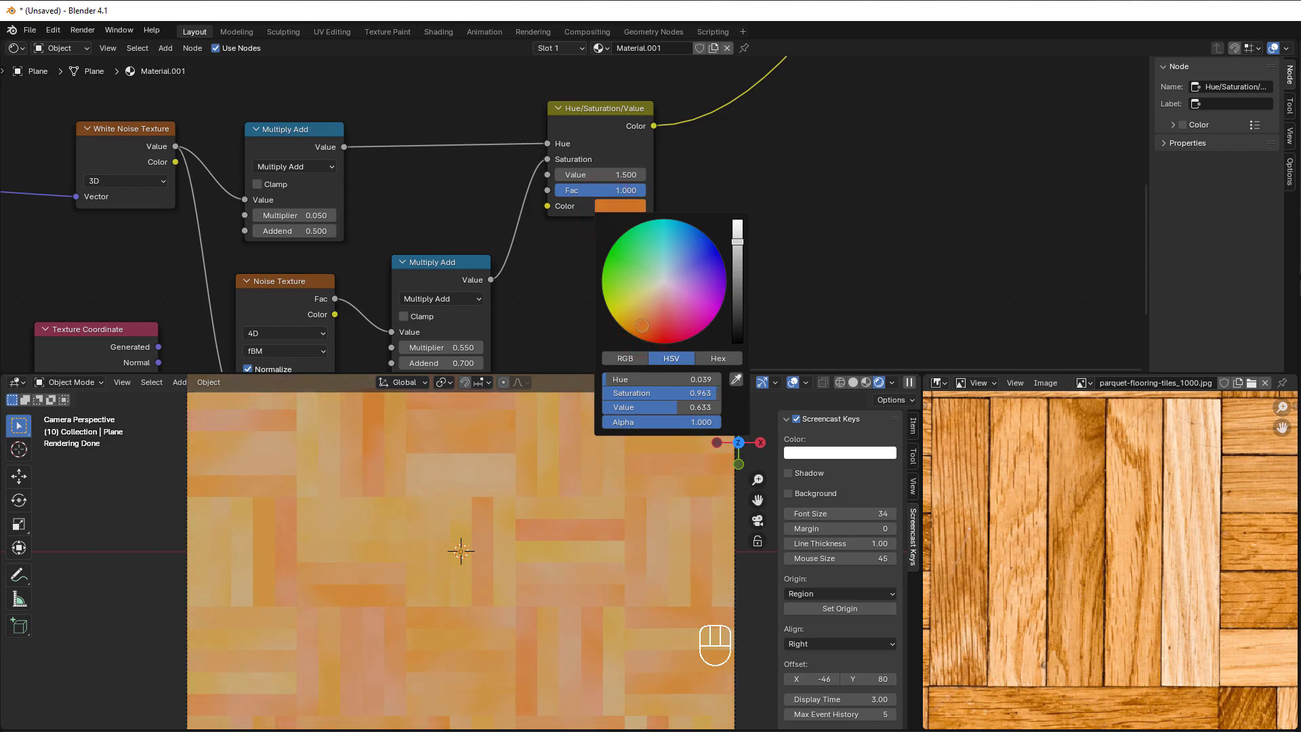
drag(739, 244, 739, 245)
drag(644, 326, 647, 313)
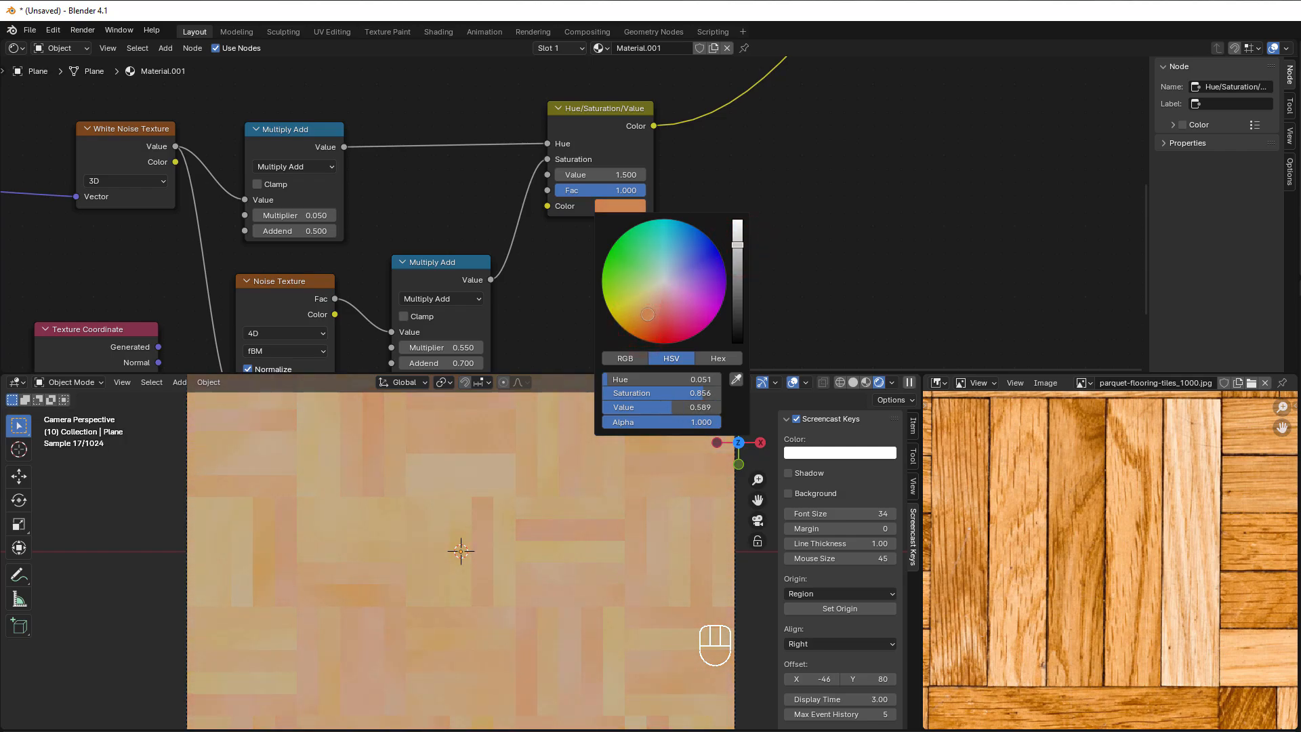
mouse_move(730, 261)
mouse_down()
mouse_move(737, 252)
mouse_move(737, 270)
mouse_up()
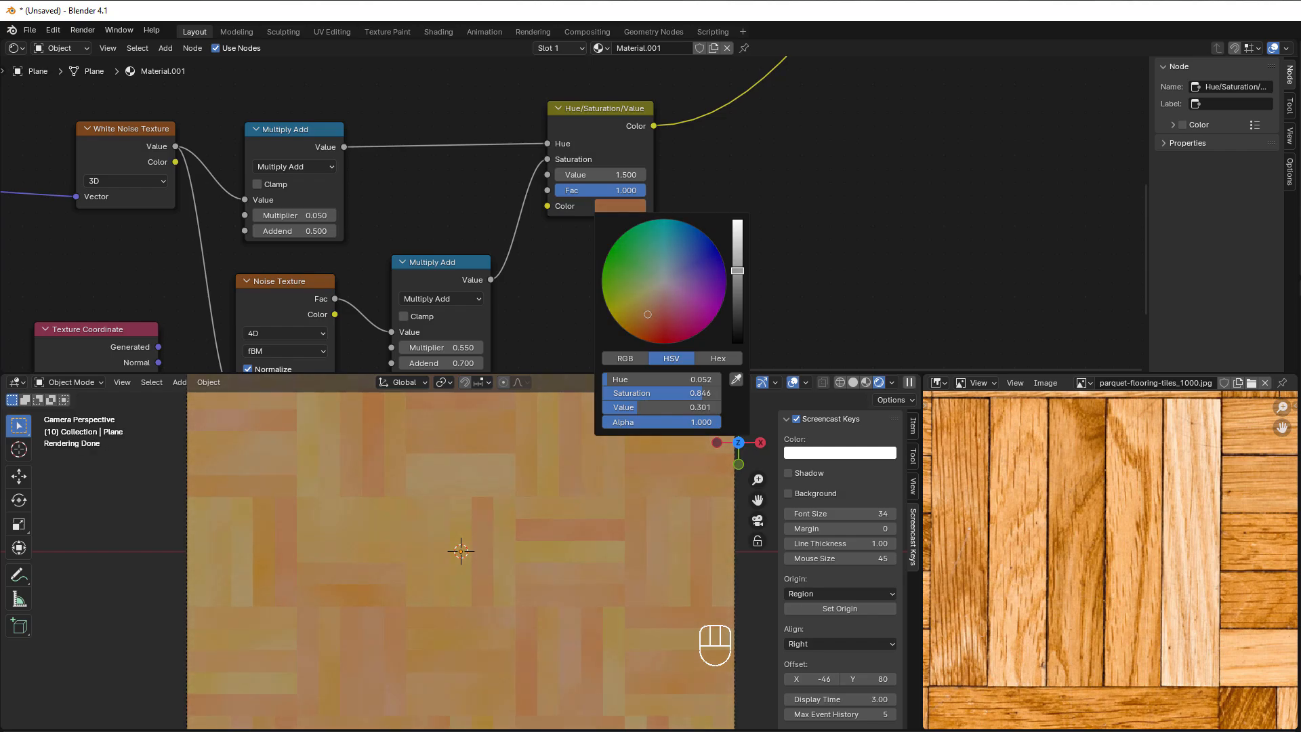
click(548, 304)
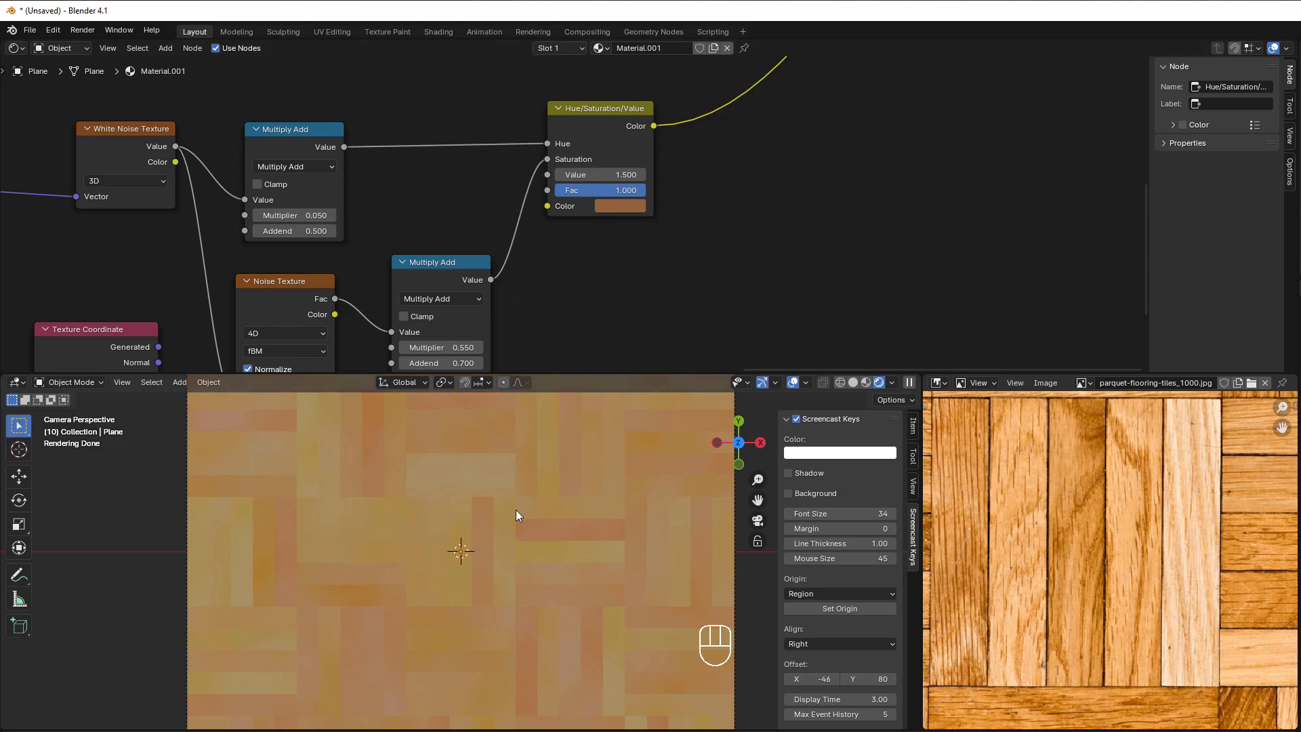
scroll(517, 514, down, 2)
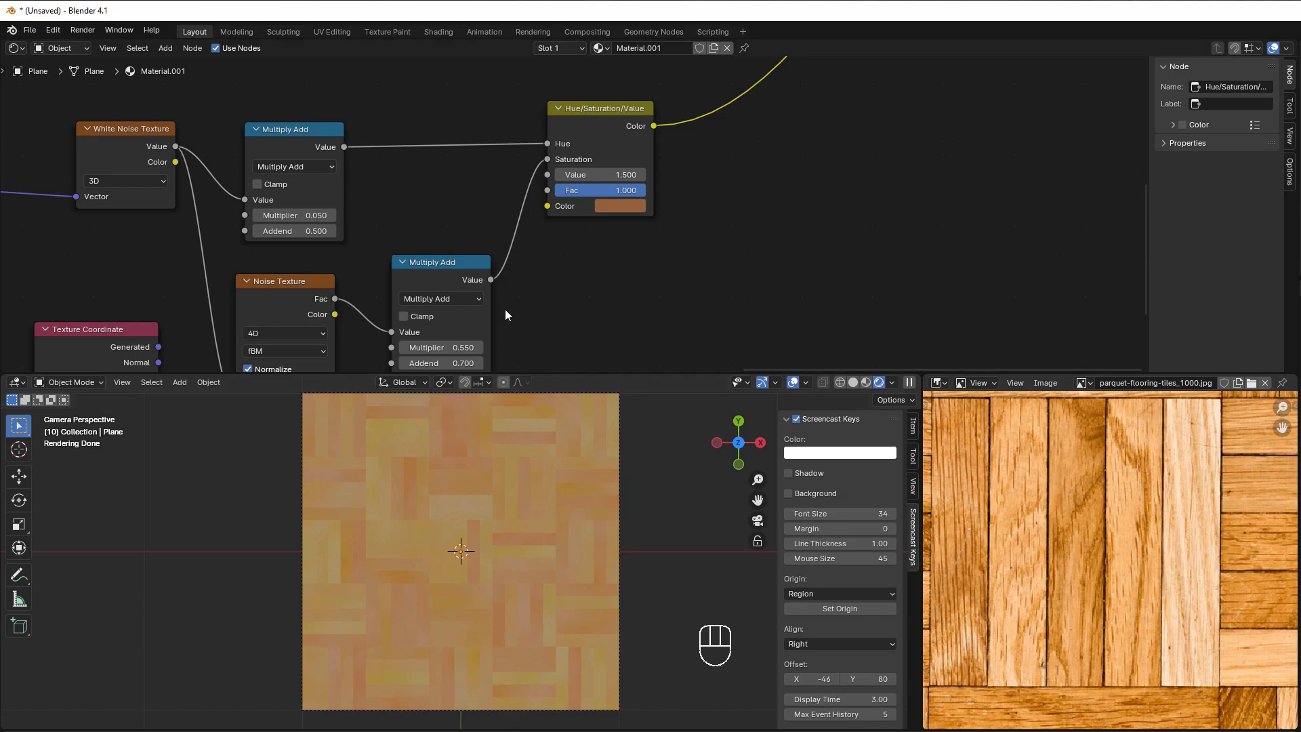
Step: Add a Wave Texture node below the Hue/Saturation/Value node
scroll(575, 279, down, 1)
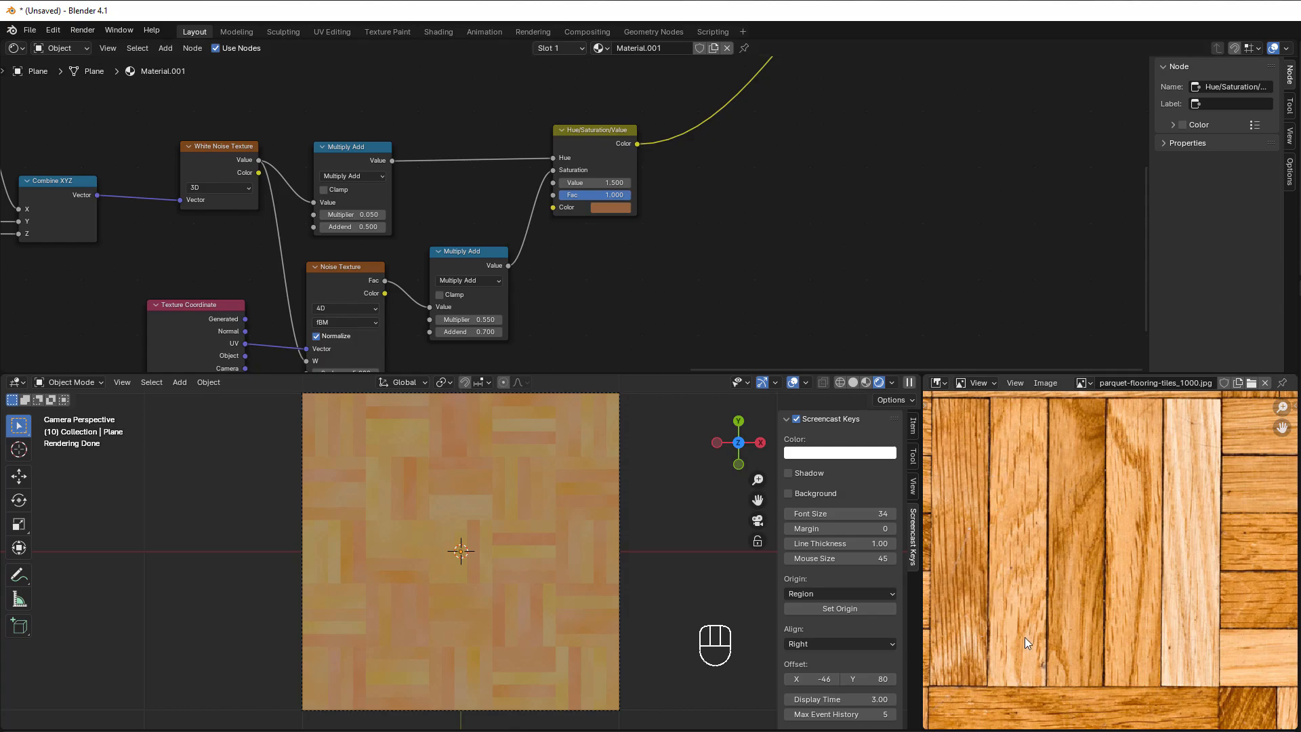
scroll(617, 292, down, 1)
middle_drag(624, 281, 641, 232)
scroll(646, 259, up, 1)
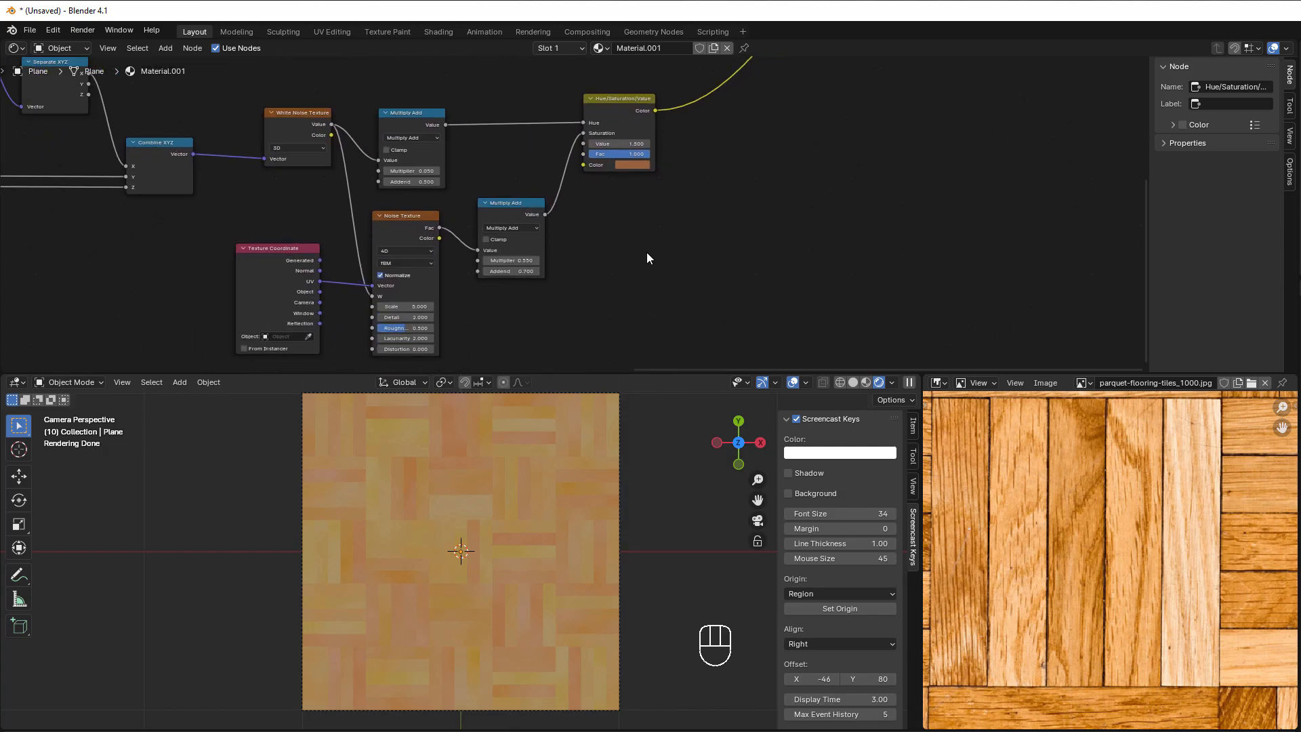
key(shift+a)
mouse_move(653, 272)
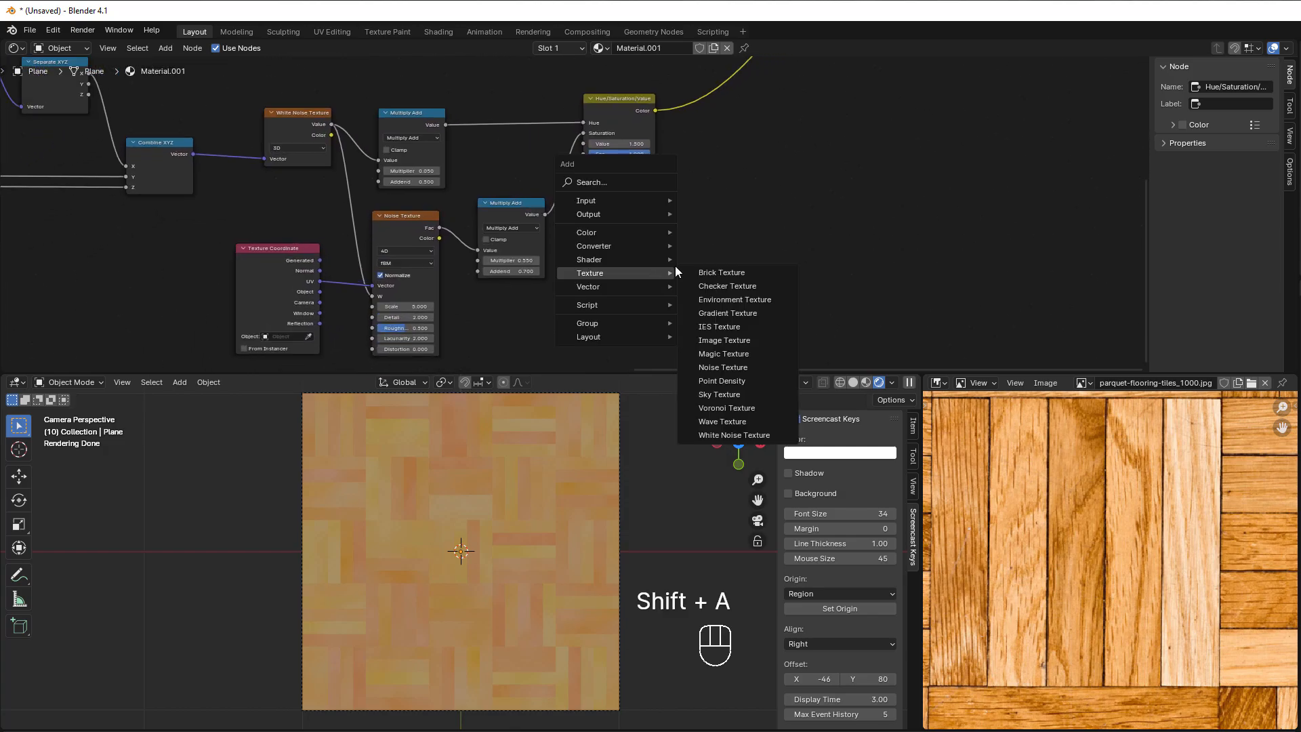
click(714, 419)
click(625, 228)
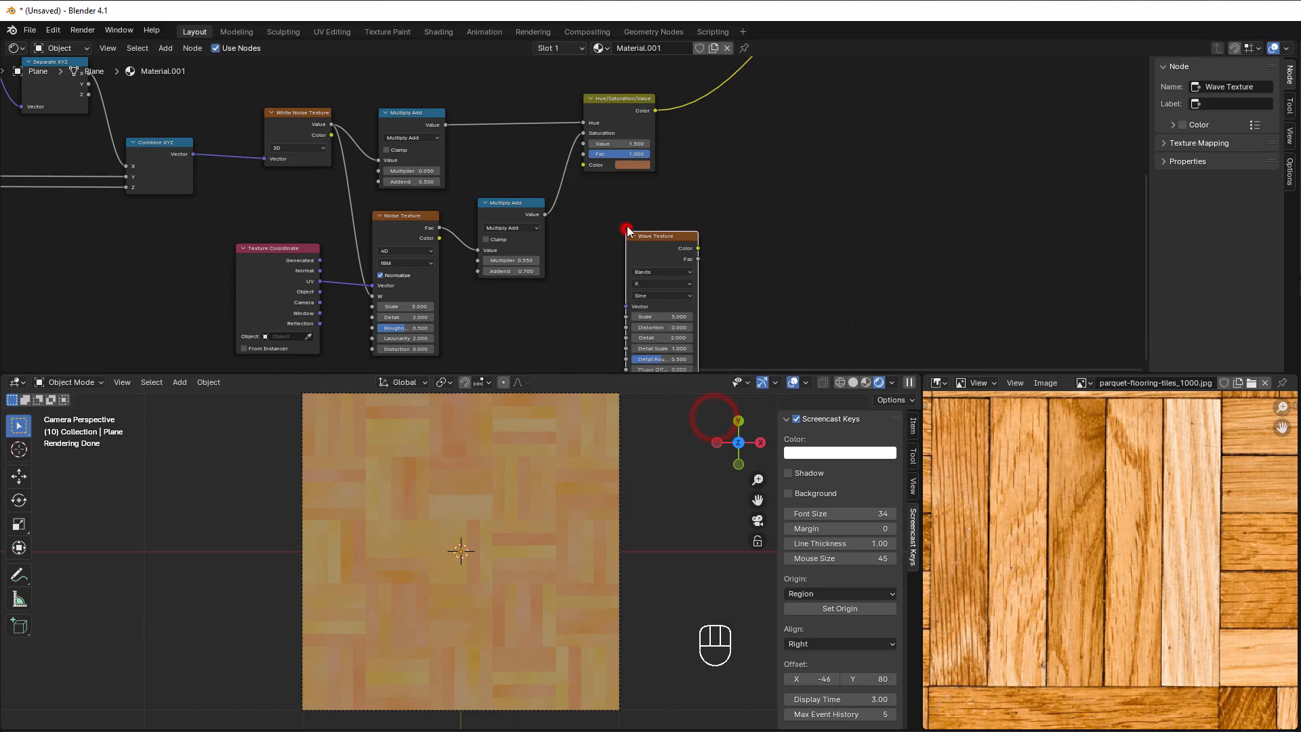
Step: Connect the UV output of Texture Coordinate to the Vector input of the Wave Texture
scroll(490, 286, up, 1)
middle_drag(490, 290, 479, 258)
drag(273, 259, 619, 290)
Step: Place the Material Output node beside the Wave Texture and connect the wave's Fac output to Surface
scroll(945, 164, down, 5)
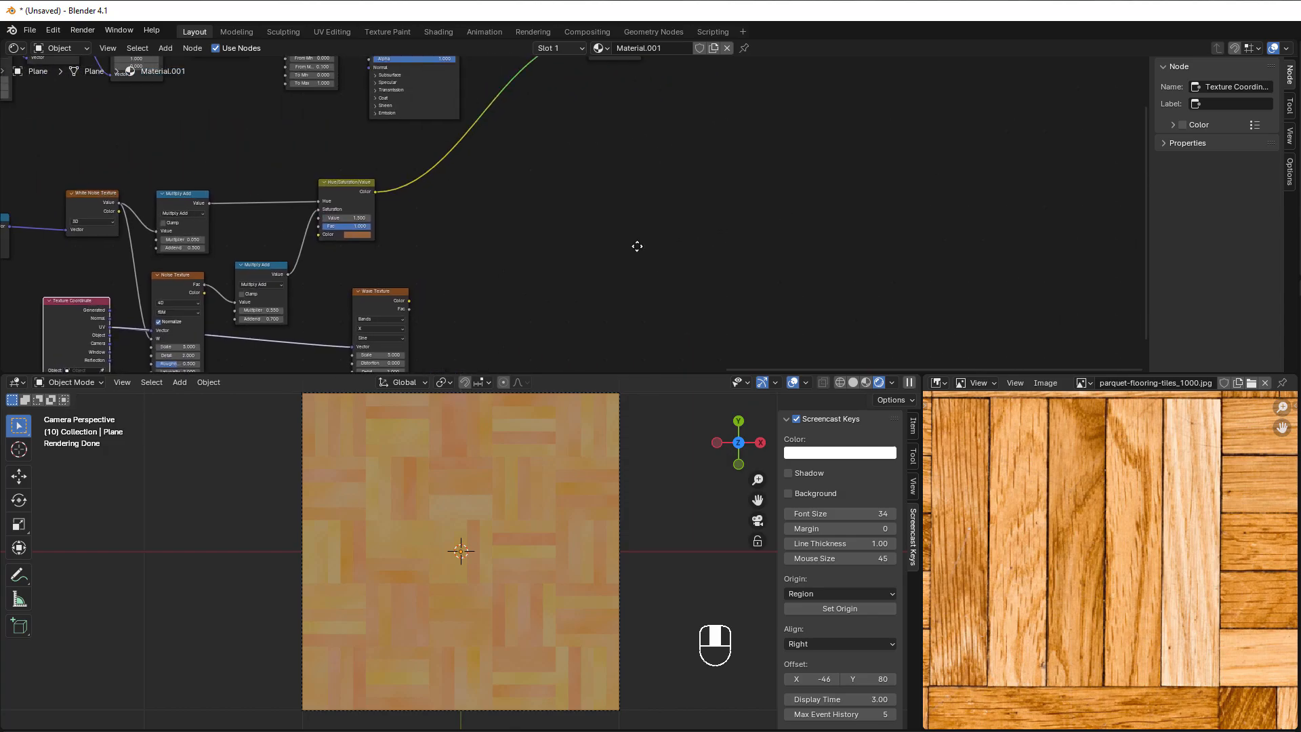
drag(562, 80, 517, 280)
scroll(515, 281, up, 3)
middle_drag(444, 305, 442, 269)
scroll(442, 268, up, 2)
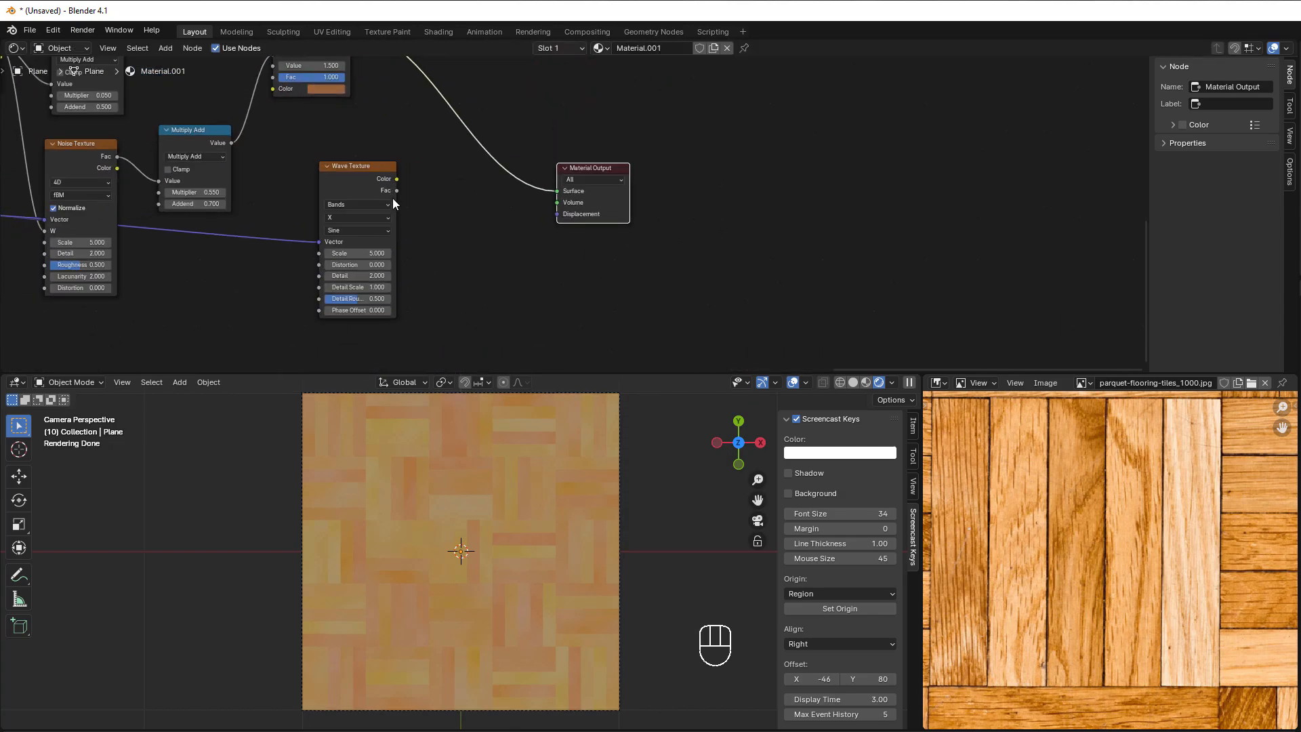
drag(395, 191, 549, 191)
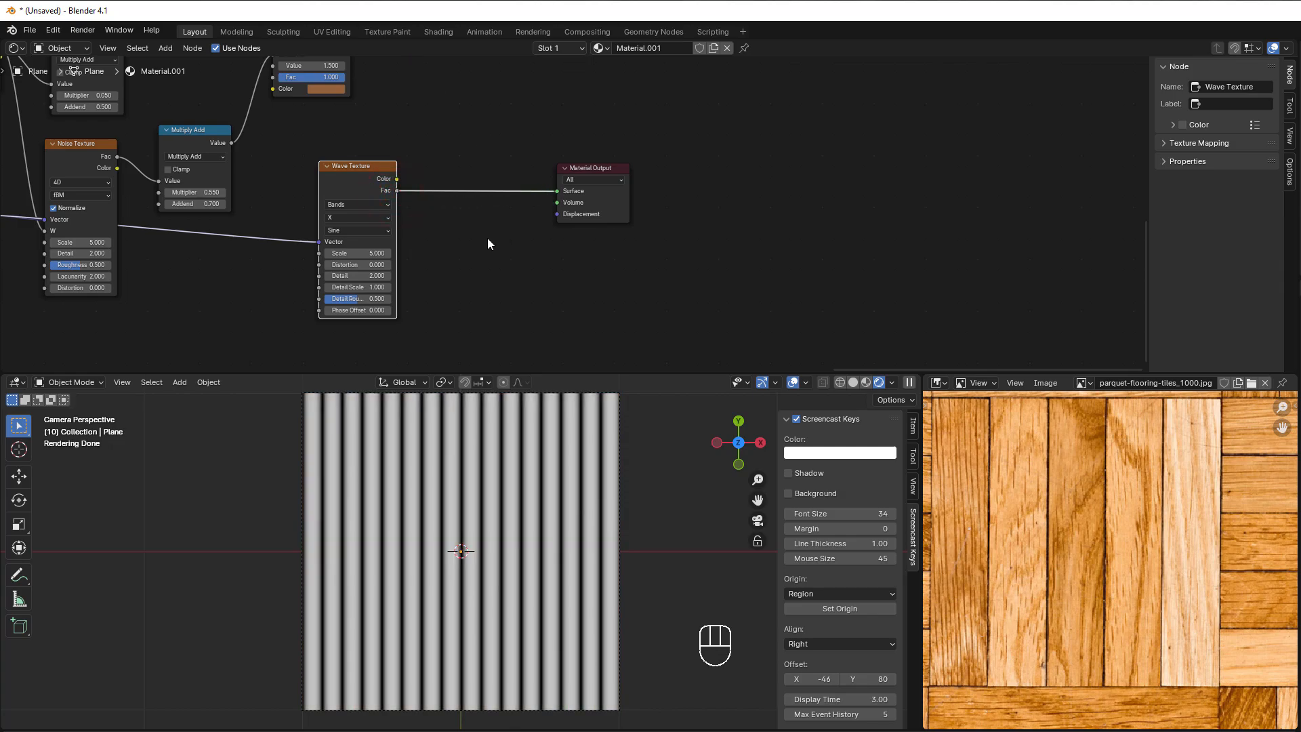
Step: Disconnect the Texture Coordinate UV link from the Wave Texture's Vector input
scroll(487, 238, up, 1)
middle_drag(478, 266, 862, 261)
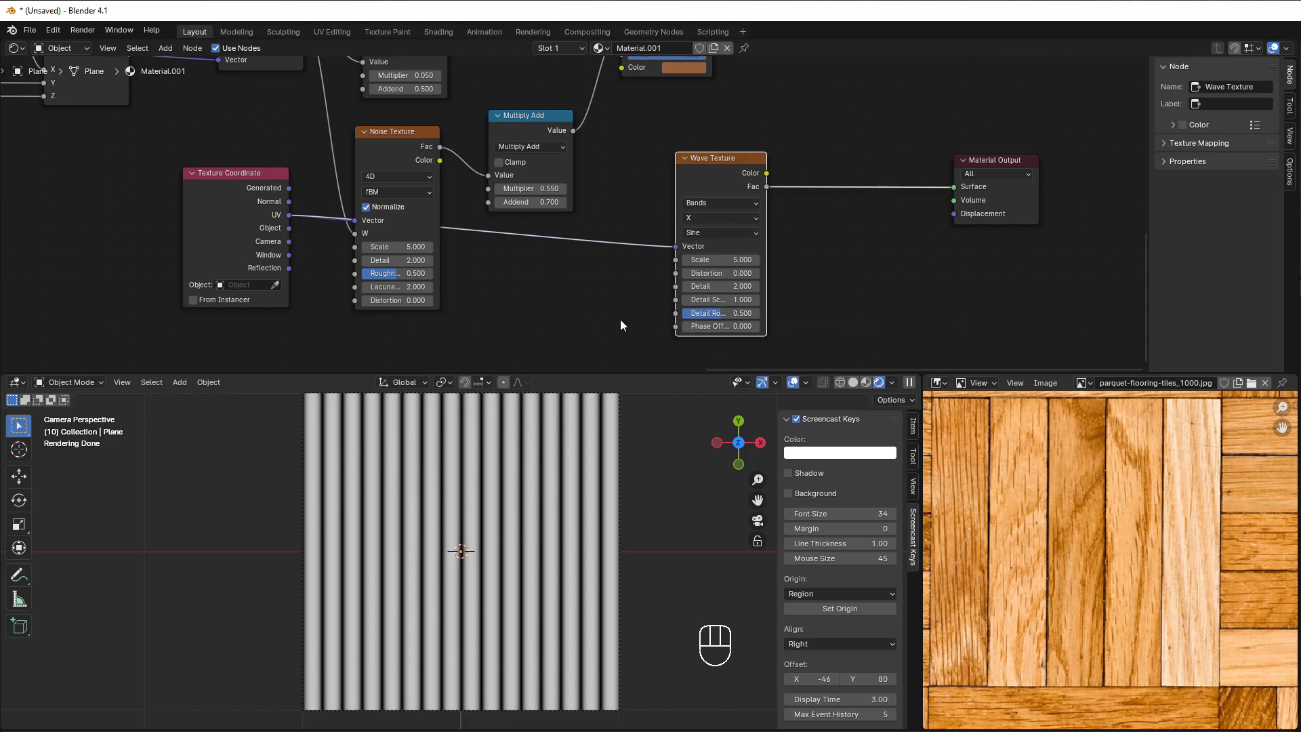
scroll(618, 319, down, 2)
middle_drag(618, 325, 769, 352)
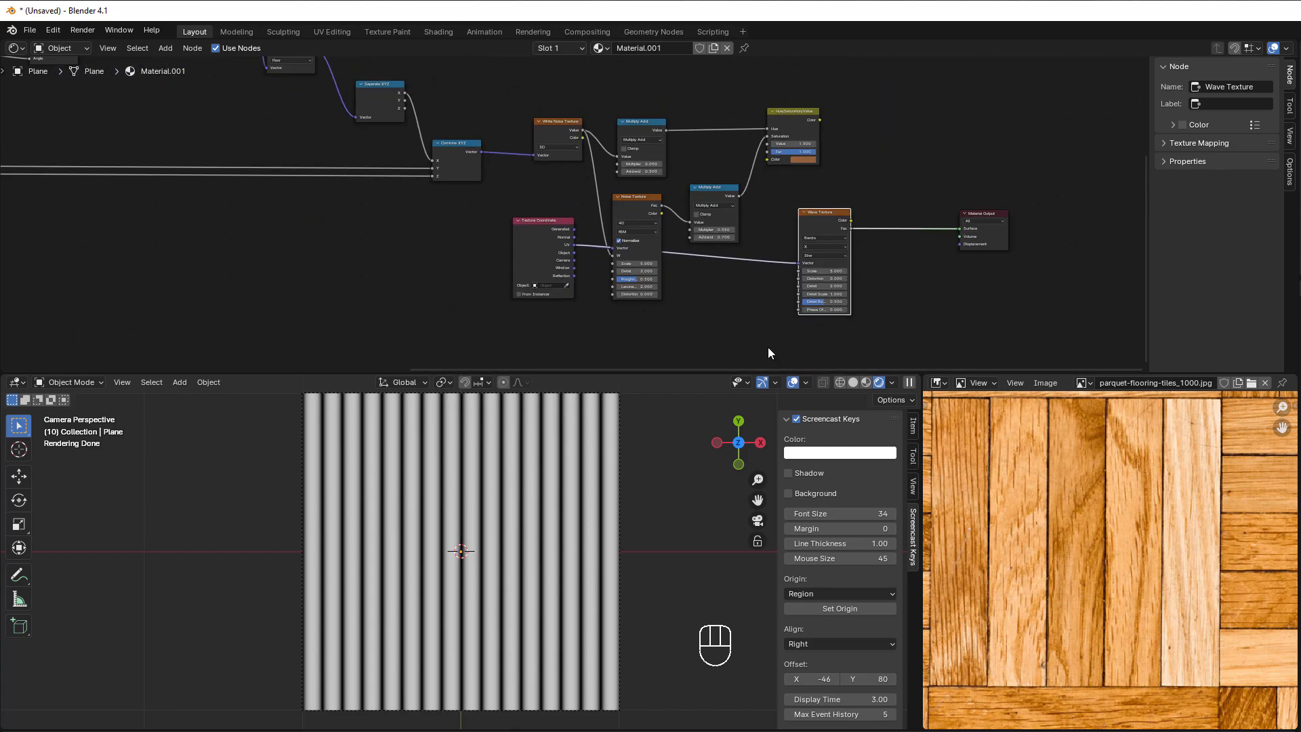
scroll(485, 279, down, 1)
middle_drag(493, 281, 886, 255)
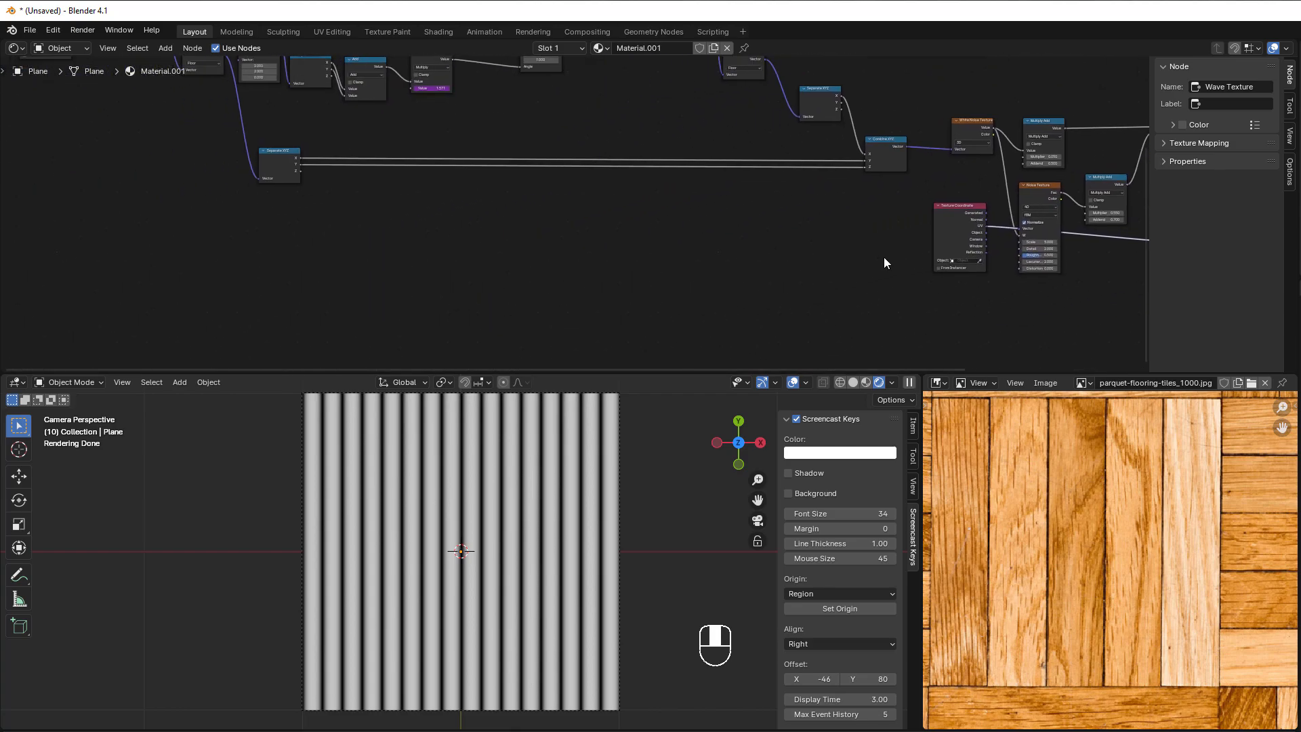
scroll(704, 260, down, 1)
middle_drag(538, 233, 531, 283)
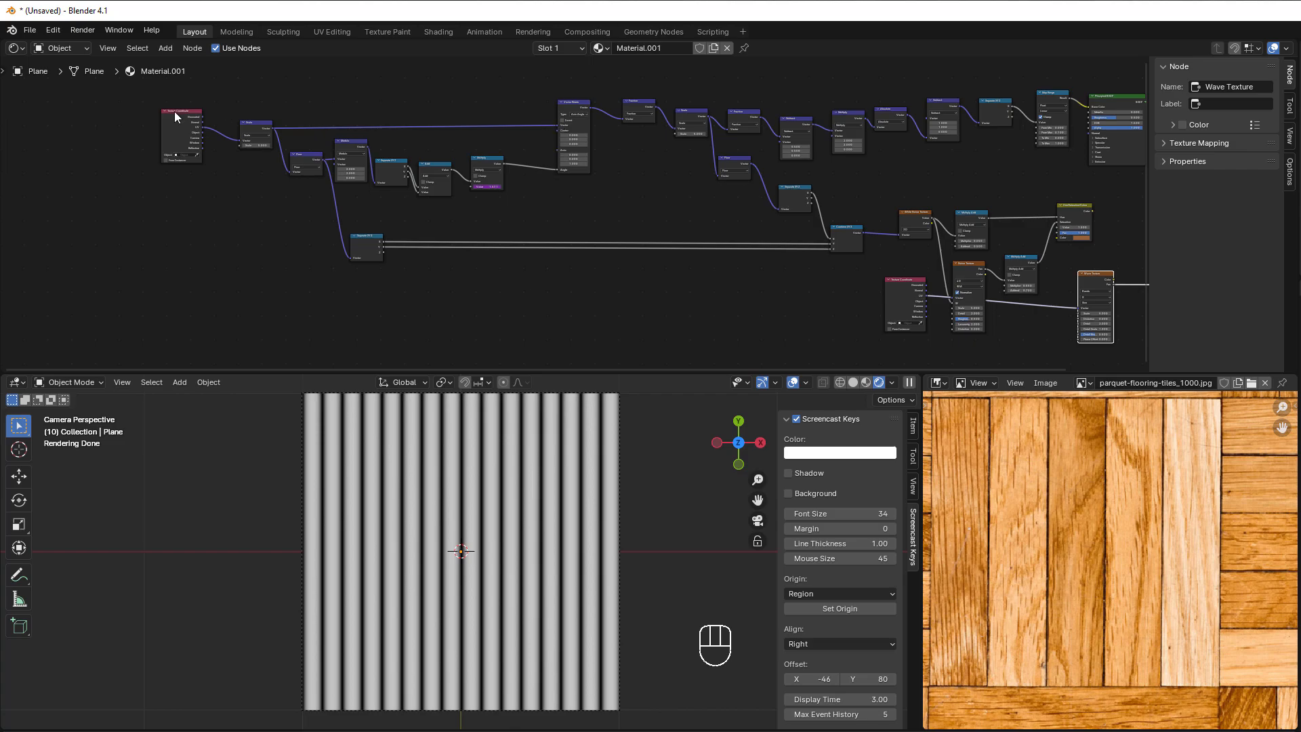
middle_drag(752, 225, 552, 213)
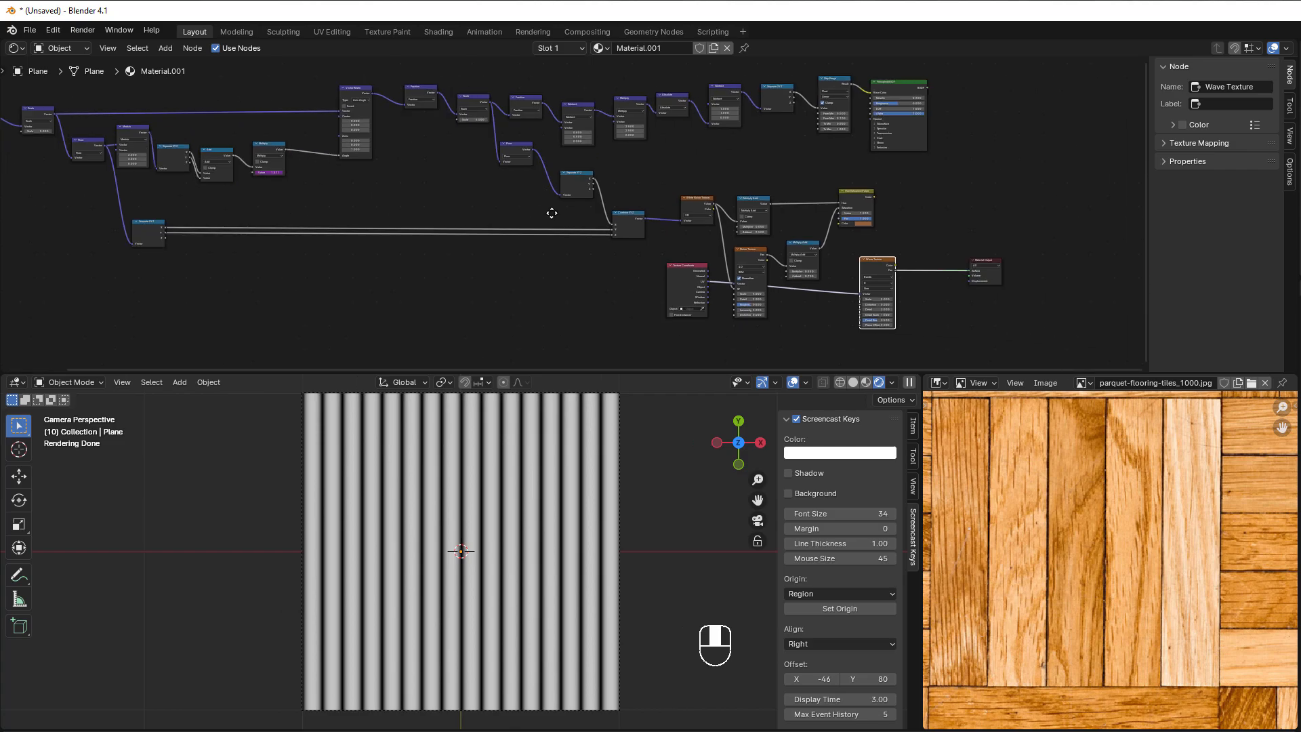
mouse_move(857, 291)
mouse_down()
mouse_move(832, 312)
mouse_move(844, 303)
mouse_up()
Step: Move the Wave Texture and Material Output below the Vector Rotate node and connect Vector Rotate's output to the wave's Vector input
click(876, 251)
drag(882, 261, 456, 276)
scroll(392, 251, up, 1)
middle_drag(393, 253, 547, 246)
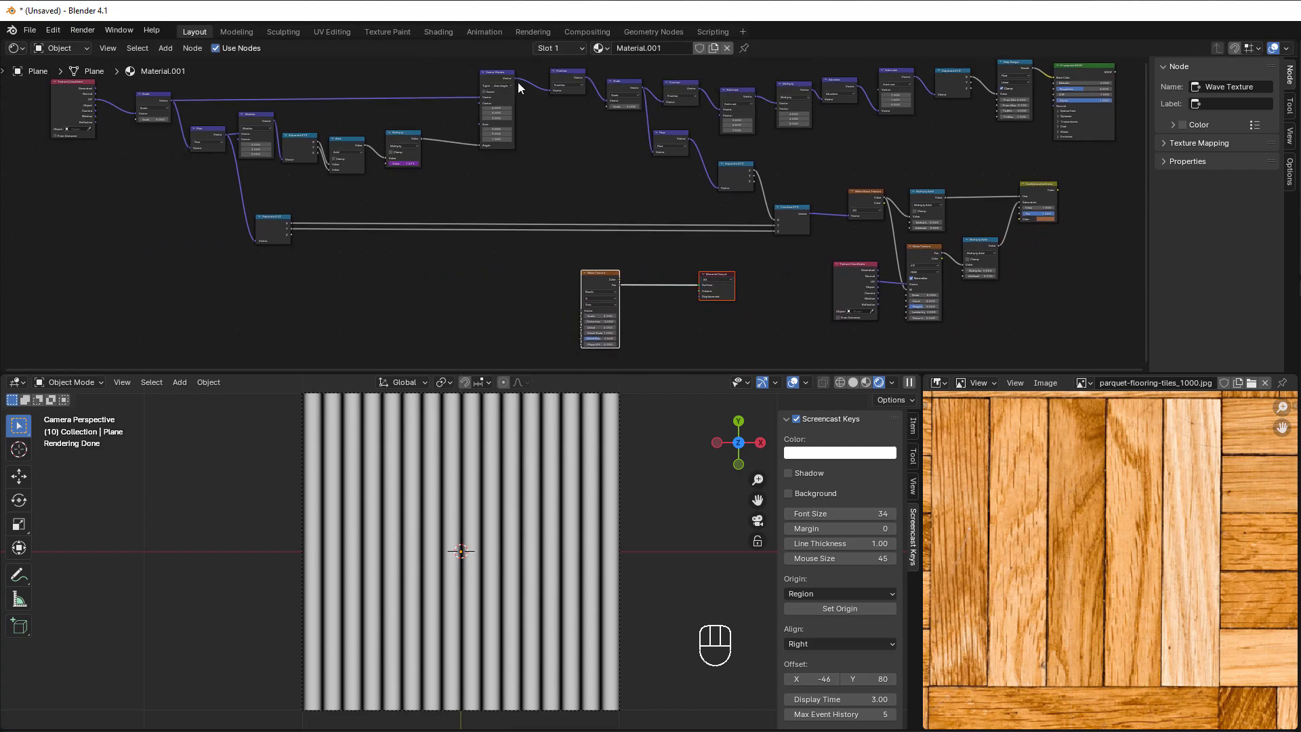
drag(514, 79, 582, 313)
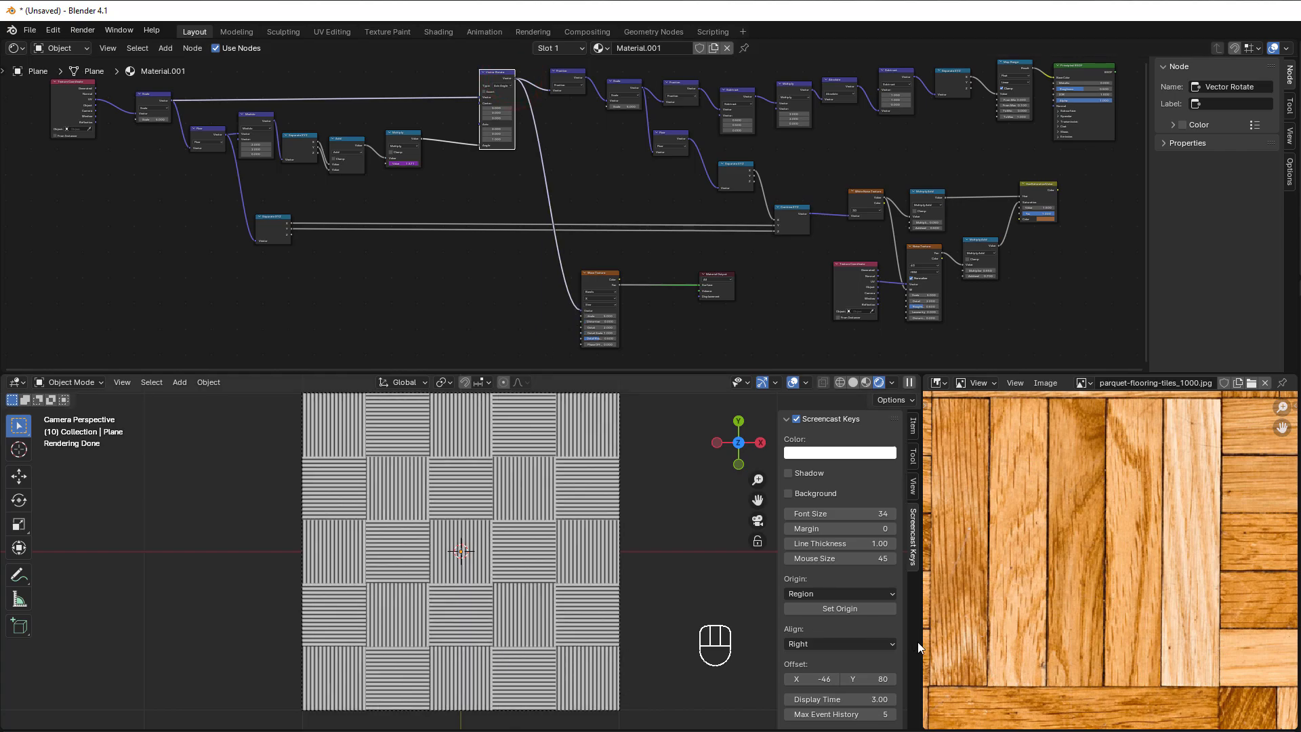
scroll(966, 535, down, 4)
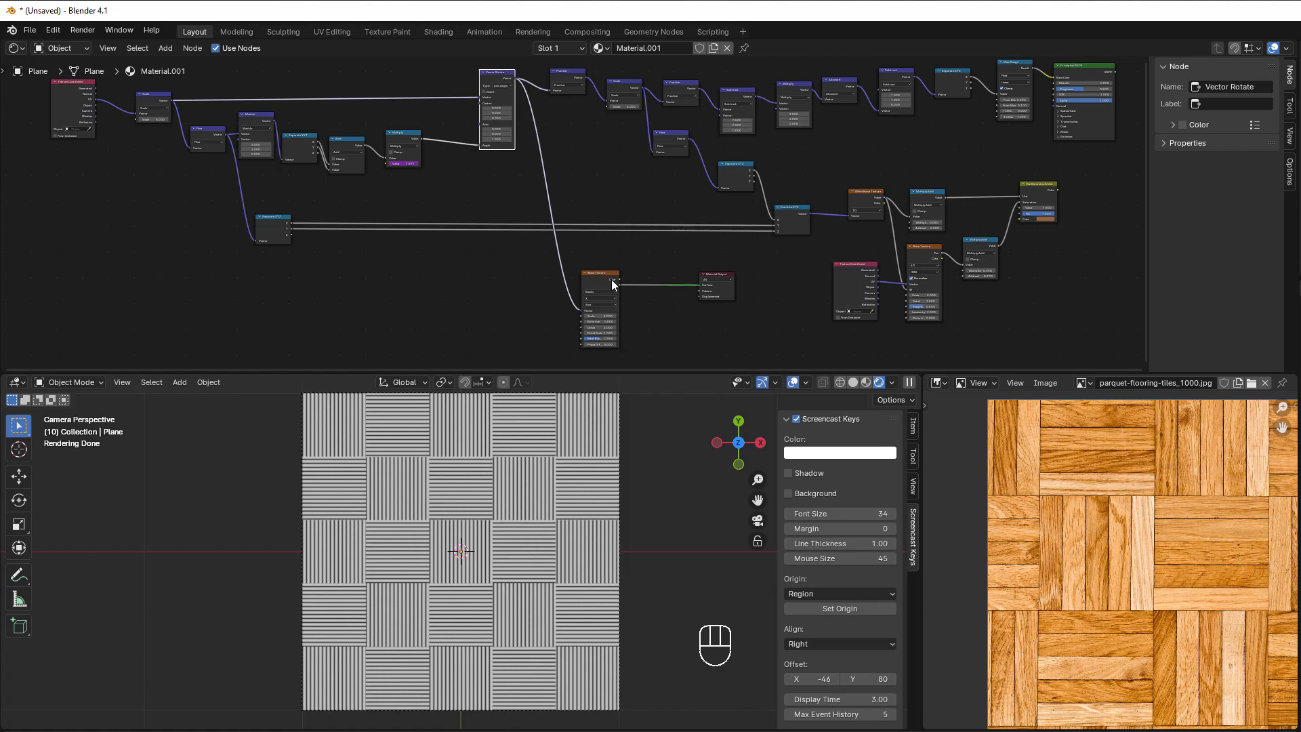
Step: Move the Wave Texture and Material Output nodes together back beside the lower Multiply Add node
middle_drag(611, 279, 420, 279)
drag(311, 212, 449, 286)
drag(432, 225, 934, 193)
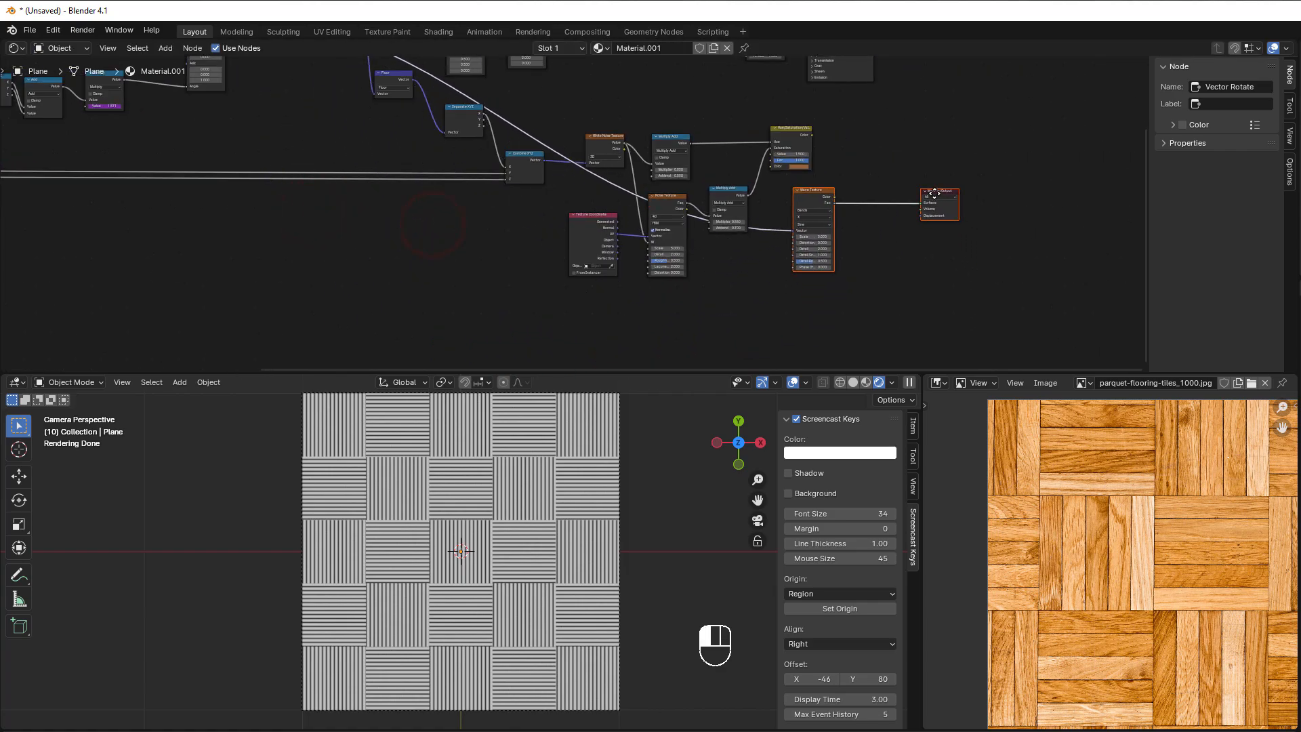
Step: Set the Wave Texture to Scale 2.500, Distortion 2.700, Detail 3.700, Detail Scale 1.800 and Detail Roughness 0.546
scroll(917, 255, up, 6)
scroll(1084, 278, up, 2)
middle_drag(1096, 269, 746, 191)
scroll(644, 302, up, 3)
scroll(752, 208, up, 2)
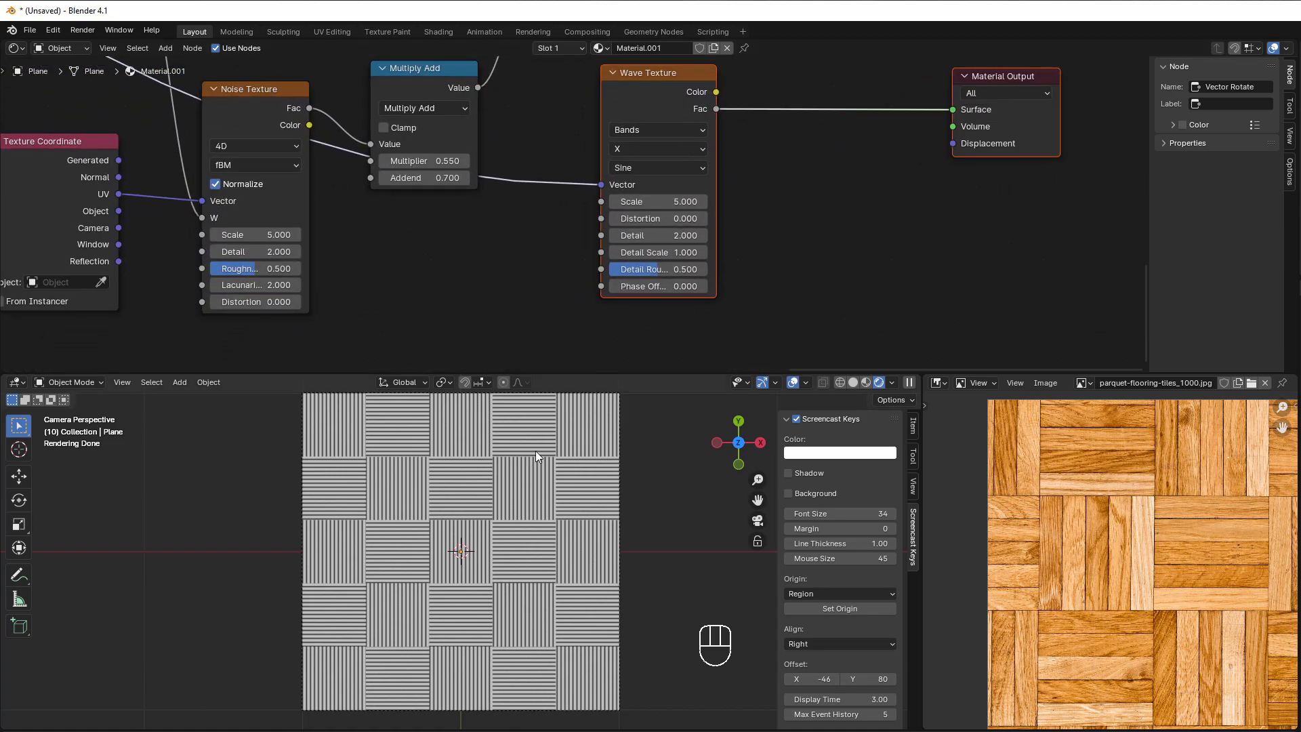
scroll(810, 298, up, 2)
drag(684, 220, 700, 196)
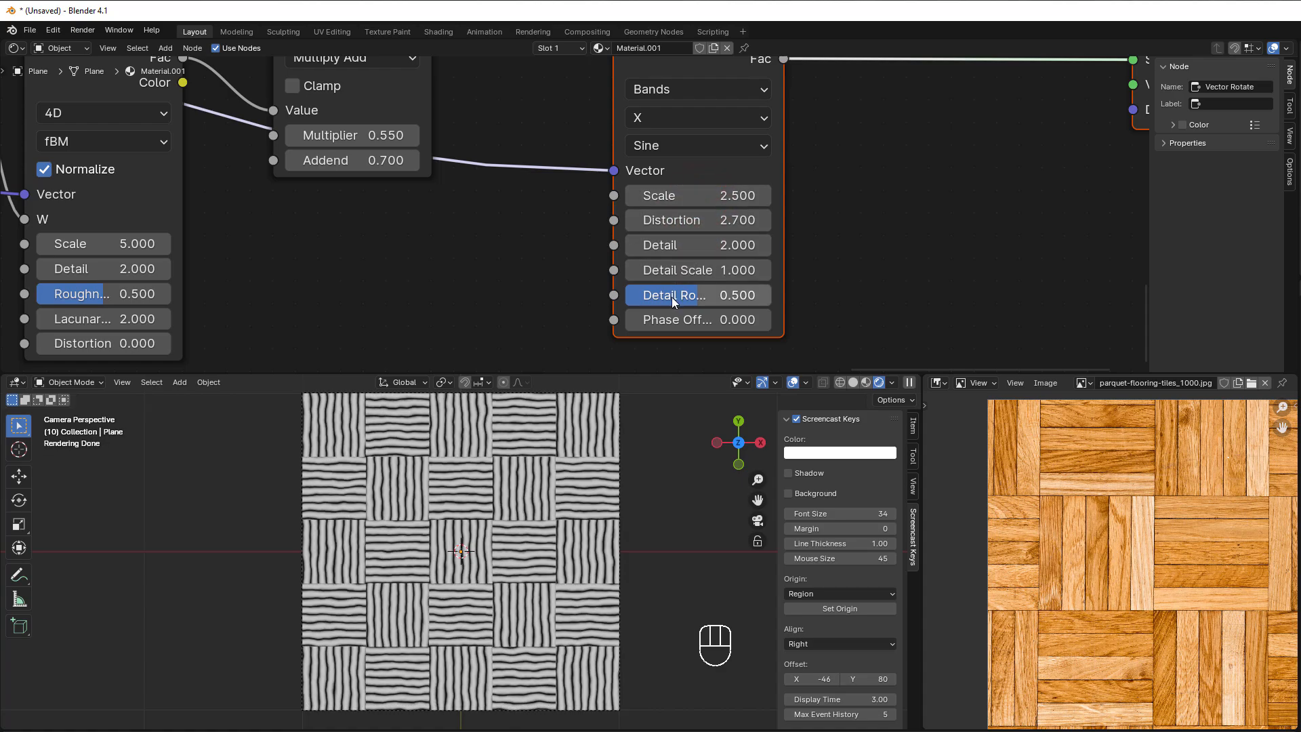
drag(672, 245, 708, 303)
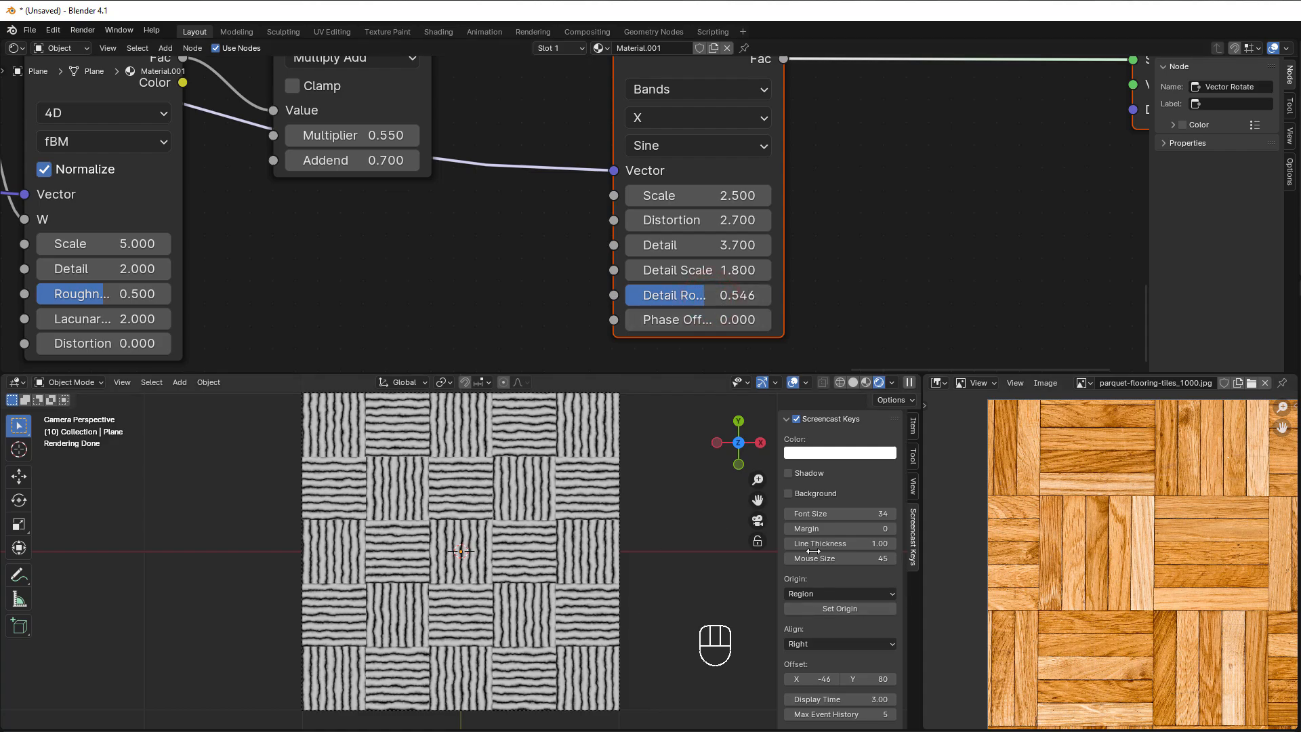
scroll(751, 263, down, 1)
drag(699, 194, 703, 194)
Step: Add a Noise Texture node between the Wave Texture and Material Output and set its dimensions to 4D
scroll(720, 268, down, 1)
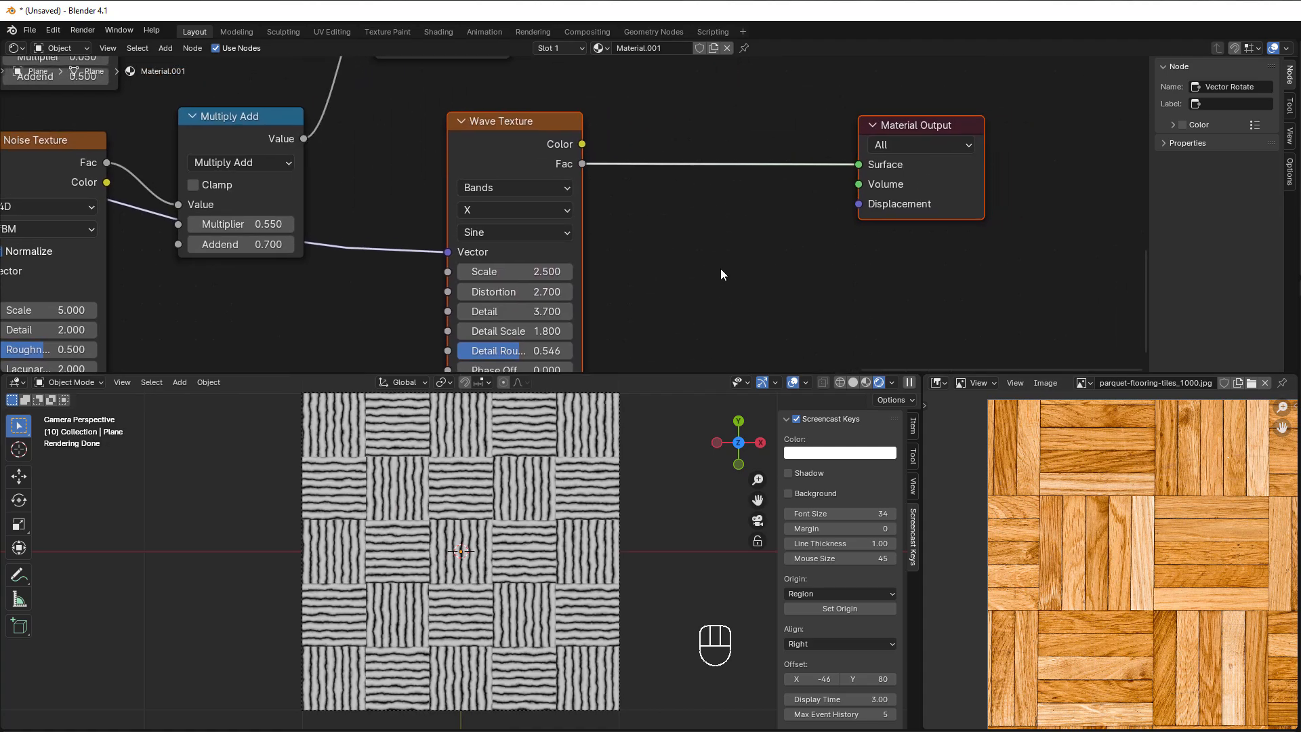
mouse_move(529, 157)
mouse_down()
mouse_move(552, 169)
mouse_move(539, 177)
mouse_up()
mouse_move(624, 221)
middle_down()
mouse_move(607, 215)
mouse_move(630, 220)
middle_up()
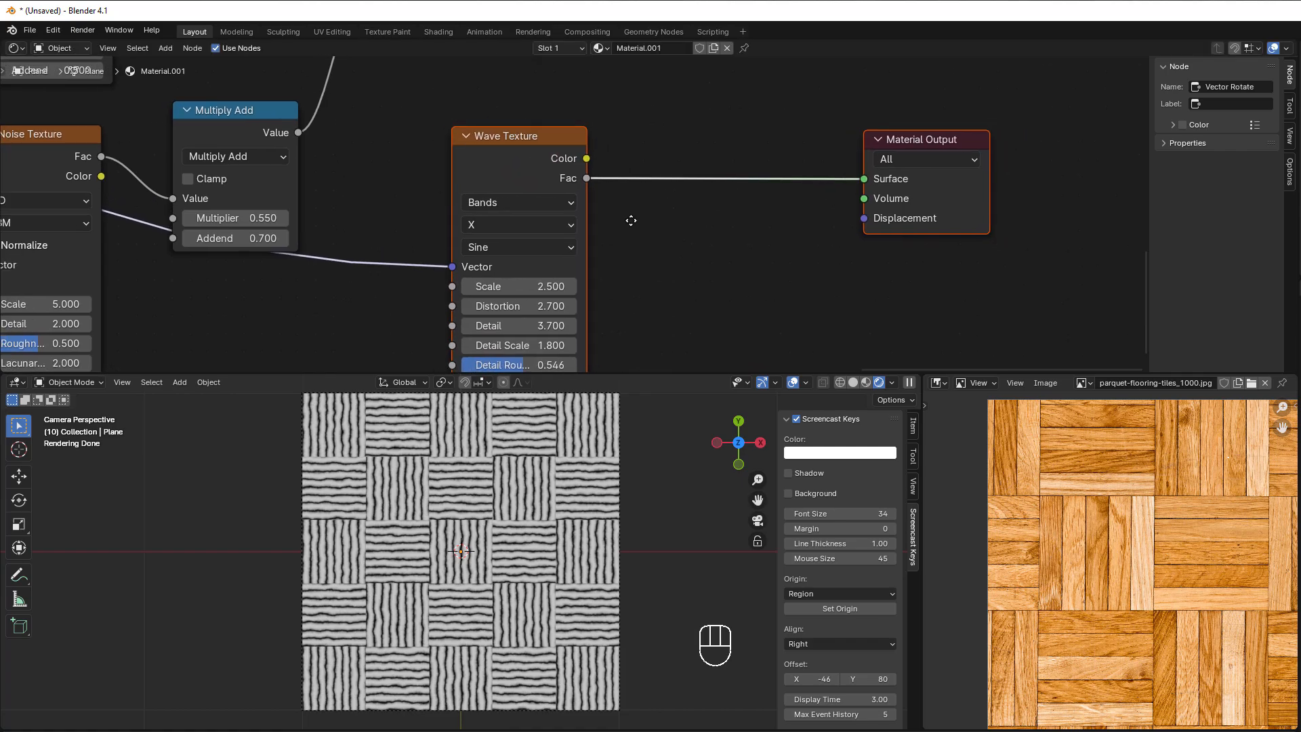
key(shift+a)
mouse_move(637, 229)
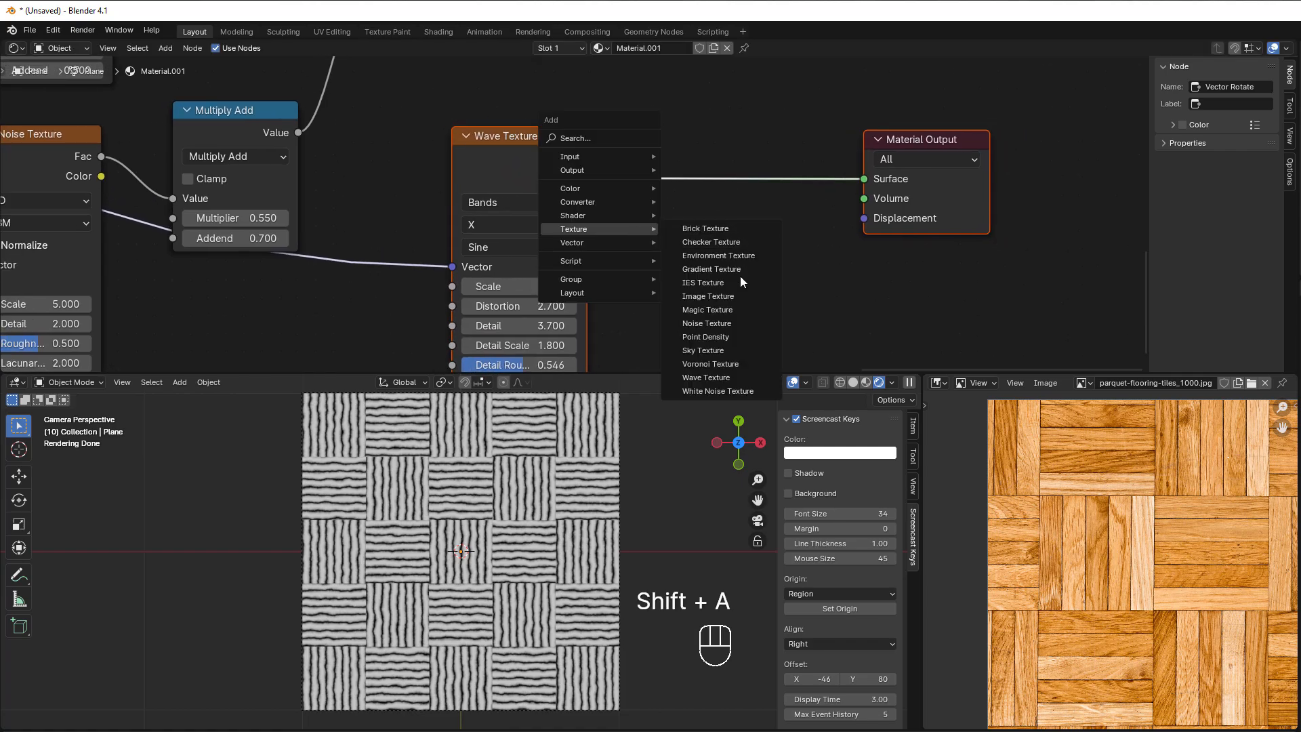
click(731, 322)
click(701, 281)
middle_drag(701, 281, 698, 193)
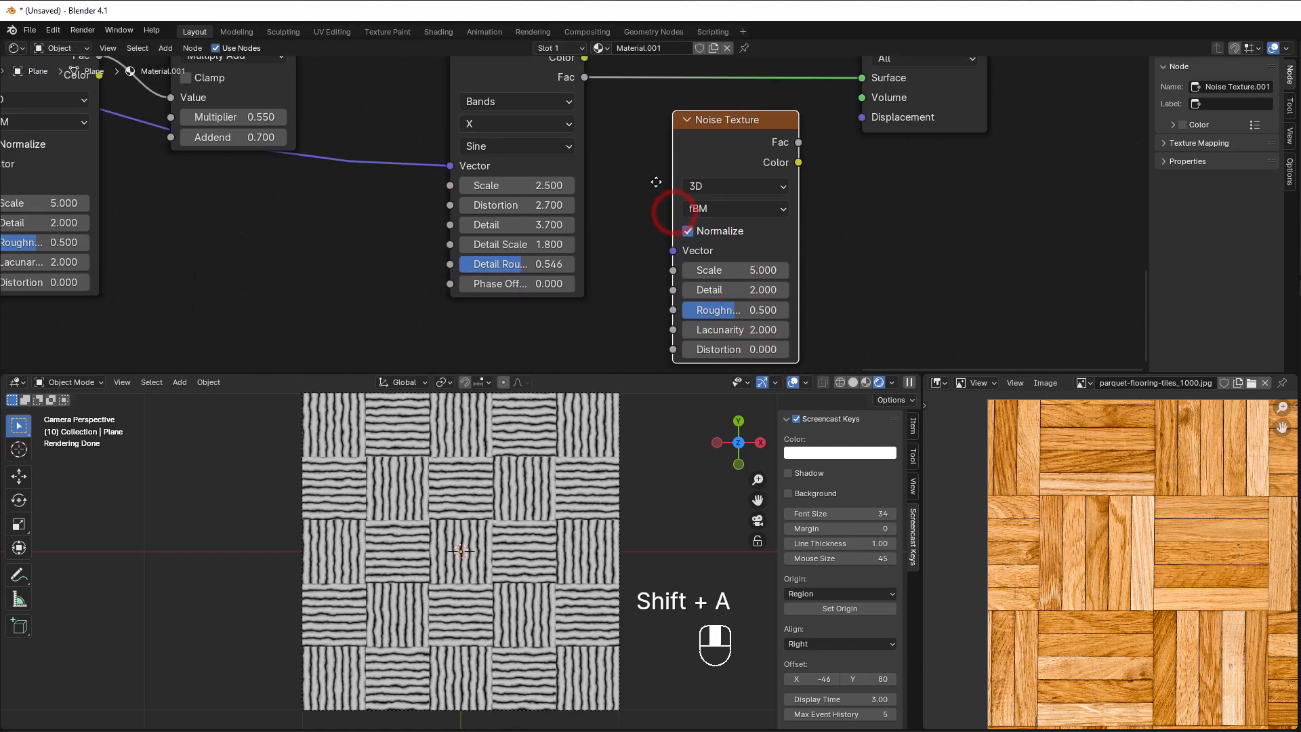
click(712, 192)
click(718, 291)
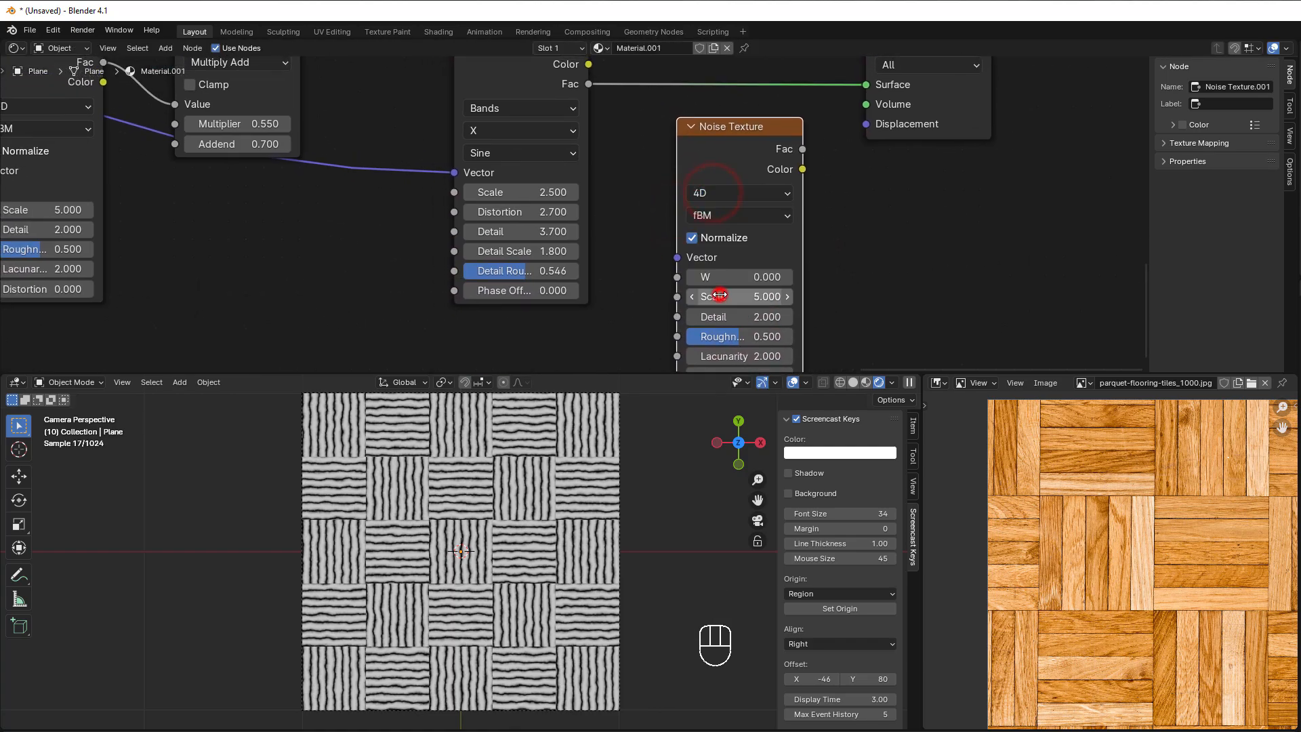
Step: Connect the Wave Texture's Fac output to the W input of the new 4D Noise Texture
middle_drag(587, 162, 603, 185)
drag(559, 66, 543, 101)
middle_drag(648, 317, 594, 281)
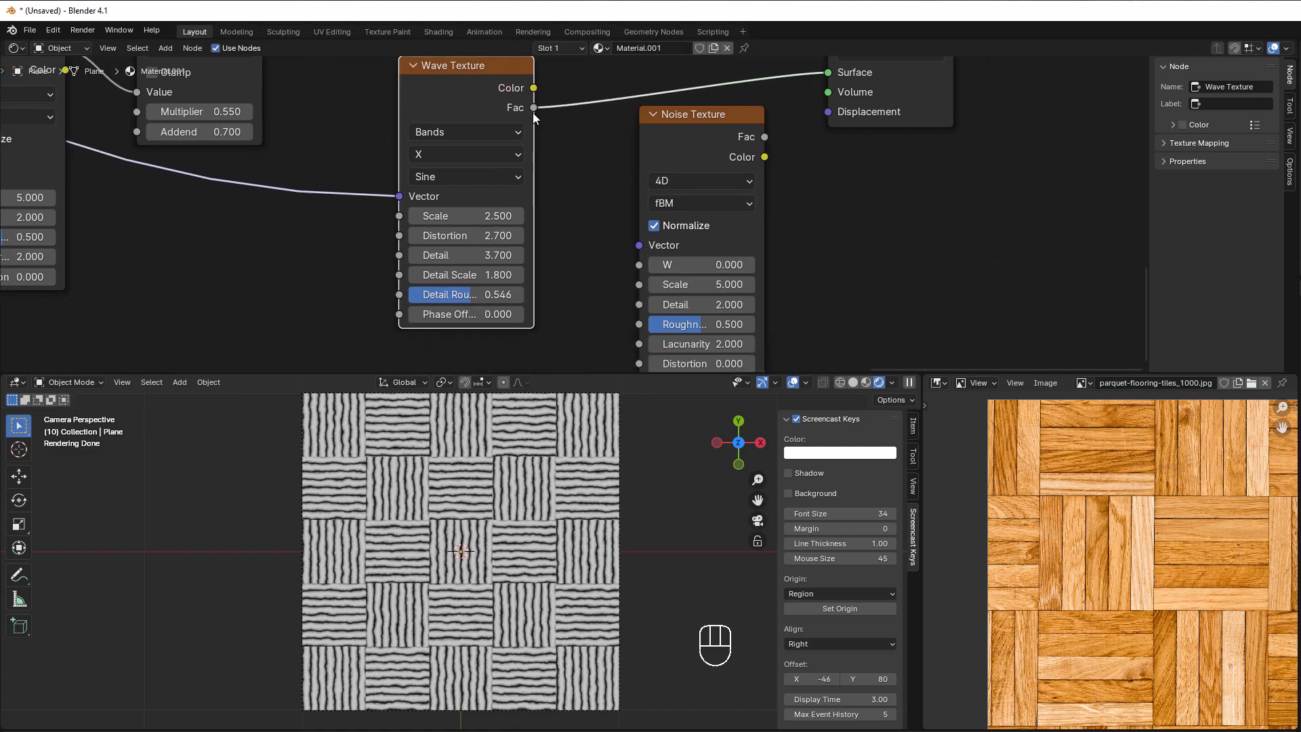
drag(584, 258, 639, 264)
scroll(629, 263, down, 2)
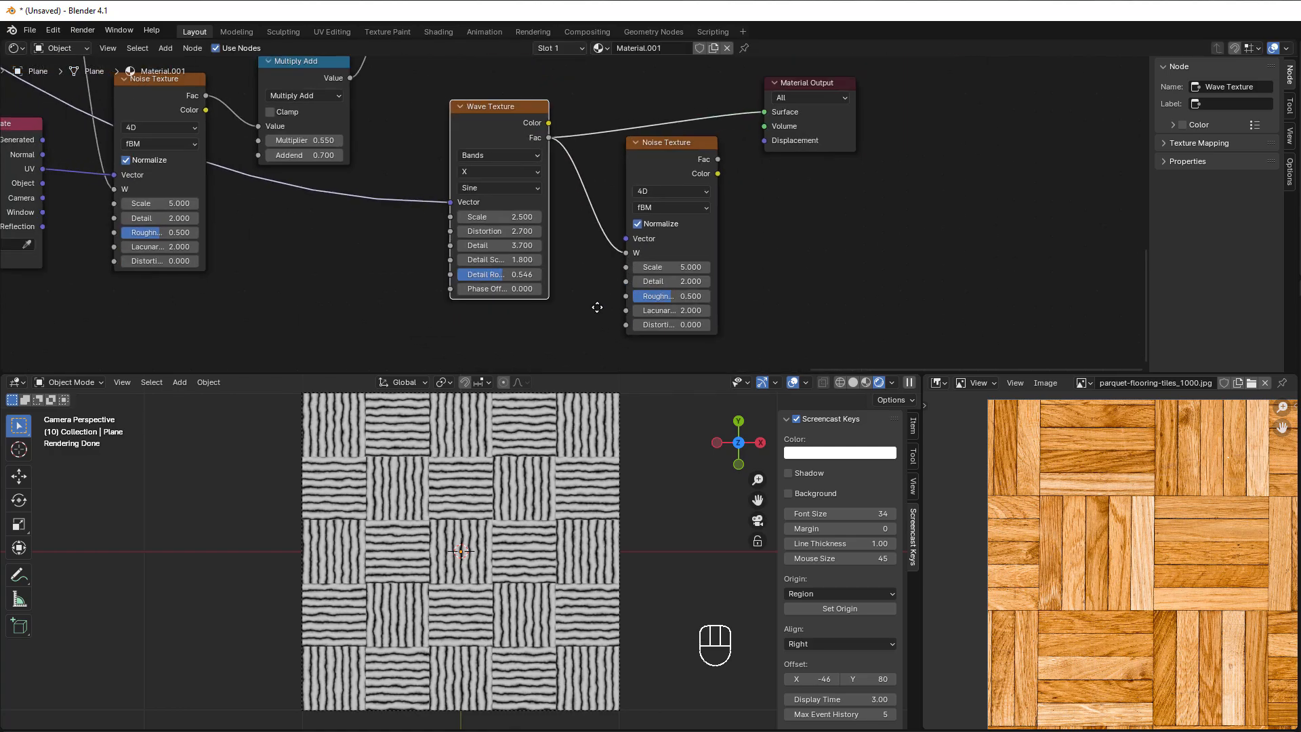
Step: Connect the Vector Rotate node's output to the Vector input of the Noise Texture beside the Wave Texture
middle_drag(579, 299, 748, 326)
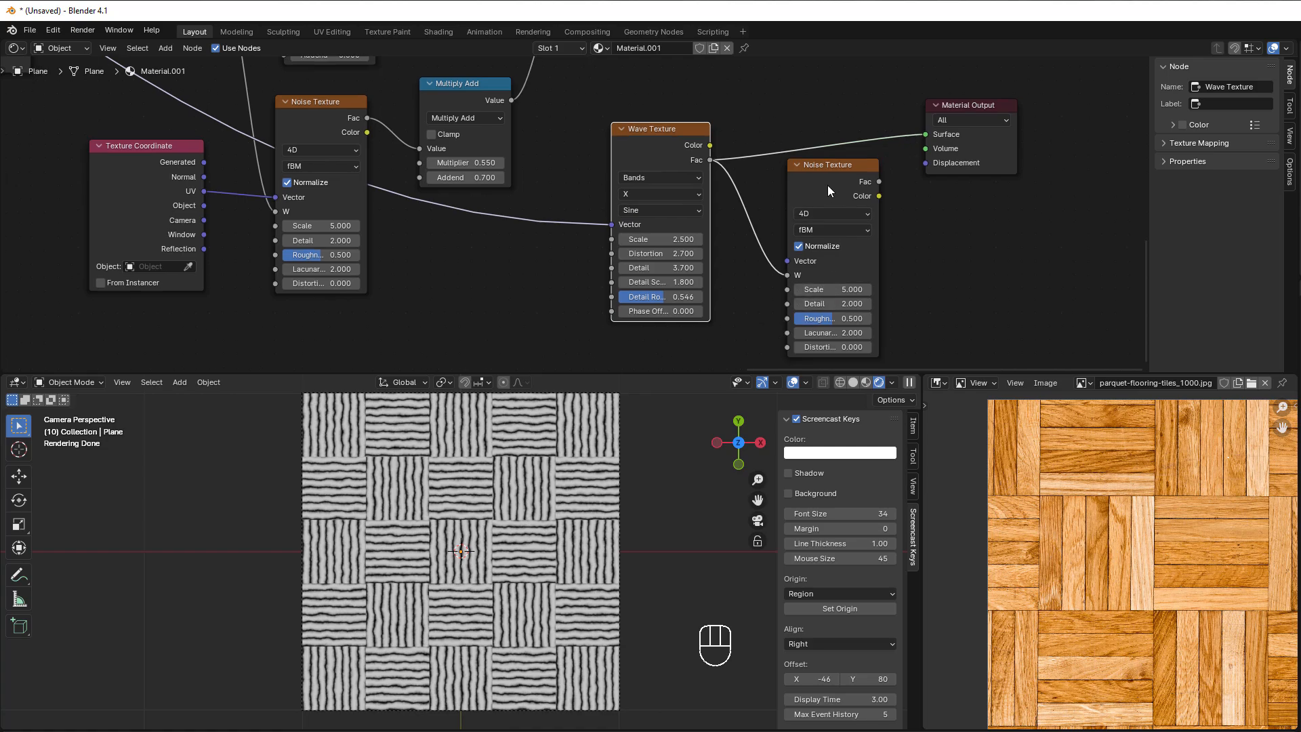
scroll(447, 271, down, 1)
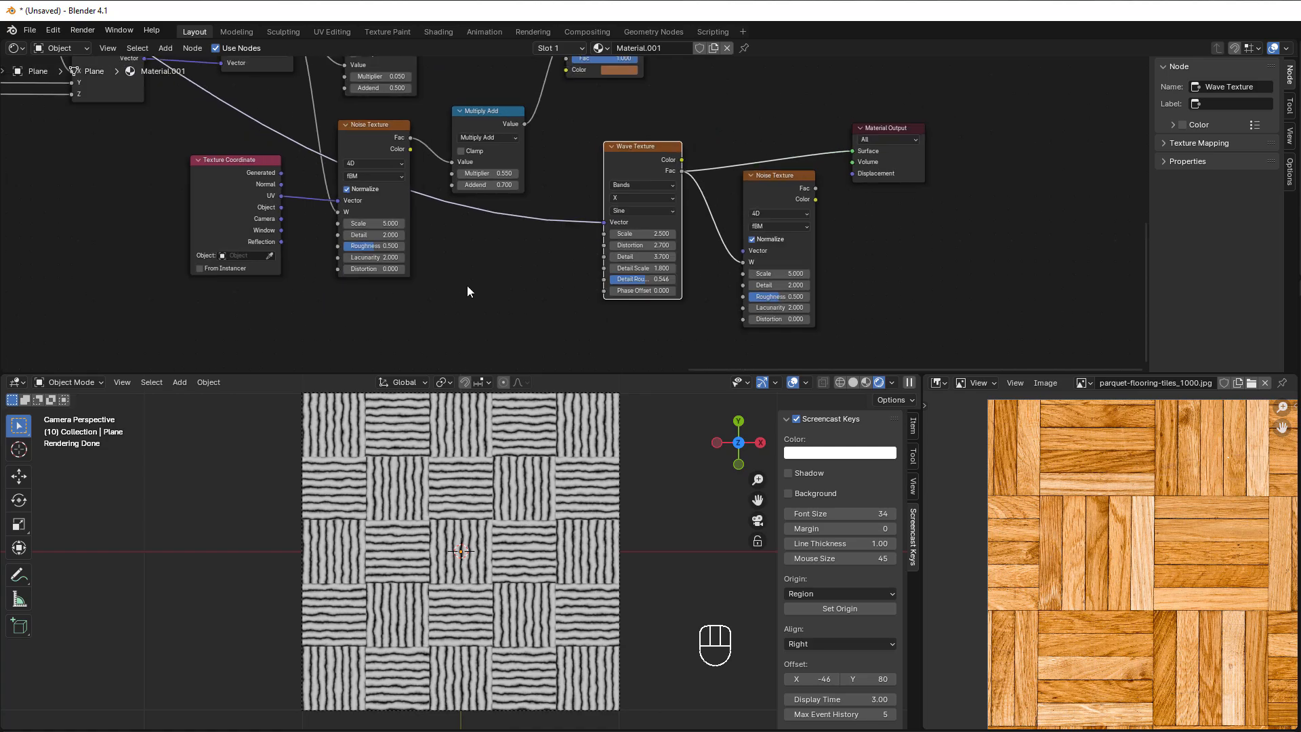
scroll(438, 282, down, 1)
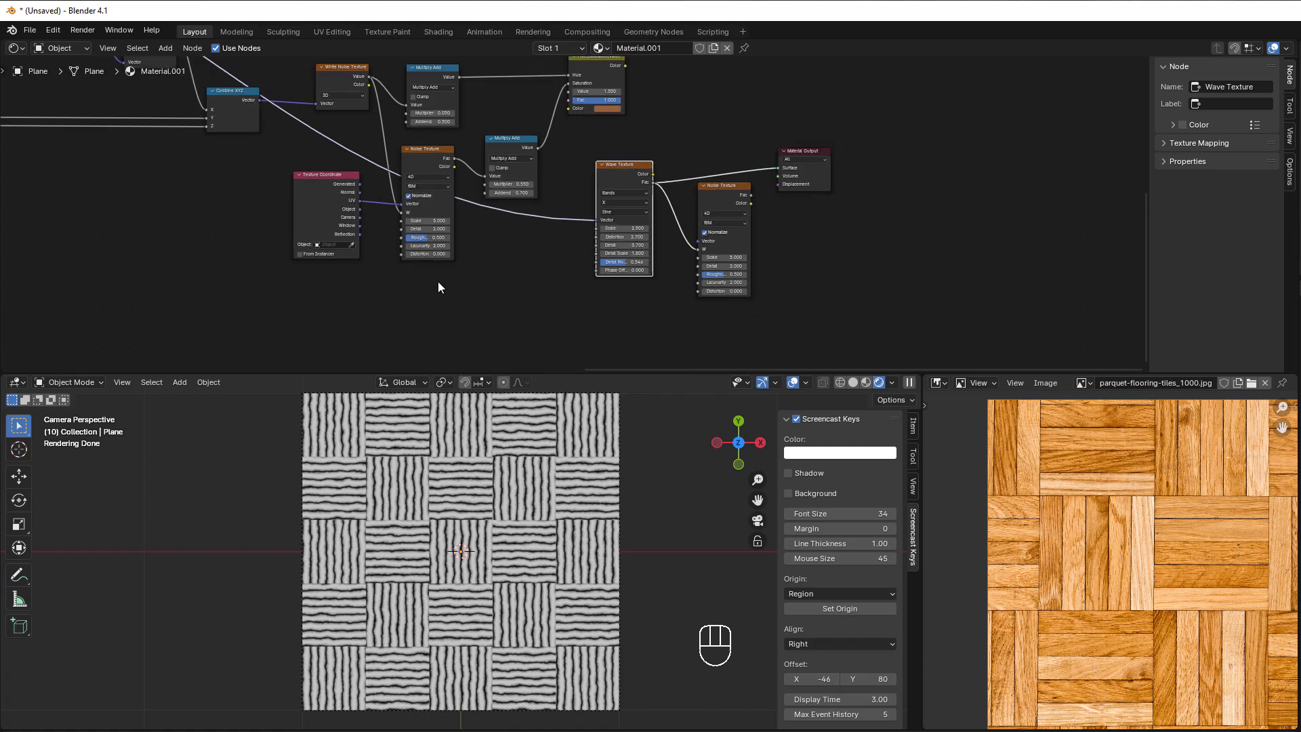
scroll(526, 307, down, 3)
scroll(525, 312, down, 1)
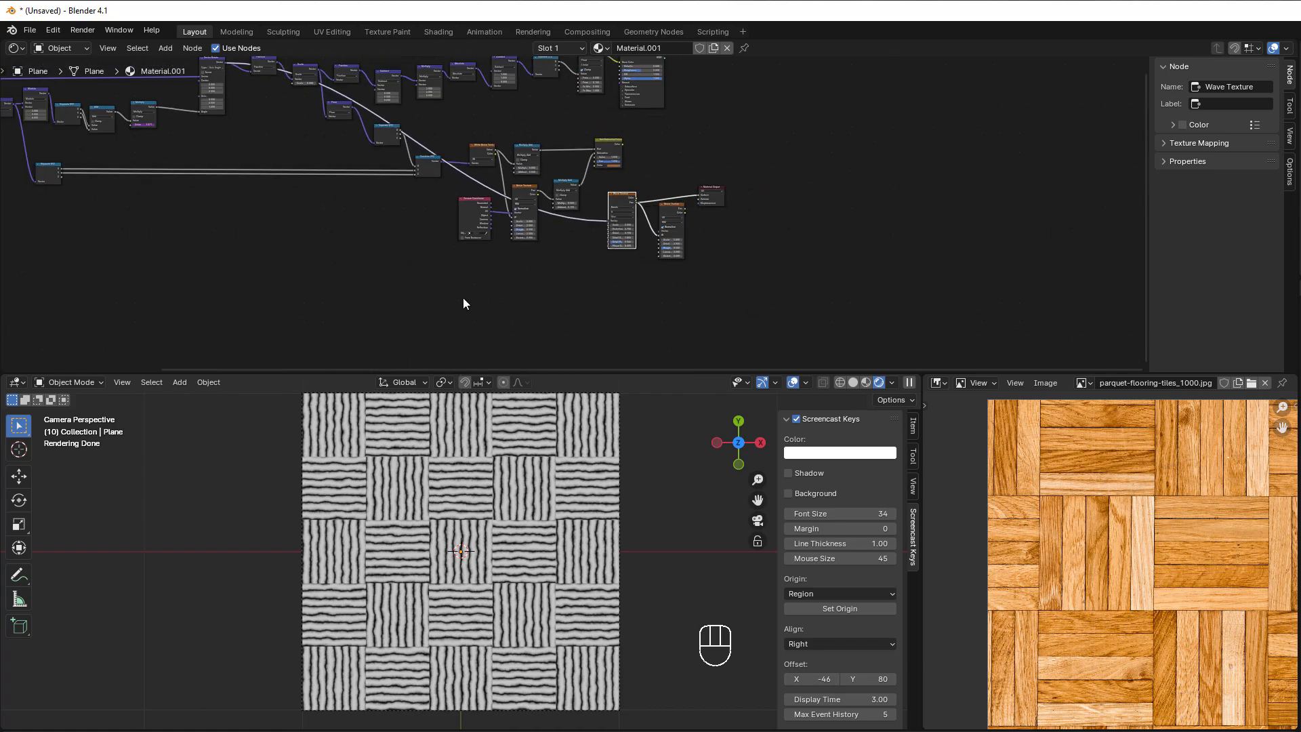
middle_drag(464, 298, 546, 338)
drag(296, 92, 727, 264)
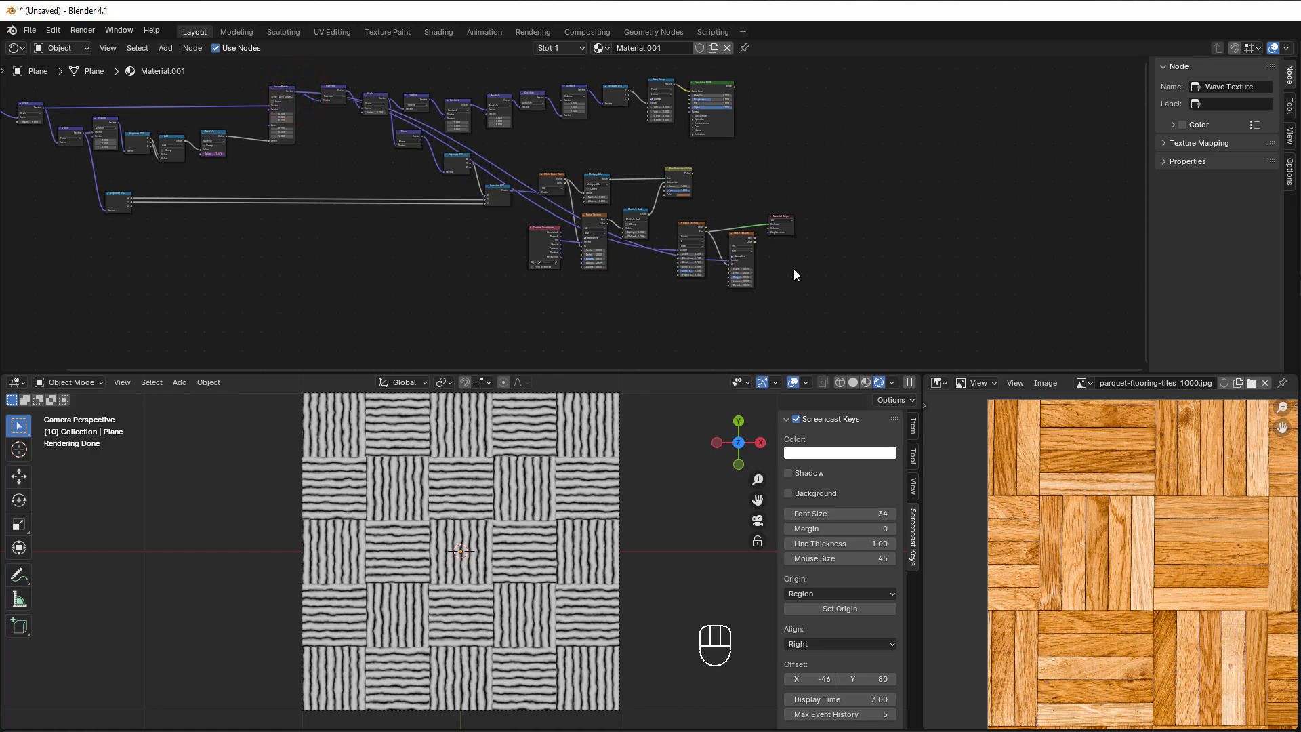
Step: Connect the Fac output of the Noise Texture next to the Wave Texture to the Material Output's Surface input
scroll(874, 294, up, 7)
middle_drag(899, 322, 609, 309)
scroll(610, 309, up, 1)
scroll(615, 313, up, 3)
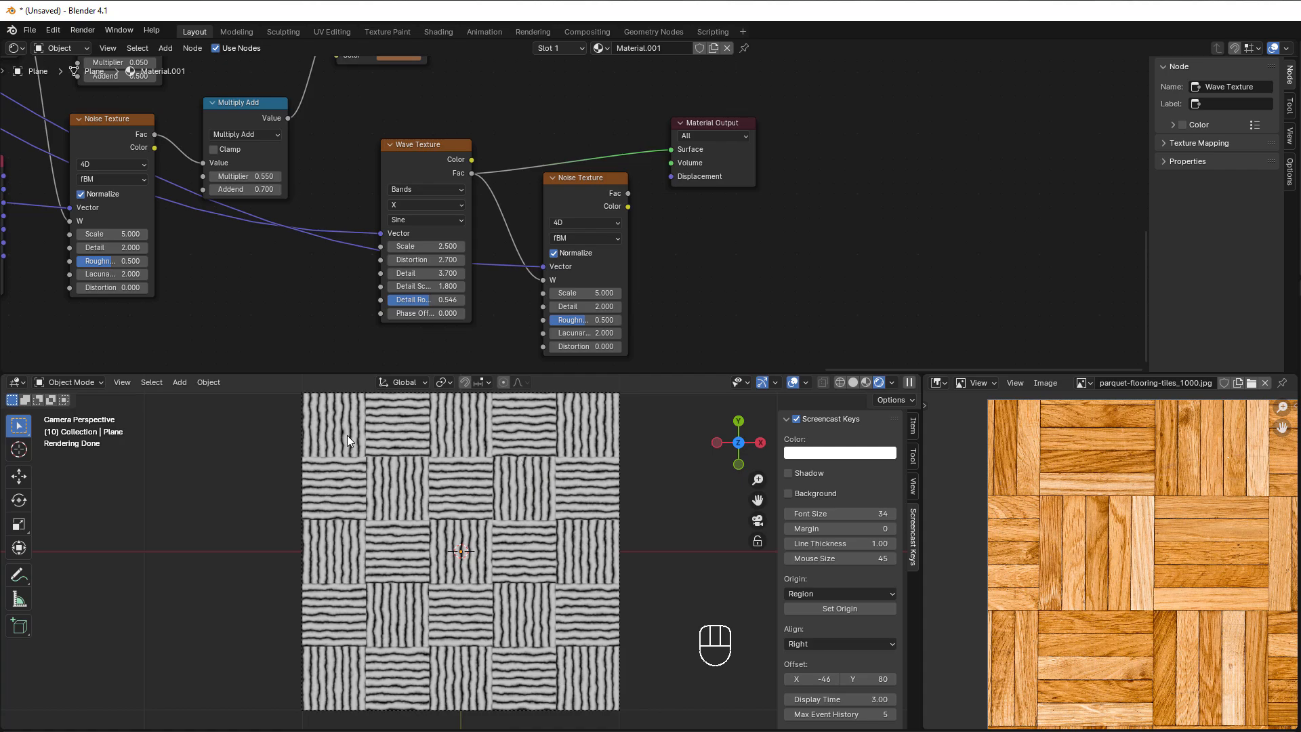
scroll(765, 222, up, 1)
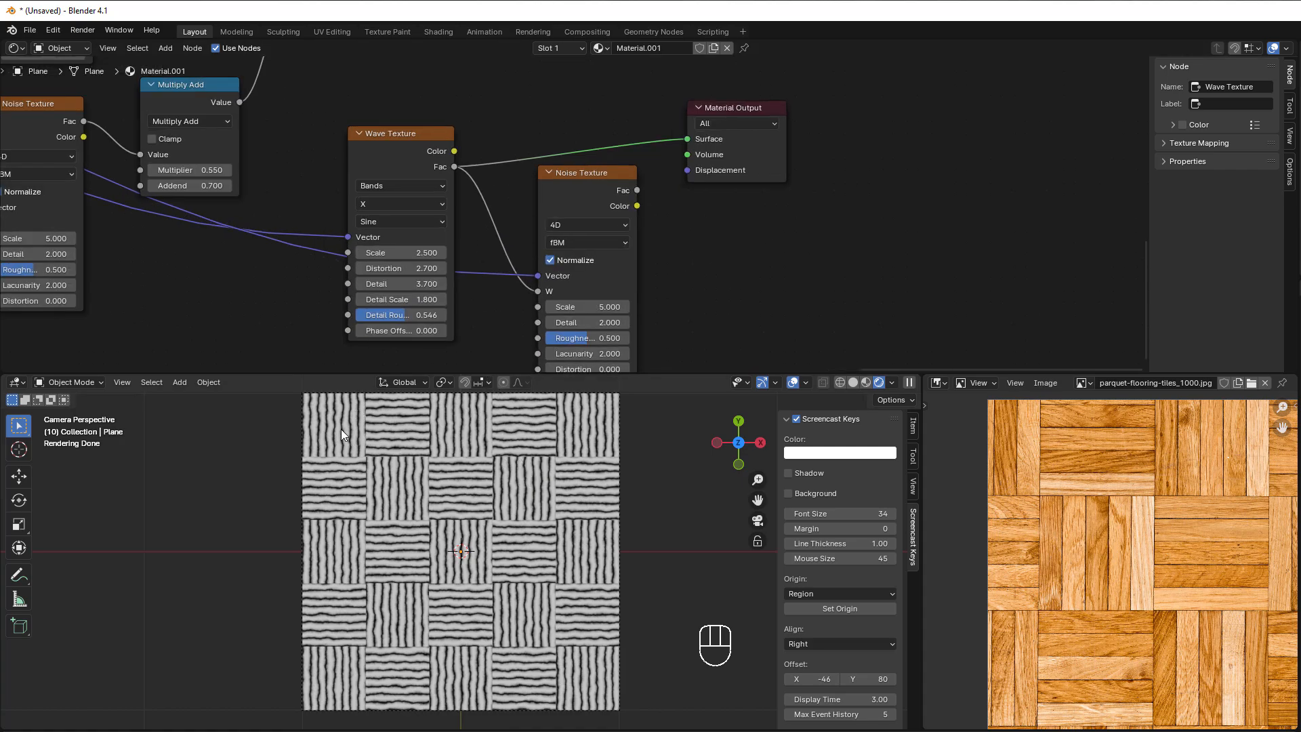
scroll(665, 255, up, 1)
middle_drag(706, 254, 602, 264)
scroll(601, 268, up, 1)
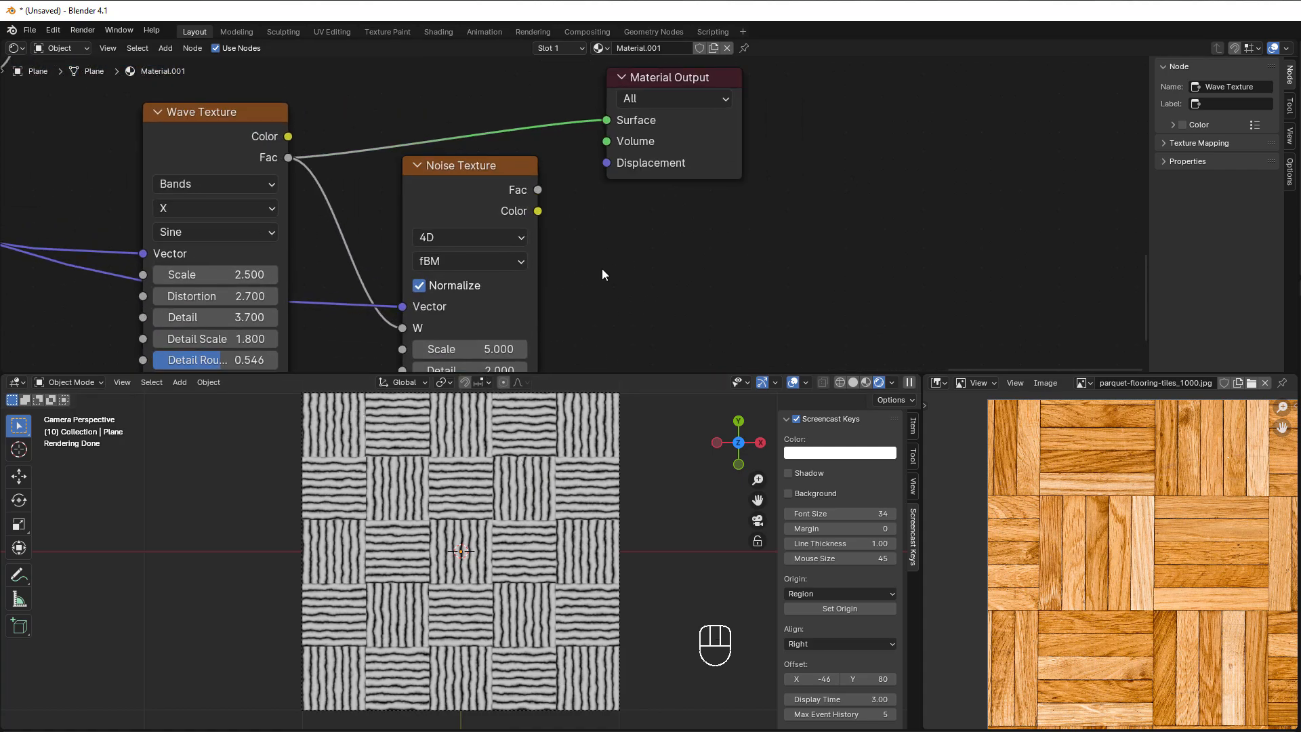
drag(540, 190, 606, 120)
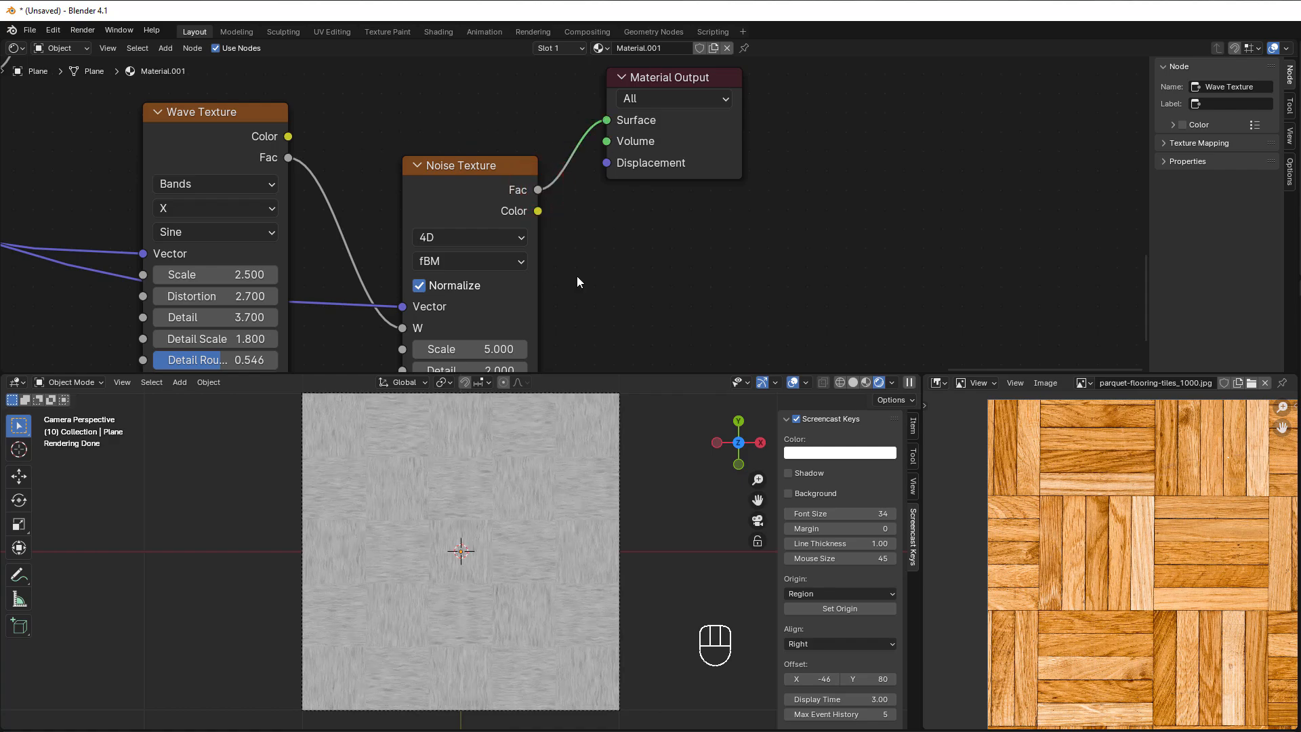
Step: Compare the rendered grain with the reference image and set the Wave Texture's Distortion to 0.400
scroll(537, 551, up, 3)
scroll(537, 554, up, 3)
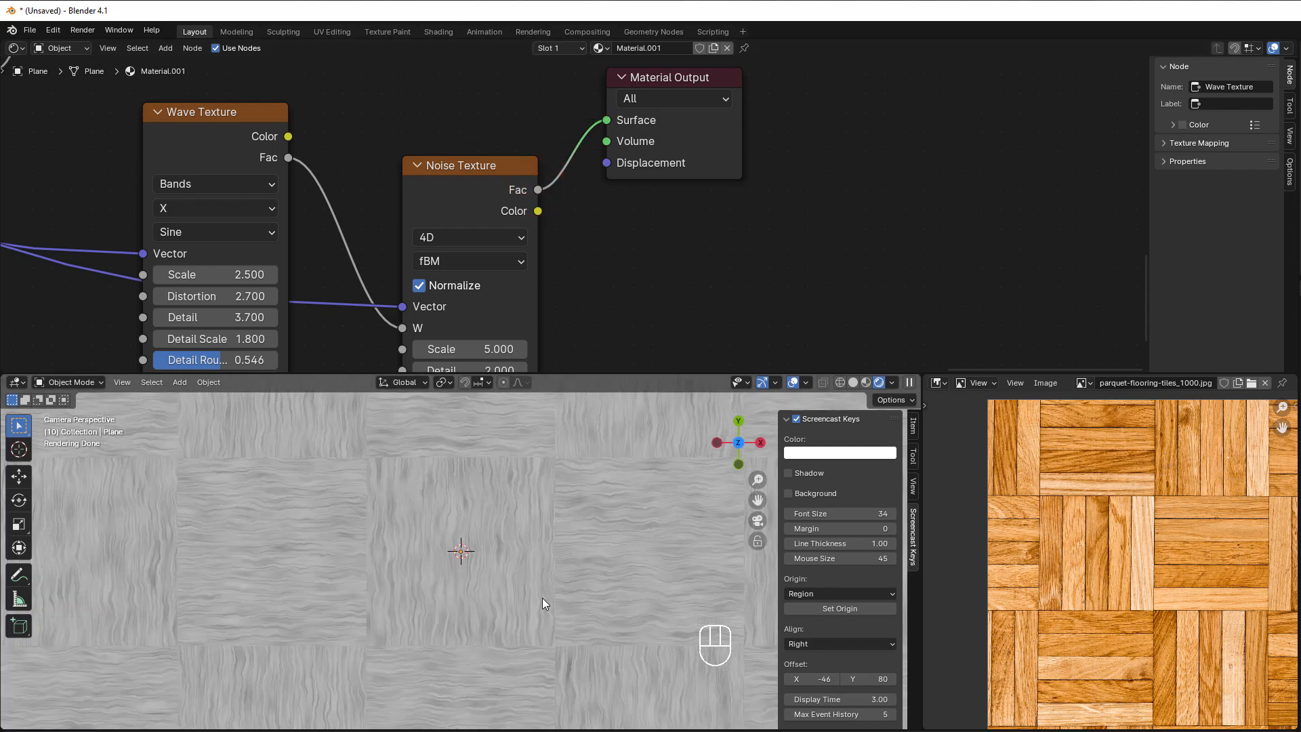
middle_drag(592, 301, 785, 222)
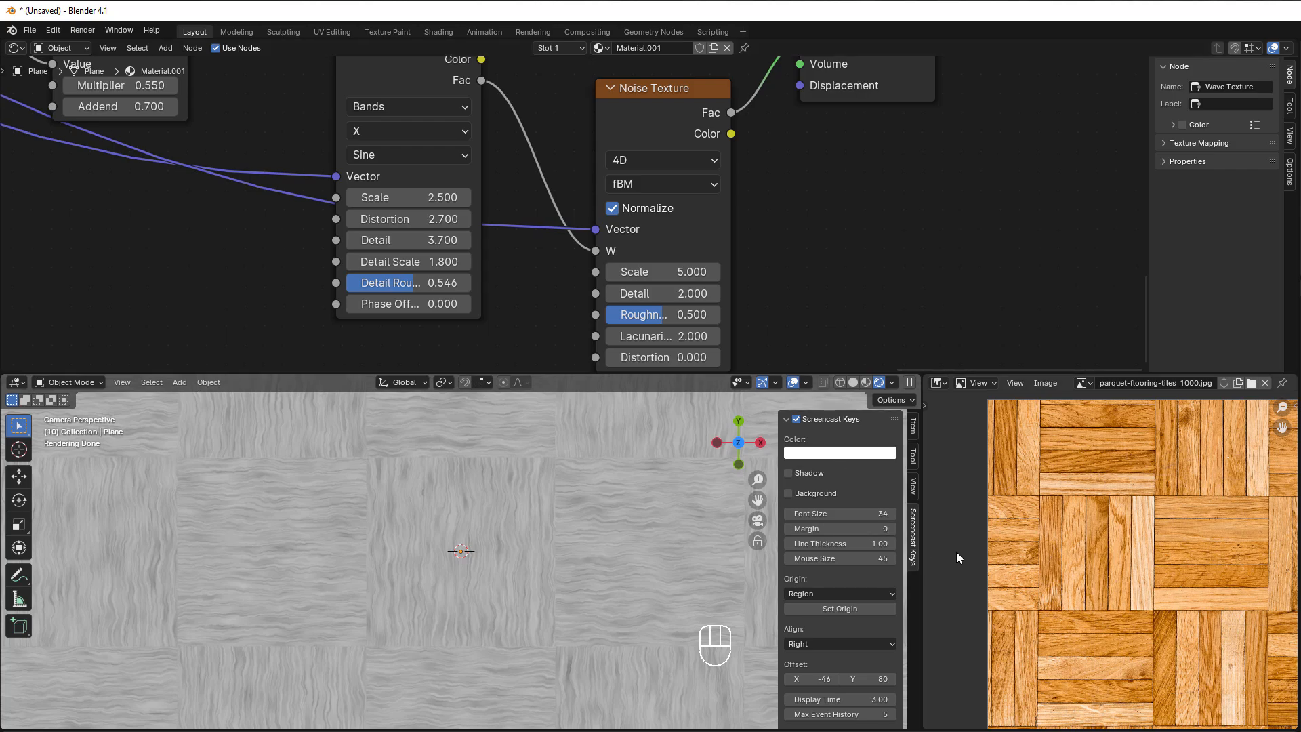
scroll(1073, 580, up, 3)
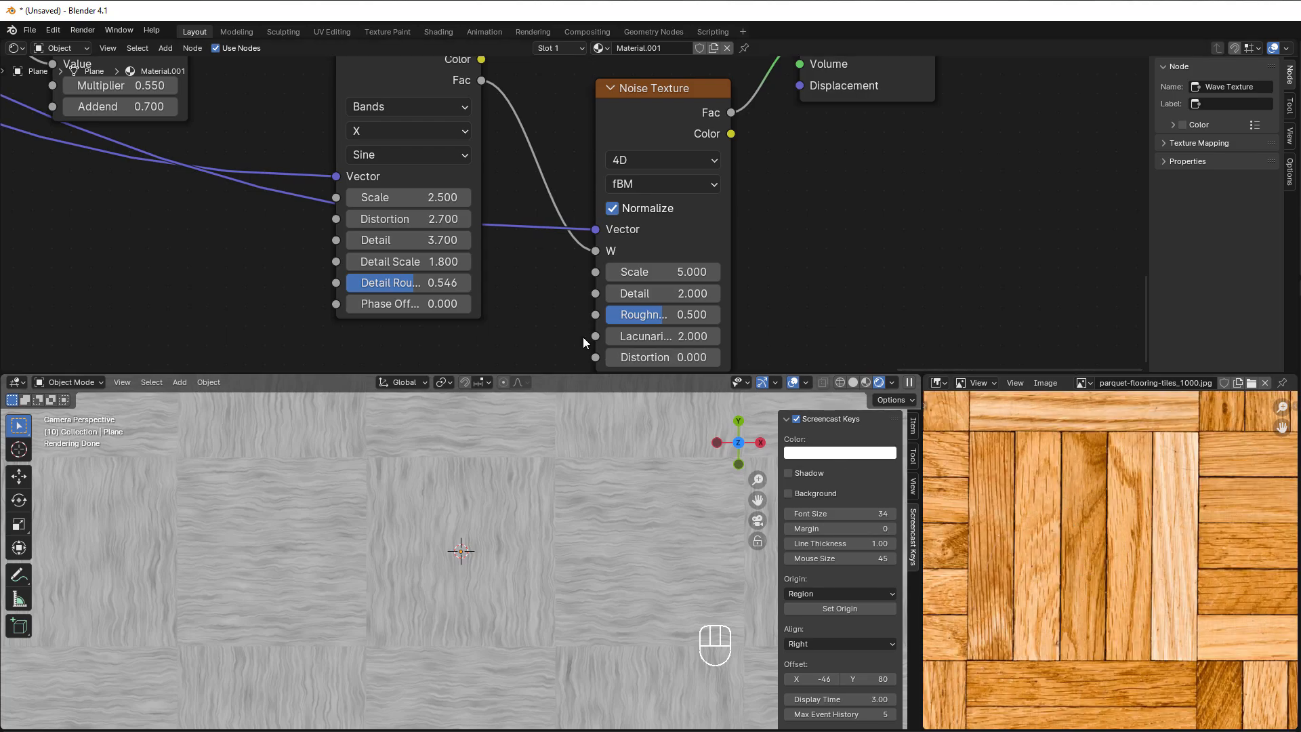
middle_drag(555, 315, 644, 281)
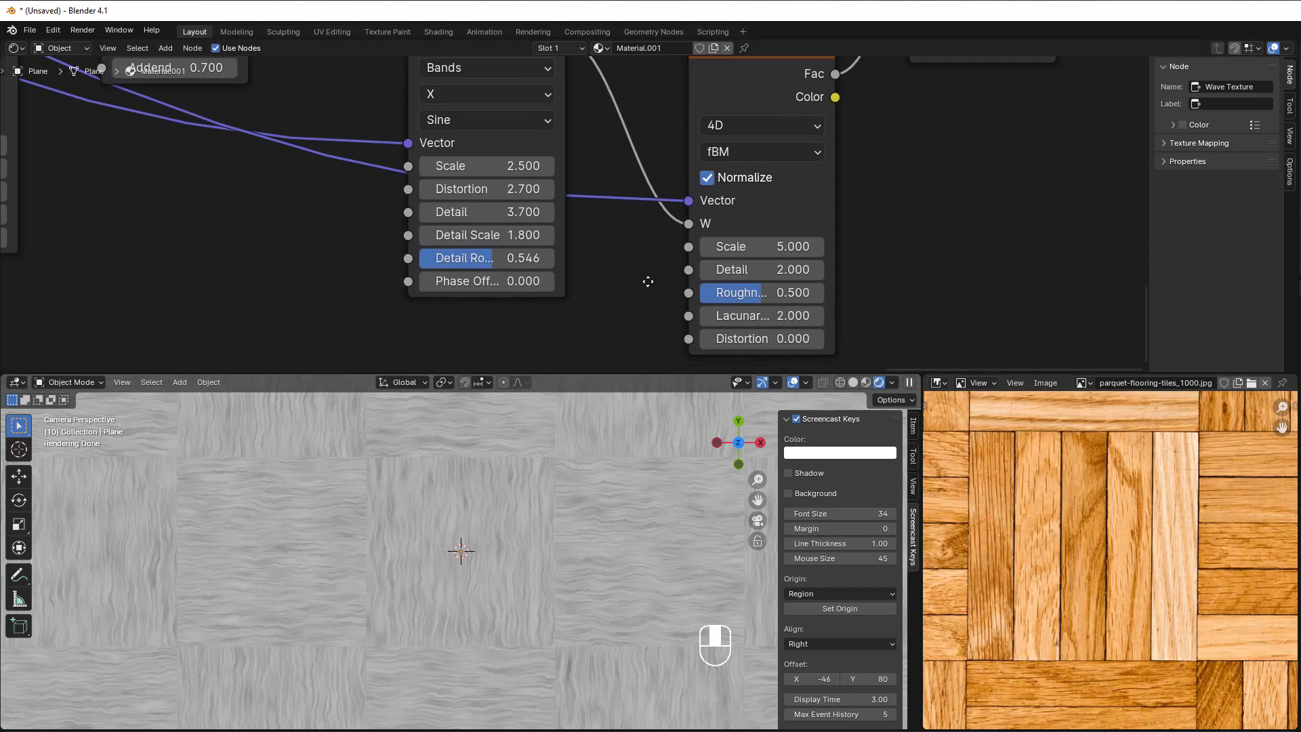
drag(480, 187, 337, 188)
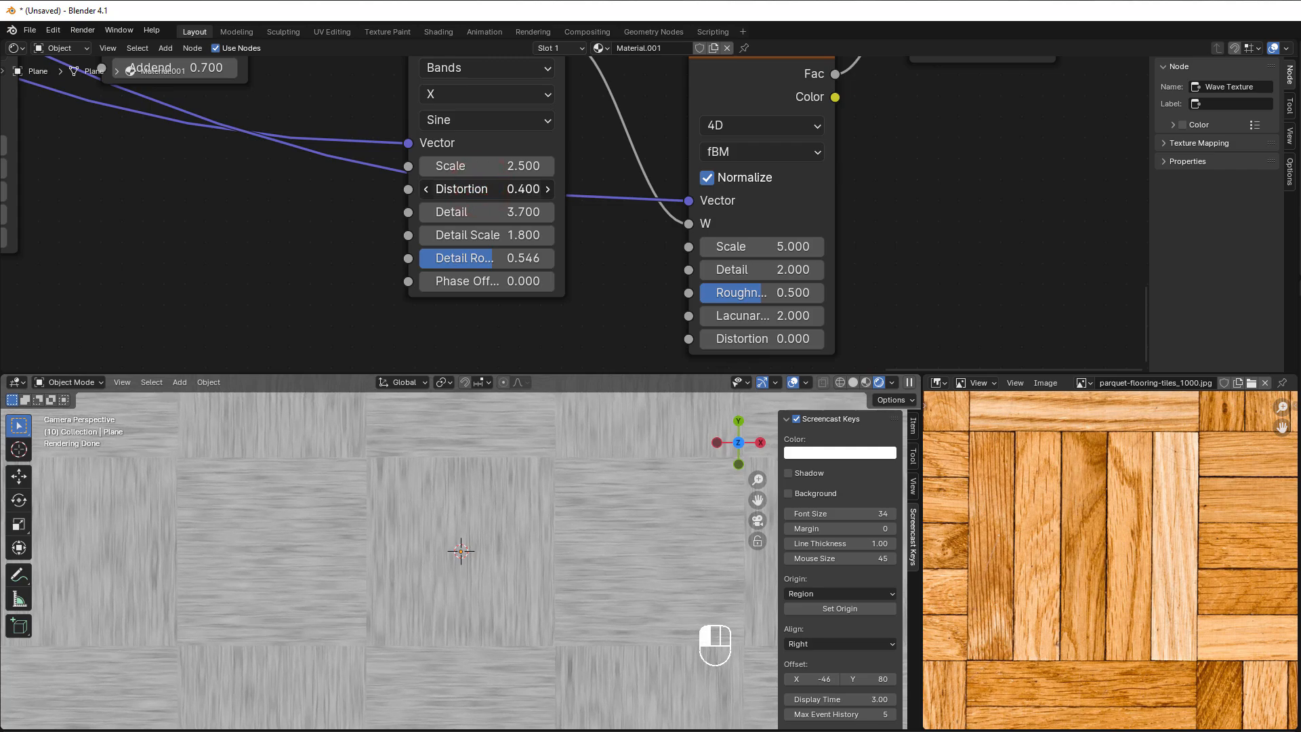
Step: Set the grain Noise Texture to Scale 5.700, Detail 2.300, Roughness 0.558 and Lacunarity 2.500
middle_drag(624, 307, 582, 300)
drag(632, 260, 646, 297)
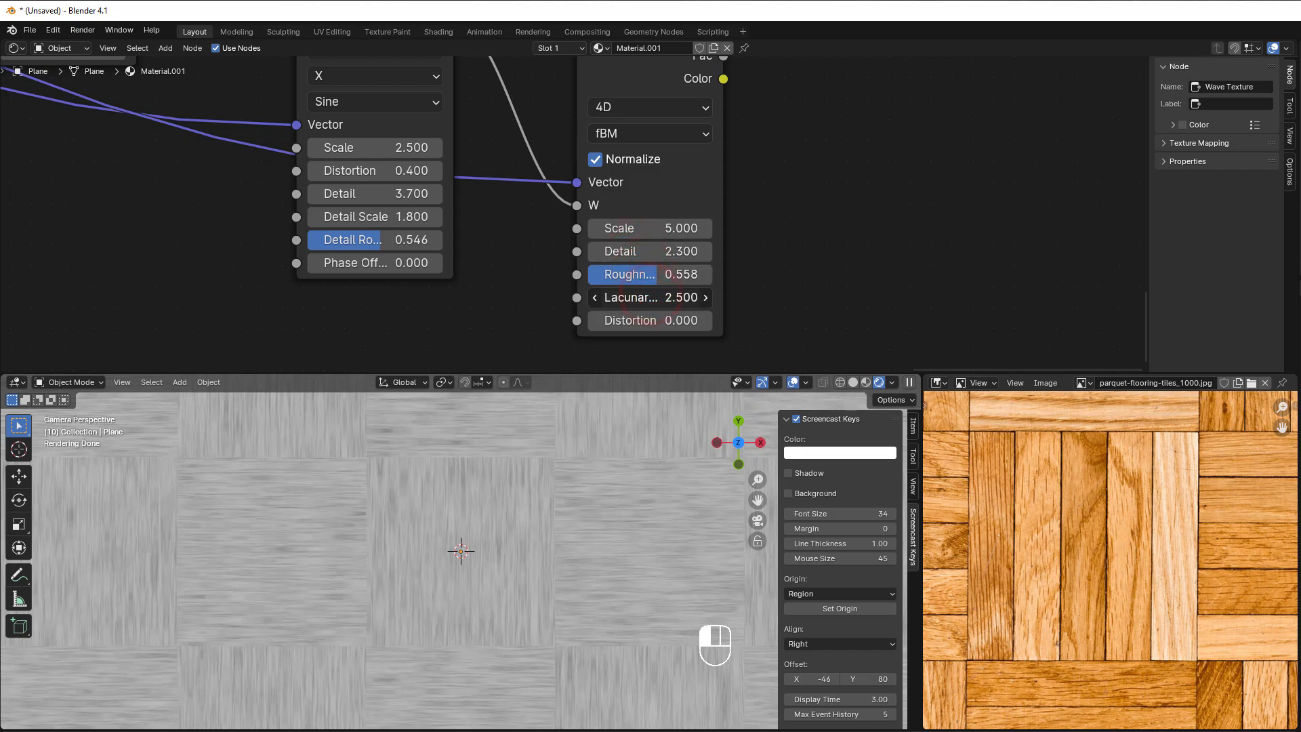
drag(644, 228, 668, 234)
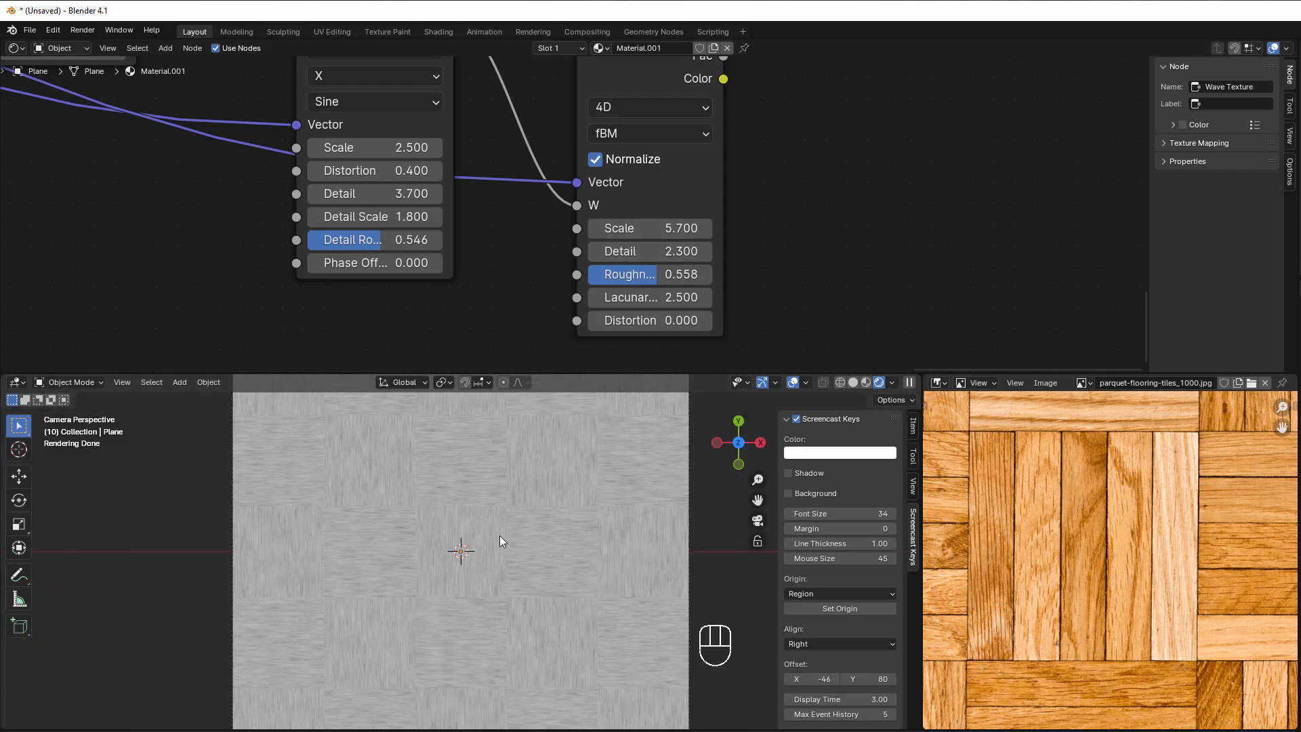
scroll(499, 535, up, 3)
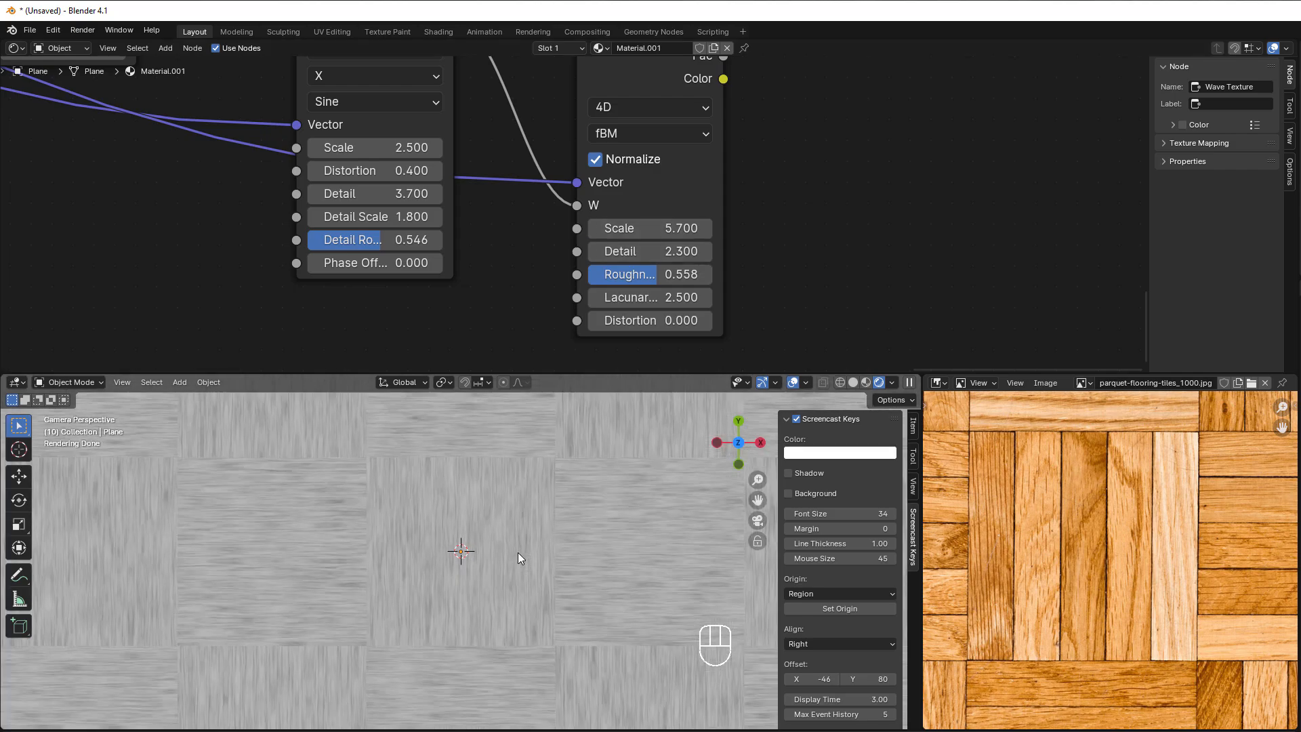
scroll(518, 551, down, 3)
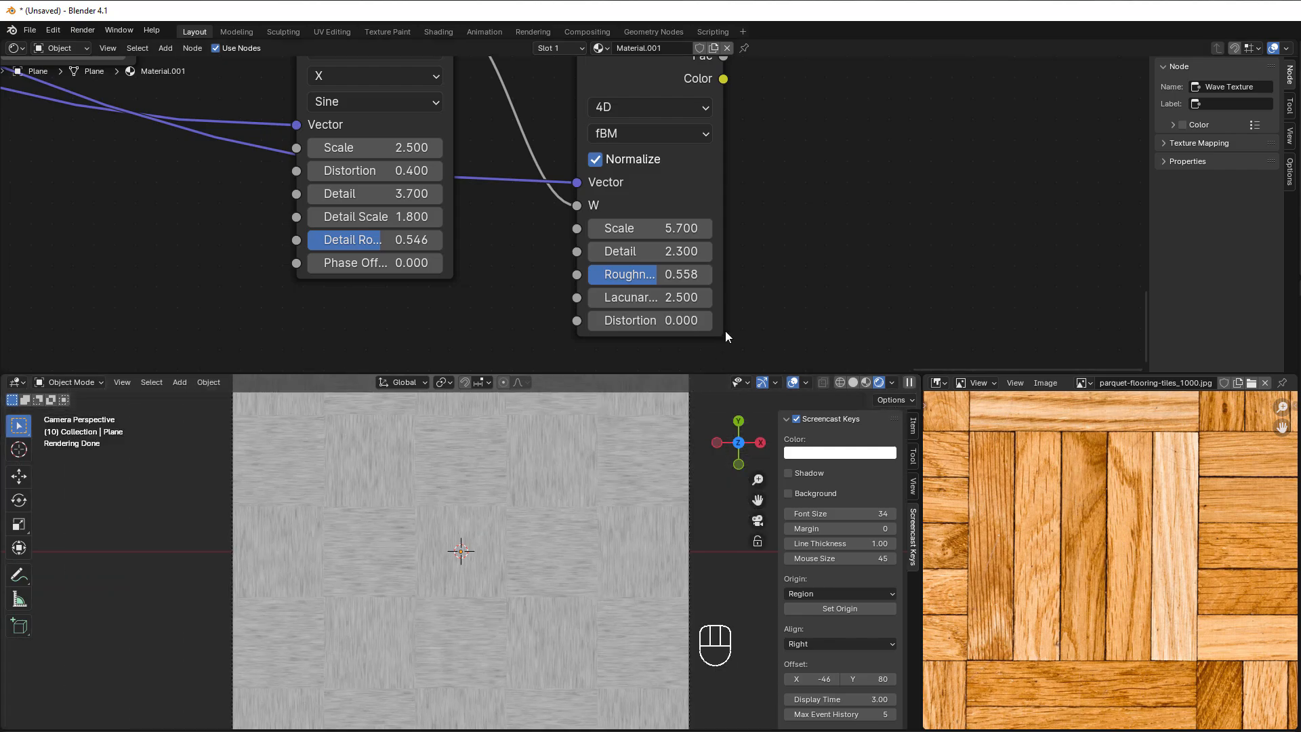
Step: Move the Material Output node farther from the grain Noise Texture to make room for more nodes
scroll(729, 321, down, 4)
middle_drag(745, 284, 654, 84)
scroll(599, 111, down, 6)
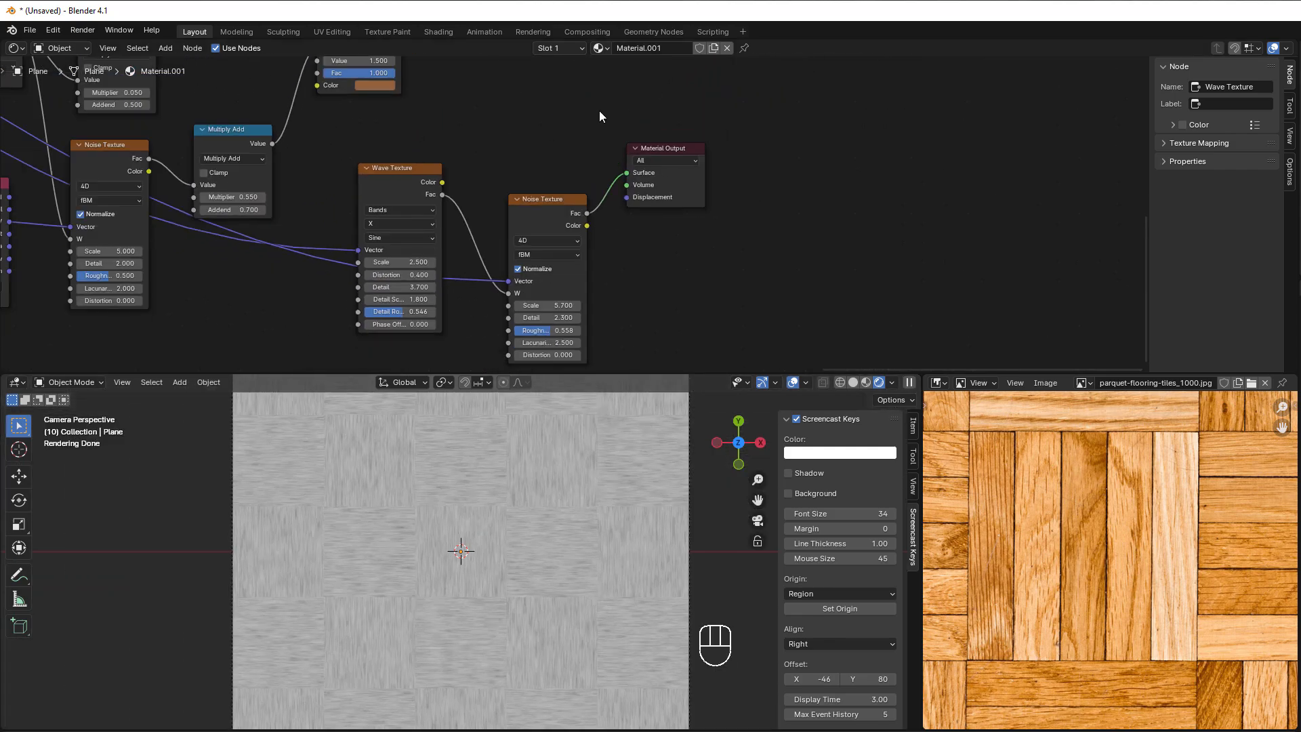
middle_drag(602, 121, 637, 240)
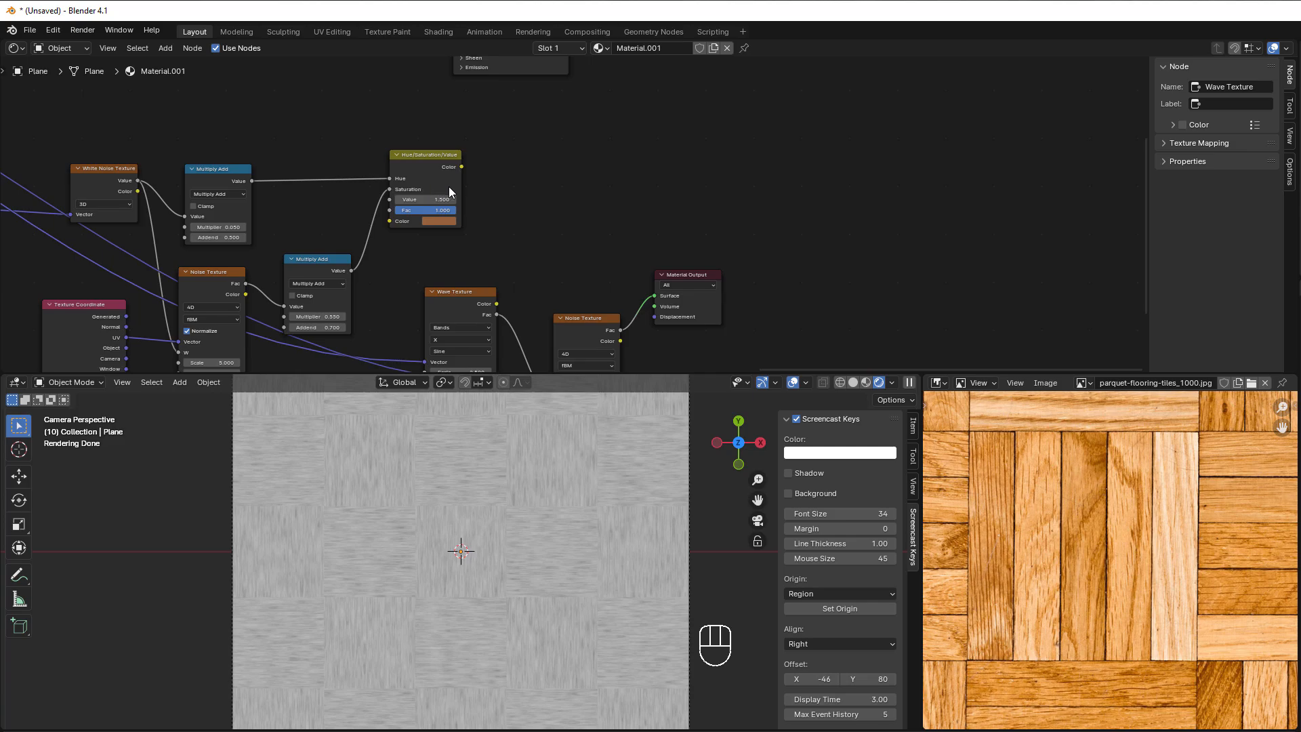
scroll(609, 230, up, 3)
middle_drag(609, 230, 518, 214)
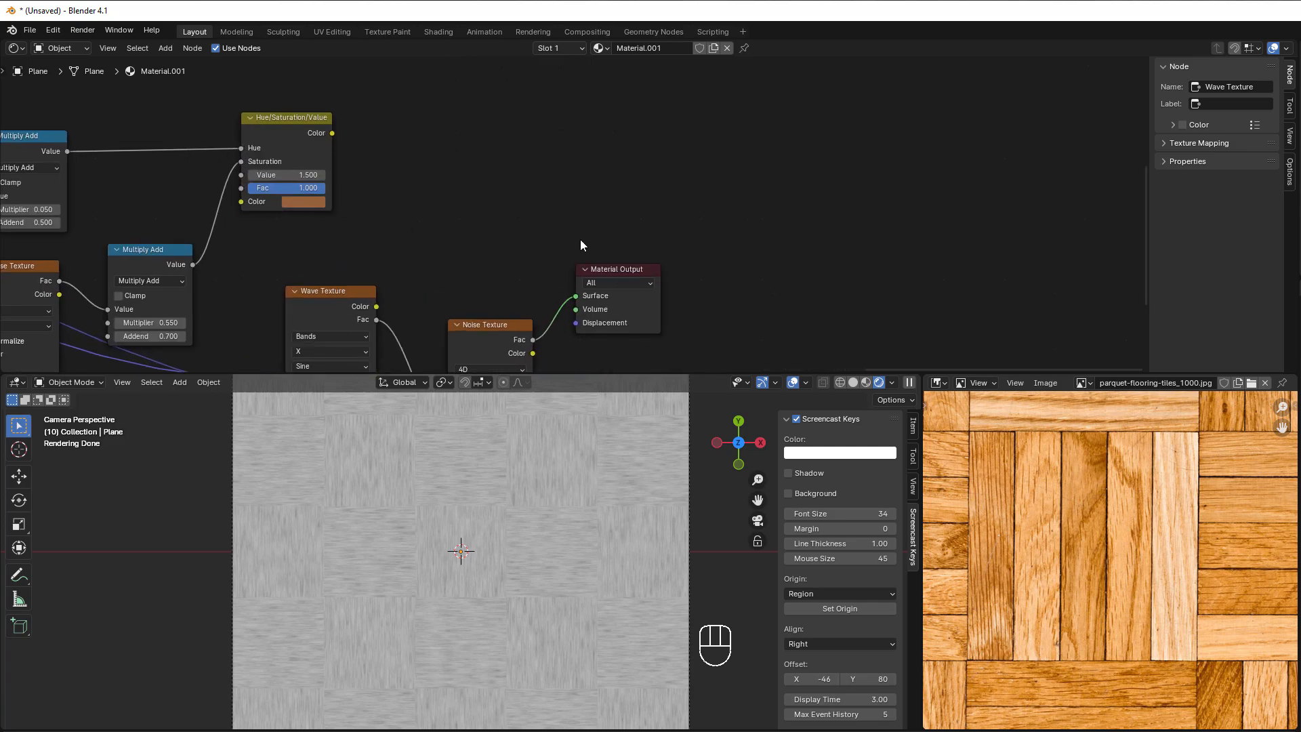
drag(619, 269, 811, 226)
middle_drag(642, 223, 685, 190)
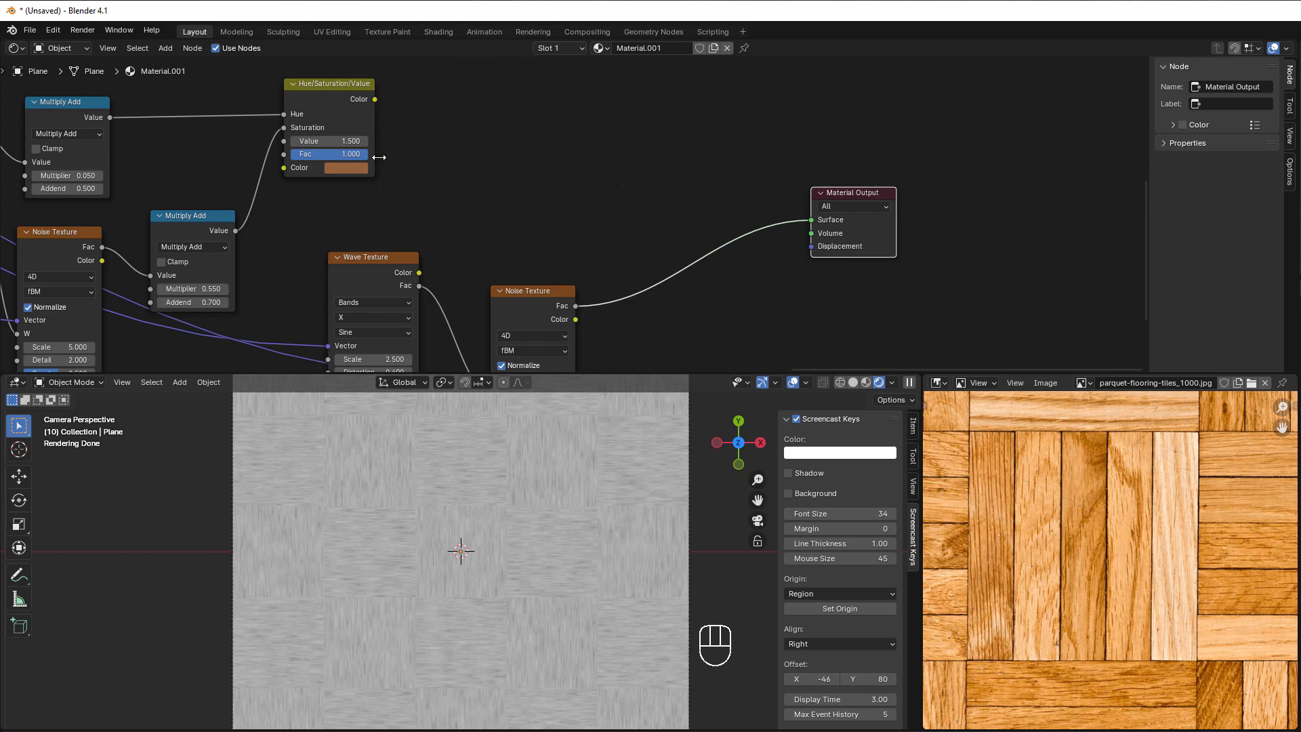
Step: Duplicate the Hue/Saturation/Value node and place the copy between the original and the Material Output
middle_drag(471, 213, 402, 198)
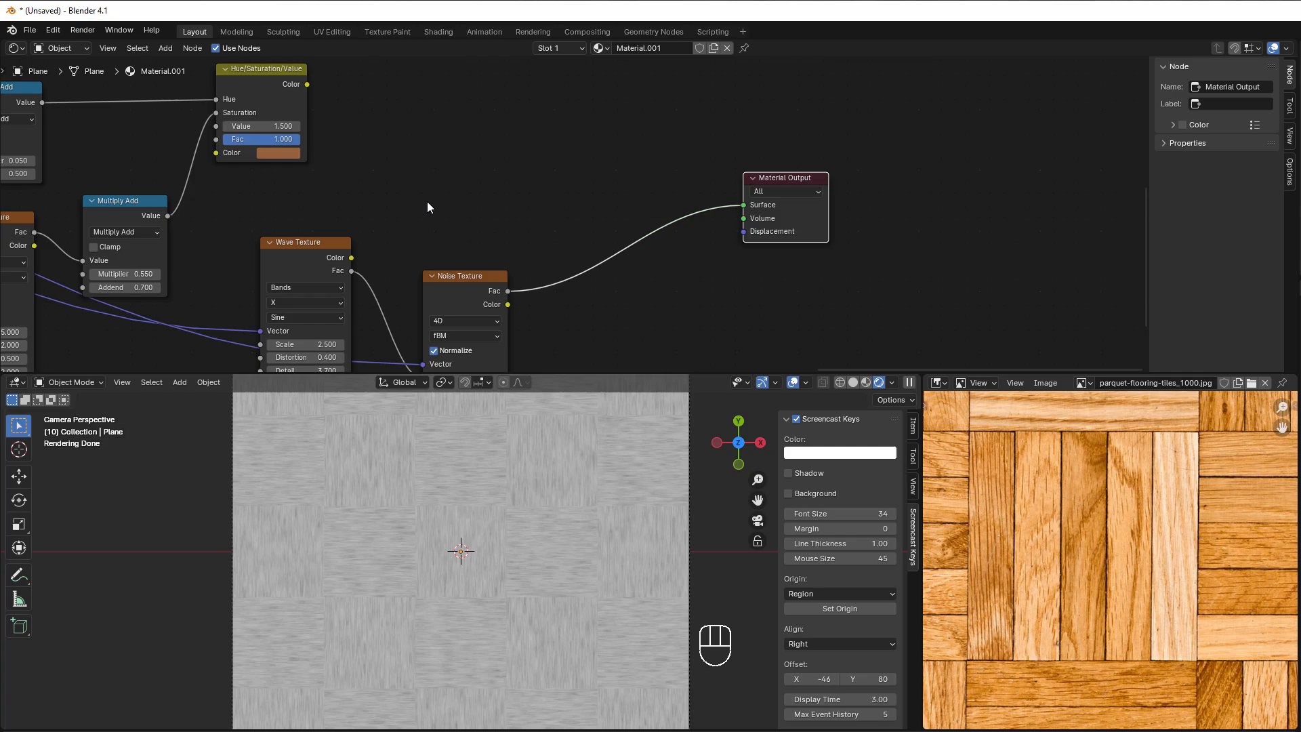
middle_drag(426, 201, 463, 194)
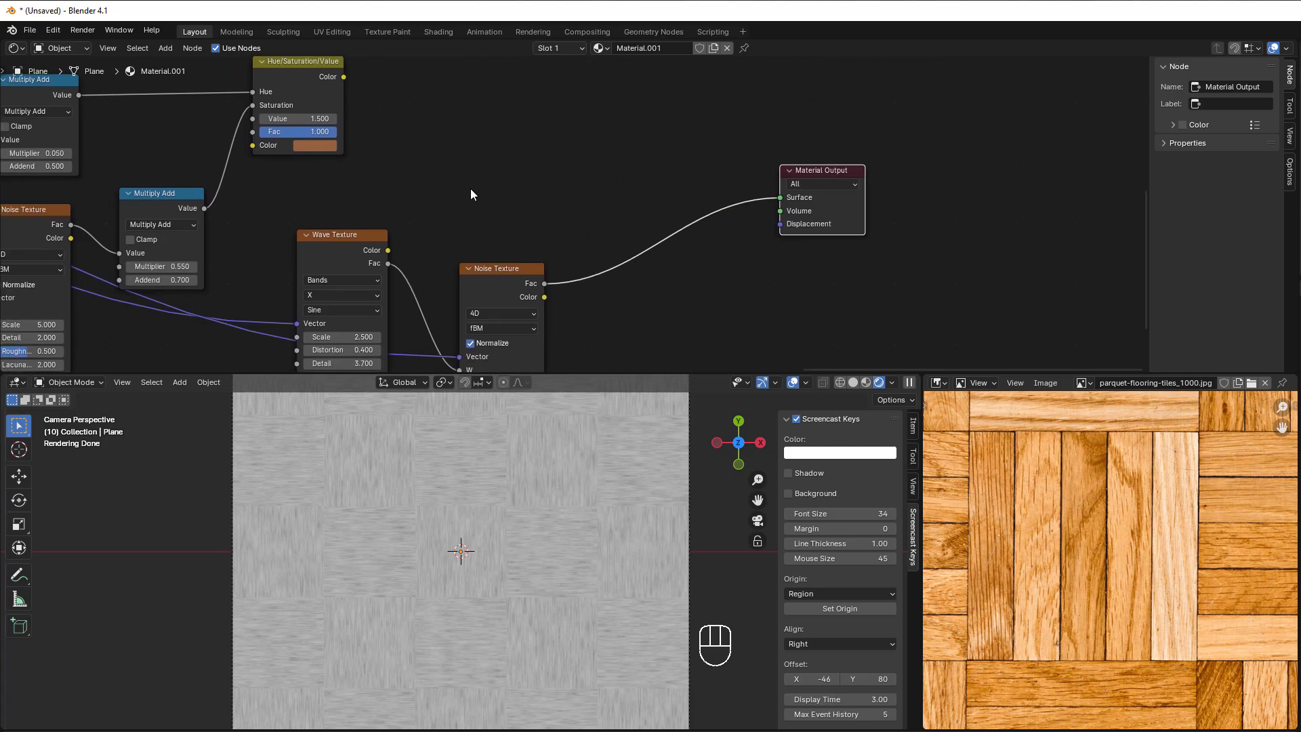
middle_drag(470, 195, 510, 222)
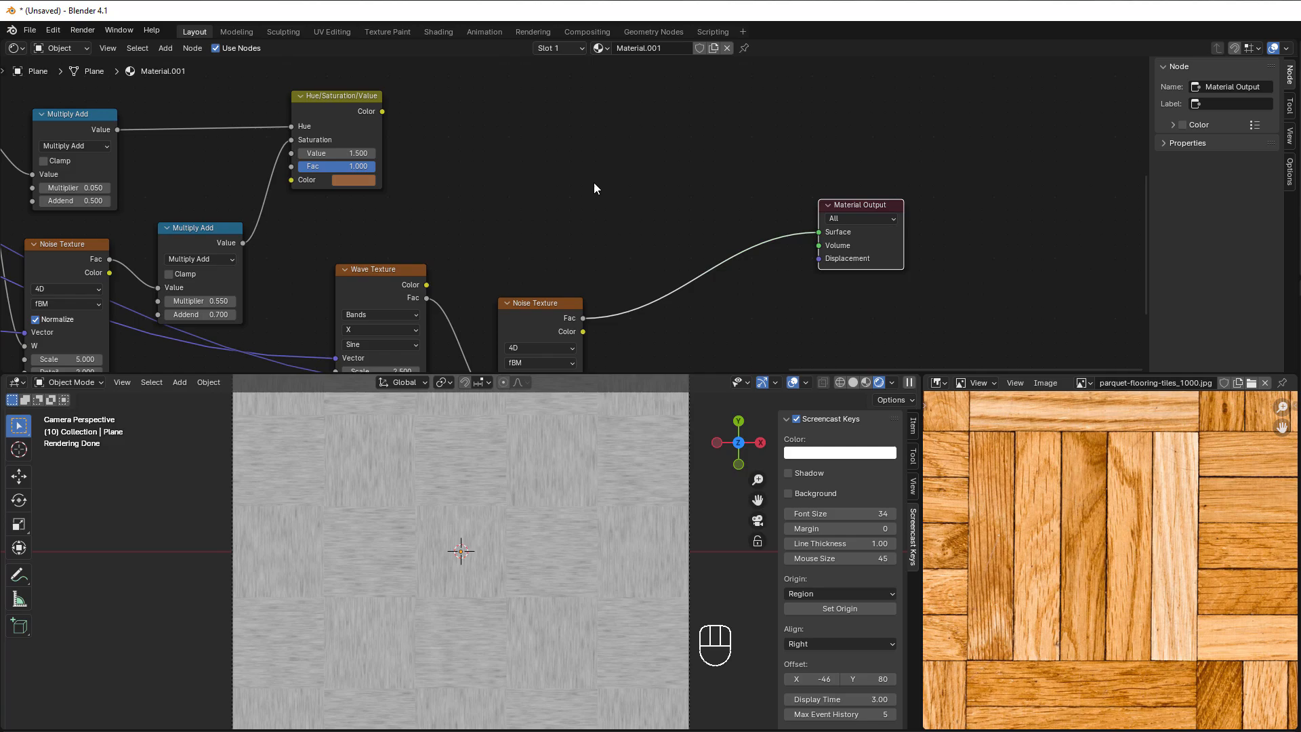
click(346, 111)
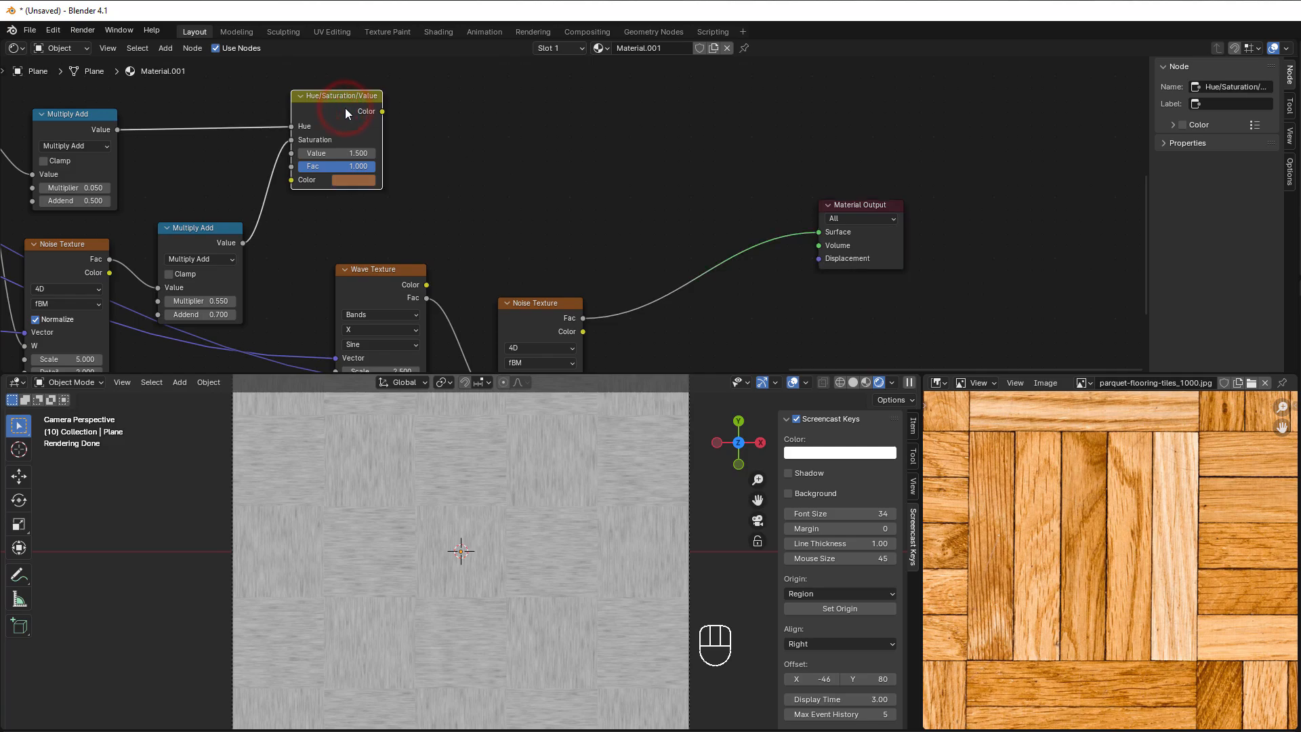
key(shift+d)
click(634, 122)
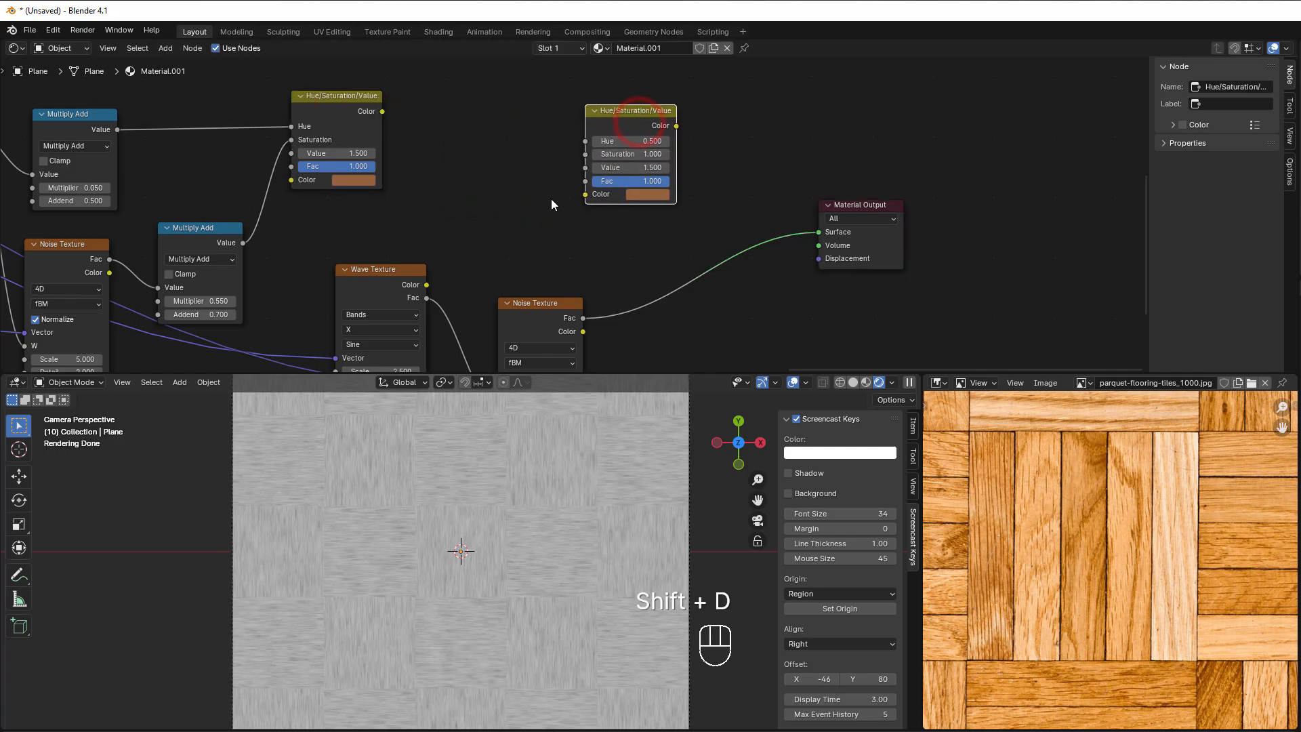
Step: Connect the original Hue/Saturation/Value's Color output to the copy's Color input and the copy's Color output to Surface
scroll(550, 203, up, 2)
drag(349, 94, 587, 191)
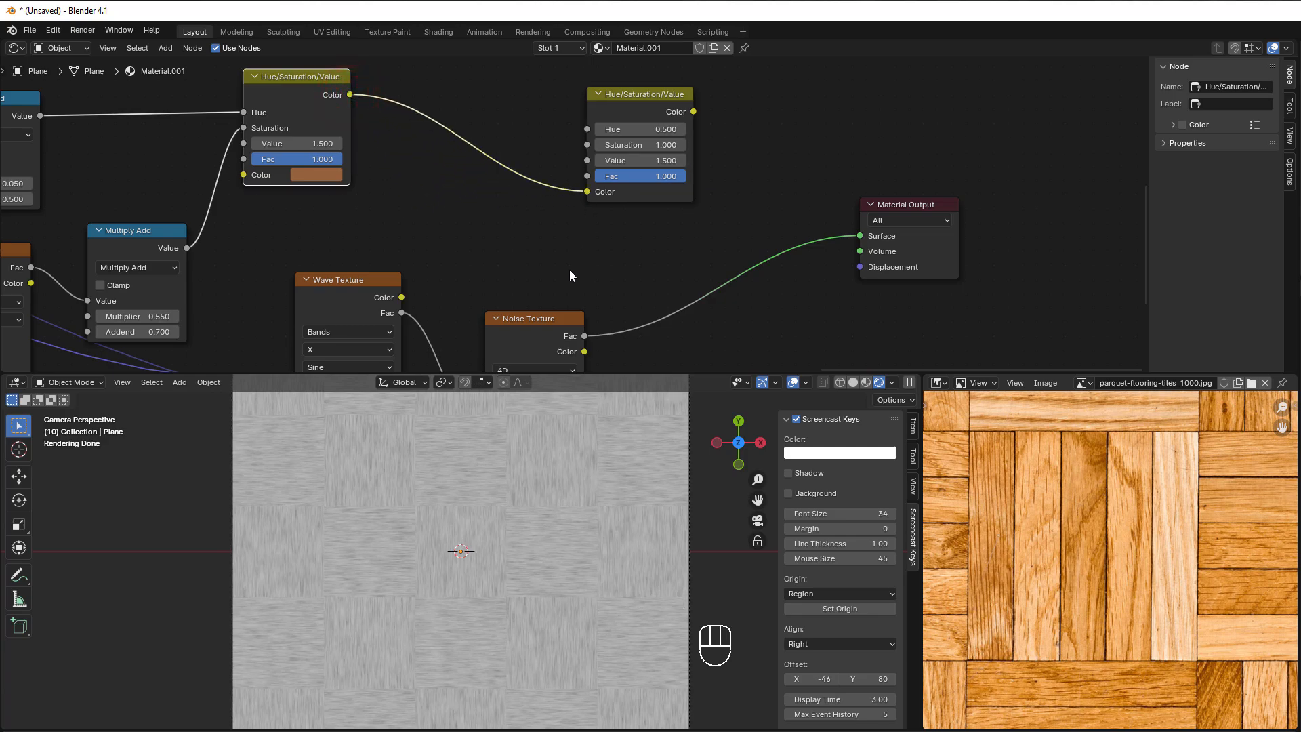
drag(550, 318, 537, 258)
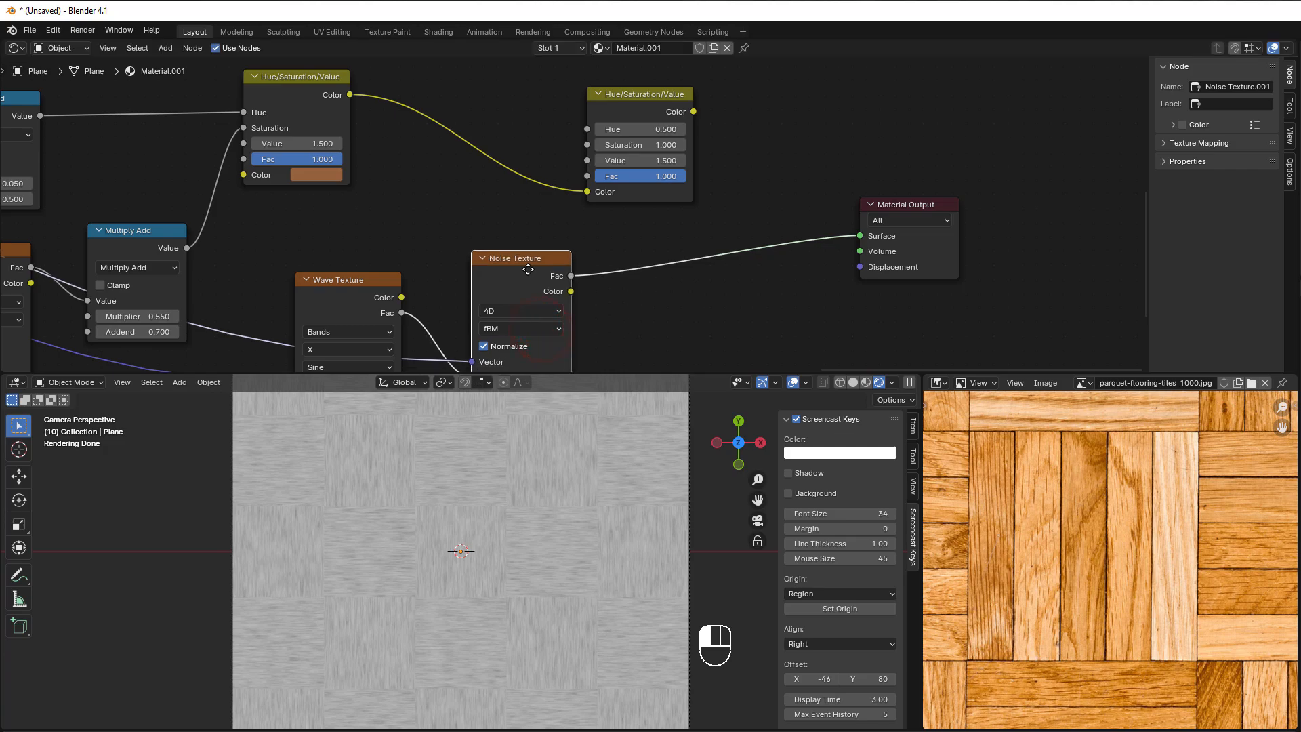
drag(693, 112, 859, 235)
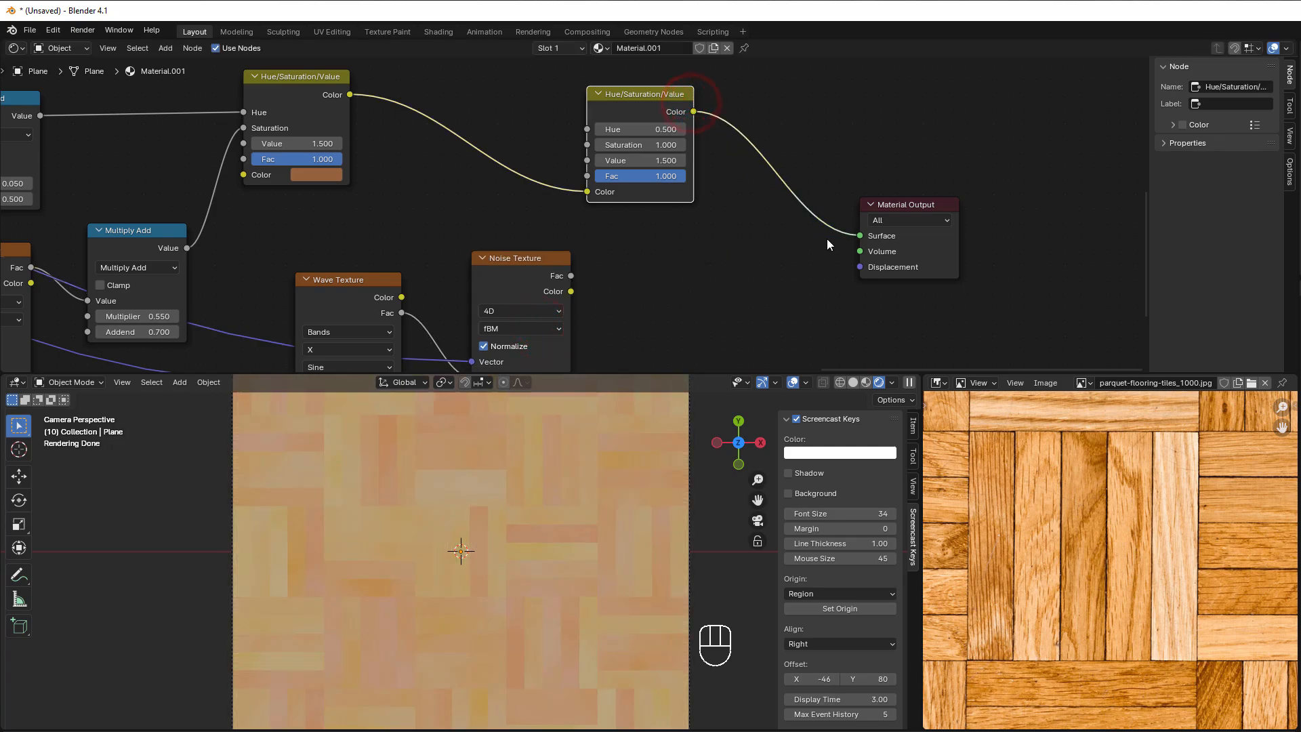
Step: Move the second Hue/Saturation/Value node closer to the Material Output and connect the grain Noise Texture's Fac to its Hue input
scroll(617, 296, up, 1)
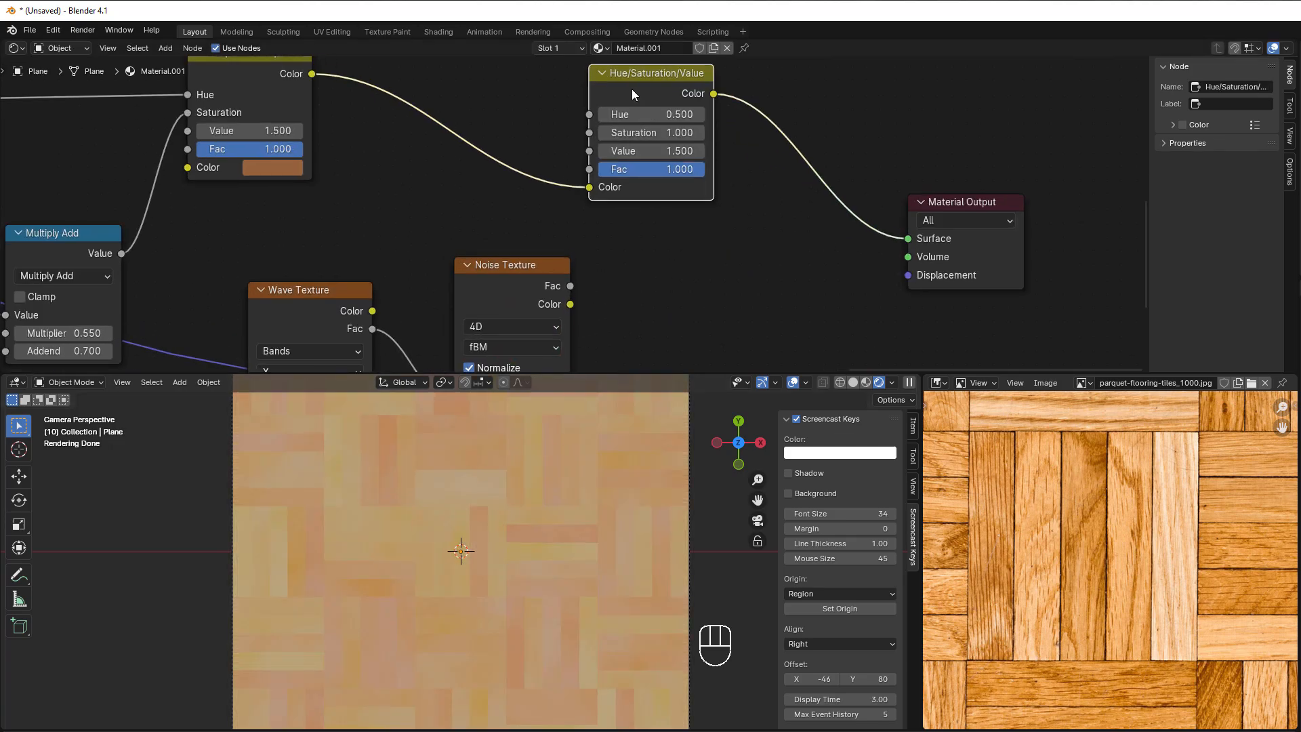
drag(632, 93, 698, 140)
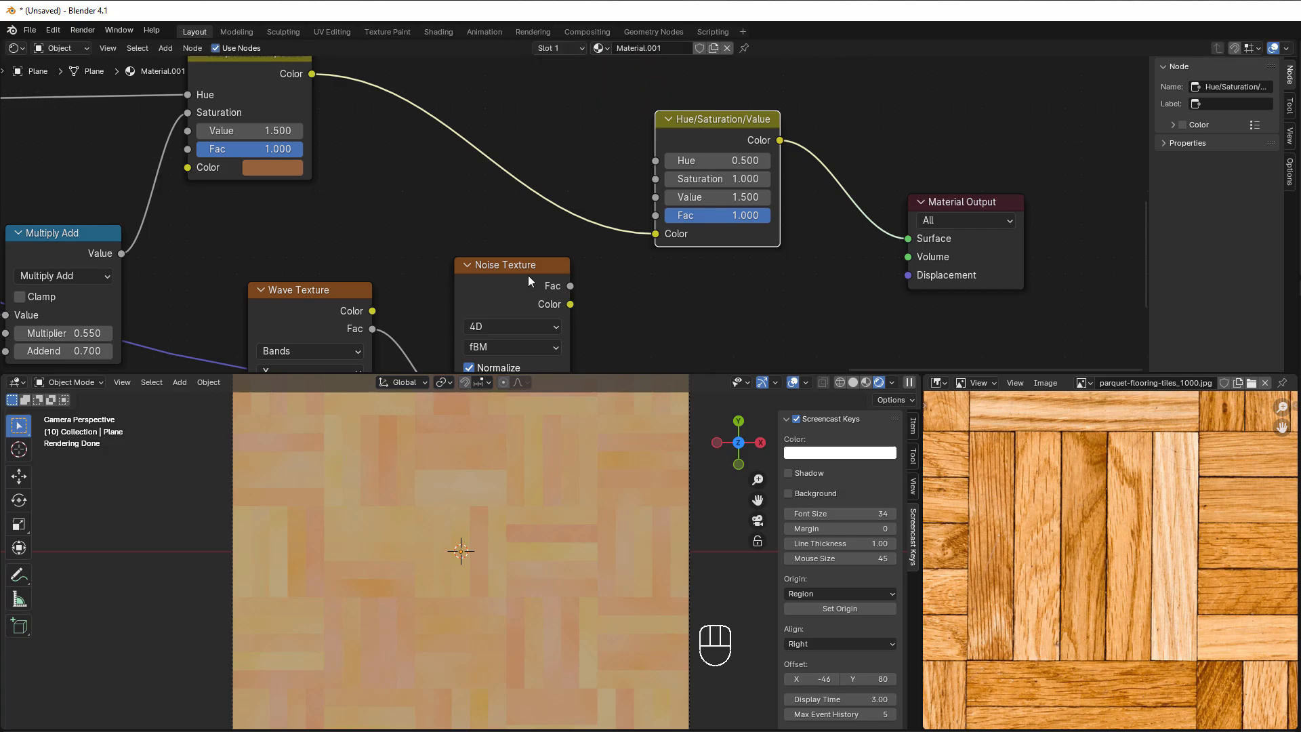
drag(571, 286, 652, 161)
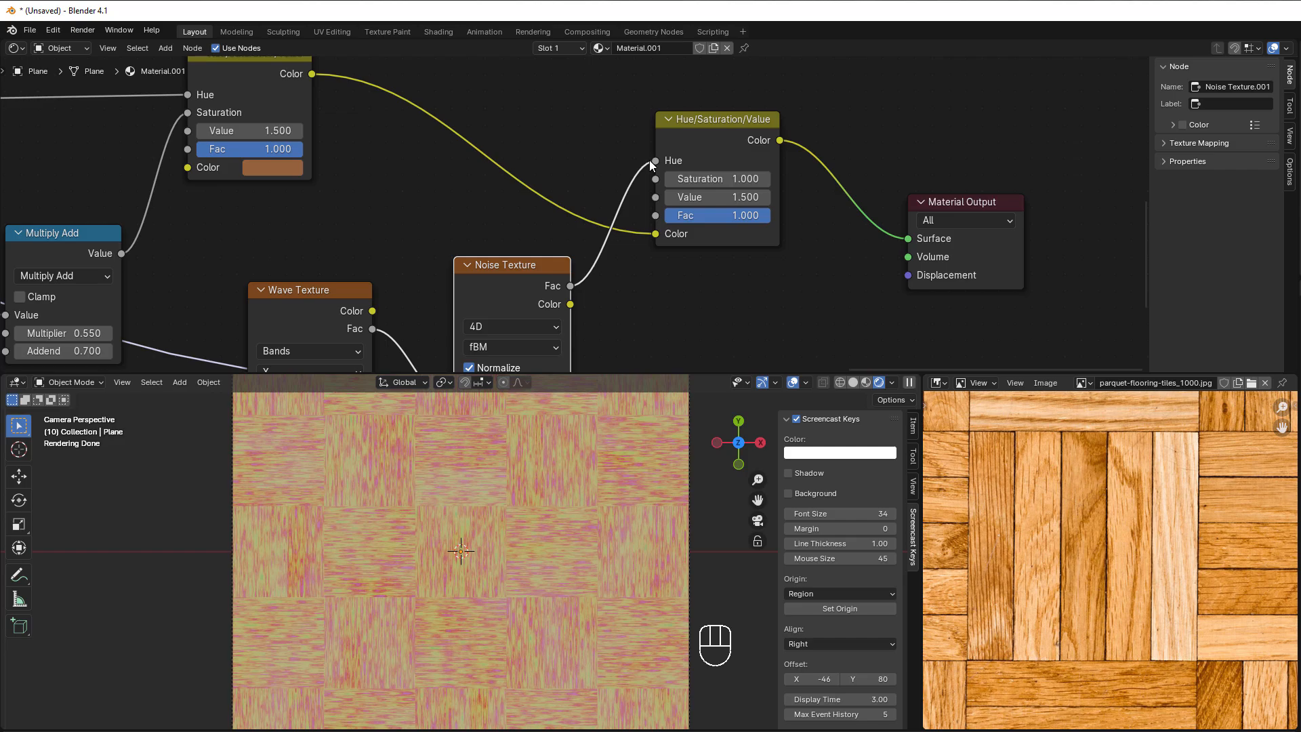
Step: Move the grain Noise Texture's Fac link from the second Hue/Saturation/Value node's Hue input to its Value input
drag(651, 160, 653, 197)
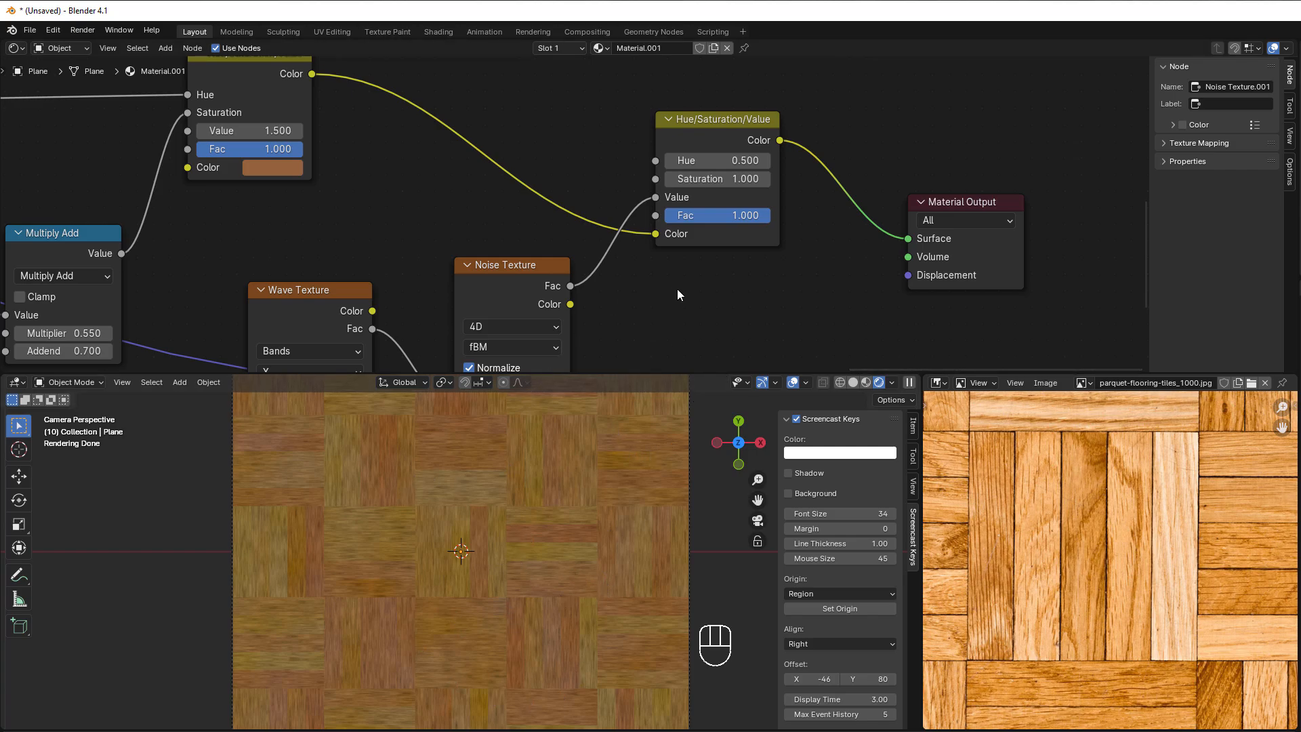
Step: Set the first Hue/Saturation/Value node's Value to 2.000 and lighten its orange-brown base color
middle_drag(352, 197, 451, 206)
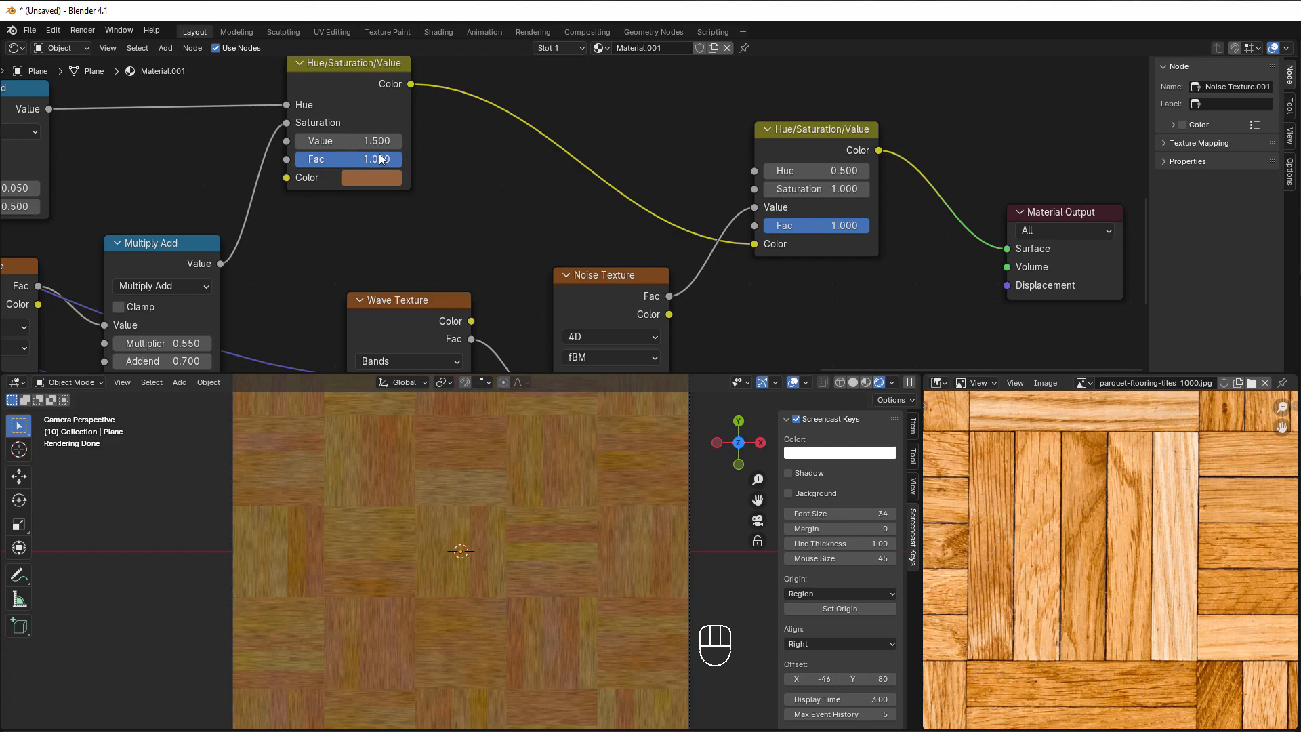
drag(355, 140, 417, 140)
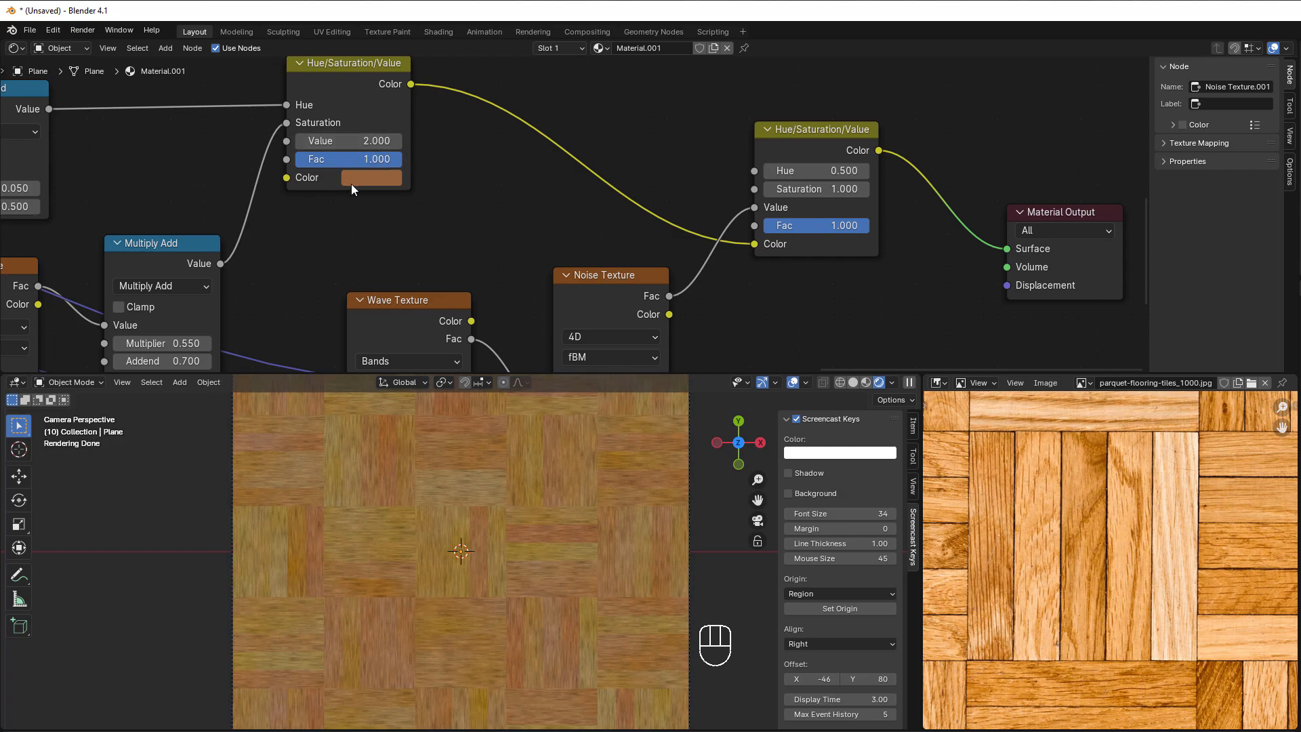
click(356, 173)
mouse_move(508, 238)
mouse_down()
mouse_move(507, 251)
mouse_move(508, 229)
mouse_up()
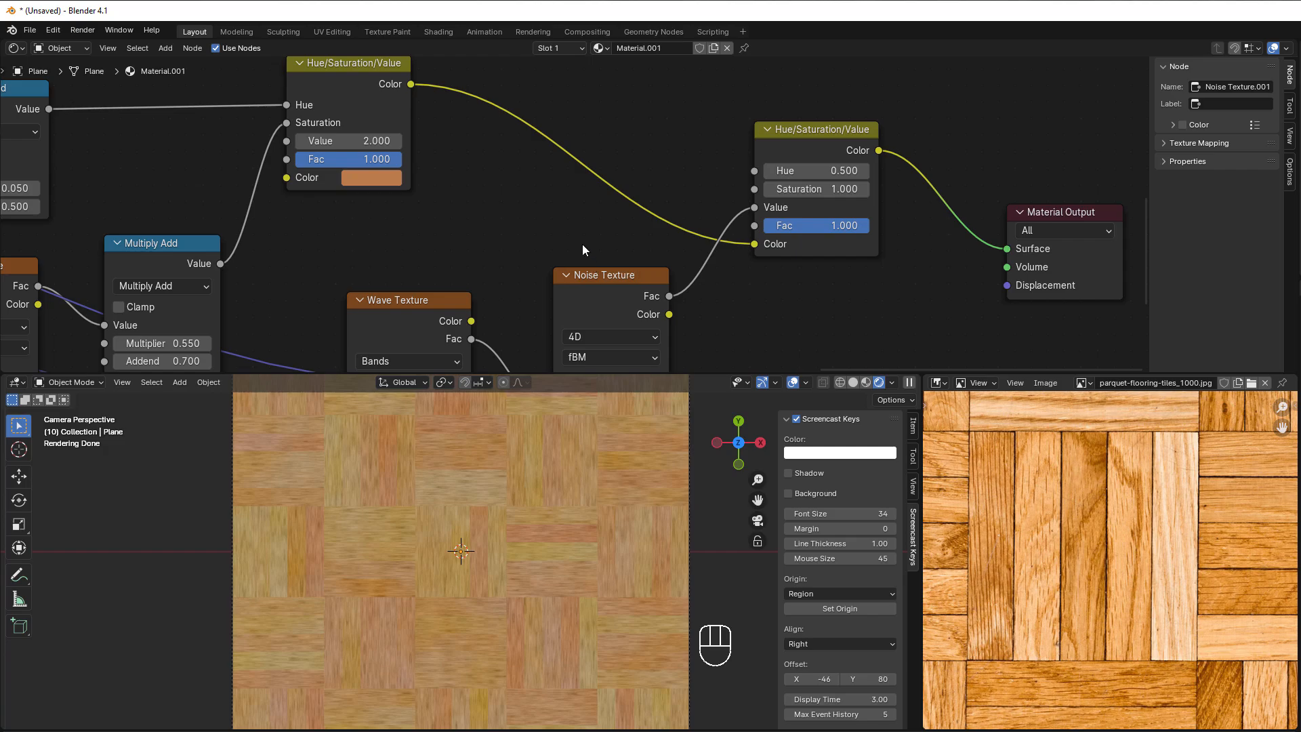
Step: Move the Material Output and Principled BSDF away from the other nodes and connect the Map Range Result to Surface
scroll(583, 246, down, 2)
middle_drag(501, 253, 350, 274)
scroll(351, 275, up, 1)
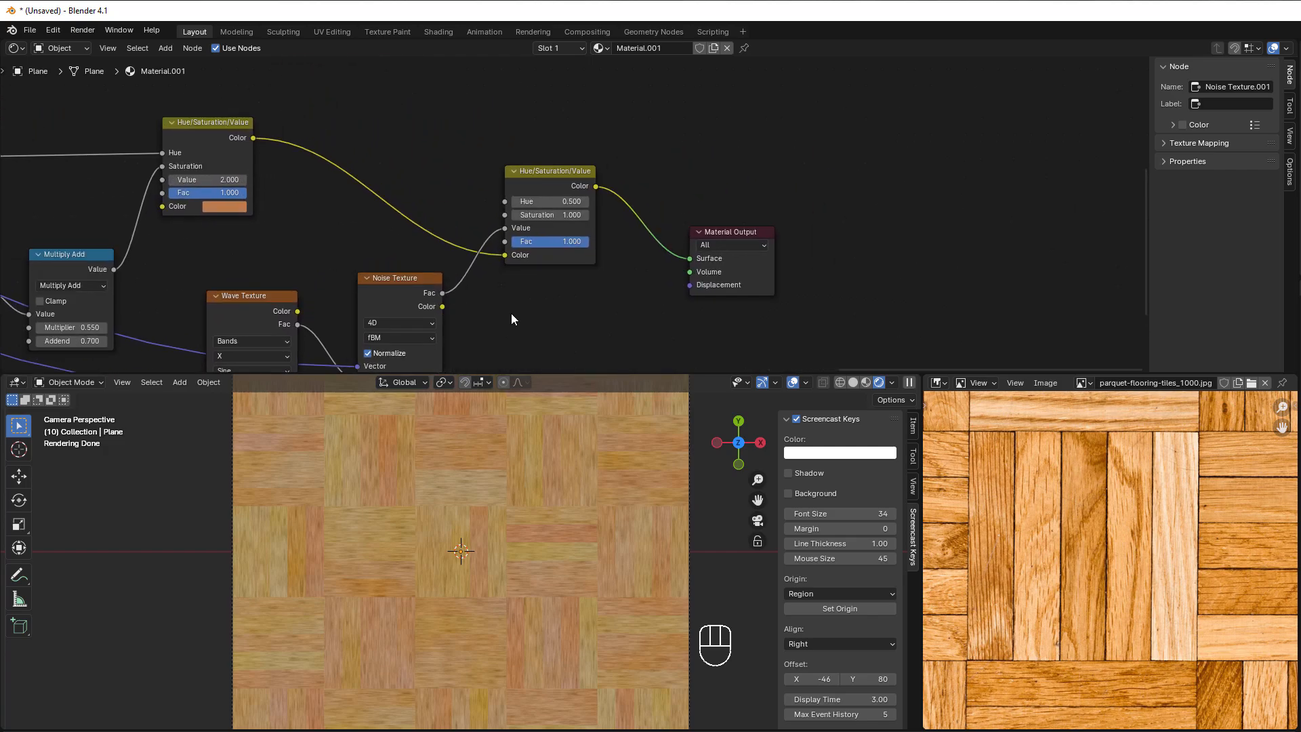
drag(723, 229, 808, 129)
scroll(757, 133, down, 2)
middle_drag(757, 133, 726, 241)
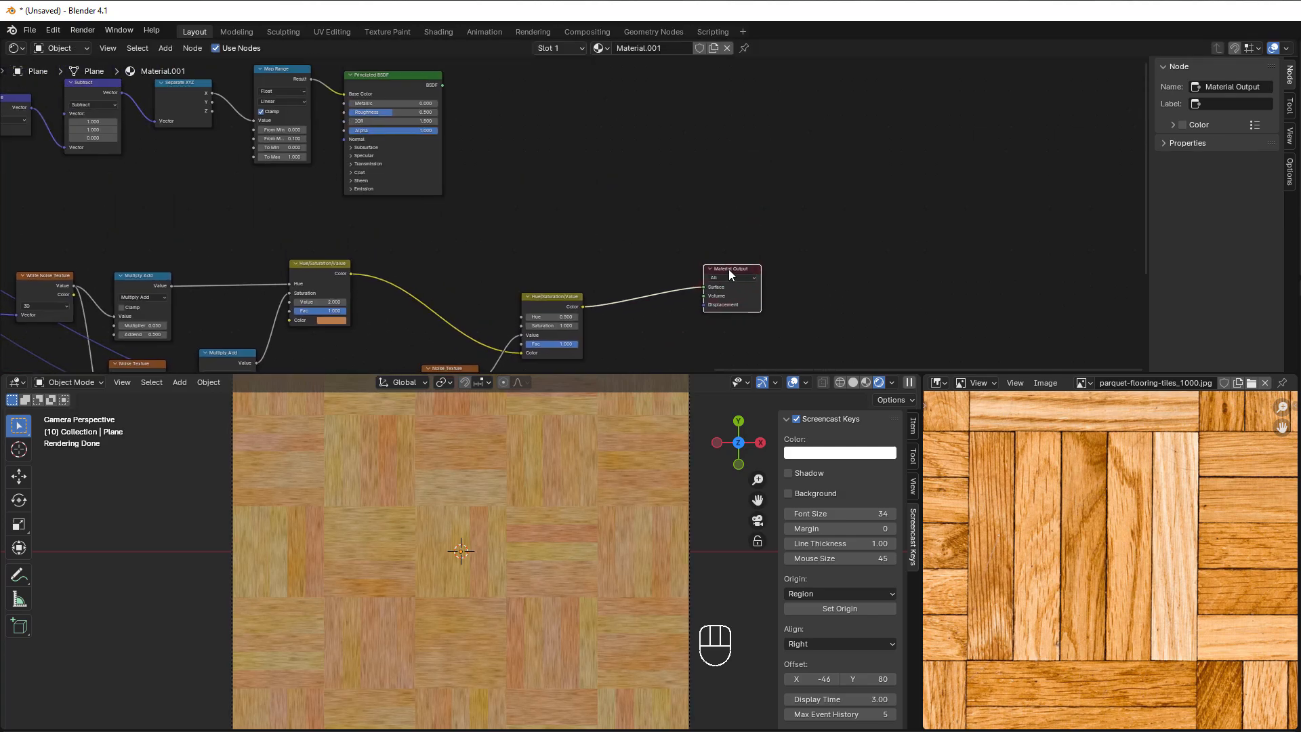
drag(728, 270, 742, 141)
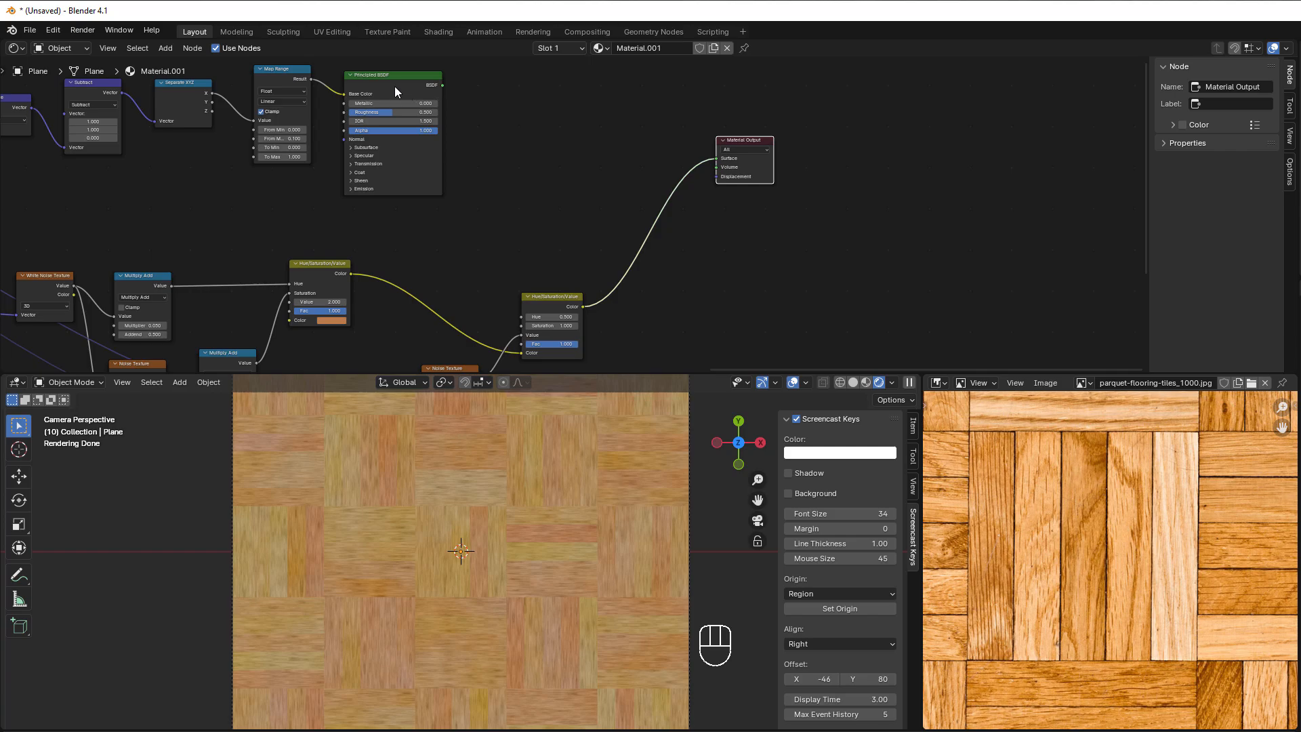
drag(399, 85, 582, 85)
drag(310, 78, 716, 158)
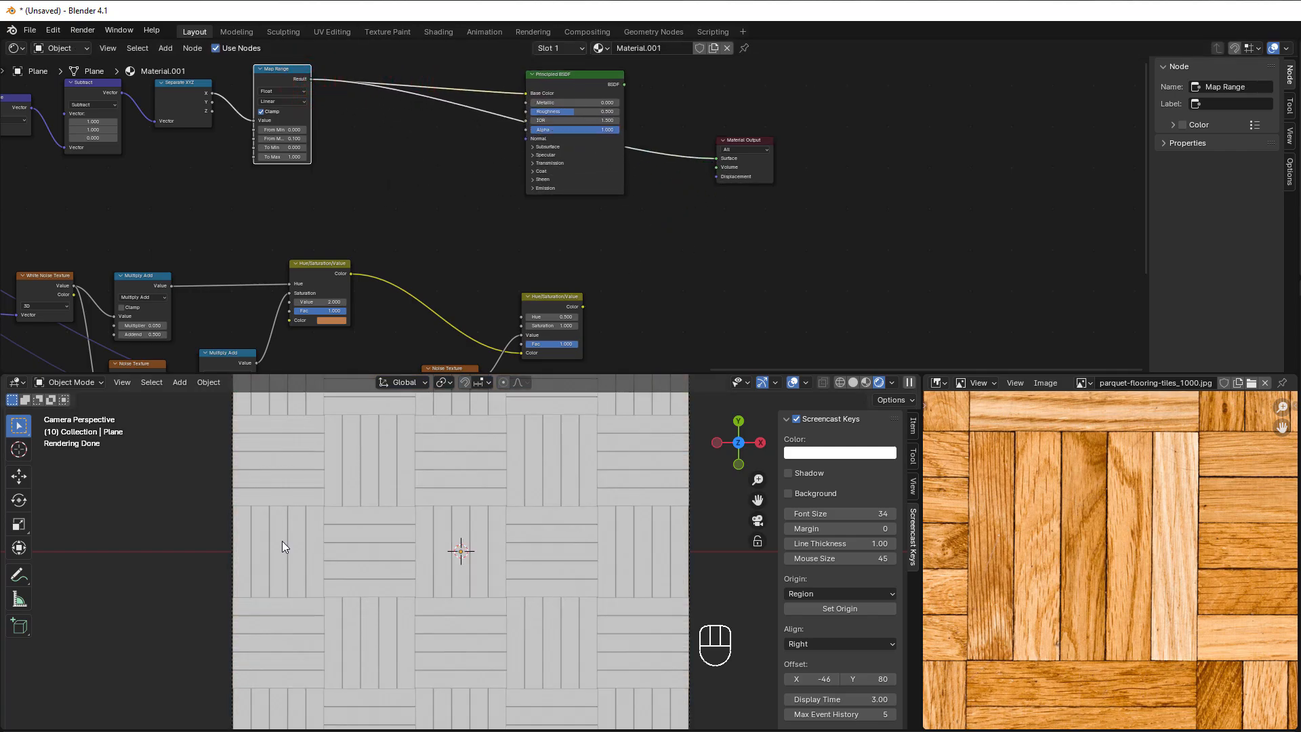
Step: Move the second Hue/Saturation/Value node up and place the Principled BSDF beyond the Material Output to clear space
drag(553, 303, 541, 256)
scroll(598, 244, up, 2)
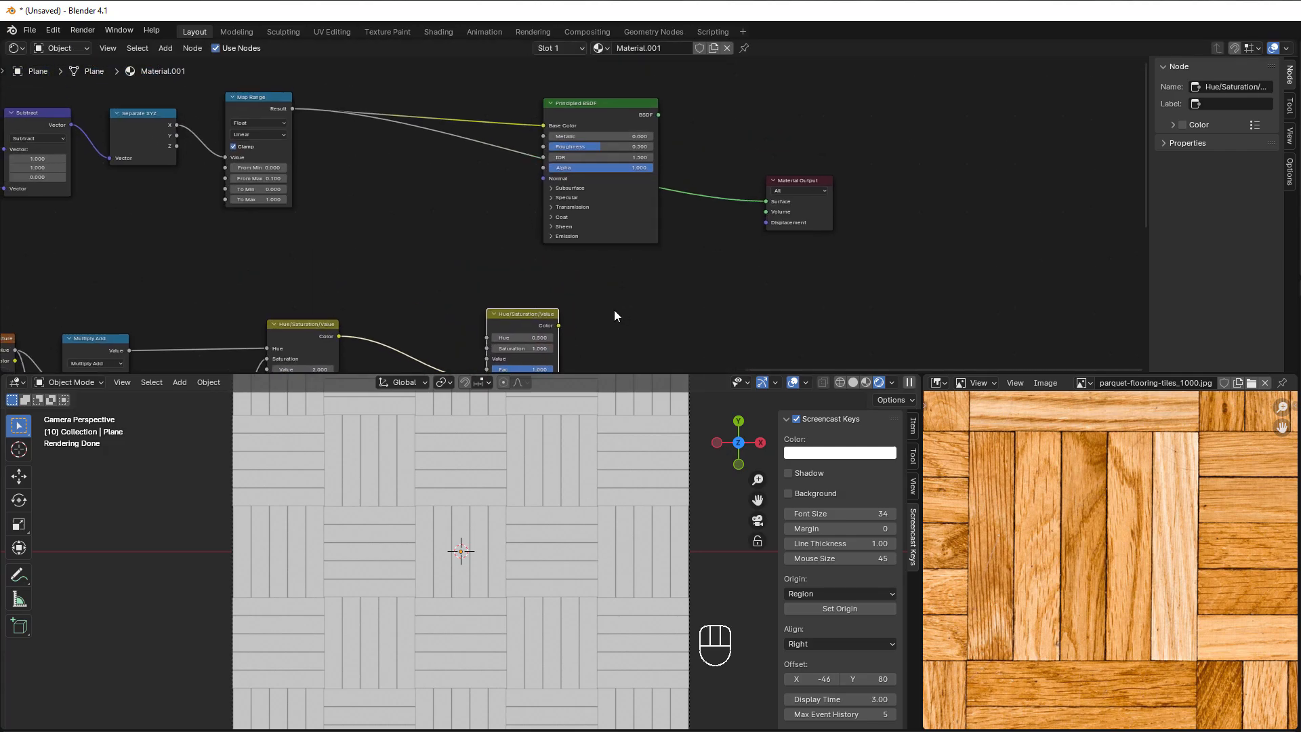
drag(591, 110, 909, 110)
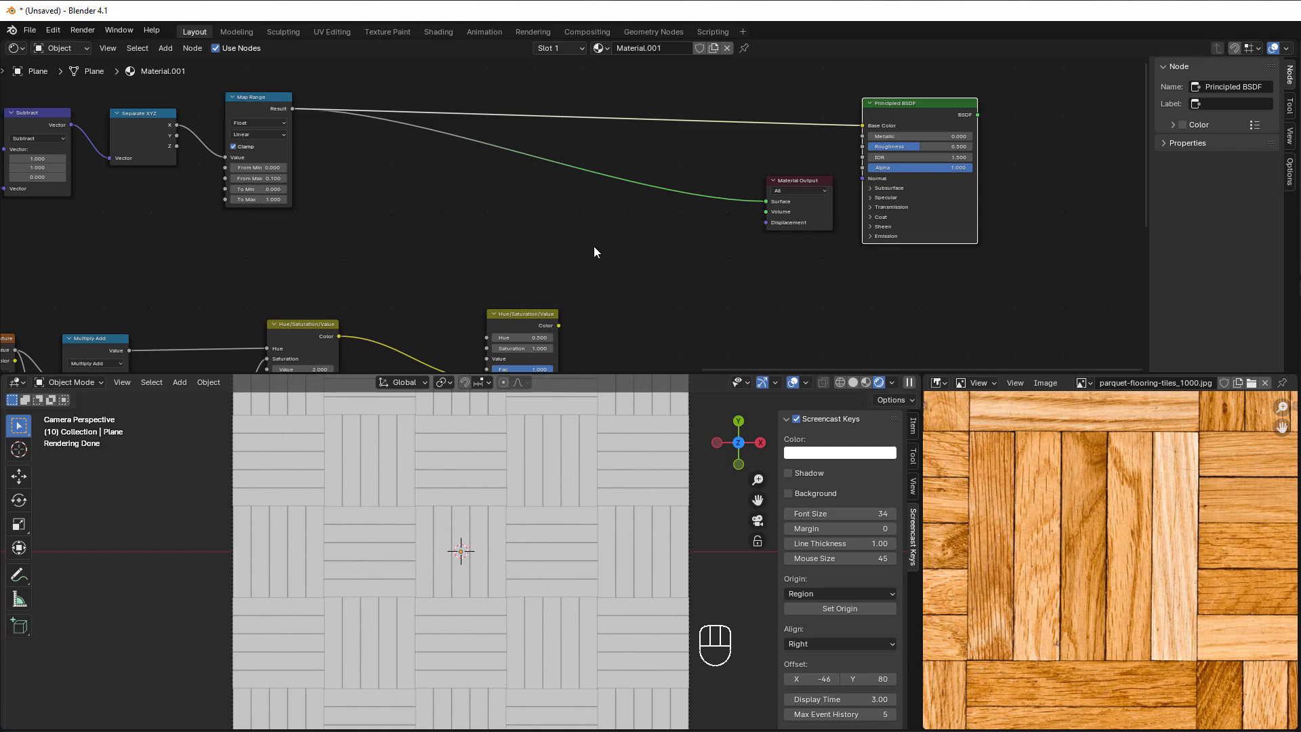
Step: Add a Mix Color node in the space between the second Hue/Saturation/Value node and the Material Output
scroll(600, 234, up, 3)
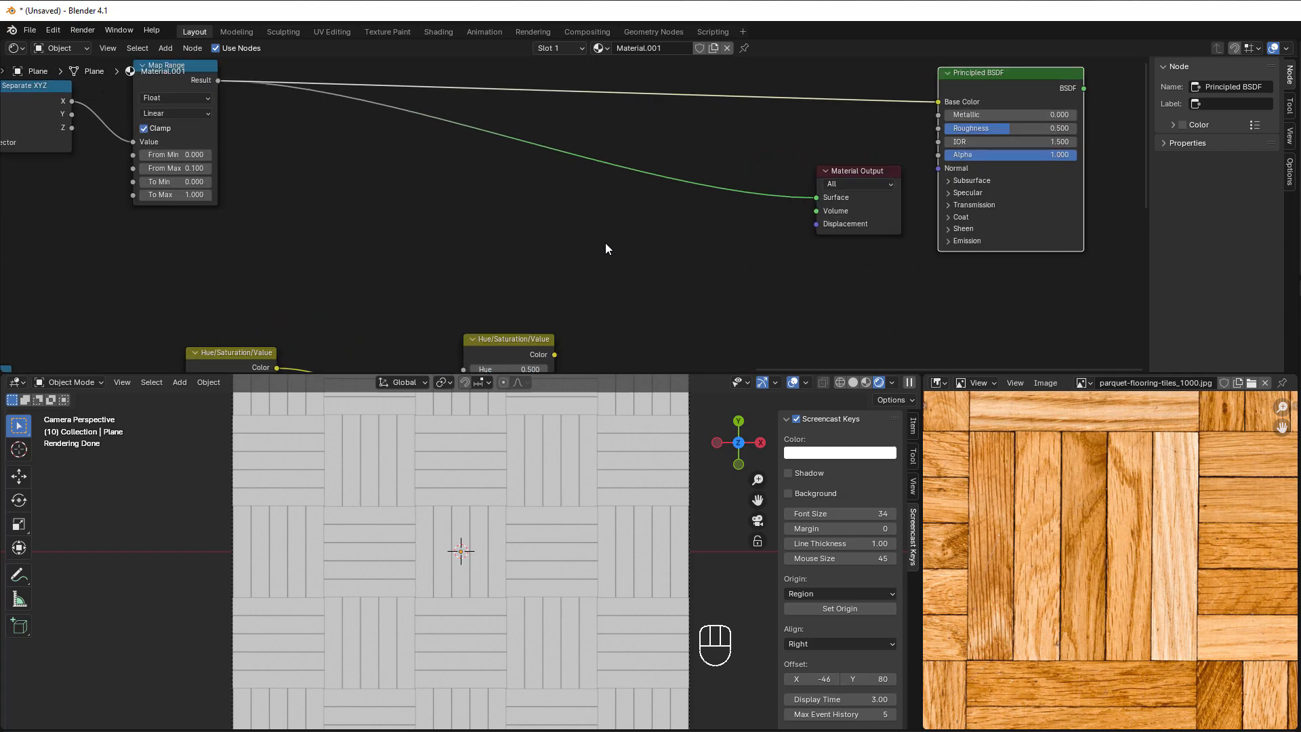
key(shift+a)
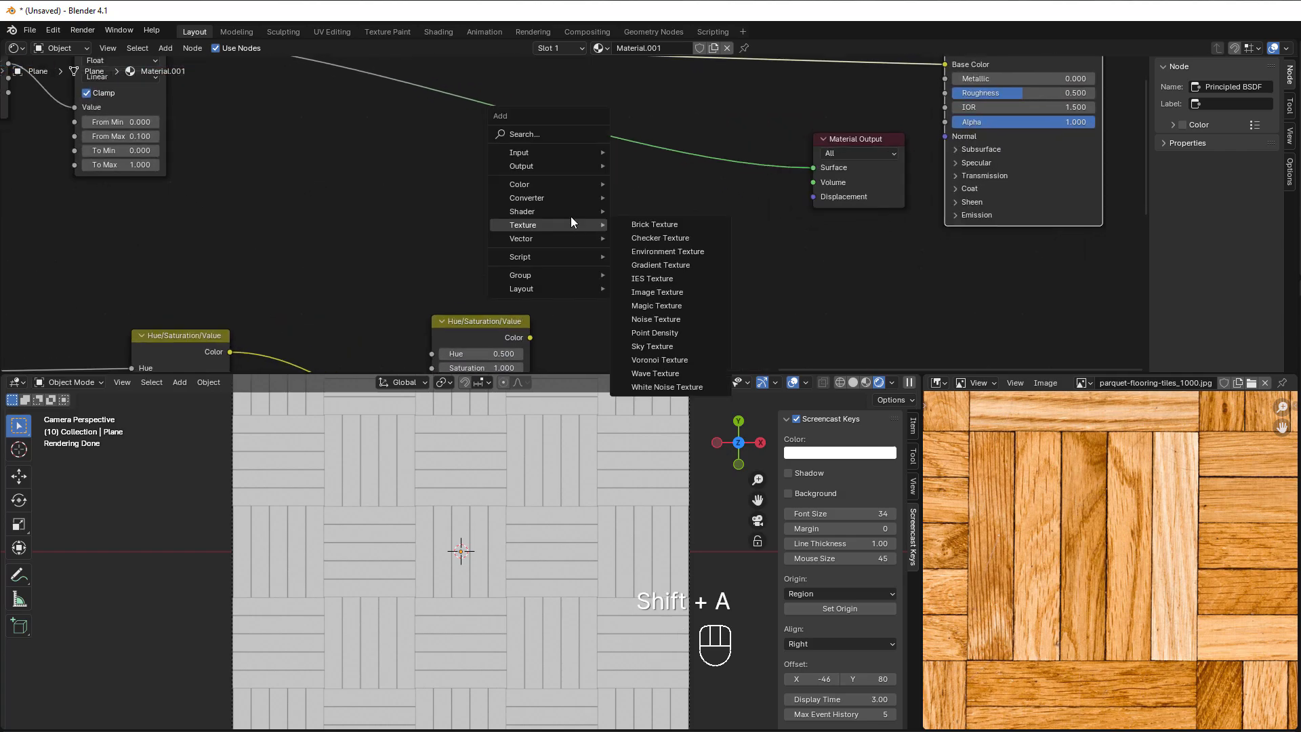
mouse_move(527, 186)
click(661, 249)
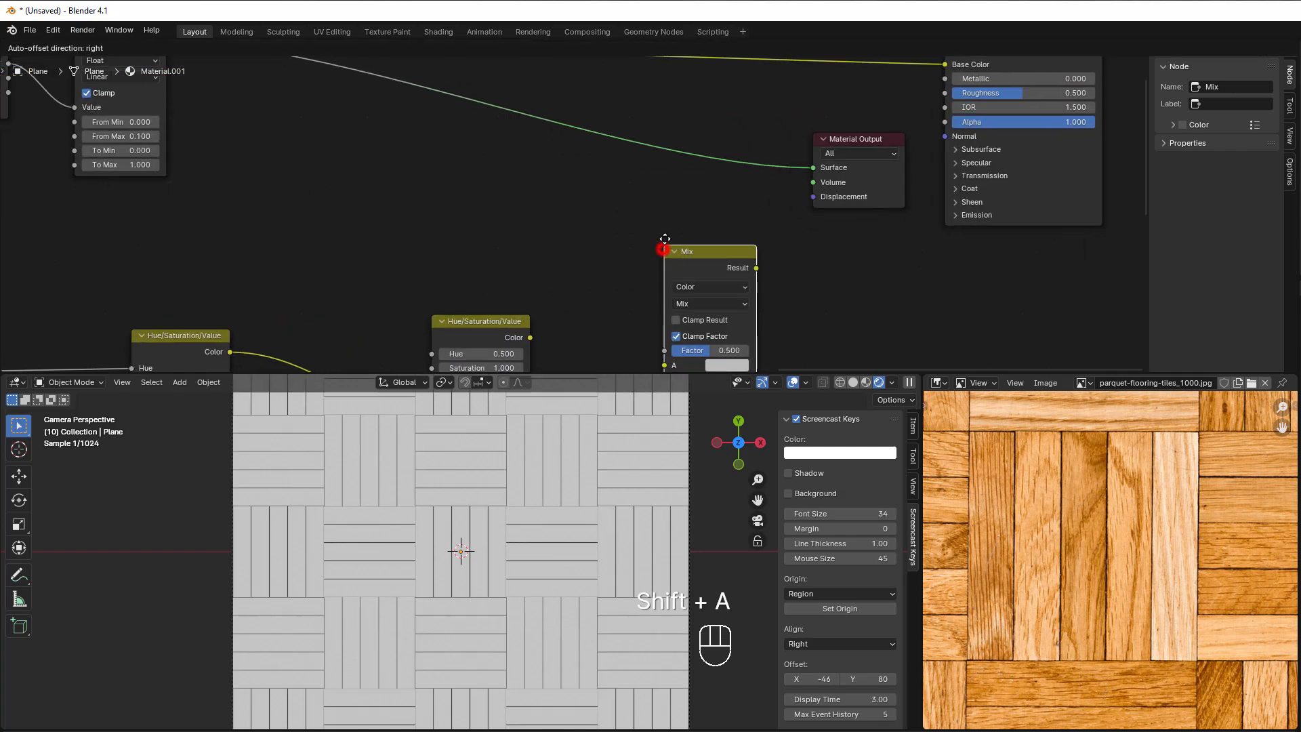
click(642, 196)
scroll(420, 202, down, 1)
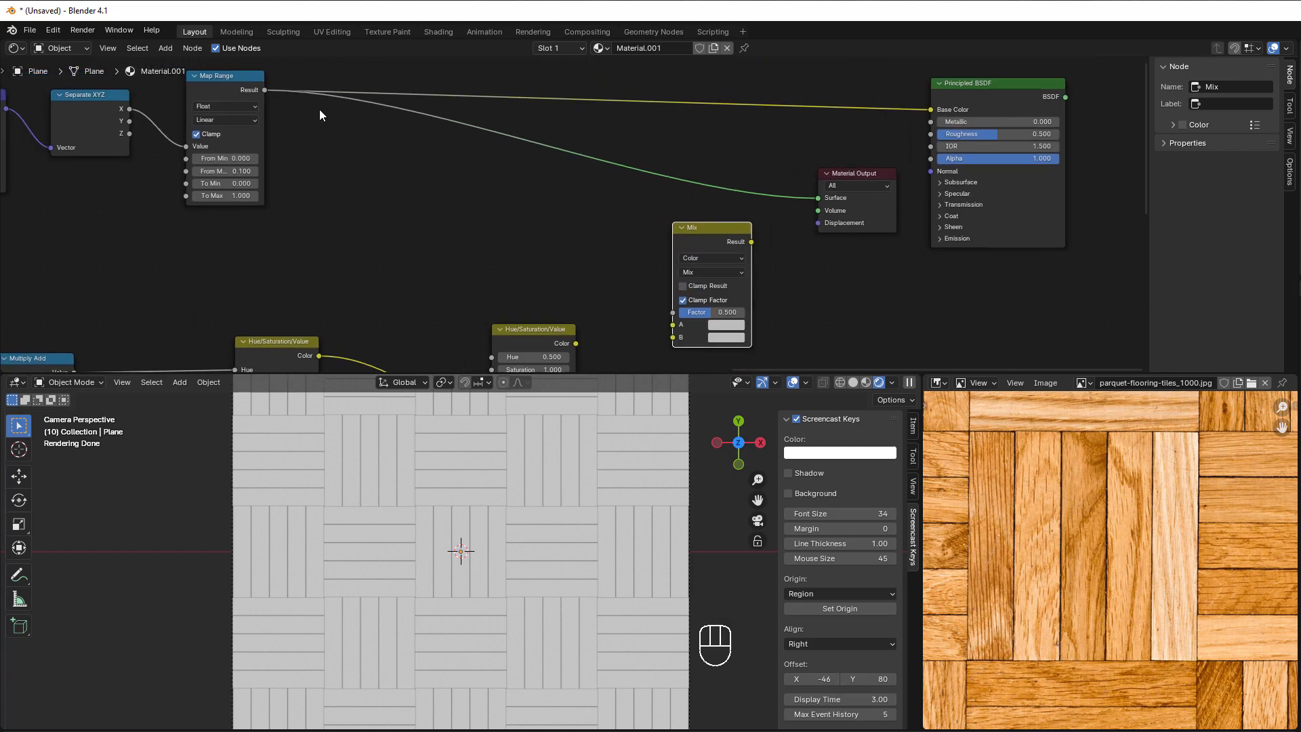
Step: Connect the Map Range Result to the Mix node's Factor and the second Hue/Saturation/Value's Color to its B input
drag(270, 88, 671, 312)
middle_drag(652, 337, 610, 258)
scroll(606, 251, down, 2)
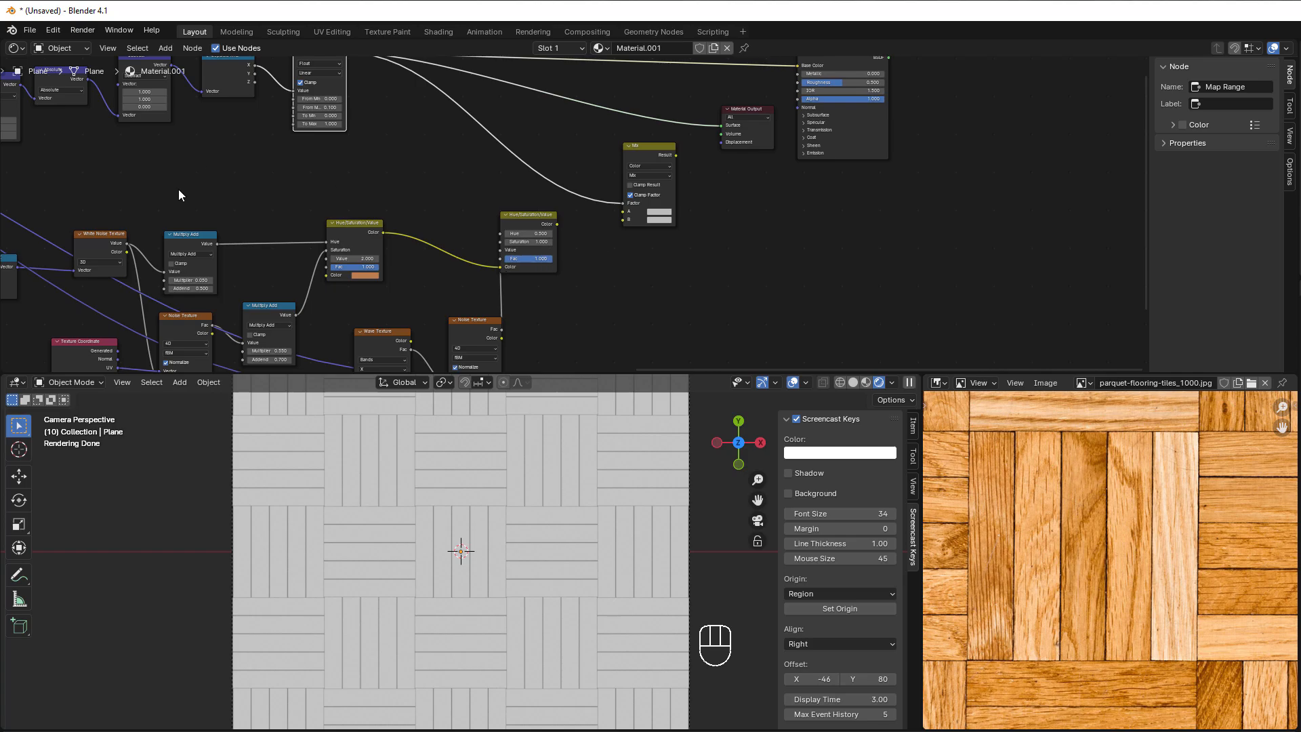
scroll(539, 269, up, 1)
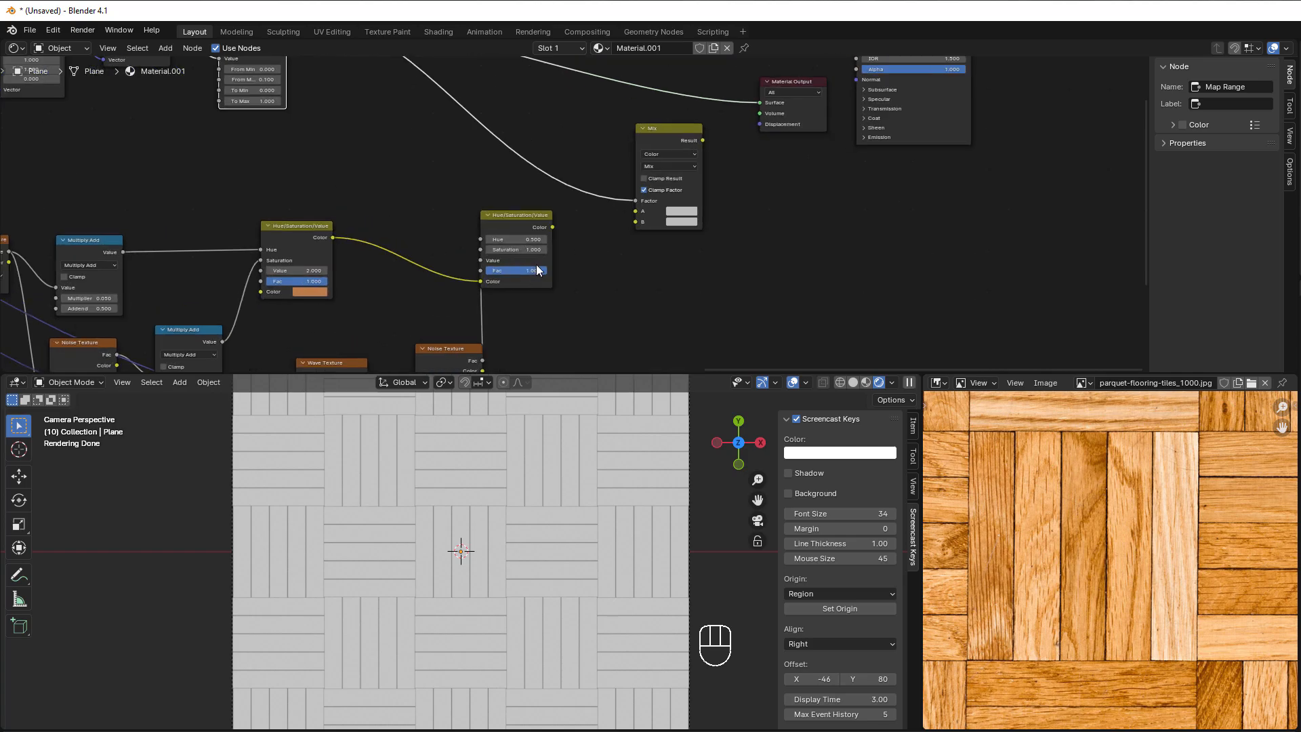
scroll(525, 237, up, 1)
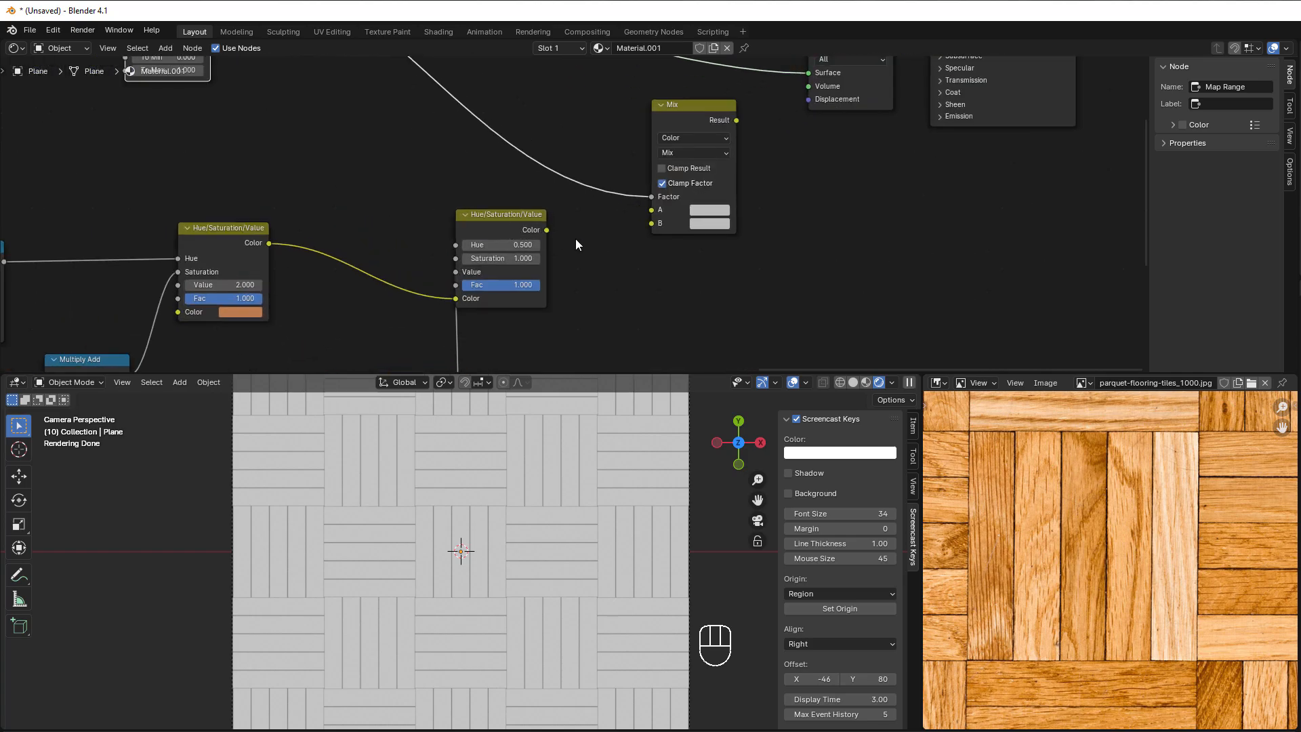
scroll(575, 244, up, 1)
drag(540, 234, 672, 226)
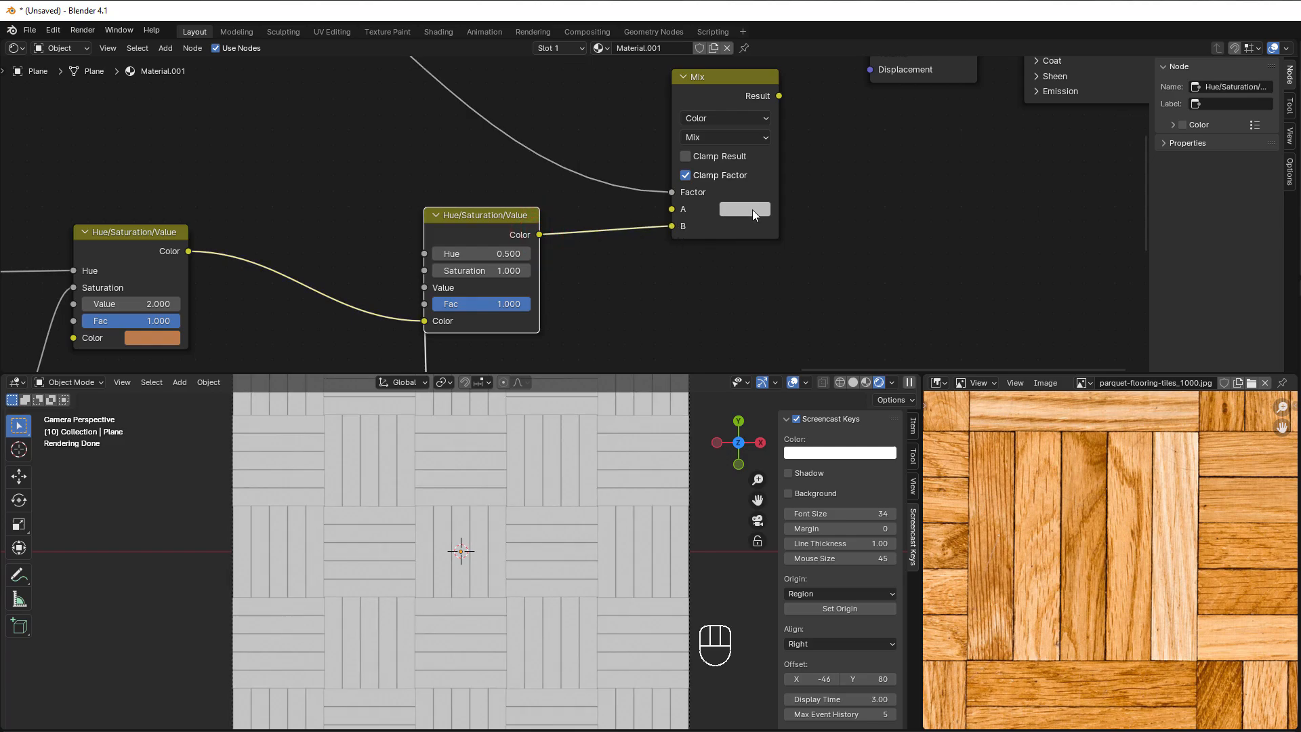
Step: Place the Material Output after the Principled BSDF and connect the BSDF output to Surface
middle_drag(773, 237, 613, 388)
scroll(655, 352, down, 2)
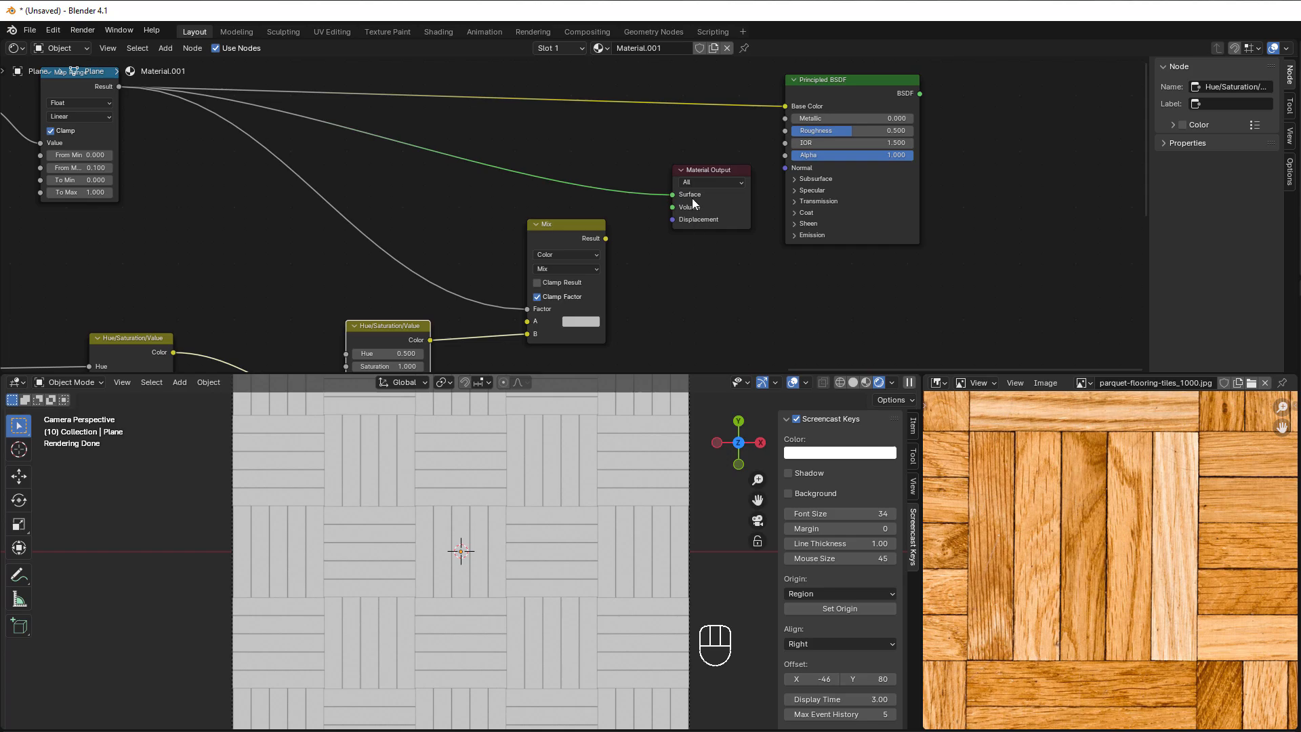
drag(694, 169, 962, 107)
drag(873, 89, 856, 117)
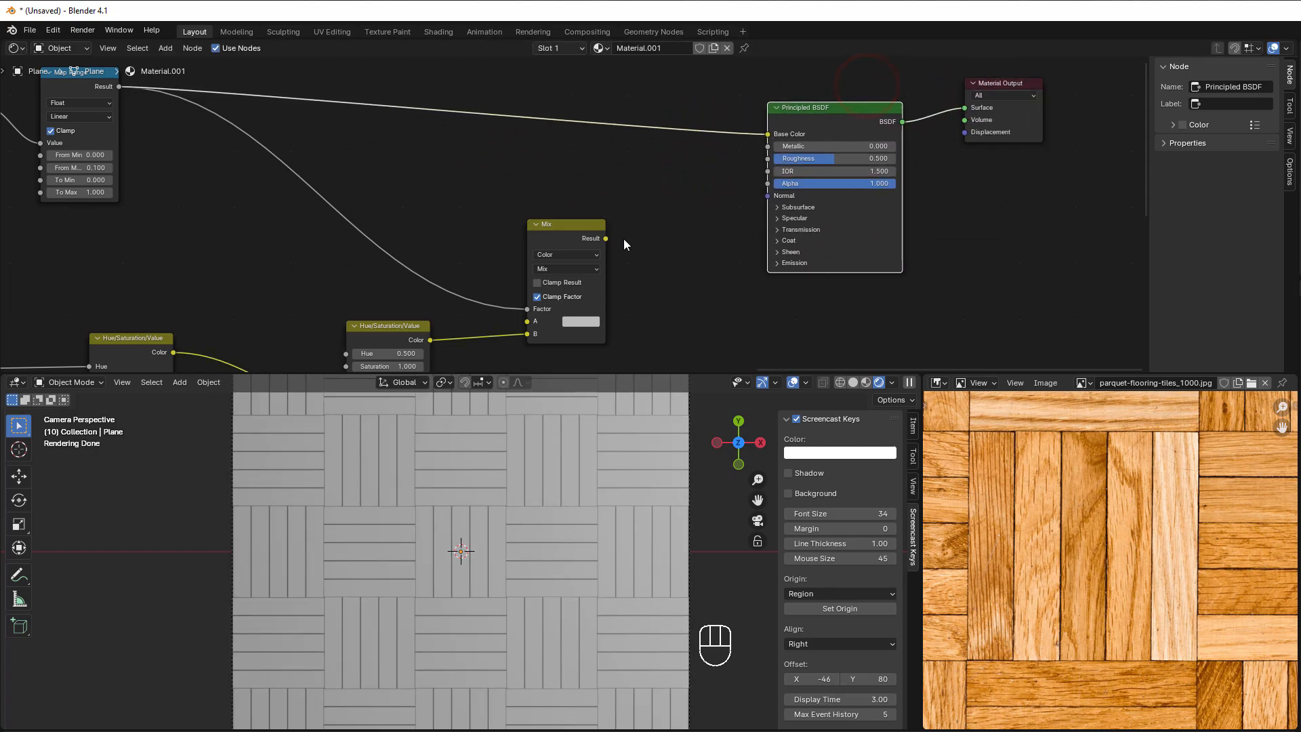
Step: Connect the Mix node's Result to the Principled BSDF's Base Color
drag(605, 239, 768, 134)
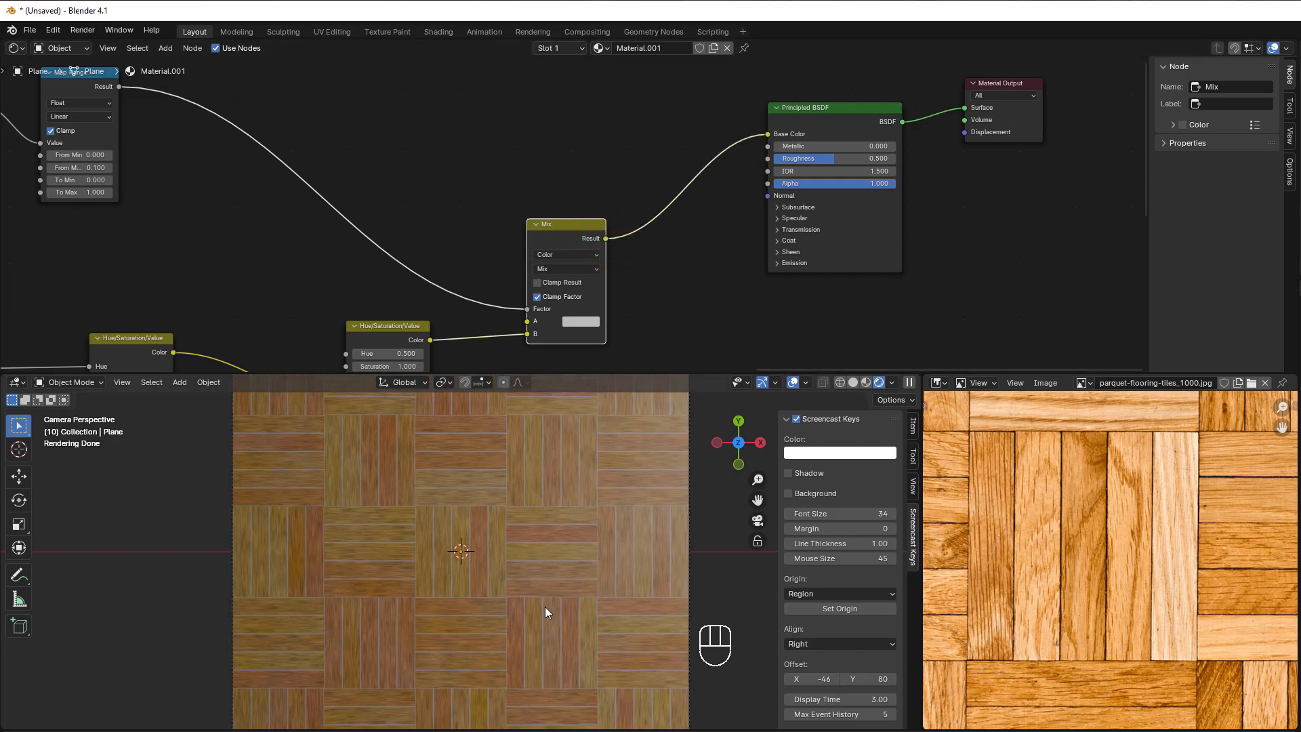
scroll(531, 652, up, 4)
scroll(652, 303, up, 1)
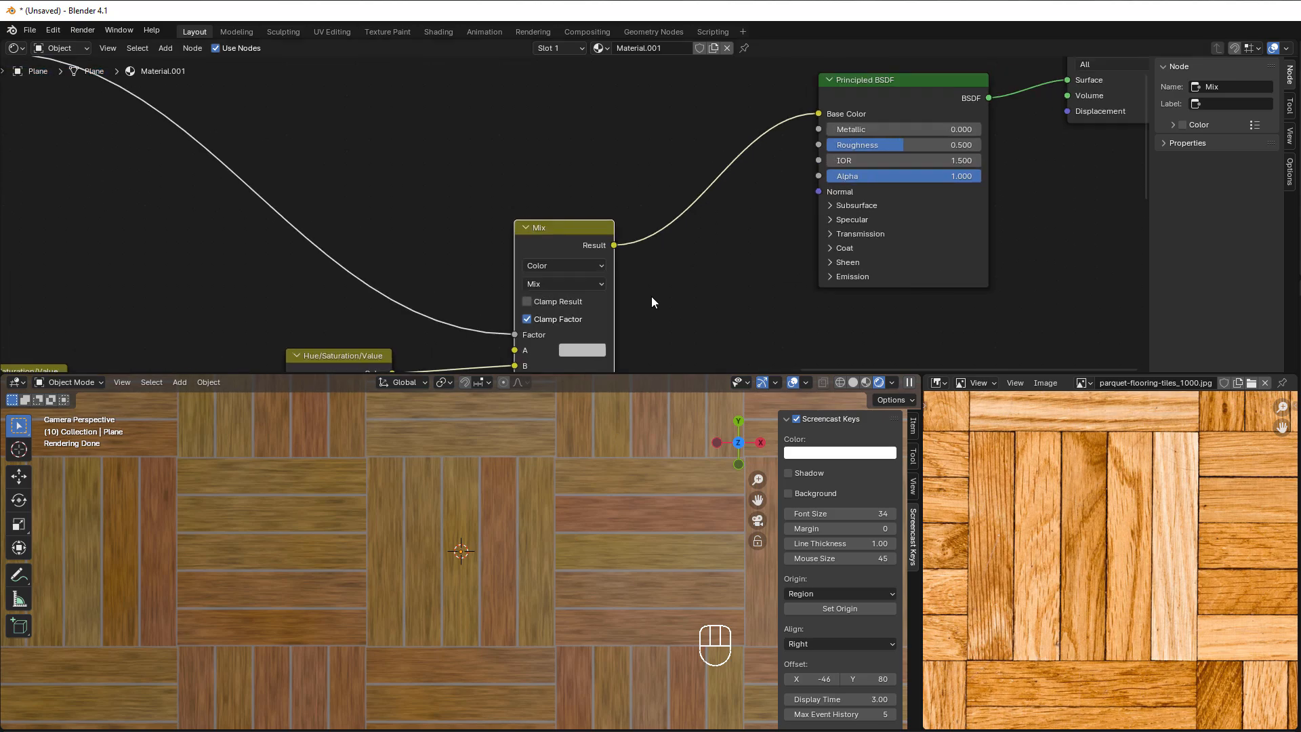
Step: Set the Mix node's A color to a dark brown with hue 0.067, saturation 0.775 and value 0.147 for the gaps
middle_drag(652, 297, 688, 148)
scroll(683, 157, up, 2)
click(624, 194)
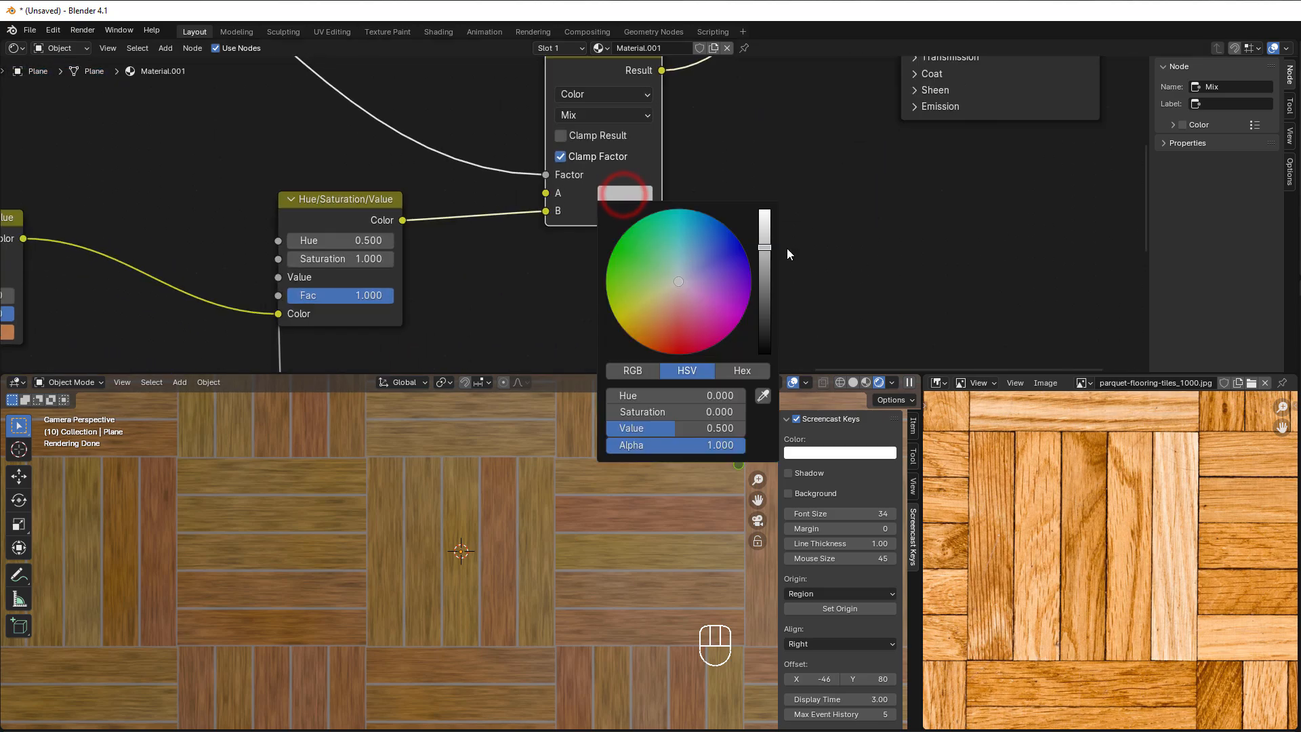
drag(764, 245, 763, 318)
scroll(619, 477, up, 3)
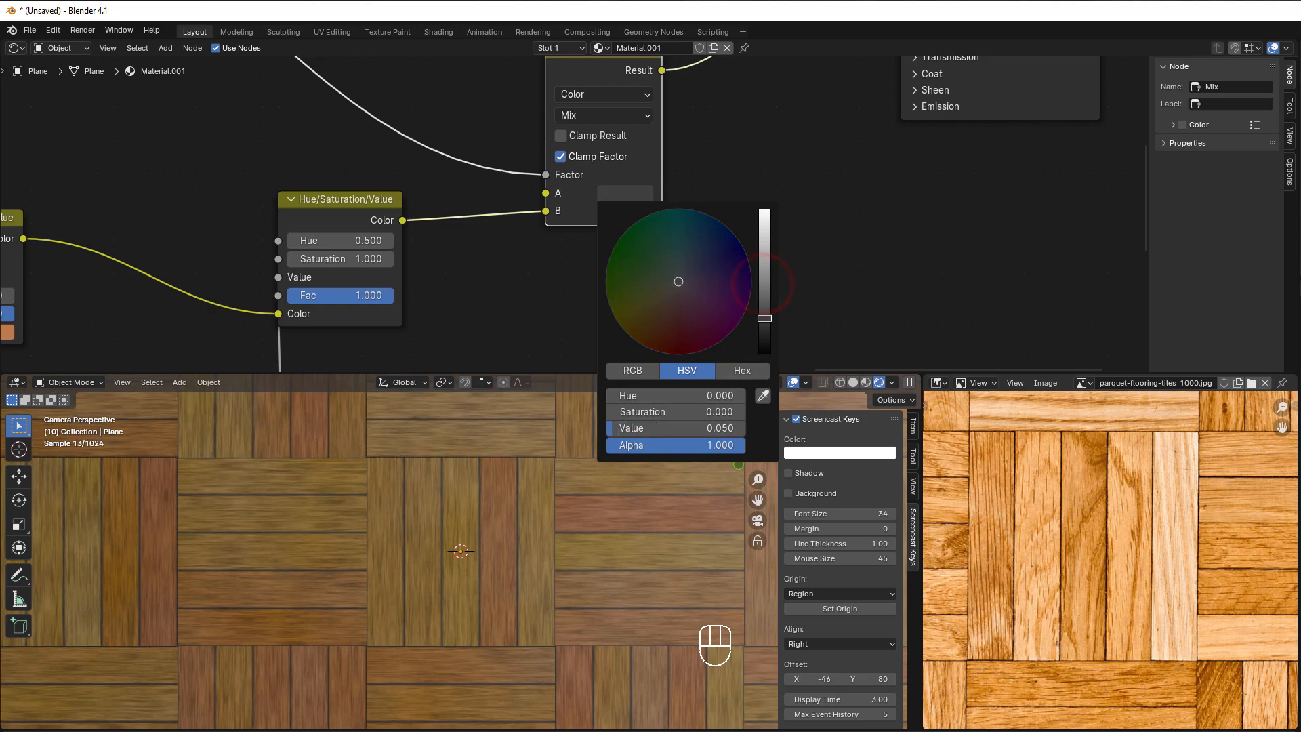
drag(675, 294, 659, 313)
drag(763, 317, 764, 293)
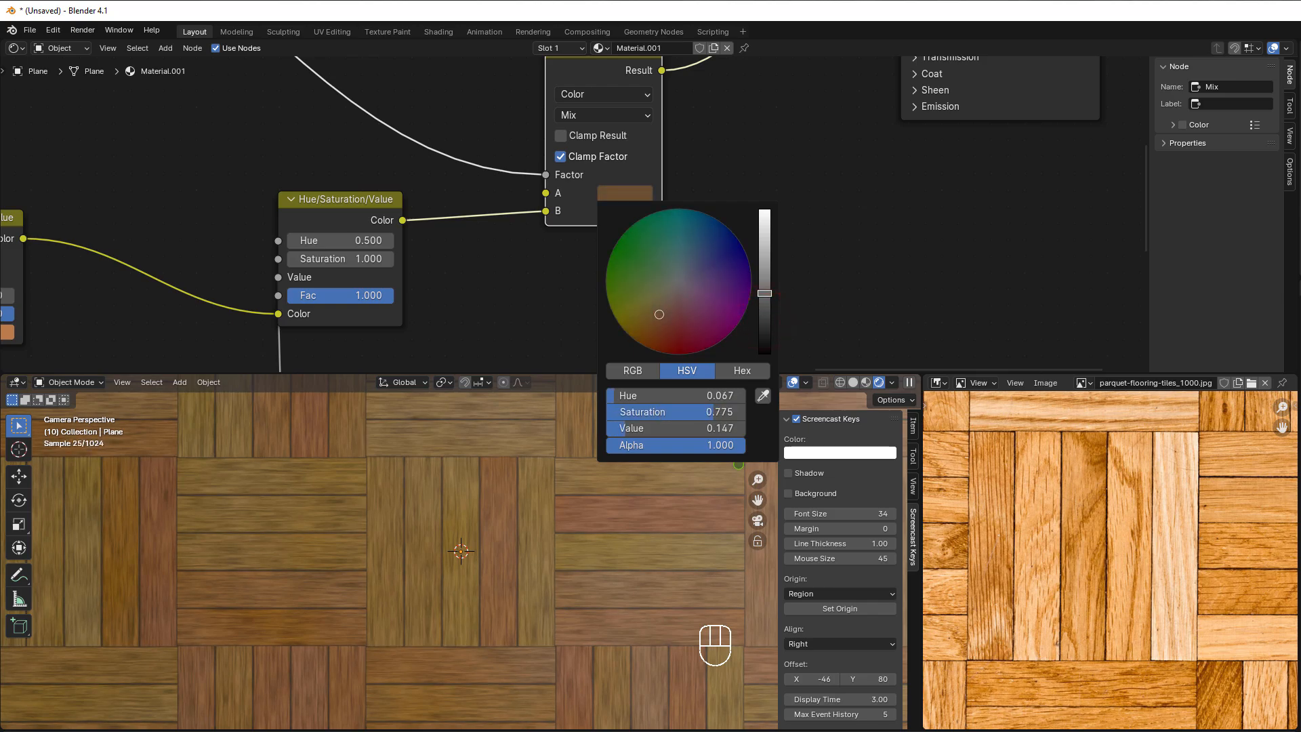
click(825, 270)
Step: Examine the plank colors, grain and gap lines in the rendered floor from afar and close up
scroll(528, 594, down, 3)
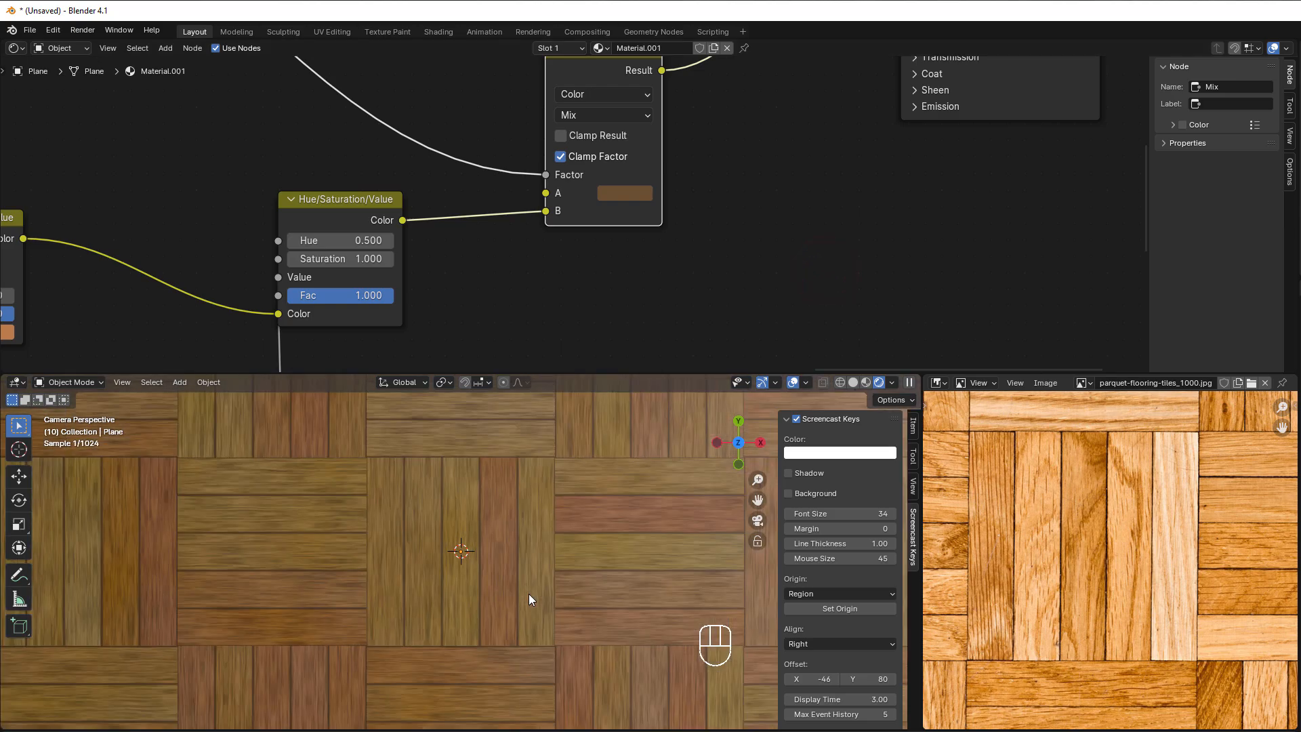
scroll(529, 594, up, 3)
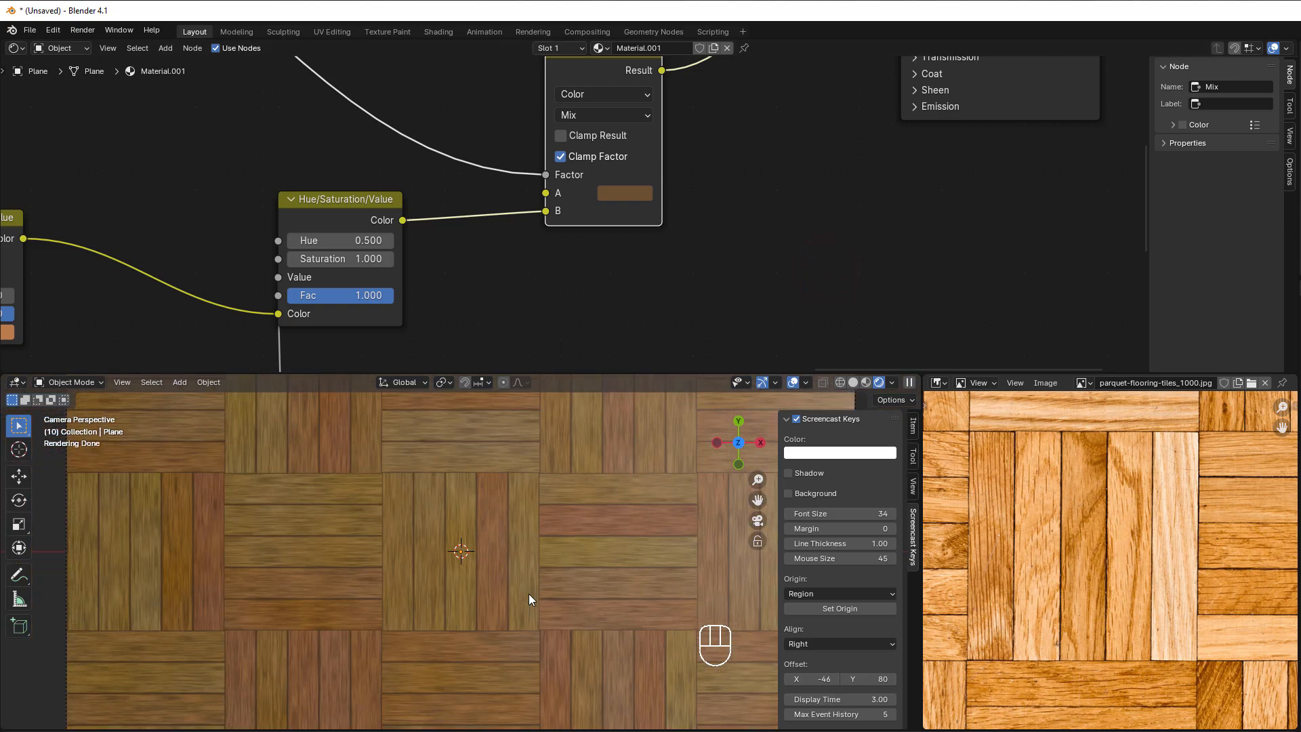
scroll(528, 593, down, 3)
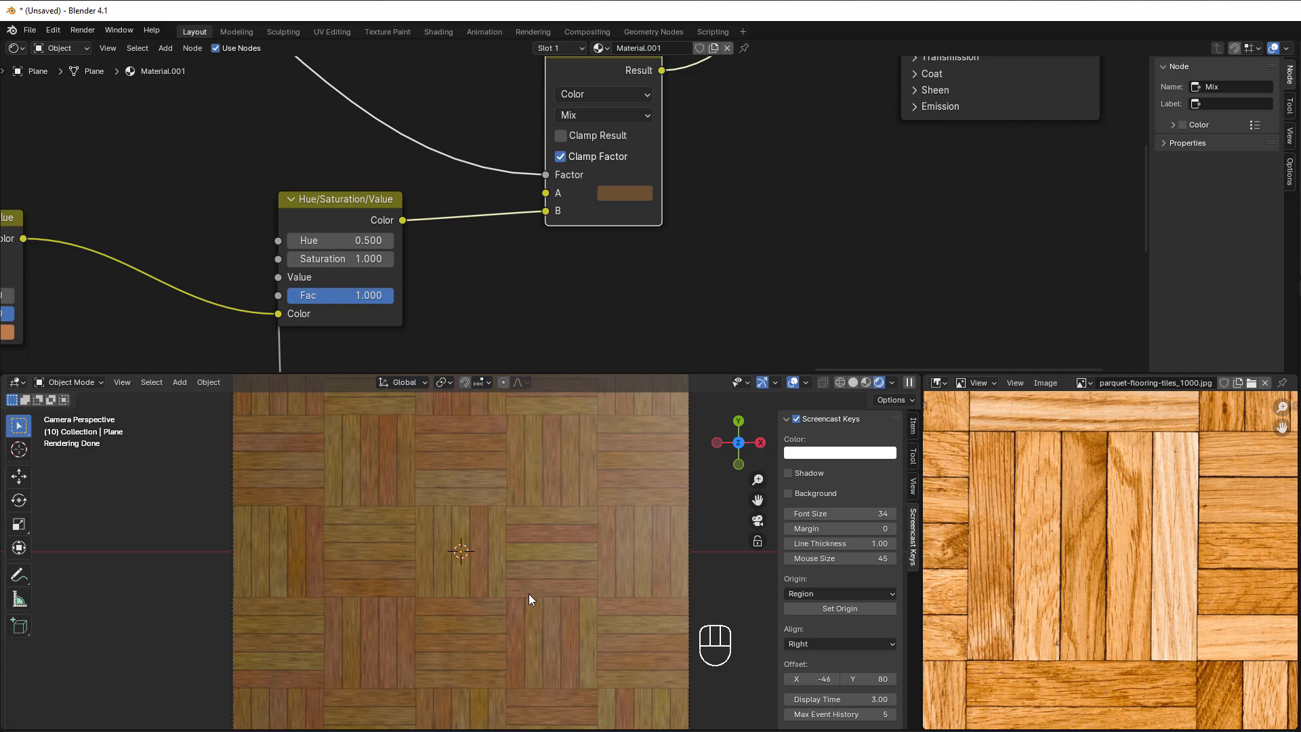
scroll(529, 593, up, 1)
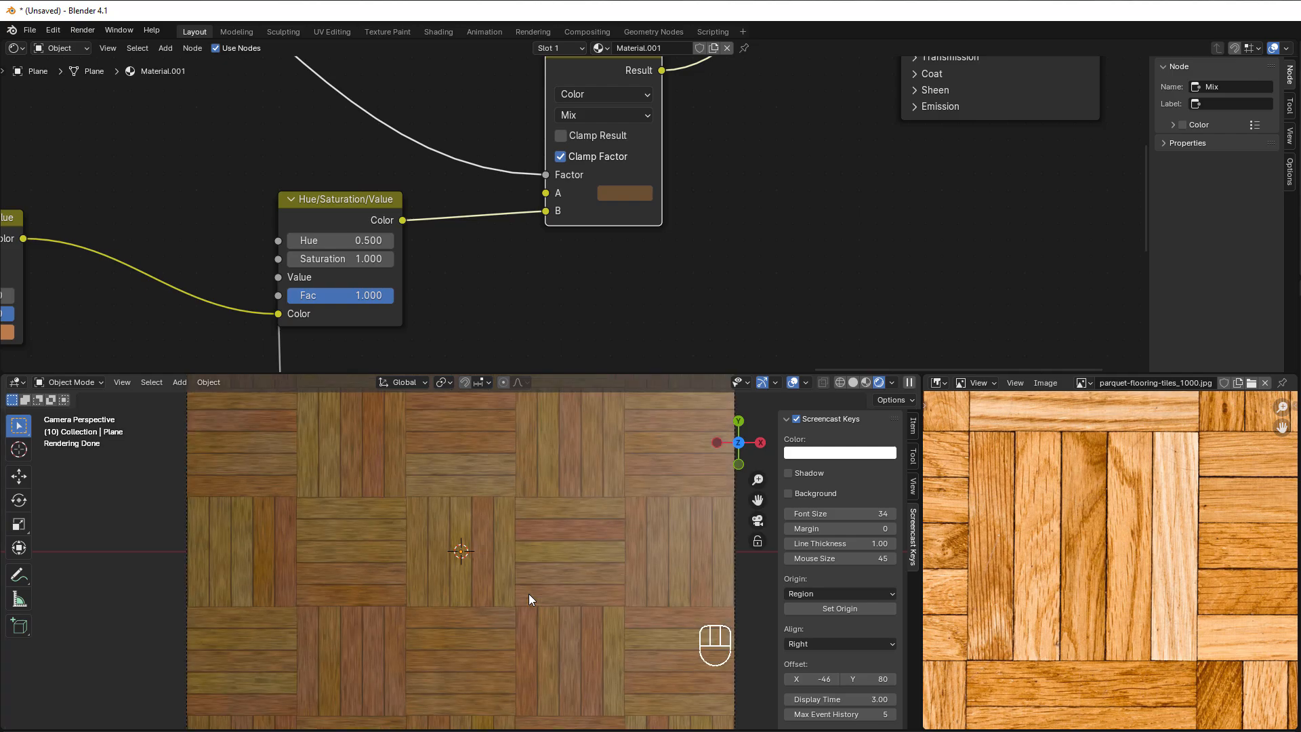
scroll(528, 594, up, 9)
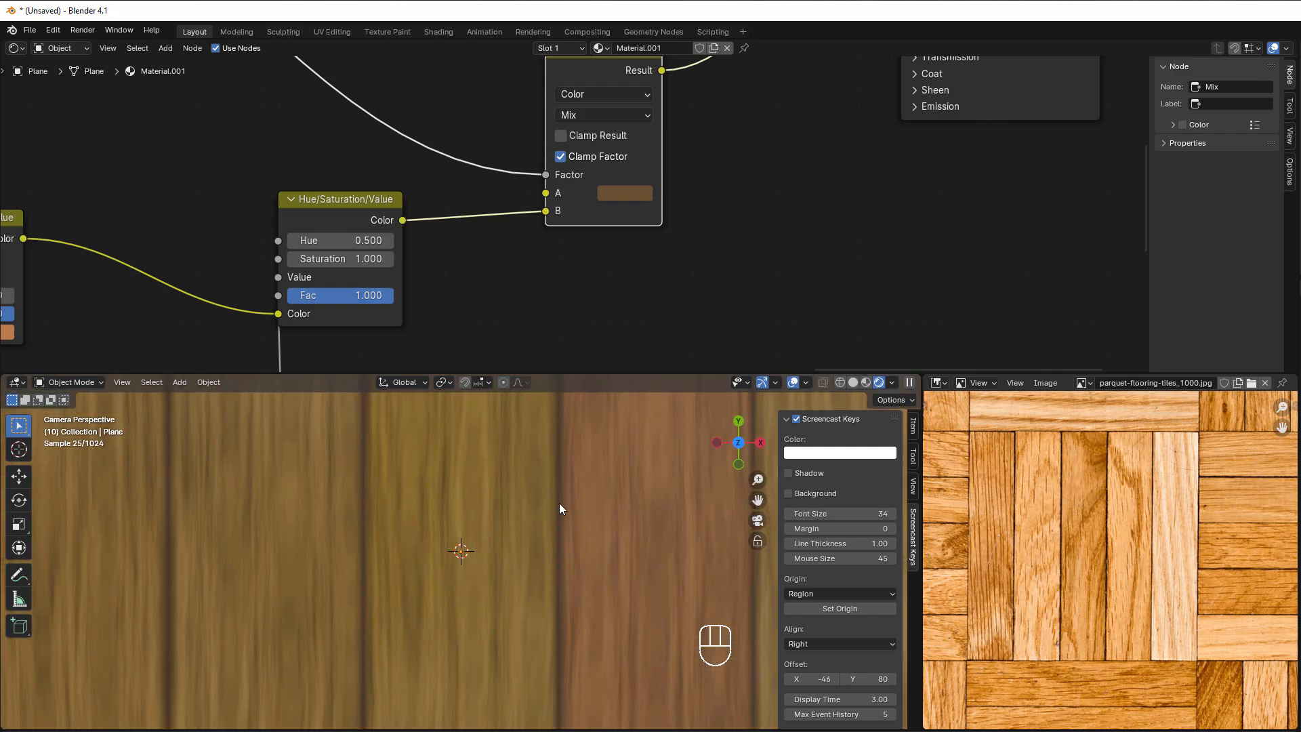
scroll(562, 571, down, 4)
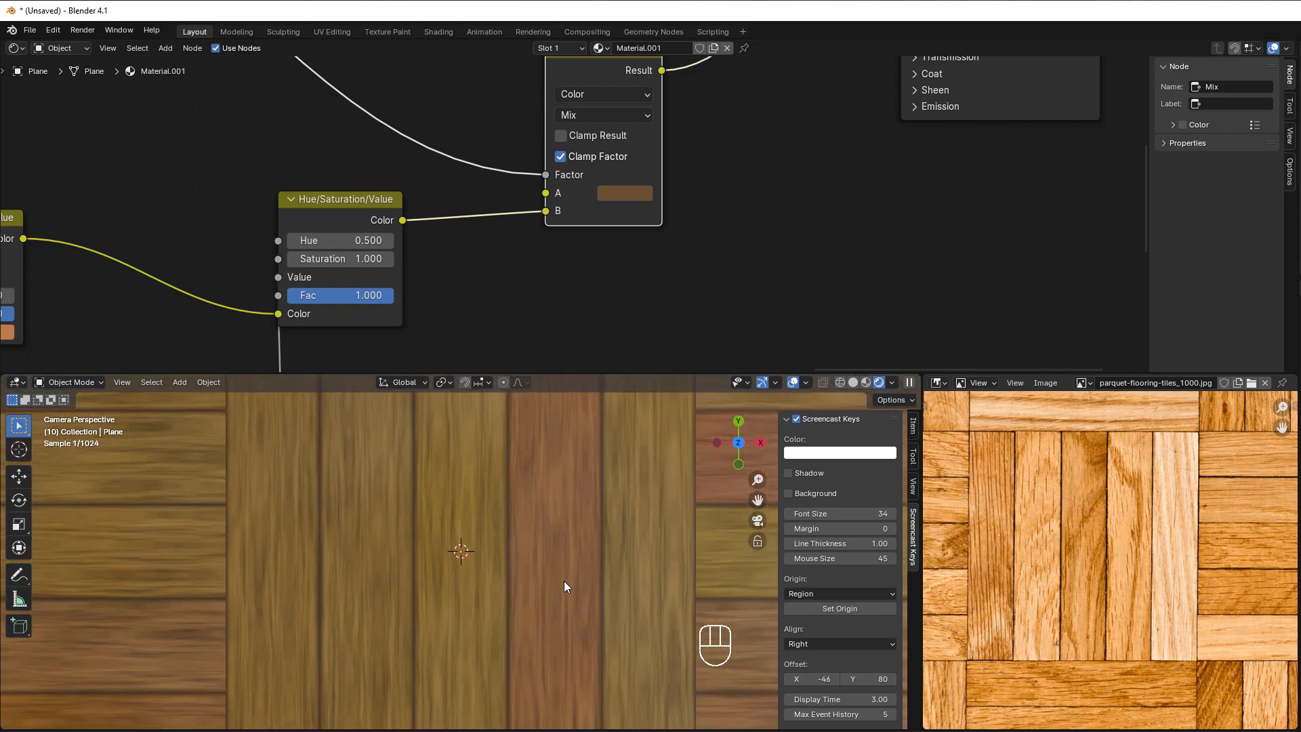
Step: Move the Map Range node farther from the Separate XYZ node to leave a gap between them
scroll(465, 262, down, 5)
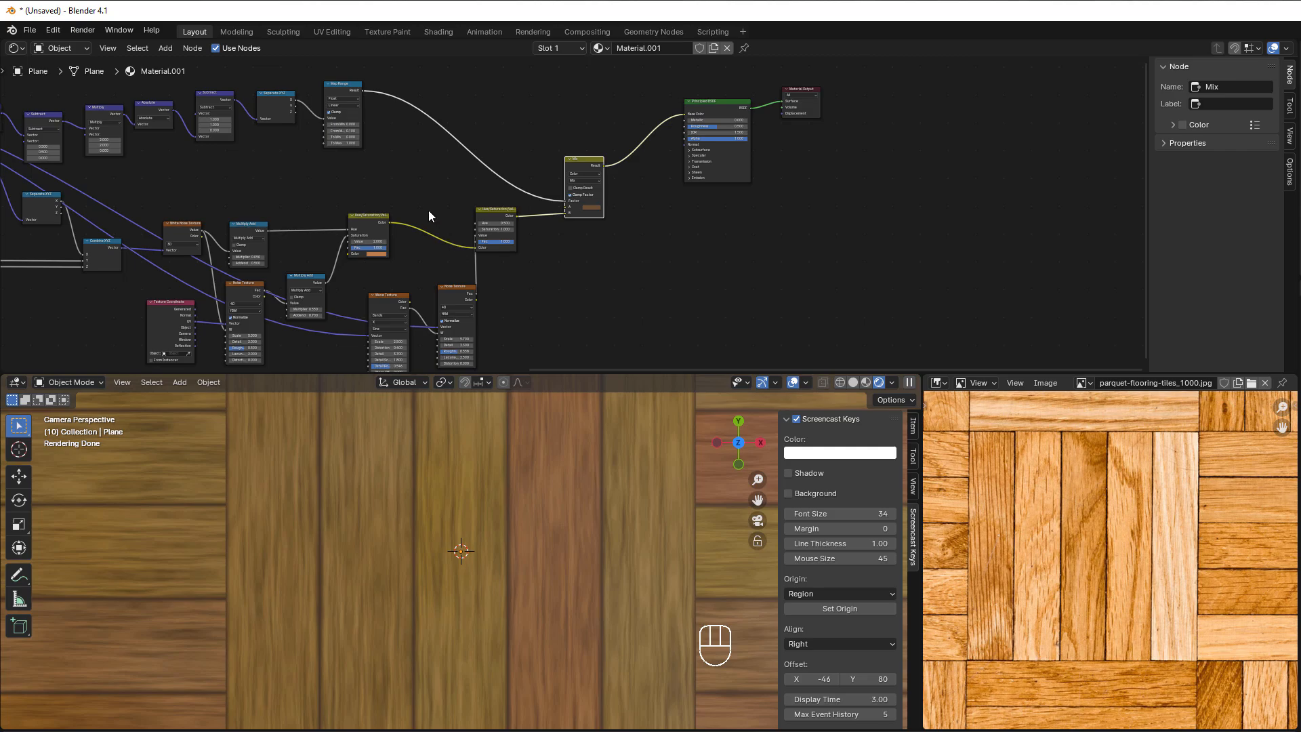
scroll(429, 210, up, 4)
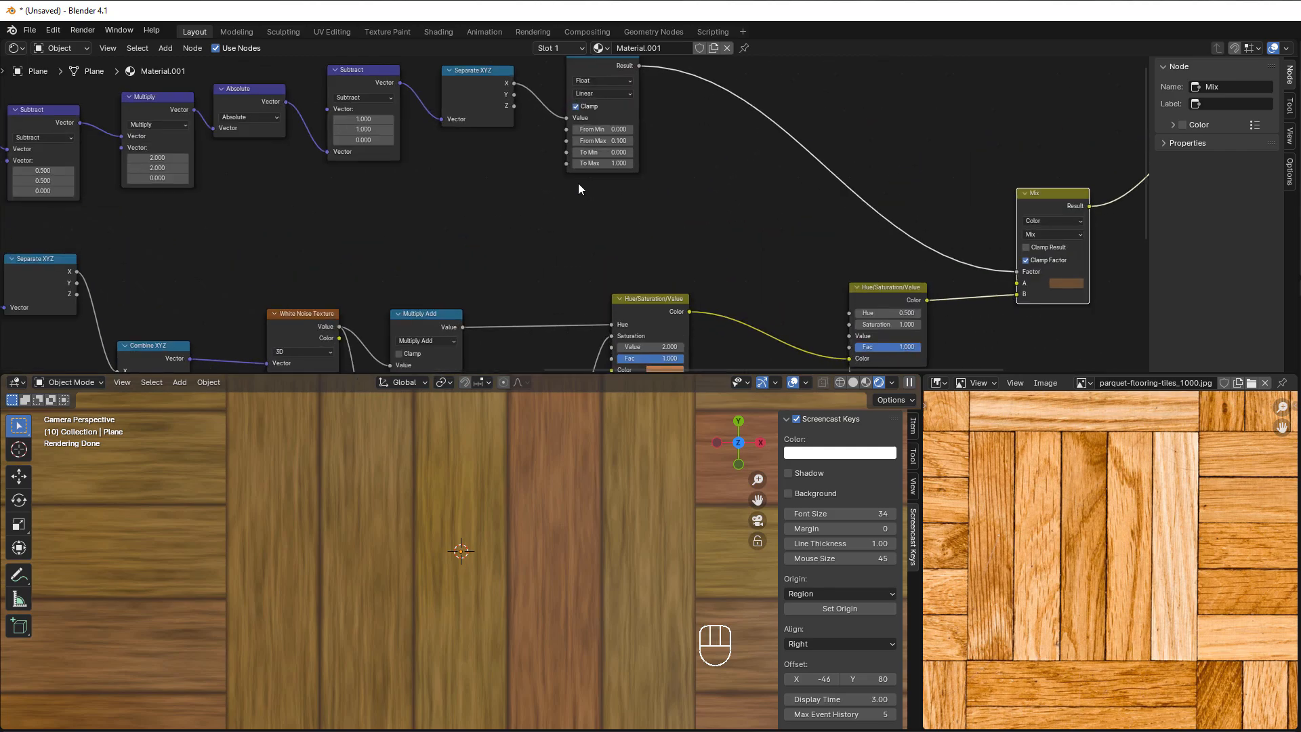
middle_drag(592, 196, 627, 287)
drag(616, 144, 669, 157)
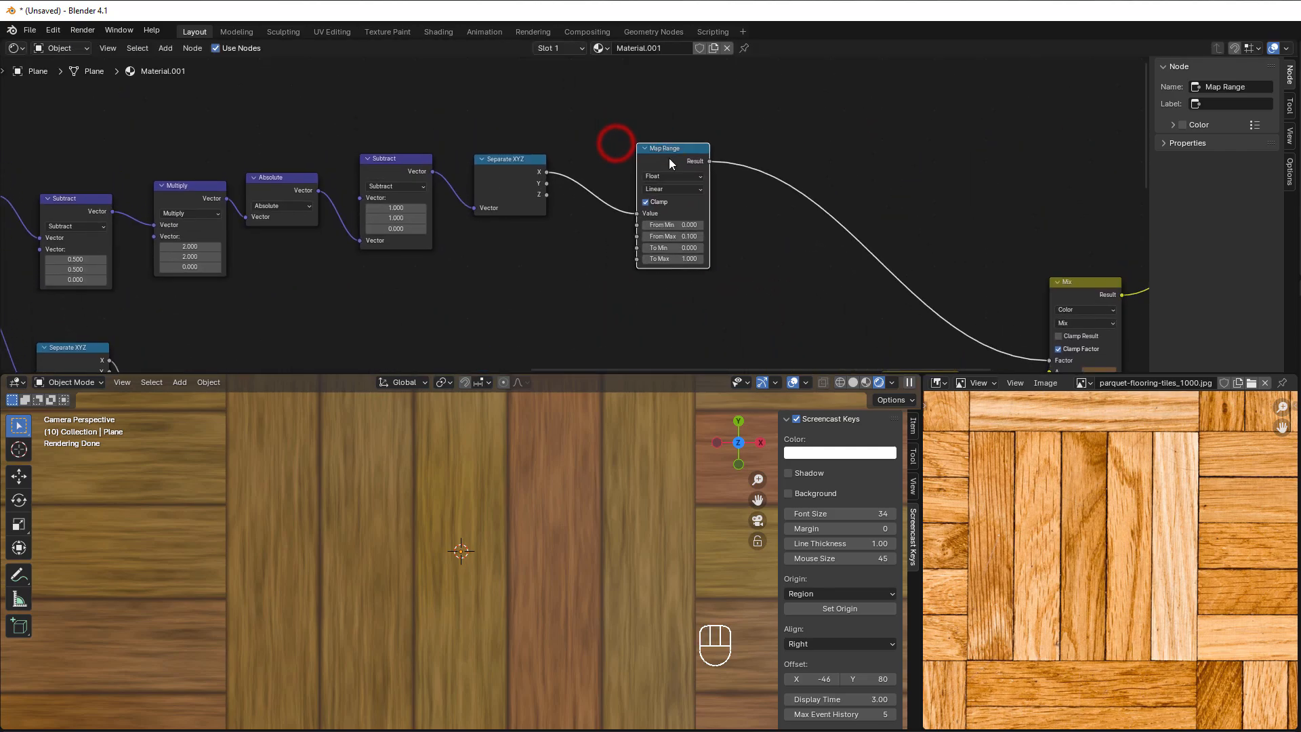
scroll(717, 169, down, 3)
scroll(576, 217, down, 1)
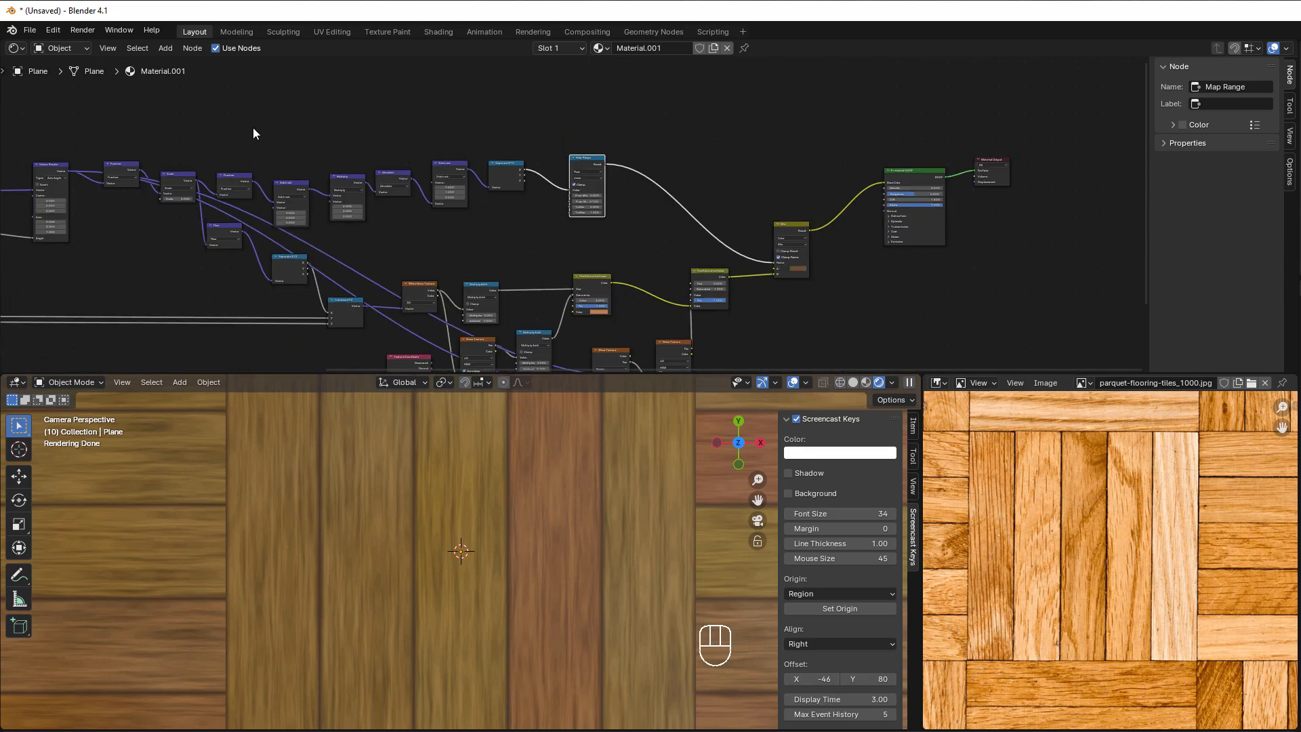
Step: Try From Max values up to 0.4 on the Map Range node that controls the gaps, and return it to 0.1
scroll(569, 209, up, 2)
scroll(574, 213, up, 2)
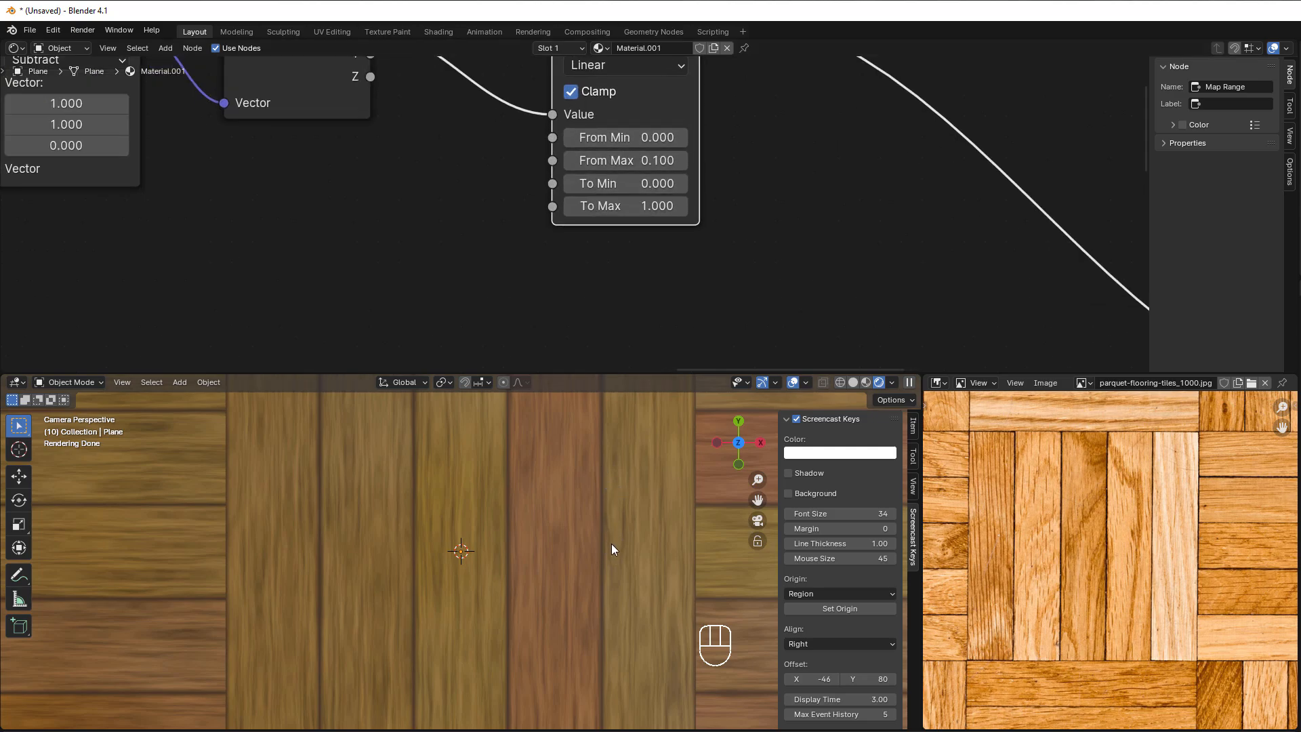
scroll(733, 222, up, 3)
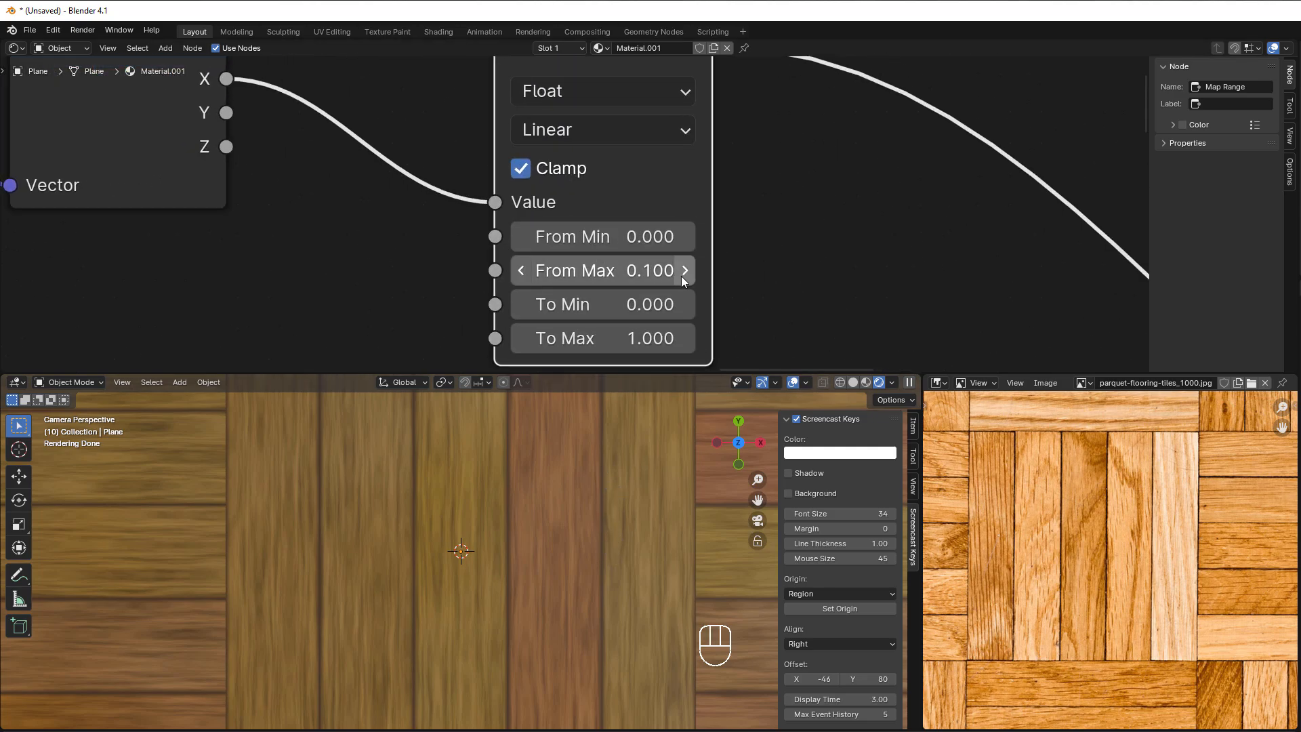
click(685, 271)
click(686, 271)
click(687, 271)
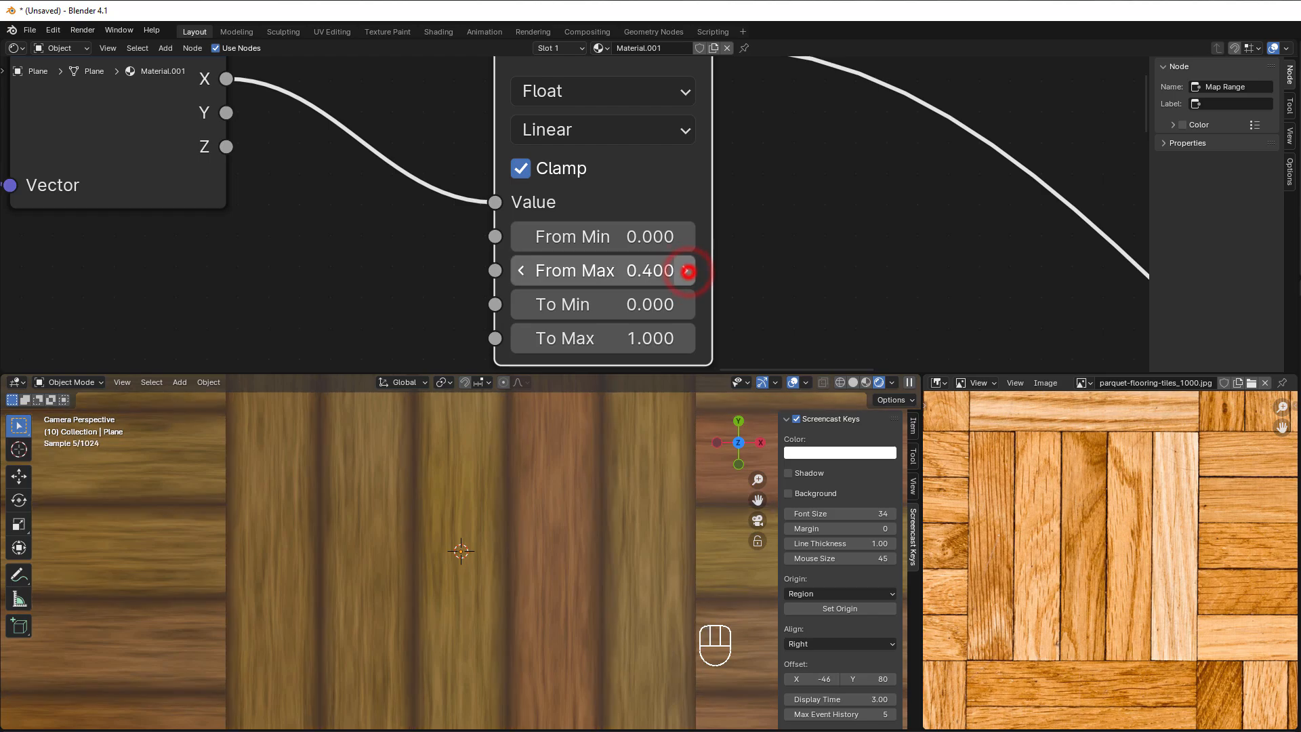
click(520, 270)
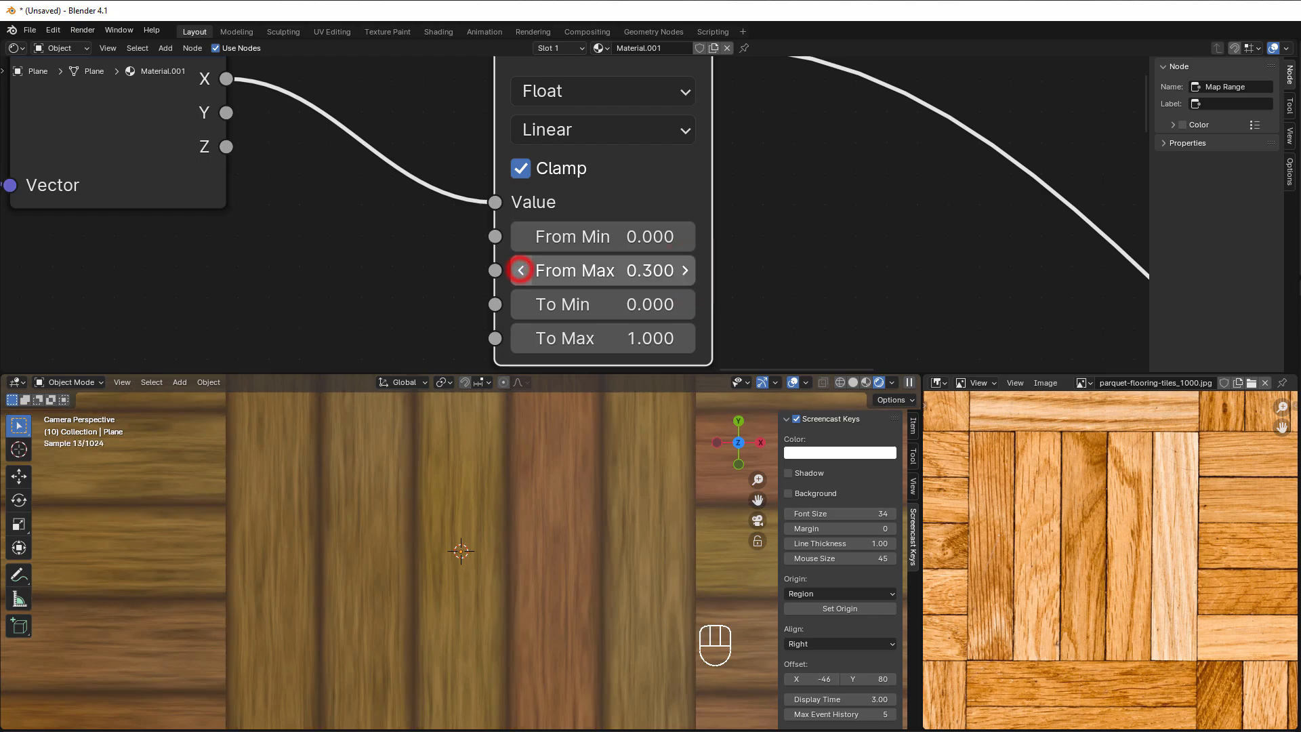
click(521, 271)
click(520, 270)
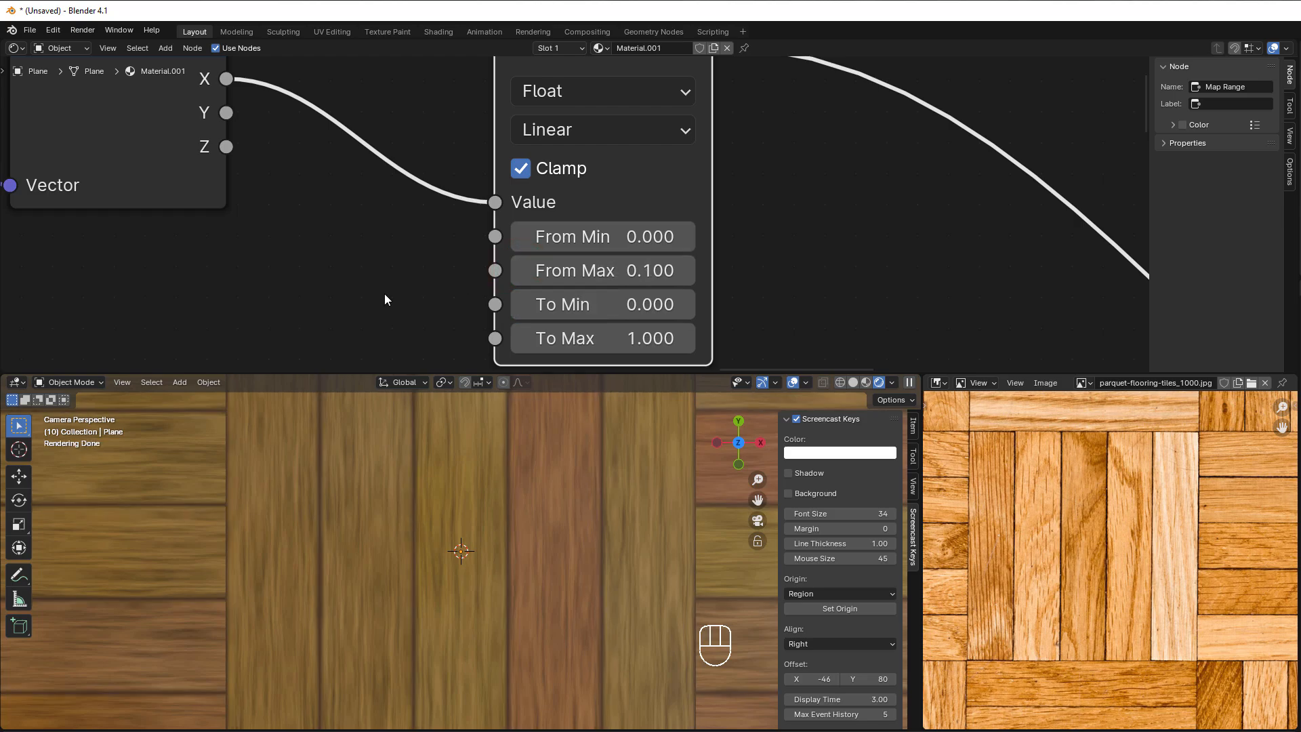
Step: Add a Noise Texture node below the Separate XYZ node and connect its Fac output to the Map Range node's From Max
scroll(385, 296, down, 6)
middle_drag(376, 309, 767, 198)
scroll(768, 201, down, 4)
middle_drag(705, 248, 700, 264)
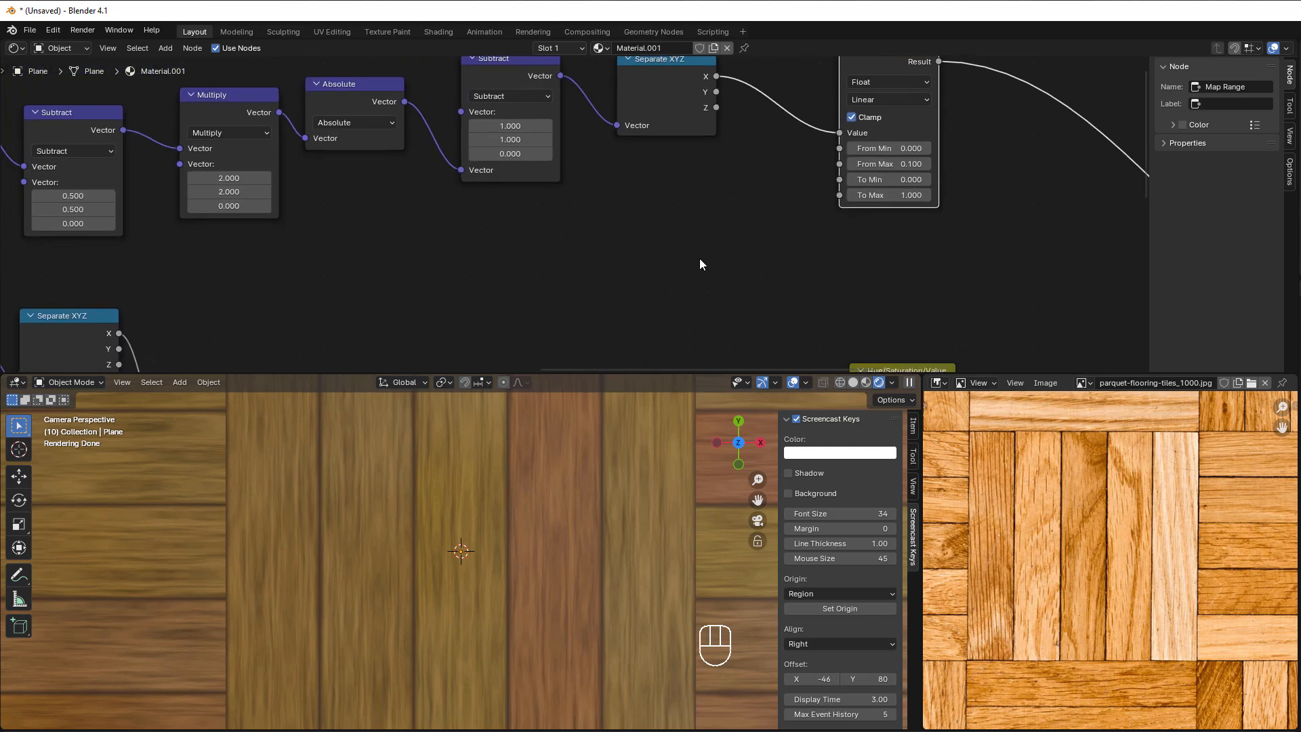
key(shift+a)
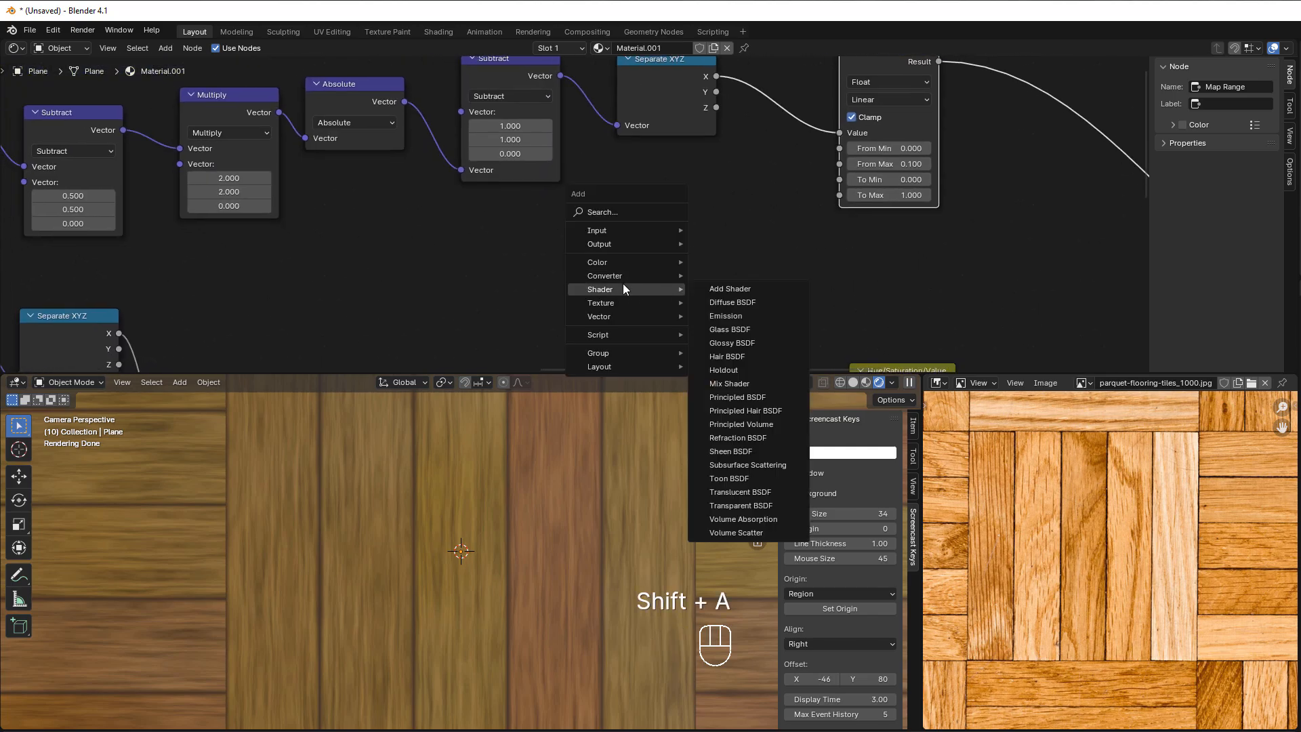
mouse_move(627, 275)
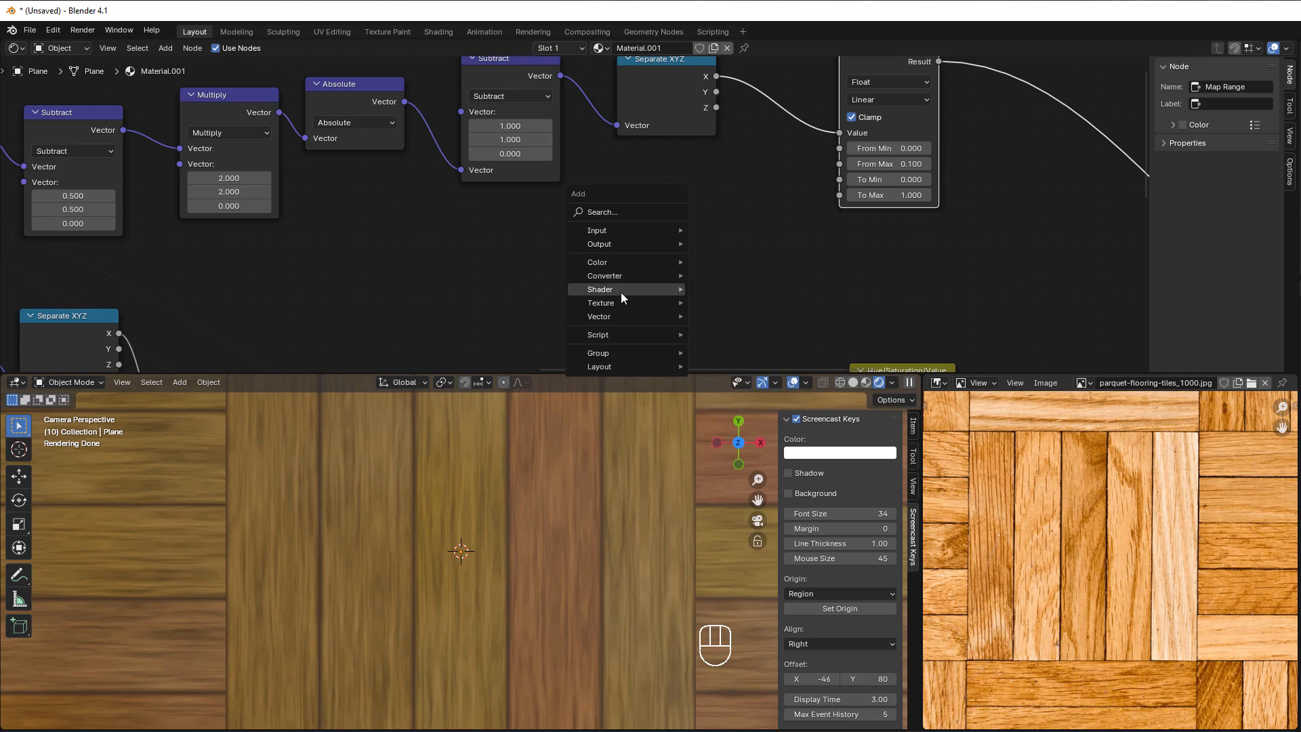
mouse_move(632, 301)
click(743, 395)
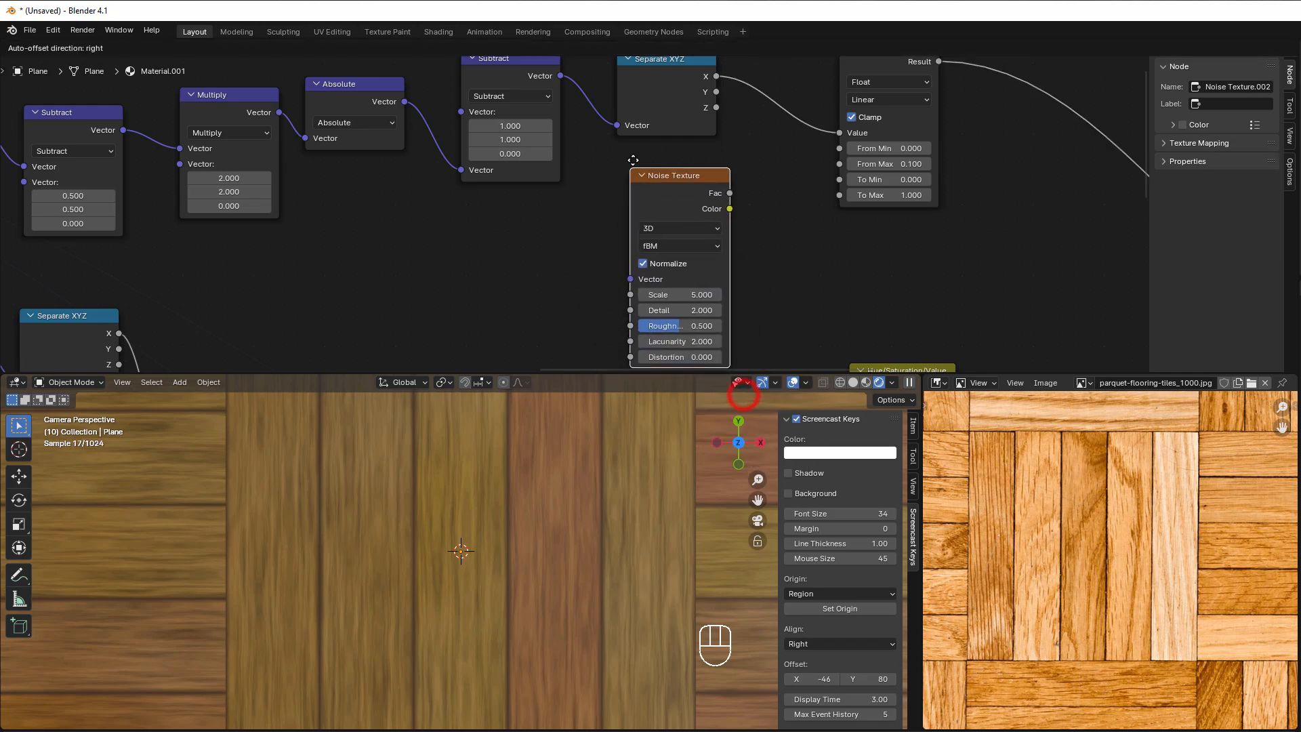
click(640, 162)
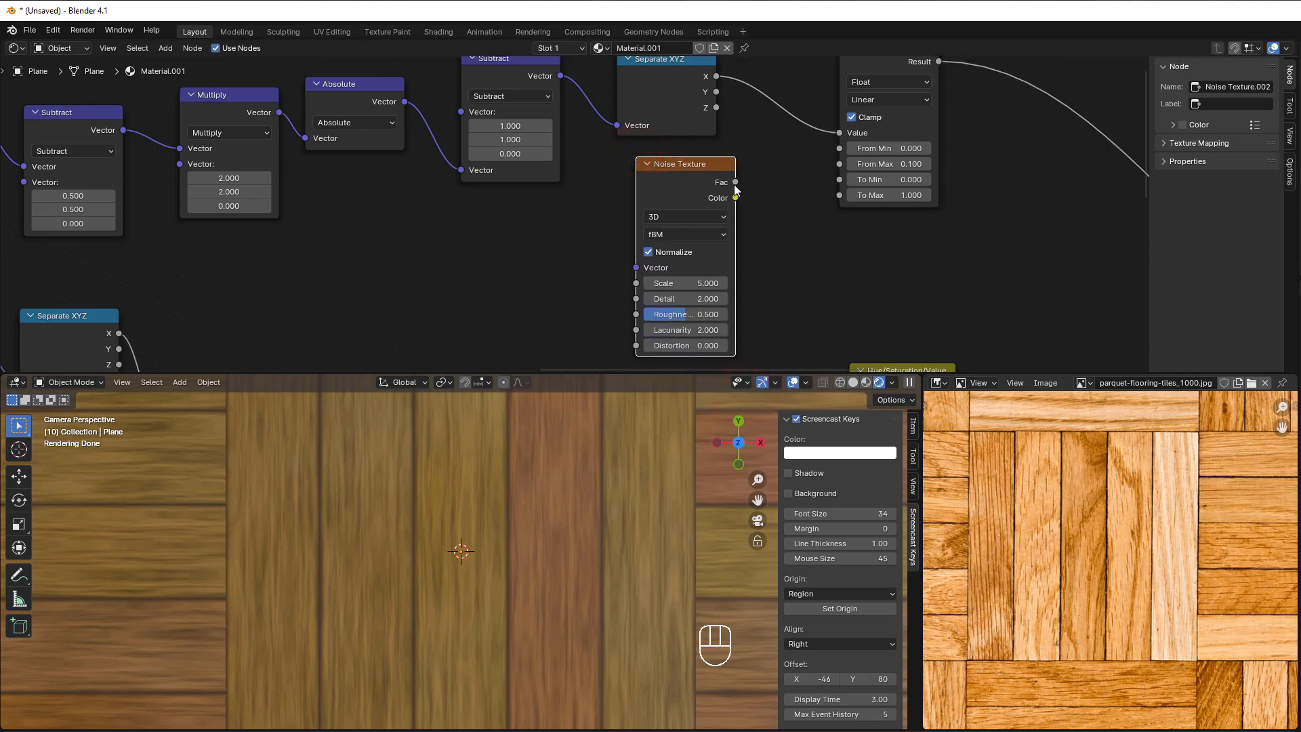
drag(735, 182, 839, 164)
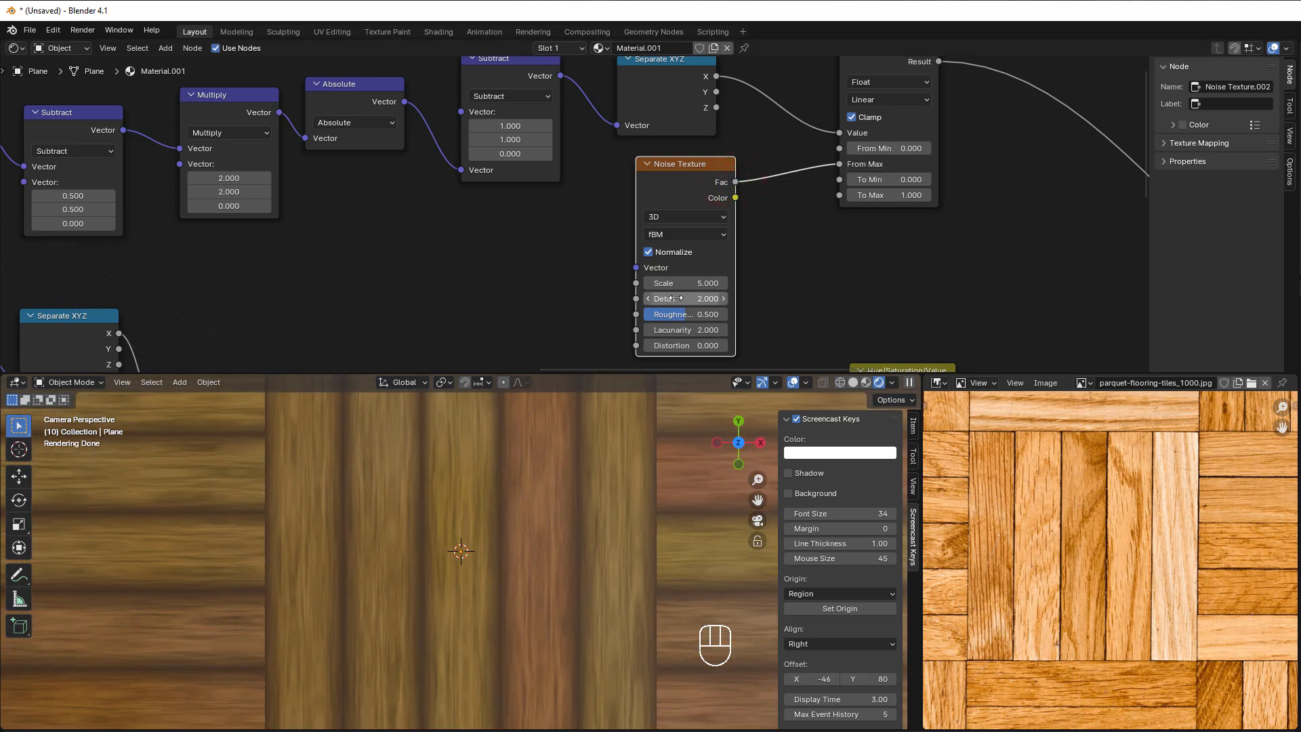
Step: Set the Noise Texture's Detail to 5, Roughness to 0.767 and Lacunarity to 3.1, and move it farther from the Map Range node
drag(674, 298, 719, 331)
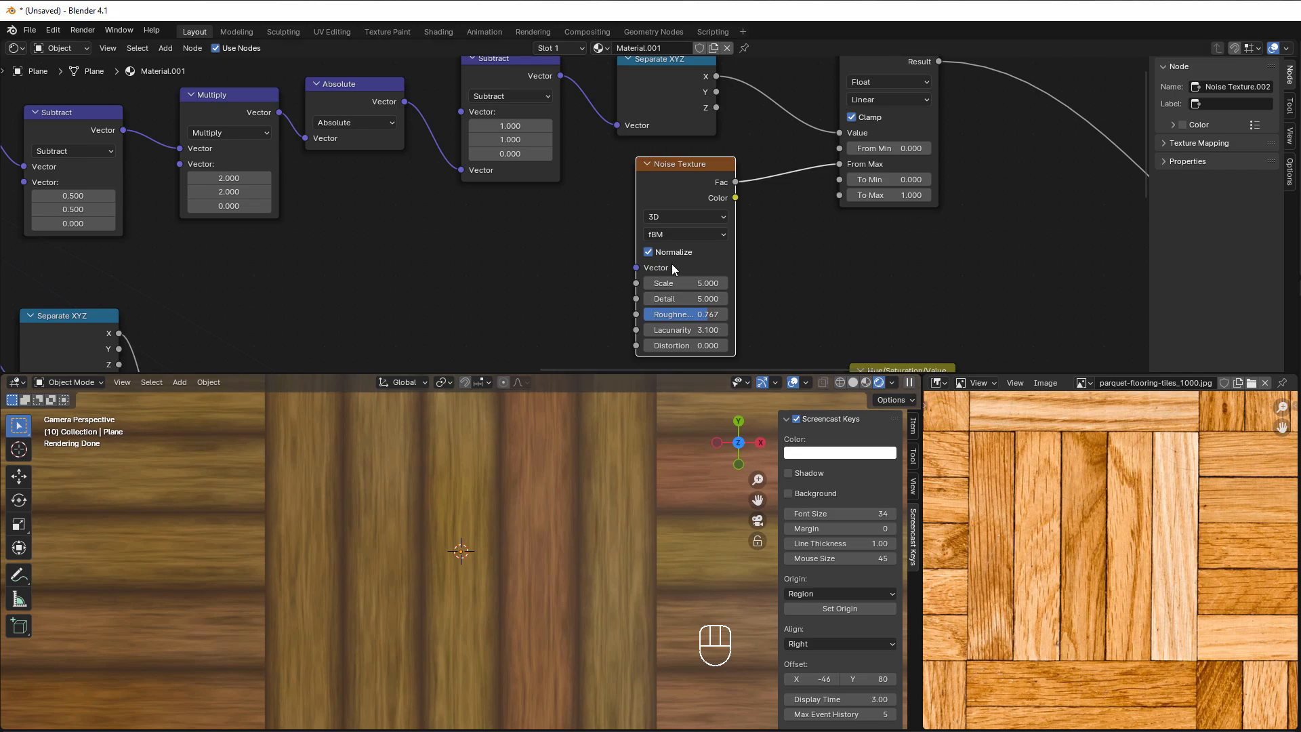
drag(682, 179, 644, 185)
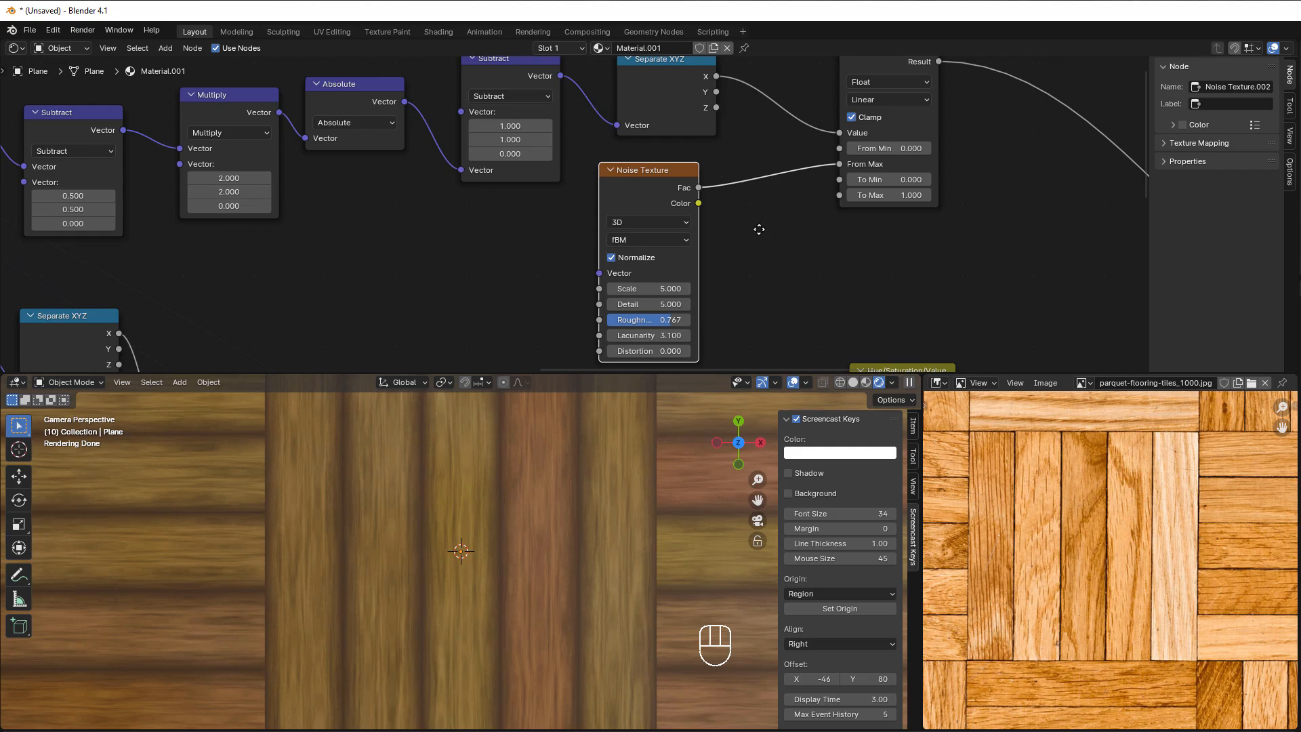
Step: Insert a second Map Range node on the link between the Noise Texture's Fac and the first Map Range's From Max
middle_drag(757, 229, 711, 239)
scroll(711, 240, up, 1)
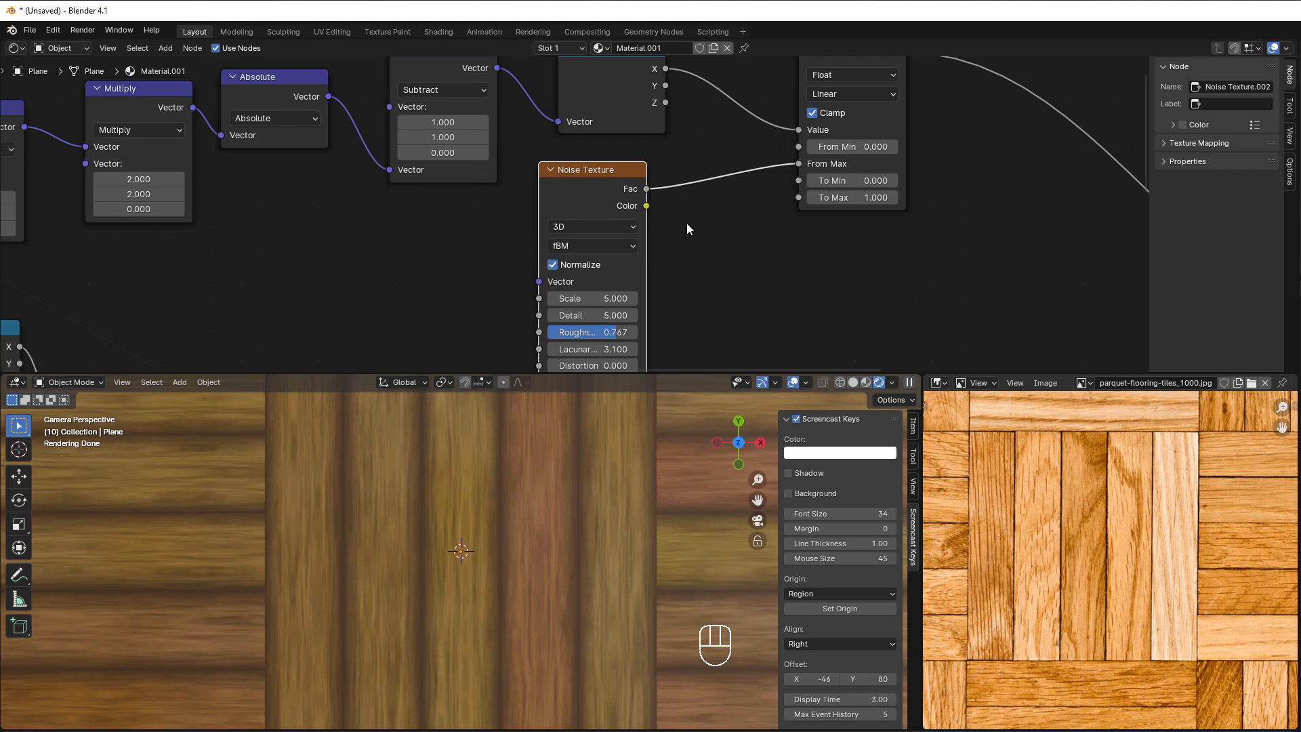
key(shift+a)
mouse_move(656, 193)
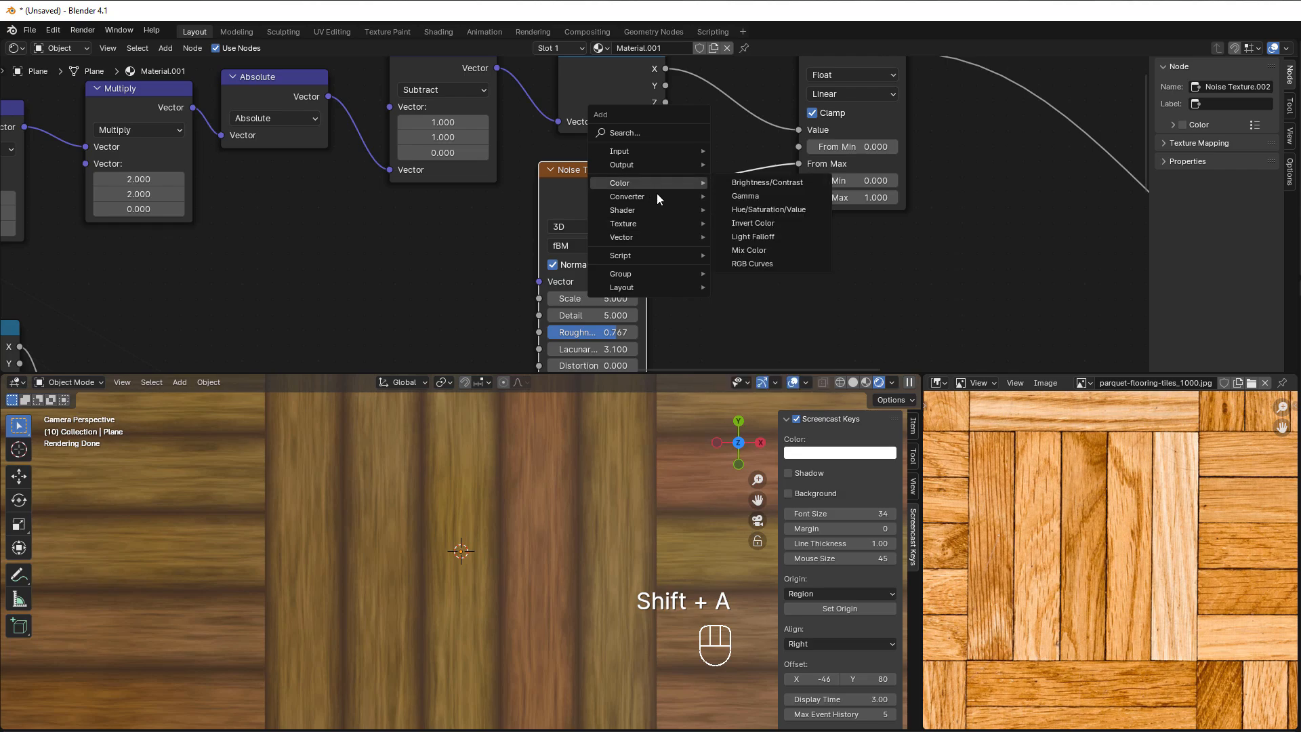
click(761, 280)
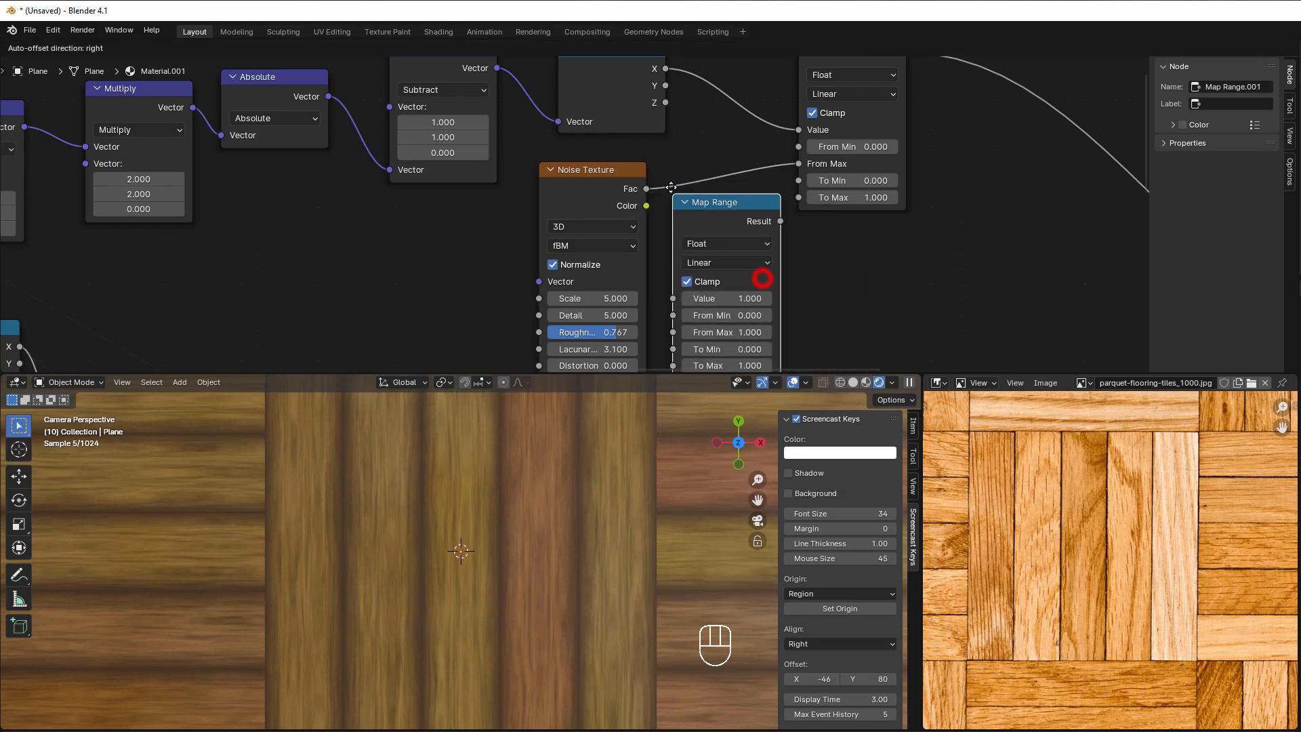
click(662, 140)
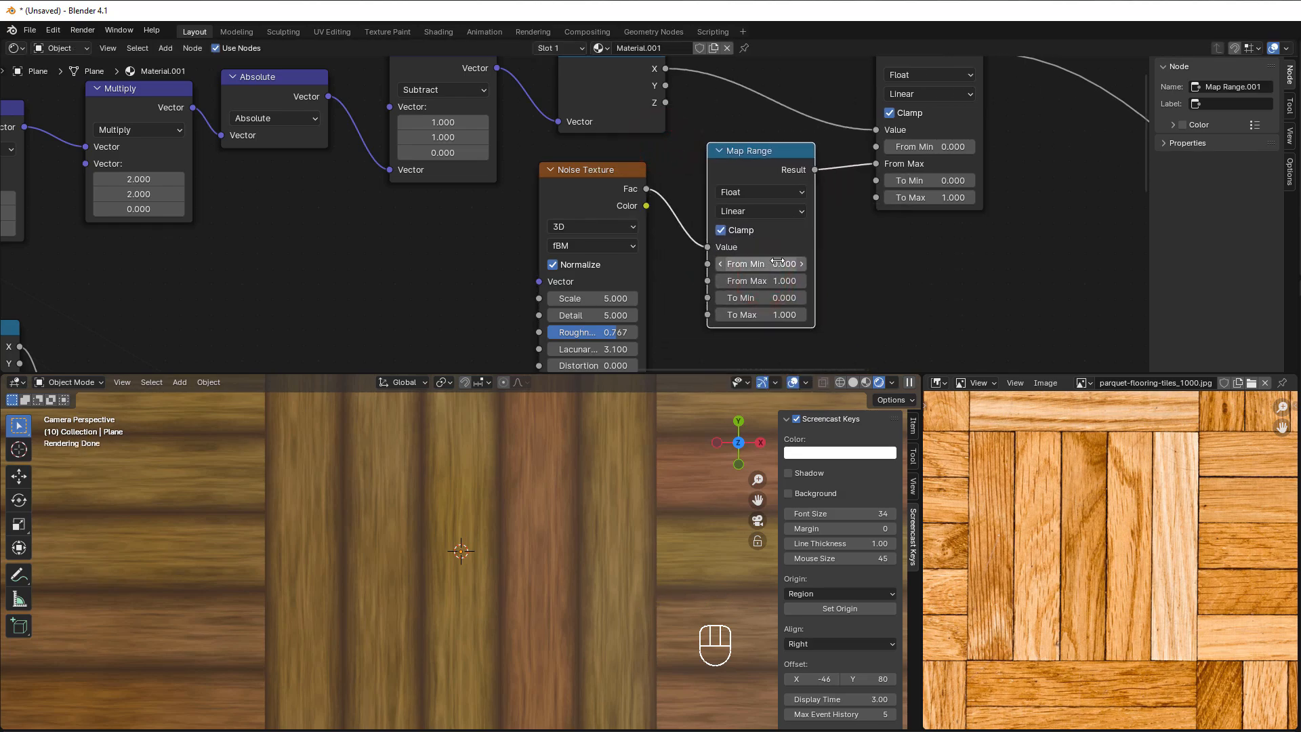
Step: Set the new Map Range node's From Min to 0.3 and From Max to 0.9
click(803, 264)
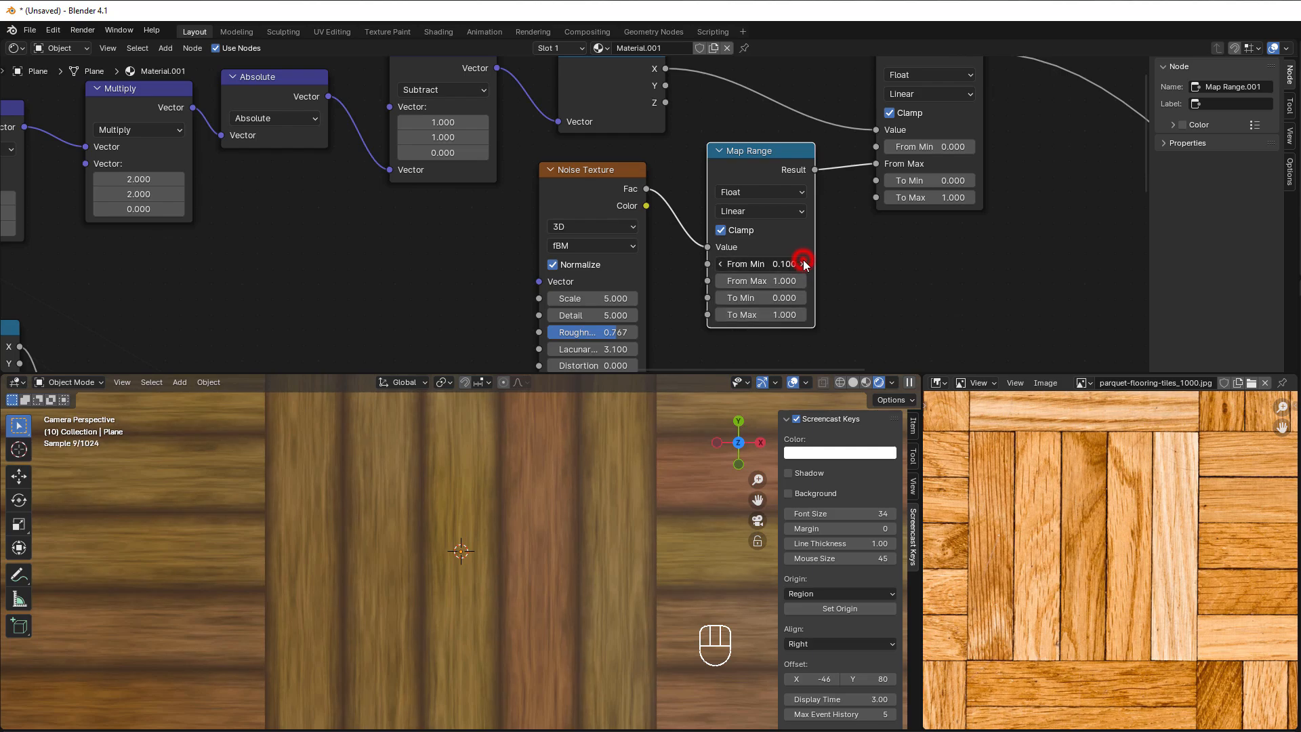
click(802, 264)
click(719, 281)
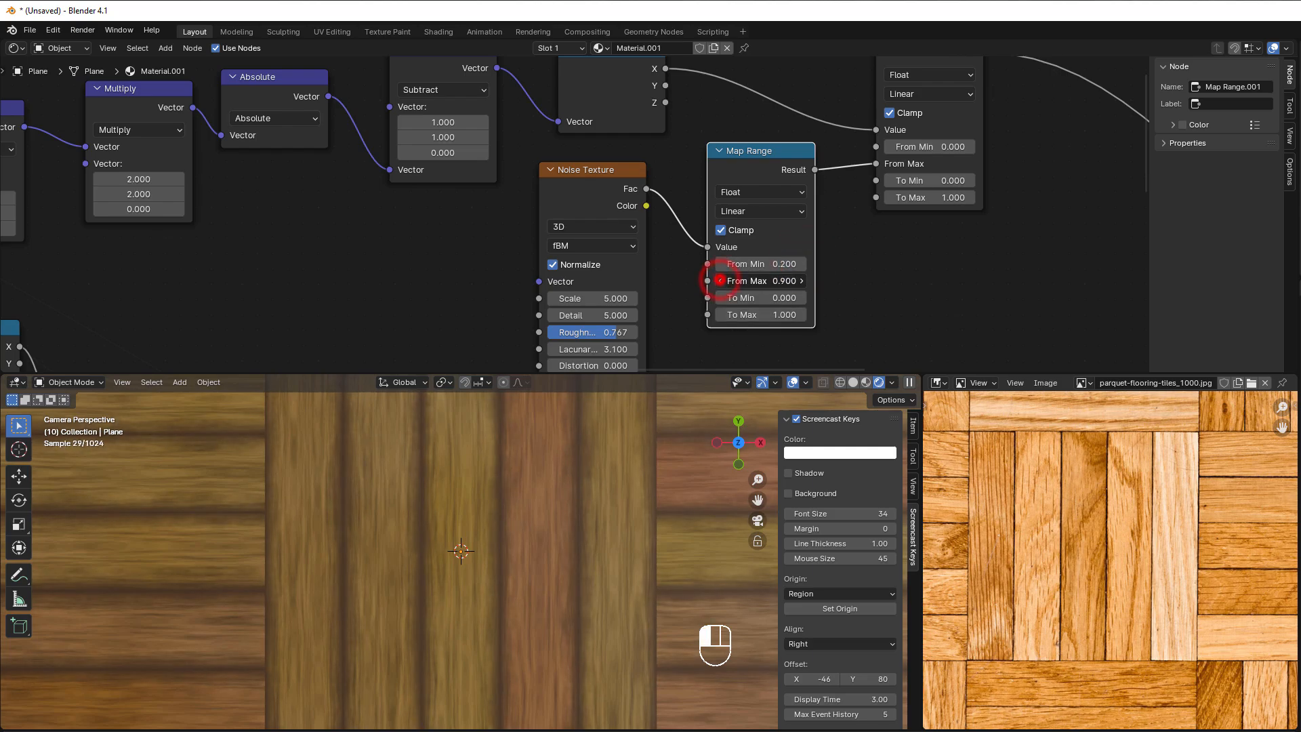
click(720, 280)
click(802, 262)
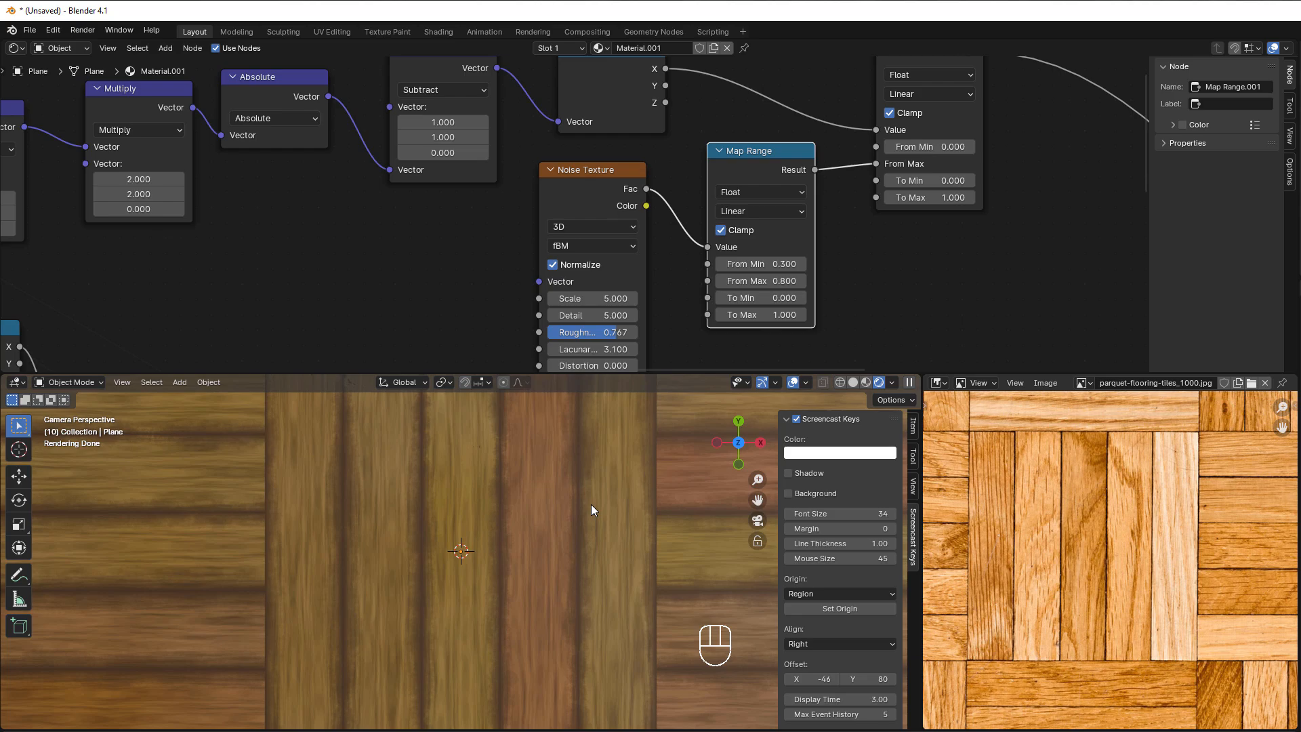
click(722, 281)
click(722, 280)
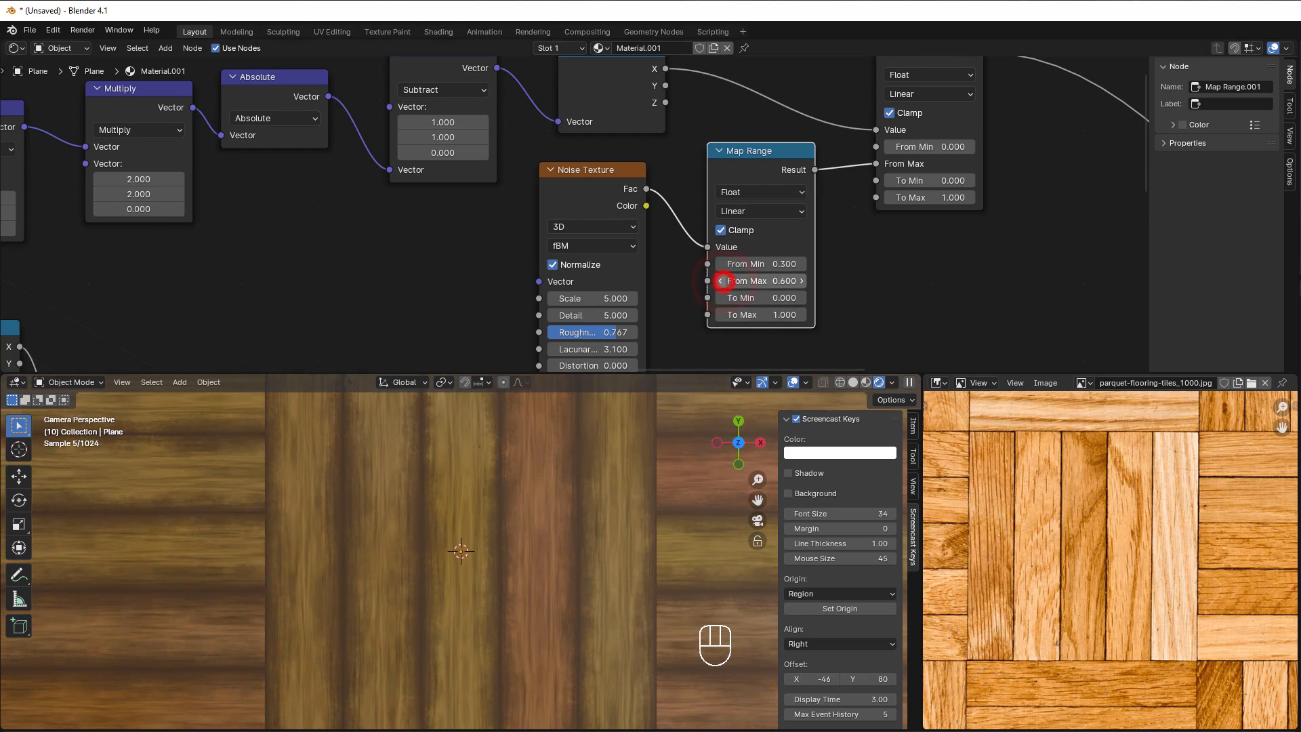
click(802, 281)
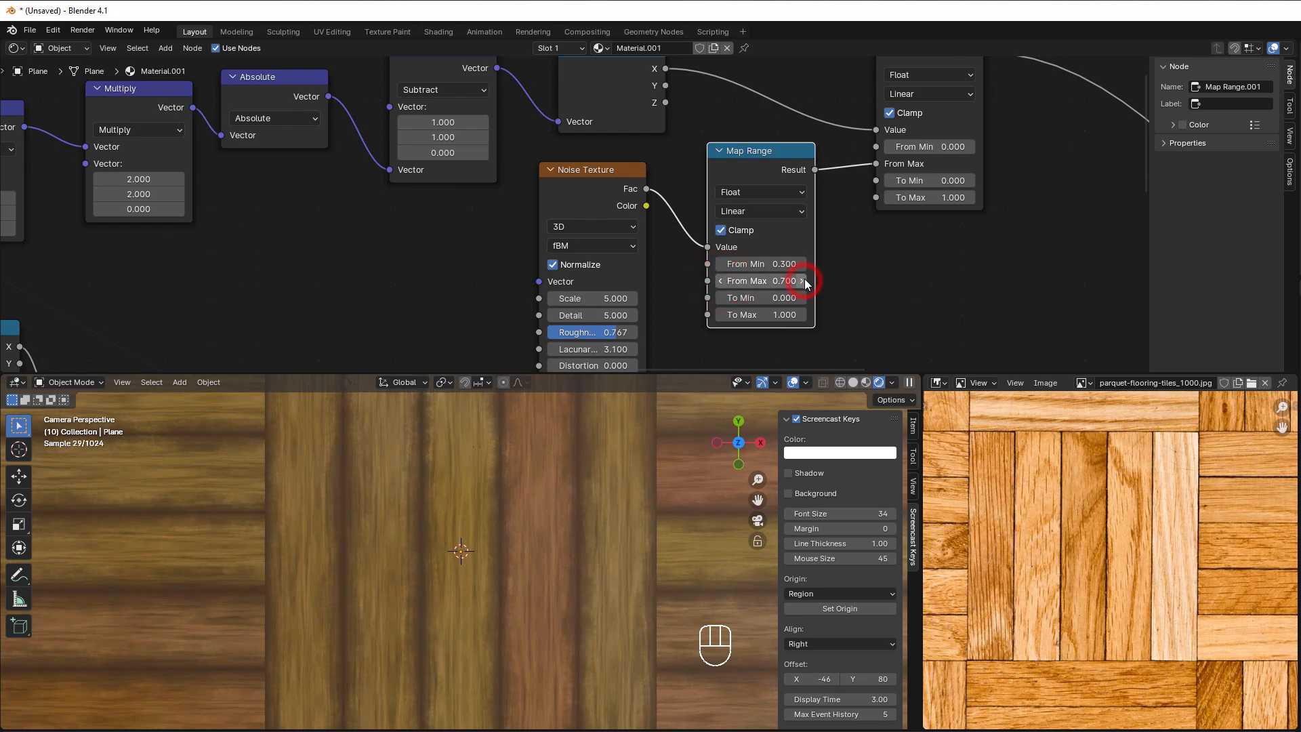
click(802, 280)
click(802, 281)
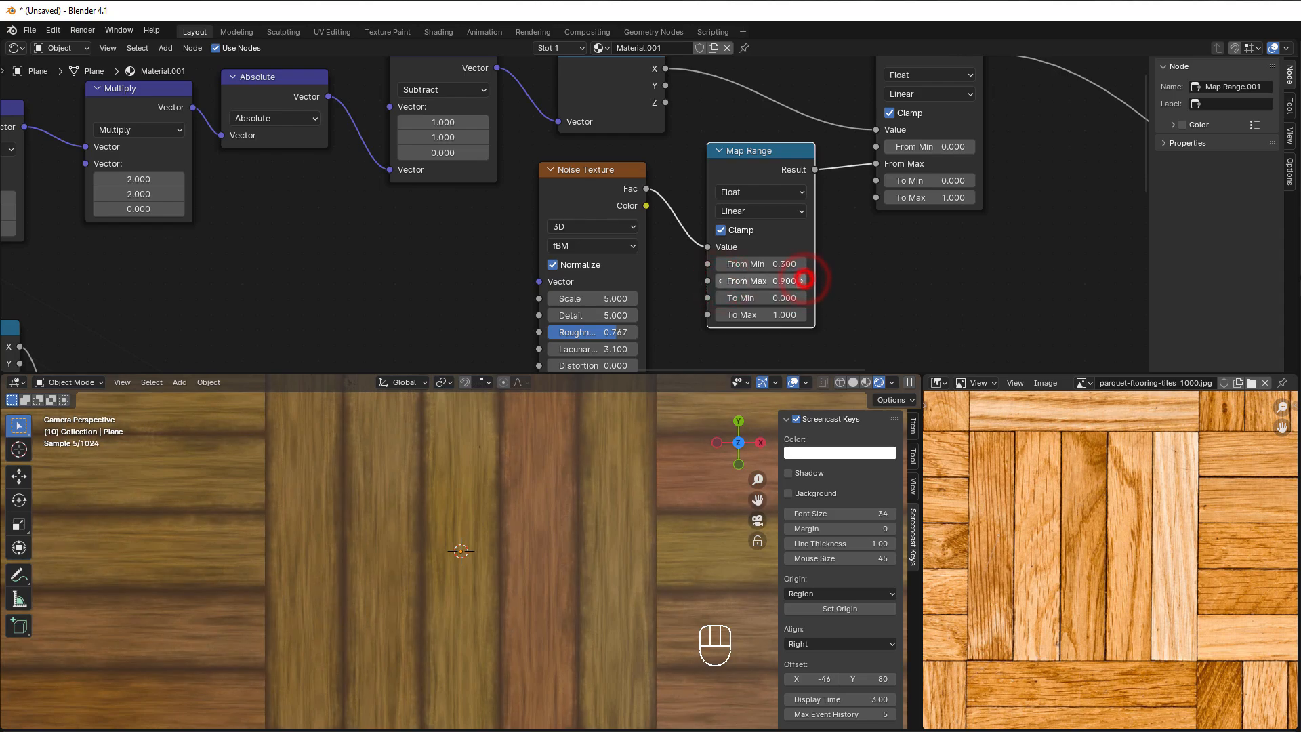
Step: Try From Min values of 0.4 and 0.5 on the new Map Range node, and return it to 0.3
click(803, 264)
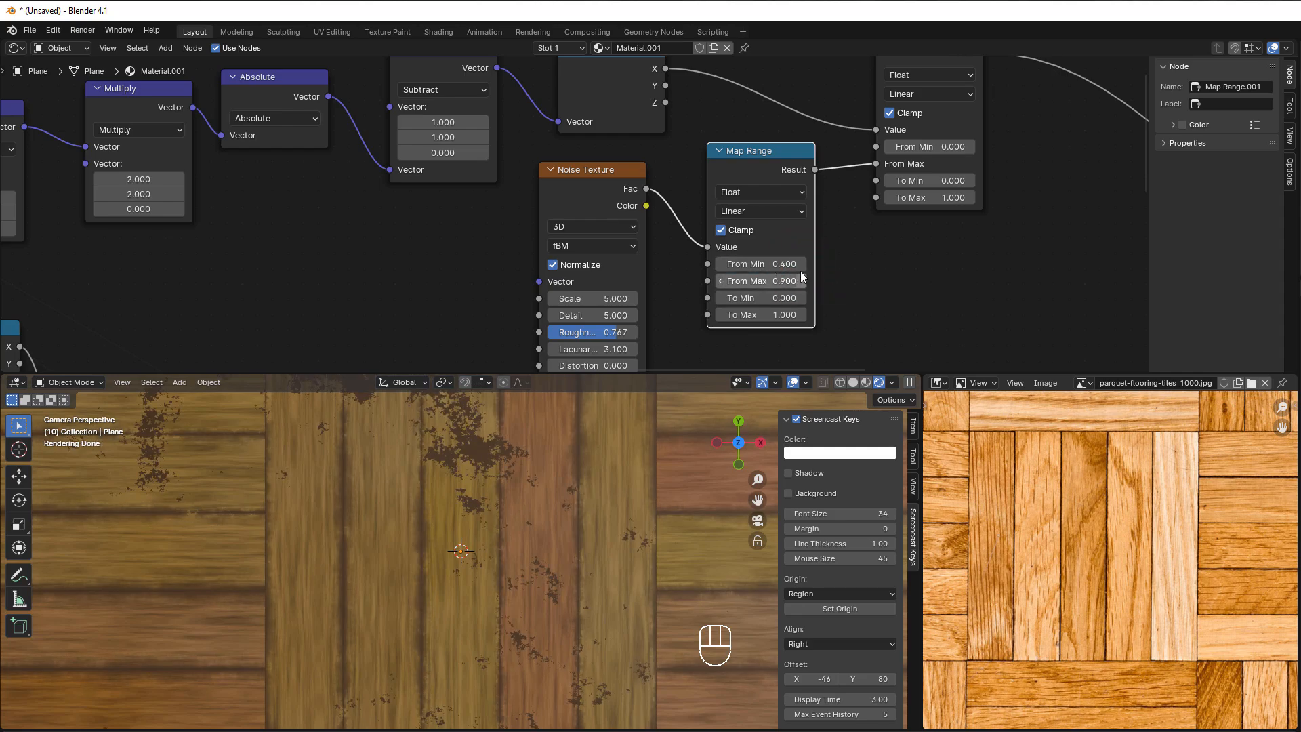
click(804, 264)
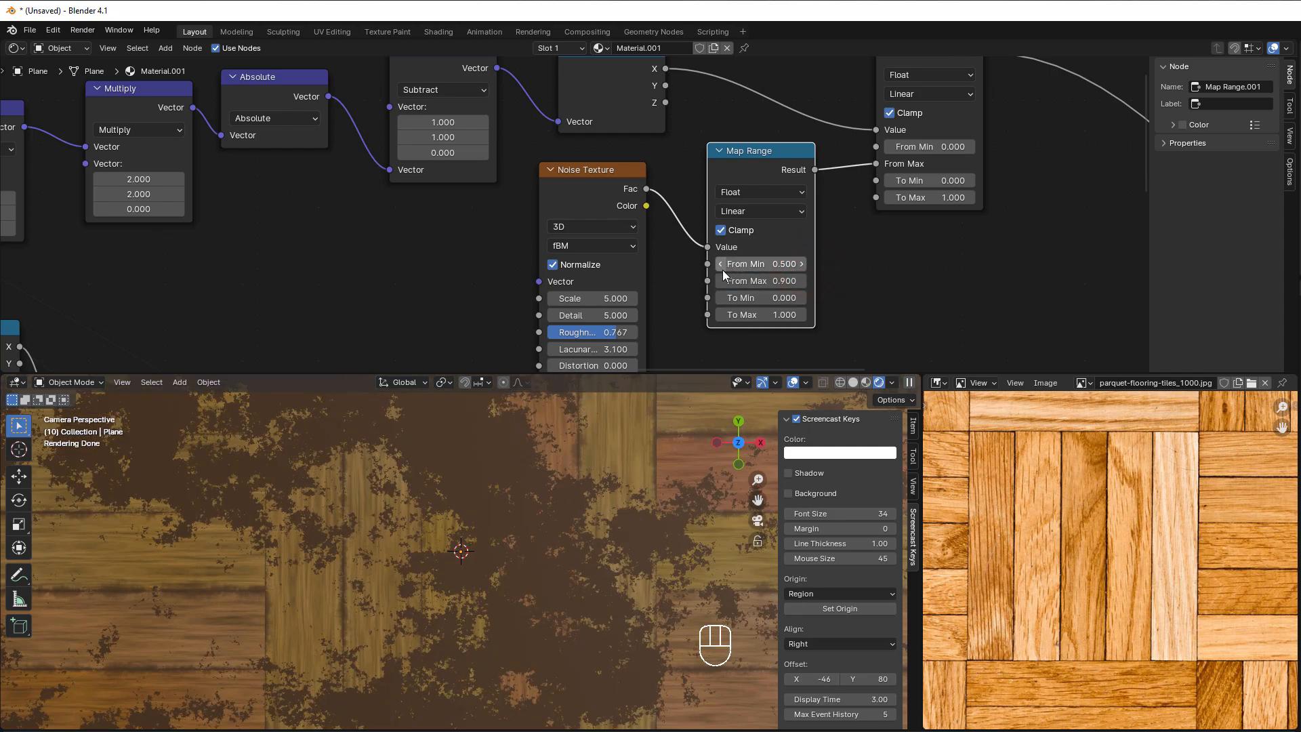
click(721, 265)
click(720, 264)
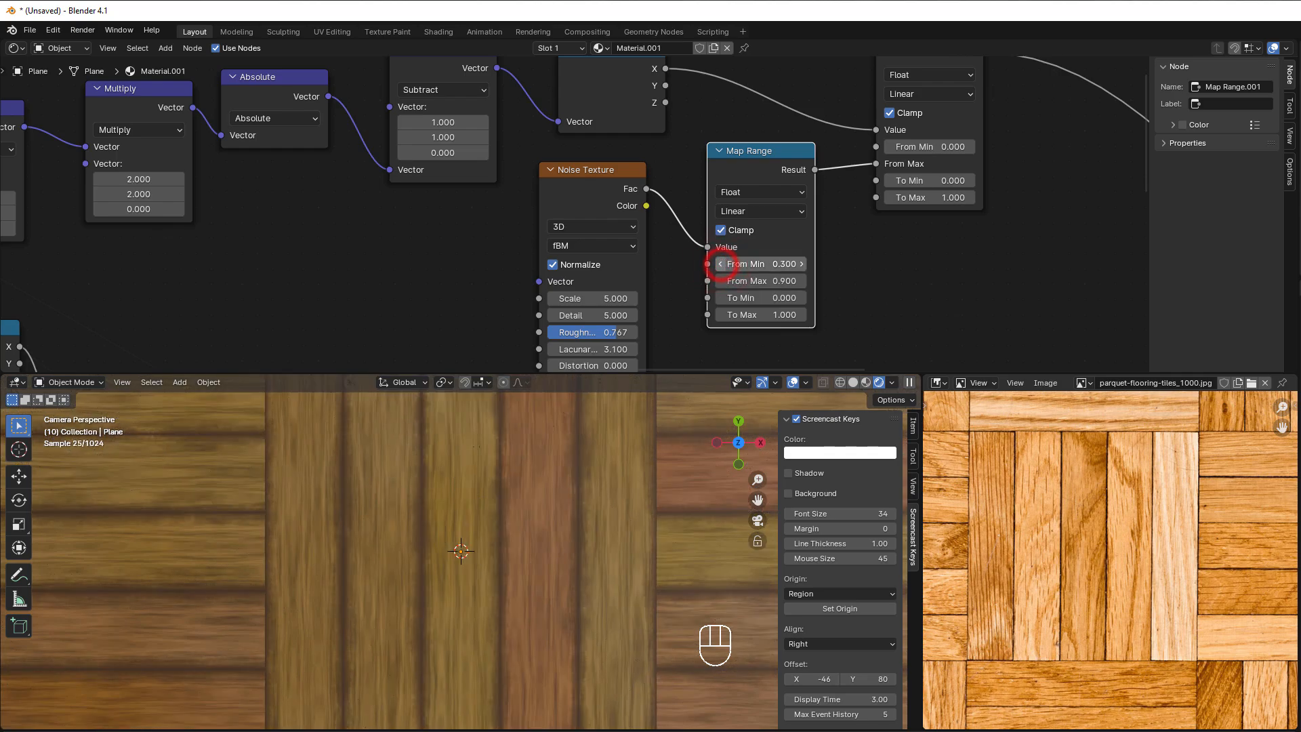
Step: Disconnect the new Map Range node from the first one's From Max to compare the gaps, and reconnect it
drag(872, 163, 850, 188)
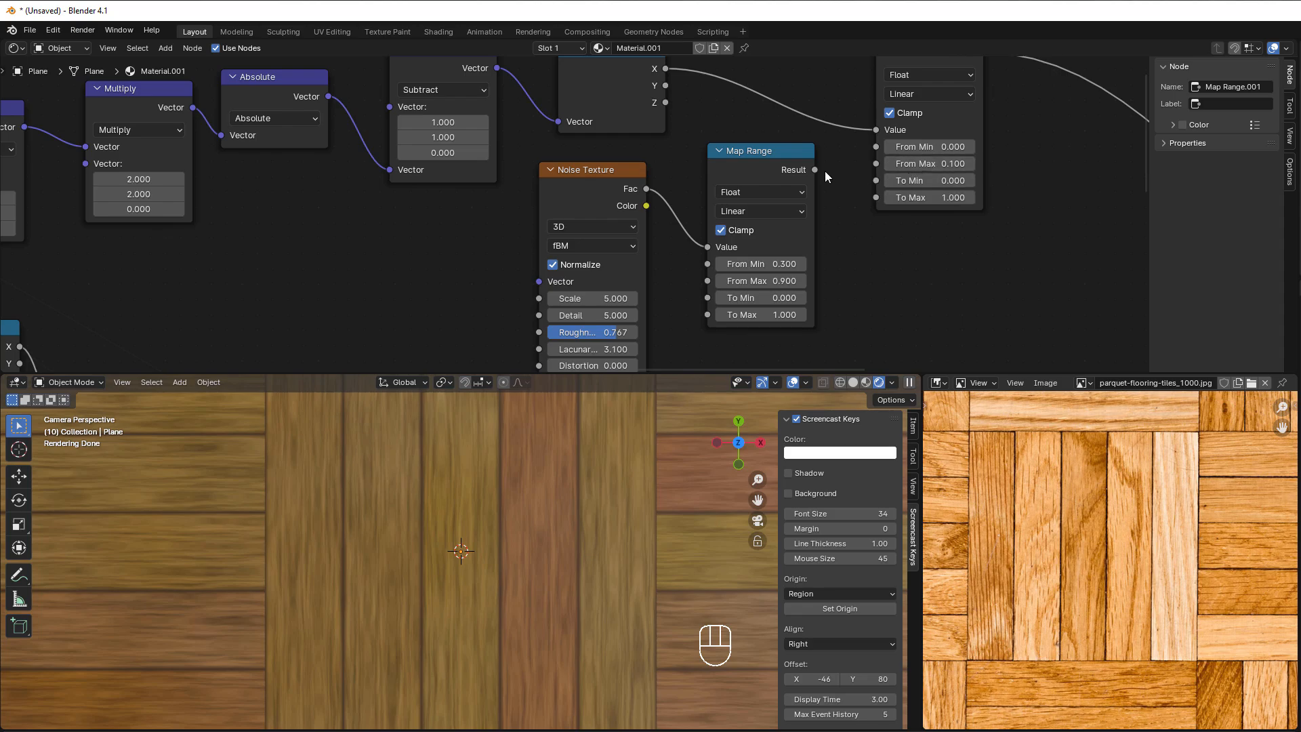
drag(815, 169, 878, 163)
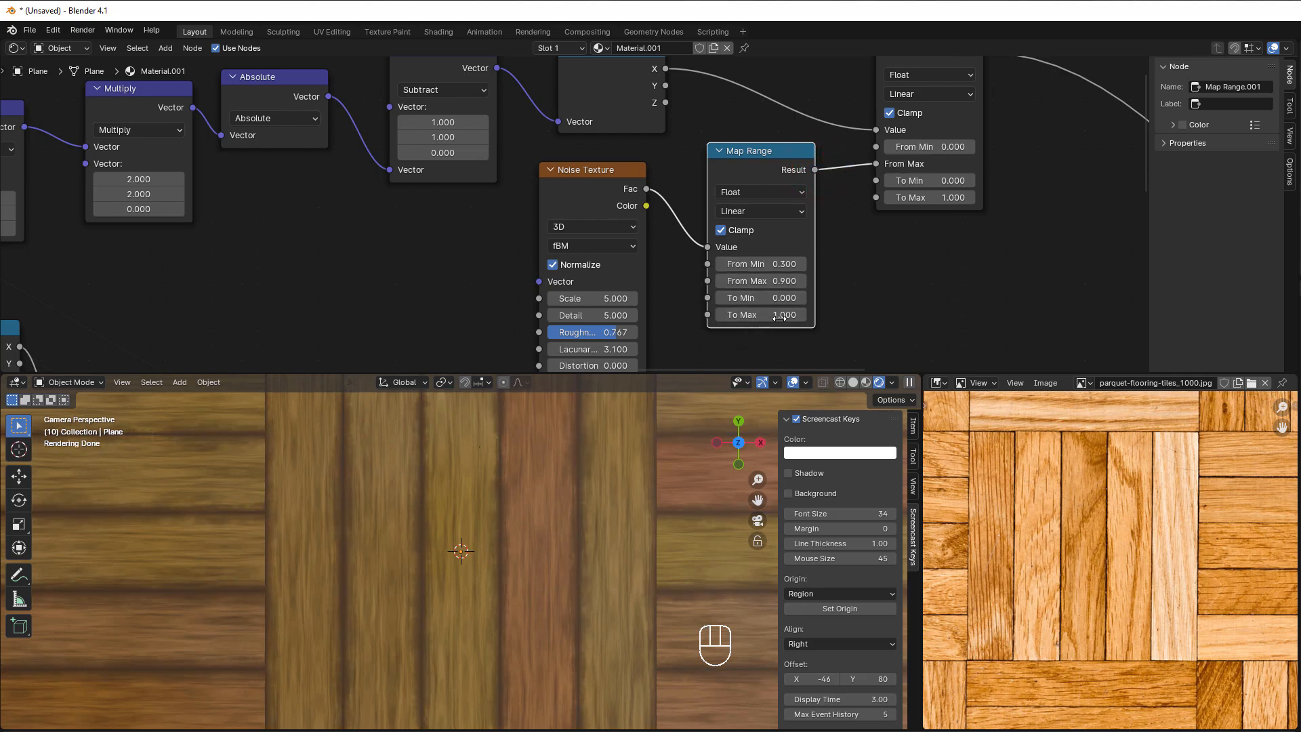
Step: Set the new Map Range node's To Max to 0.4 to narrow the gaps, and check the floor render
click(719, 314)
click(719, 314)
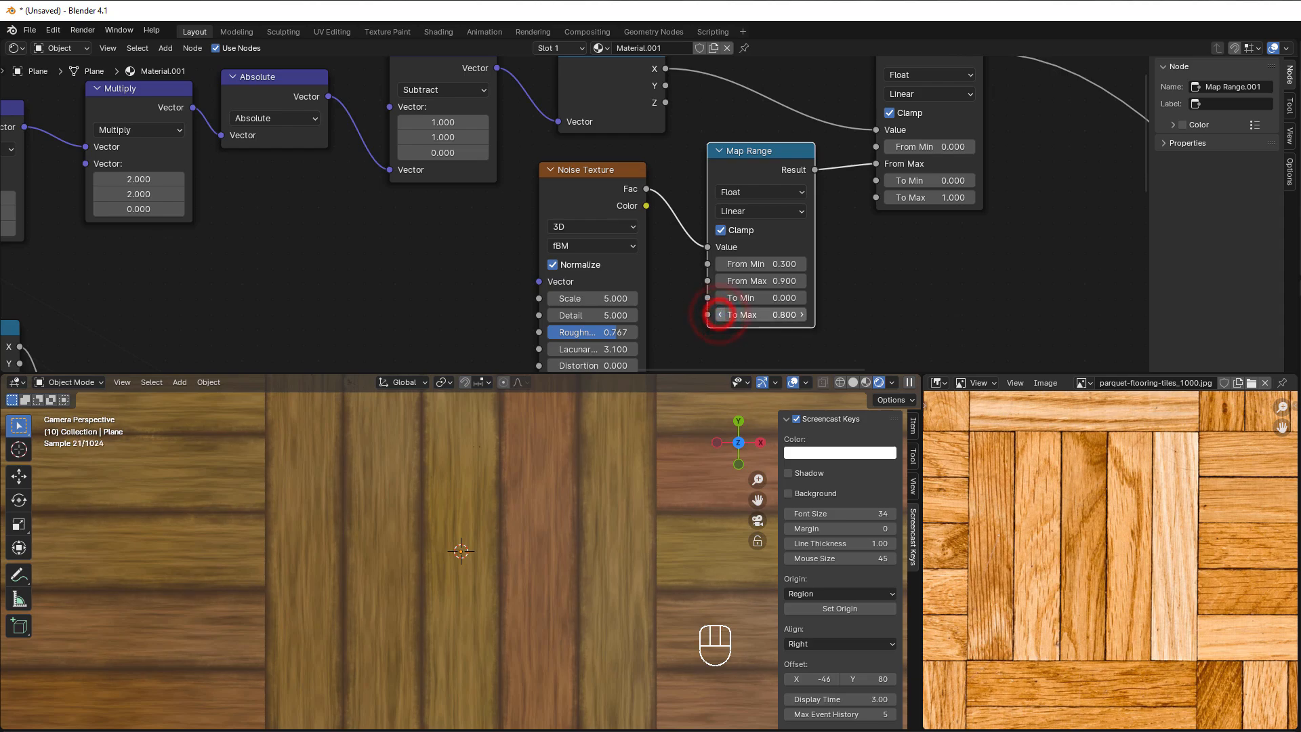
click(720, 314)
click(720, 314)
click(720, 314)
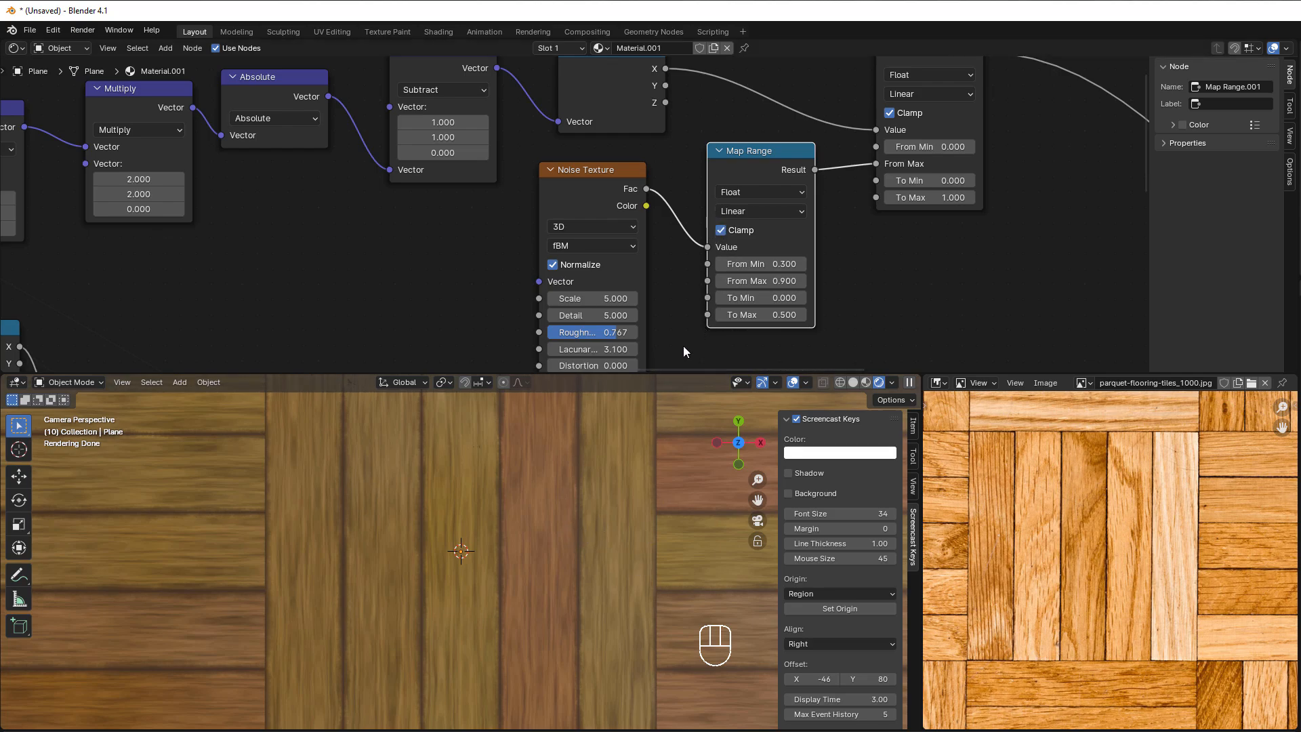
click(719, 315)
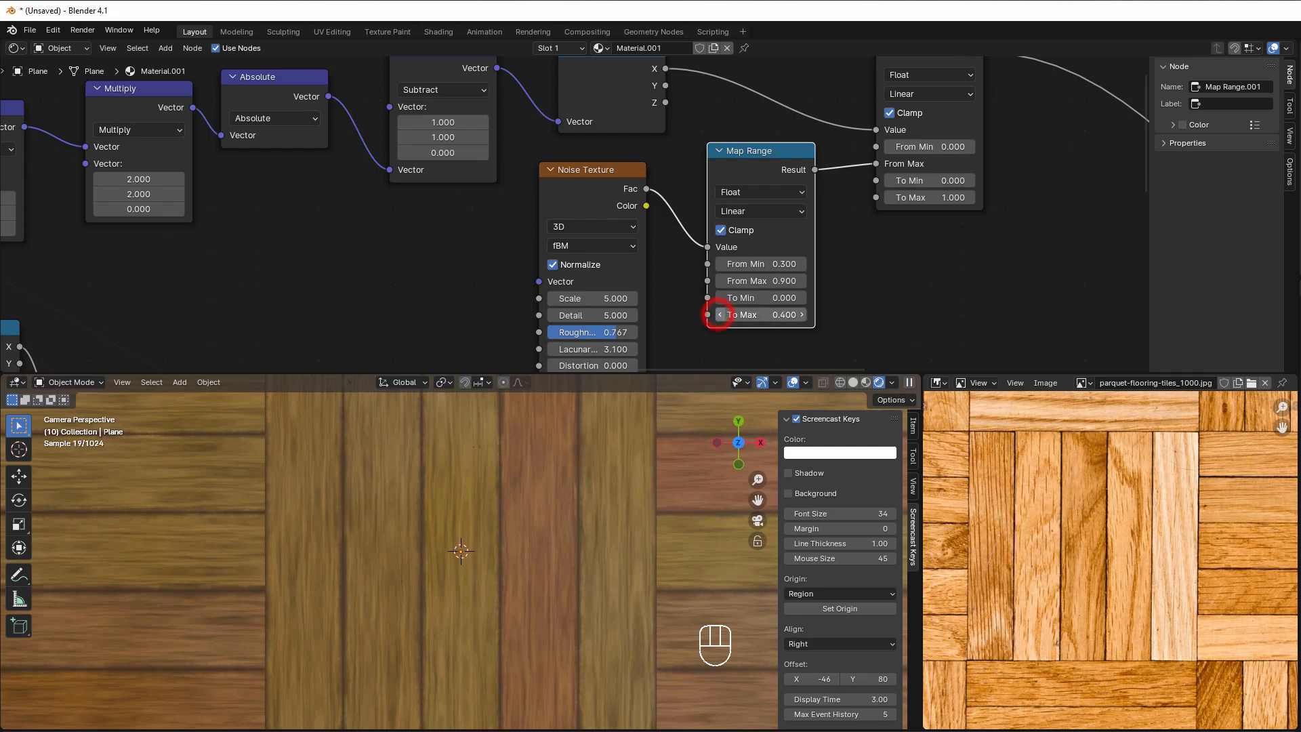
scroll(530, 596, down, 3)
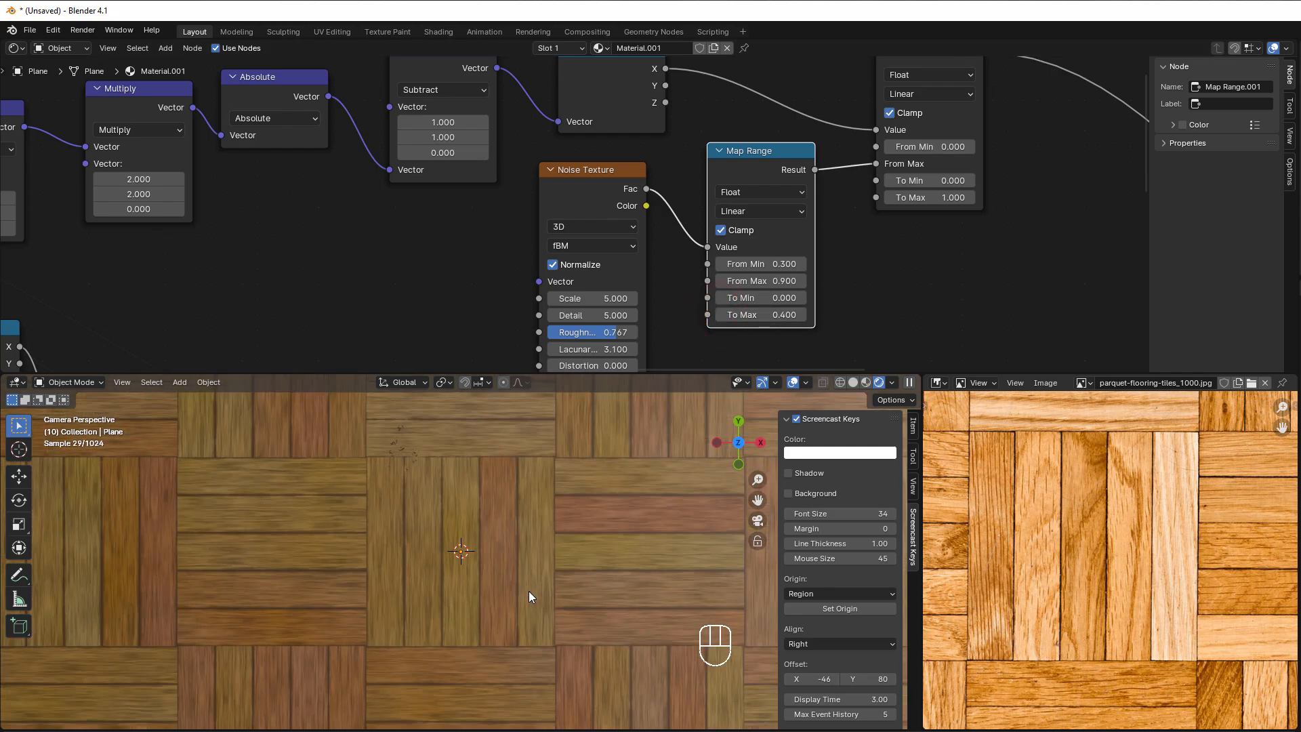
scroll(528, 591, down, 3)
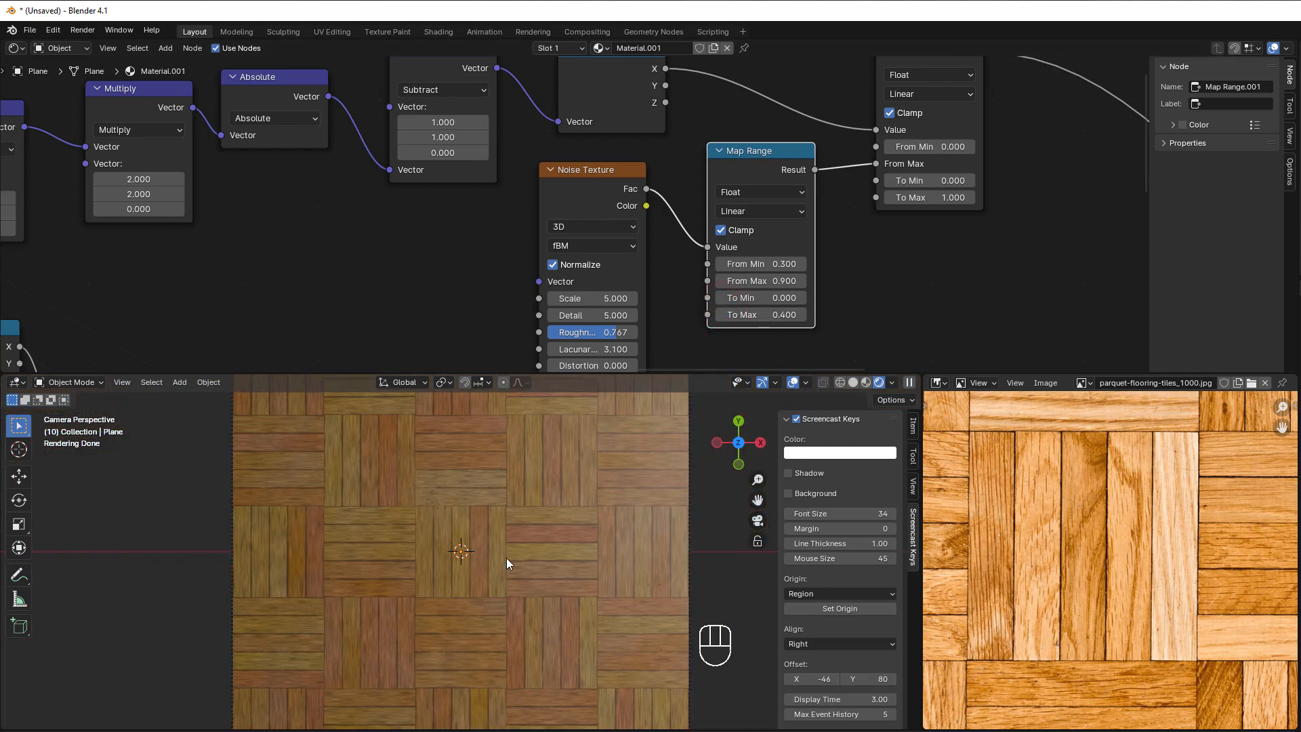
scroll(562, 606, up, 3)
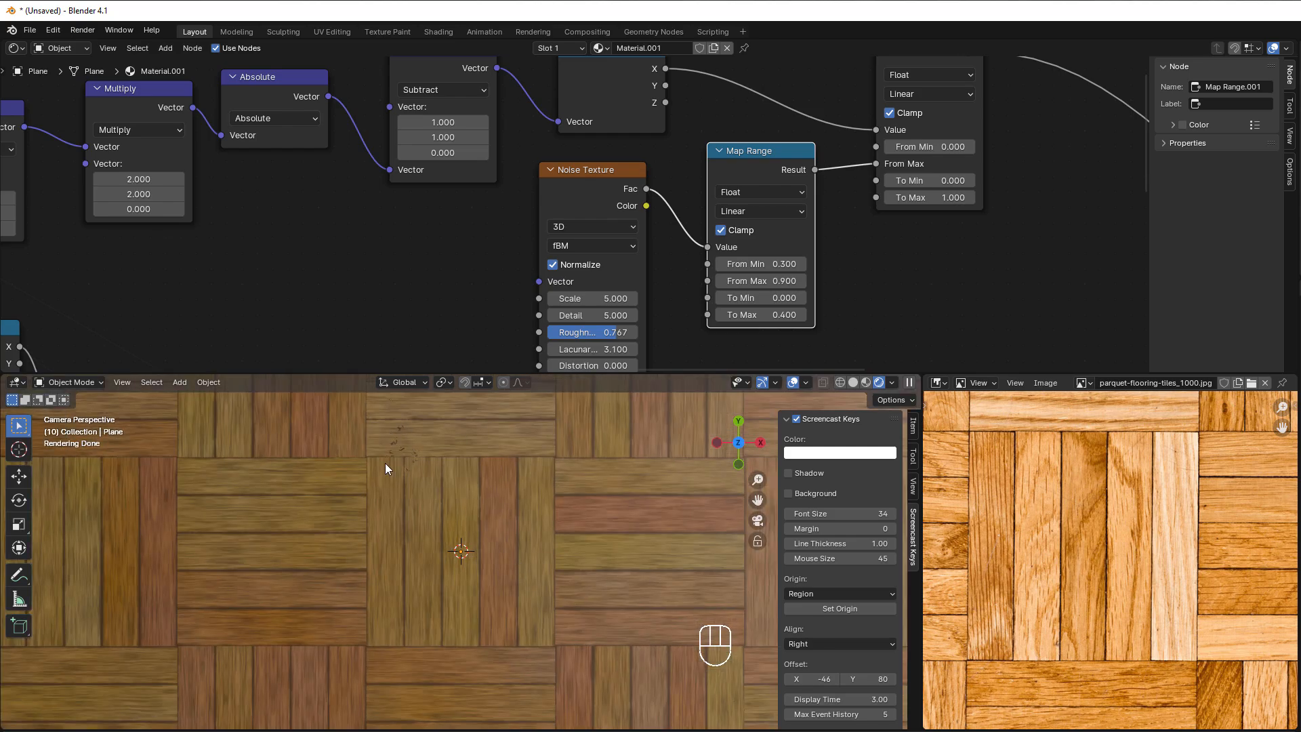
scroll(400, 455, up, 1)
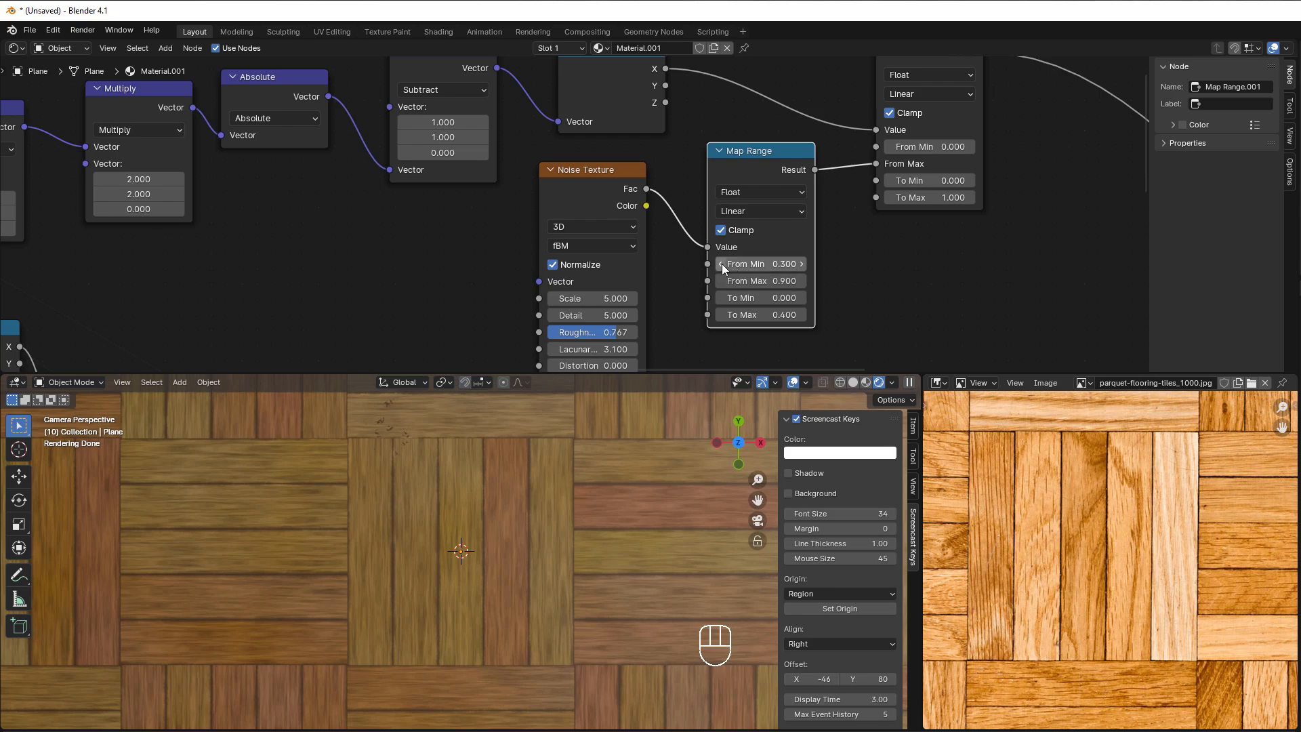
Step: Set the gap-noise Map Range node's From Min to 0.2 and inspect the gaps in the floor render at several zoom levels
click(720, 264)
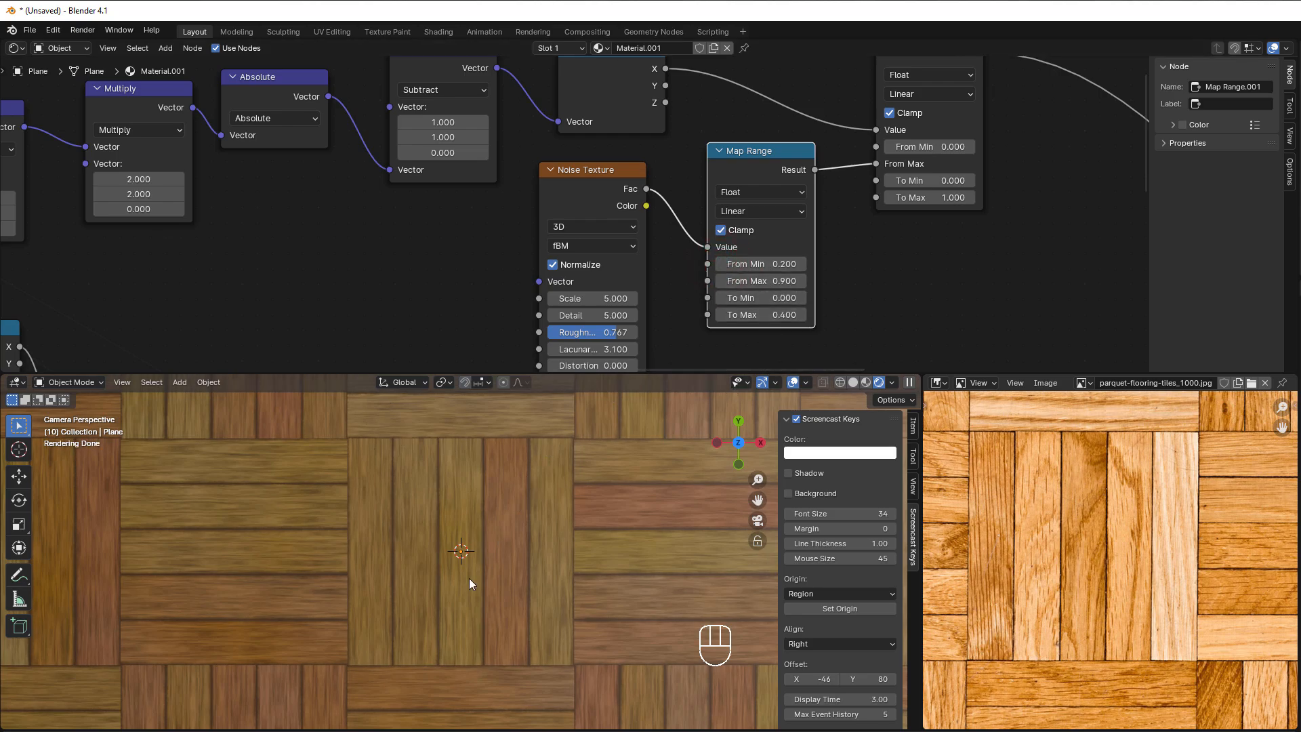
scroll(468, 579, down, 3)
scroll(469, 578, up, 7)
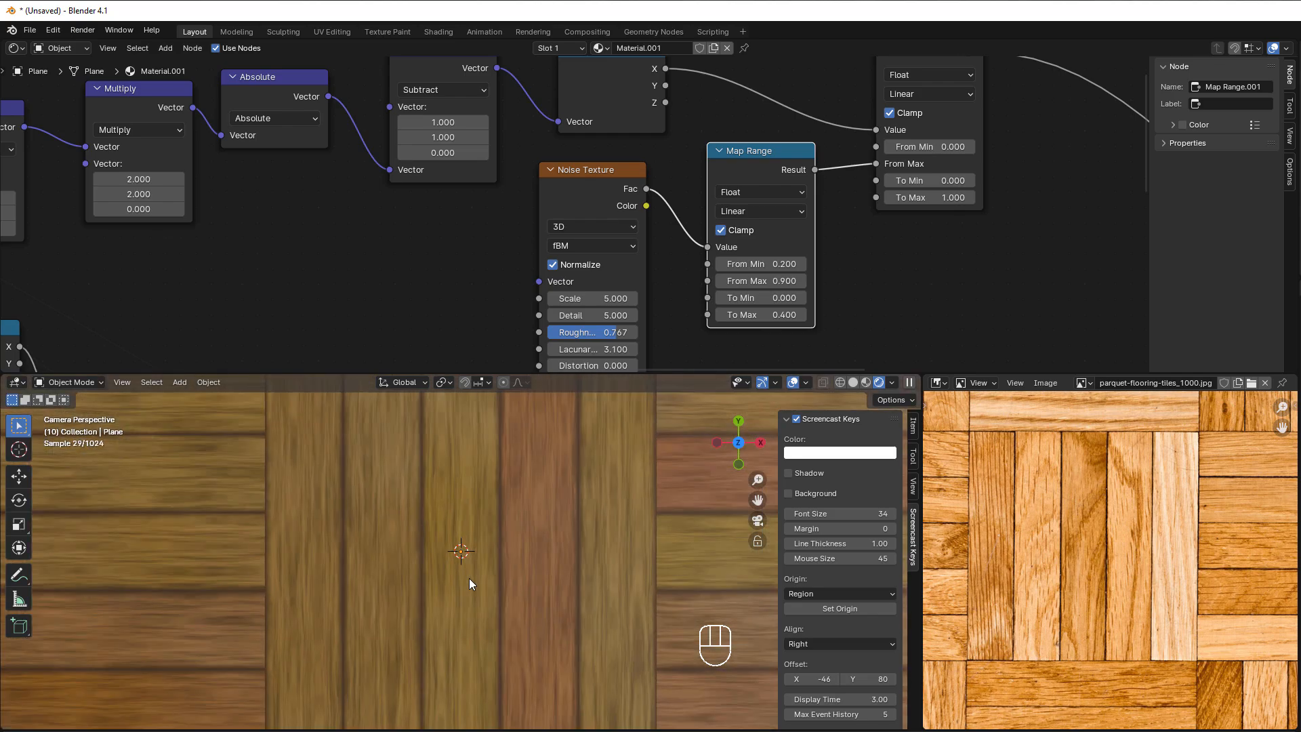
scroll(469, 579, down, 10)
scroll(469, 579, up, 5)
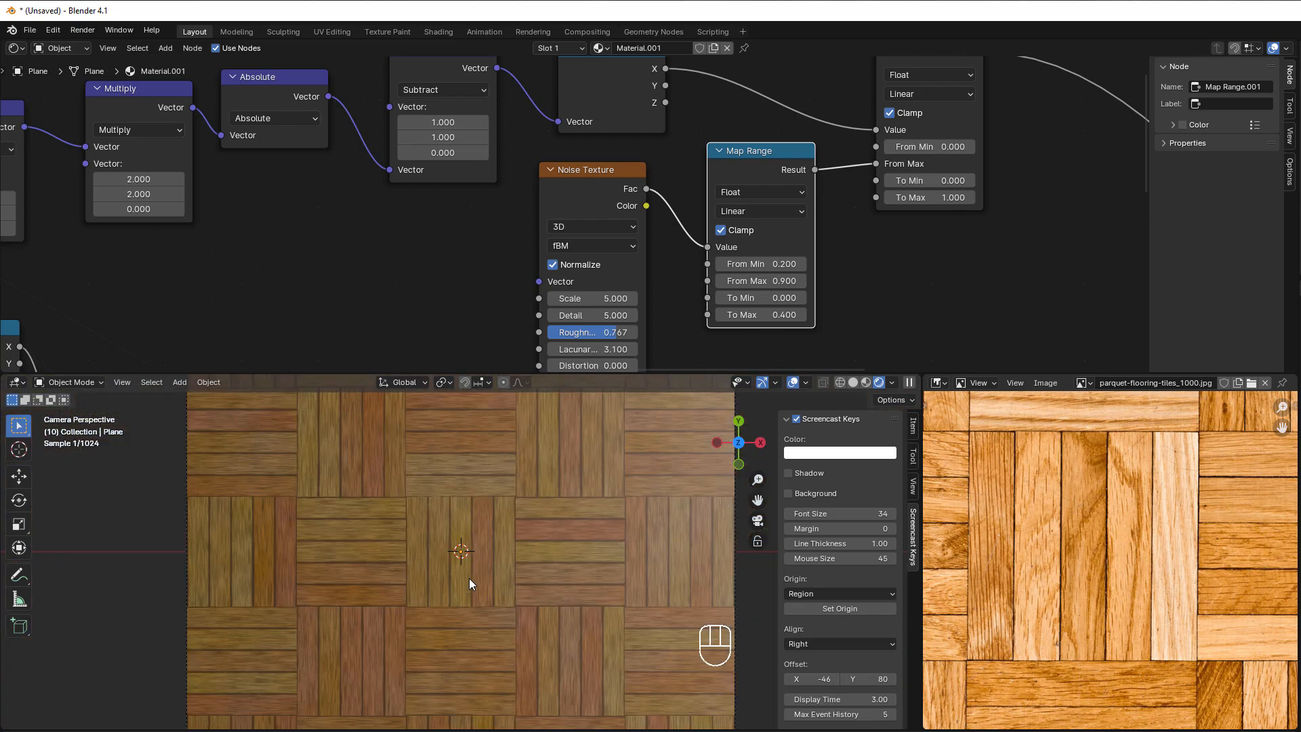
scroll(469, 578, up, 1)
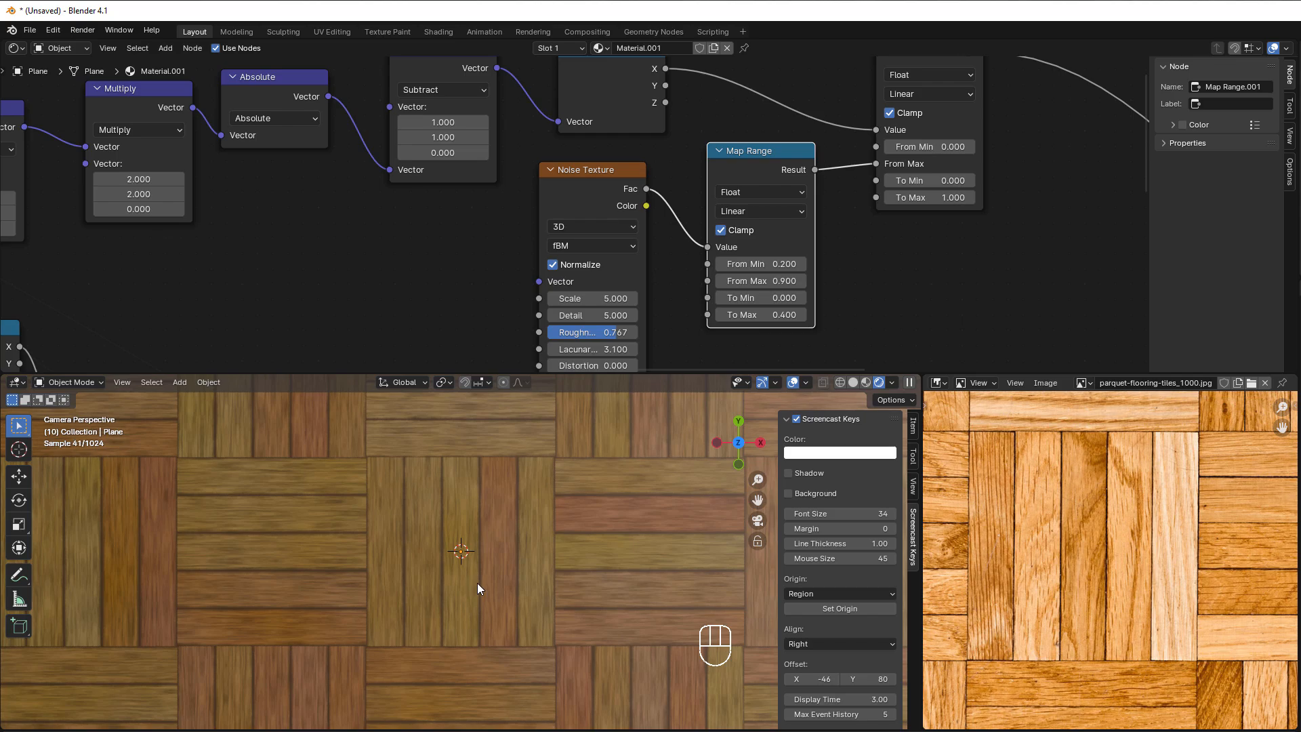
scroll(477, 587, up, 2)
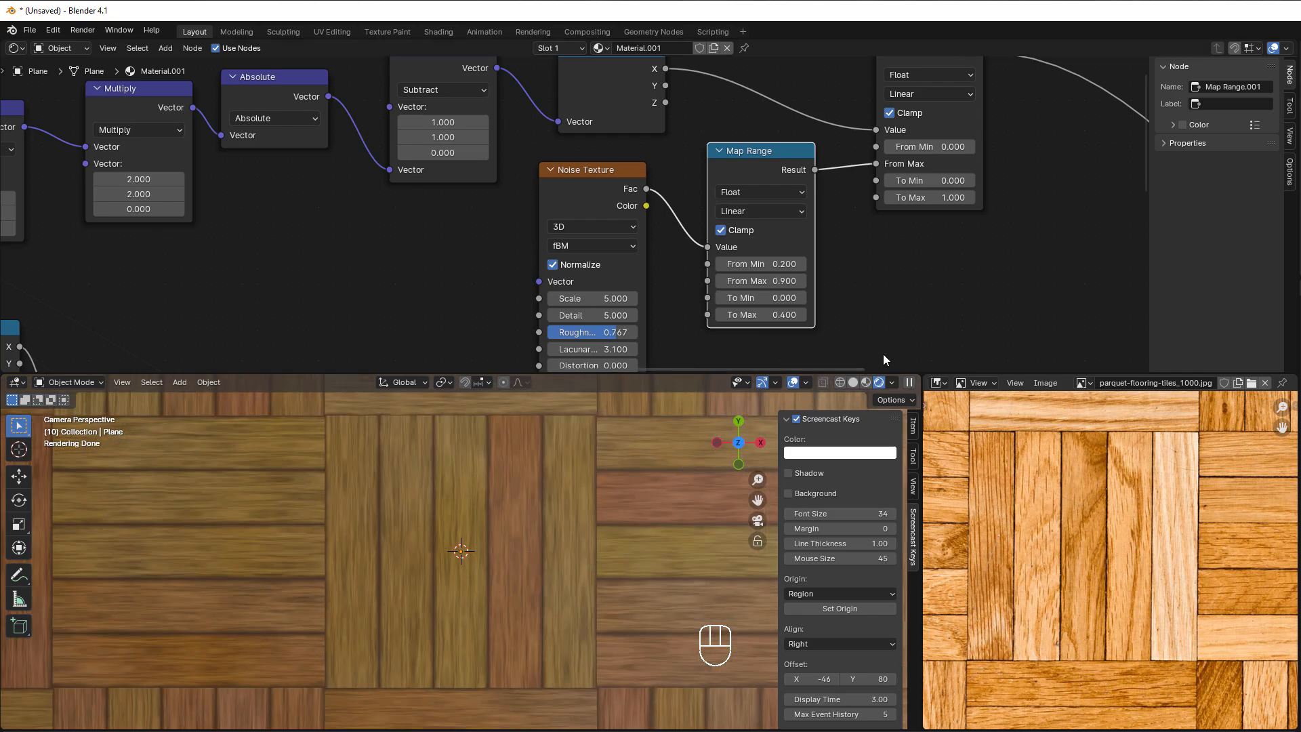
Step: Set the Multiplier to 0.02 on the Multiply Add node that drives the first Hue/Saturation/Value node's Hue
scroll(908, 291, down, 4)
middle_drag(882, 298, 874, 149)
scroll(635, 290, up, 3)
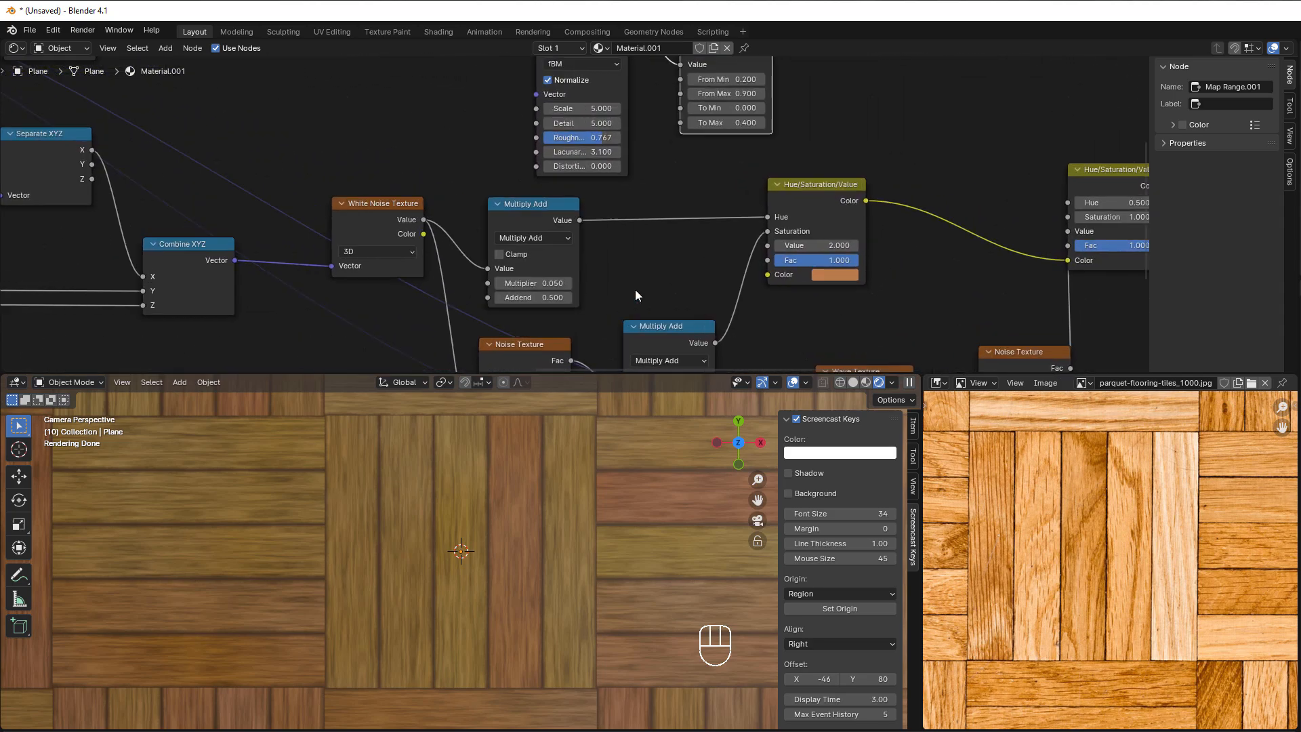
middle_drag(638, 287, 749, 246)
scroll(744, 245, up, 3)
click(656, 250)
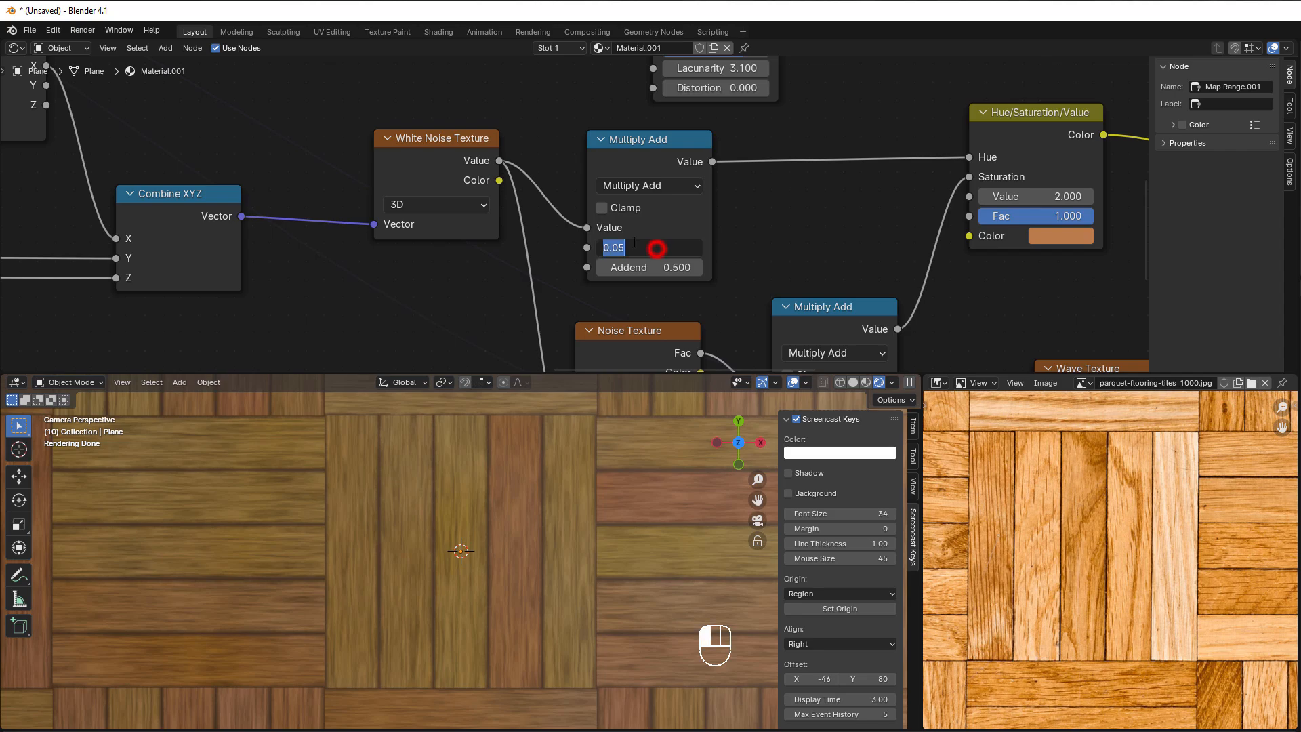
drag(617, 246, 768, 255)
key(Return)
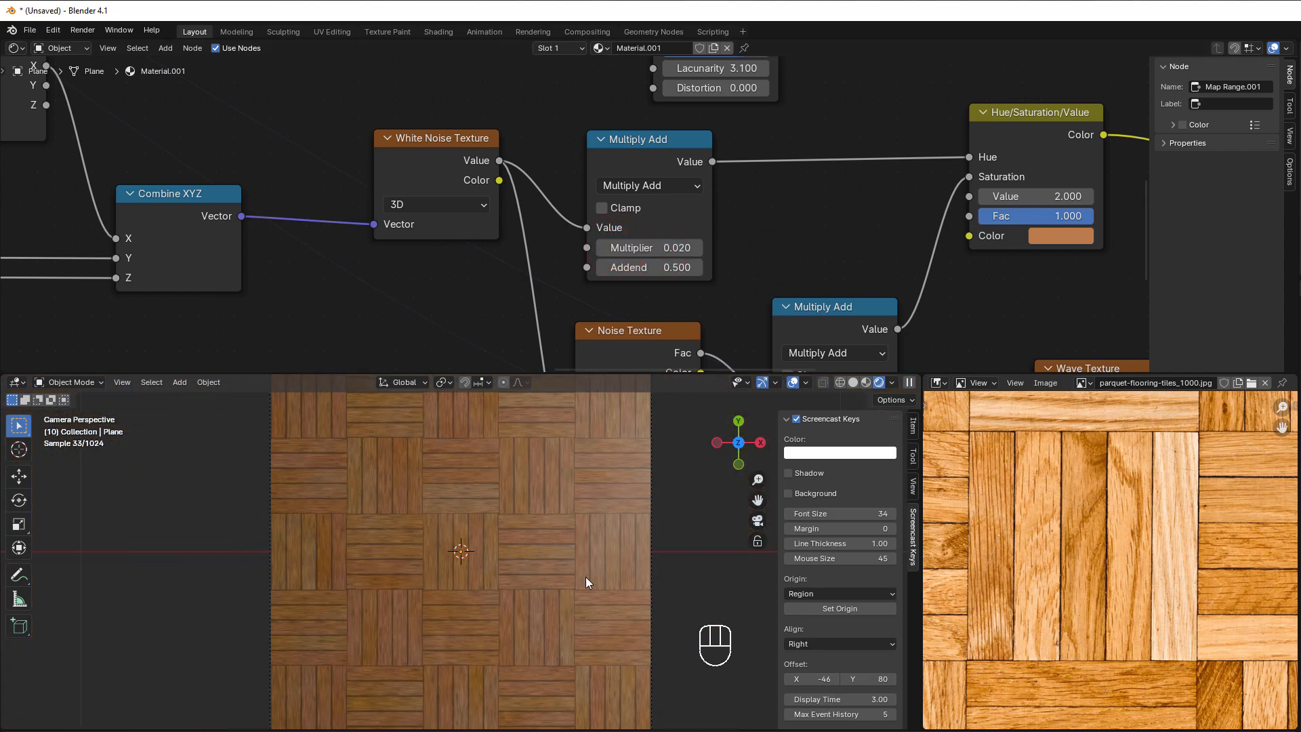
Step: Try an Addend of 0.48 on the Multiply Add node that drives the Hue
scroll(587, 574, up, 4)
middle_drag(709, 254, 679, 245)
scroll(661, 250, up, 1)
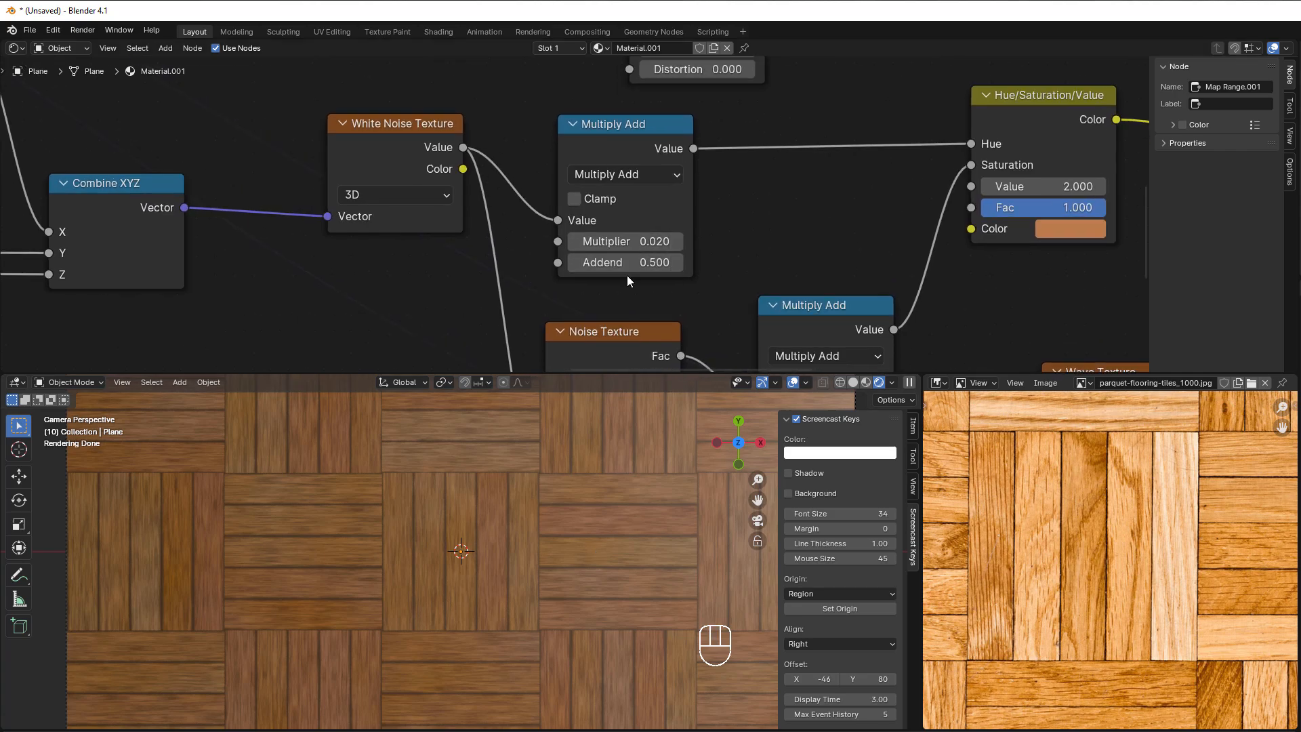
click(618, 261)
drag(587, 264, 764, 244)
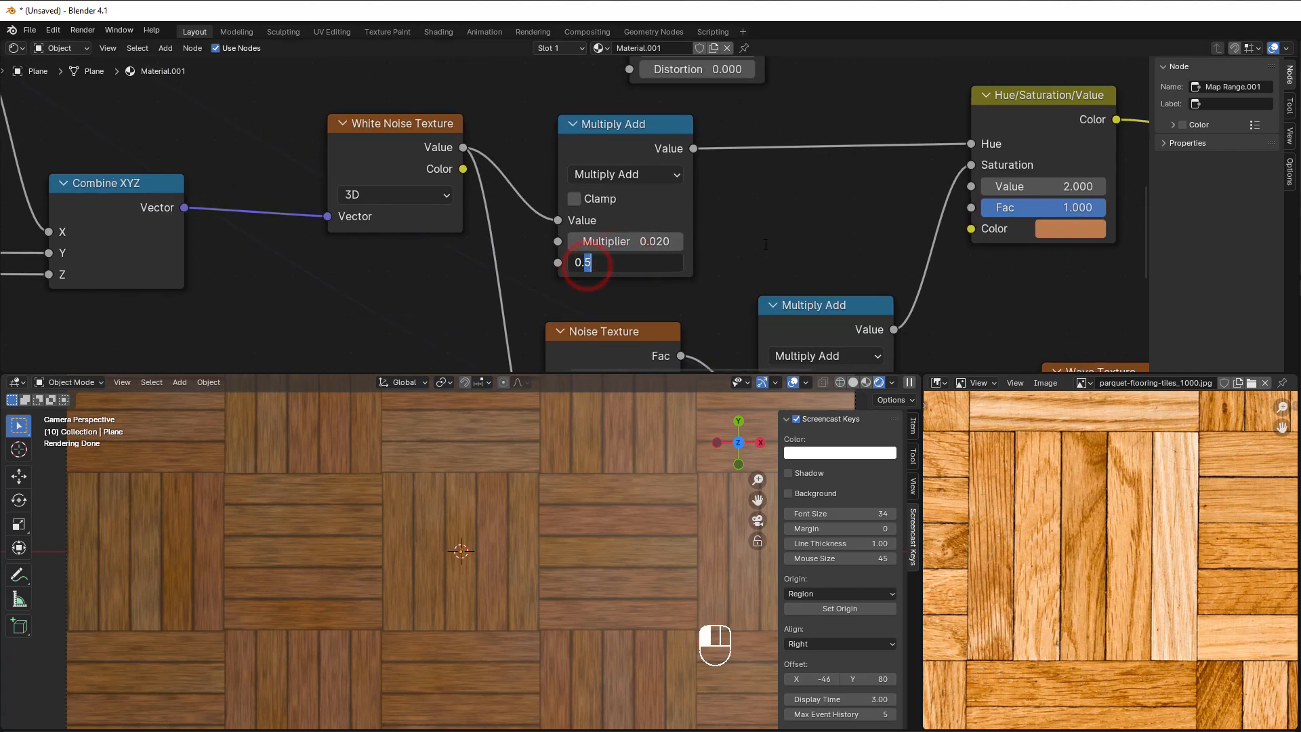
text(48)
click(764, 244)
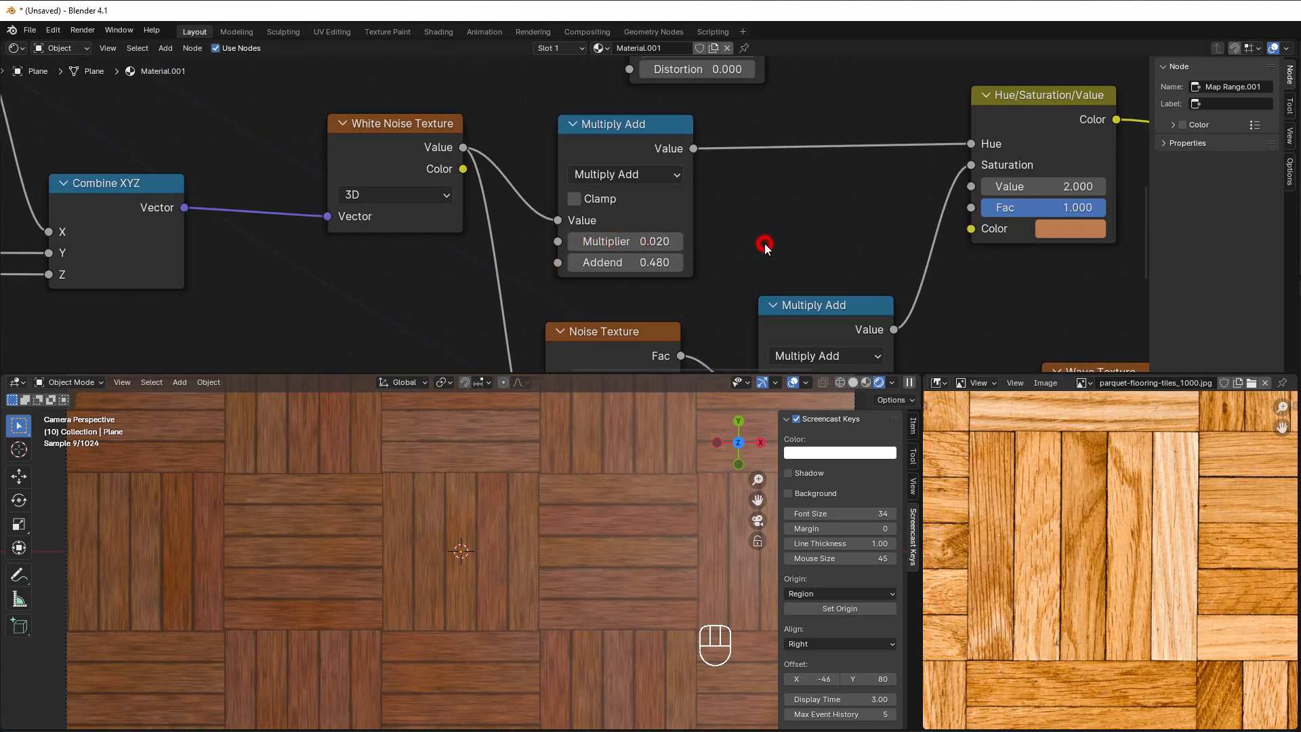
Step: Set the Addend of the hue Multiply Add node to 0.51
click(634, 262)
drag(587, 262, 709, 264)
text(51)
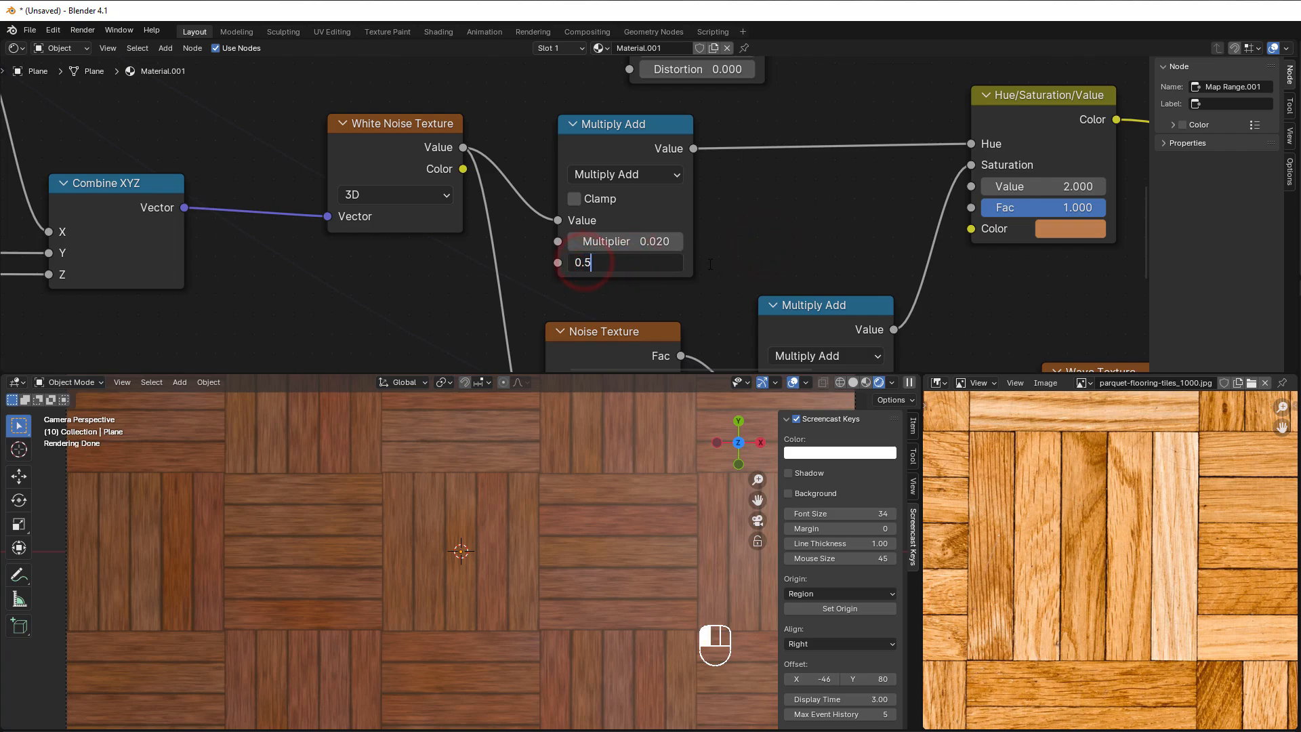
click(728, 266)
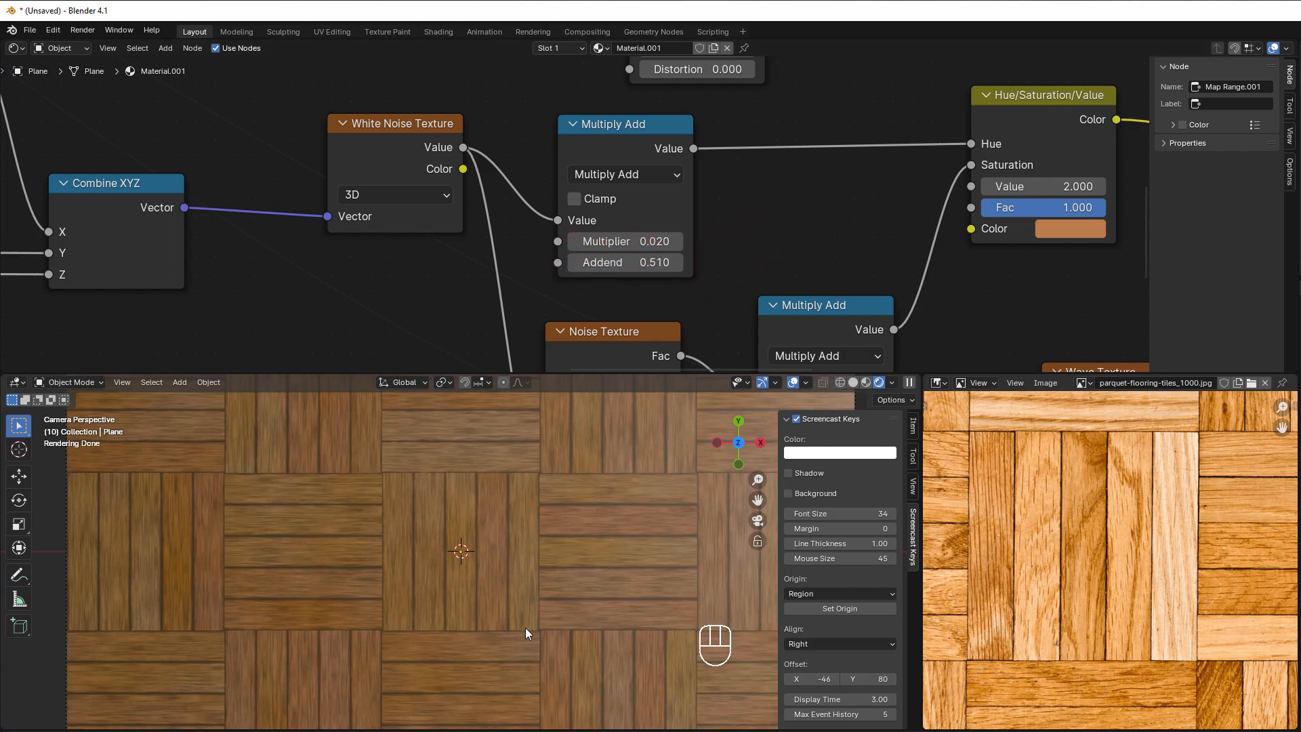
Step: Try Addend values of 0.52 and 0.54 on the hue Multiply Add node, return it to 0.51 and check the floor color
click(618, 263)
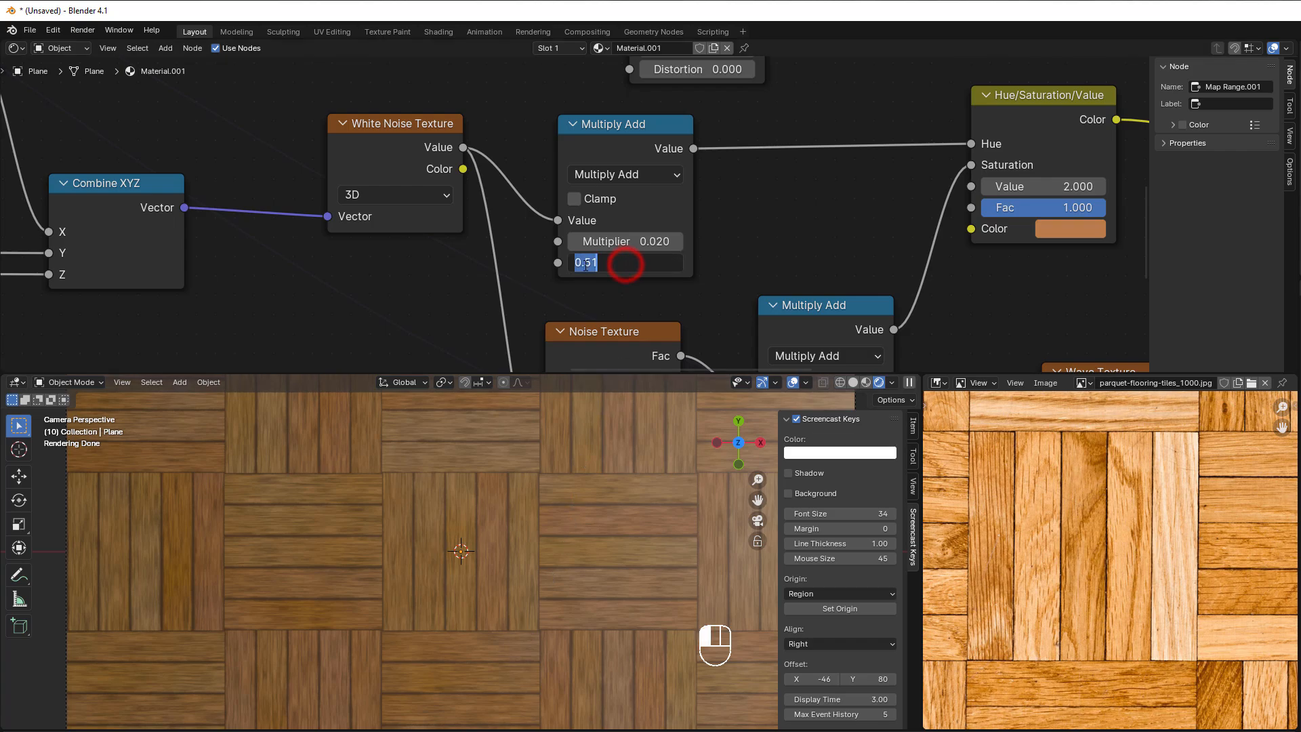
drag(589, 263, 735, 268)
text(2)
click(734, 266)
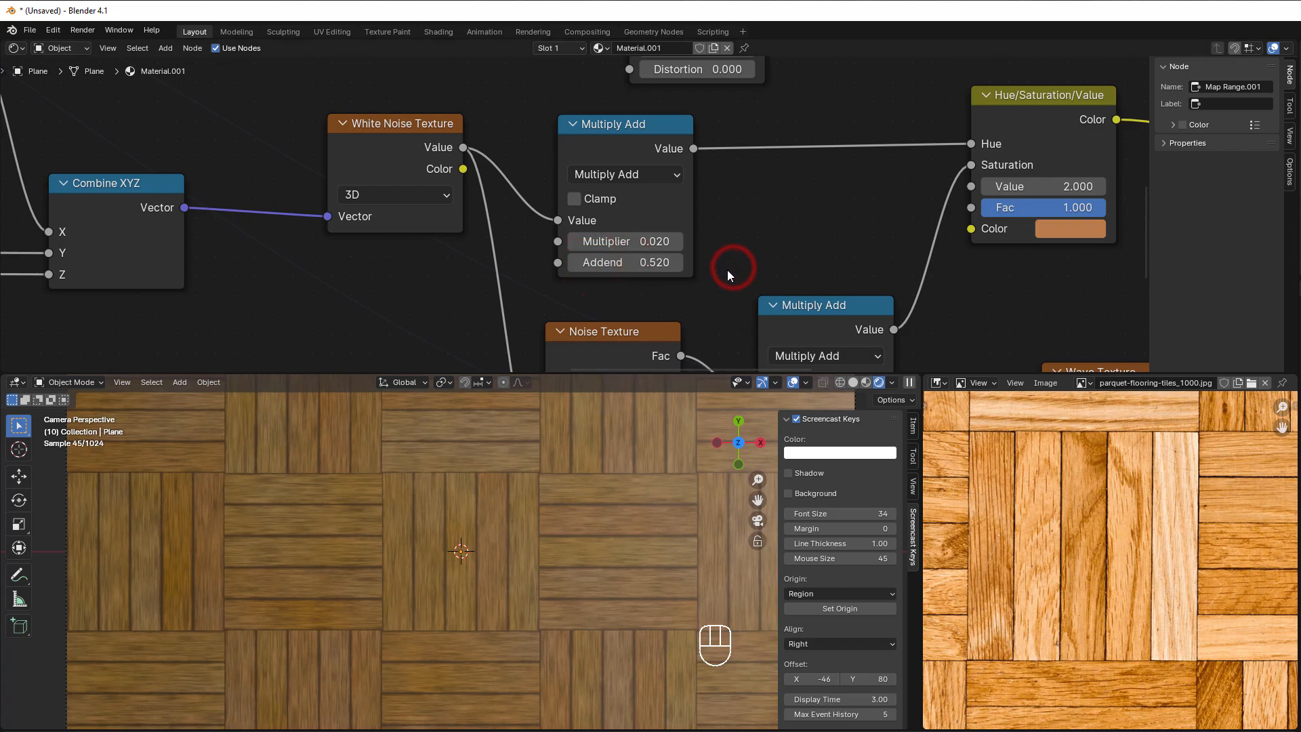
click(627, 261)
drag(591, 262, 729, 268)
text(4)
click(731, 269)
click(644, 261)
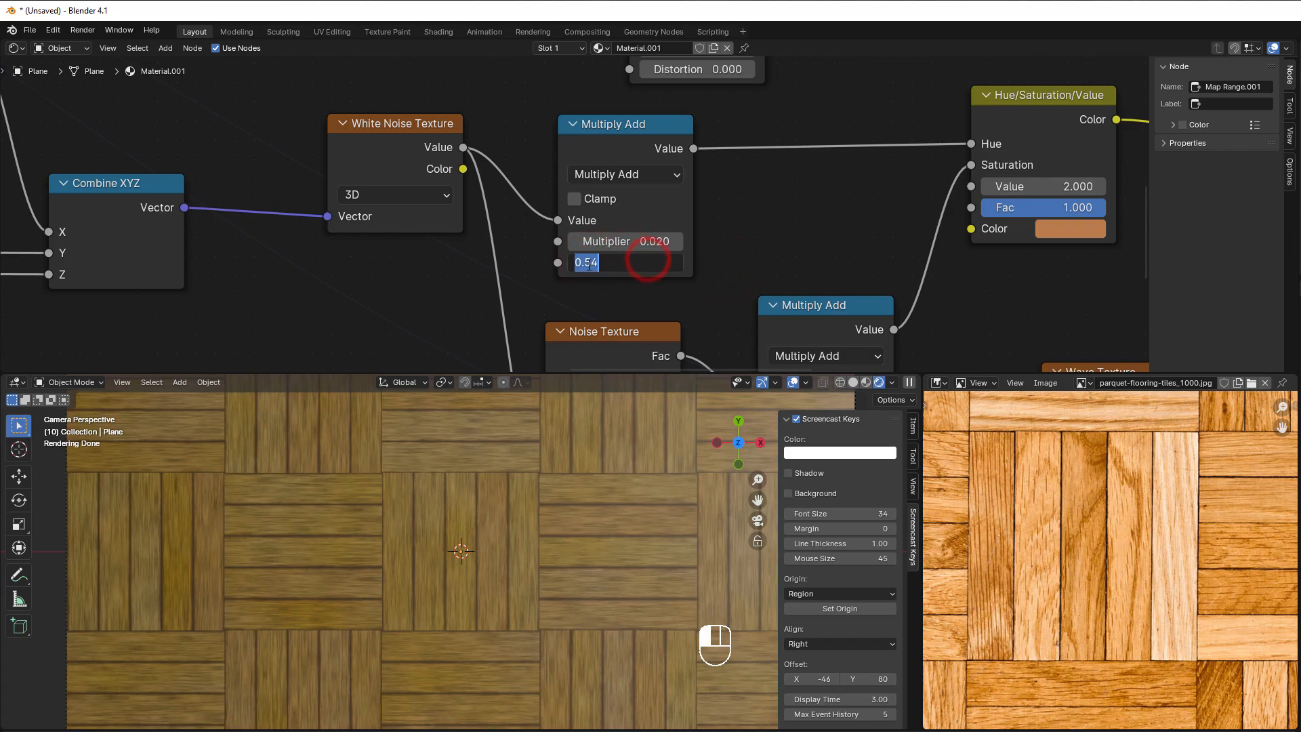
drag(593, 262, 608, 262)
text(1)
click(700, 276)
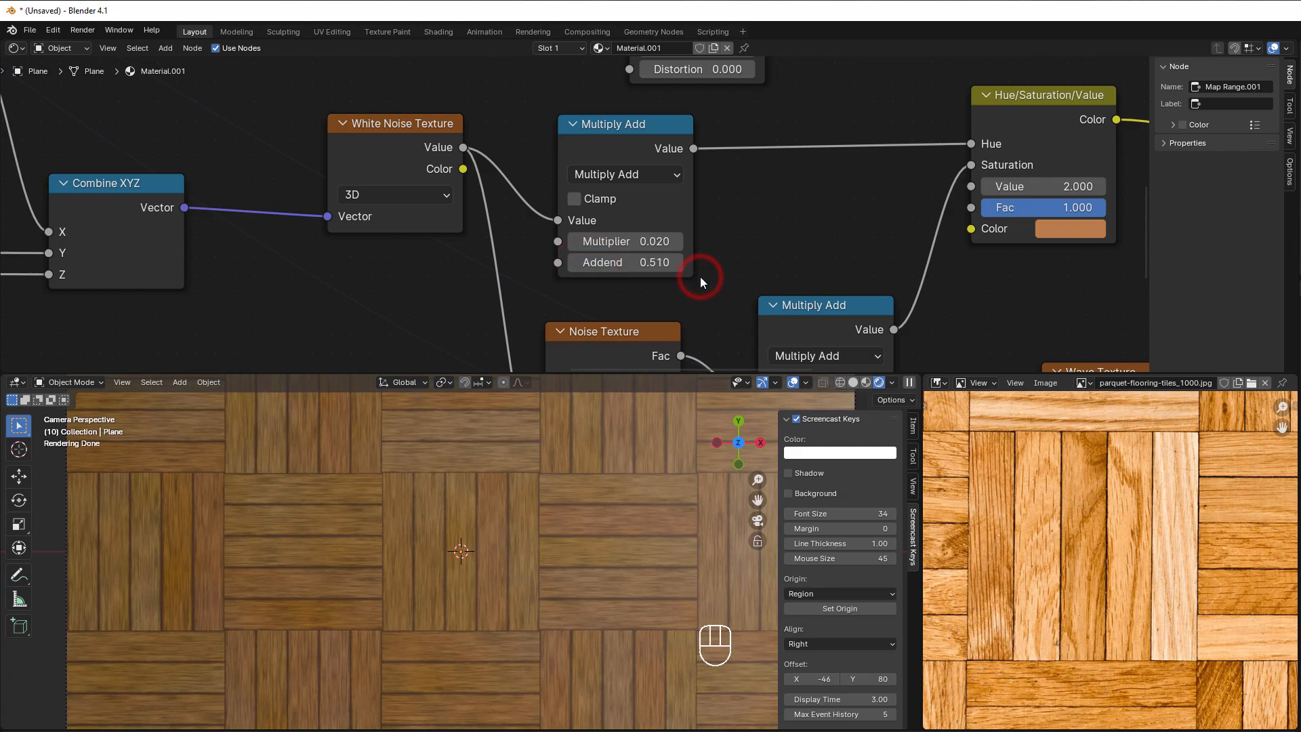
scroll(533, 552, down, 3)
scroll(848, 244, down, 3)
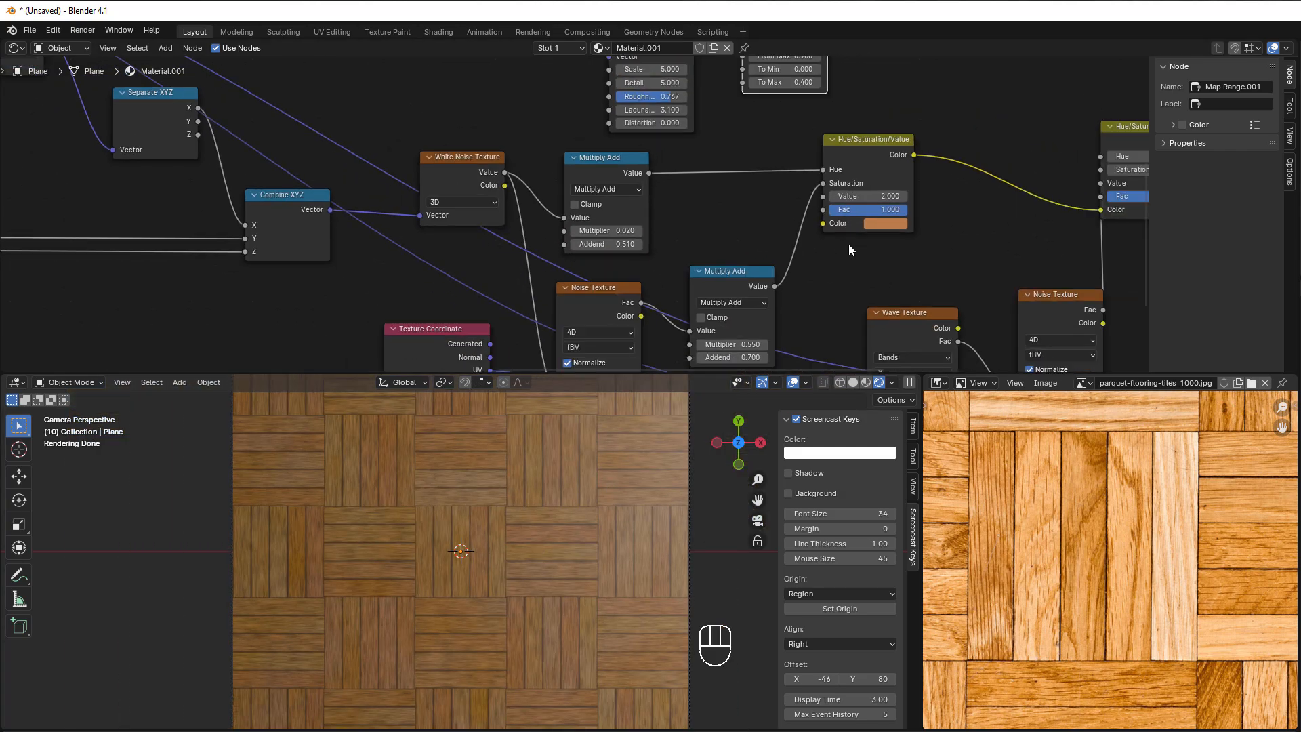
Step: Move the grain Noise Texture node closer to the second Hue/Saturation/Value node that it feeds
middle_drag(848, 244, 520, 253)
drag(679, 287, 661, 270)
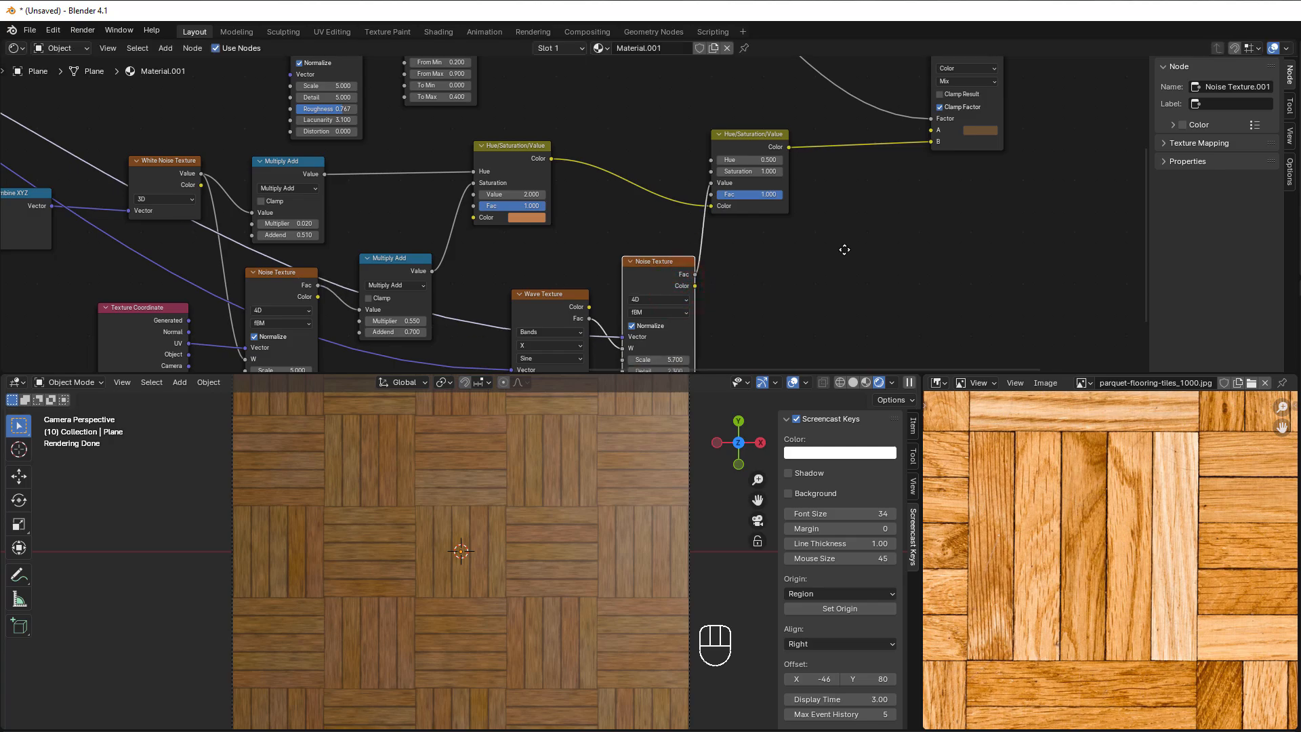
middle_drag(844, 247, 618, 319)
scroll(789, 269, down, 1)
middle_drag(790, 269, 604, 334)
scroll(615, 248, up, 1)
middle_drag(640, 259, 693, 279)
scroll(693, 279, down, 2)
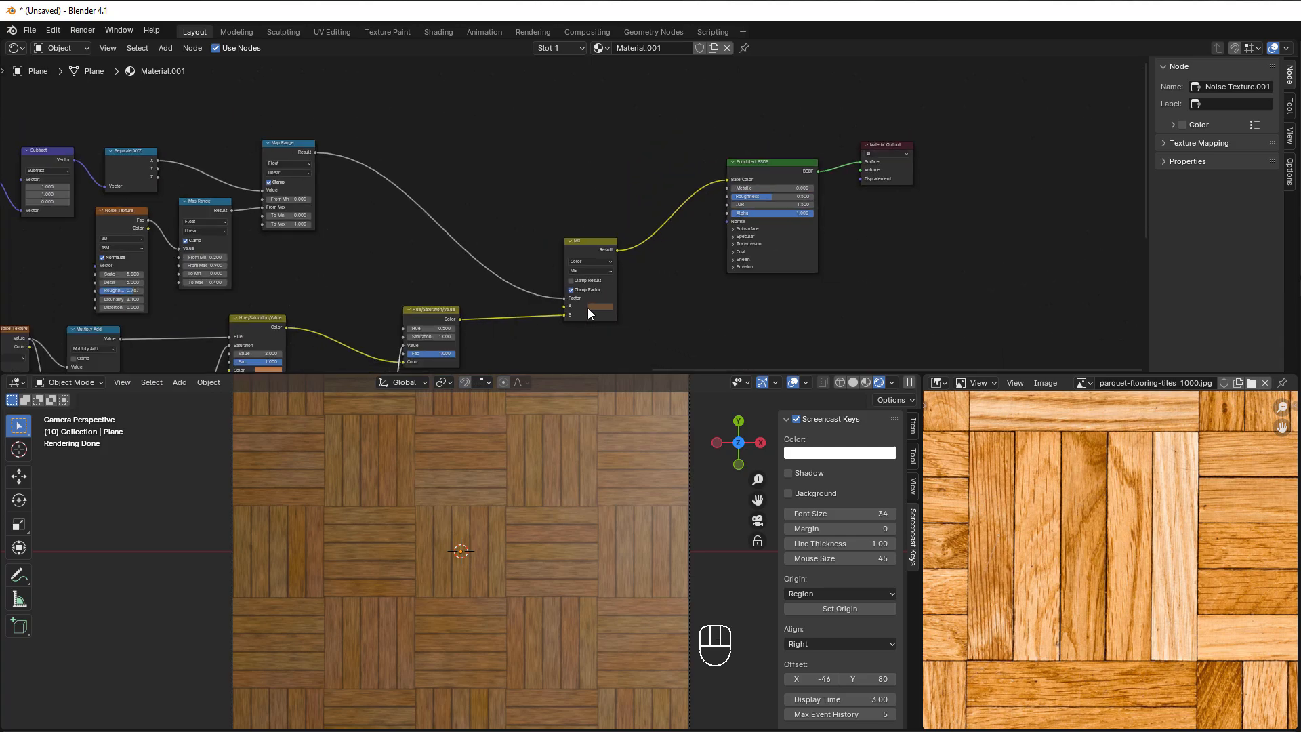
middle_drag(517, 311, 603, 221)
scroll(550, 296, up, 1)
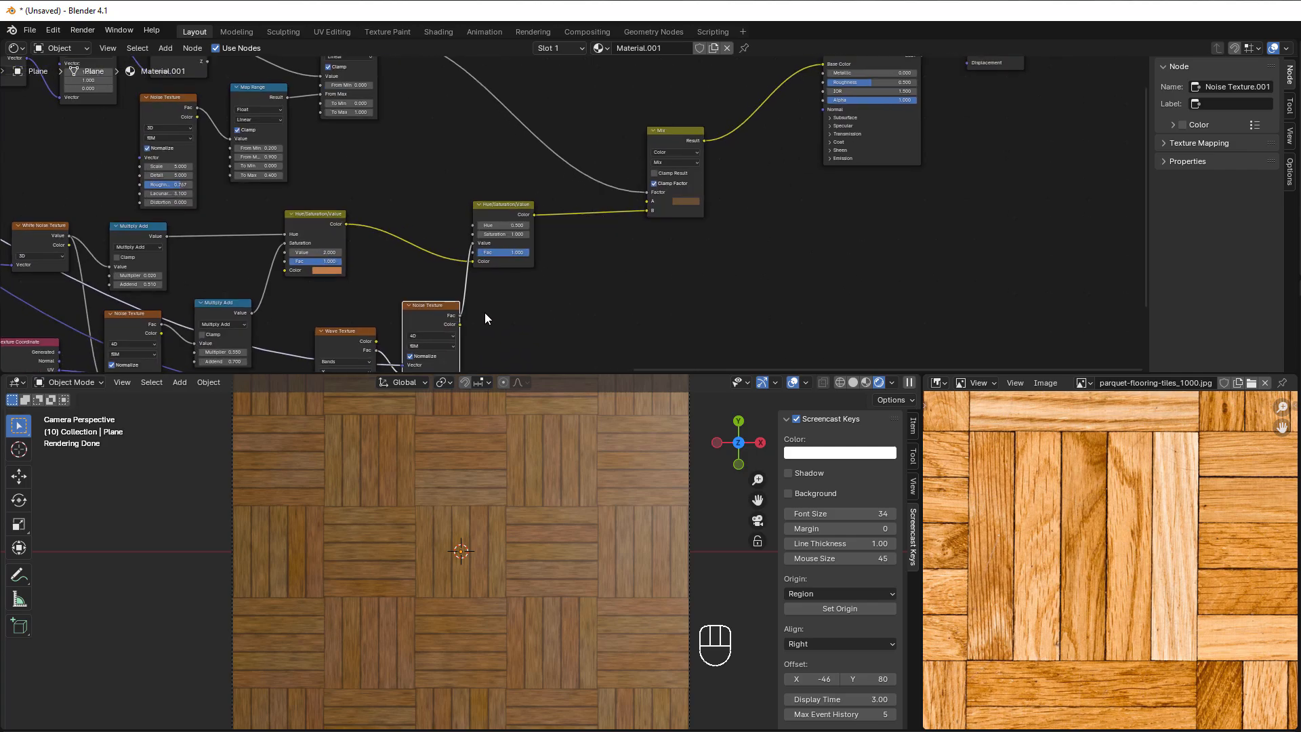
scroll(486, 311, up, 2)
middle_drag(476, 298, 426, 260)
drag(354, 289, 358, 281)
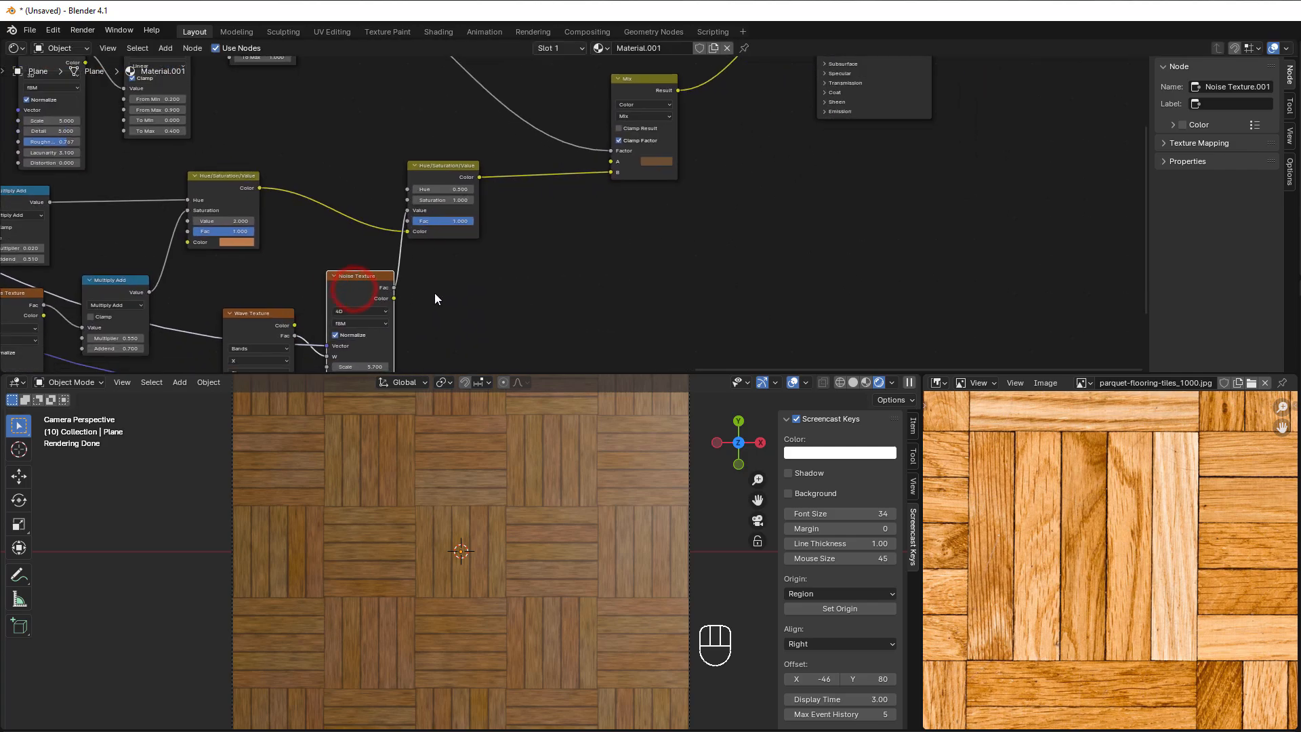
Step: Lower the Material Output node and connect the grain Noise Texture's Fac to its Surface to preview the grain
scroll(447, 309, down, 1)
middle_drag(456, 325, 439, 344)
drag(377, 326, 821, 258)
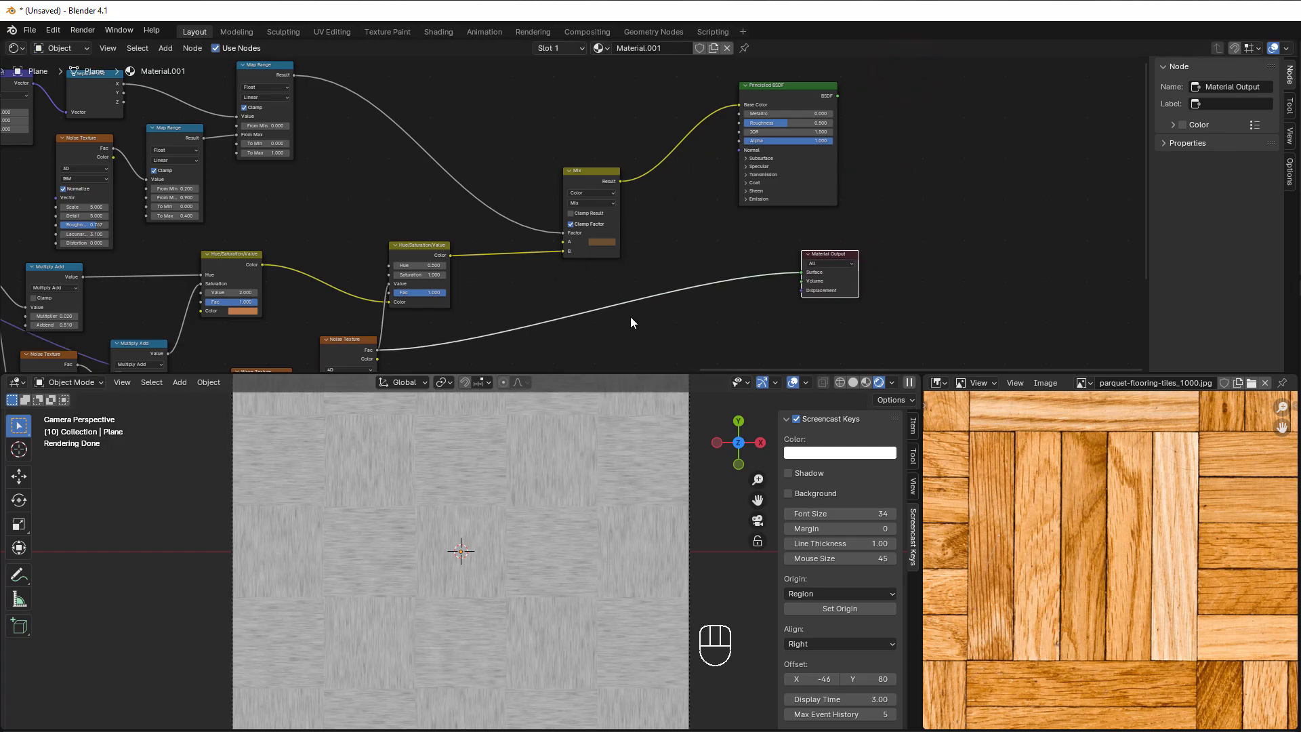
Step: Add a Math node and insert it on the link between the grain Noise Texture and the Material Output
scroll(564, 308, up, 1)
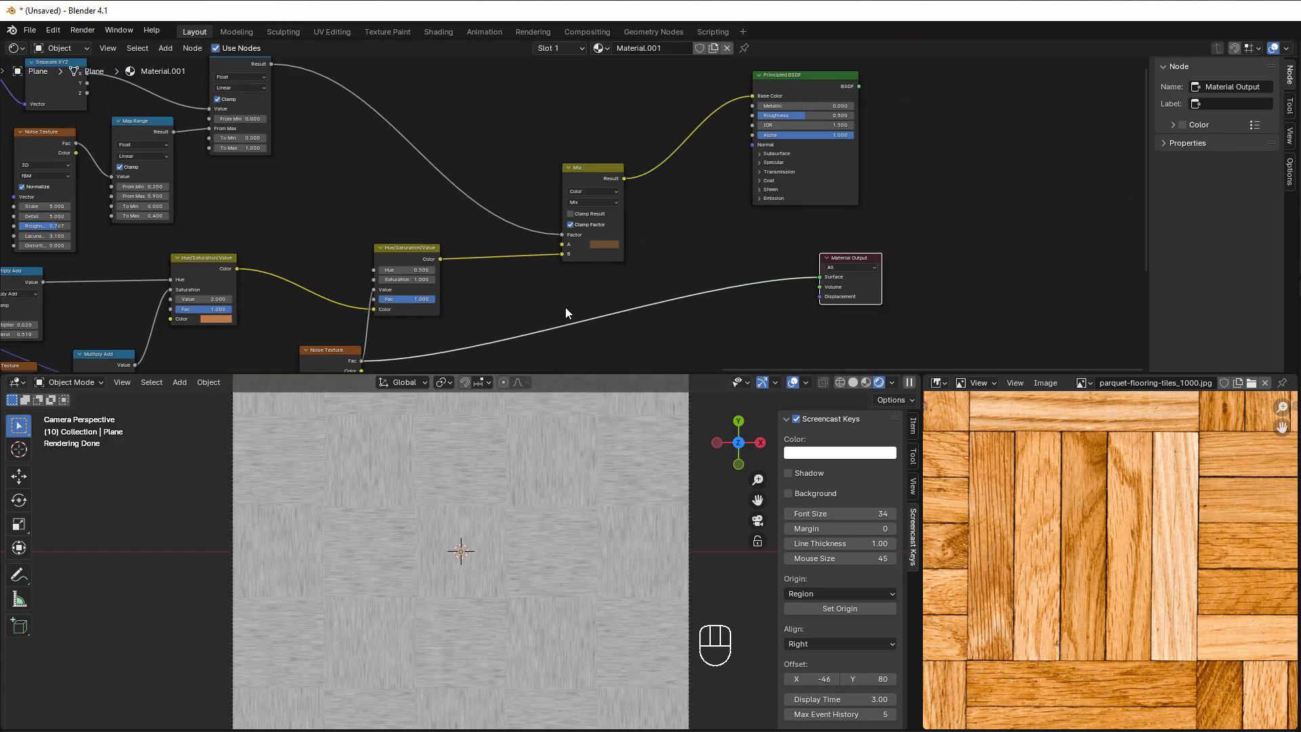
mouse_move(573, 314)
middle_down()
mouse_move(540, 302)
mouse_move(561, 323)
middle_up()
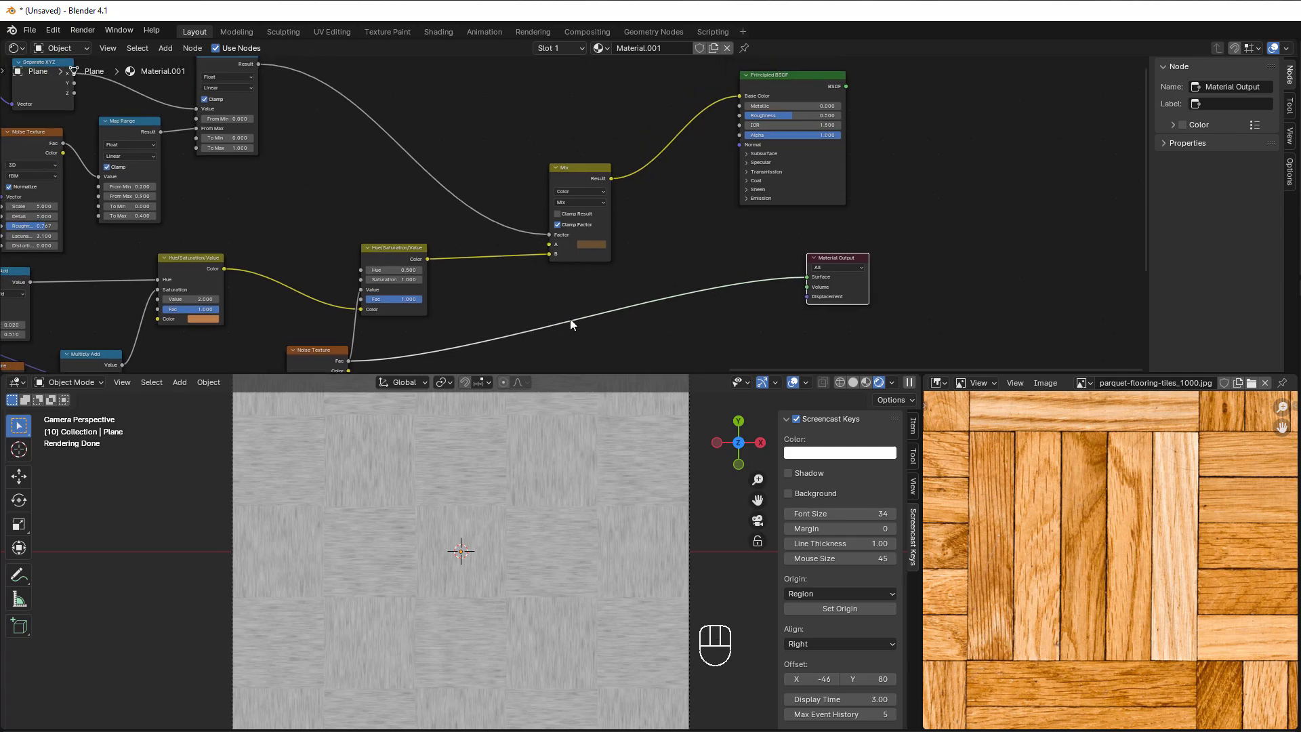
key(shift+a)
mouse_move(676, 229)
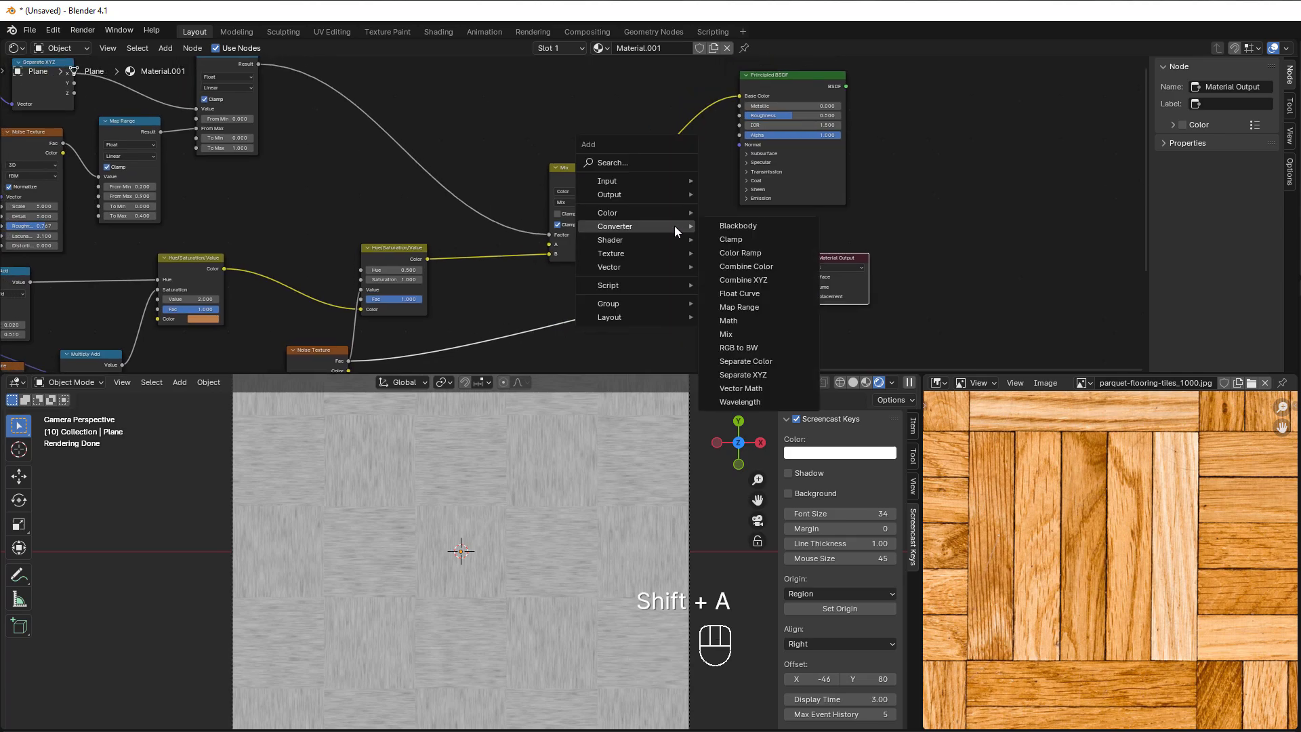
click(753, 321)
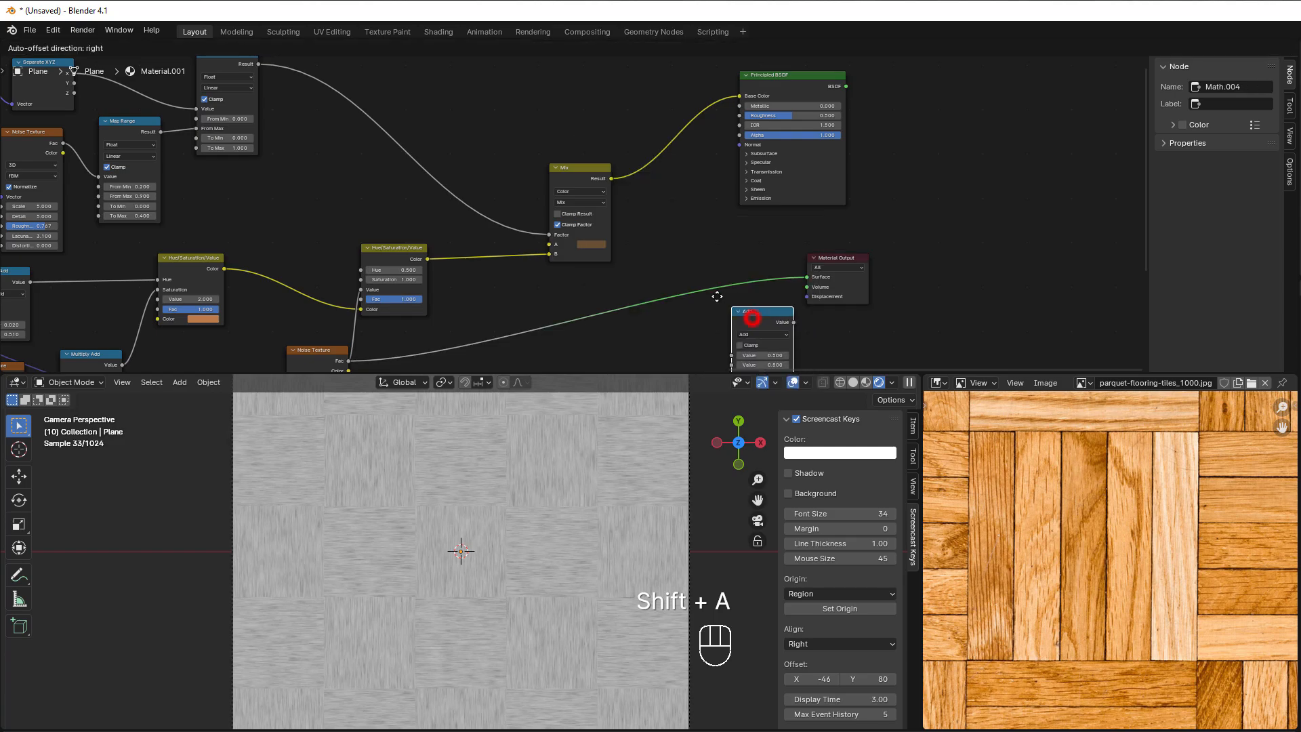
click(670, 260)
Step: Connect the plank-gap Map Range's Result to the Math node's first Value and the grain Noise Texture's Fac to its second
click(256, 65)
drag(257, 64, 670, 305)
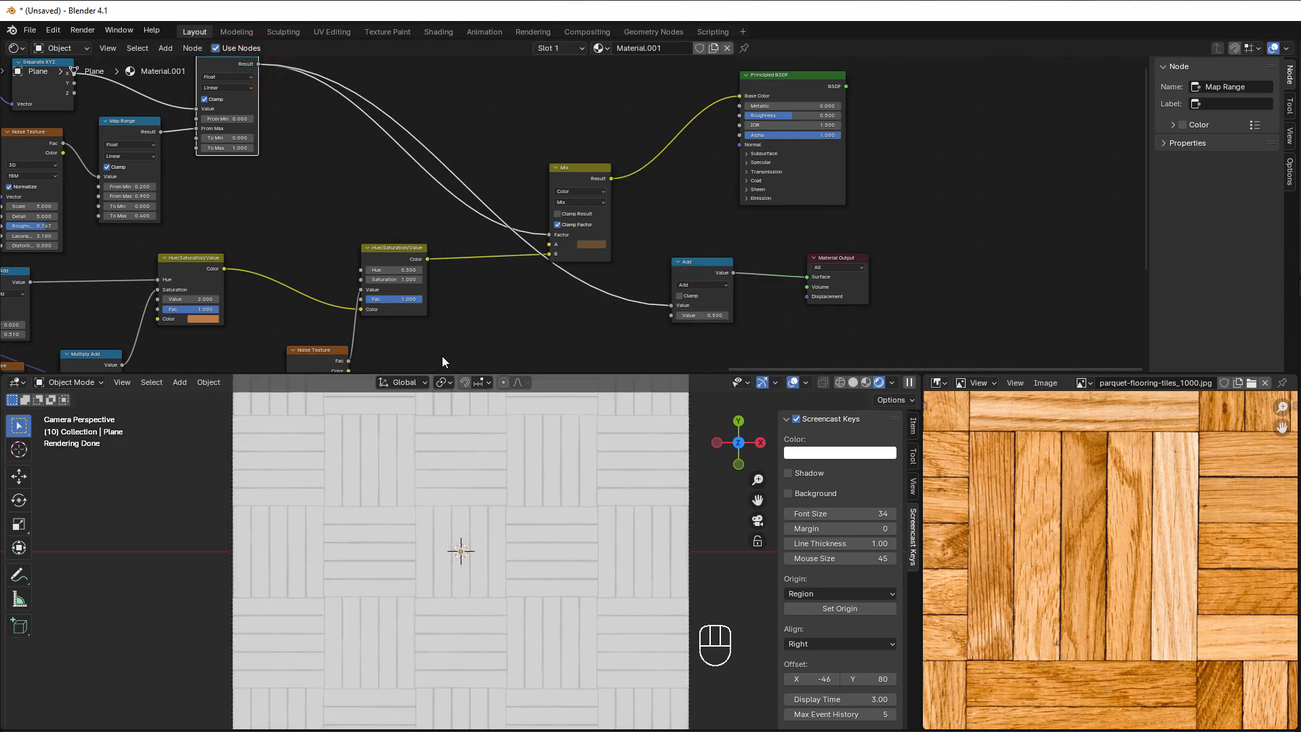
drag(348, 361, 671, 315)
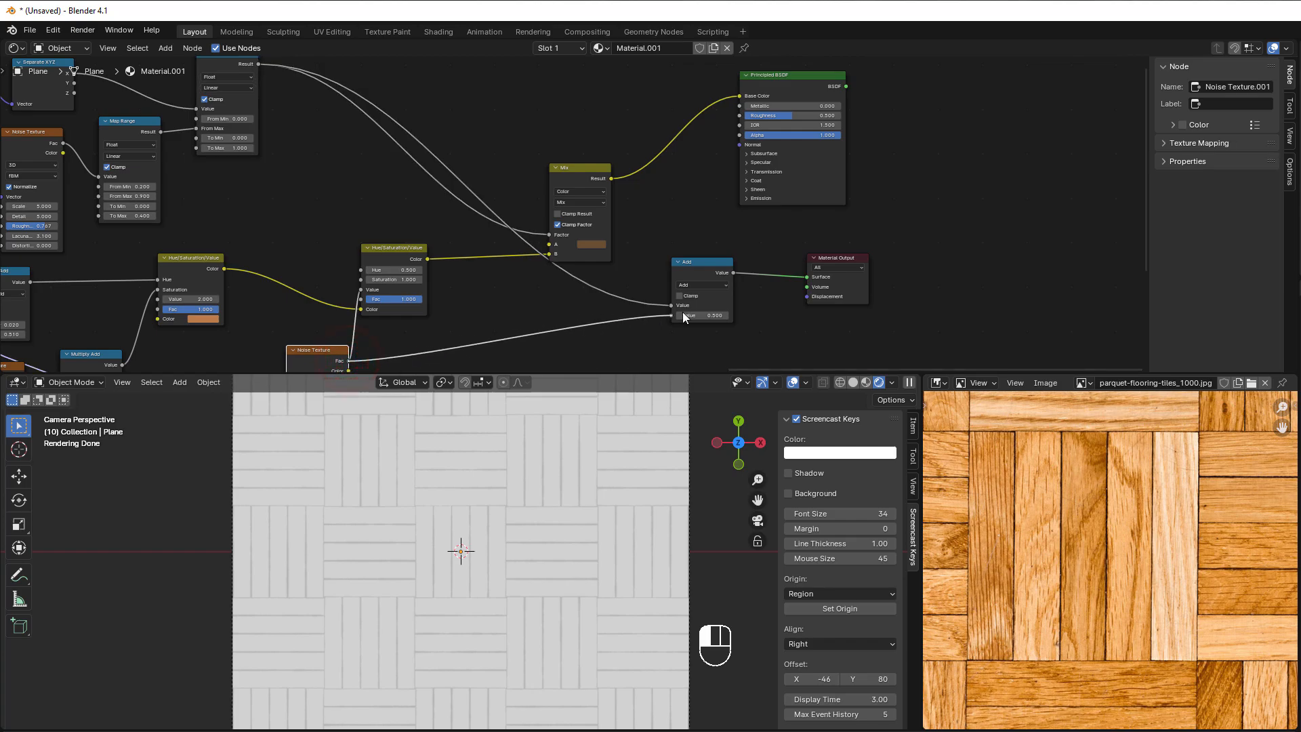
Step: Change the Math node's operation to Minimum and inspect the combined grain and gaps in the render
scroll(668, 329, up, 2)
middle_drag(668, 329, 550, 291)
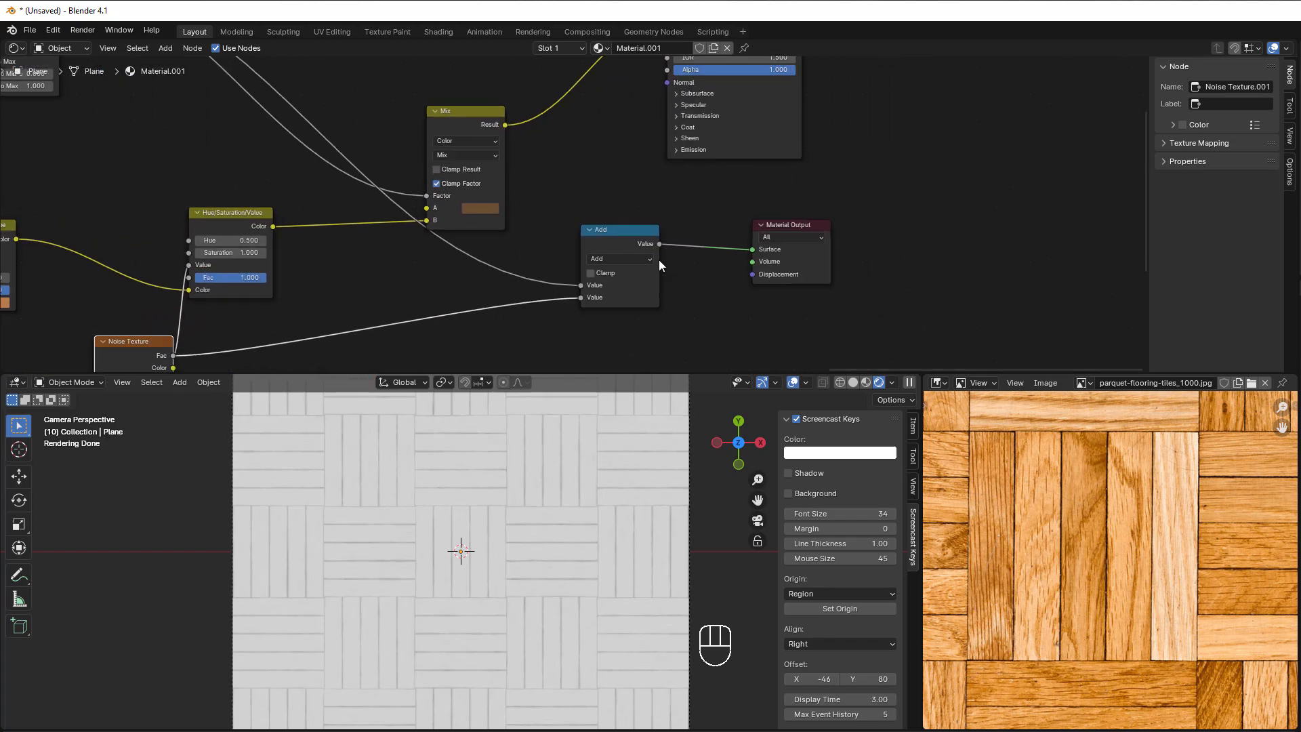
click(620, 259)
click(692, 290)
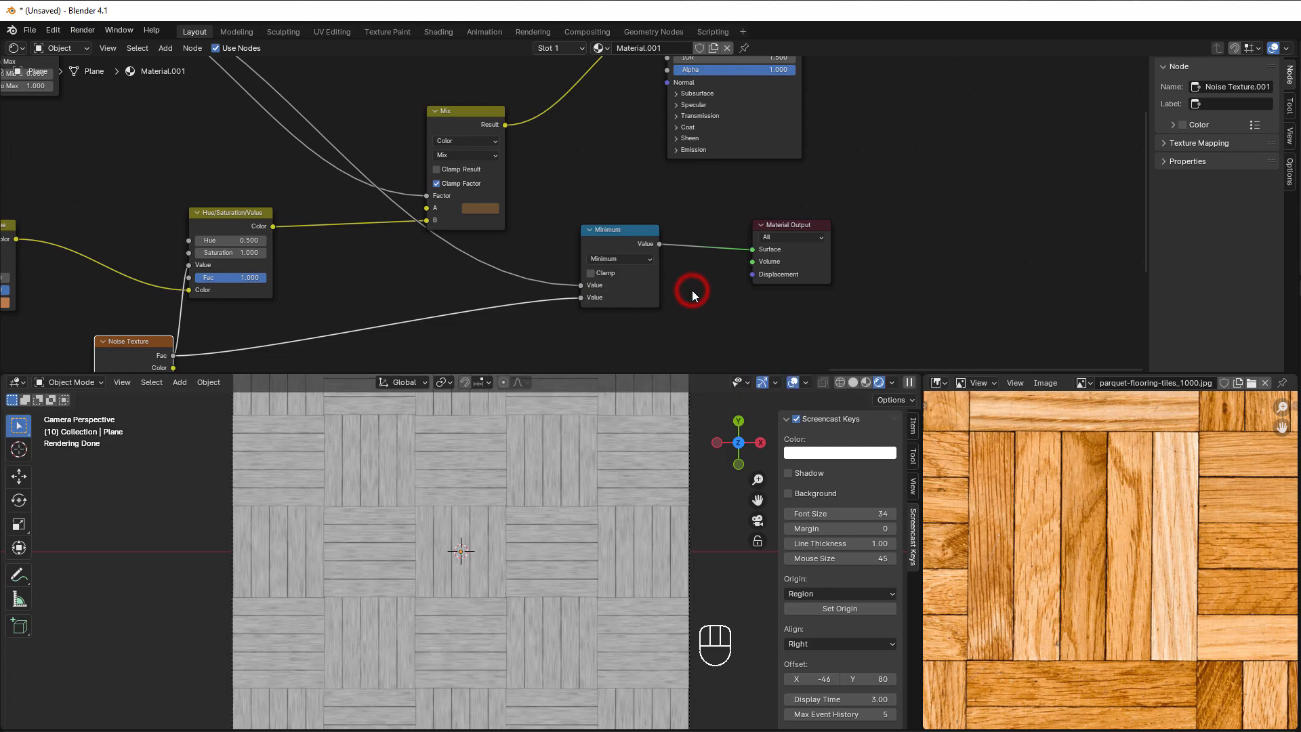
scroll(535, 535, up, 4)
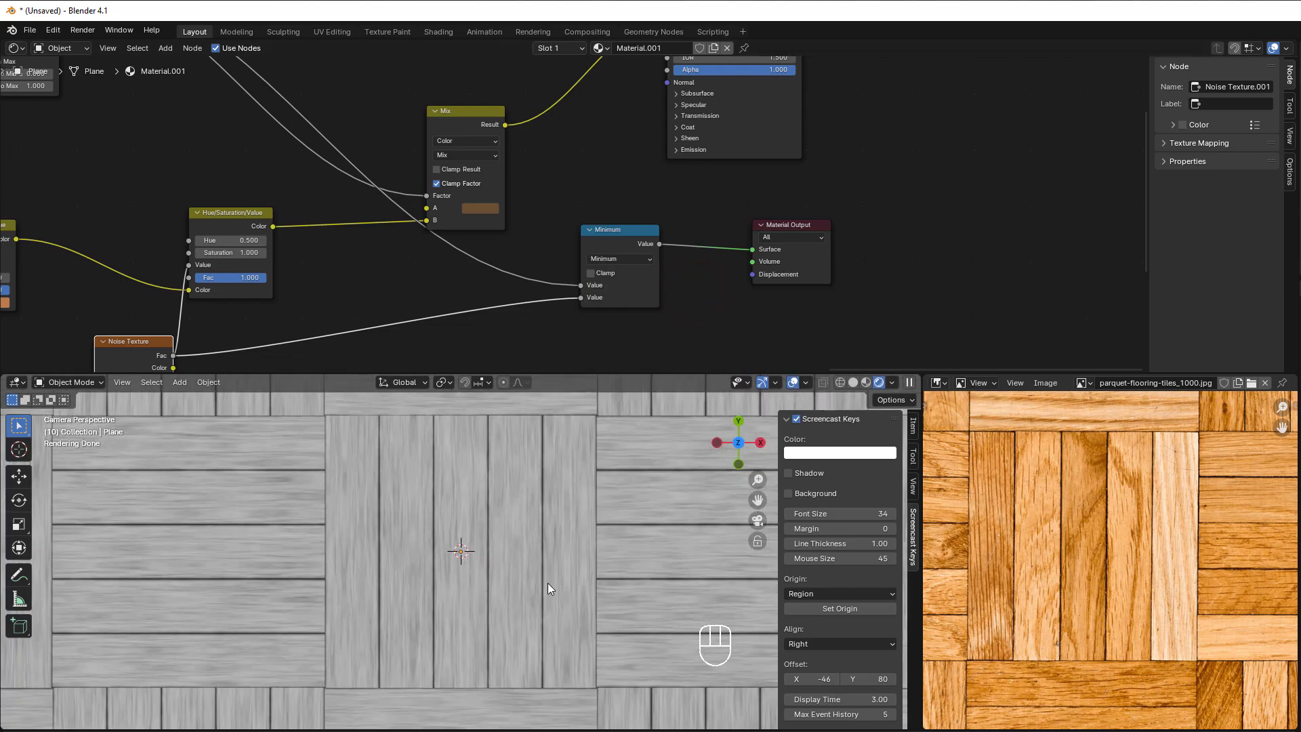
scroll(684, 307, down, 4)
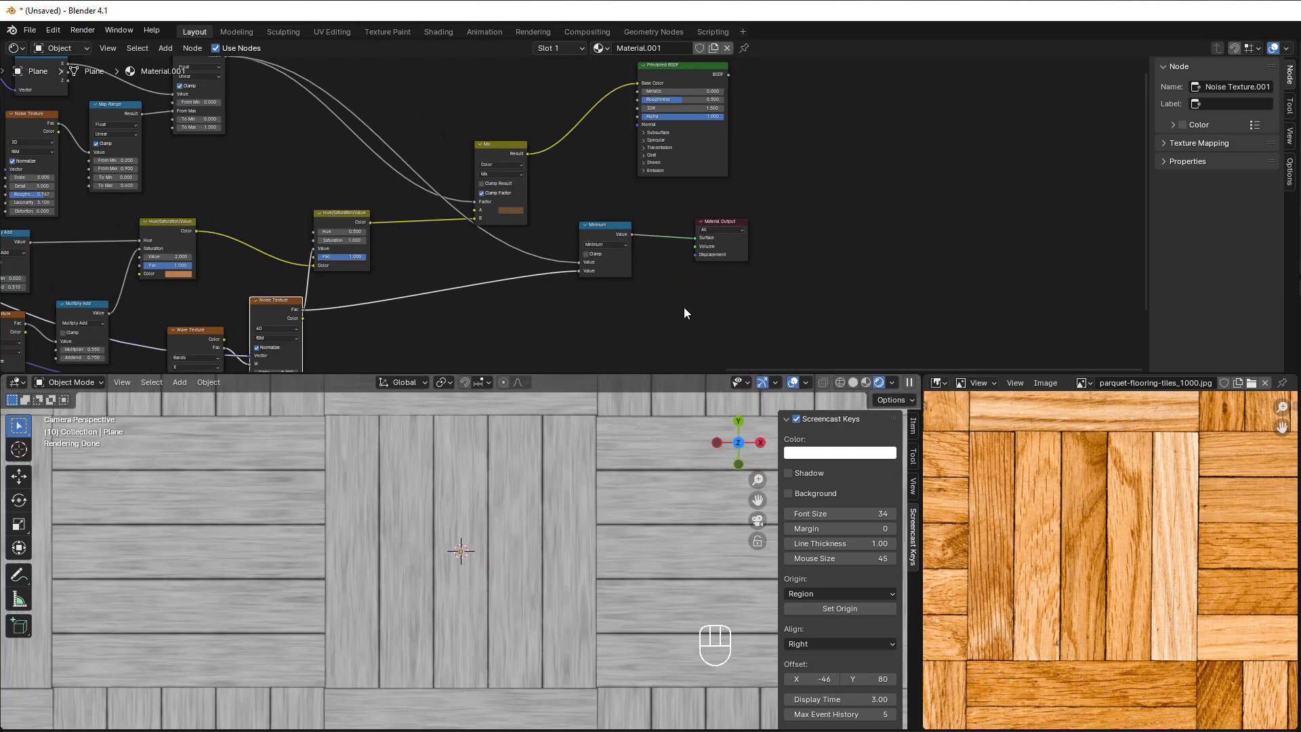
Step: Move the Minimum node beneath the Mix node, closer to the grain Noise Texture
drag(589, 222, 513, 258)
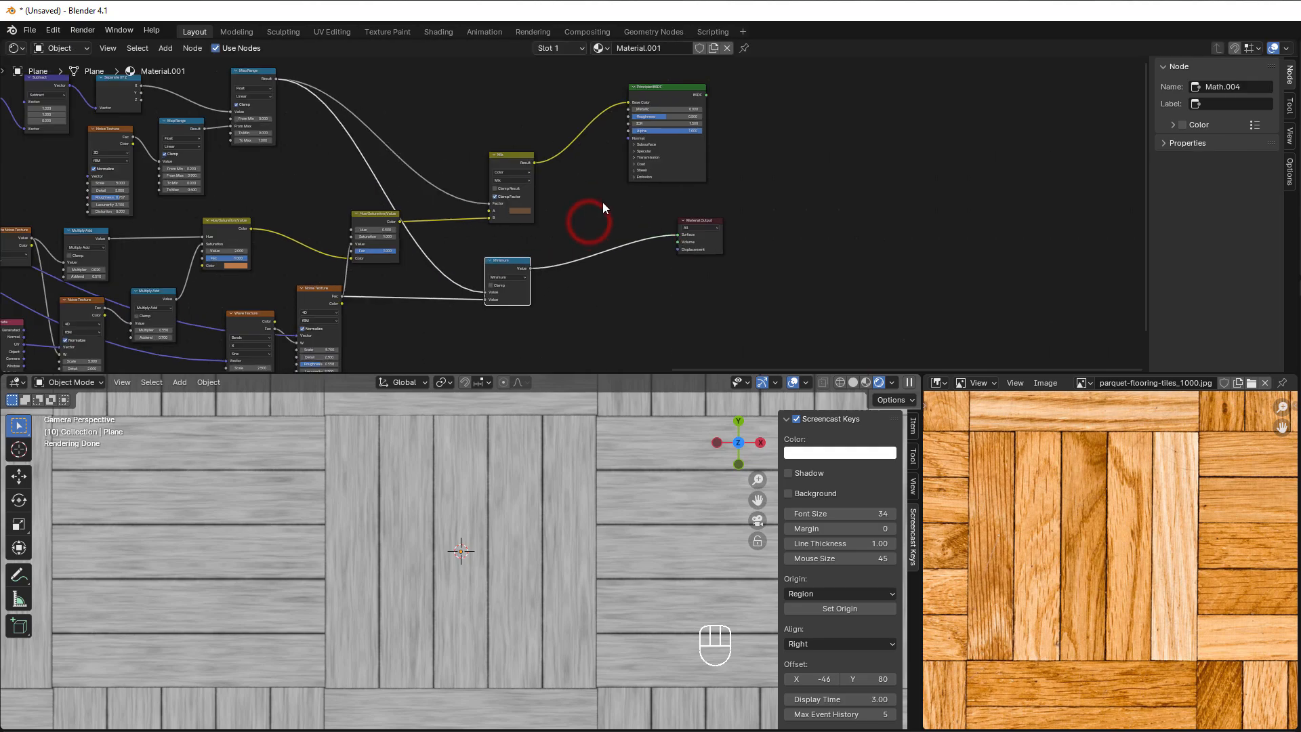
scroll(602, 202, up, 4)
middle_drag(586, 281, 649, 204)
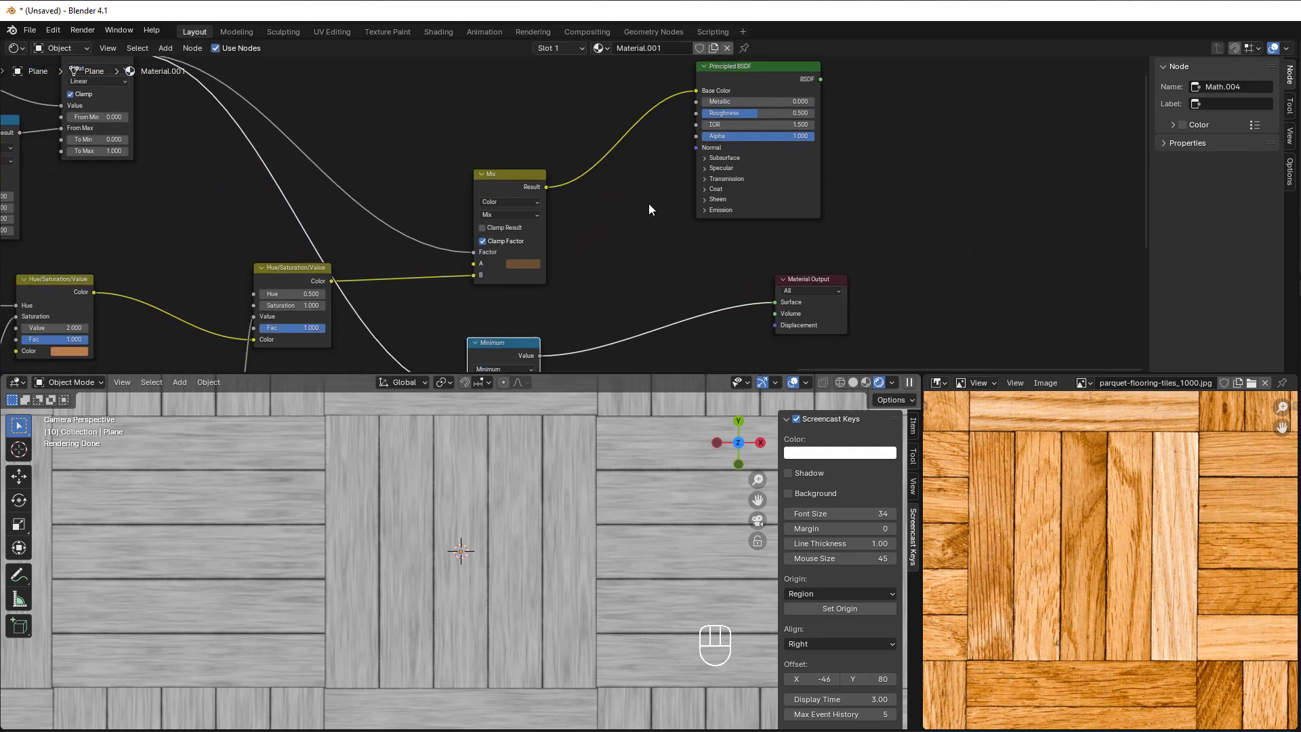
Step: Add a Bump node, feeding the Minimum node's Value into its Height and its Normal into the Principled BSDF's Normal
key(shift+a)
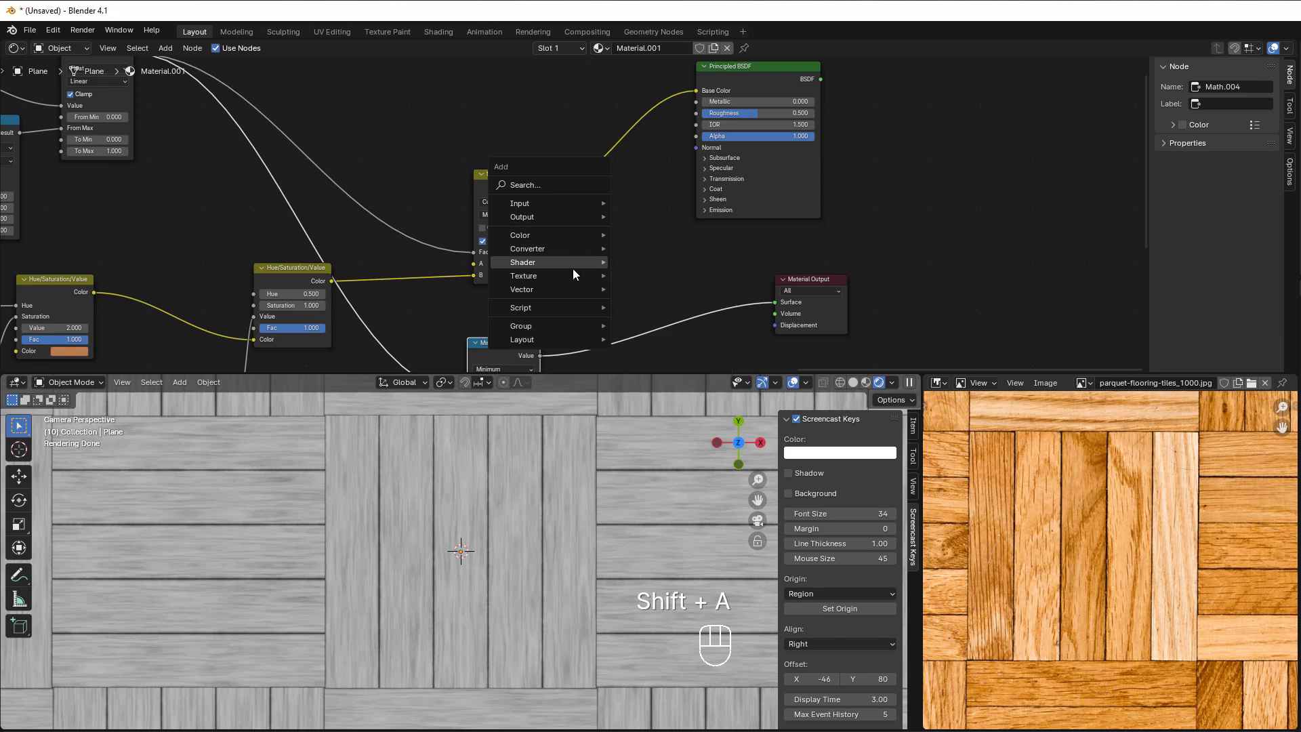
mouse_move(559, 291)
click(642, 288)
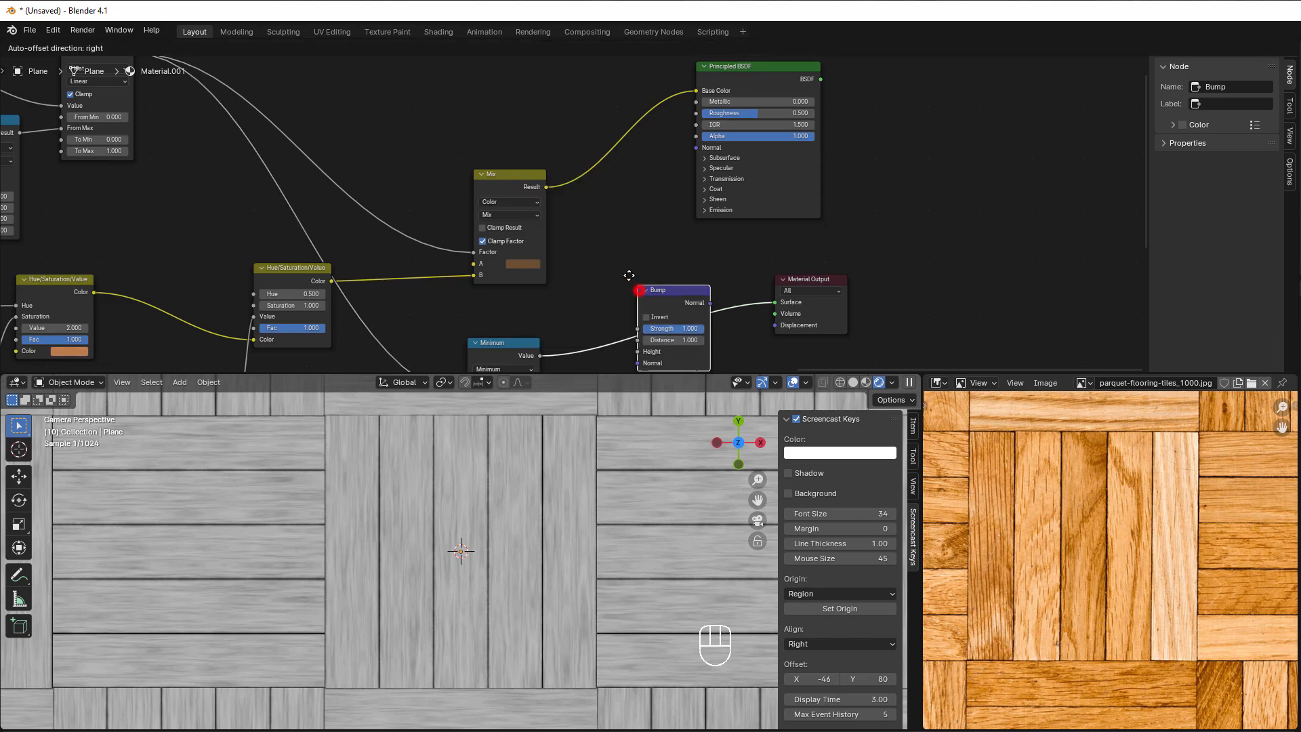
drag(539, 355, 606, 291)
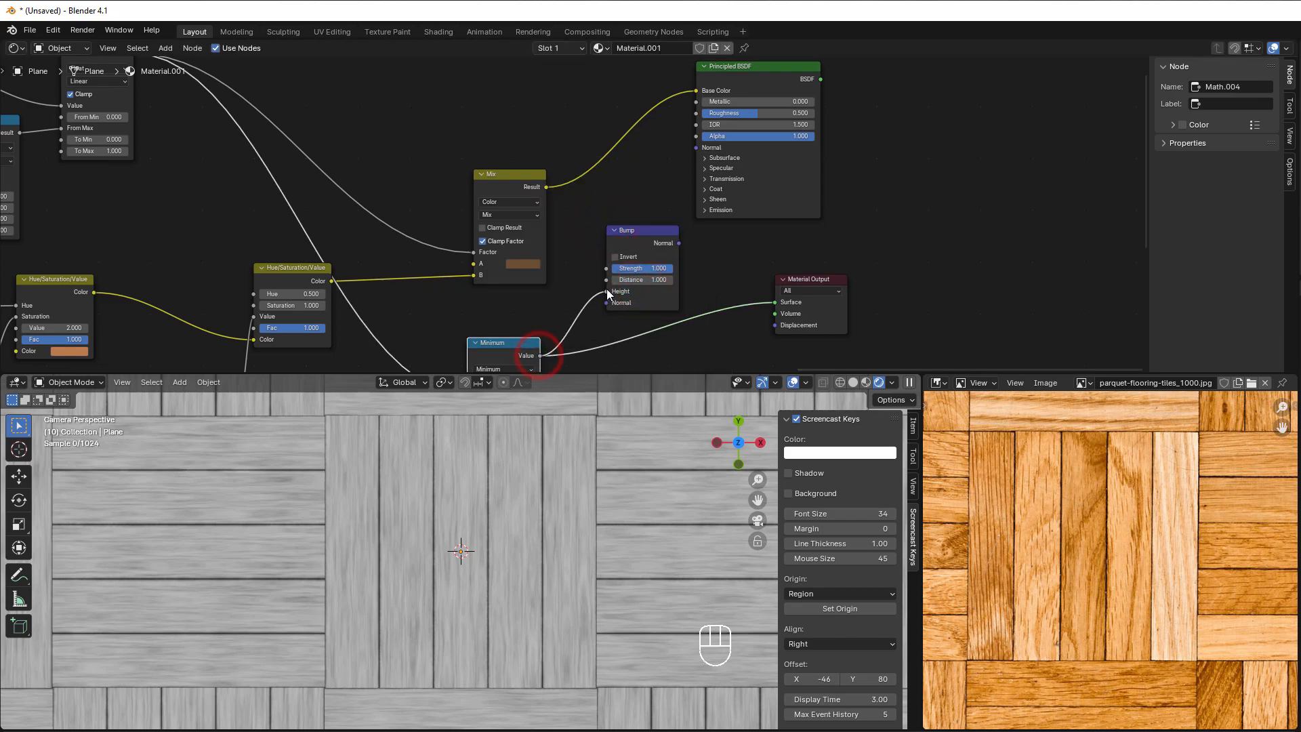
drag(680, 243, 697, 148)
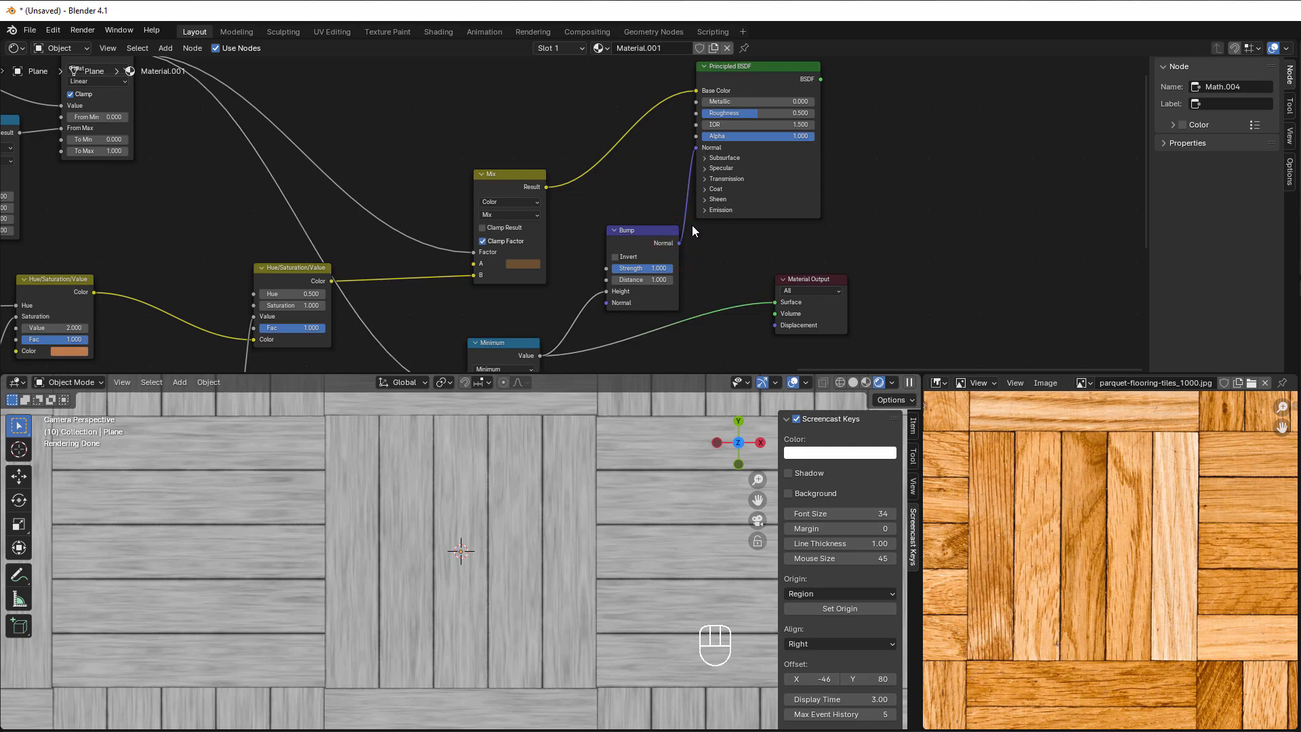
Step: Move the Material Output beside the Principled BSDF and connect the BSDF output to its Surface
scroll(823, 221, down, 1)
drag(786, 270, 872, 128)
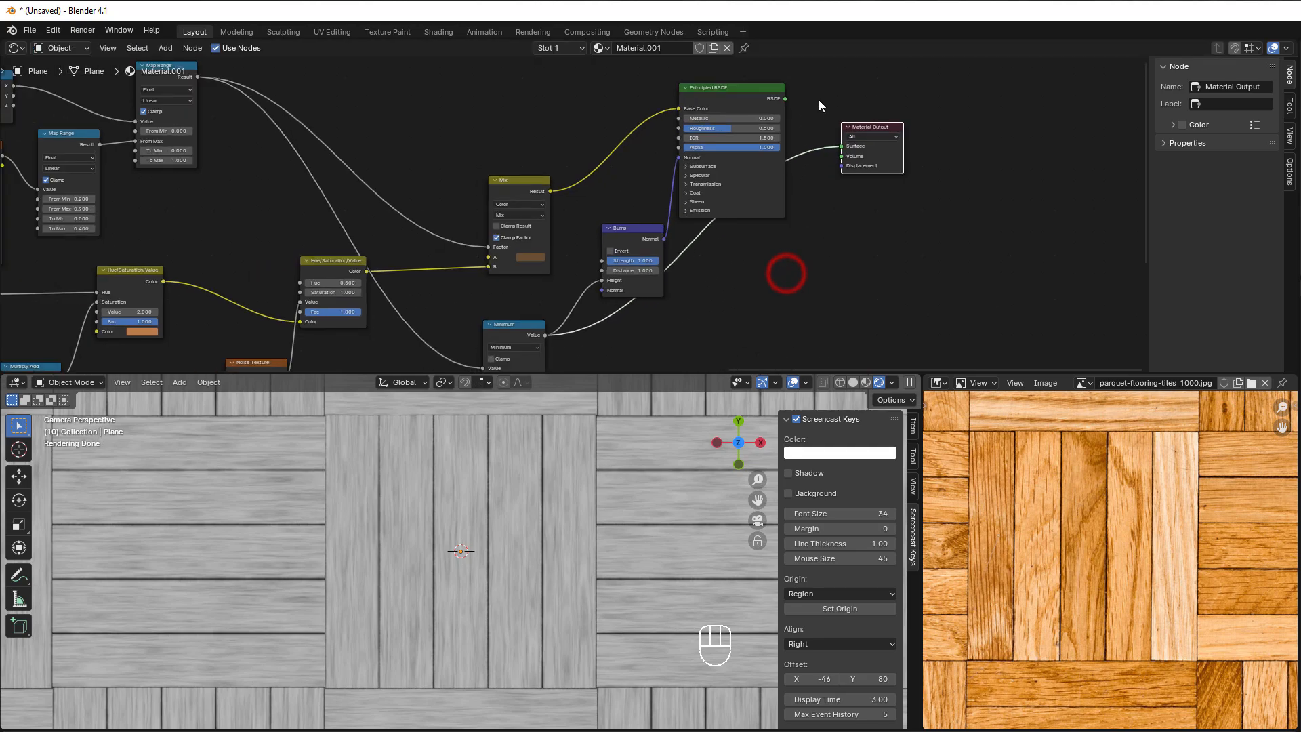
drag(784, 100, 841, 146)
scroll(690, 252, up, 2)
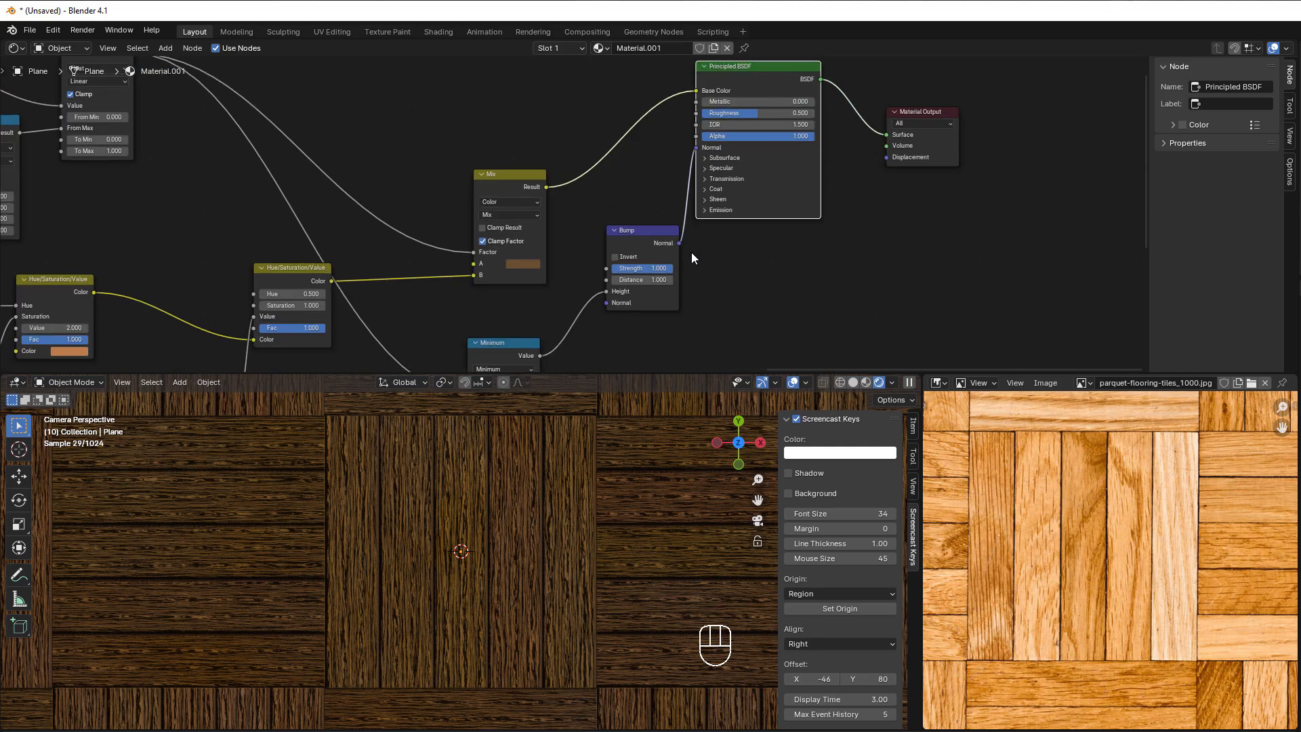
Step: Lower the Bump node's Strength to about 0.208 and its Distance to 0.3
scroll(698, 242, up, 2)
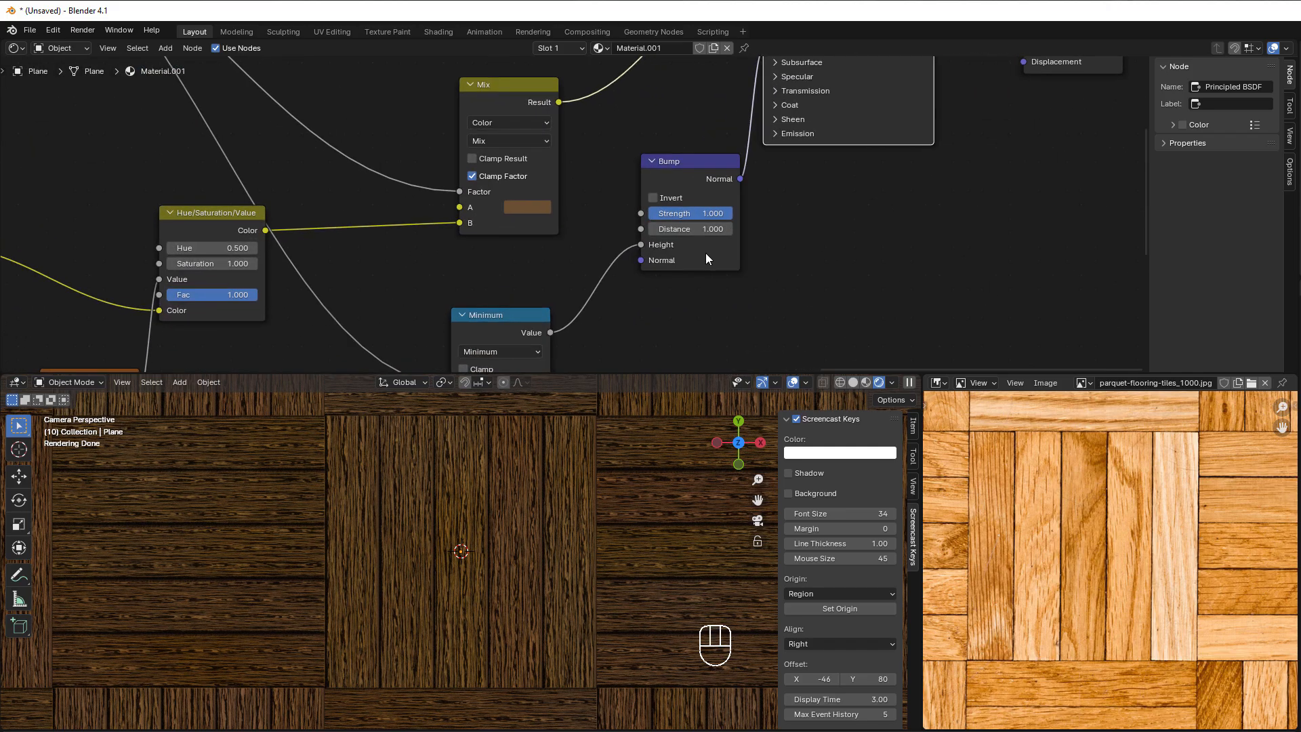
drag(712, 214, 672, 215)
scroll(527, 502, down, 3)
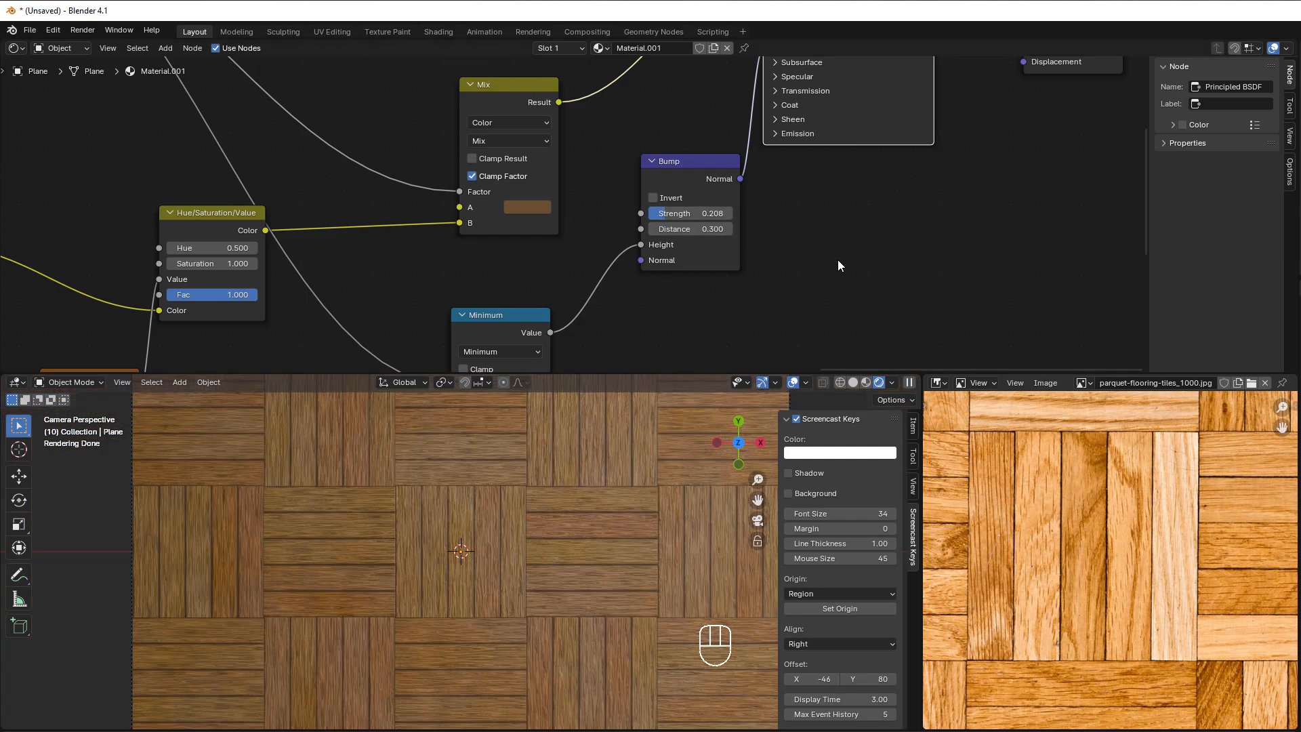
Step: Raise the Principled BSDF's Roughness to 0.7 and inspect the floor in the render up close and from farther away
middle_drag(837, 258, 764, 460)
drag(756, 203, 788, 203)
scroll(534, 468, down, 2)
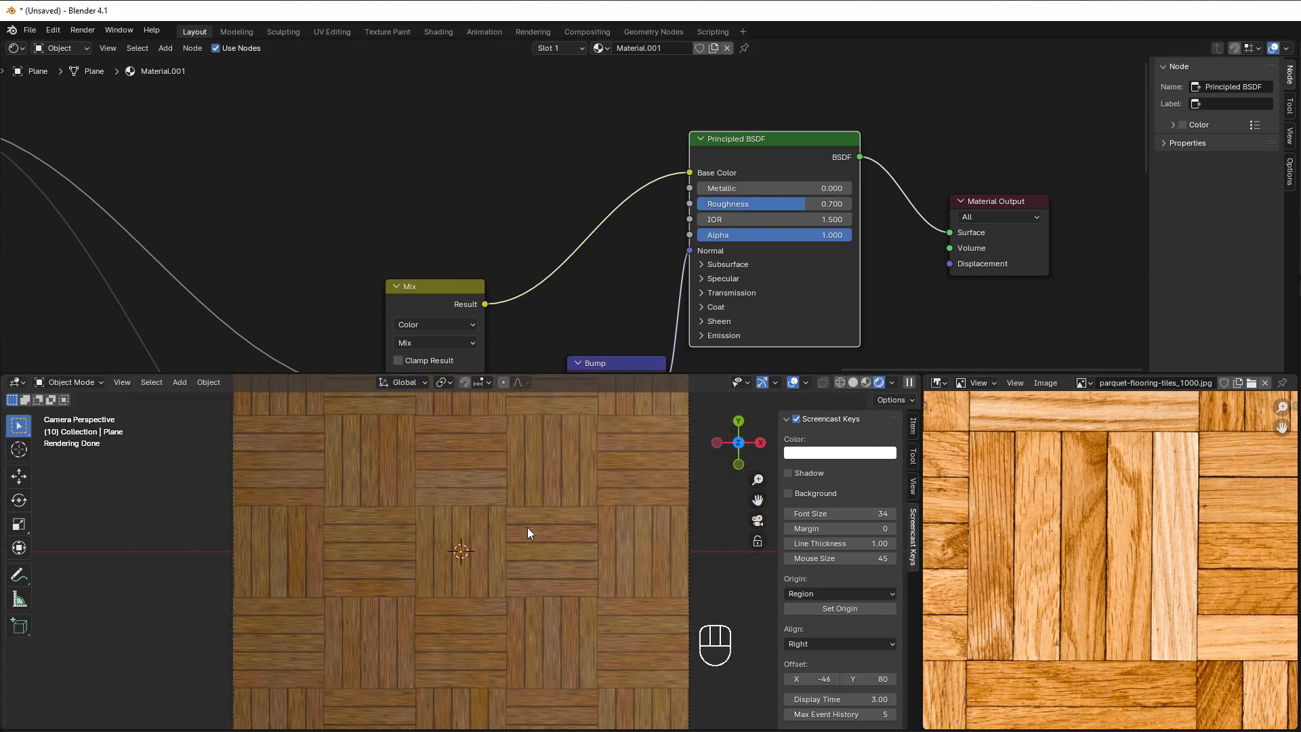
middle_drag(570, 285, 900, 168)
scroll(459, 552, up, 5)
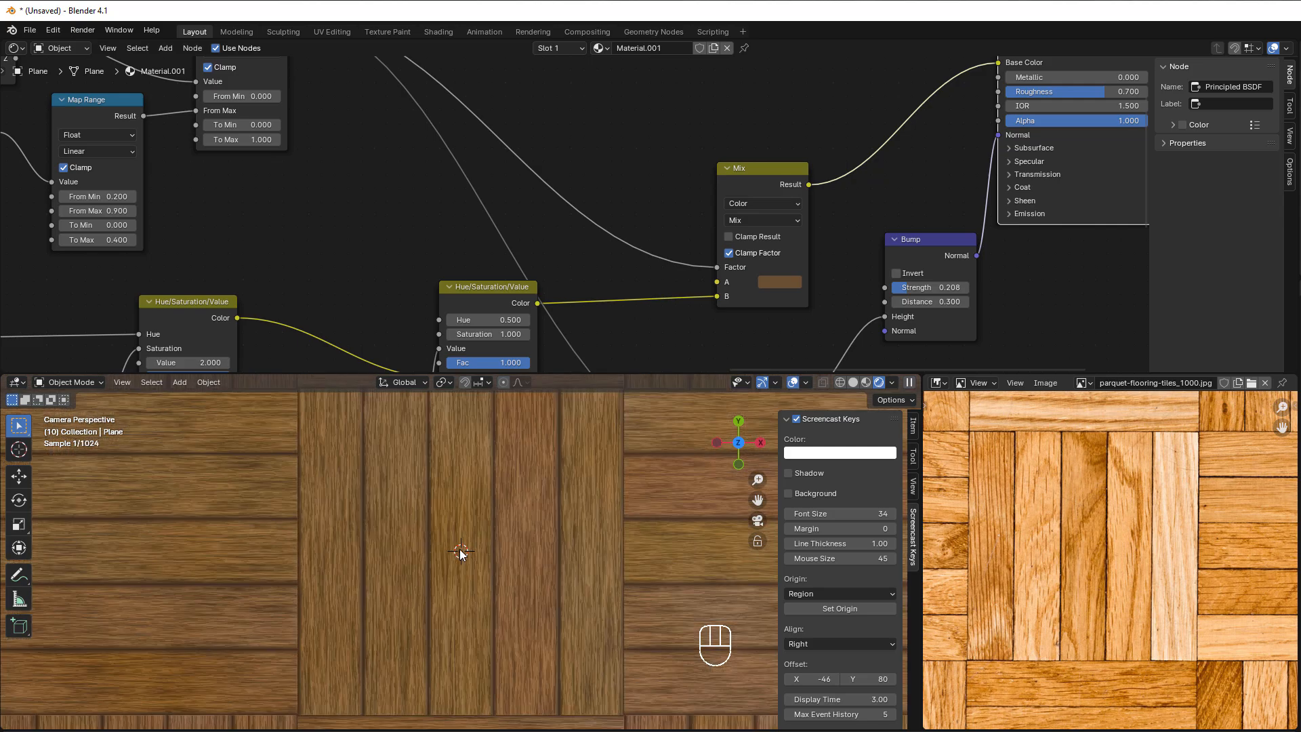
scroll(461, 552, down, 4)
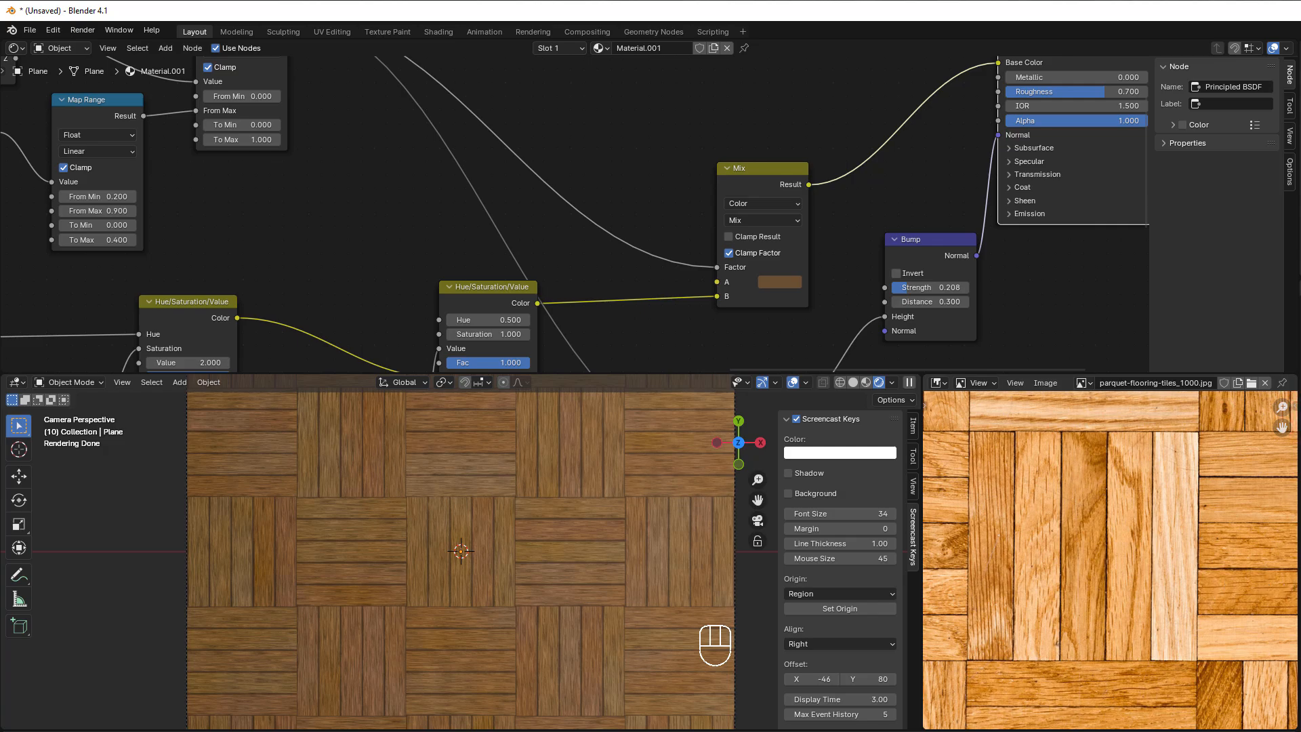
Step: Expose the hidden Properties editor and assign an Environment Texture to the World background's Color
click(1299, 415)
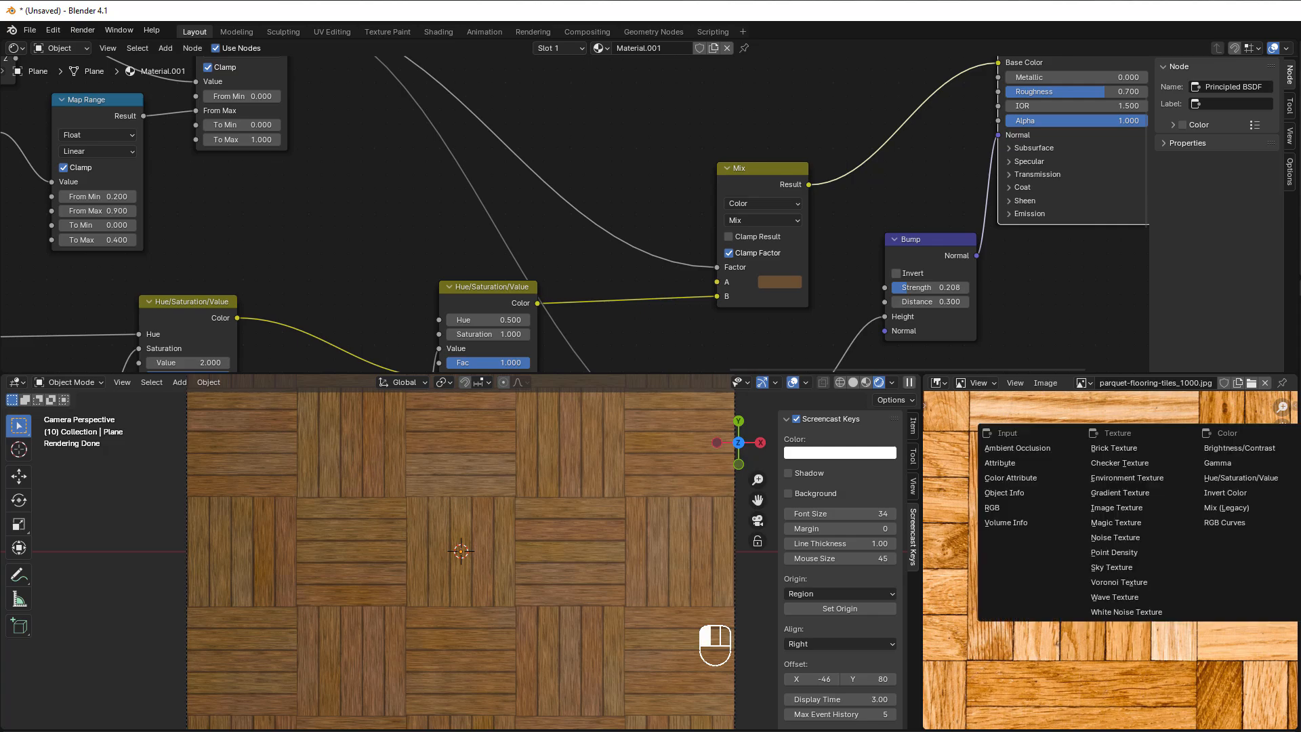
key(Escape)
drag(1299, 413, 1079, 413)
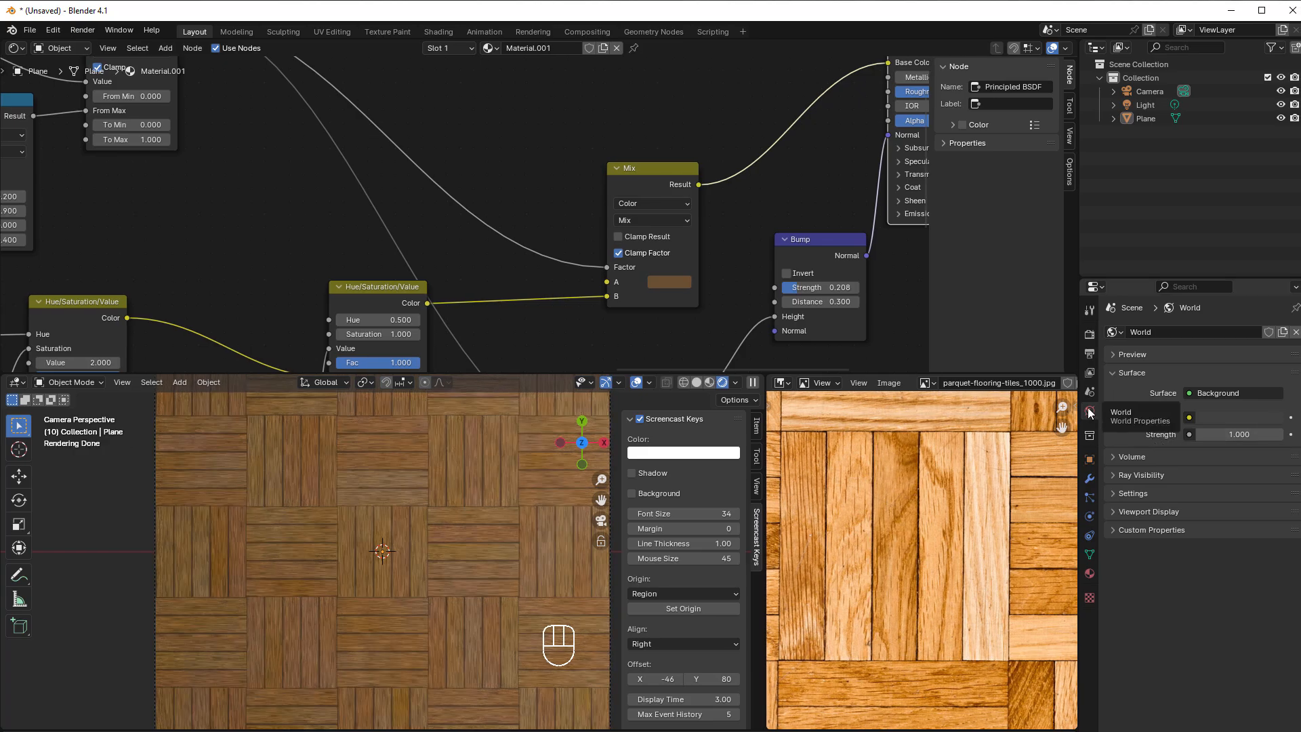
click(1189, 417)
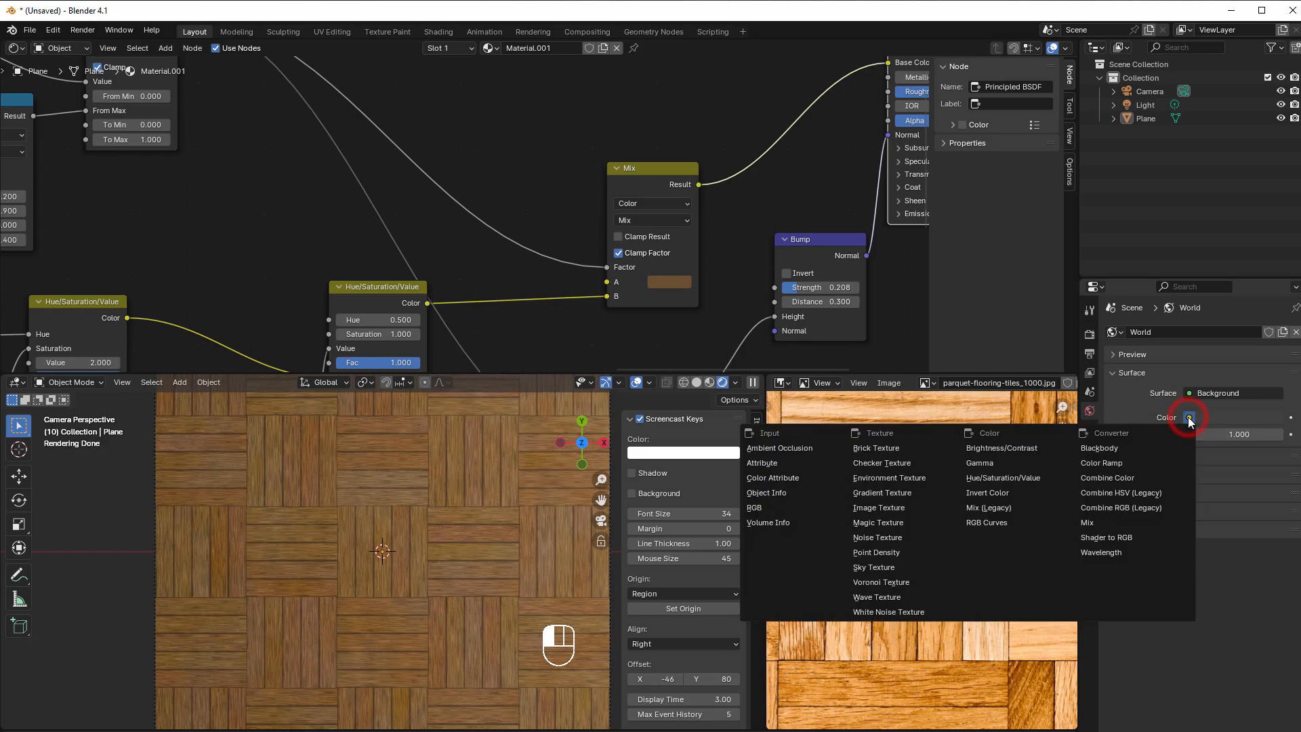
click(929, 477)
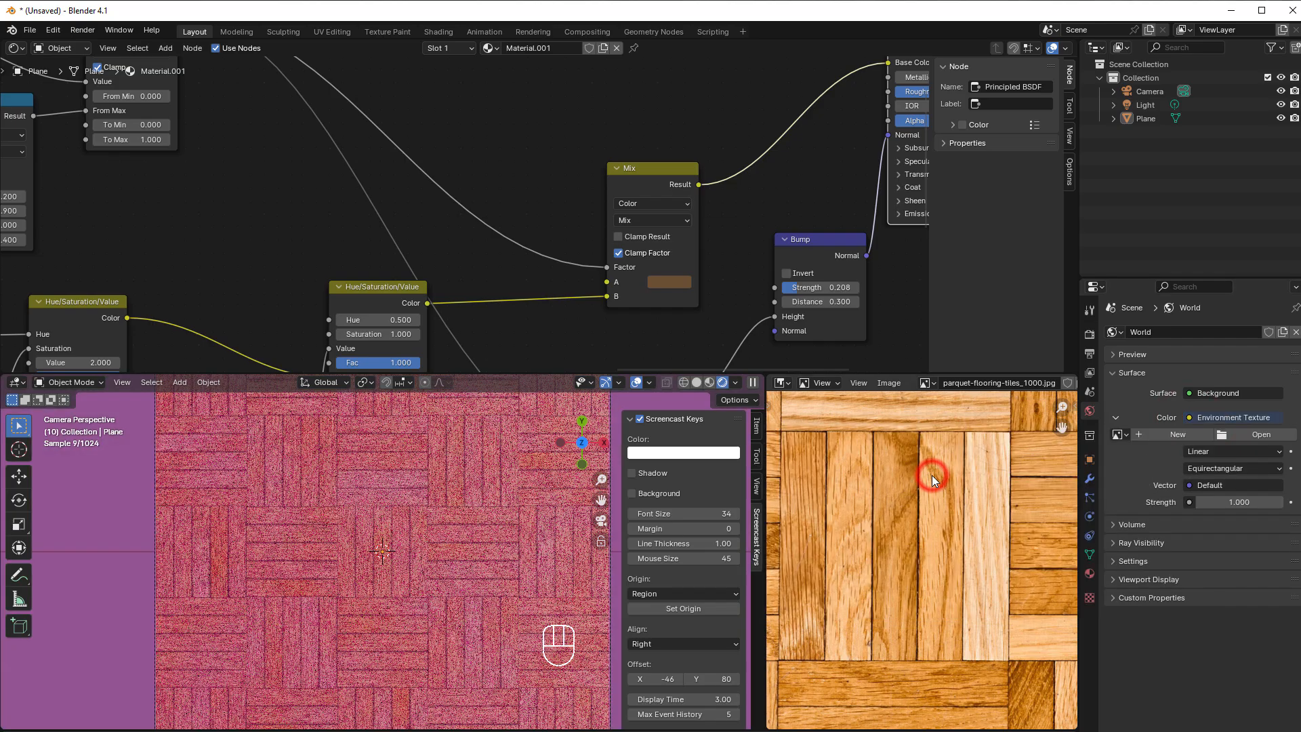
Step: Load lapa_4k.hdr from the HDRI folder into the World's Environment Texture
click(1242, 434)
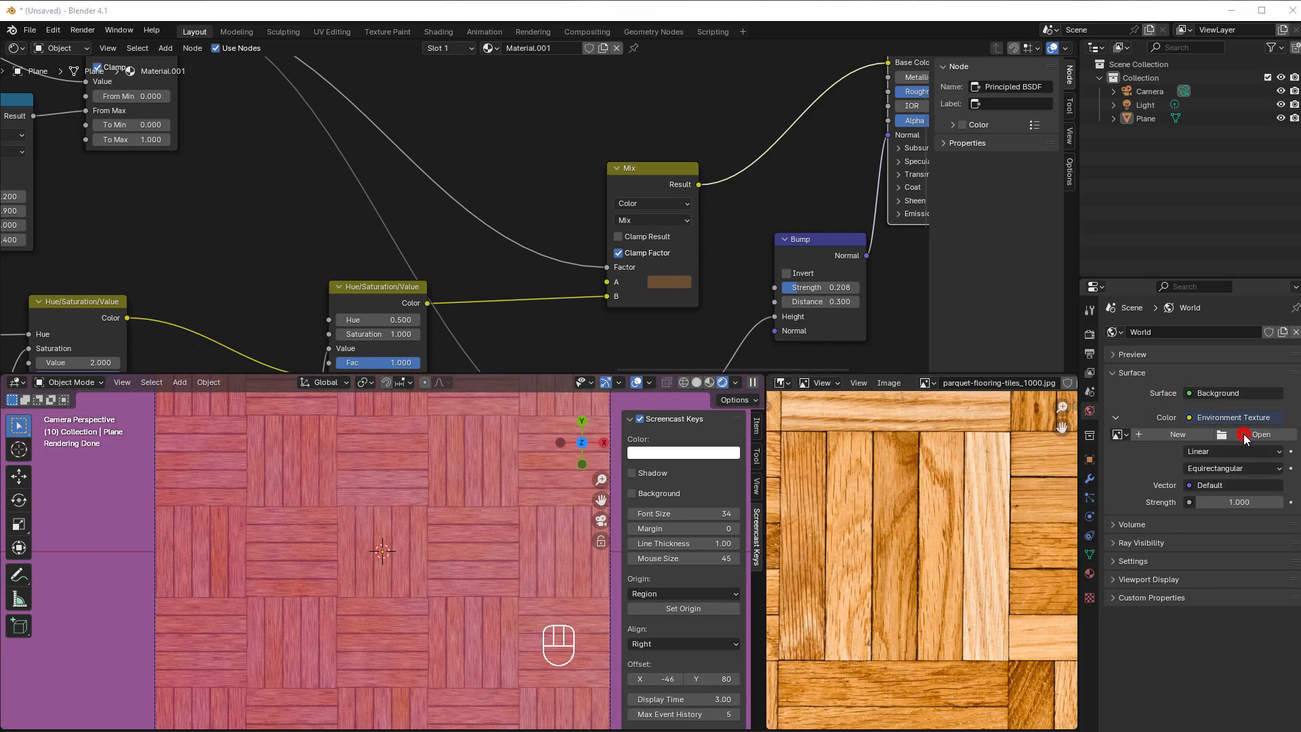
click(296, 245)
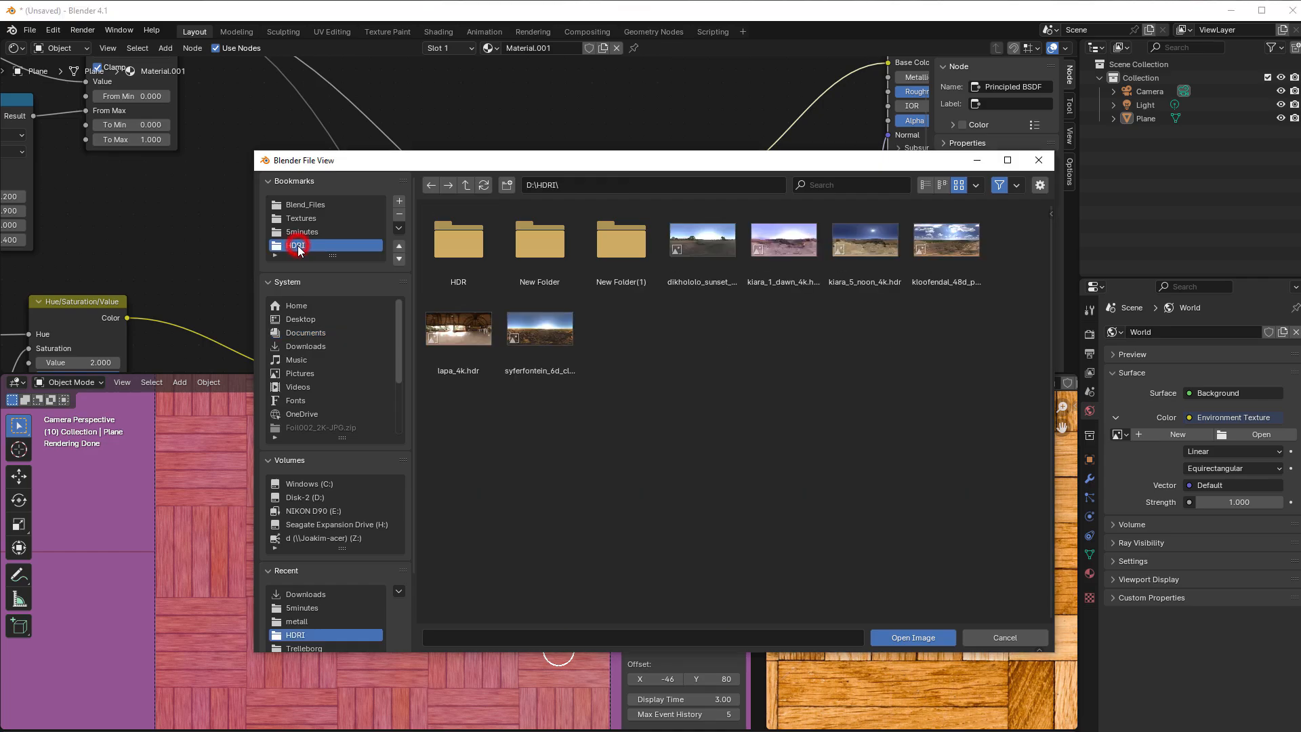
double_click(466, 324)
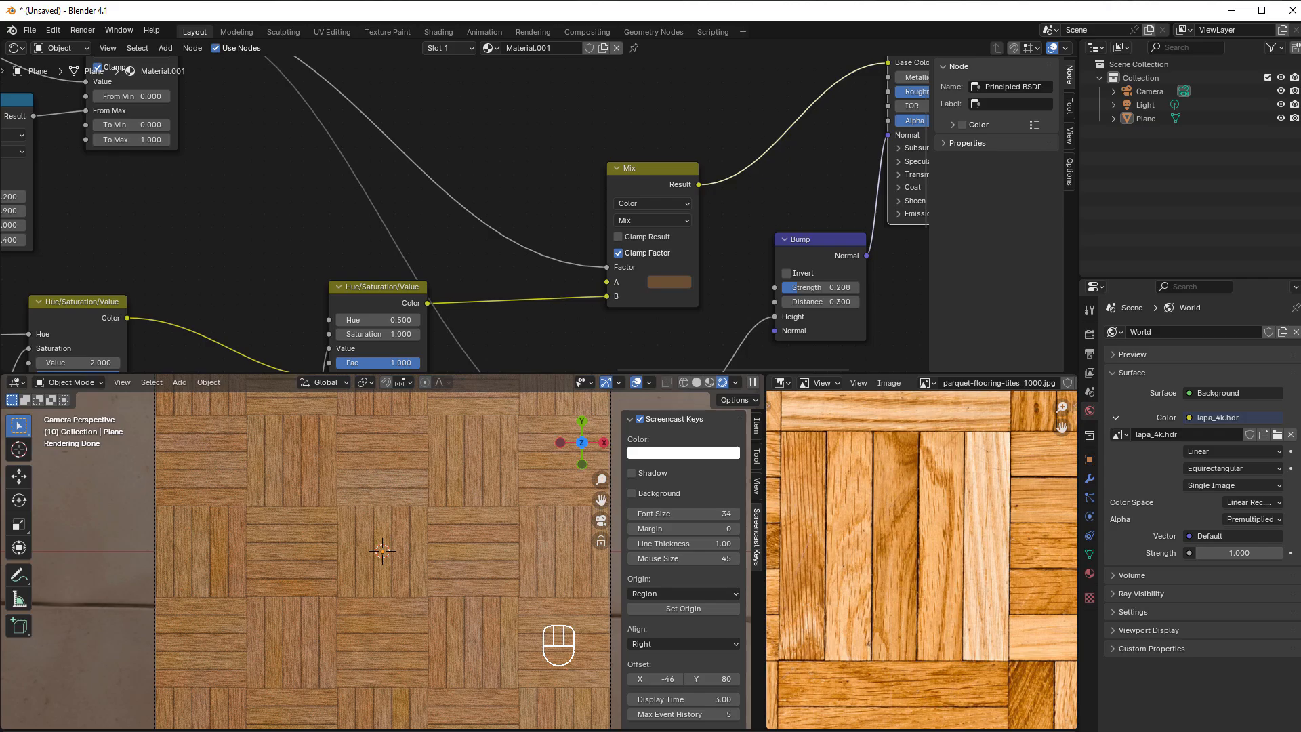
Step: Hide the Outliner and Properties editors again so the node editor and render view regain the full width
drag(1300, 441, 1300, 440)
drag(1300, 728, 1300, 728)
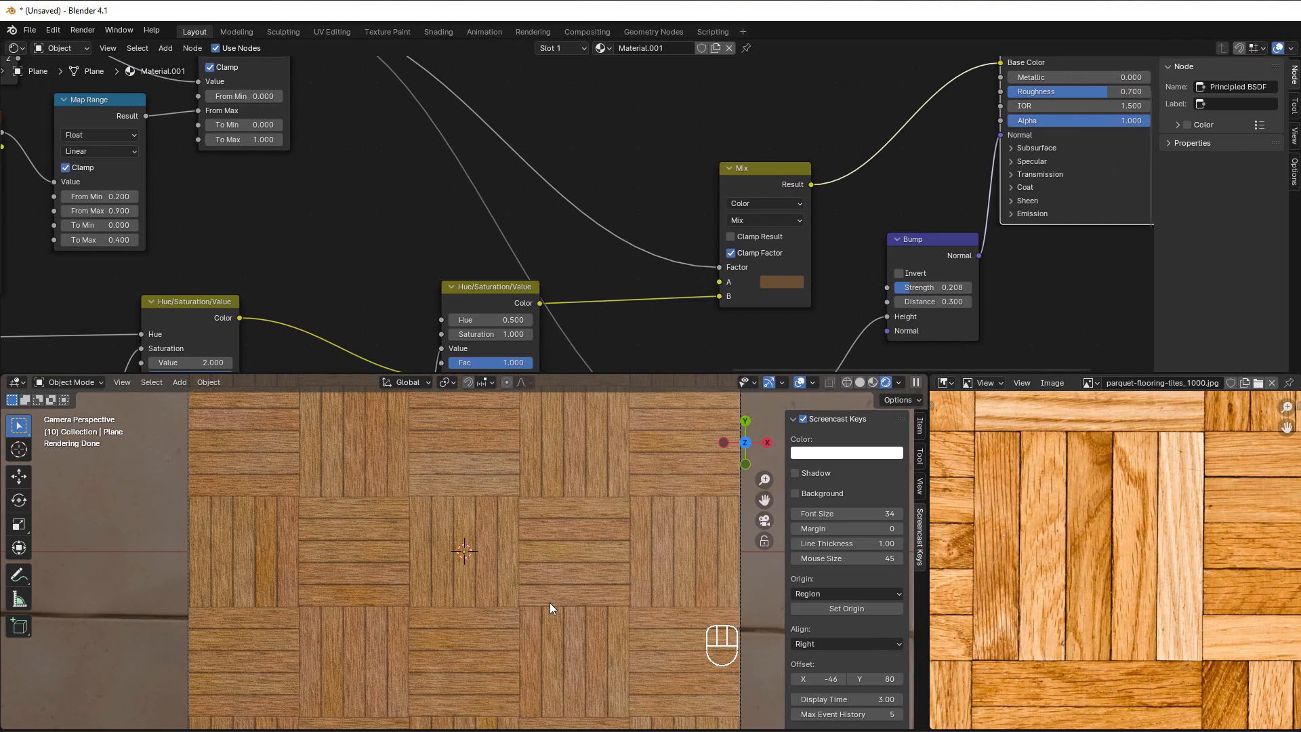
scroll(520, 569, up, 1)
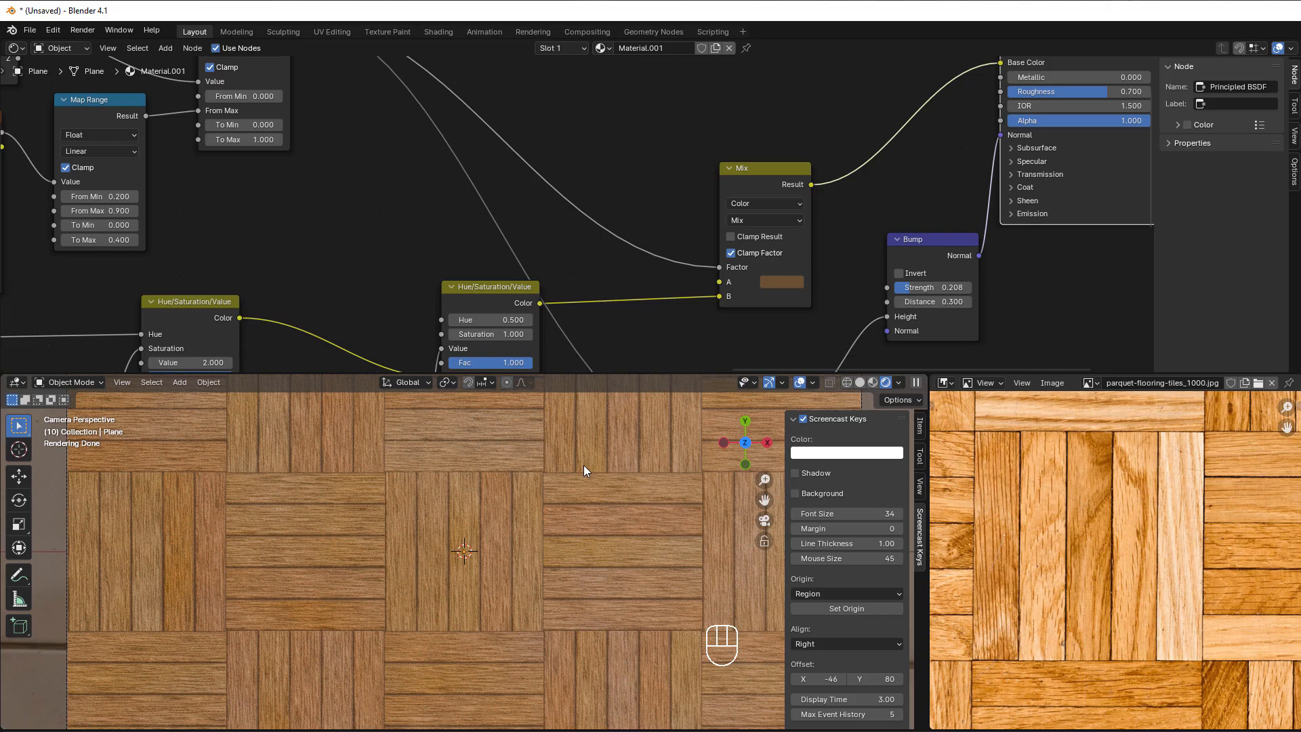
Step: Reduce the Bump node's Strength to about 0.125 and its Distance to 0.2
click(906, 290)
drag(906, 290, 884, 290)
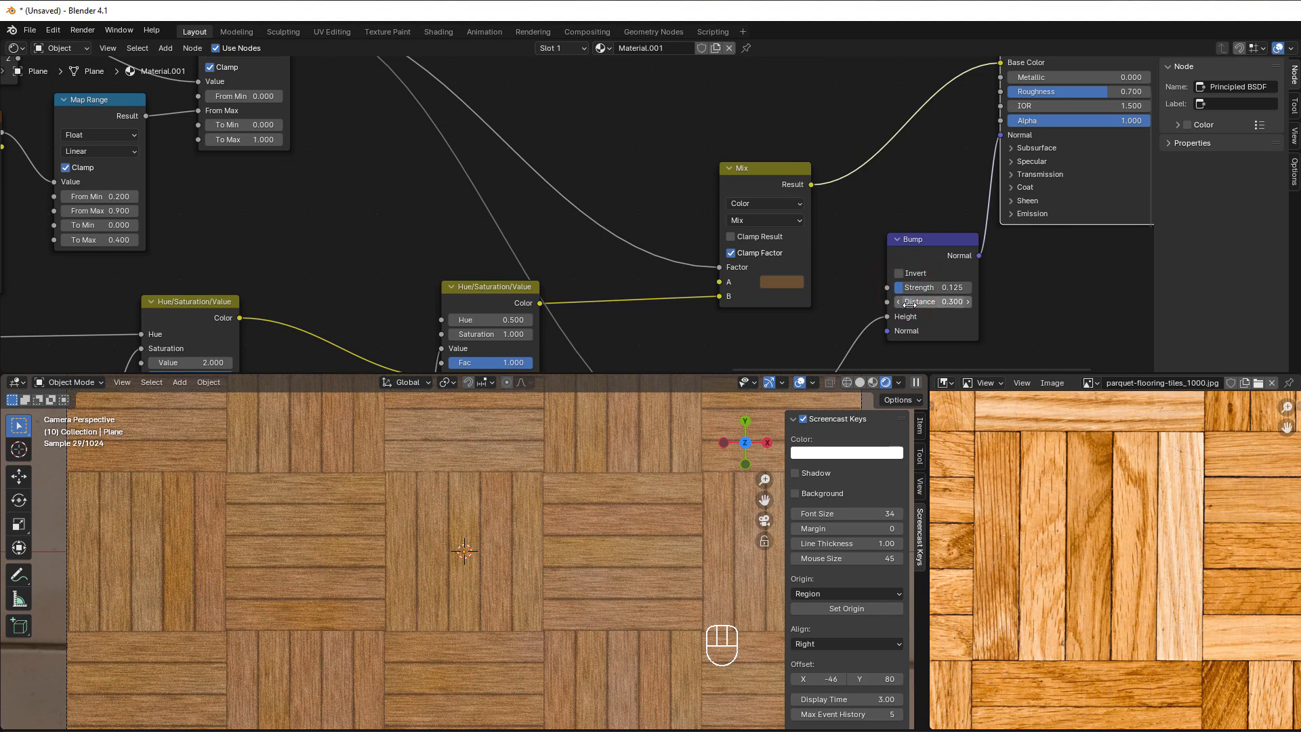
click(899, 302)
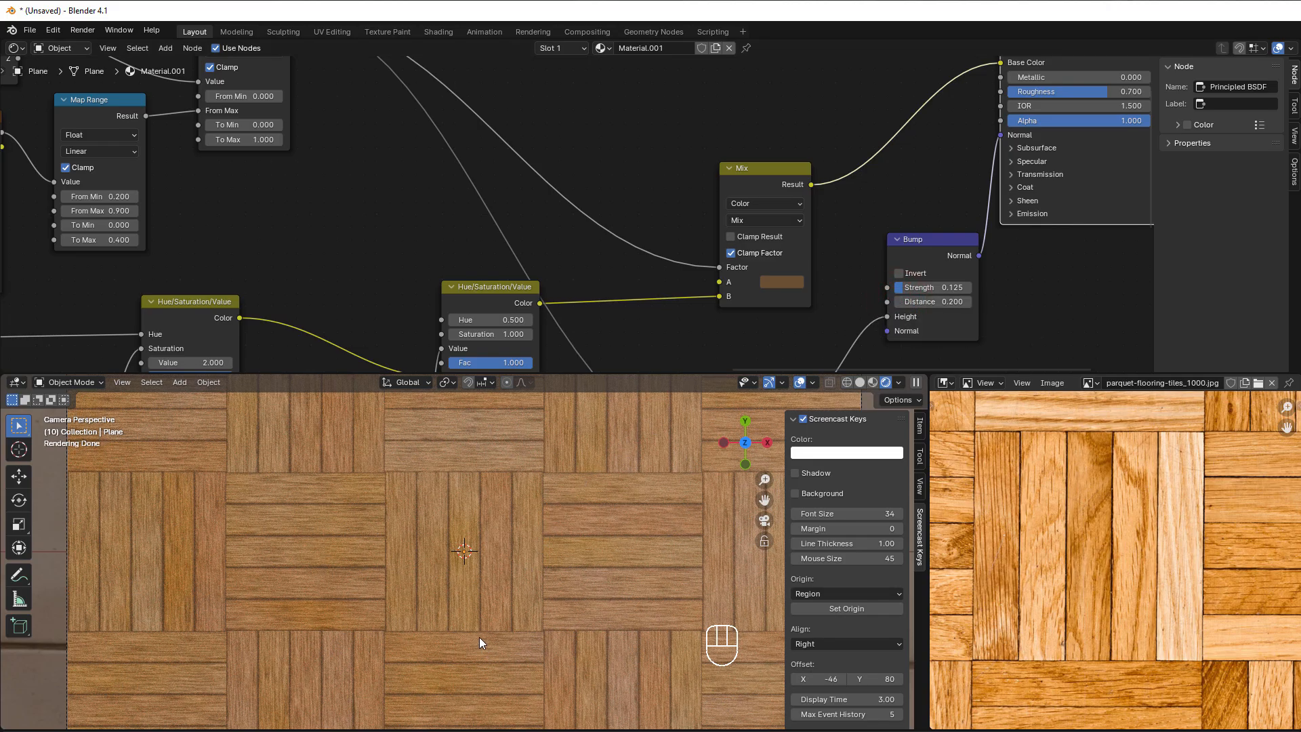
Step: Darken the gap color in the Mix node's A input to a very dark brown
click(794, 282)
drag(892, 142, 893, 160)
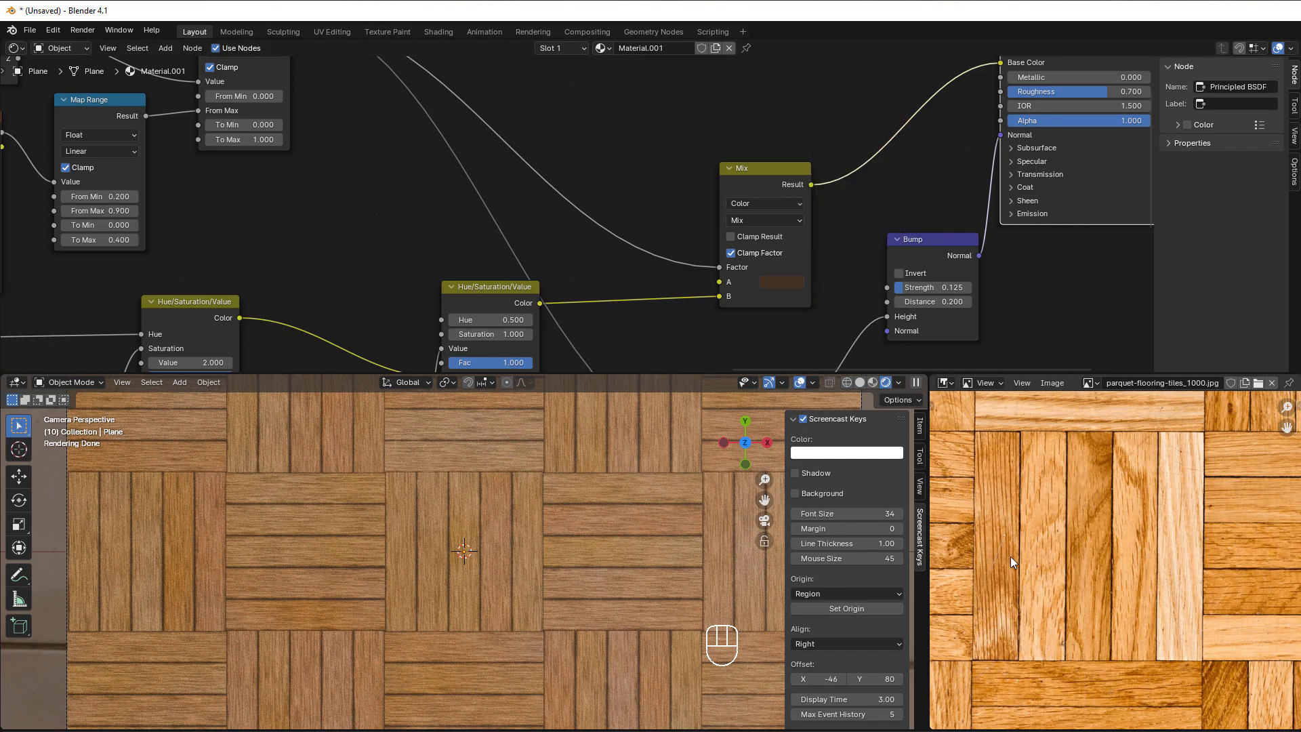
Step: Review the color node chain and compare the rendered plank colors, grain and gaps with the reference photo at several distances
scroll(407, 290, down, 2)
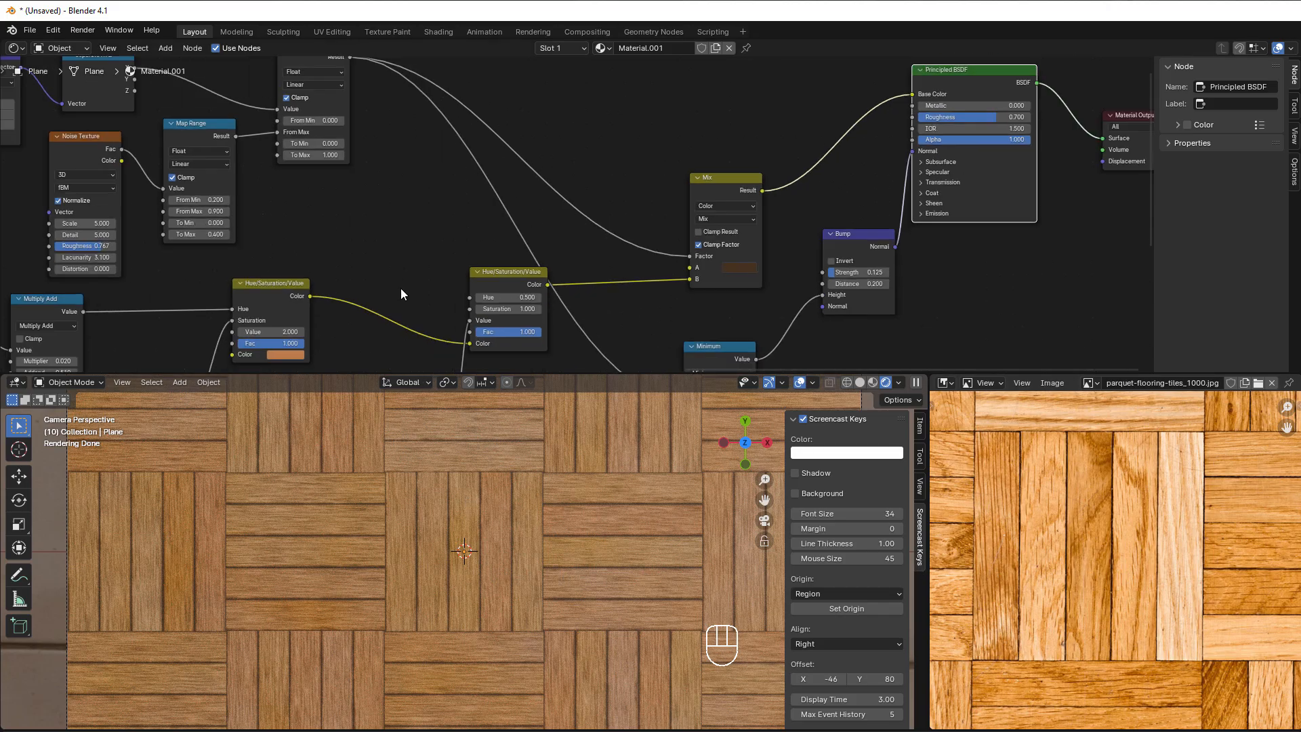
middle_drag(406, 290, 599, 176)
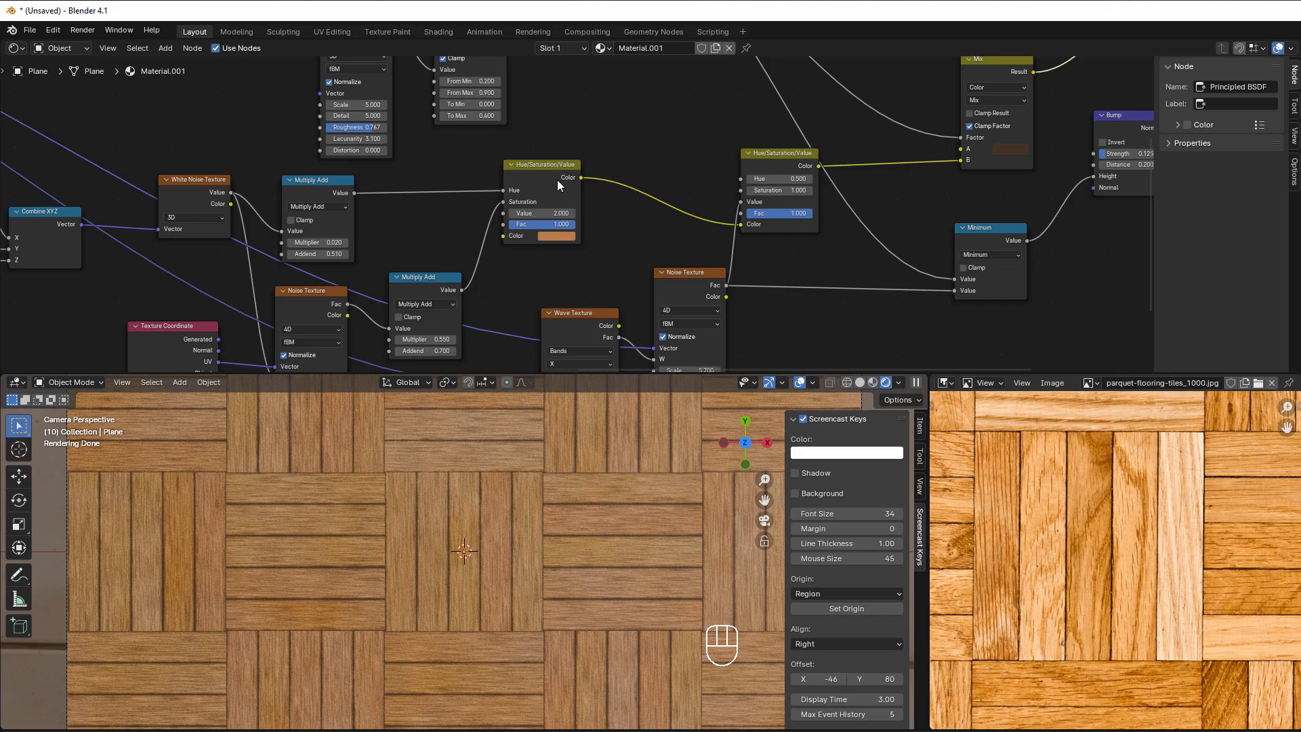
scroll(363, 636, down, 3)
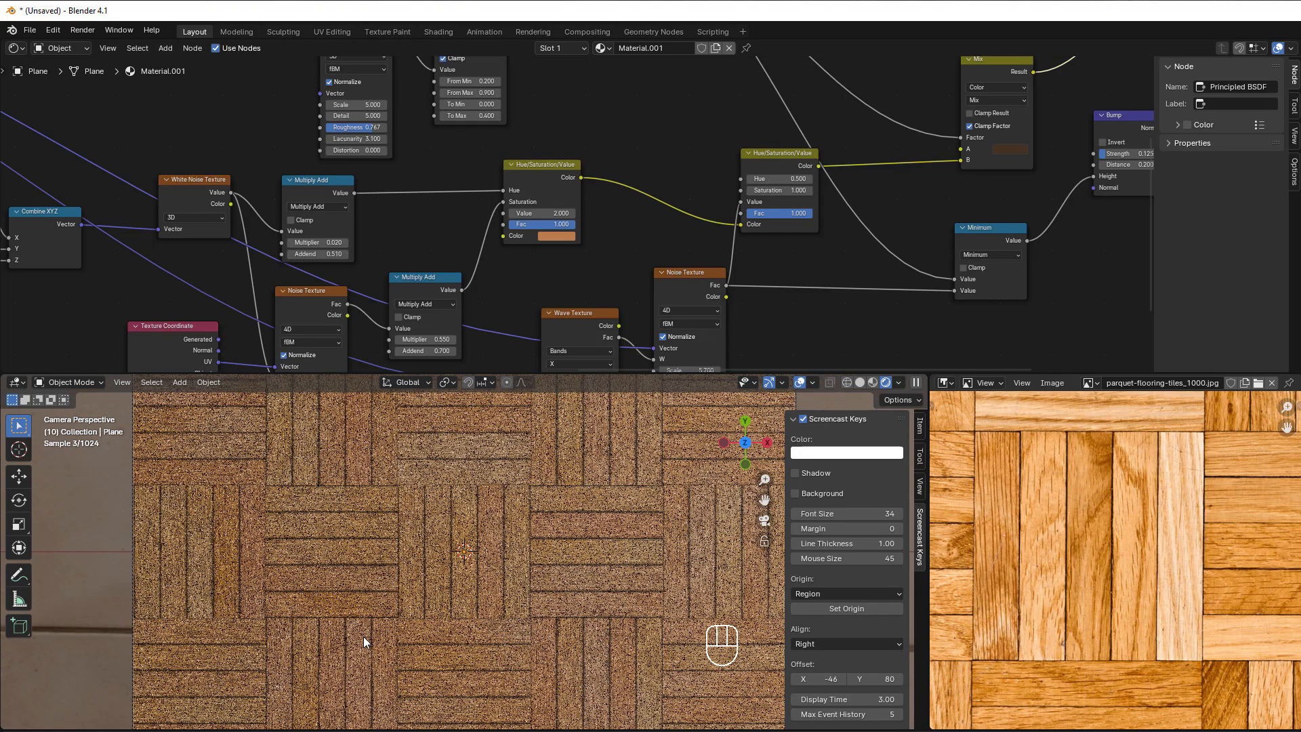
scroll(363, 635, up, 2)
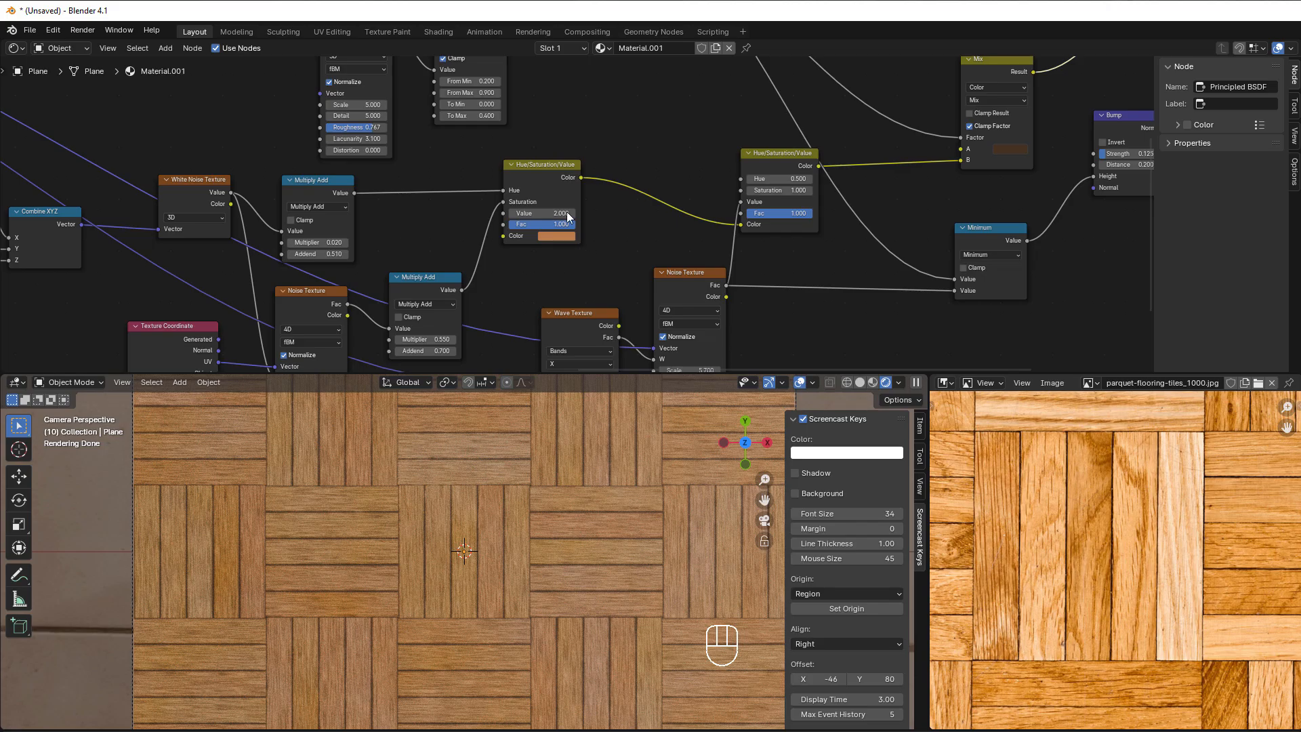
scroll(509, 579, down, 3)
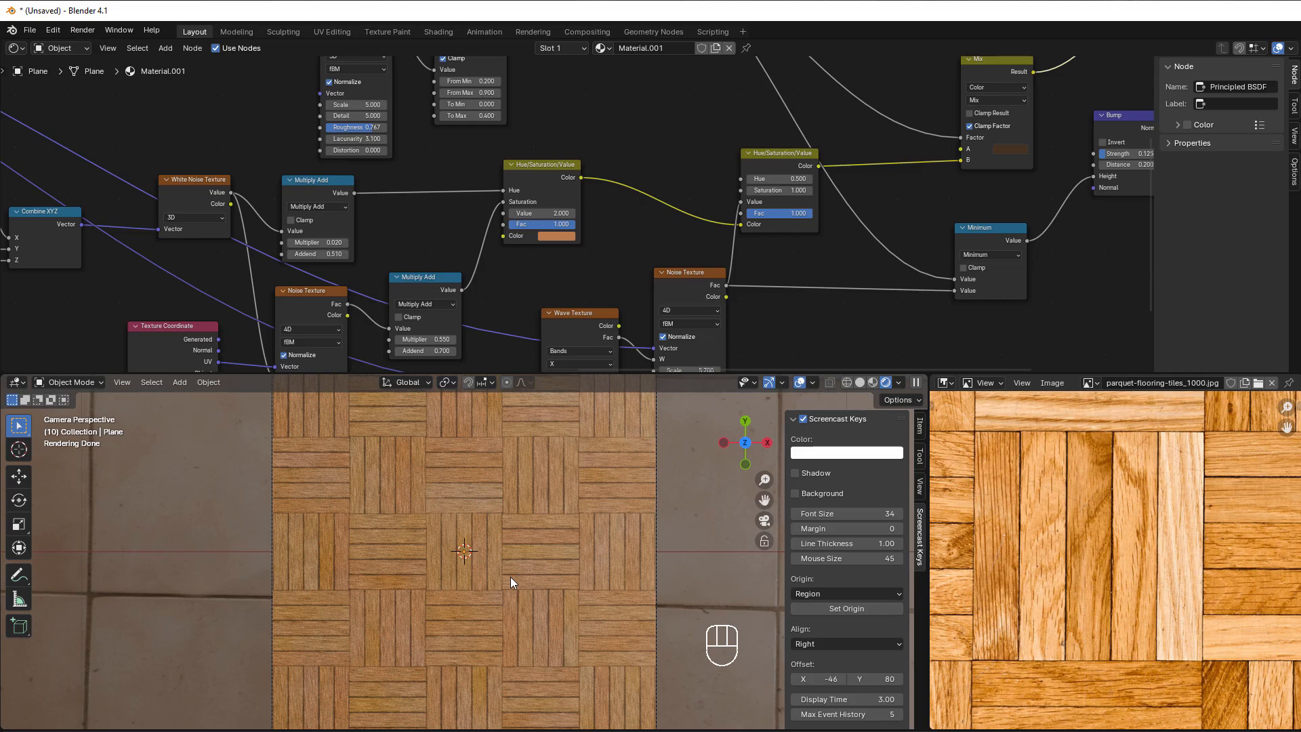
scroll(510, 576, up, 5)
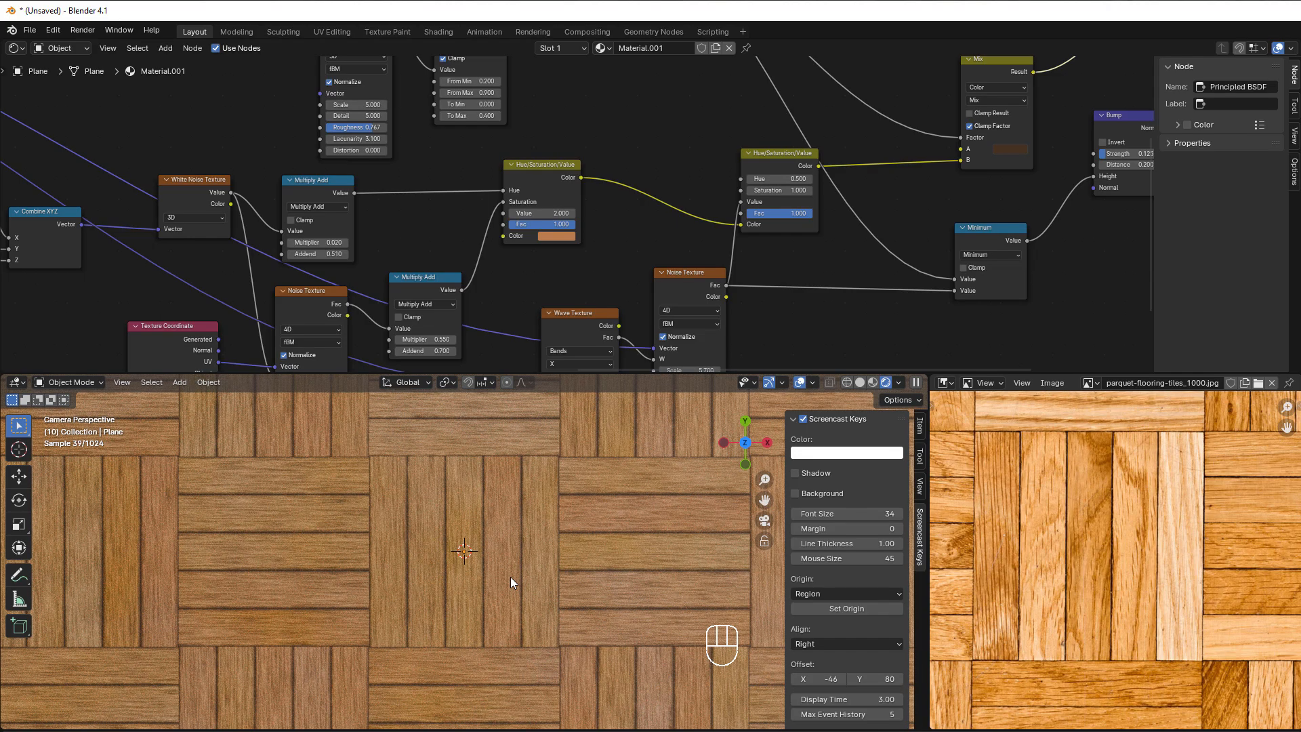
scroll(825, 152, down, 4)
middle_drag(923, 203, 611, 323)
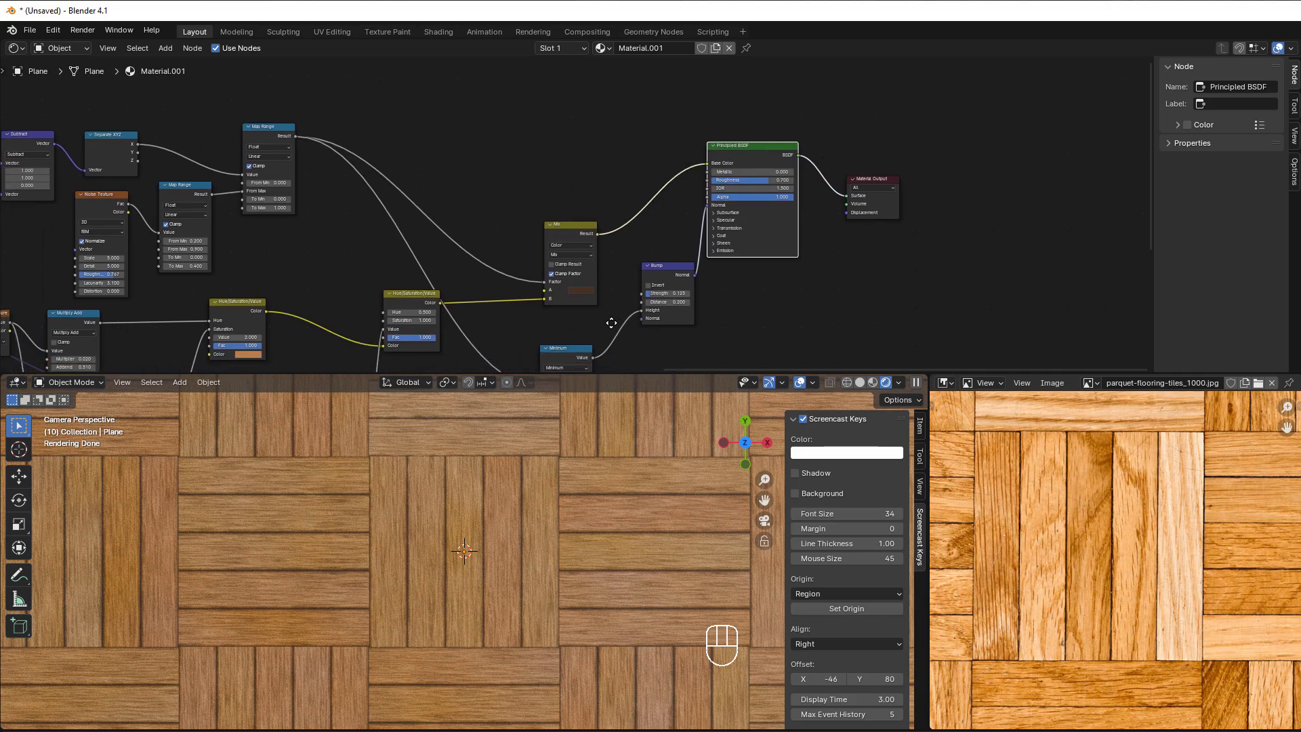